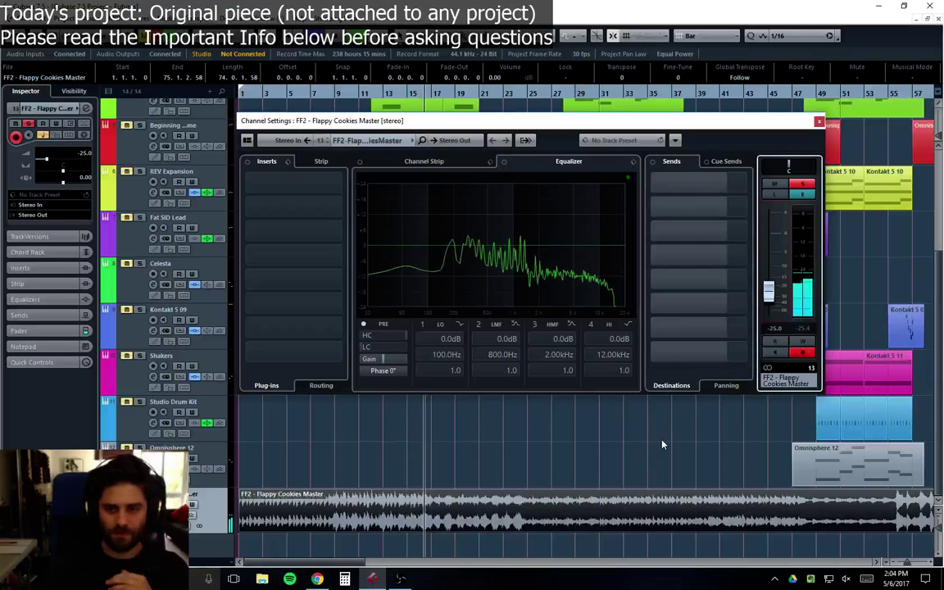
Step: Monitor the FF2 - Flappy Cookies Master track's equalizer spectrum and level during playback, and close its channel settings
{"action": "scroll", "coordinate": [779, 293], "scroll_direction": "down", "scroll_amount": 3}
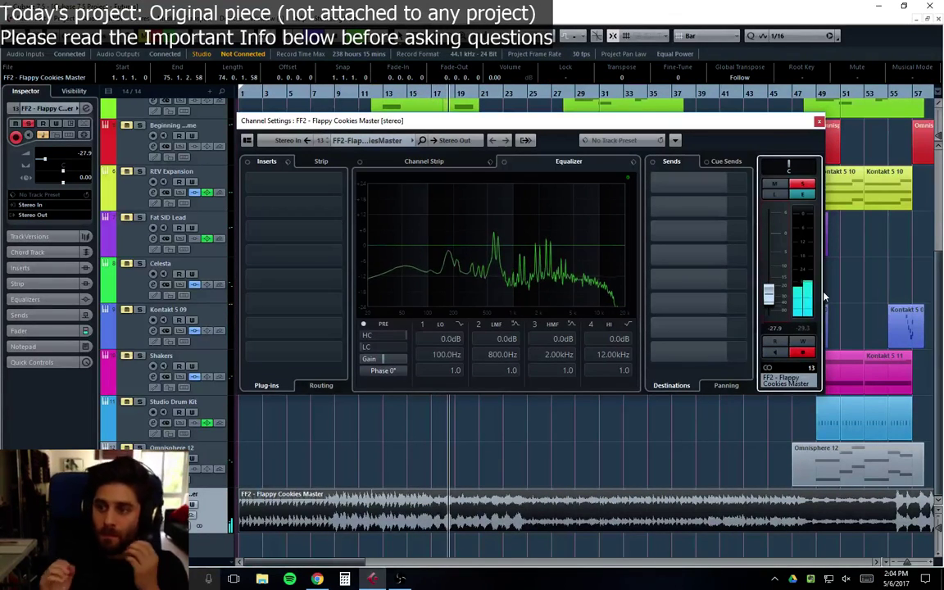
{"action": "mouse_move", "coordinate": [720, 292]}
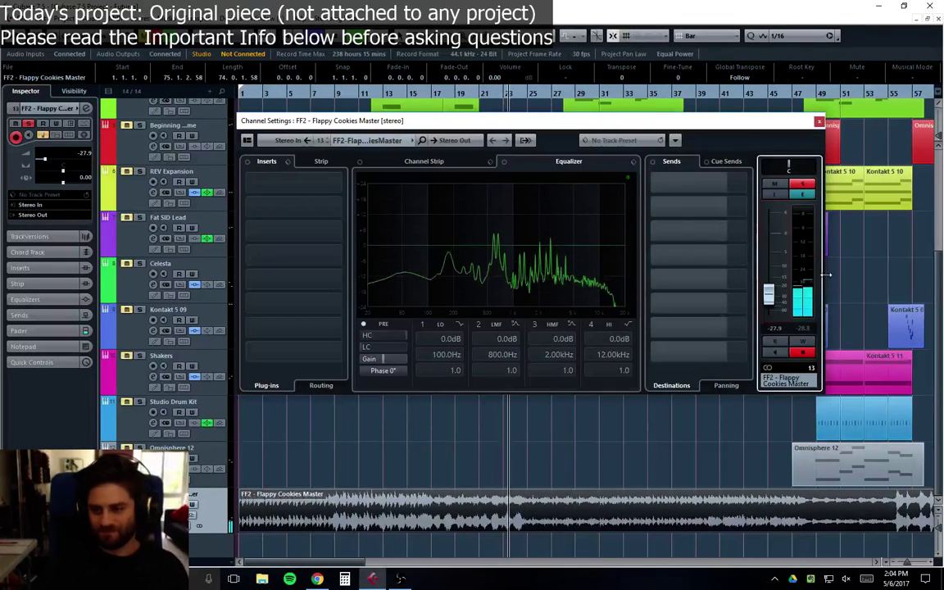
{"action": "mouse_move", "coordinate": [727, 229]}
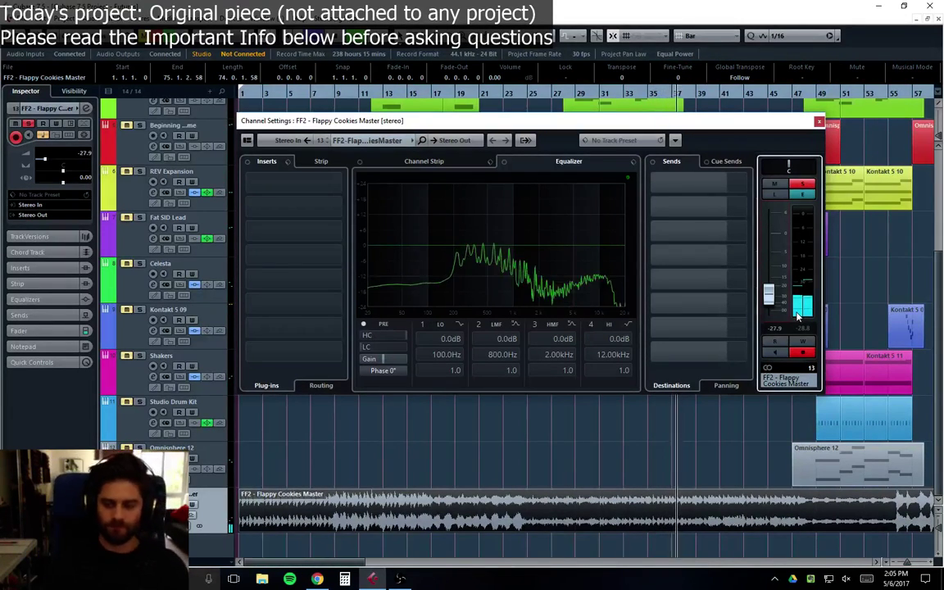
{"action": "mouse_move", "coordinate": [667, 191]}
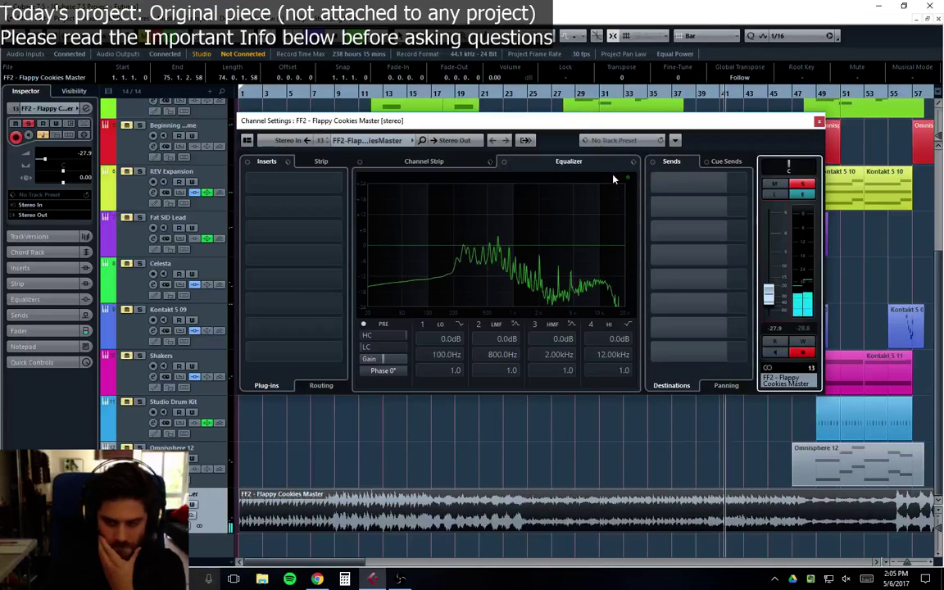
{"action": "left_click_drag", "start_coordinate": [742, 127], "coordinate": [749, 162]}
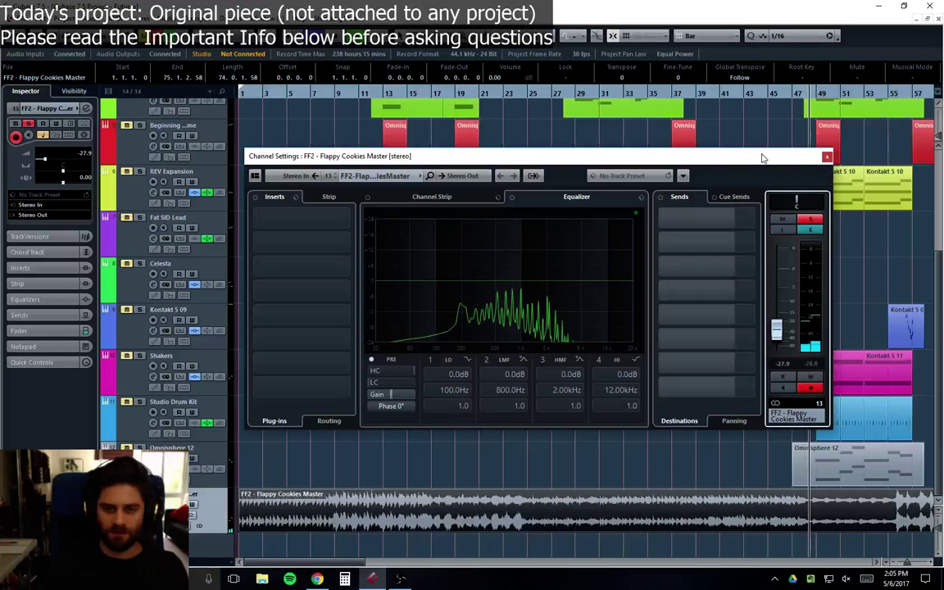
{"action": "left_click", "coordinate": [826, 157]}
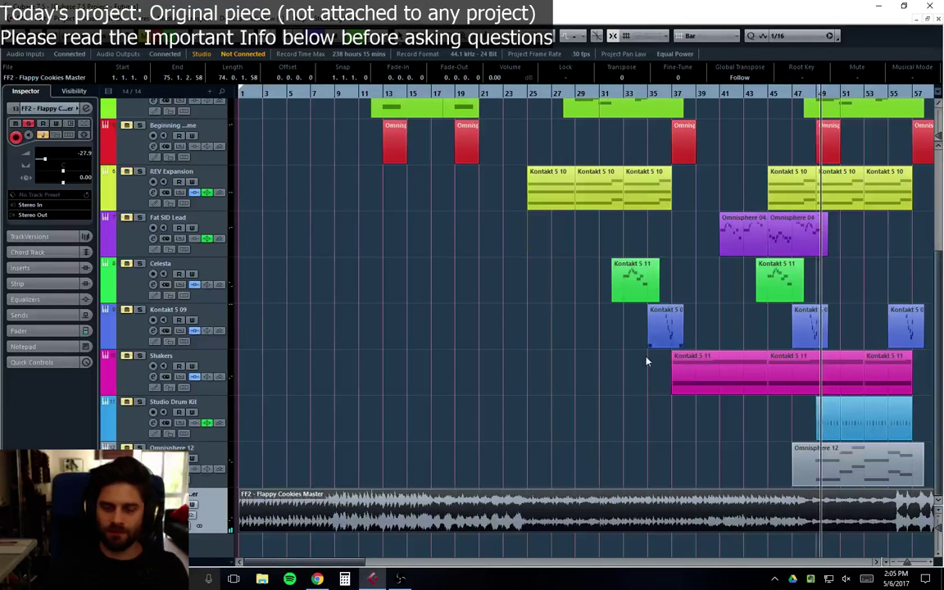
Step: Remove the FF2 - Flappy Cookies Master audio track from the project
{"action": "left_click", "coordinate": [582, 364]}
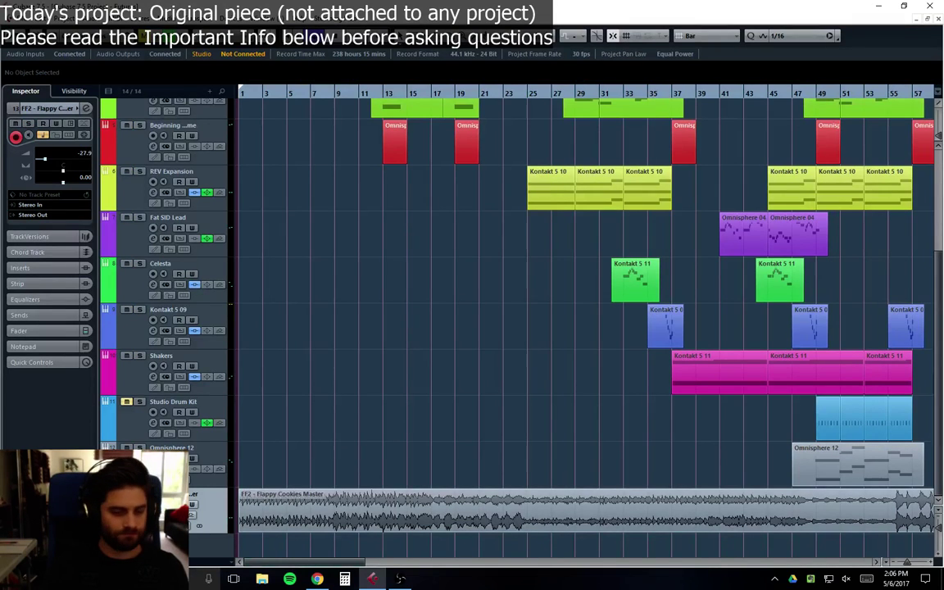
{"action": "right_click", "coordinate": [135, 233]}
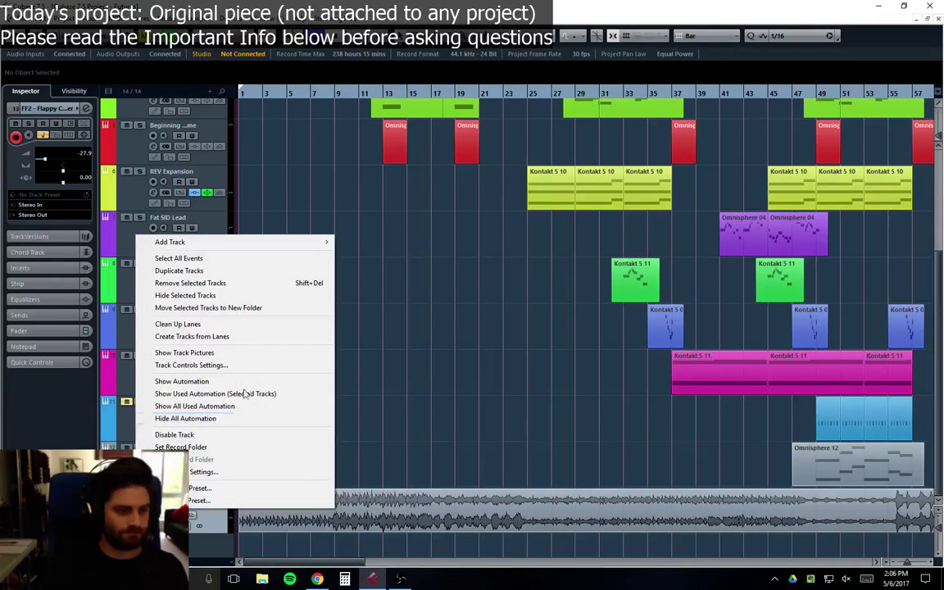
{"action": "left_click", "coordinate": [190, 283]}
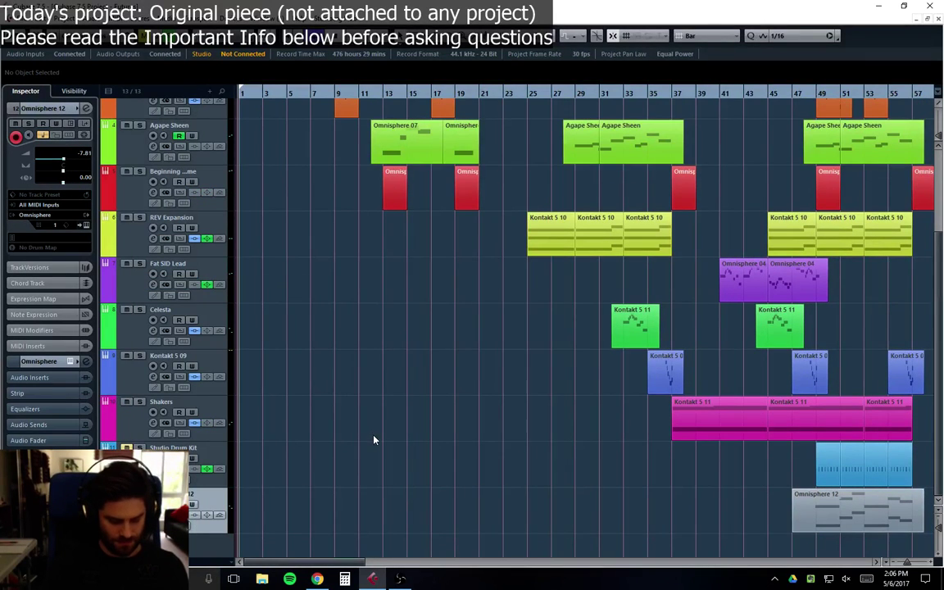
Step: Review the layout of the whole arrangement across all tracks, from Turku Bass to Omnisphere 12
{"action": "scroll", "coordinate": [418, 439], "scroll_direction": "up", "scroll_amount": 3}
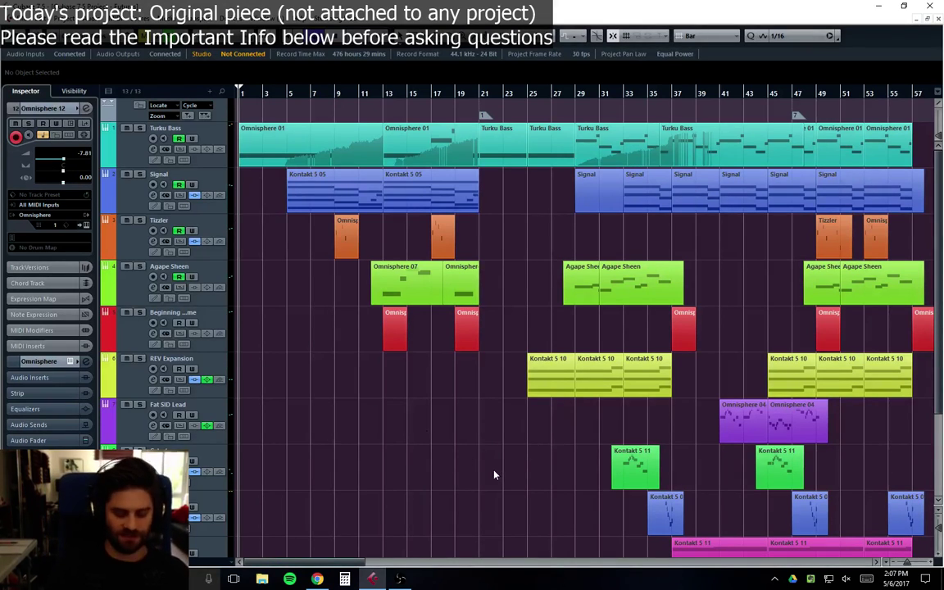
{"action": "key", "text": "g"}
{"action": "key", "text": "g"}
{"action": "key", "text": "g"}
{"action": "scroll", "coordinate": [680, 466], "scroll_direction": "down", "scroll_amount": 2}
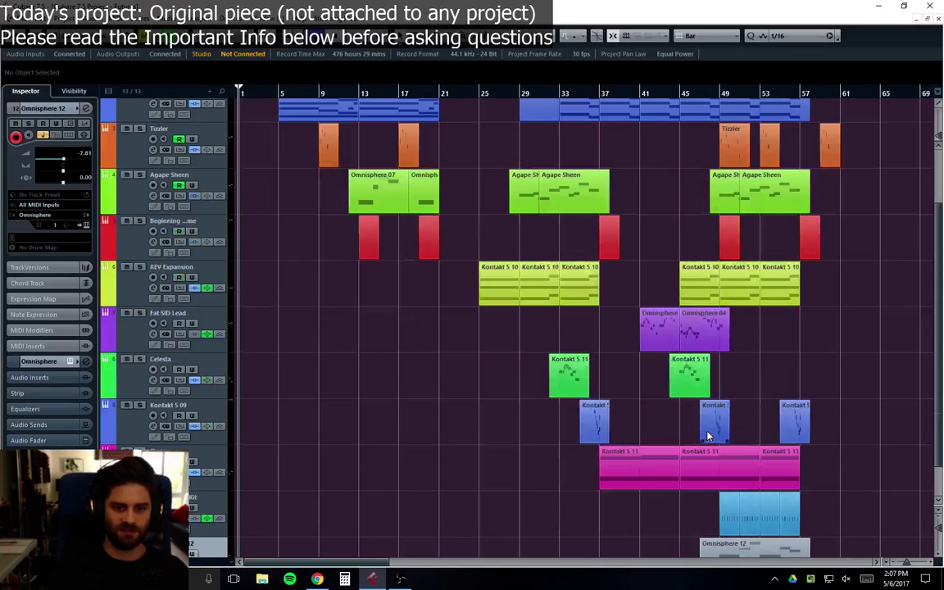
{"action": "key", "text": "g"}
{"action": "key", "text": "g"}
{"action": "key", "text": "shift+g"}
{"action": "key", "text": "shift+g"}
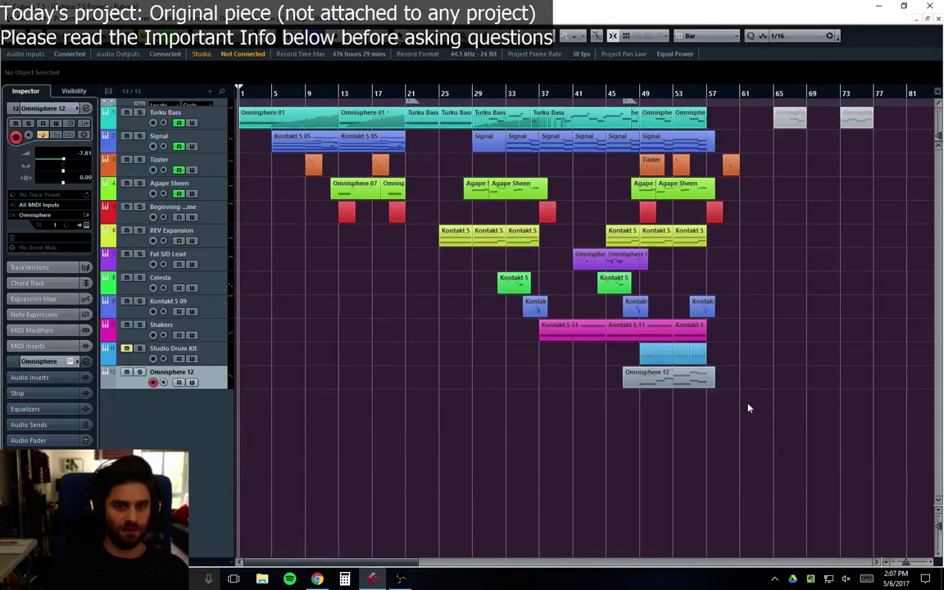
{"action": "key", "text": "shift+h"}
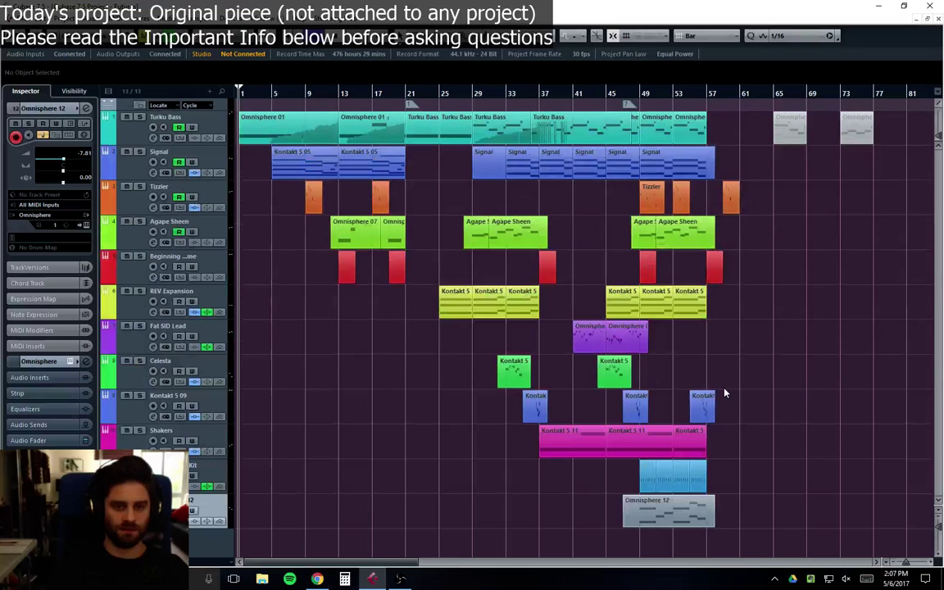
{"action": "key", "text": "h"}
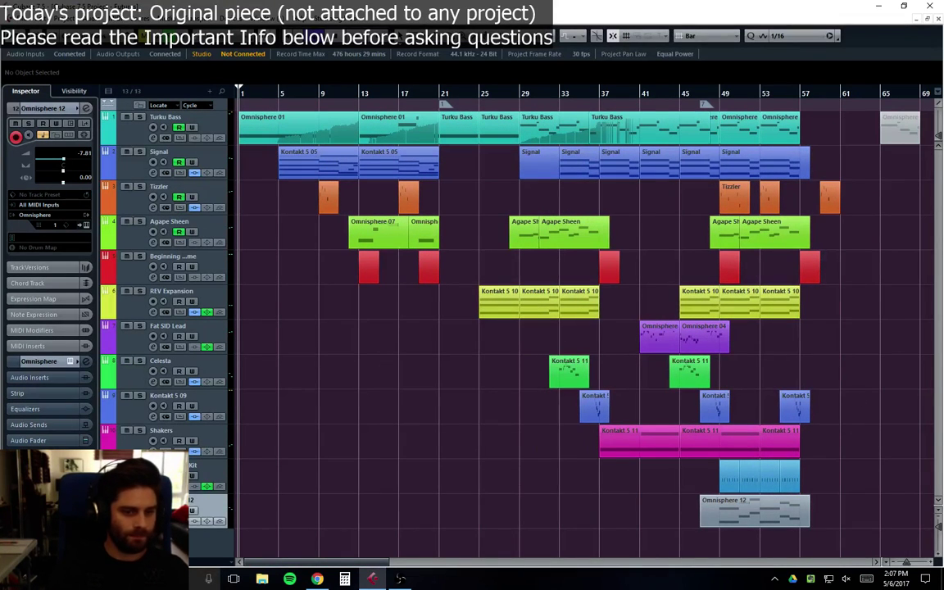
Step: Check the patch loaded on the Omnisphere 12 track, rename the track String Orchestra and colour it gold
{"action": "left_click", "coordinate": [207, 468]}
{"action": "left_click", "coordinate": [209, 512]}
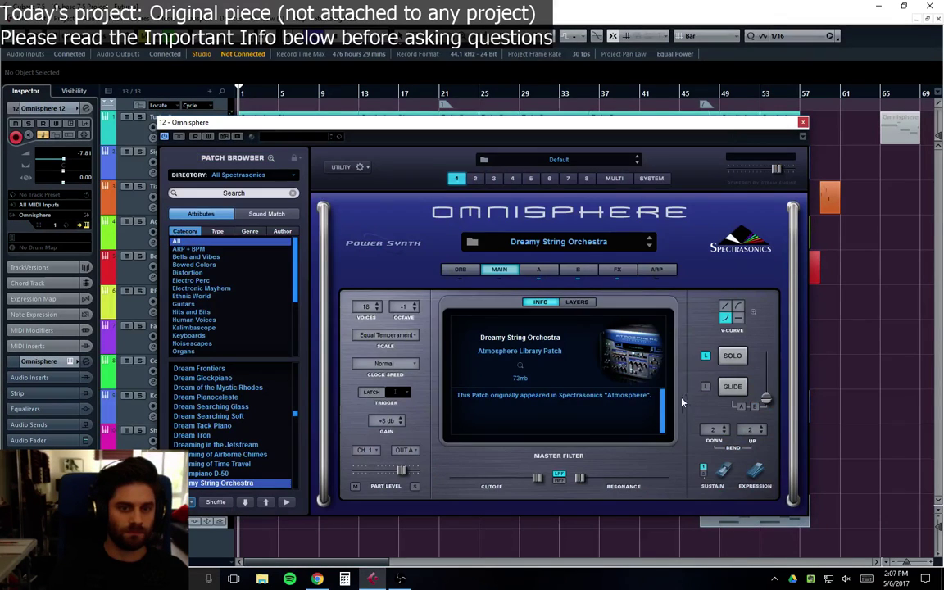
{"action": "left_click", "coordinate": [288, 522]}
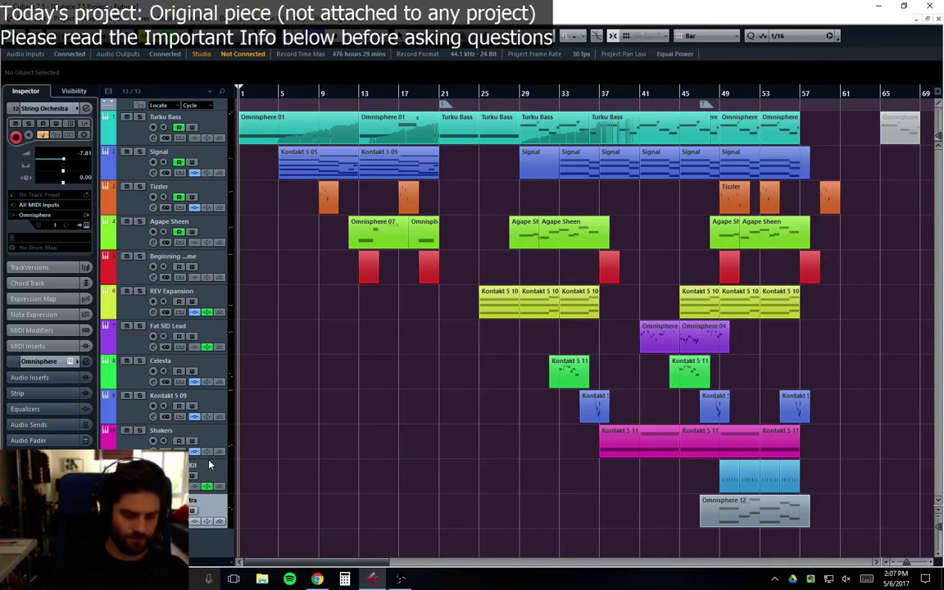
{"action": "left_click", "coordinate": [57, 109]}
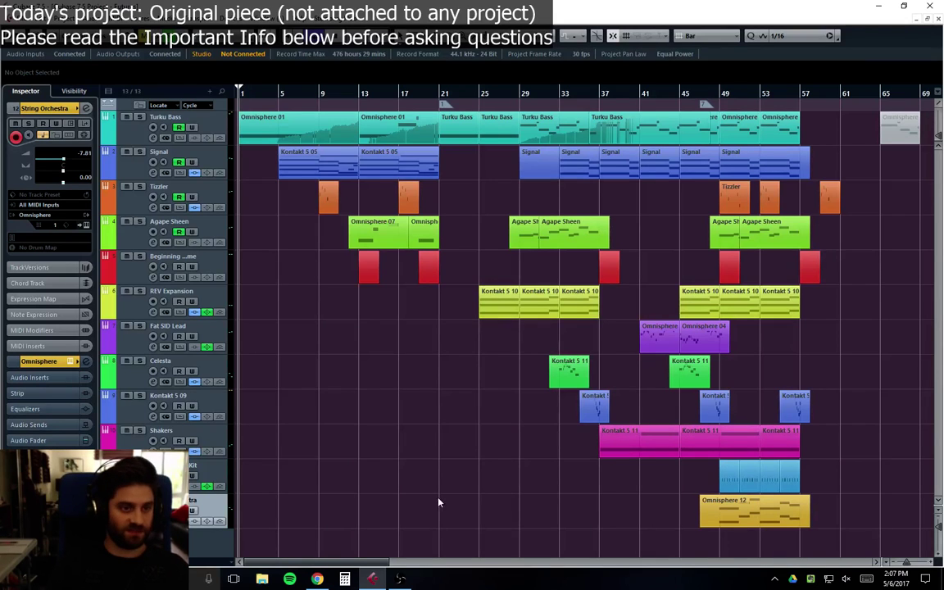
Step: Play the arrangement from the start, and review the sections between bars 37 and 55, including the Fat SID Lead parts
{"action": "key", "text": "space"}
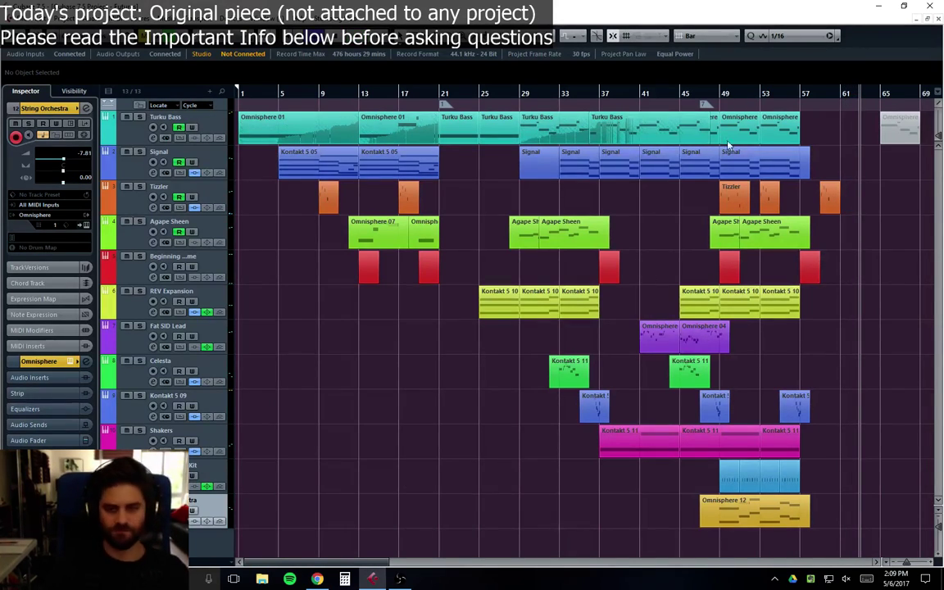
{"action": "left_click", "coordinate": [604, 127]}
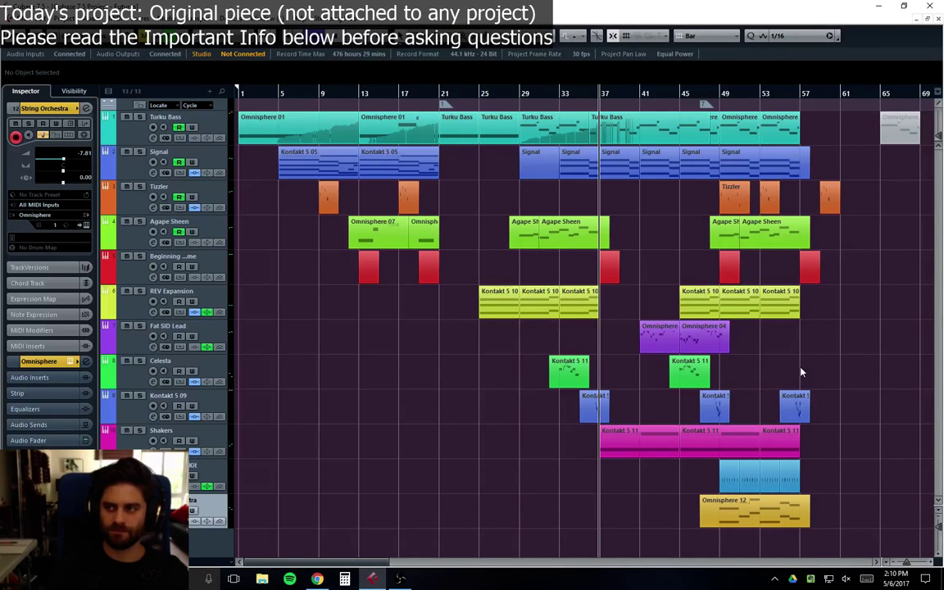
{"action": "left_click", "coordinate": [679, 97]}
{"action": "left_click", "coordinate": [659, 338]}
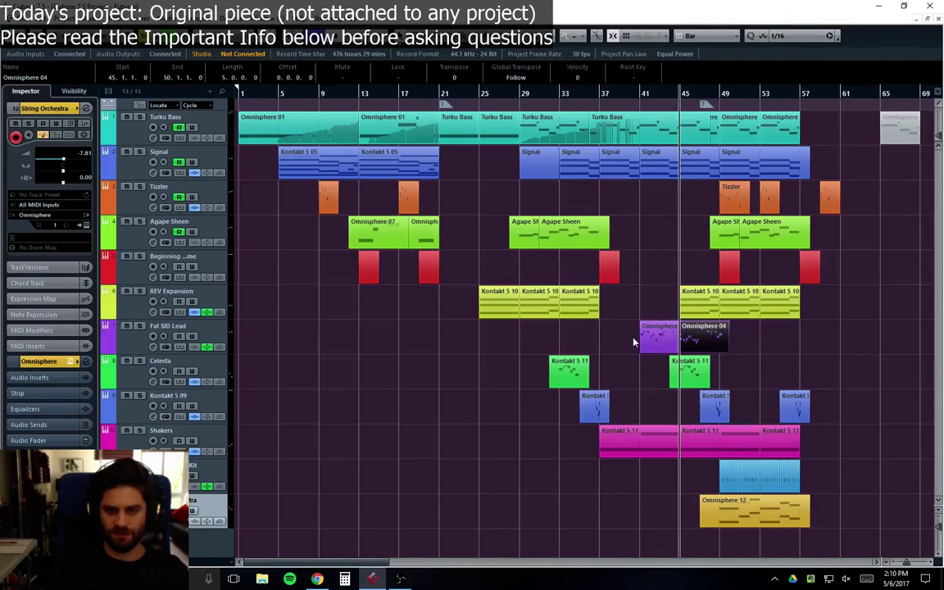
{"action": "left_click", "coordinate": [721, 94]}
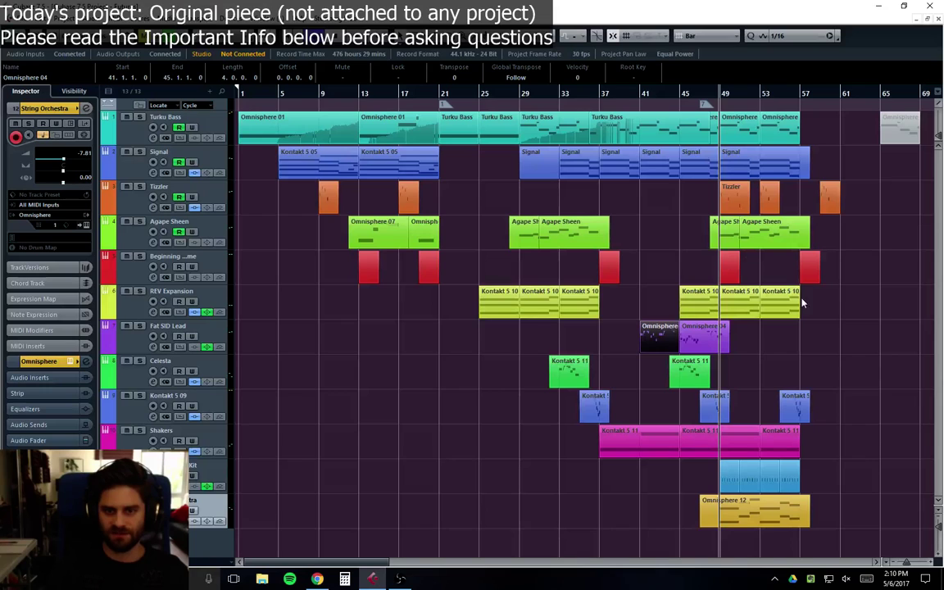
{"action": "left_click", "coordinate": [679, 99]}
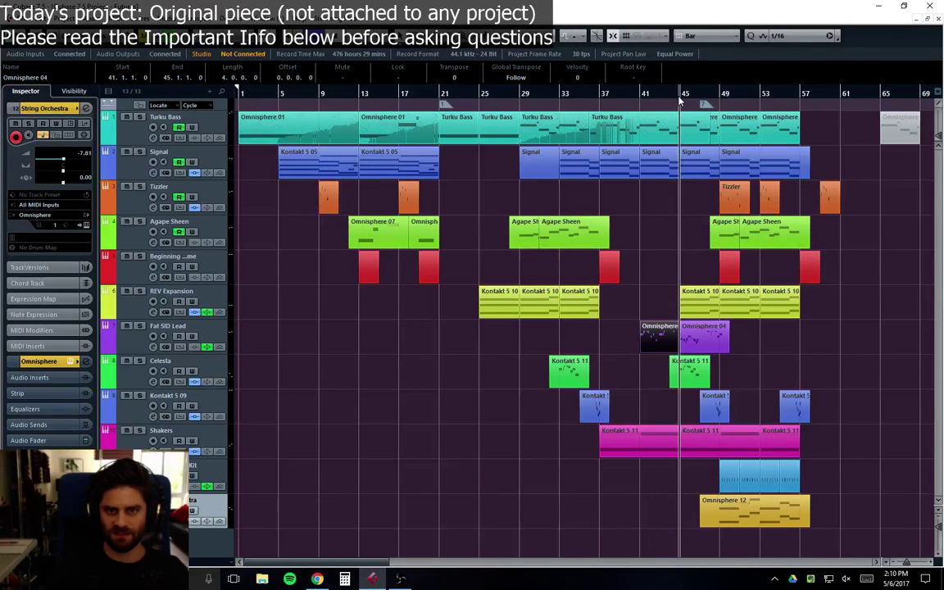
{"action": "left_click", "coordinate": [670, 96]}
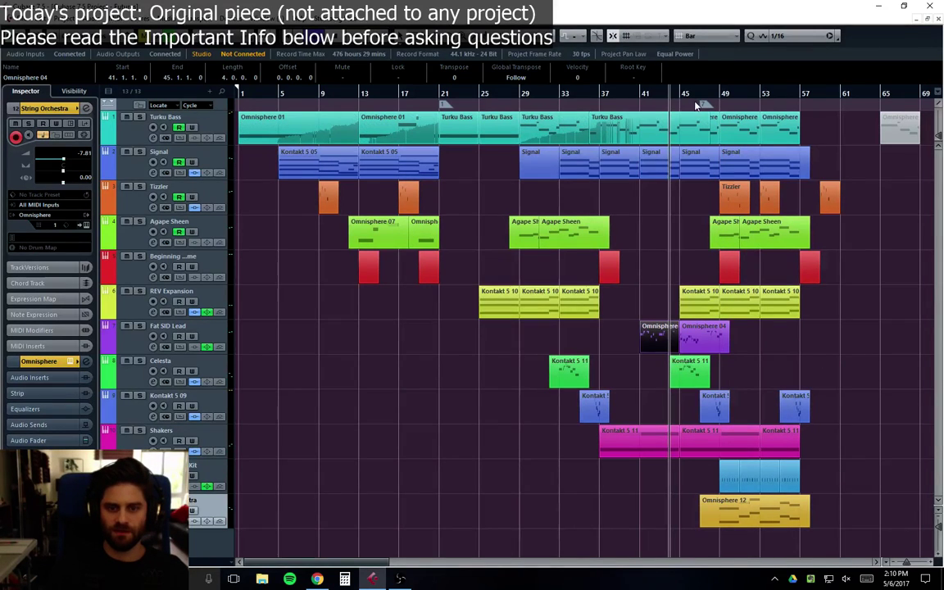
{"action": "left_click", "coordinate": [646, 96]}
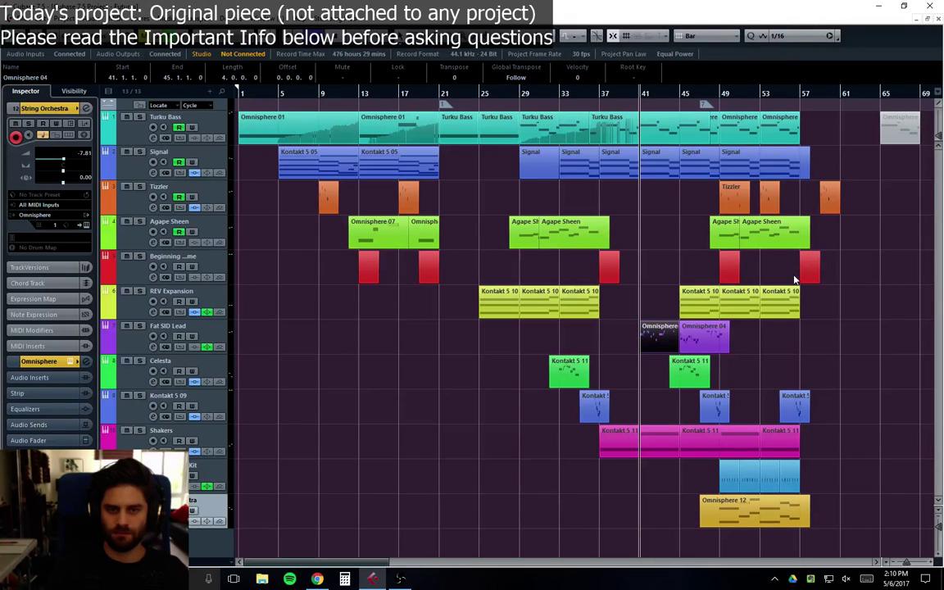
{"action": "left_click", "coordinate": [601, 96]}
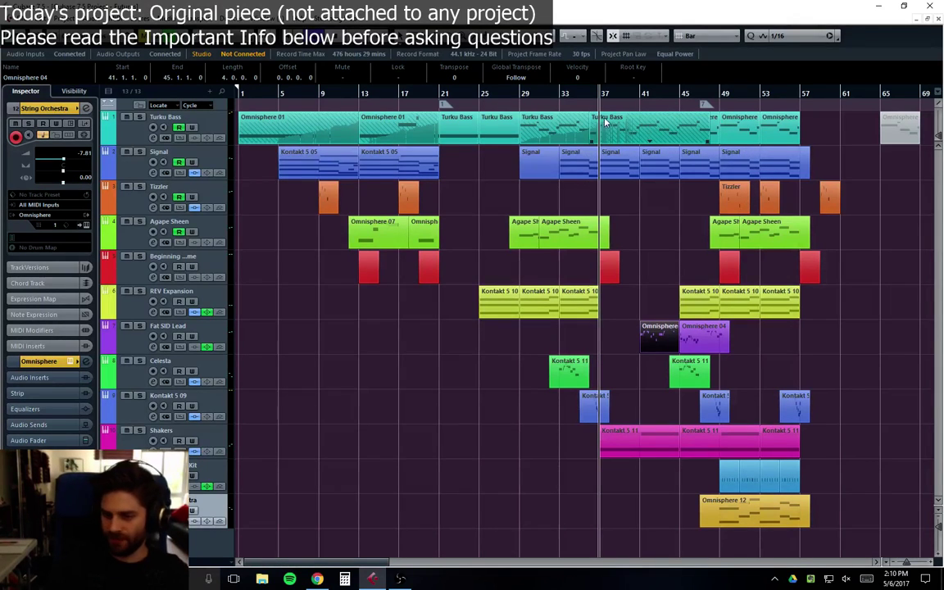
{"action": "left_click", "coordinate": [779, 96]}
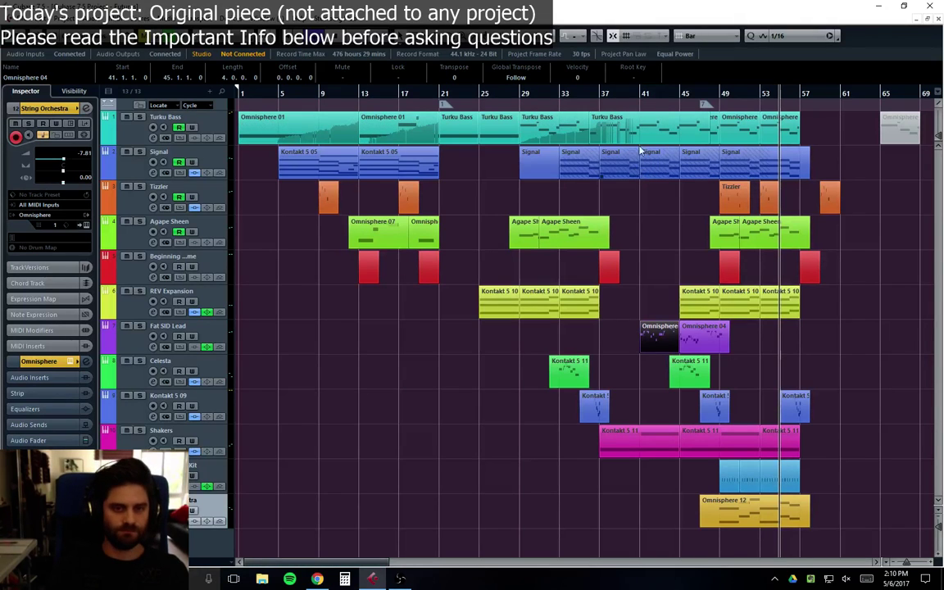
Step: Play the arrangement from bar 35 and examine the parts leading up to the ending
{"action": "left_click", "coordinate": [601, 92]}
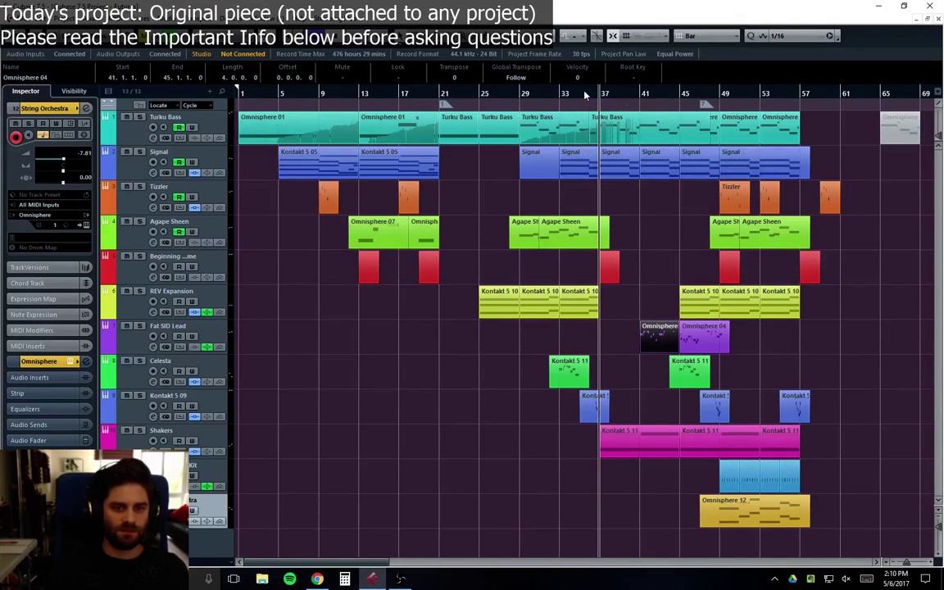
{"action": "mouse_move", "coordinate": [586, 93]}
{"action": "left_mouse_down"}
{"action": "mouse_move", "coordinate": [565, 93]}
{"action": "mouse_move", "coordinate": [580, 96]}
{"action": "left_mouse_up"}
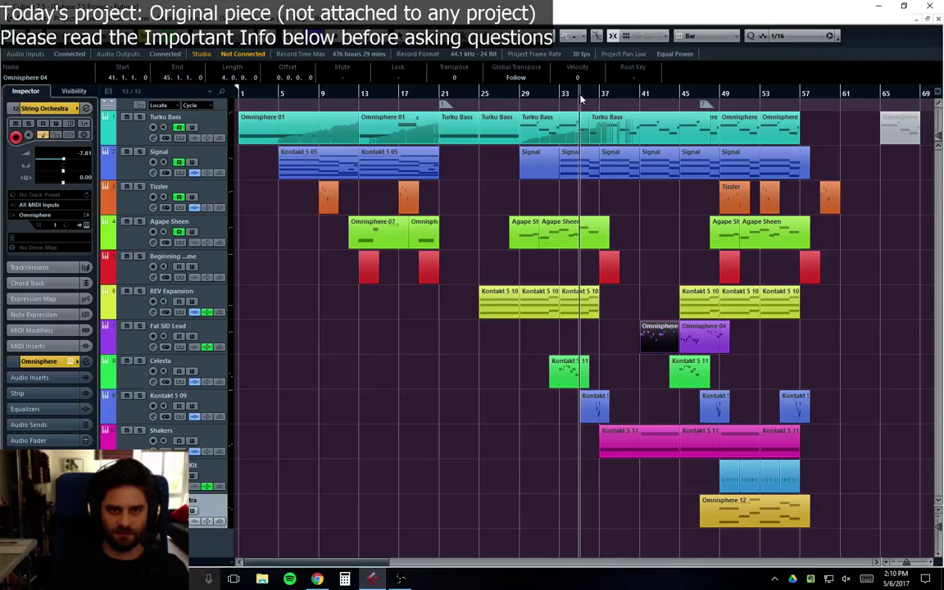
{"action": "key", "text": "space"}
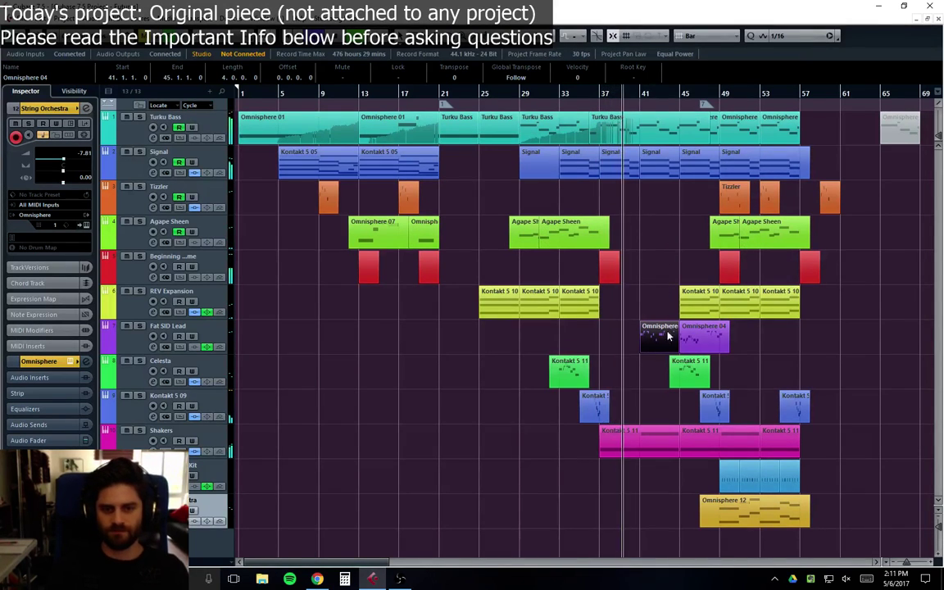
{"action": "left_click_drag", "start_coordinate": [325, 565], "coordinate": [338, 565]}
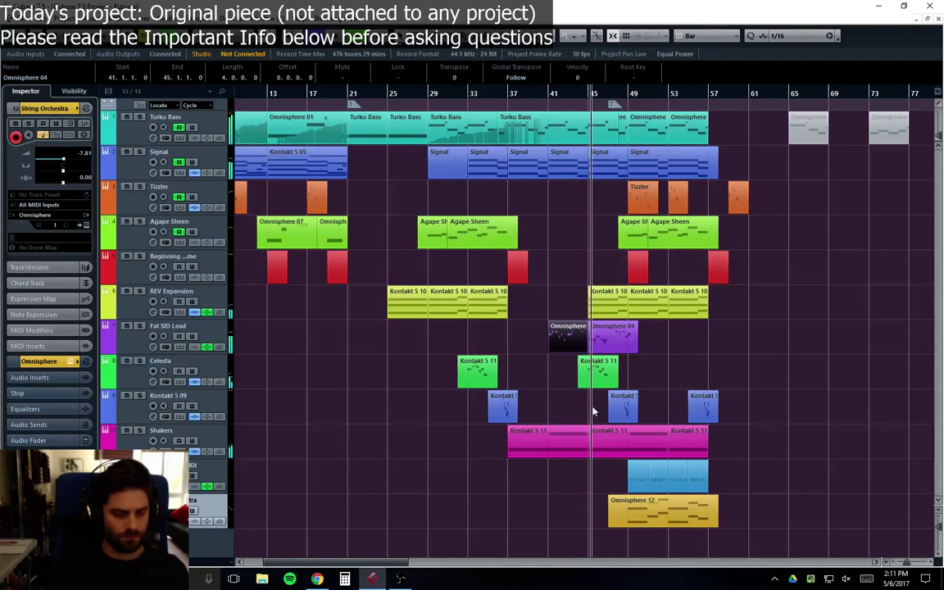
{"action": "scroll", "coordinate": [593, 411], "scroll_direction": "down", "scroll_amount": 1}
{"action": "scroll", "coordinate": [593, 411], "scroll_direction": "up", "scroll_amount": 5}
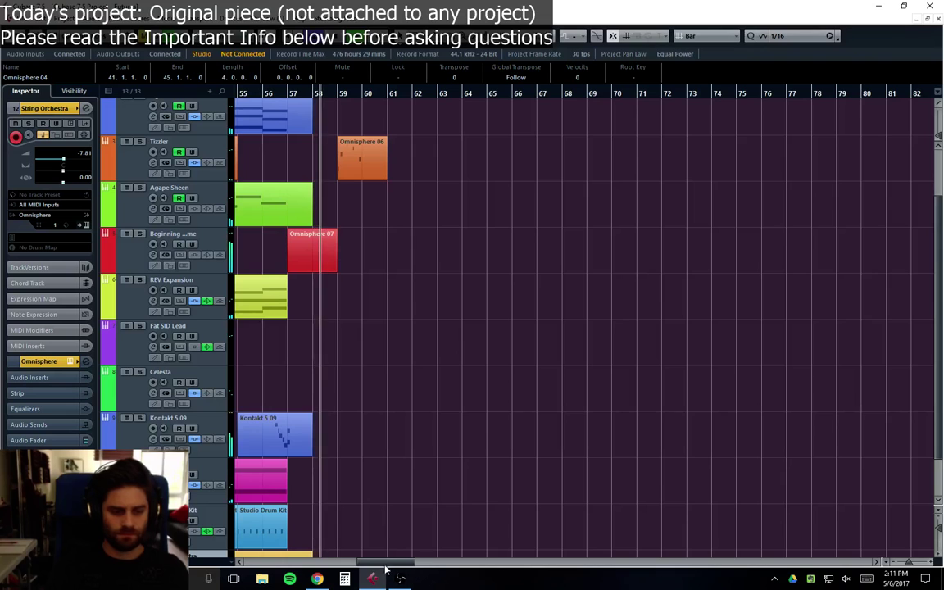
{"action": "scroll", "coordinate": [652, 383], "scroll_direction": "left", "scroll_amount": 10}
{"action": "scroll", "coordinate": [653, 384], "scroll_direction": "down", "scroll_amount": 2}
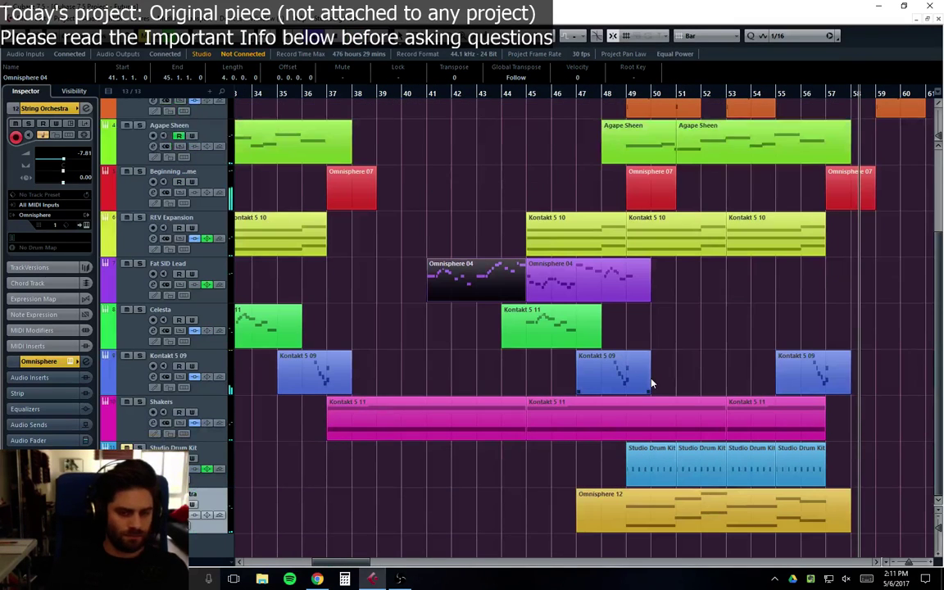
Step: Move the Studio Drum Kit track below the String Orchestra track
{"action": "left_click", "coordinate": [644, 400]}
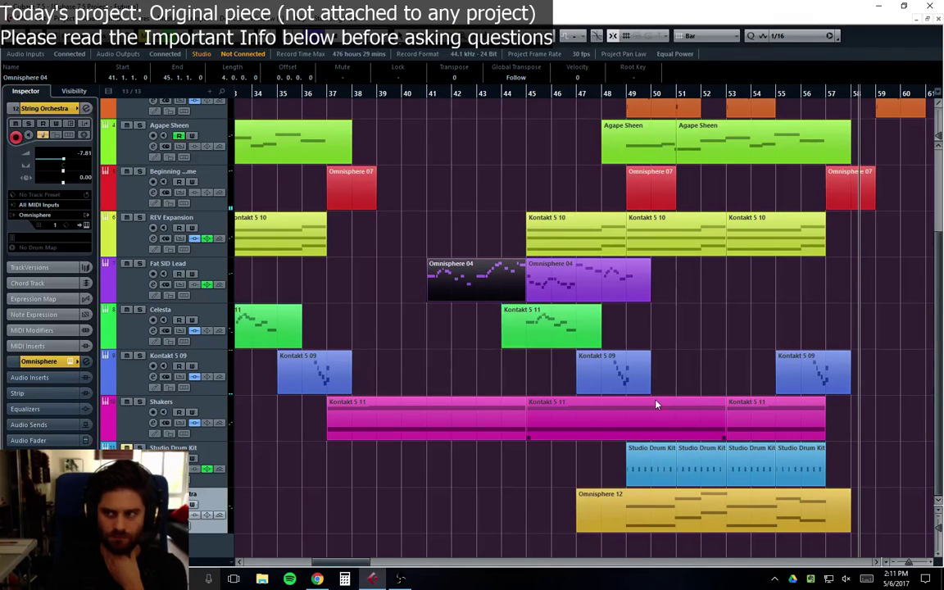
{"action": "left_click", "coordinate": [471, 459]}
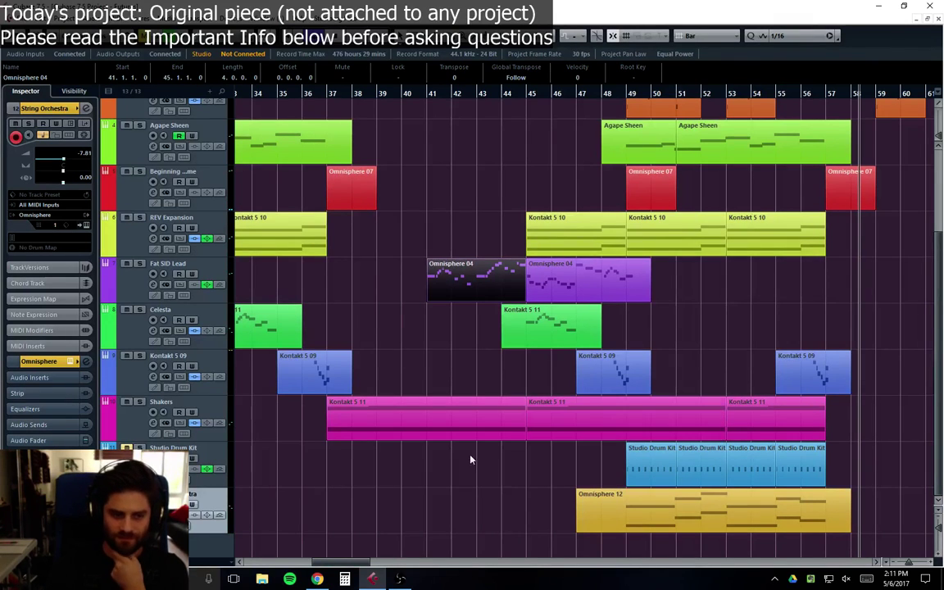
{"action": "left_click_drag", "start_coordinate": [164, 459], "coordinate": [164, 508]}
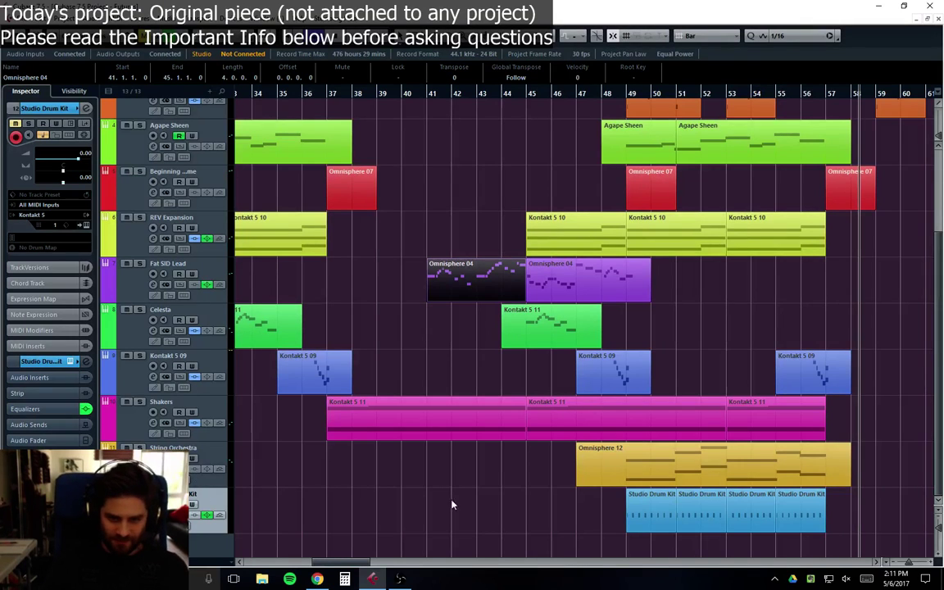
Step: Review the arrangement between bars 37 and 49, placing the playhead at the start of each four-bar section
{"action": "left_click", "coordinate": [425, 102]}
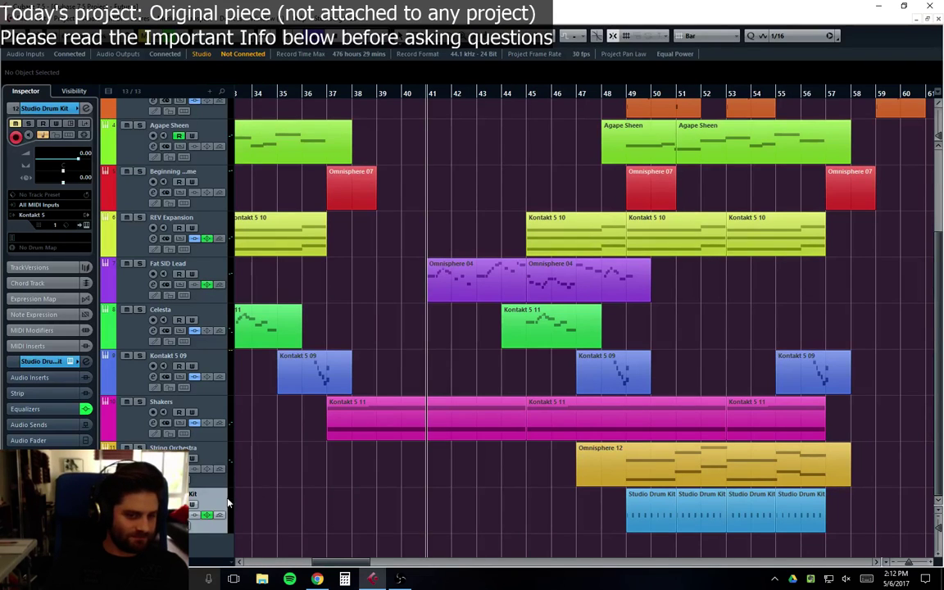
{"action": "left_click", "coordinate": [326, 100]}
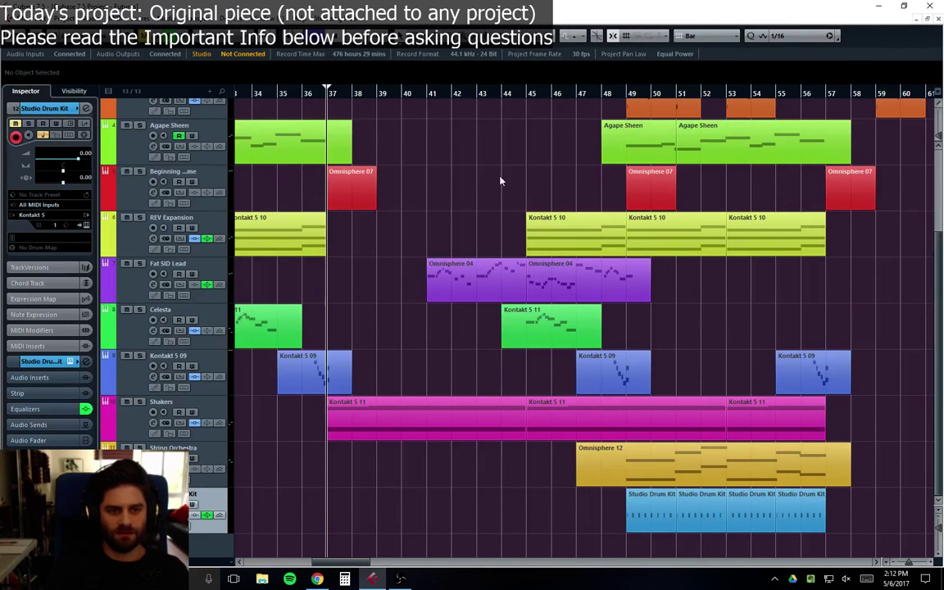
{"action": "scroll", "coordinate": [448, 181], "scroll_direction": "up", "scroll_amount": 3}
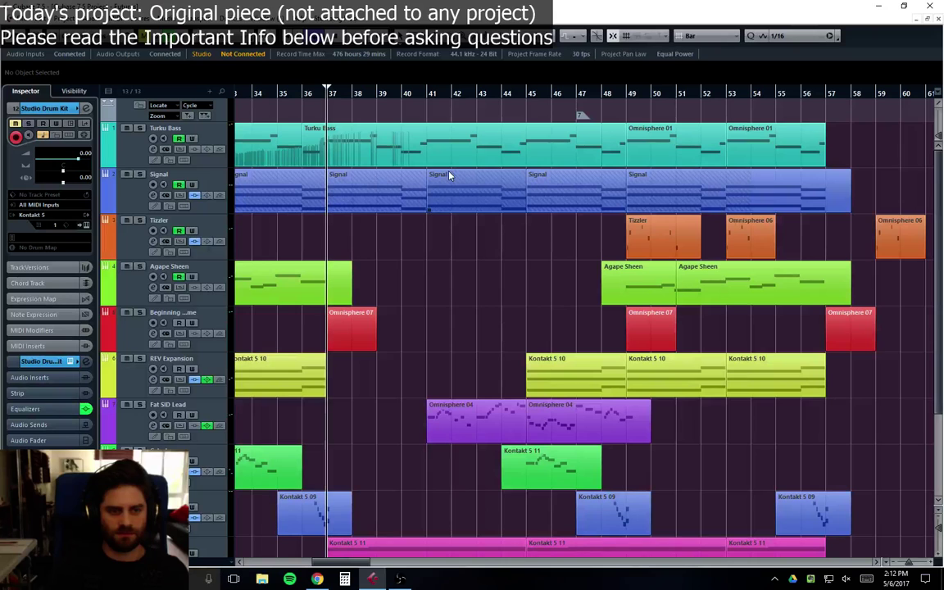
{"action": "left_click_drag", "start_coordinate": [937, 200], "coordinate": [938, 240]}
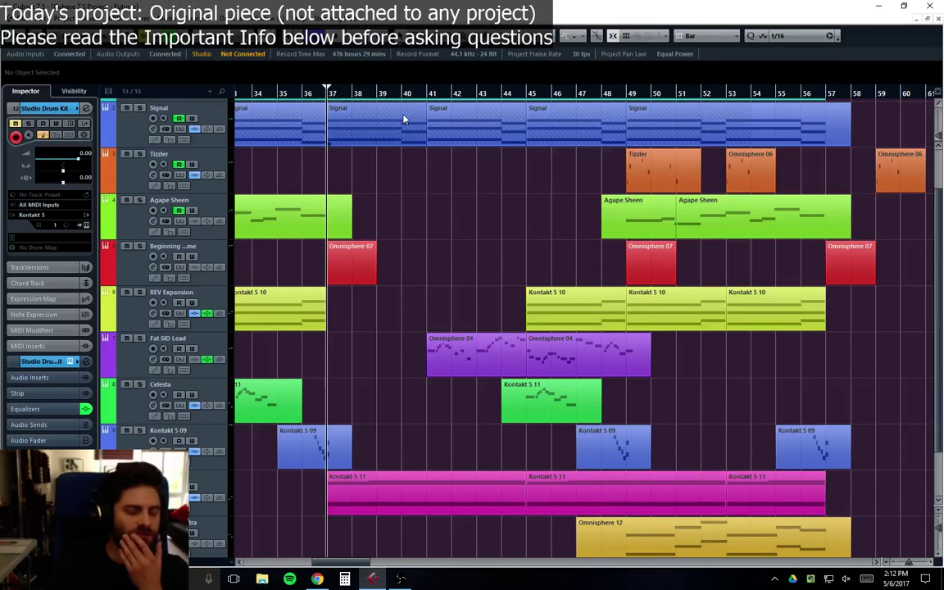
{"action": "left_click", "coordinate": [431, 92]}
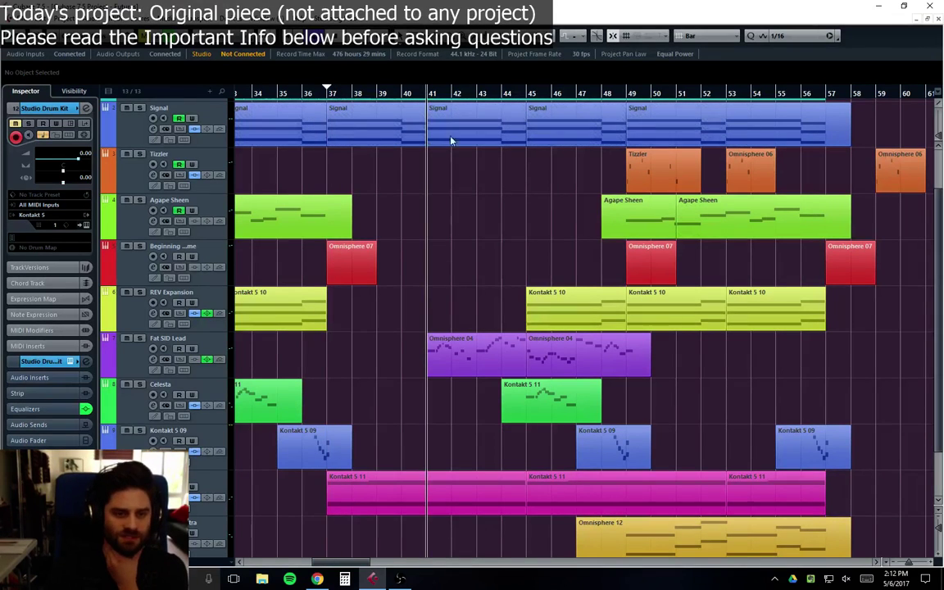
{"action": "left_click", "coordinate": [526, 93]}
{"action": "left_click", "coordinate": [557, 356]}
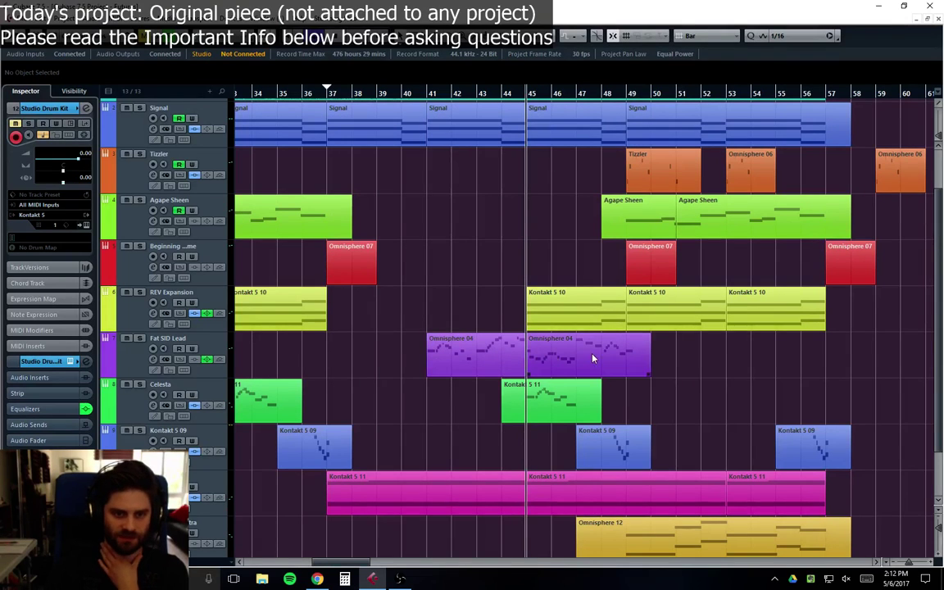
{"action": "left_click", "coordinate": [626, 93]}
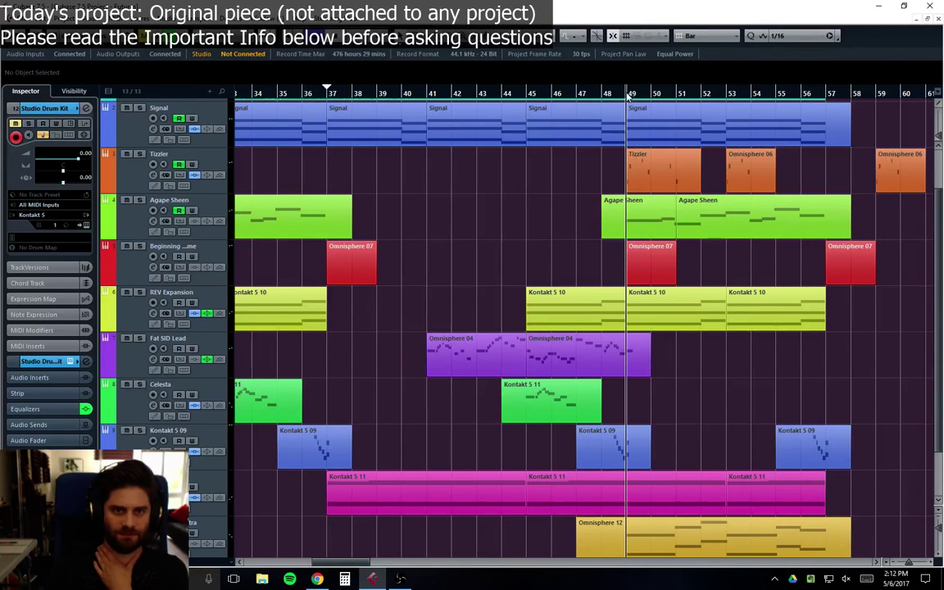
Step: Place marker 1 at bar 45 and marker 2 at bar 49
{"action": "scroll", "coordinate": [545, 195], "scroll_direction": "up", "scroll_amount": 2}
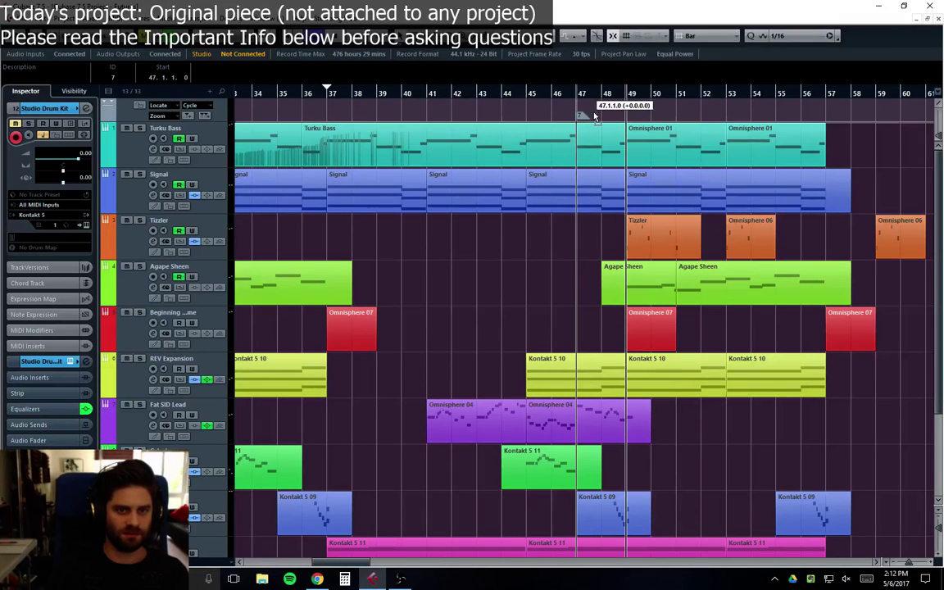
{"action": "left_click", "coordinate": [511, 128]}
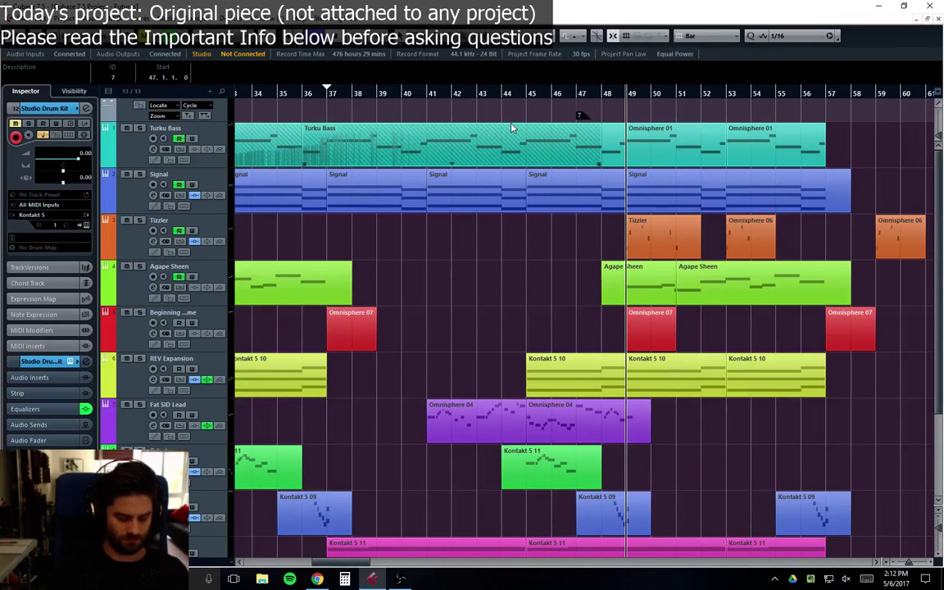
{"action": "left_click", "coordinate": [578, 116]}
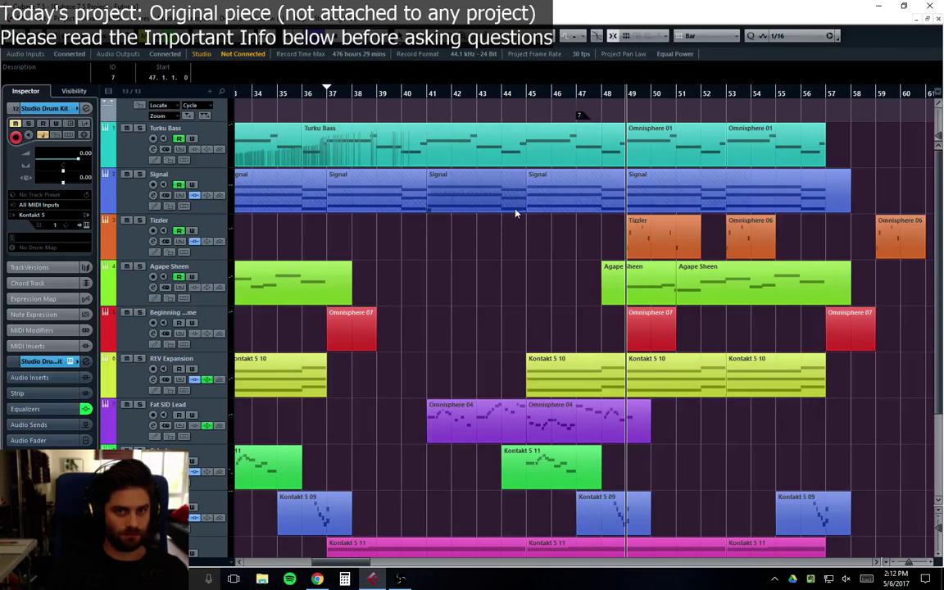
{"action": "left_click_drag", "start_coordinate": [340, 565], "coordinate": [306, 431]}
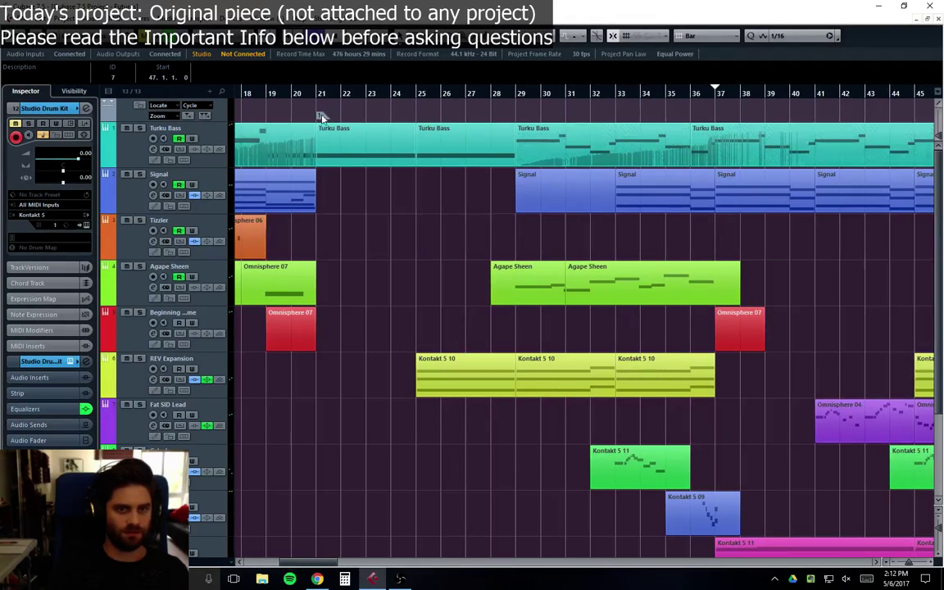
{"action": "mouse_move", "coordinate": [324, 119]}
{"action": "left_mouse_down"}
{"action": "mouse_move", "coordinate": [583, 110]}
{"action": "mouse_move", "coordinate": [823, 120]}
{"action": "mouse_move", "coordinate": [831, 111]}
{"action": "mouse_move", "coordinate": [821, 119]}
{"action": "left_mouse_up"}
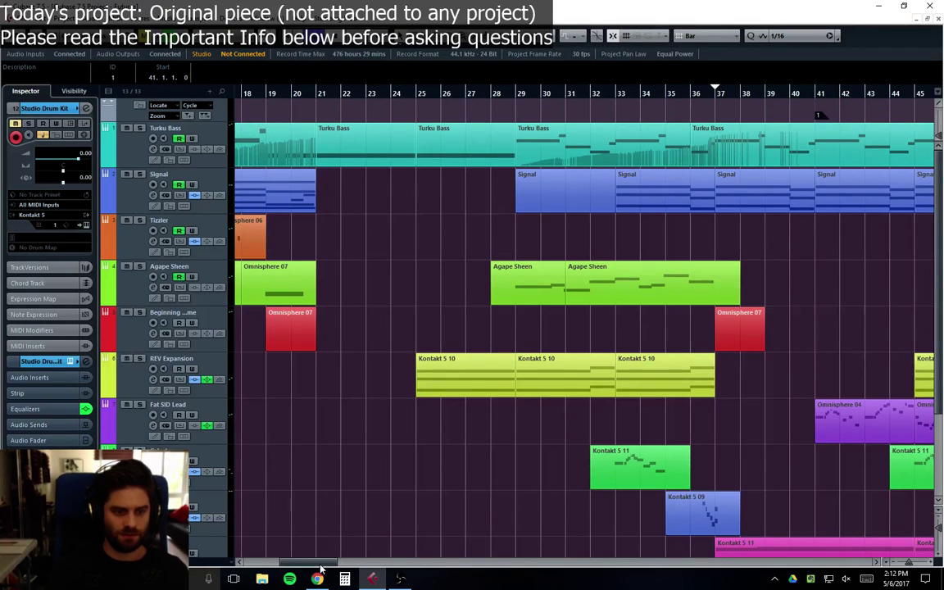
{"action": "left_click_drag", "start_coordinate": [321, 564], "coordinate": [349, 564]}
{"action": "left_click_drag", "start_coordinate": [507, 116], "coordinate": [702, 115]}
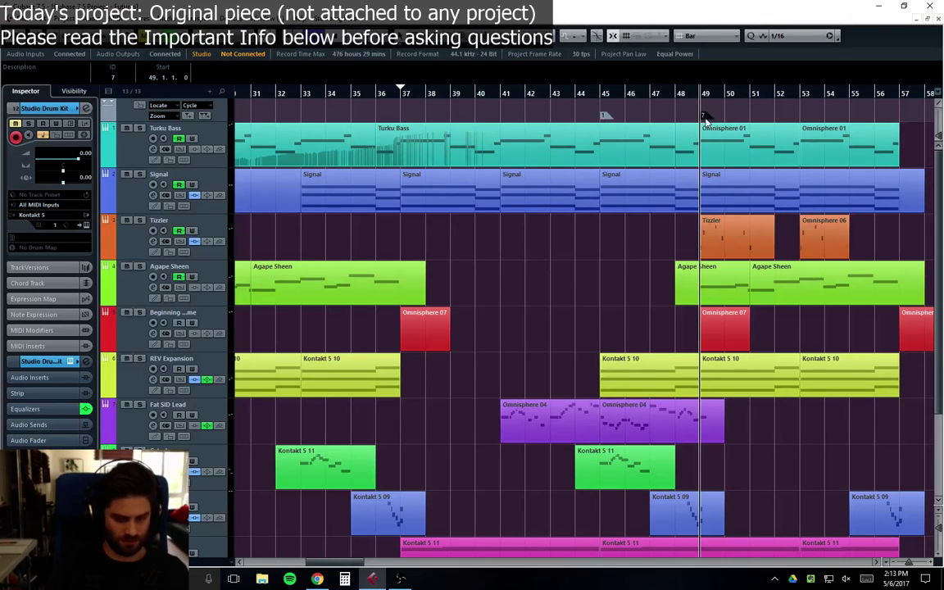
{"action": "left_click_drag", "start_coordinate": [702, 117], "coordinate": [904, 117]}
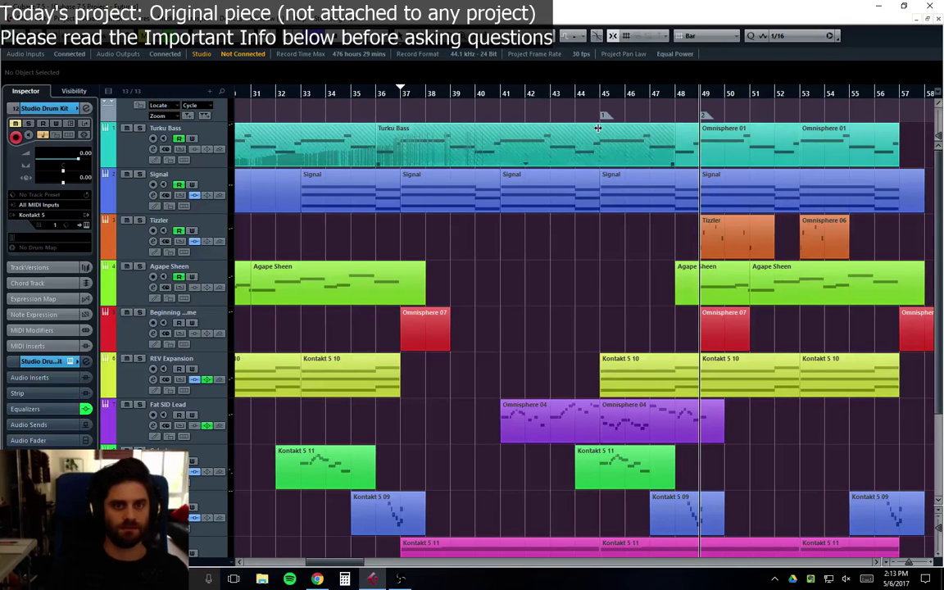
Step: Play the arrangement from bar 37 through the ending and examine the parts past bar 57
{"action": "left_click", "coordinate": [399, 96]}
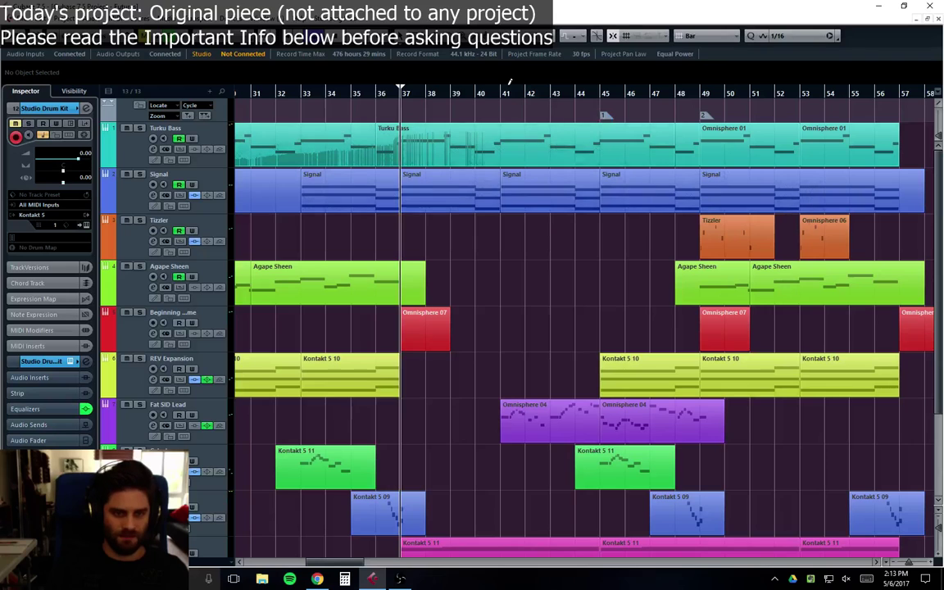
{"action": "key", "text": "KP_1"}
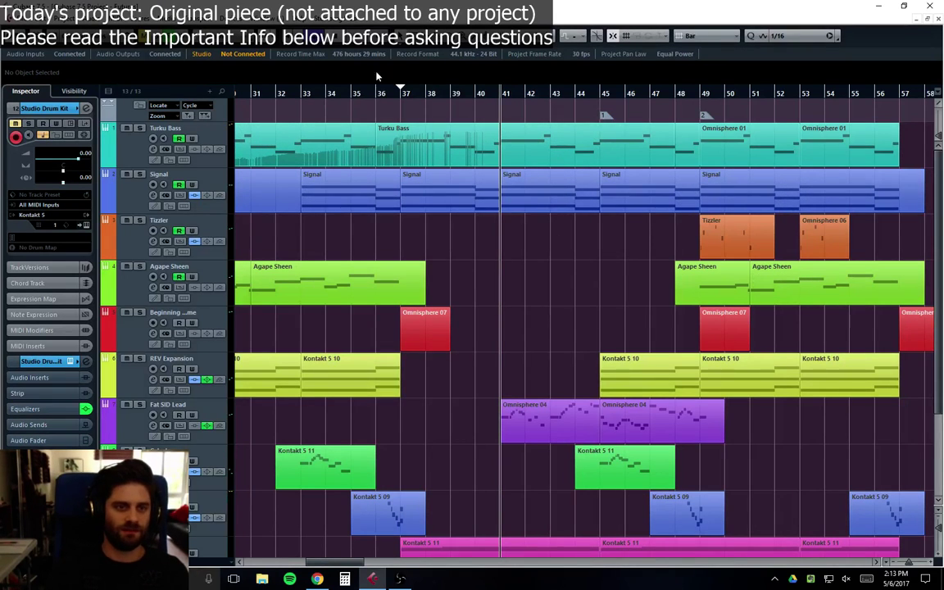
{"action": "left_click", "coordinate": [404, 96]}
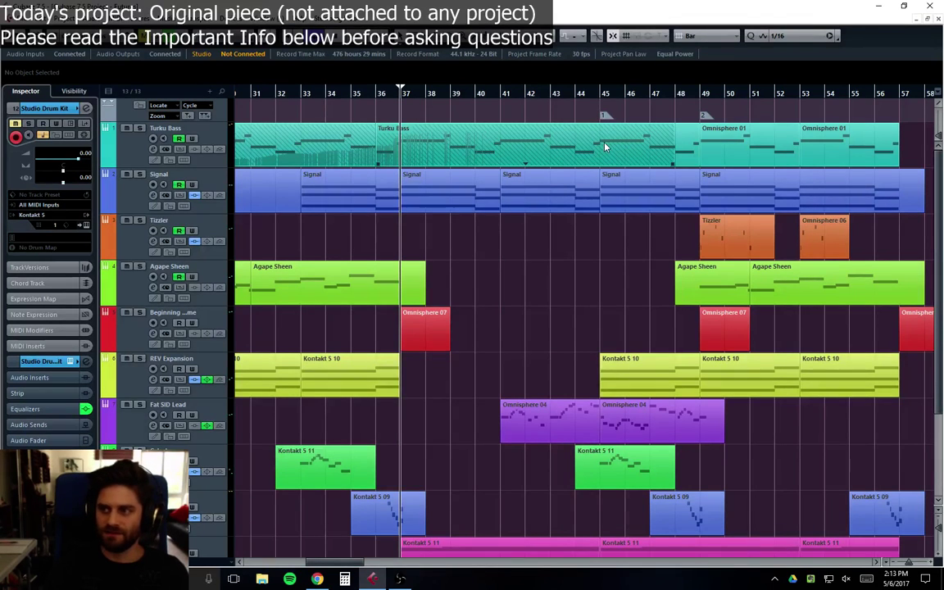
{"action": "key", "text": "space"}
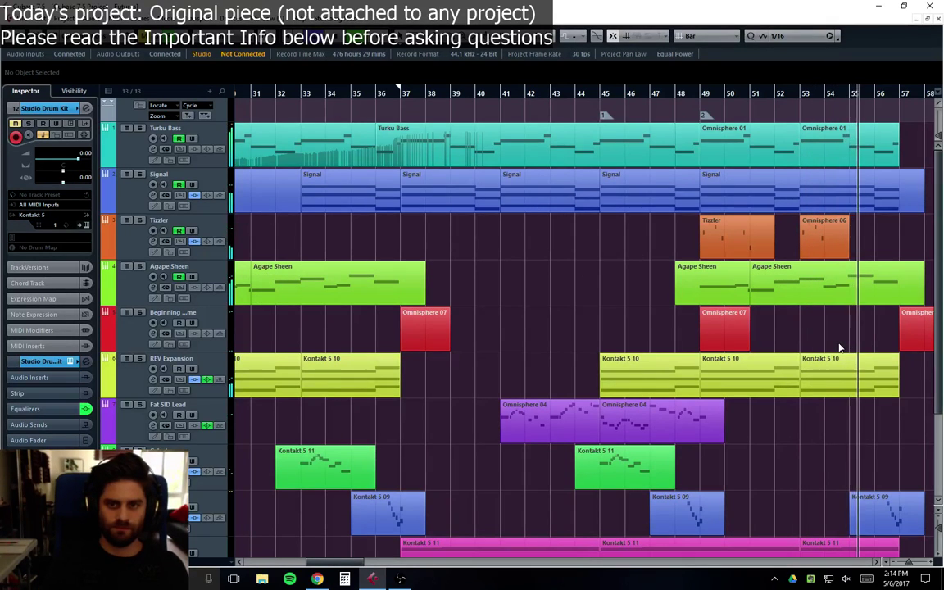
{"action": "scroll", "coordinate": [836, 347], "scroll_direction": "right", "scroll_amount": 5}
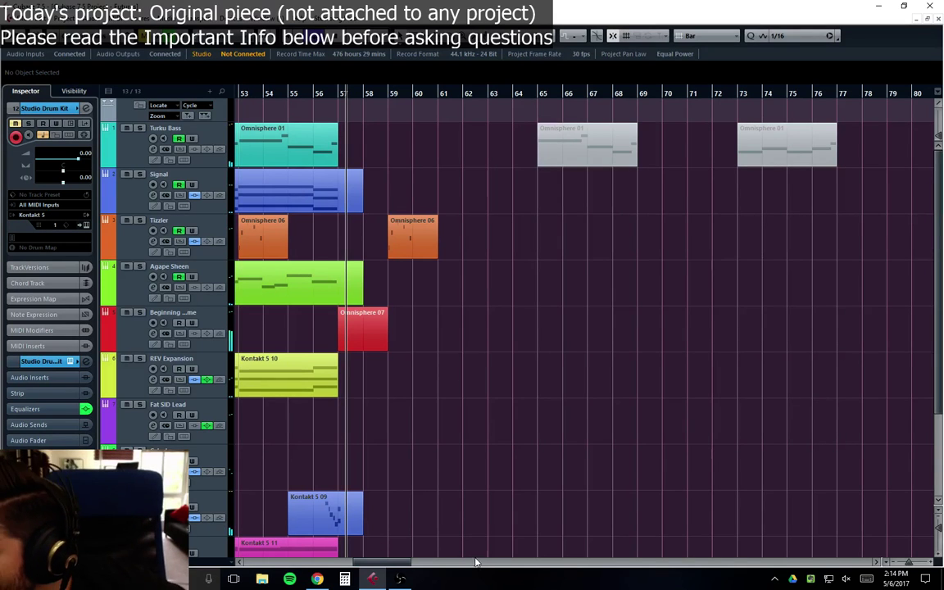
{"action": "left_click_drag", "start_coordinate": [367, 561], "coordinate": [328, 562]}
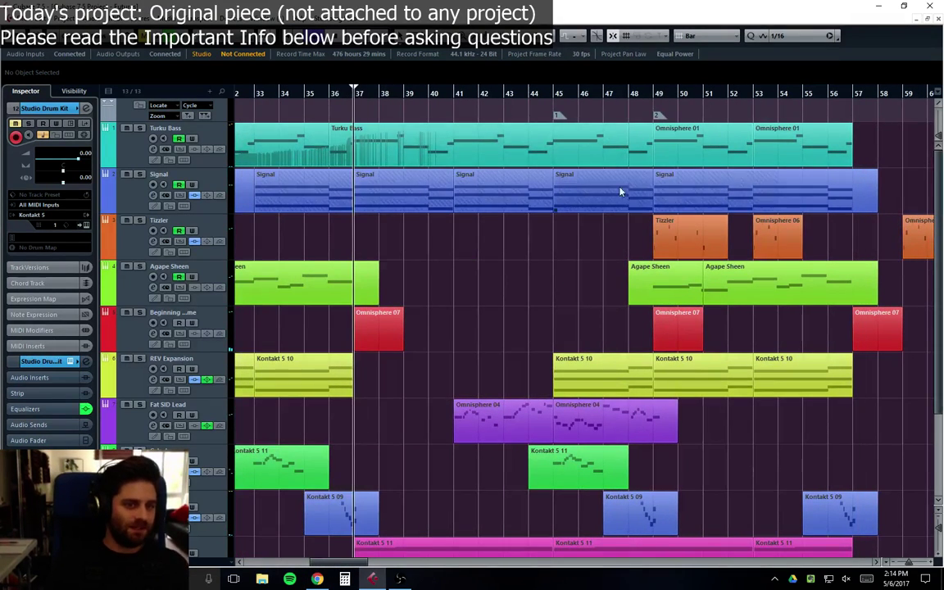
Step: Add an instrument track using Kontakt 5 below the String Orchestra track
{"action": "scroll", "coordinate": [476, 464], "scroll_direction": "down", "scroll_amount": 3}
{"action": "left_click", "coordinate": [209, 463]}
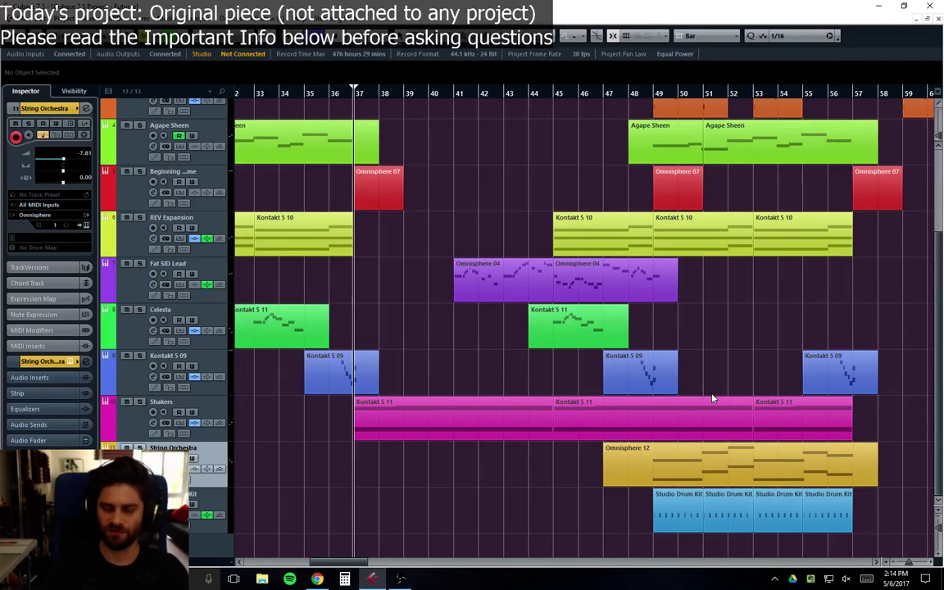
{"action": "right_click", "coordinate": [122, 322]}
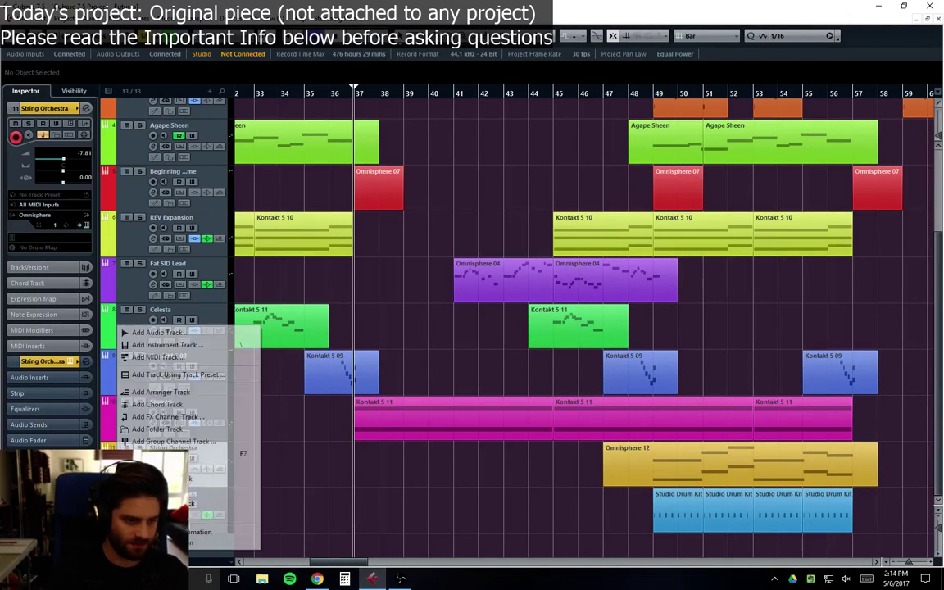
{"action": "left_click", "coordinate": [262, 345]}
{"action": "right_click", "coordinate": [121, 320]}
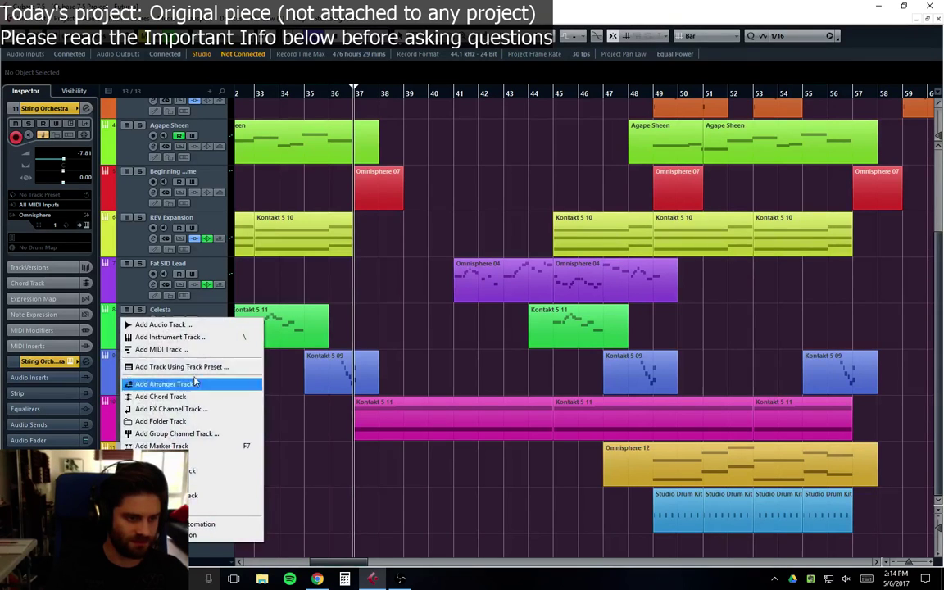
{"action": "left_click", "coordinate": [191, 339]}
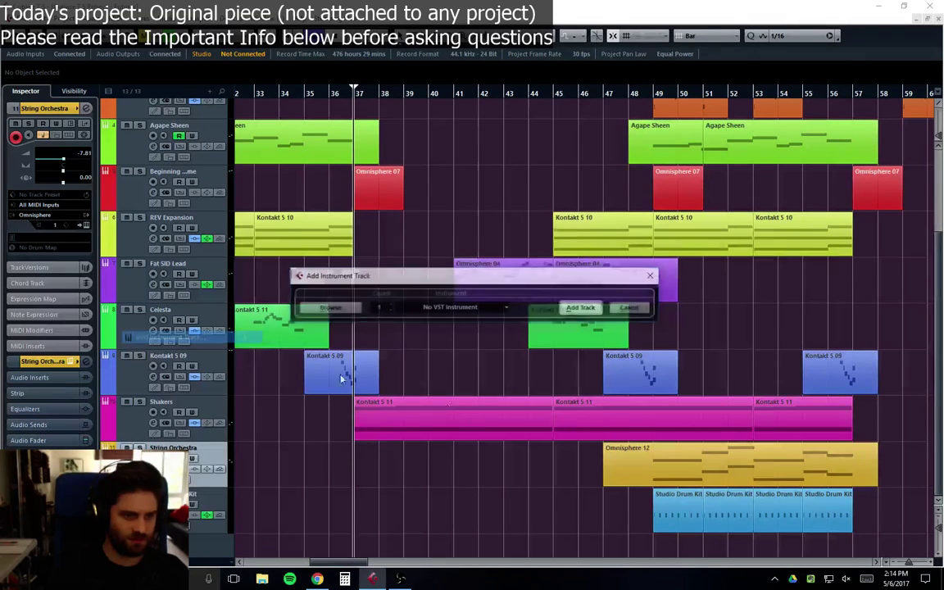
{"action": "left_click", "coordinate": [450, 308]}
{"action": "left_click", "coordinate": [408, 445]}
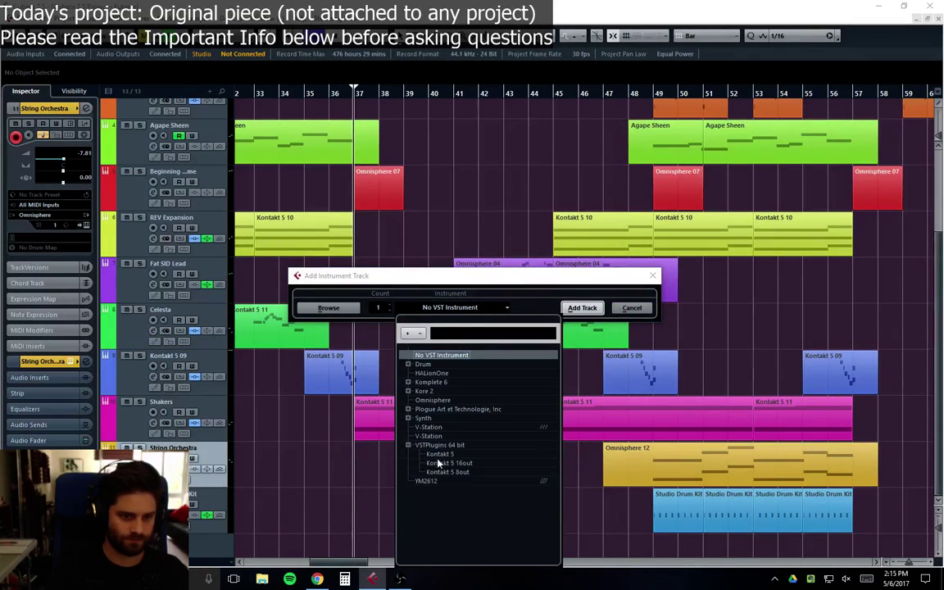
{"action": "left_click", "coordinate": [440, 454]}
{"action": "left_click", "coordinate": [581, 307]}
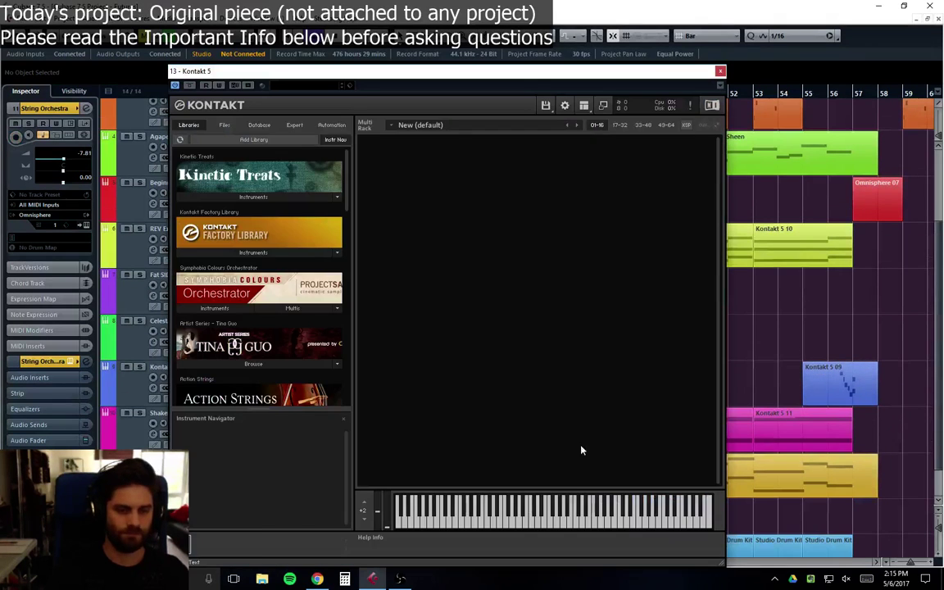
Step: Try out Metal Plate Kit 01 from the Evolve R2 library and remove it from the rack
{"action": "left_click_drag", "start_coordinate": [345, 176], "coordinate": [344, 307]}
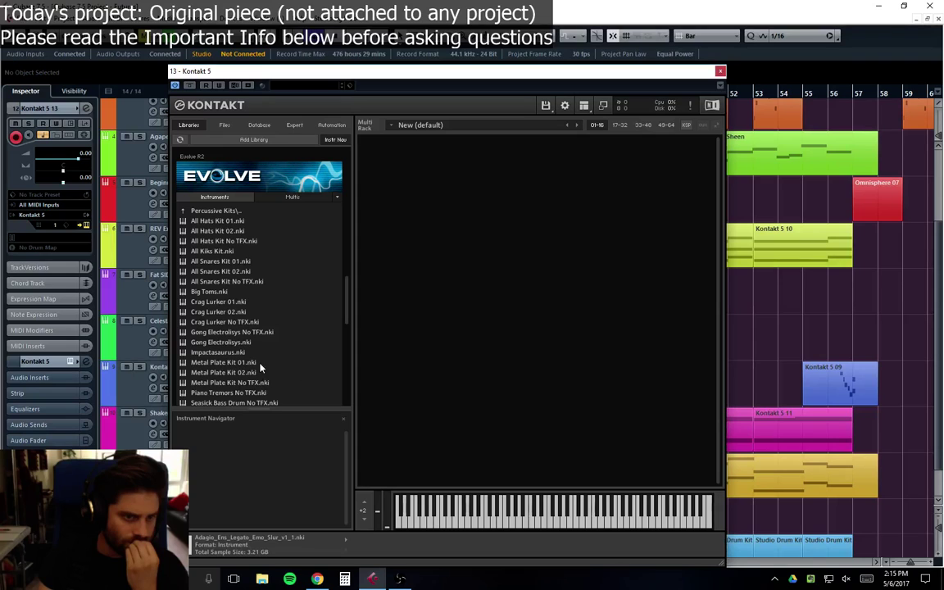
{"action": "double_click", "coordinate": [235, 362]}
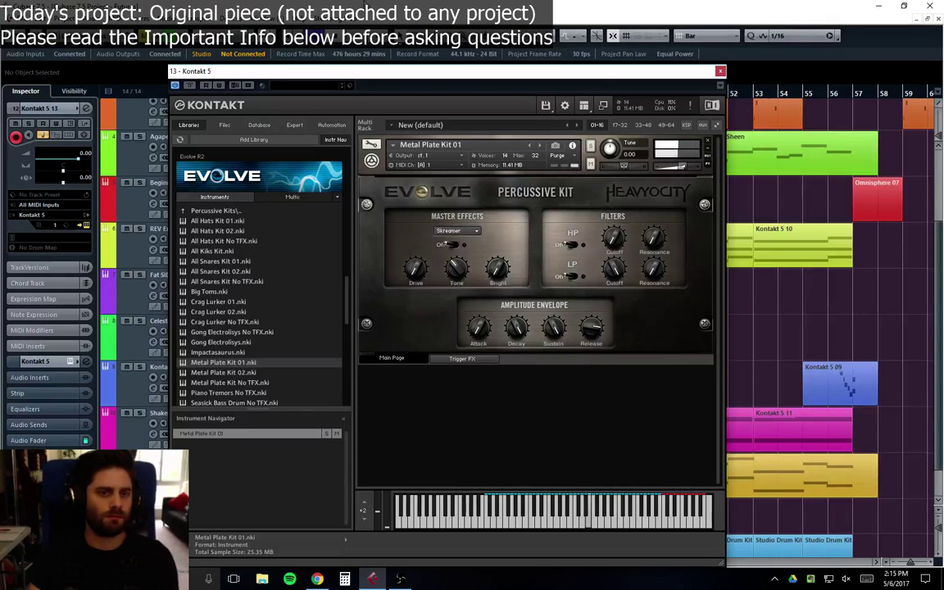
{"action": "key", "text": "Delete"}
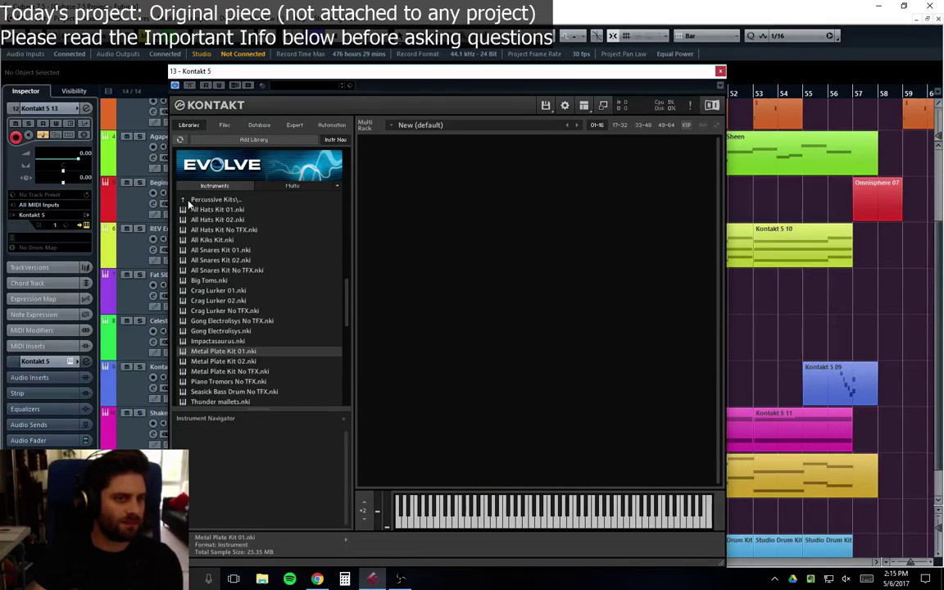
Step: Load Tweak it Kit from the Drum Like Kits folder of Evolve R2's percussive kits
{"action": "double_click", "coordinate": [198, 202]}
{"action": "double_click", "coordinate": [220, 200]}
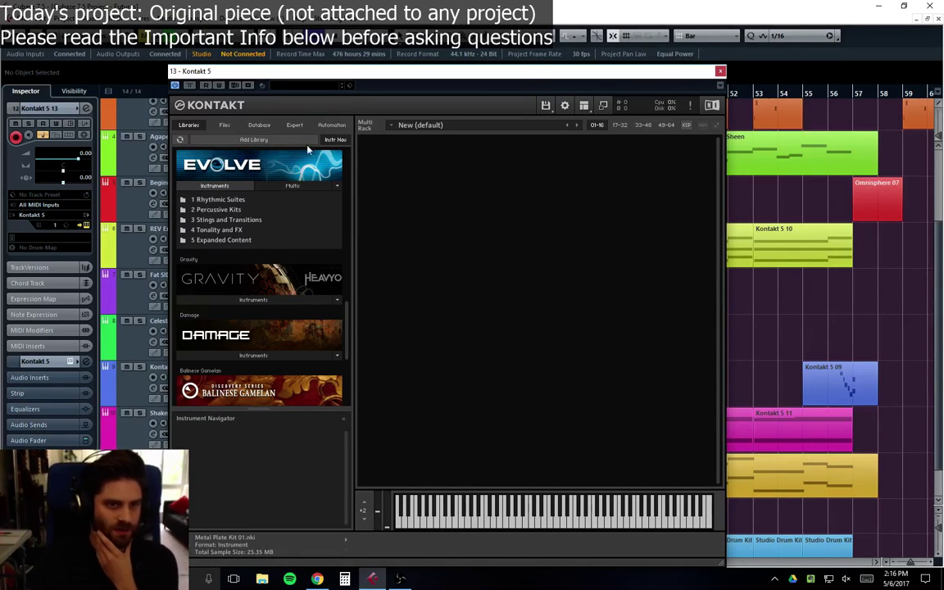
{"action": "mouse_move", "coordinate": [345, 328]}
{"action": "left_mouse_down"}
{"action": "mouse_move", "coordinate": [345, 314]}
{"action": "mouse_move", "coordinate": [362, 321]}
{"action": "left_mouse_up"}
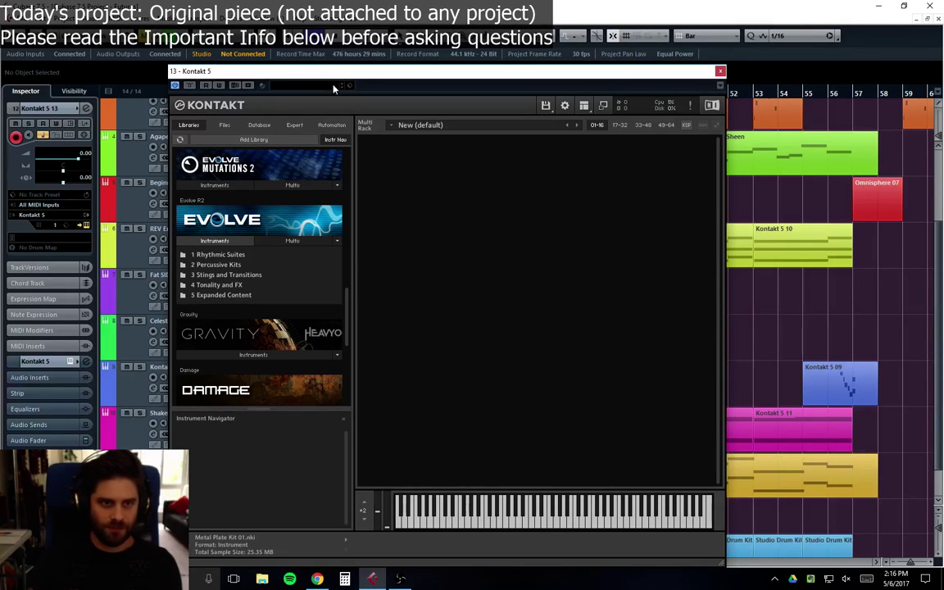
{"action": "left_click_drag", "start_coordinate": [309, 70], "coordinate": [381, 71]}
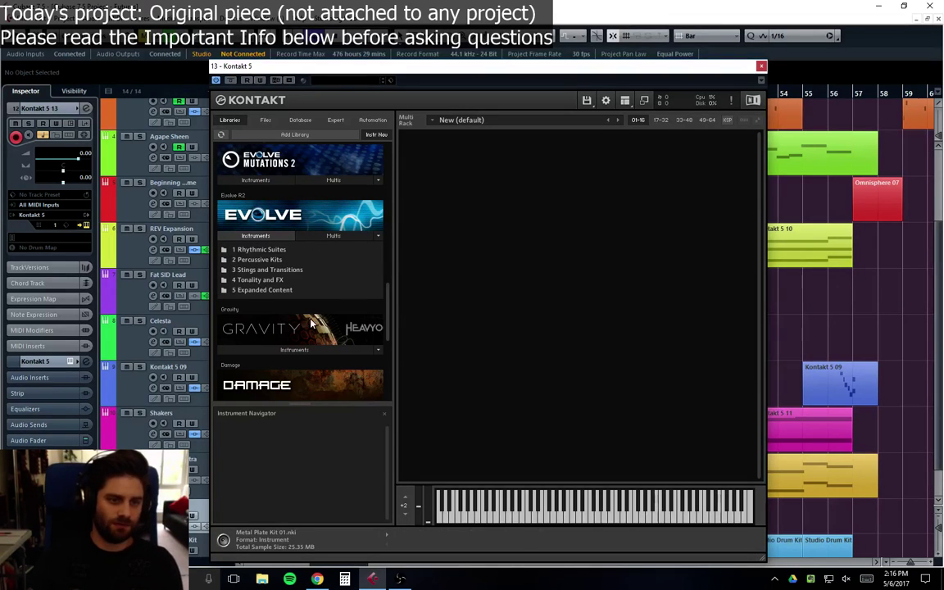
{"action": "double_click", "coordinate": [260, 261]}
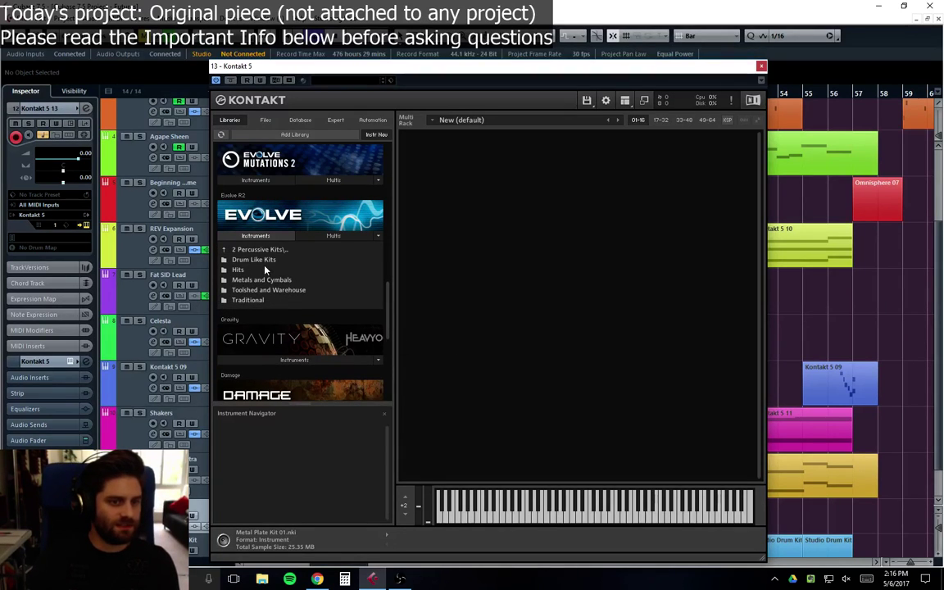
{"action": "double_click", "coordinate": [256, 261]}
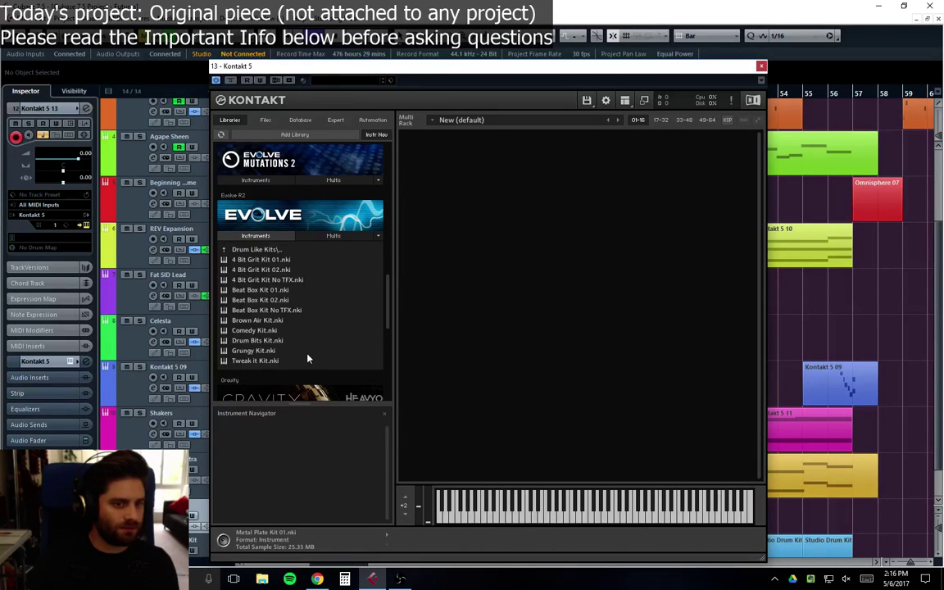
{"action": "double_click", "coordinate": [263, 361]}
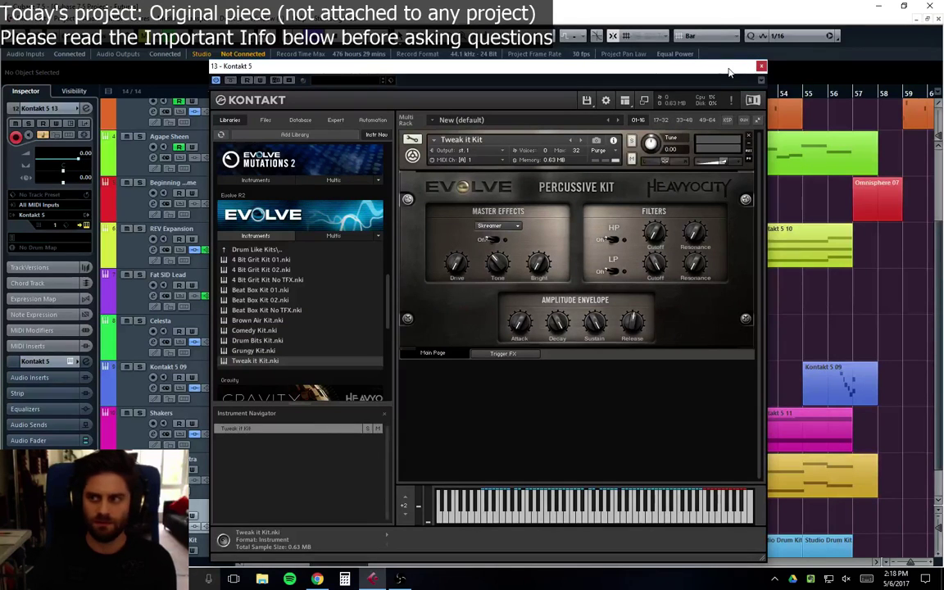
Step: Remove Tweak it Kit from the rack and browse the percussive kits of the Evolve Mutations 2 library
{"action": "left_click", "coordinate": [748, 135]}
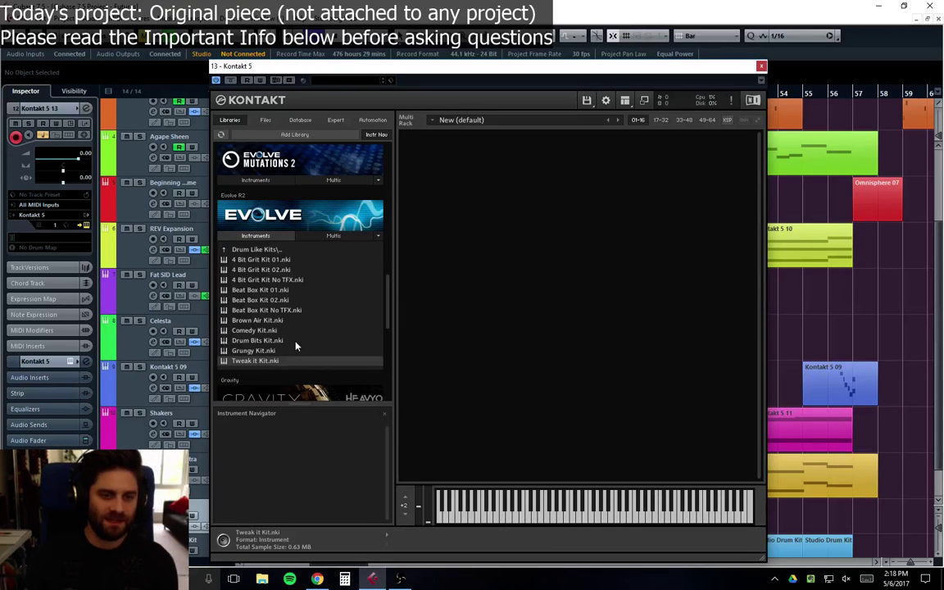
{"action": "left_click", "coordinate": [242, 250]}
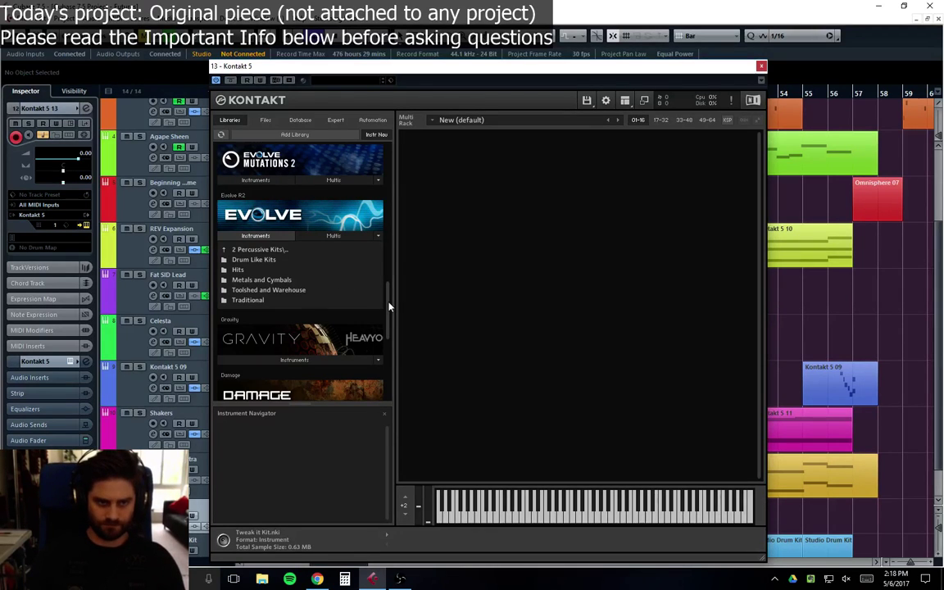
{"action": "scroll", "coordinate": [389, 306], "scroll_direction": "up", "scroll_amount": 3}
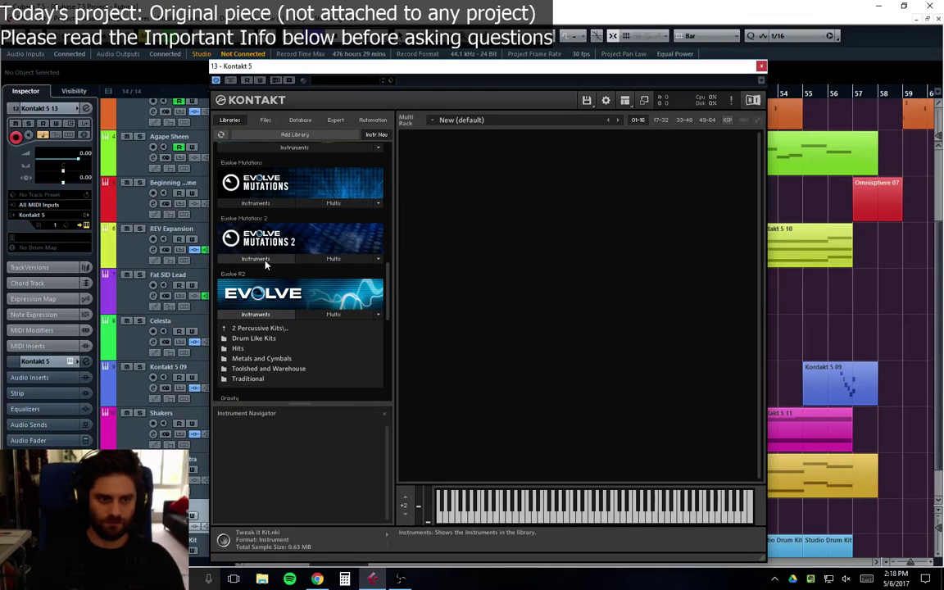
{"action": "left_click", "coordinate": [264, 260]}
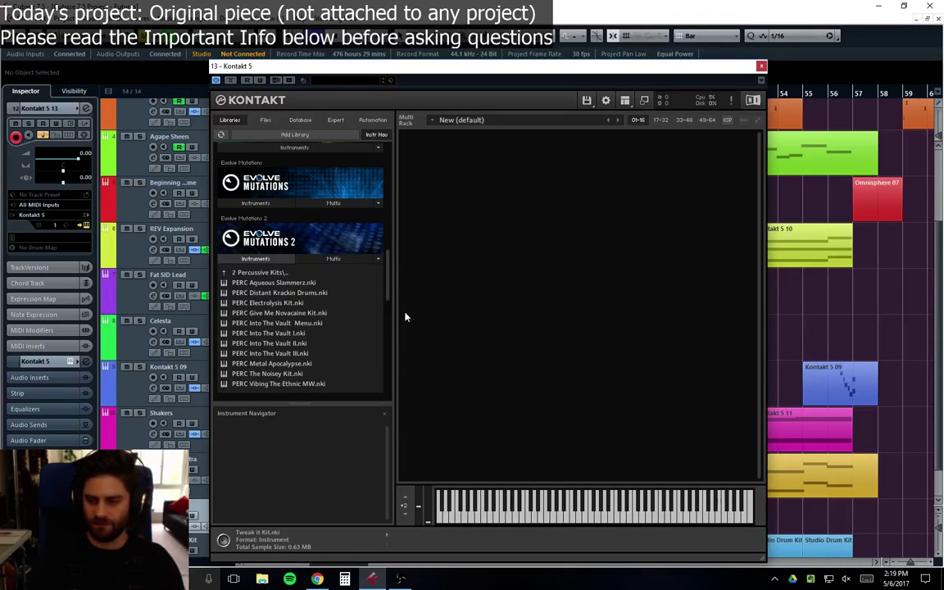
{"action": "double_click", "coordinate": [353, 324]}
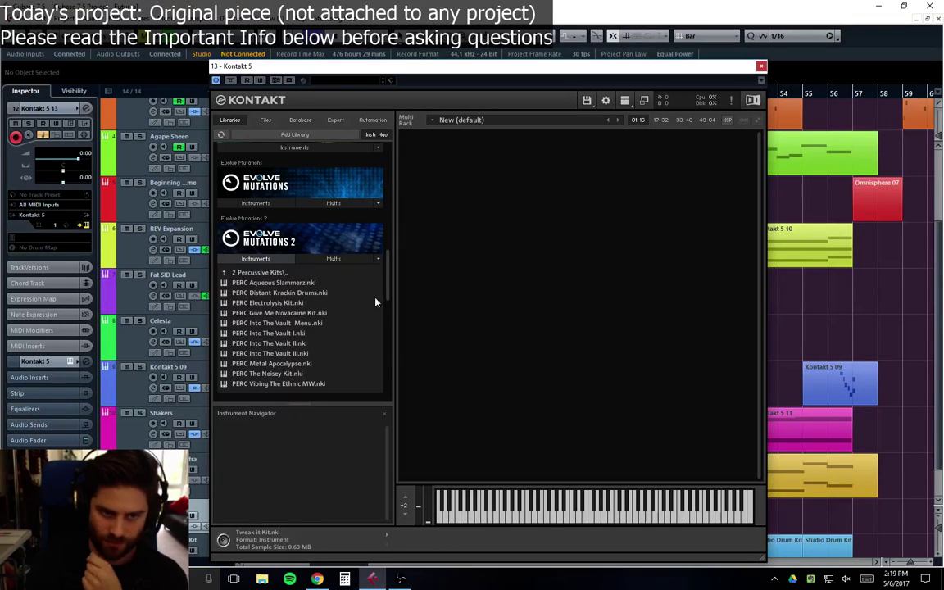
Step: Return the Evolve Mutations 2 and Evolve Mutations instrument lists to their top-level folders
{"action": "left_click", "coordinate": [259, 272]}
{"action": "scroll", "coordinate": [328, 254], "scroll_direction": "up", "scroll_amount": 2}
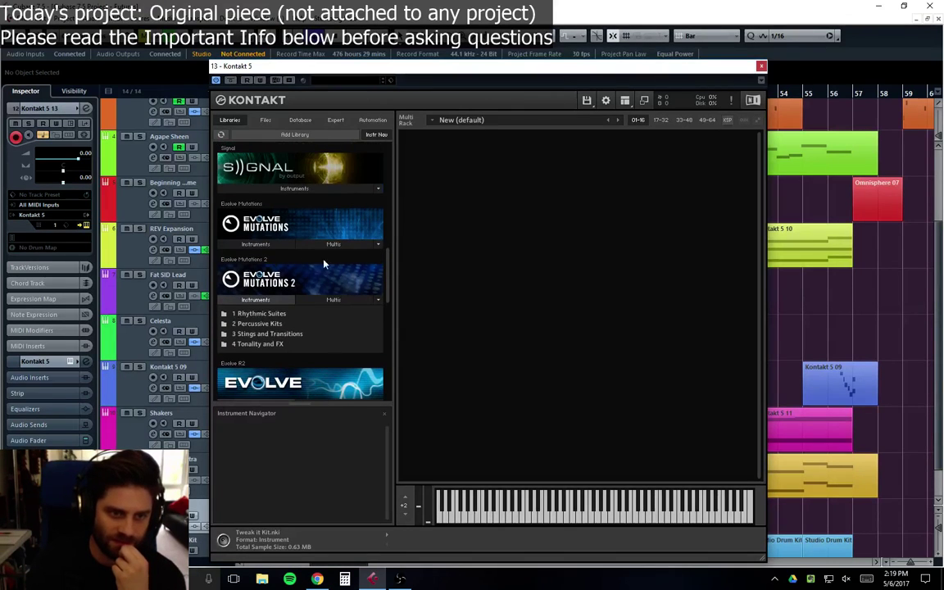
{"action": "left_click", "coordinate": [242, 246]}
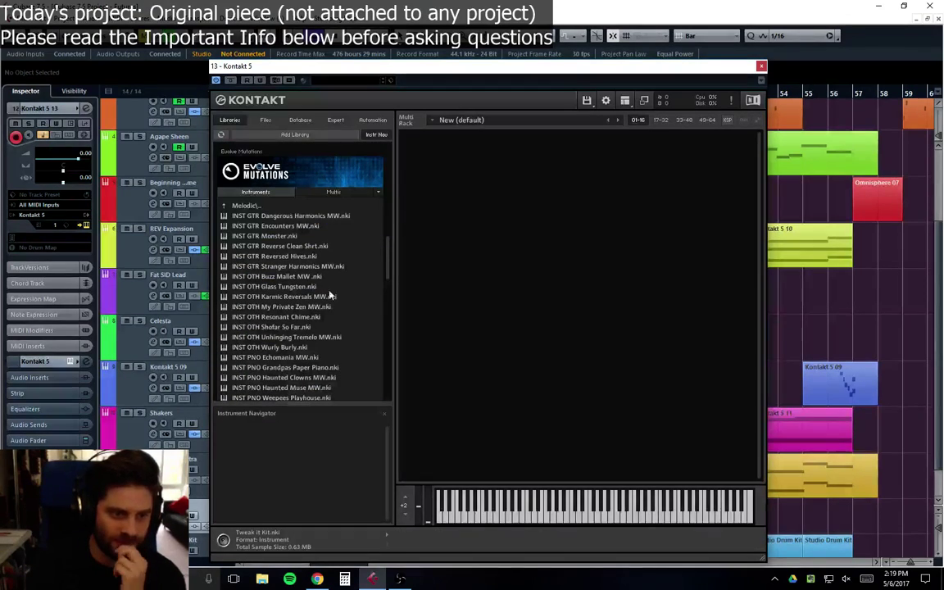
{"action": "left_click", "coordinate": [246, 206]}
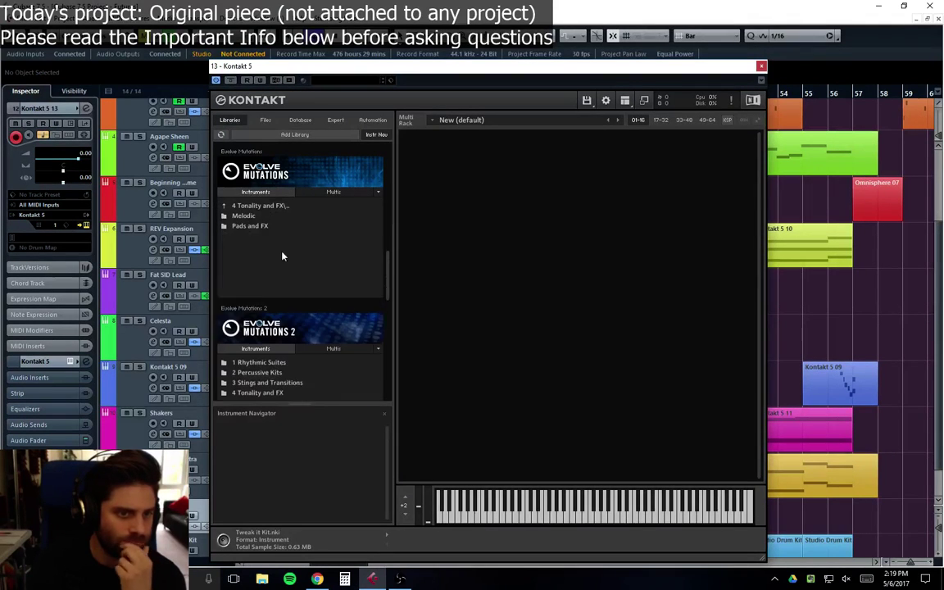
{"action": "left_click", "coordinate": [264, 206]}
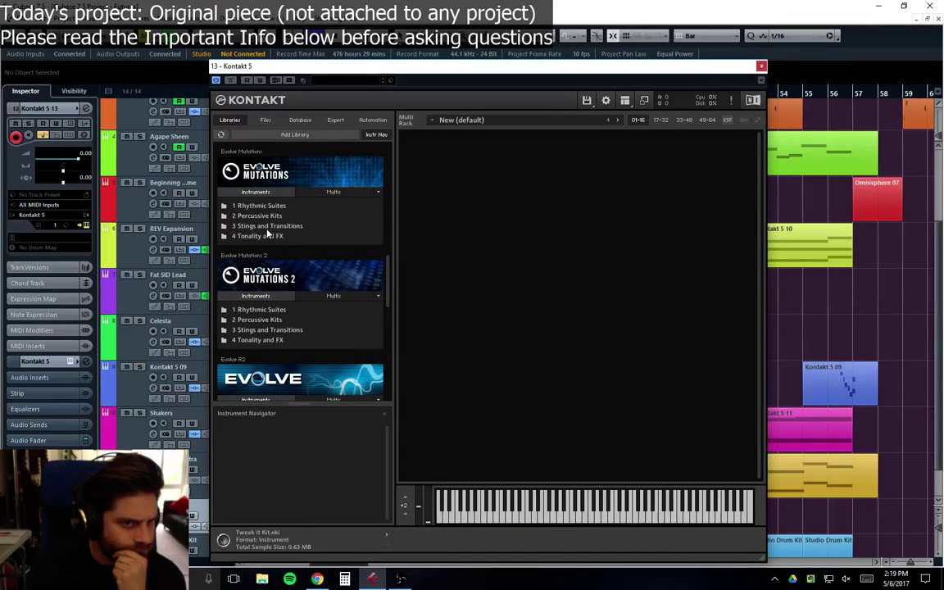
{"action": "left_click_drag", "start_coordinate": [388, 302], "coordinate": [387, 329]}
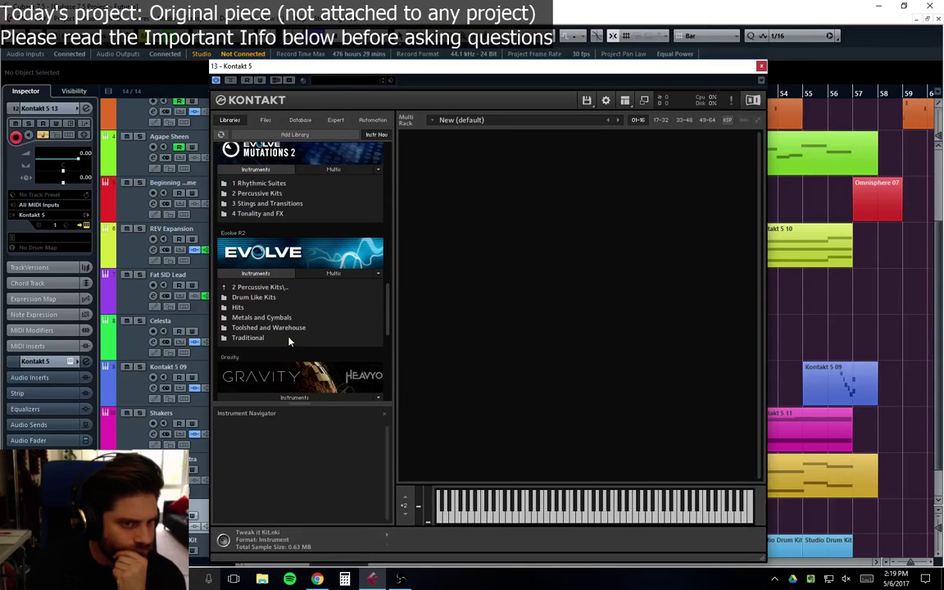
Step: Look through Evolve R2's Toolshed and Warehouse kits and the other installed libraries, and close the Kontakt 5 window
{"action": "left_click", "coordinate": [250, 328]}
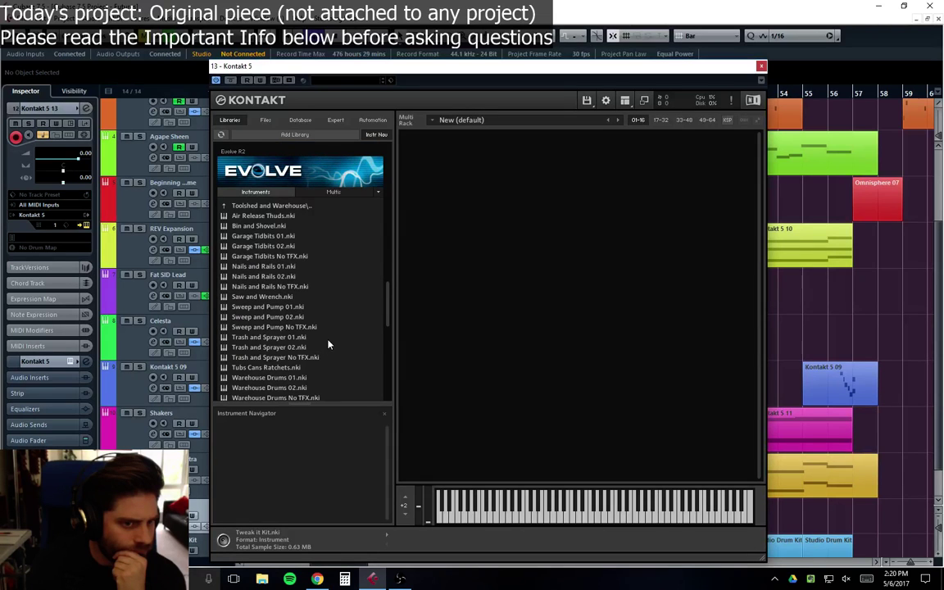
{"action": "scroll", "coordinate": [328, 336], "scroll_direction": "down", "scroll_amount": 1}
{"action": "scroll", "coordinate": [270, 245], "scroll_direction": "up", "scroll_amount": 2}
{"action": "left_click", "coordinate": [286, 230]}
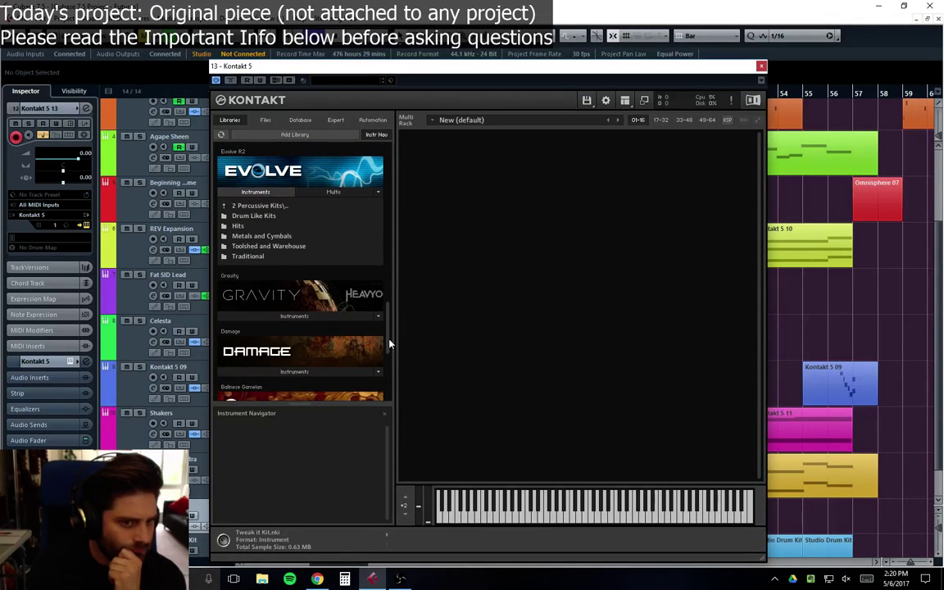
{"action": "scroll", "coordinate": [390, 340], "scroll_direction": "up", "scroll_amount": 1}
{"action": "scroll", "coordinate": [387, 350], "scroll_direction": "down", "scroll_amount": 2}
{"action": "scroll", "coordinate": [384, 358], "scroll_direction": "down", "scroll_amount": 3}
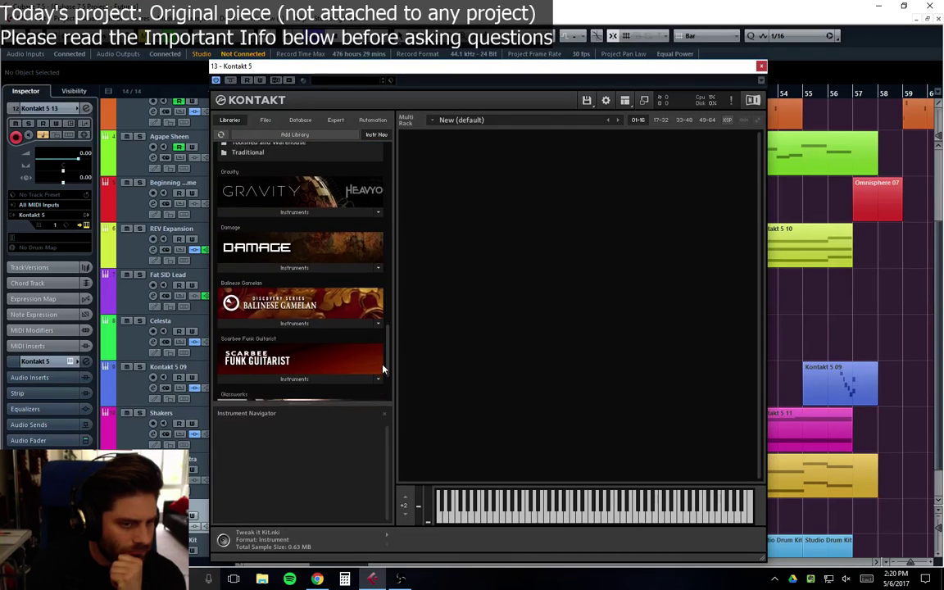
{"action": "left_click_drag", "start_coordinate": [390, 373], "coordinate": [390, 187]}
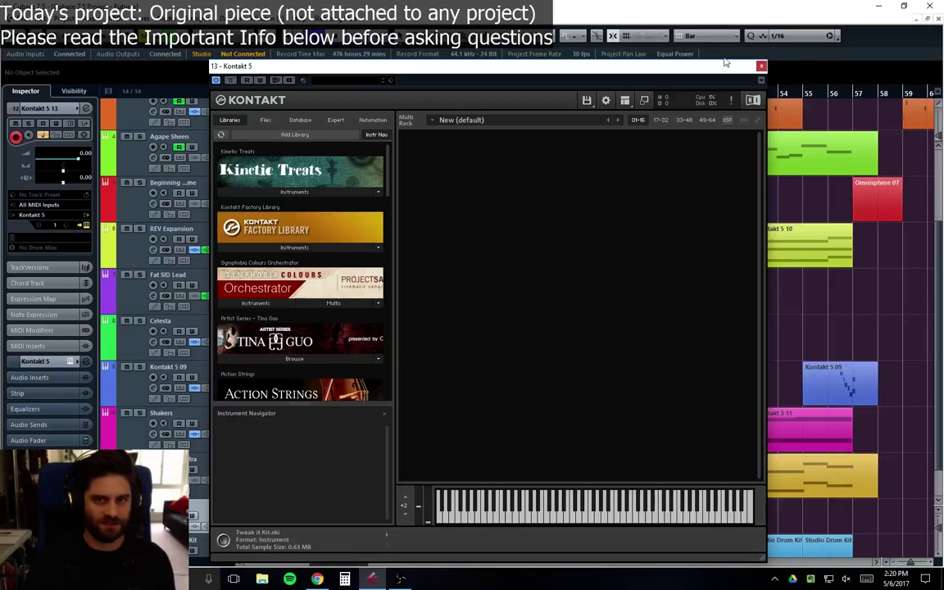
{"action": "left_click", "coordinate": [762, 68]}
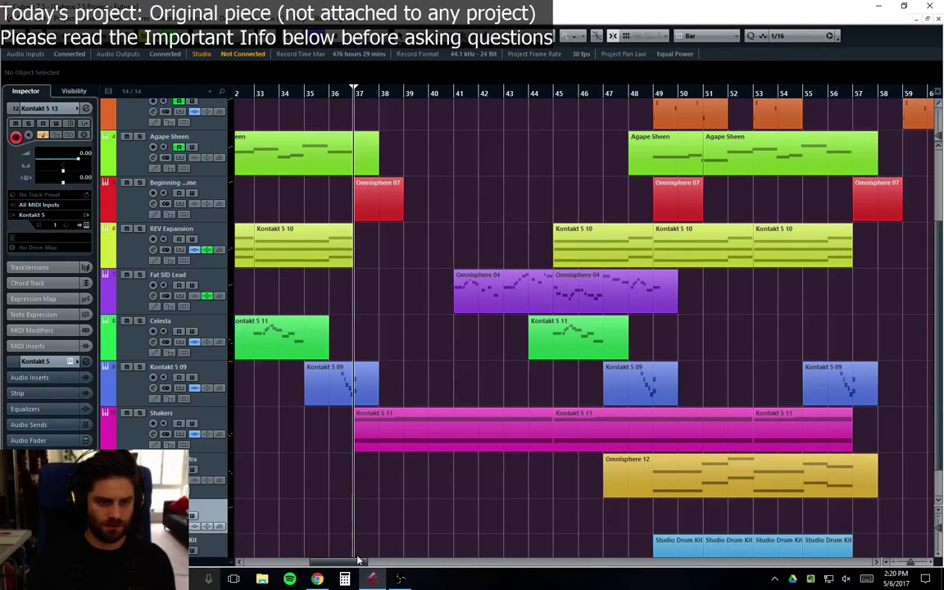
Step: Play the arrangement through its ending, examine the parts on all tracks, and return the playback position to about bar 36
{"action": "scroll", "coordinate": [394, 532], "scroll_direction": "left", "scroll_amount": 10}
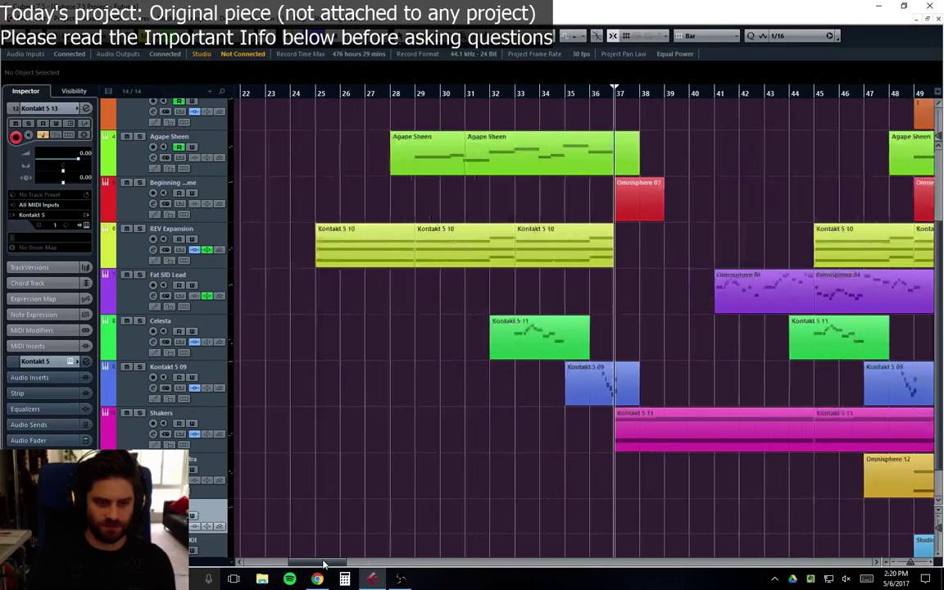
{"action": "scroll", "coordinate": [490, 409], "scroll_direction": "up", "scroll_amount": 3}
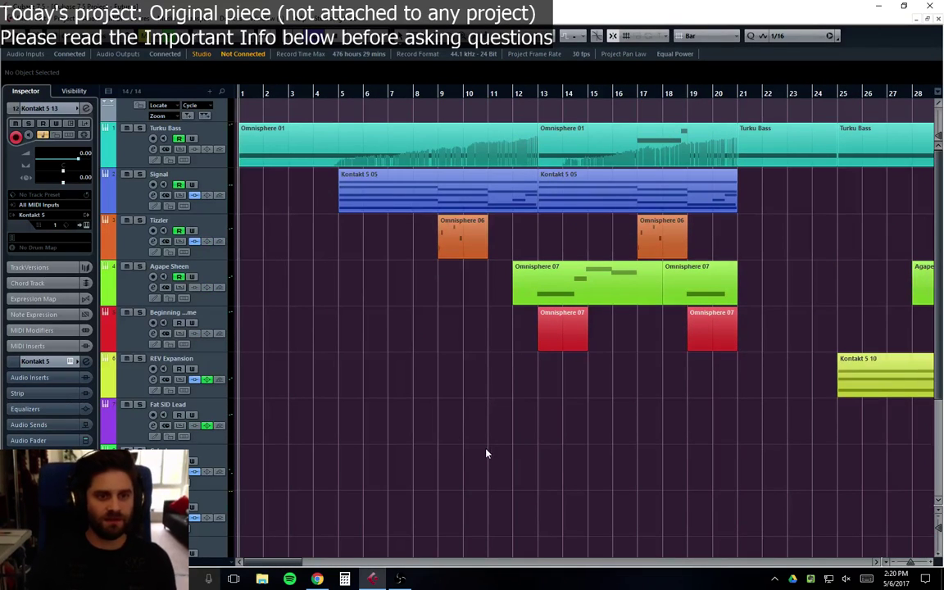
{"action": "scroll", "coordinate": [489, 442], "scroll_direction": "down", "scroll_amount": 5}
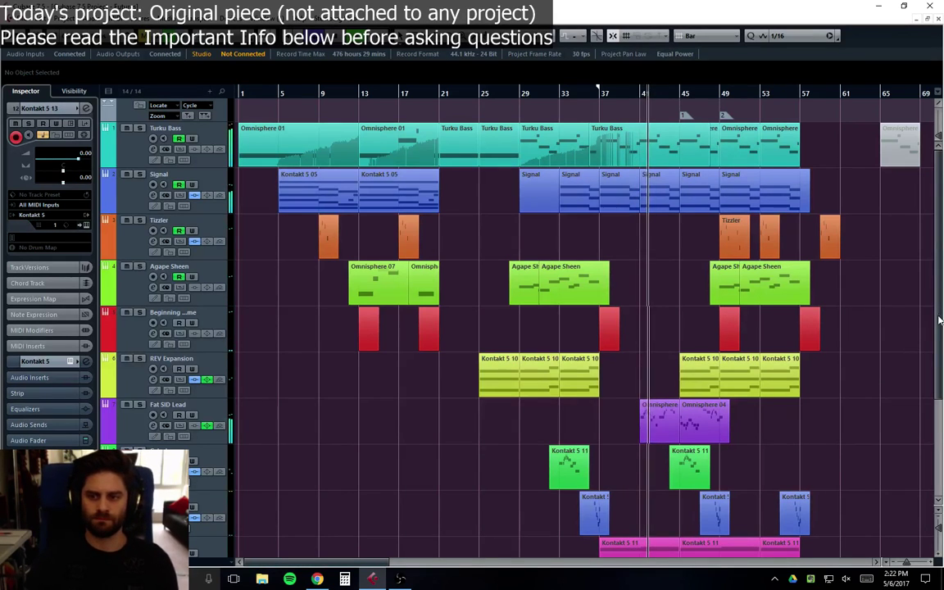
{"action": "scroll", "coordinate": [940, 352], "scroll_direction": "down", "scroll_amount": 2}
{"action": "left_click_drag", "start_coordinate": [941, 352], "coordinate": [941, 358]}
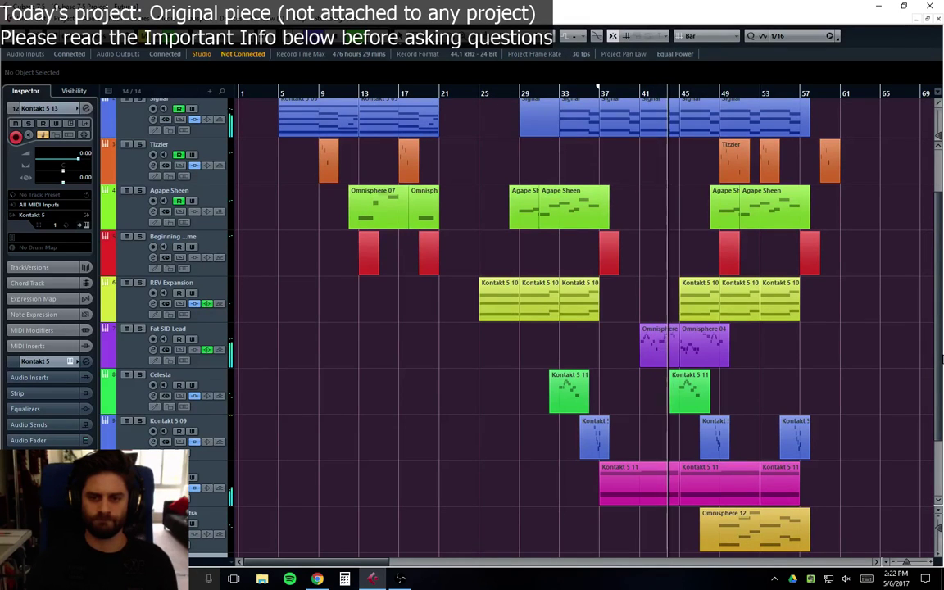
{"action": "left_click_drag", "start_coordinate": [941, 357], "coordinate": [942, 361]}
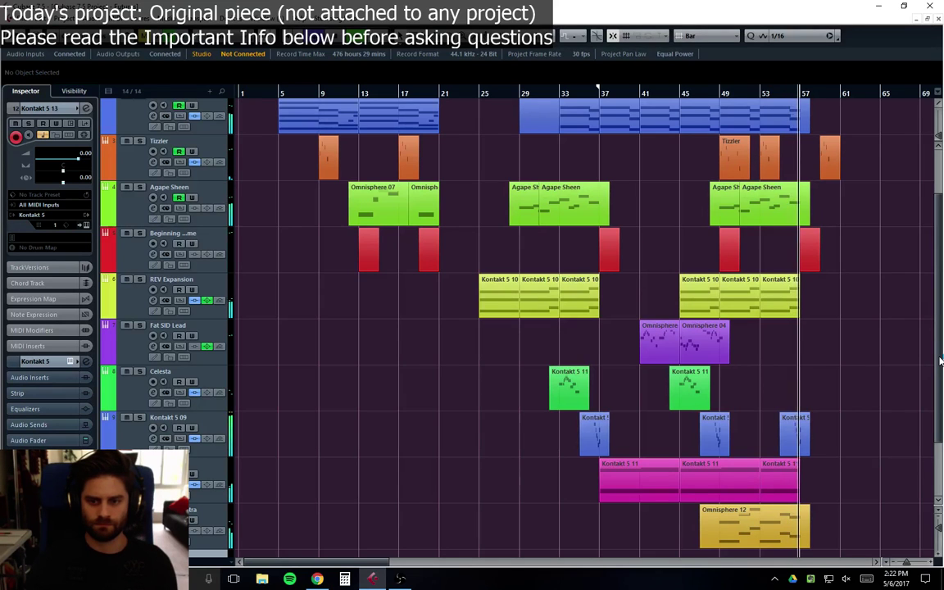
{"action": "left_click_drag", "start_coordinate": [939, 361], "coordinate": [939, 326]}
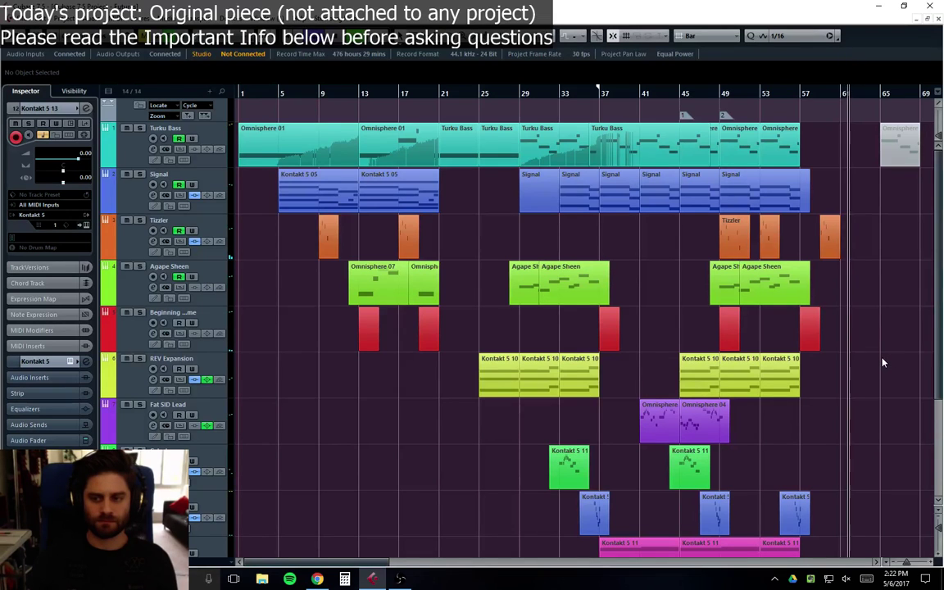
{"action": "scroll", "coordinate": [799, 317], "scroll_direction": "down", "scroll_amount": 4}
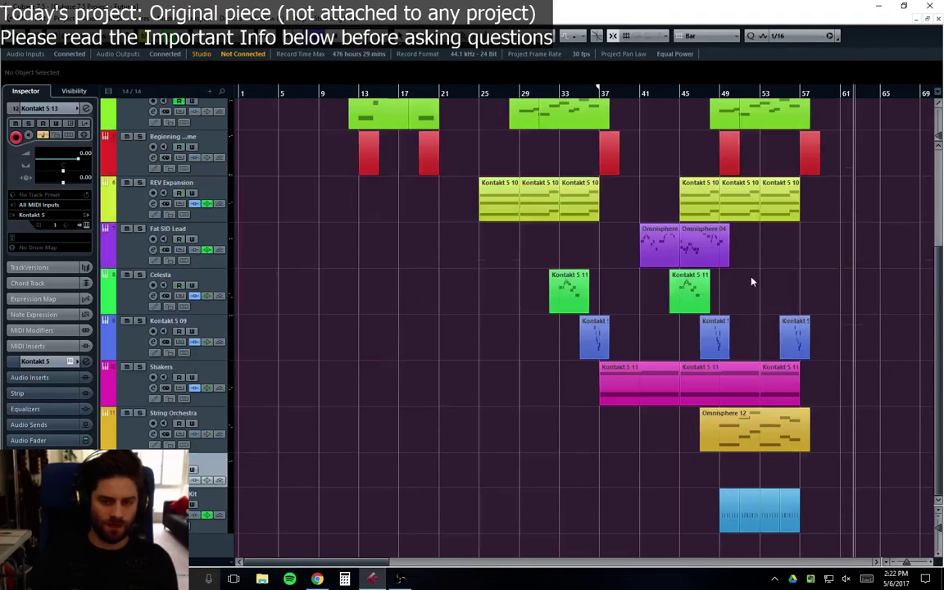
{"action": "left_click", "coordinate": [595, 93]}
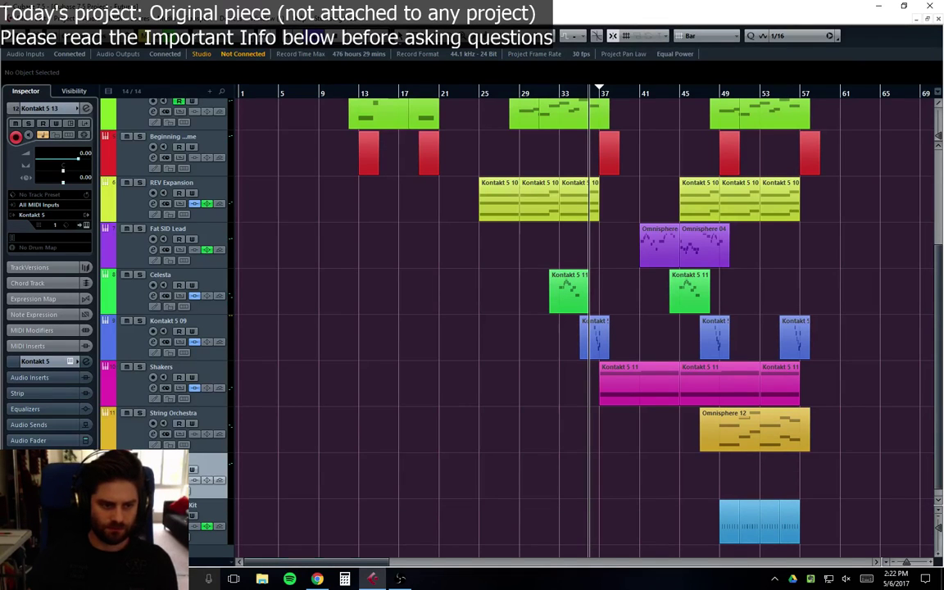
Step: Reopen the new track's Kontakt 5 instrument and open the Rhythmic Suites folder of the Evolve R2 library
{"action": "left_click", "coordinate": [200, 485]}
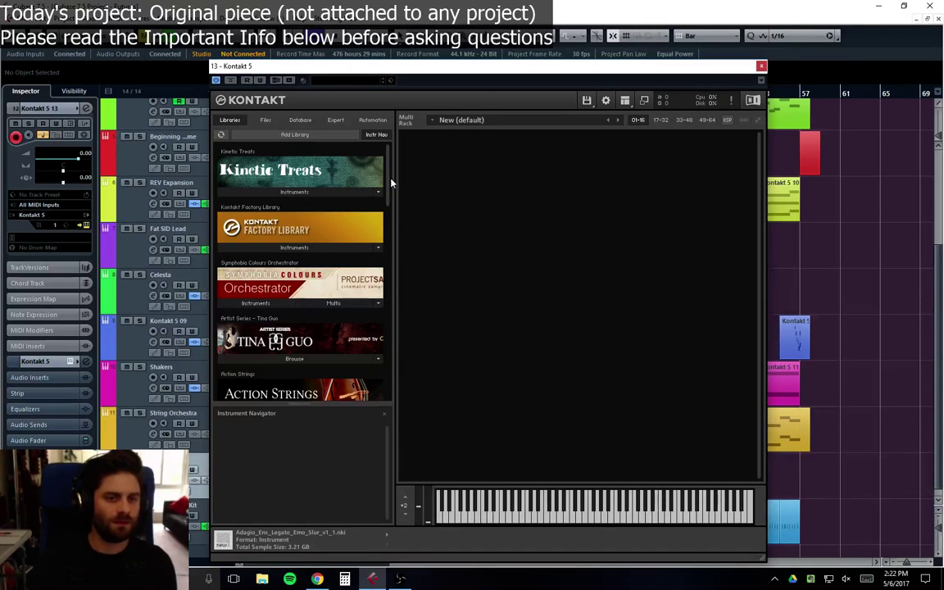
{"action": "left_click_drag", "start_coordinate": [386, 182], "coordinate": [387, 316]}
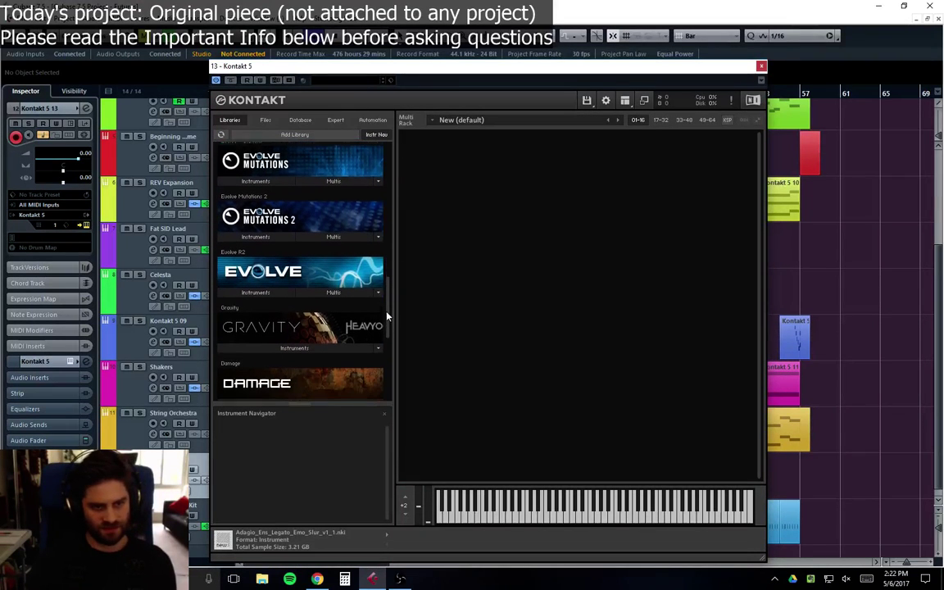
{"action": "left_click", "coordinate": [233, 286]}
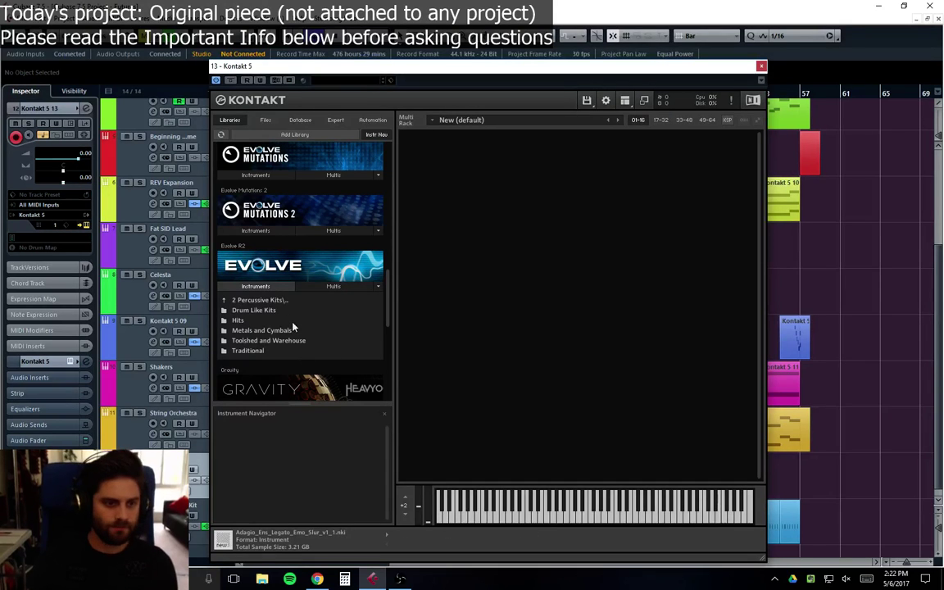
{"action": "left_click", "coordinate": [252, 299]}
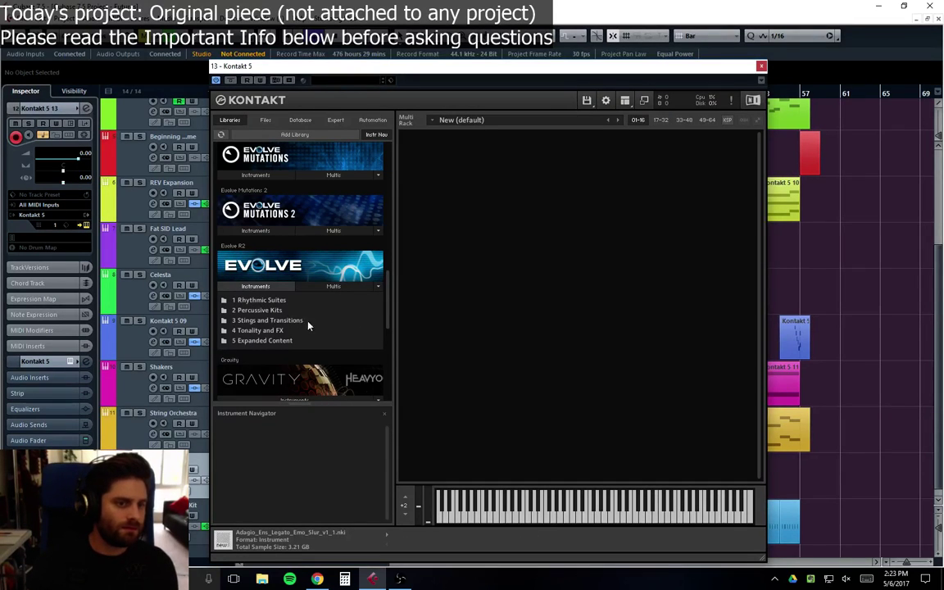
{"action": "left_click", "coordinate": [277, 301]}
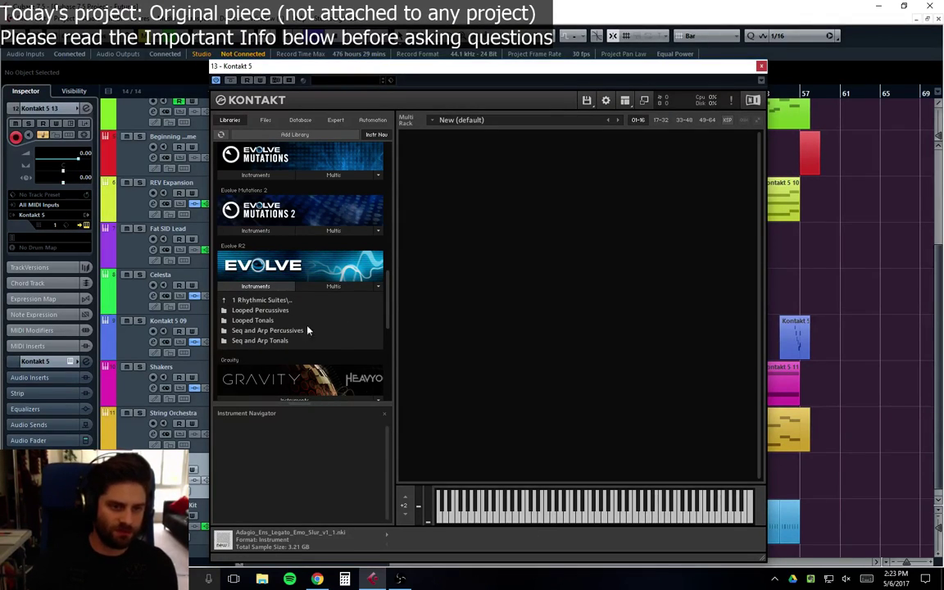
{"action": "scroll", "coordinate": [279, 315], "scroll_direction": "down", "scroll_amount": 1}
{"action": "scroll", "coordinate": [250, 296], "scroll_direction": "up", "scroll_amount": 1}
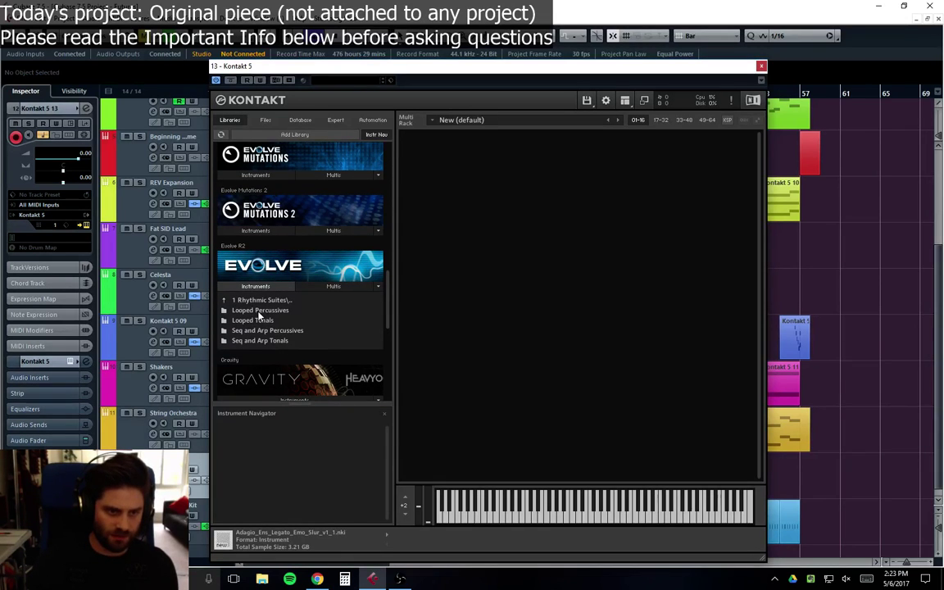
Step: Try out Electro Tech 01 from Evolve R2's Looped Percussives folder and remove it from the rack
{"action": "left_click", "coordinate": [259, 311]}
{"action": "scroll", "coordinate": [327, 324], "scroll_direction": "down", "scroll_amount": 4}
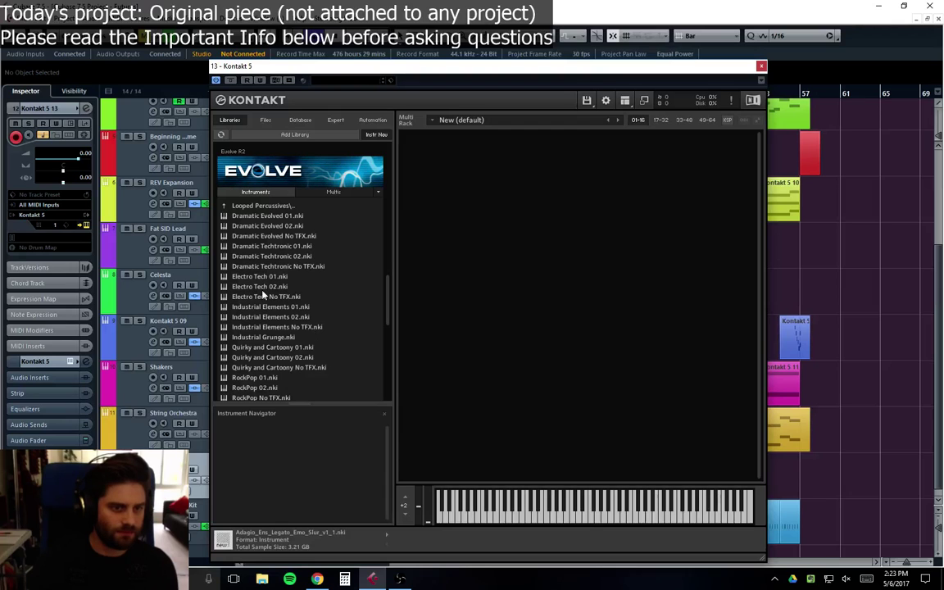
{"action": "left_click_drag", "start_coordinate": [263, 279], "coordinate": [698, 331]}
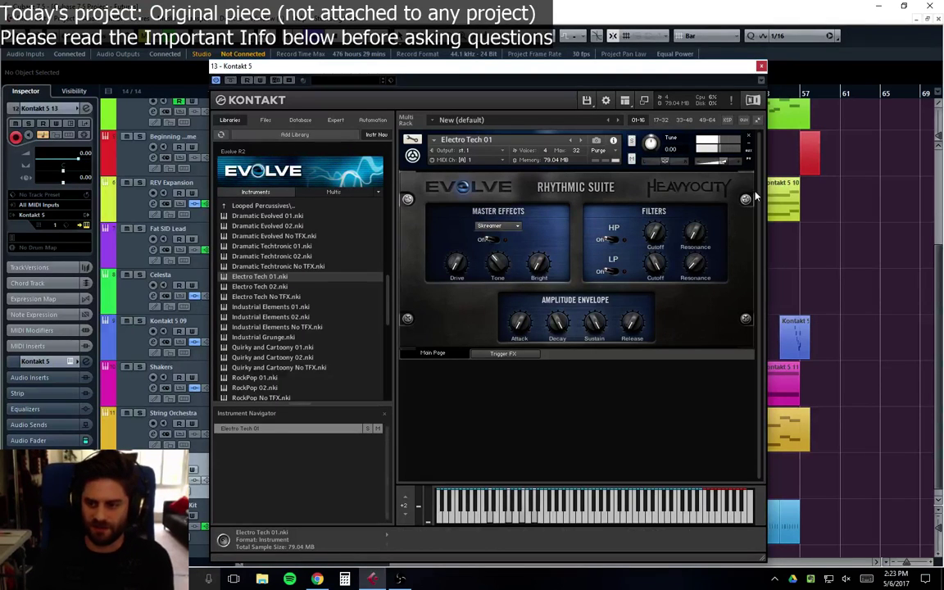
{"action": "left_click", "coordinate": [749, 138]}
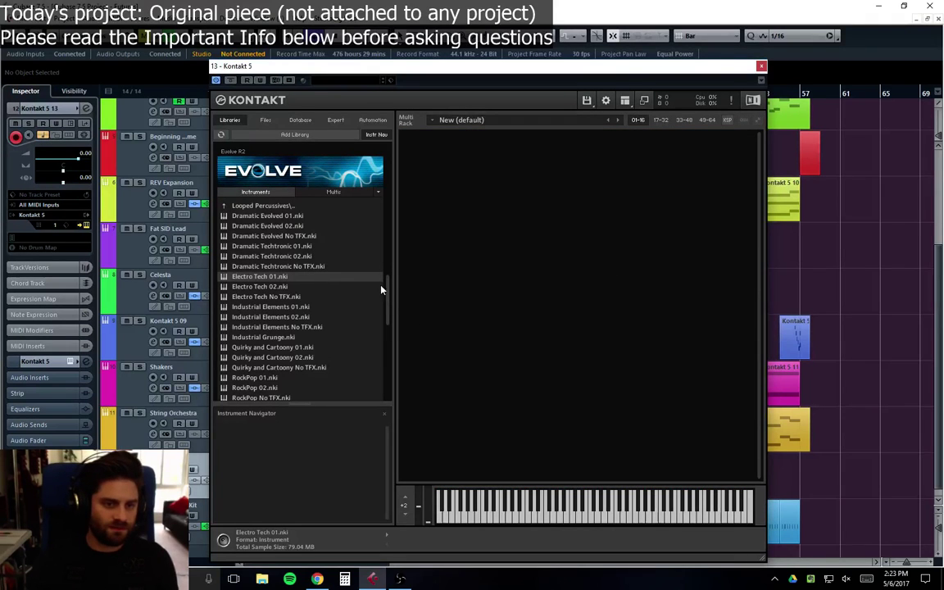
Step: Try out Industrial Elements 05 E1 from the Mapped Loop Slices in Evolve R2's Expanded Content and remove it from the rack
{"action": "left_click_drag", "start_coordinate": [390, 297], "coordinate": [357, 281]}
{"action": "left_click", "coordinate": [264, 293]}
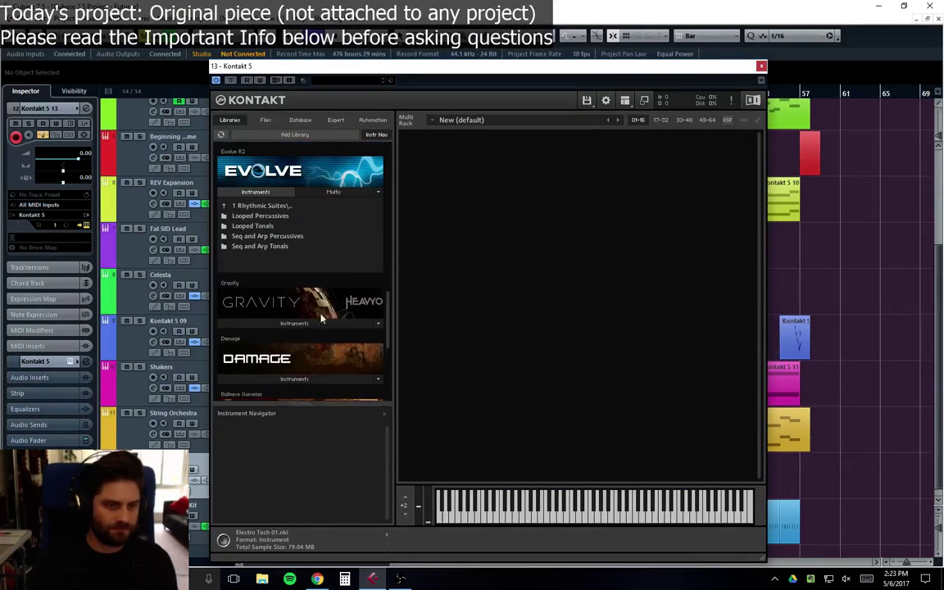
{"action": "left_click", "coordinate": [261, 206]}
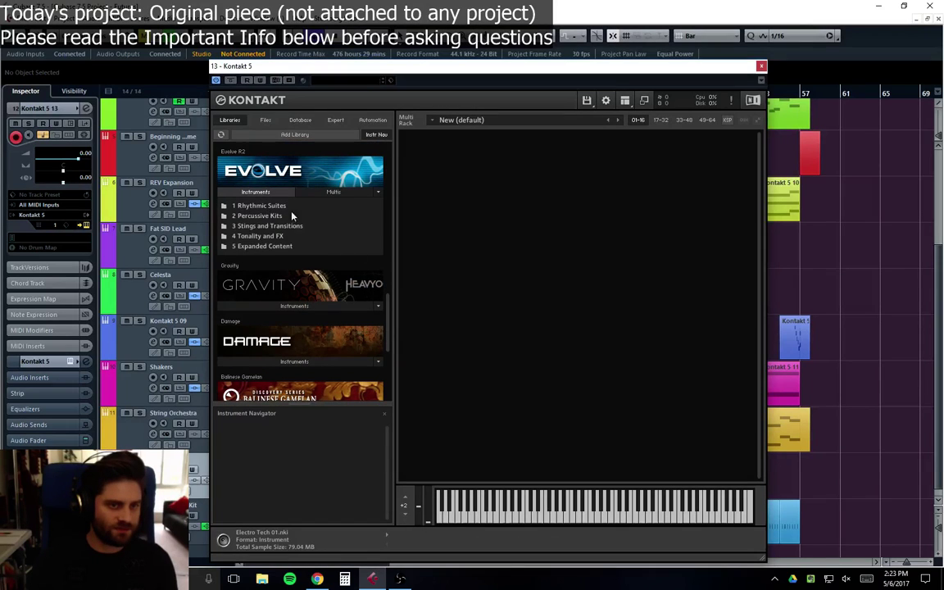
{"action": "left_click", "coordinate": [257, 247]}
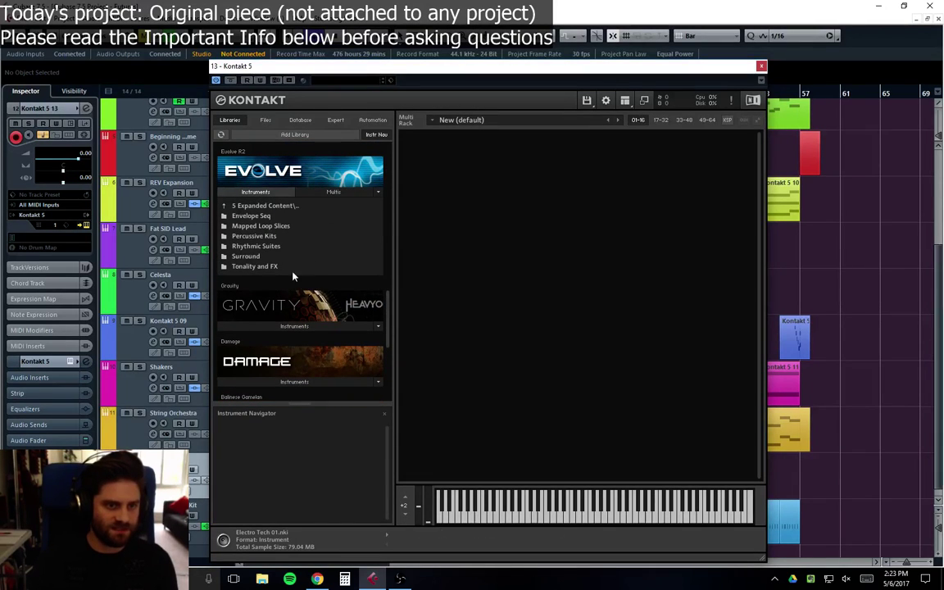
{"action": "left_click", "coordinate": [260, 226]}
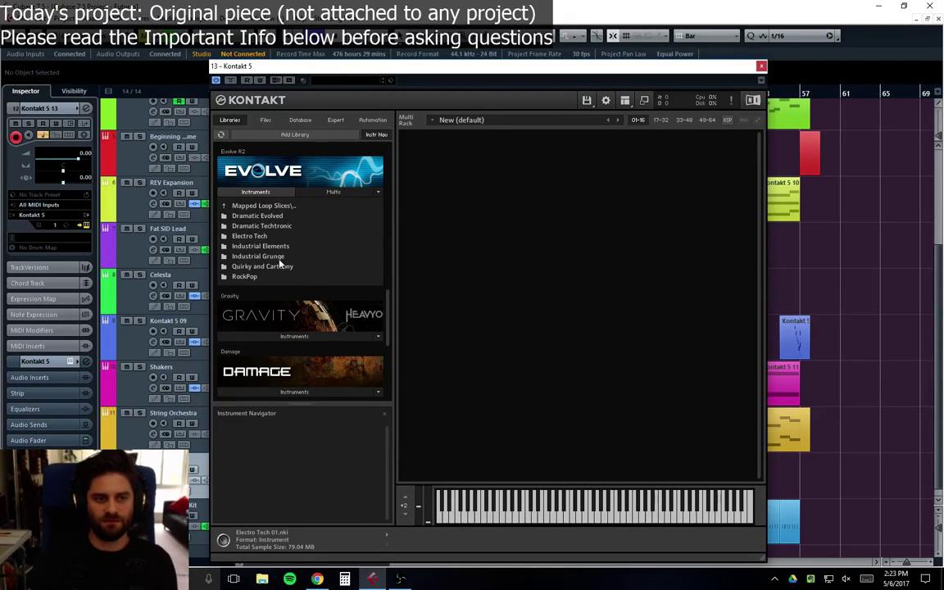
{"action": "left_click", "coordinate": [260, 245]}
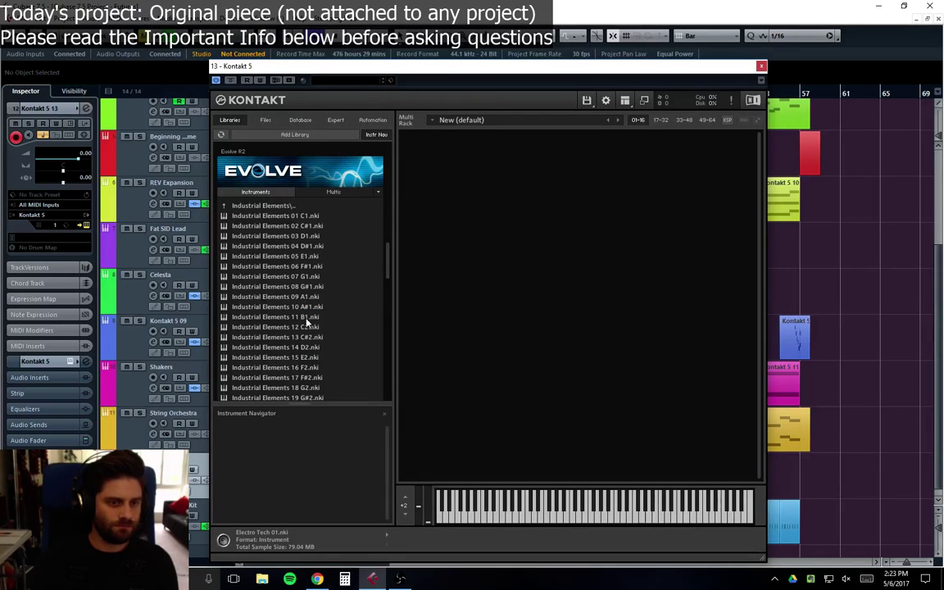
{"action": "double_click", "coordinate": [282, 257]}
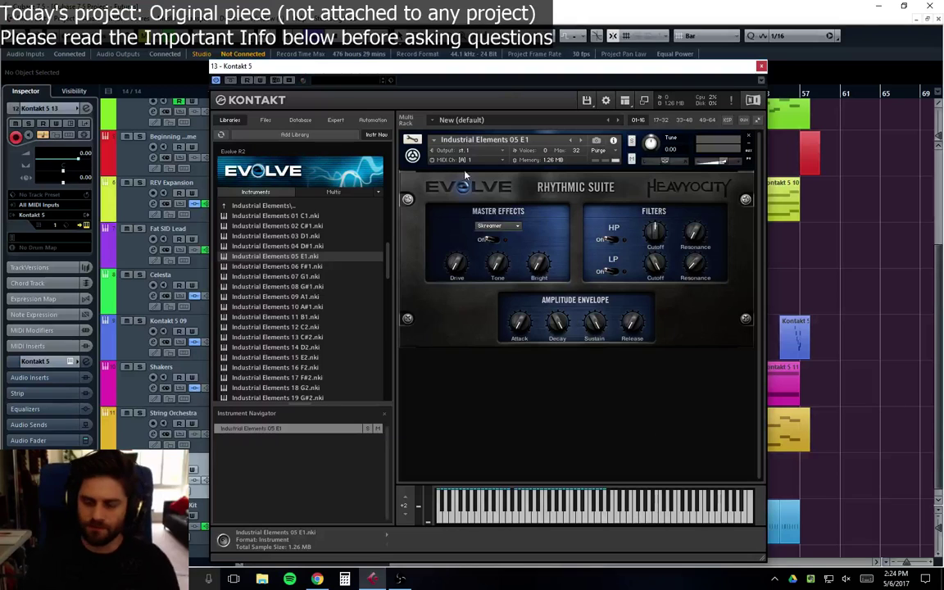
{"action": "left_click", "coordinate": [748, 138]}
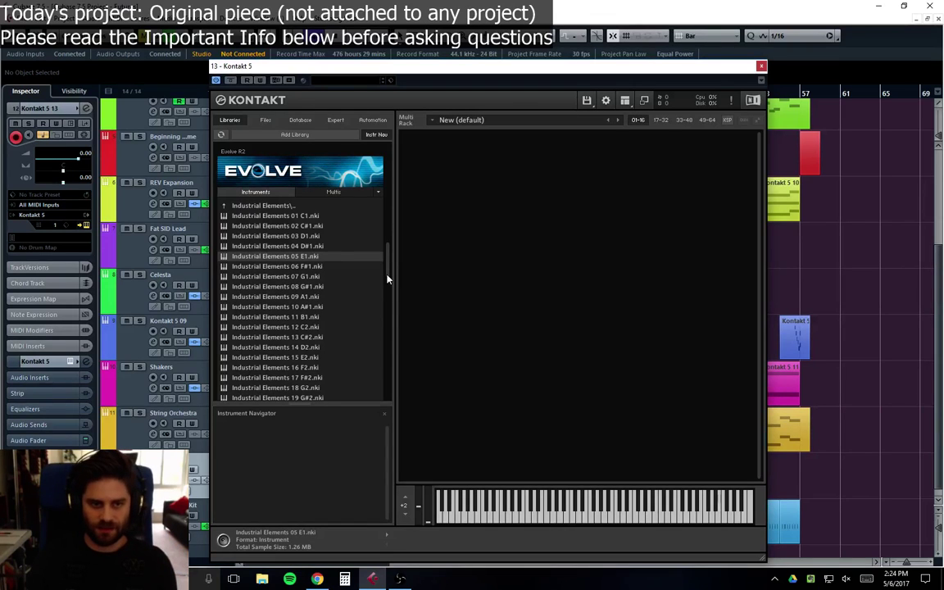
Step: Look through the Industrial Elements slices and go back up to the top-level folders of the Evolve R2 library
{"action": "left_click_drag", "start_coordinate": [387, 280], "coordinate": [388, 271]}
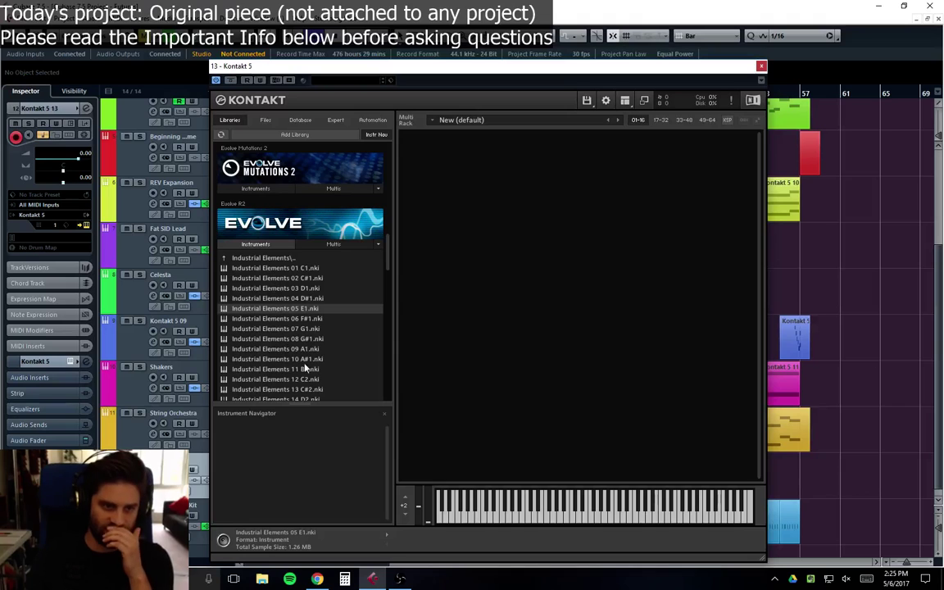
{"action": "scroll", "coordinate": [304, 365], "scroll_direction": "down", "scroll_amount": 2}
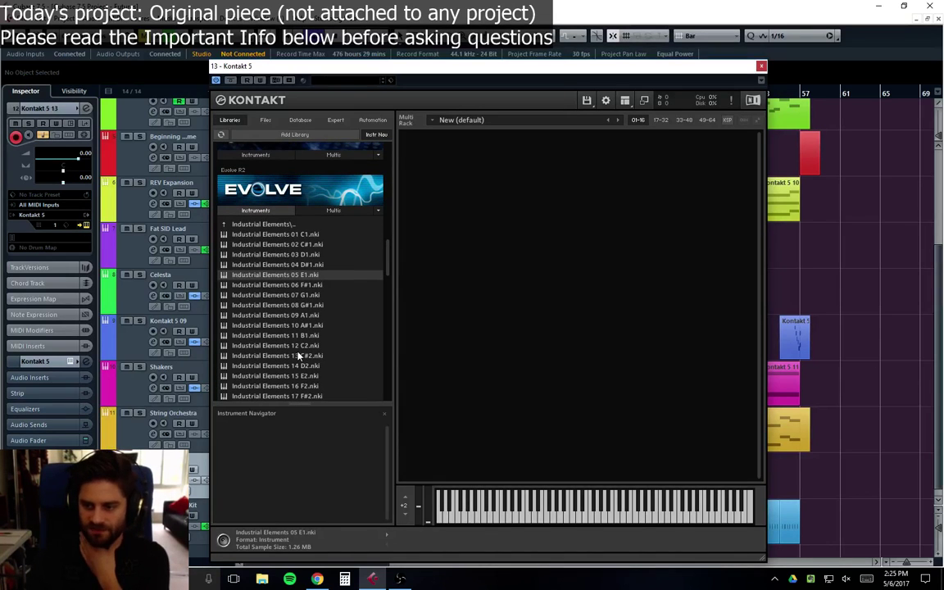
{"action": "scroll", "coordinate": [293, 339], "scroll_direction": "up", "scroll_amount": 3}
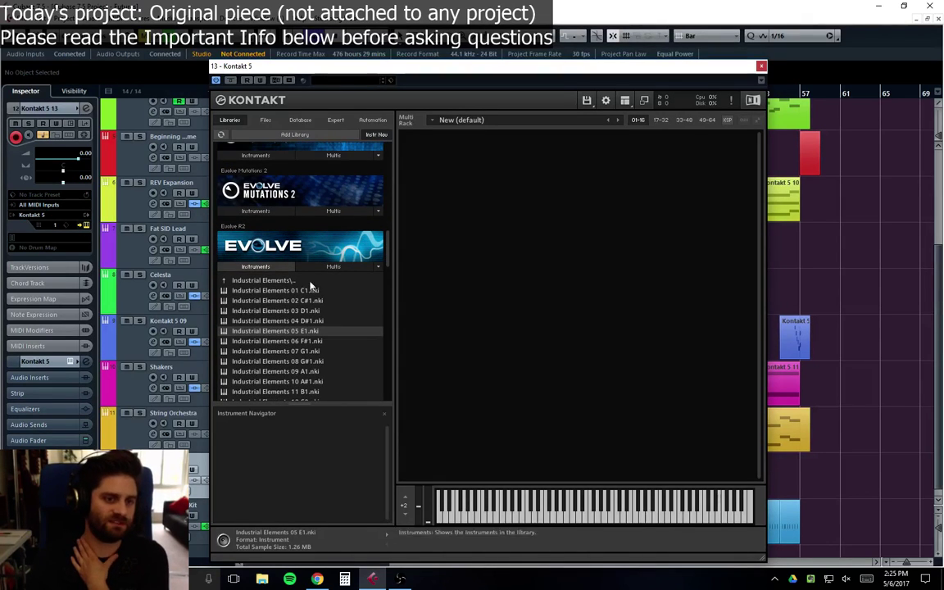
{"action": "scroll", "coordinate": [328, 293], "scroll_direction": "down", "scroll_amount": 3}
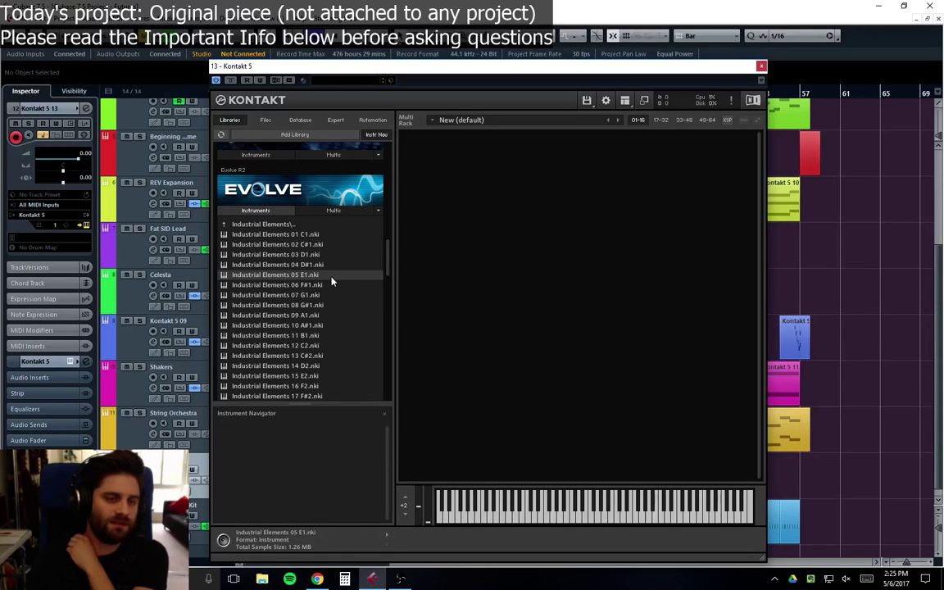
{"action": "left_click_drag", "start_coordinate": [389, 273], "coordinate": [379, 246]}
{"action": "scroll", "coordinate": [360, 262], "scroll_direction": "down", "scroll_amount": 5}
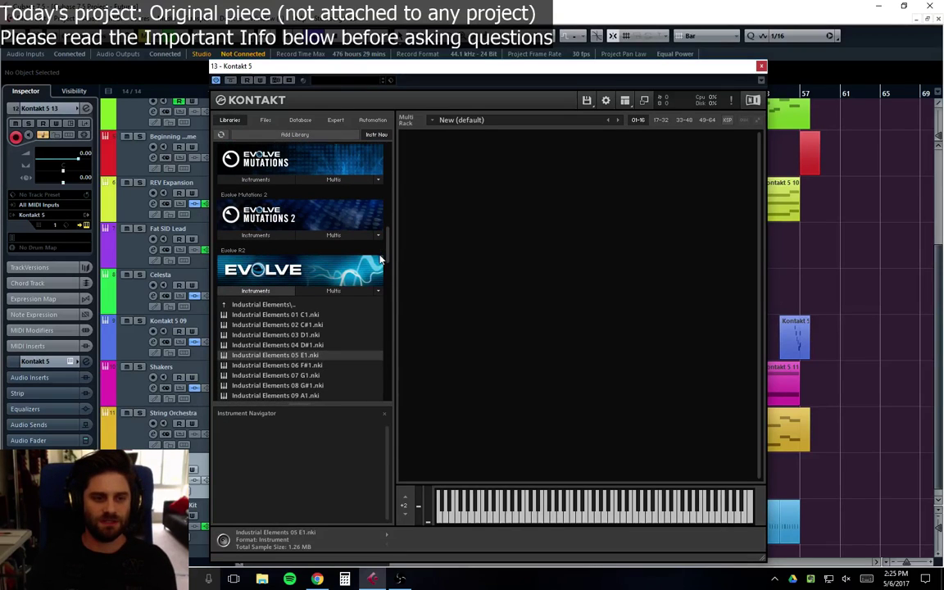
{"action": "left_click", "coordinate": [280, 303]}
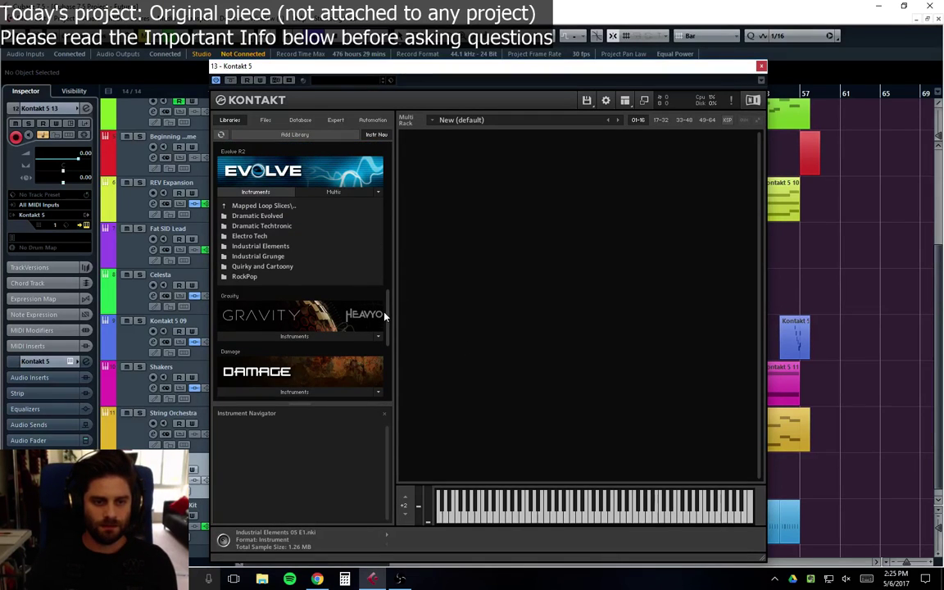
{"action": "left_click_drag", "start_coordinate": [387, 312], "coordinate": [387, 301]}
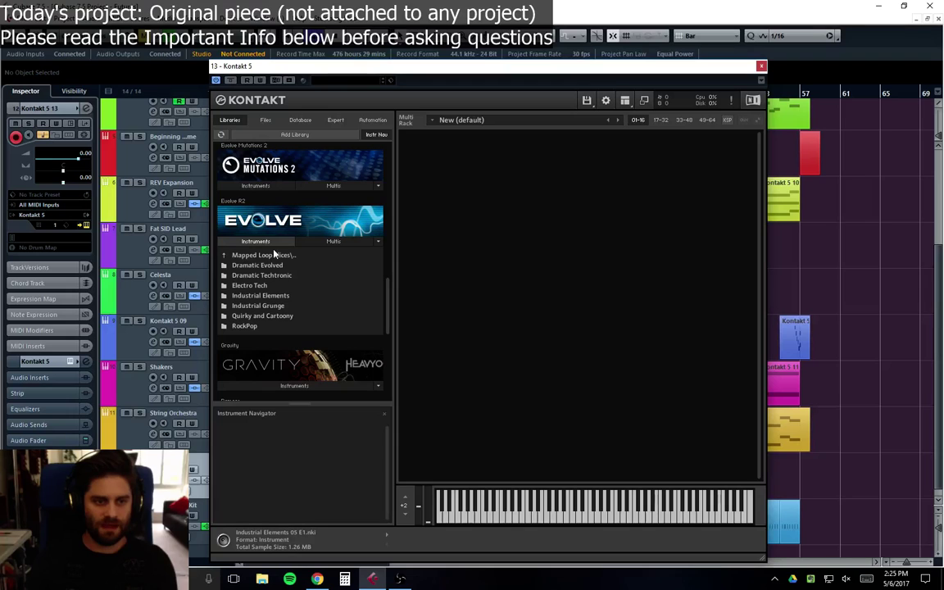
{"action": "left_click", "coordinate": [288, 254]}
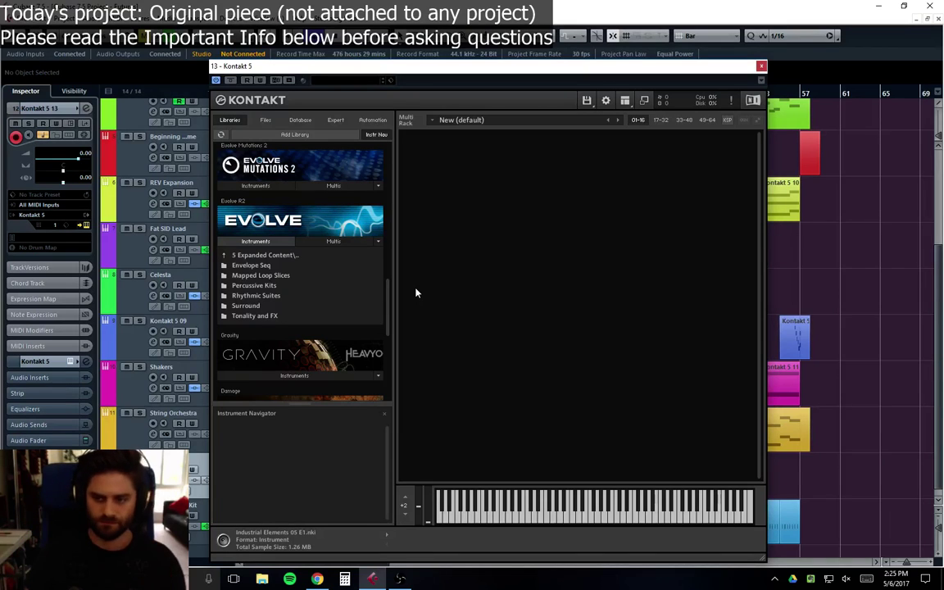
{"action": "left_click", "coordinate": [264, 255]}
{"action": "scroll", "coordinate": [336, 287], "scroll_direction": "down", "scroll_amount": 1}
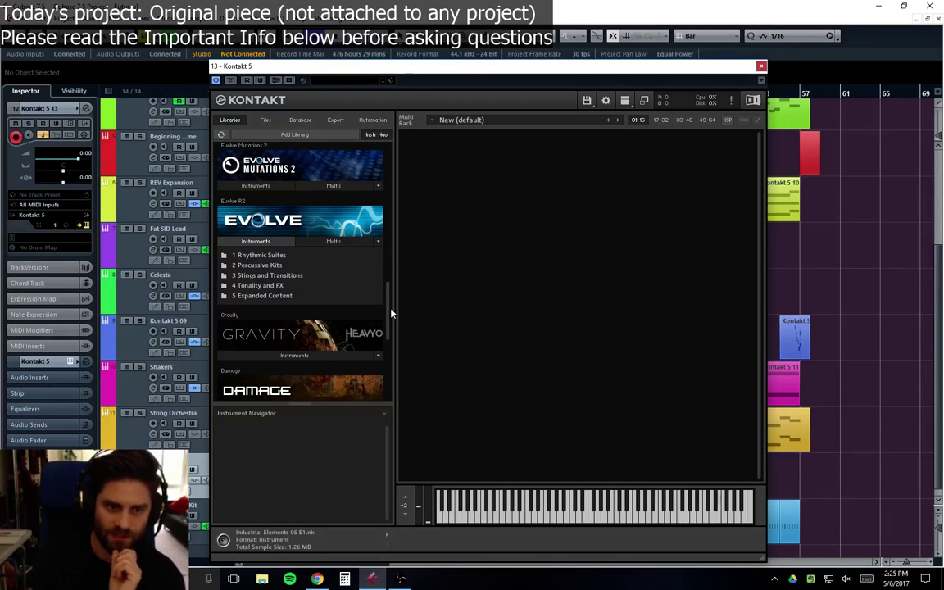
Step: Look through the Epic Organic Drums and Hybrid FX Hits of the Damage library and open its Damage Kits folder
{"action": "left_click_drag", "start_coordinate": [388, 316], "coordinate": [381, 342]}
{"action": "scroll", "coordinate": [372, 344], "scroll_direction": "down", "scroll_amount": 1}
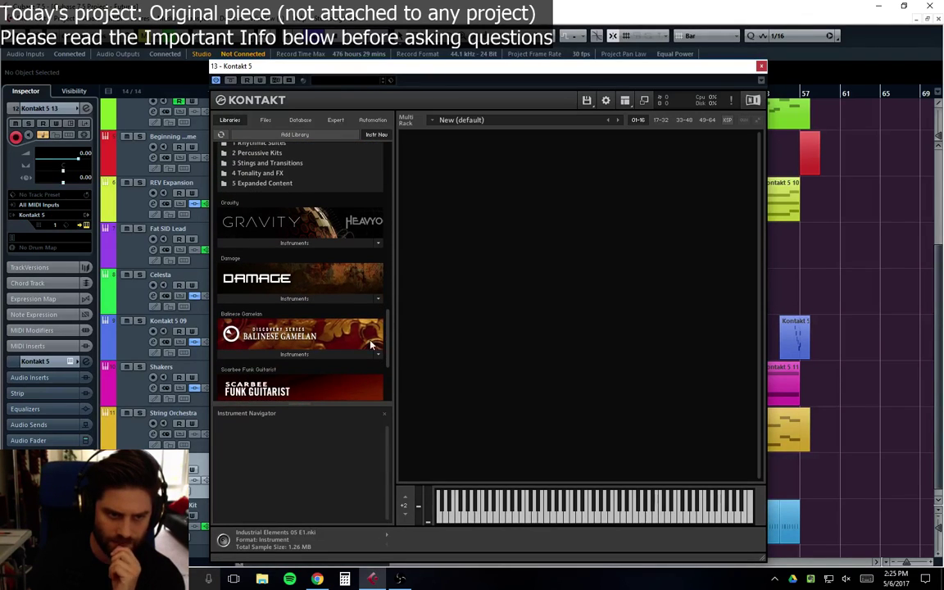
{"action": "left_click", "coordinate": [297, 298]}
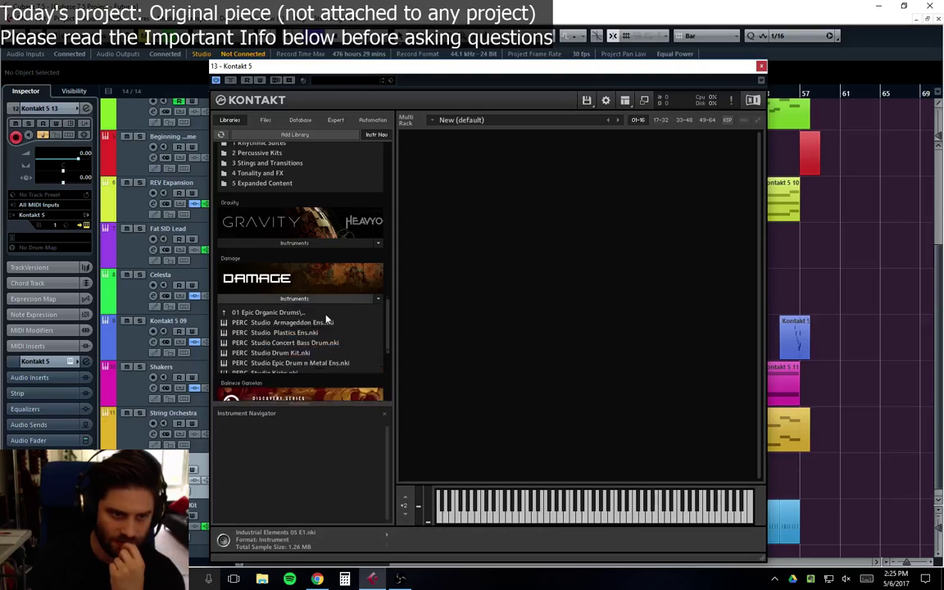
{"action": "scroll", "coordinate": [319, 331], "scroll_direction": "down", "scroll_amount": 3}
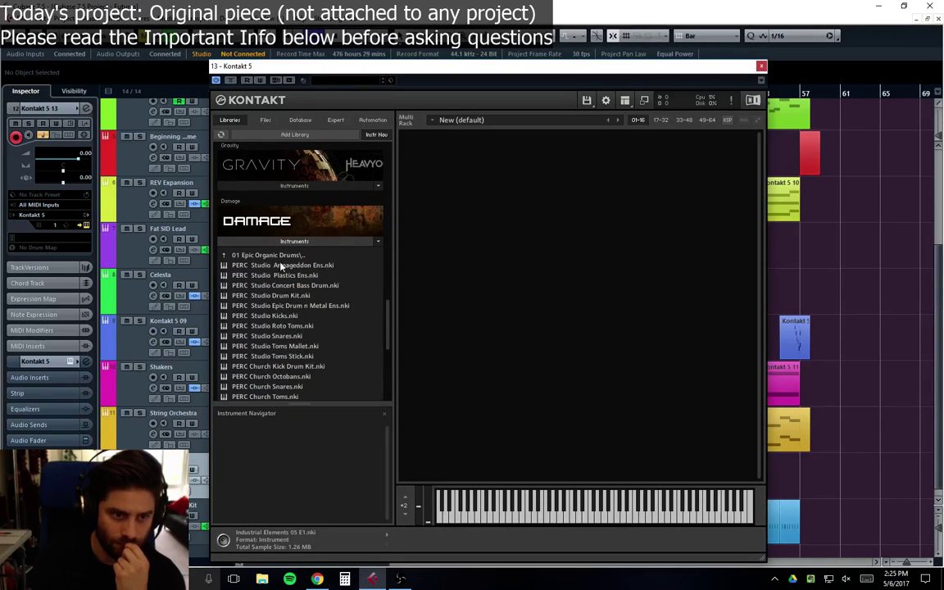
{"action": "left_click", "coordinate": [250, 249]}
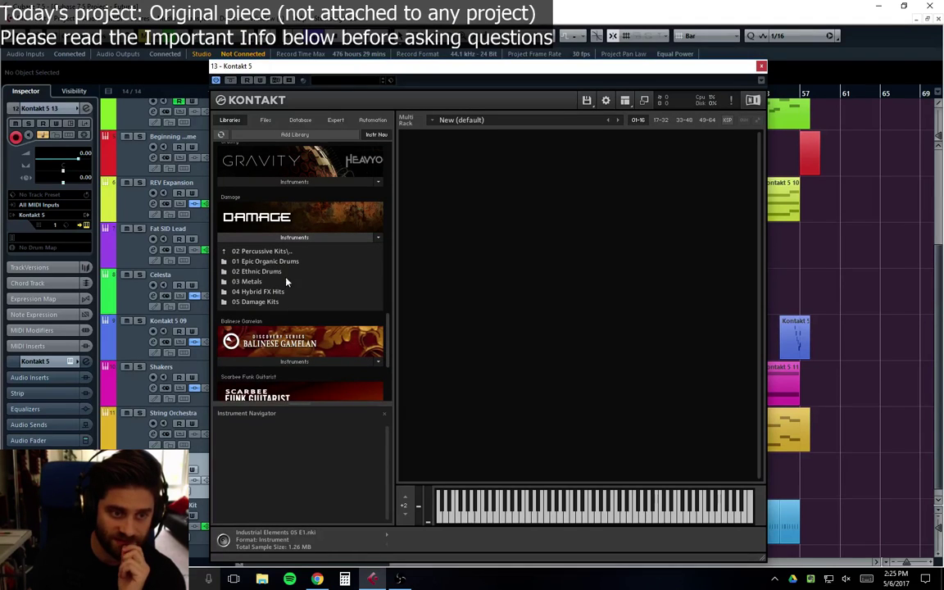
{"action": "left_click", "coordinate": [279, 262]}
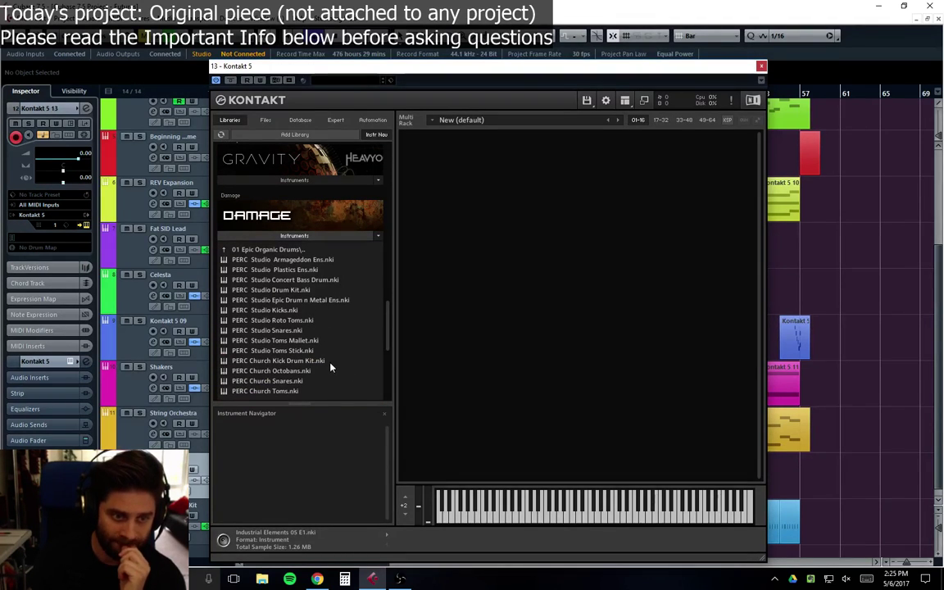
{"action": "left_click", "coordinate": [254, 249]}
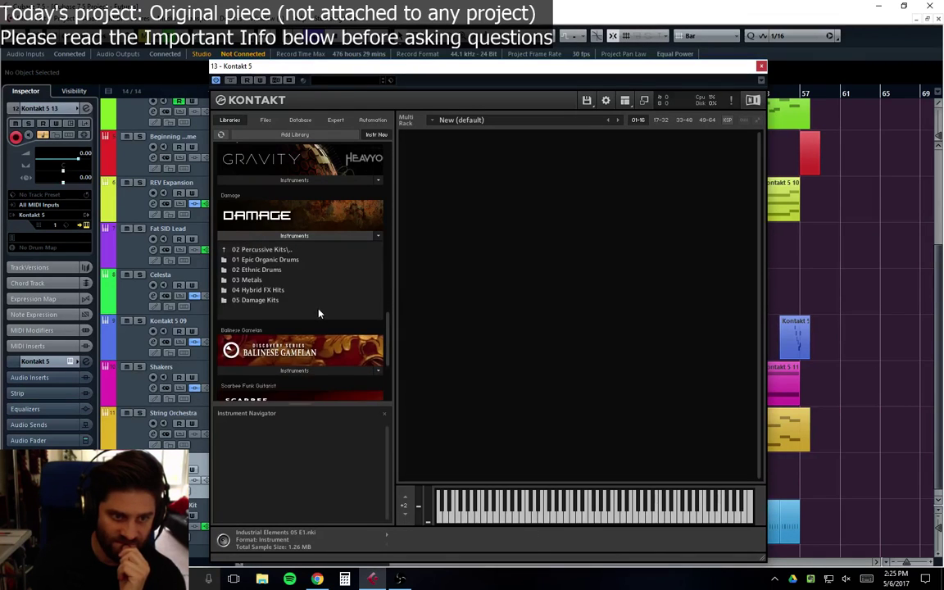
{"action": "left_click", "coordinate": [275, 291]}
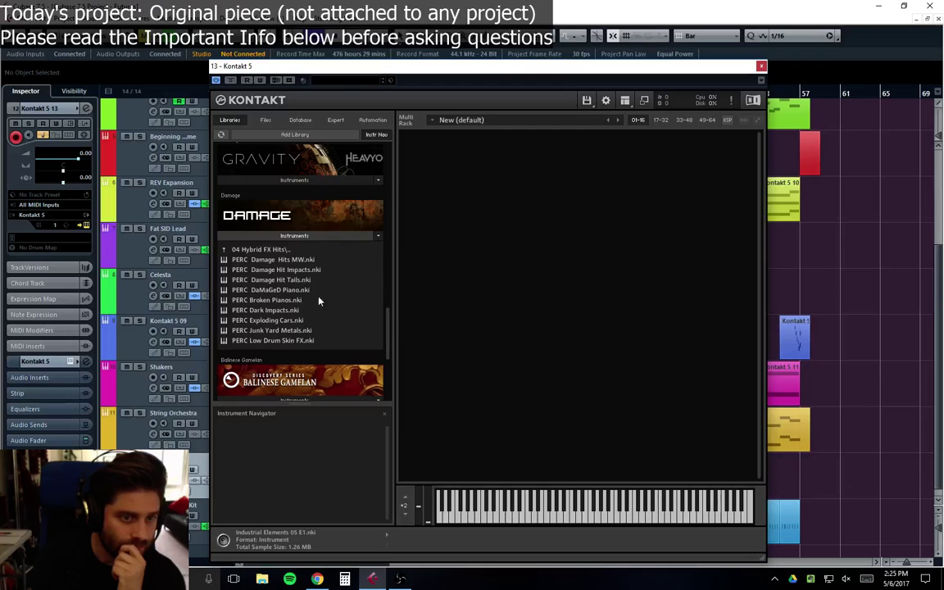
{"action": "left_click", "coordinate": [273, 250]}
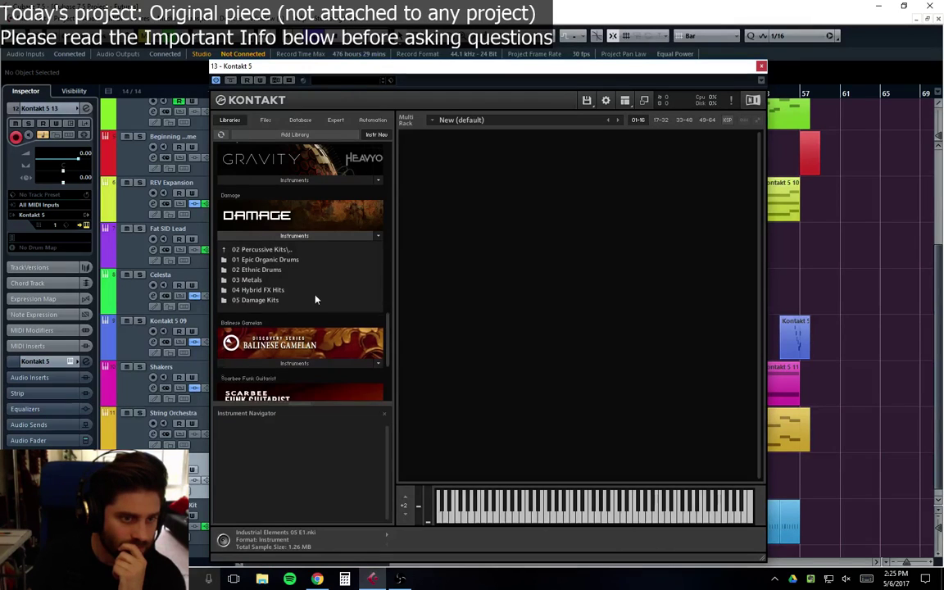
{"action": "left_click", "coordinate": [270, 301]}
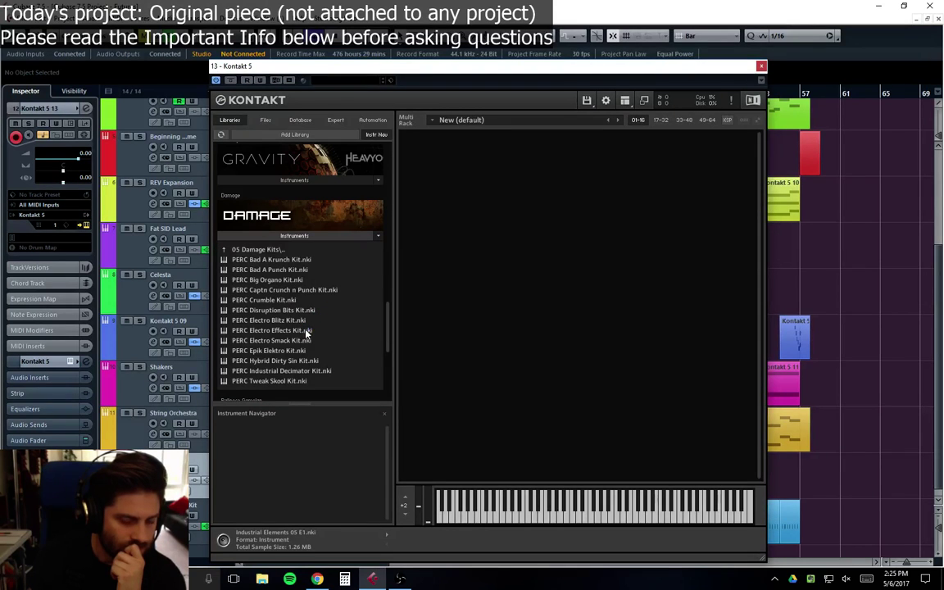
Step: Try out PERC Disruption Bits Kit and PERC Hybrid Dirty Sin Kit from Damage, removing each from the rack
{"action": "left_click_drag", "start_coordinate": [270, 309], "coordinate": [548, 232]}
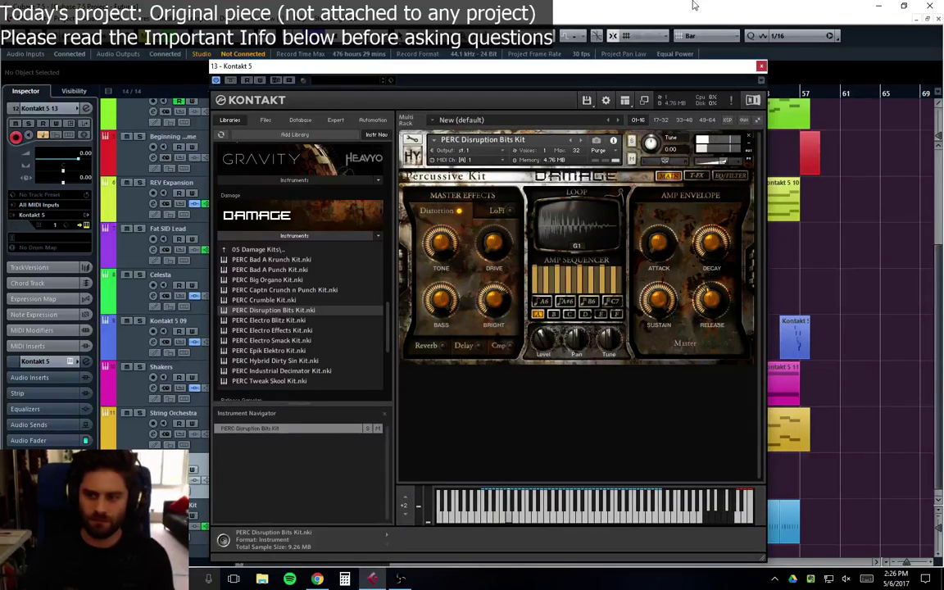
{"action": "left_click", "coordinate": [748, 140]}
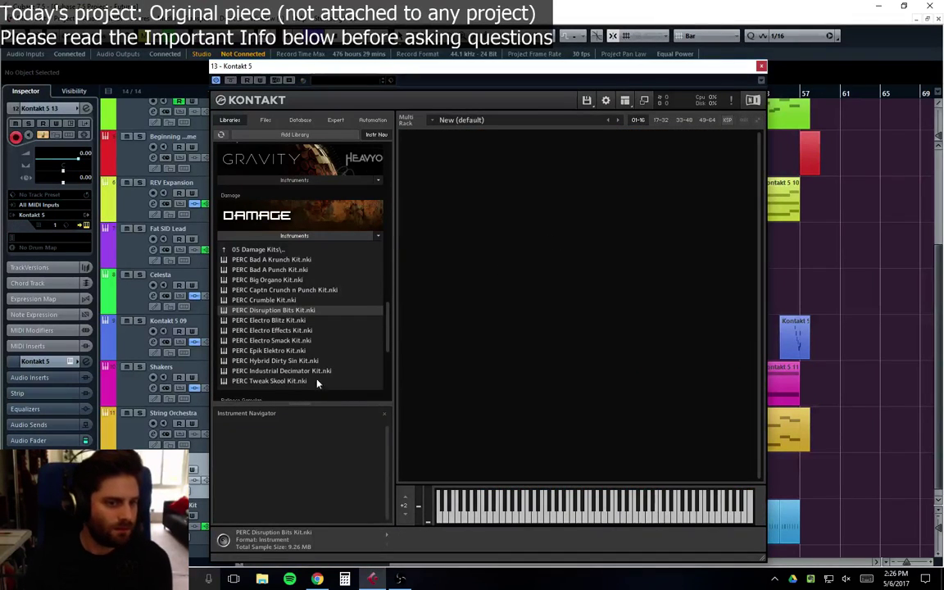
{"action": "left_click", "coordinate": [291, 371]}
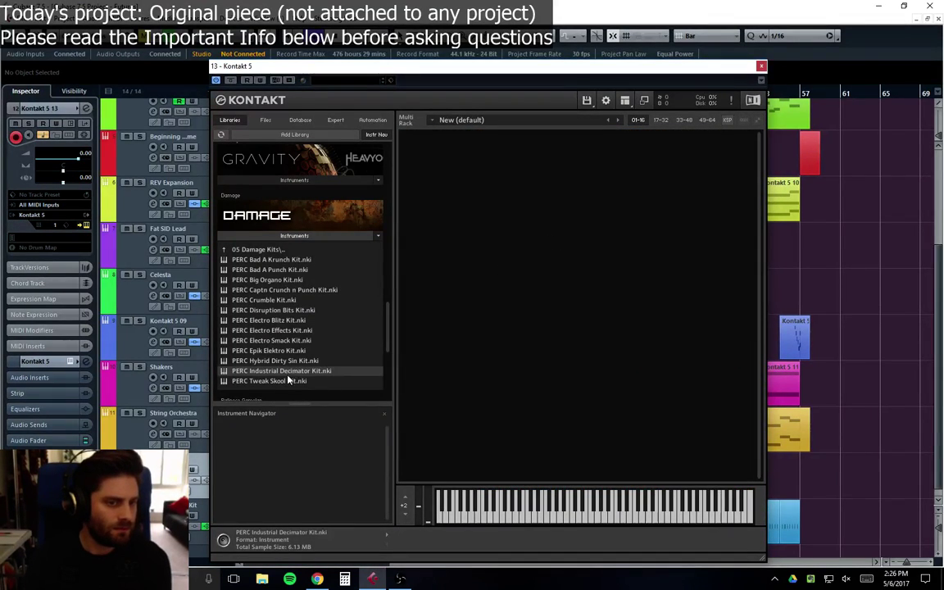
{"action": "left_click_drag", "start_coordinate": [272, 364], "coordinate": [421, 320]}
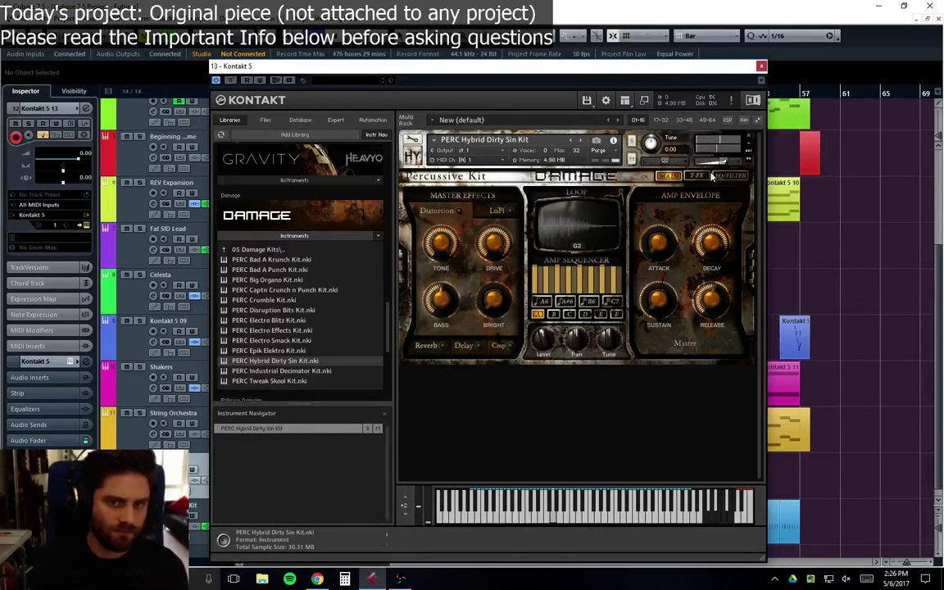
{"action": "left_click", "coordinate": [747, 136]}
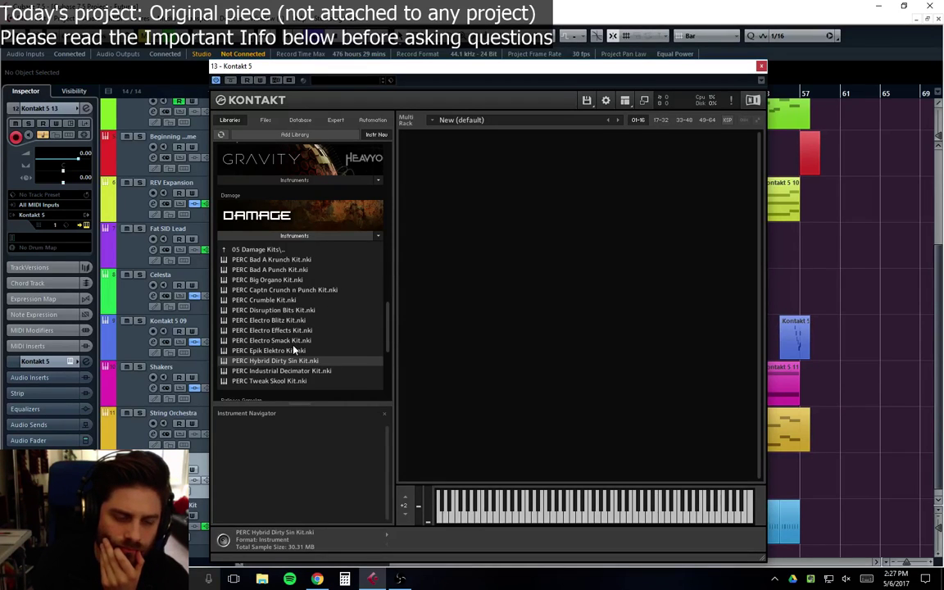
Step: Load PERC Electro Blitz Kit with its Delay and Reverb effects switched off, and close the Kontakt 5 window
{"action": "double_click", "coordinate": [288, 320]}
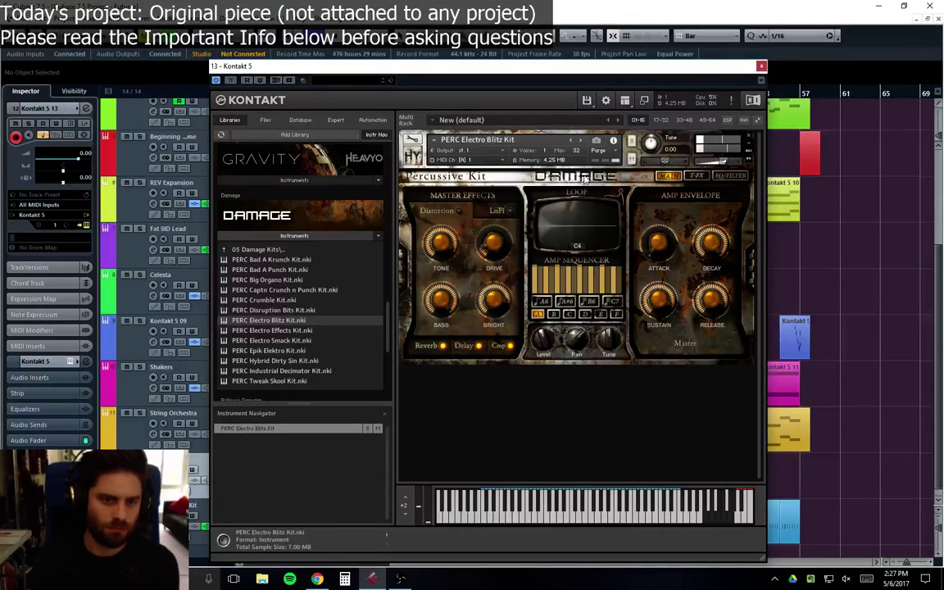
{"action": "left_click", "coordinate": [467, 346]}
{"action": "left_click", "coordinate": [475, 348]}
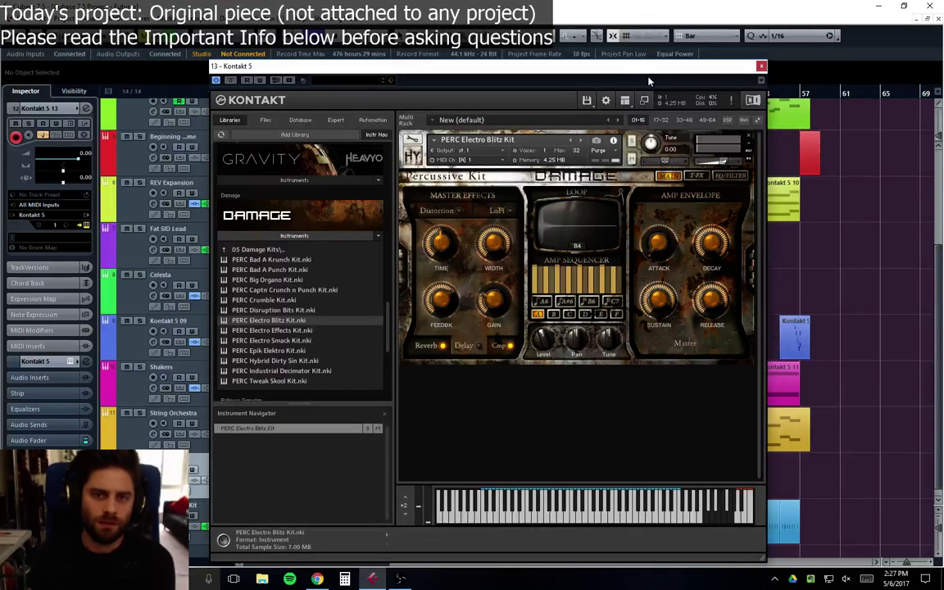
{"action": "left_click_drag", "start_coordinate": [648, 68], "coordinate": [660, 62]}
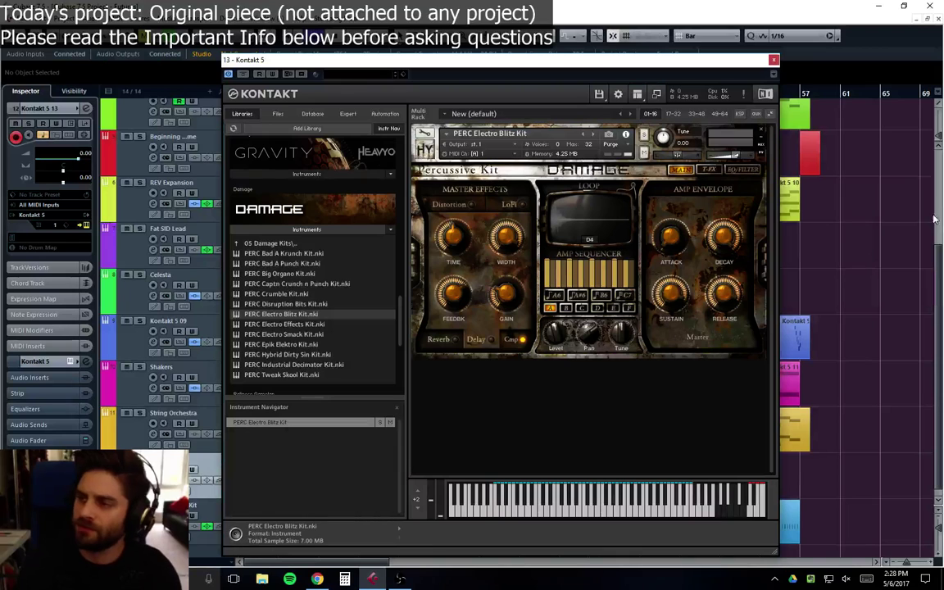
{"action": "left_click", "coordinate": [774, 60]}
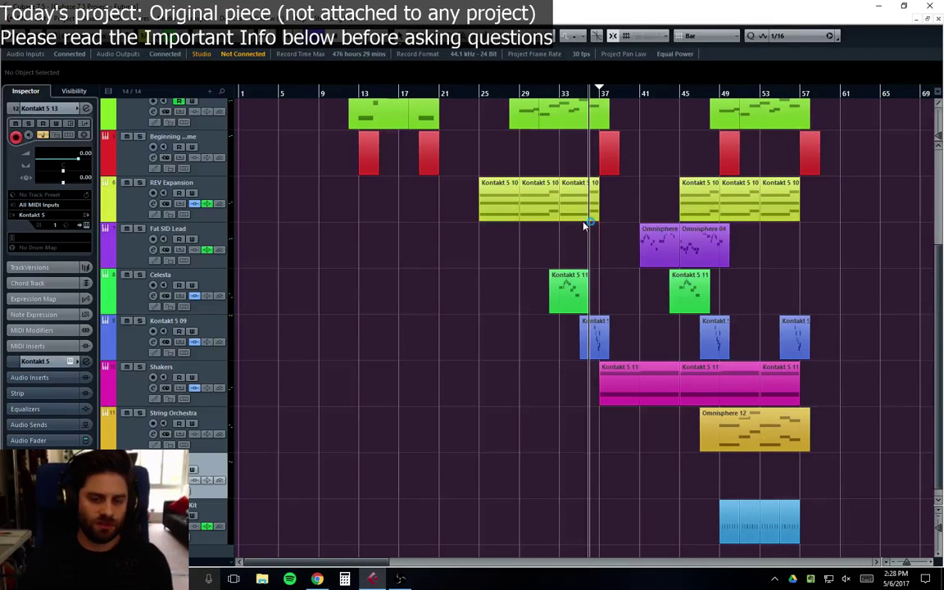
{"action": "mouse_move", "coordinate": [317, 578]}
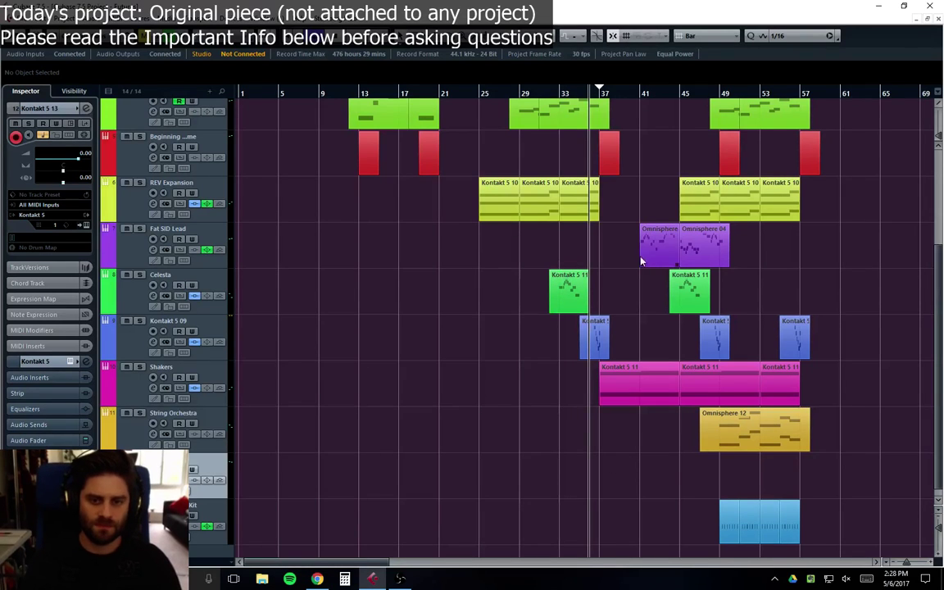
Step: Record a percussion take on the new Kontakt 5 track from bar 35 and delete it
{"action": "scroll", "coordinate": [571, 369], "scroll_direction": "down", "scroll_amount": 2}
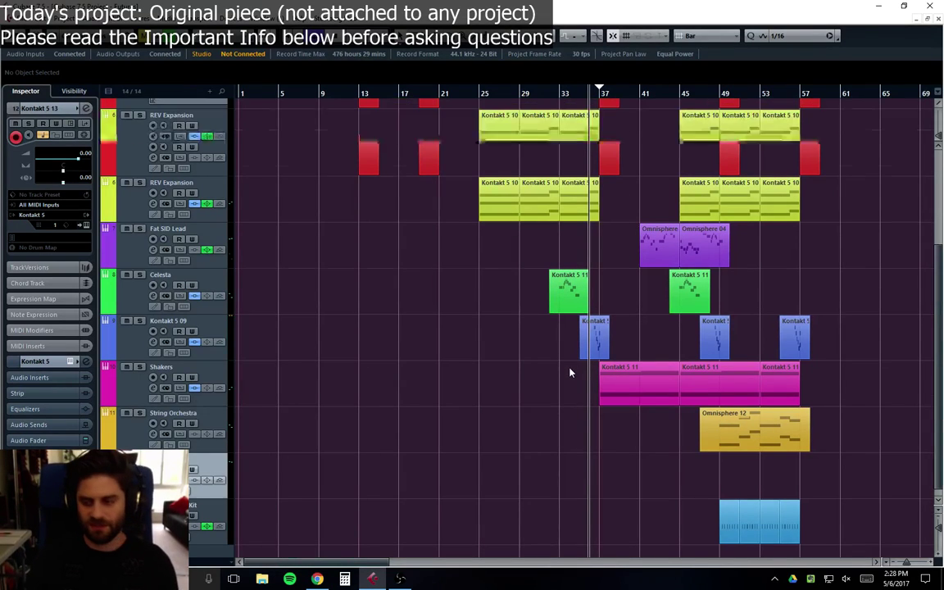
{"action": "scroll", "coordinate": [570, 372], "scroll_direction": "up", "scroll_amount": 2}
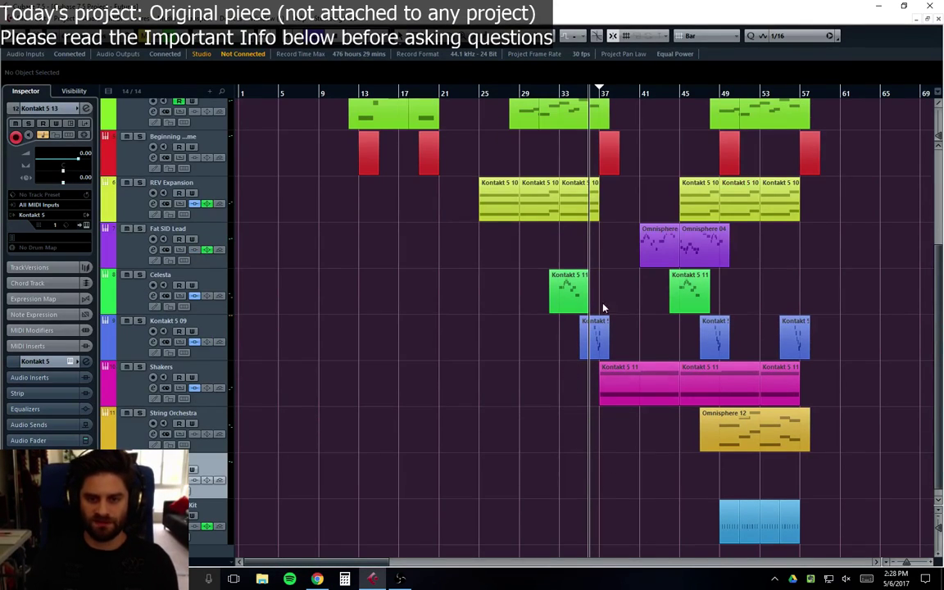
{"action": "left_click", "coordinate": [561, 128]}
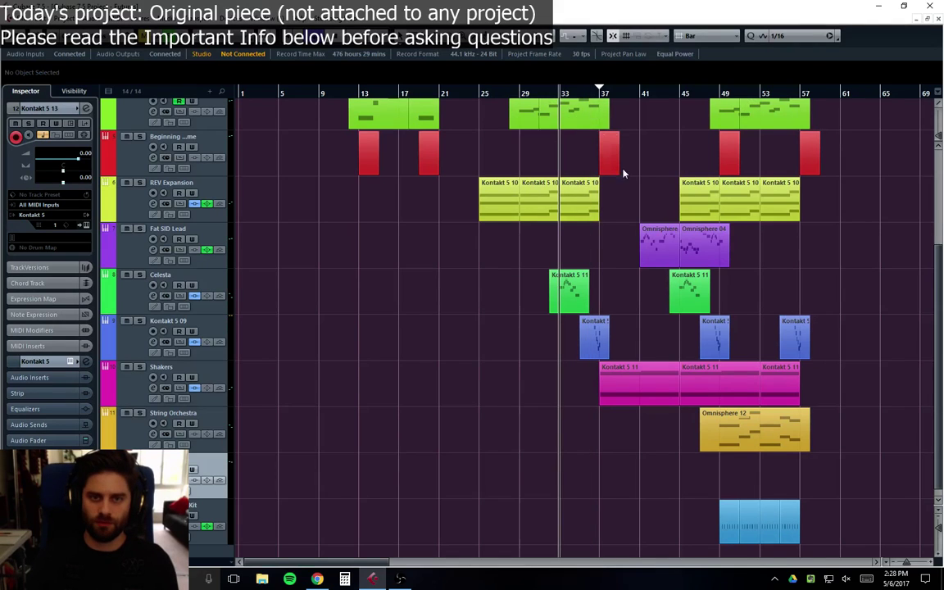
{"action": "left_click", "coordinate": [582, 88]}
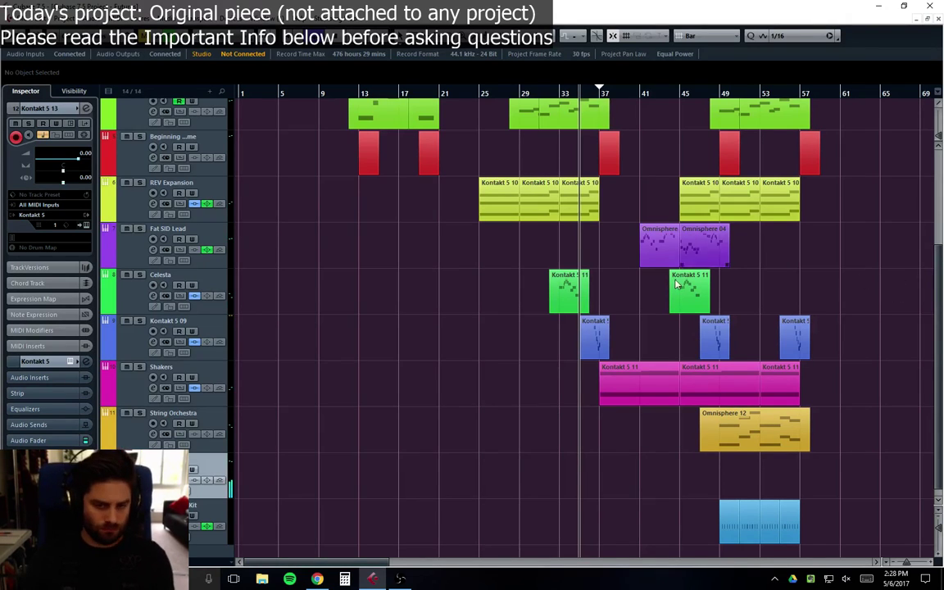
{"action": "key", "text": "space"}
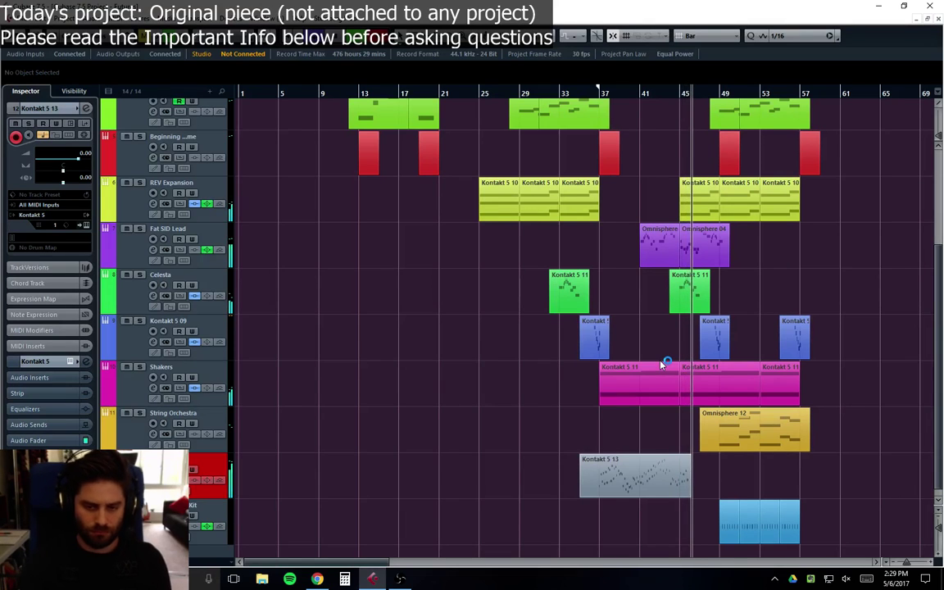
{"action": "key", "text": "space"}
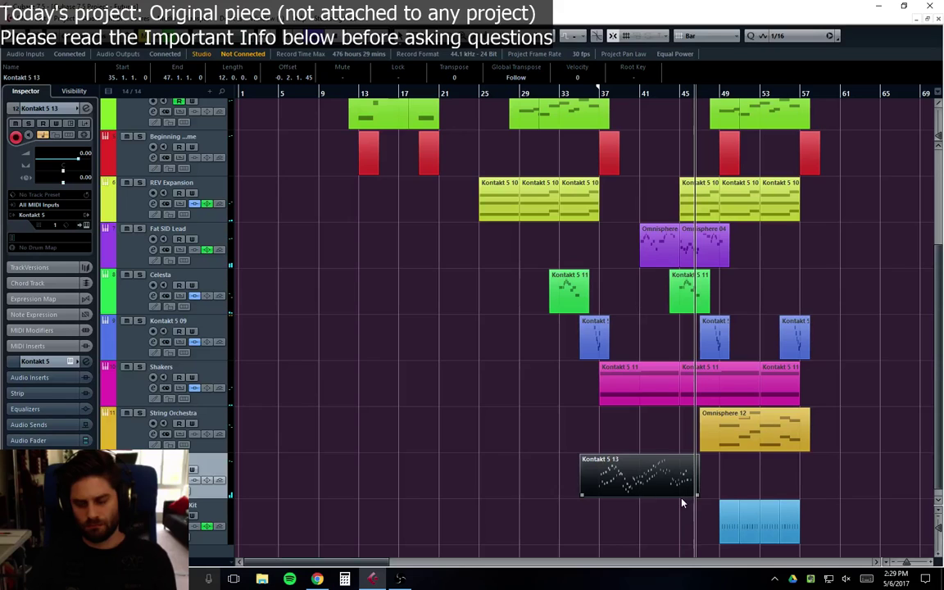
{"action": "key", "text": "Delete"}
Step: Record another percussion take on the new Kontakt 5 track, starting from bar 35
{"action": "left_click", "coordinate": [571, 91]}
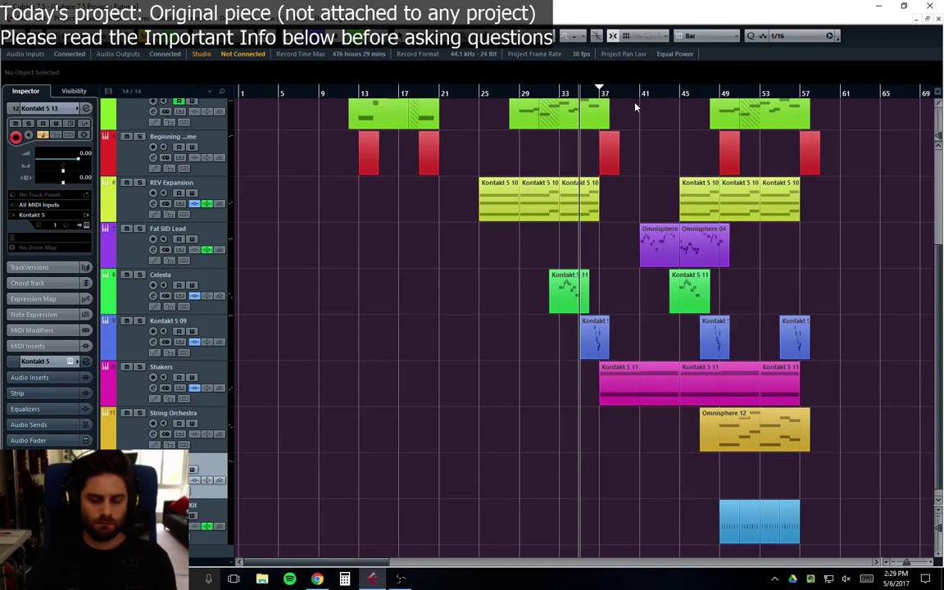
{"action": "key", "text": "KP_Multiply"}
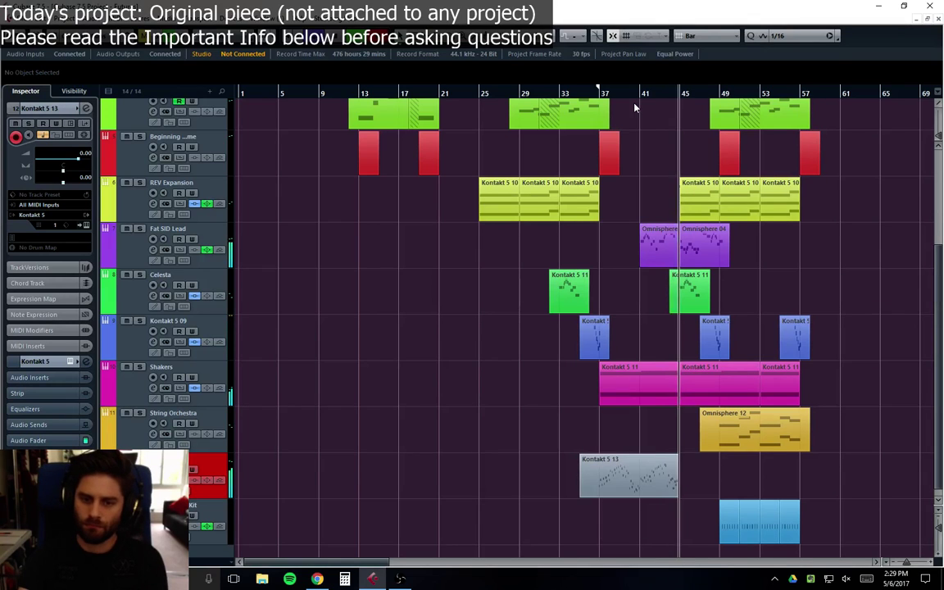
{"action": "key", "text": "space"}
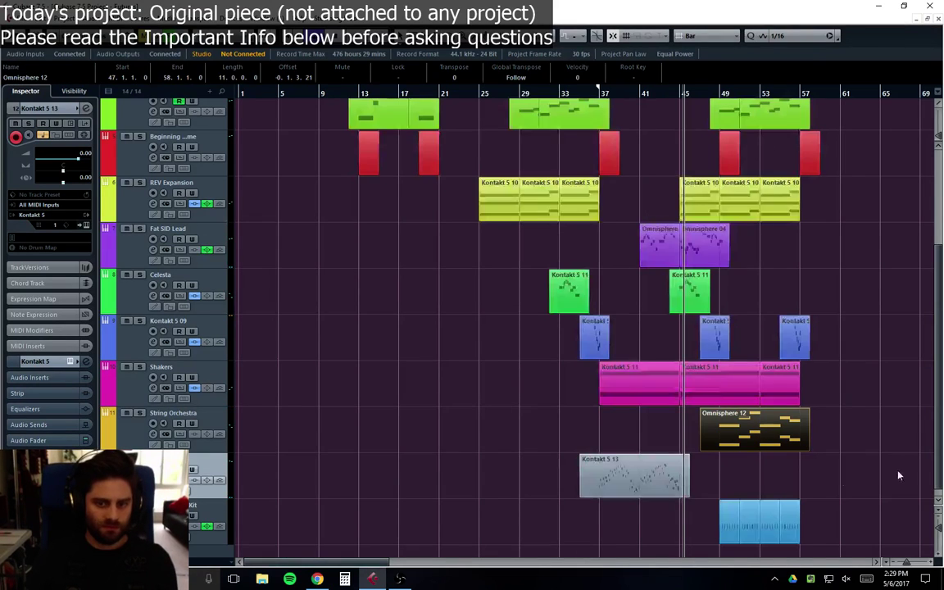
Step: Try quantizing the recorded notes to 1/16 and shifting the C4 and F#3 notes in bar 44 later
{"action": "double_click", "coordinate": [651, 480]}
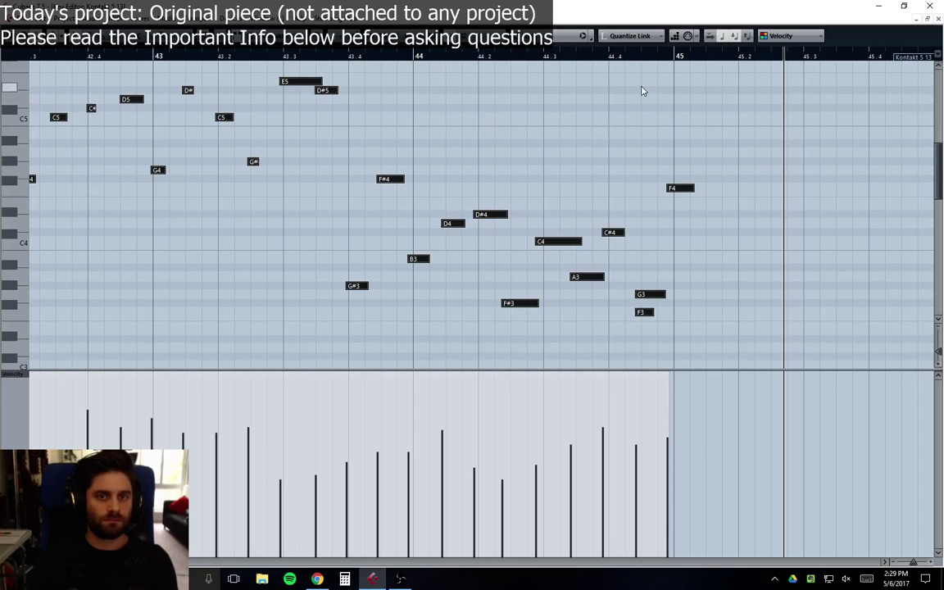
{"action": "key", "text": "q"}
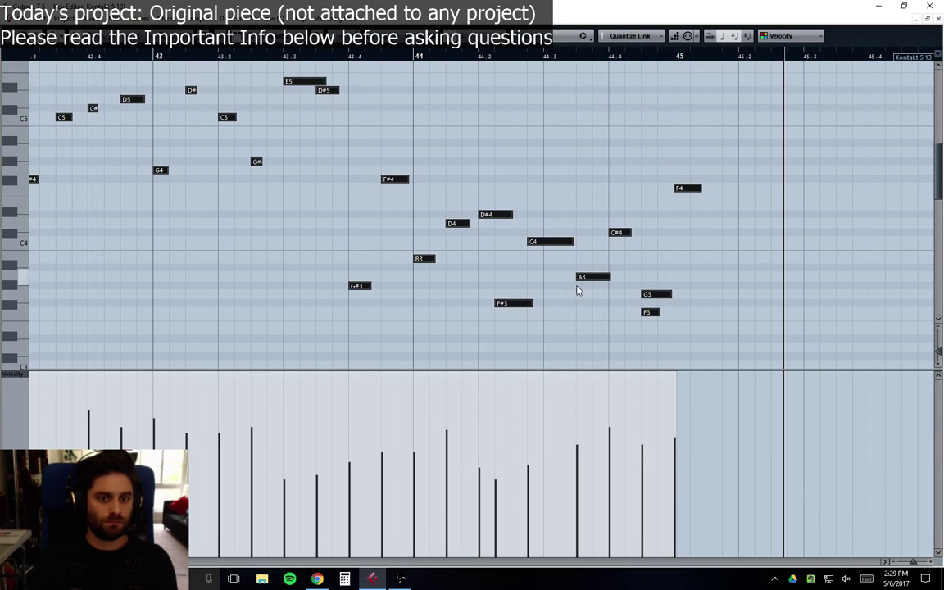
{"action": "left_click", "coordinate": [539, 293]}
{"action": "key", "text": "ctrl+z"}
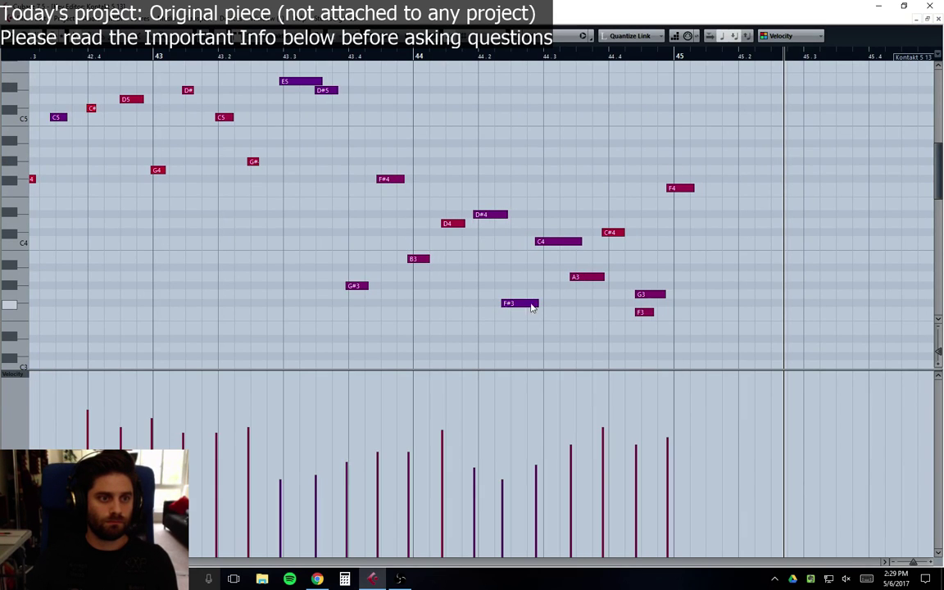
{"action": "key", "text": "q"}
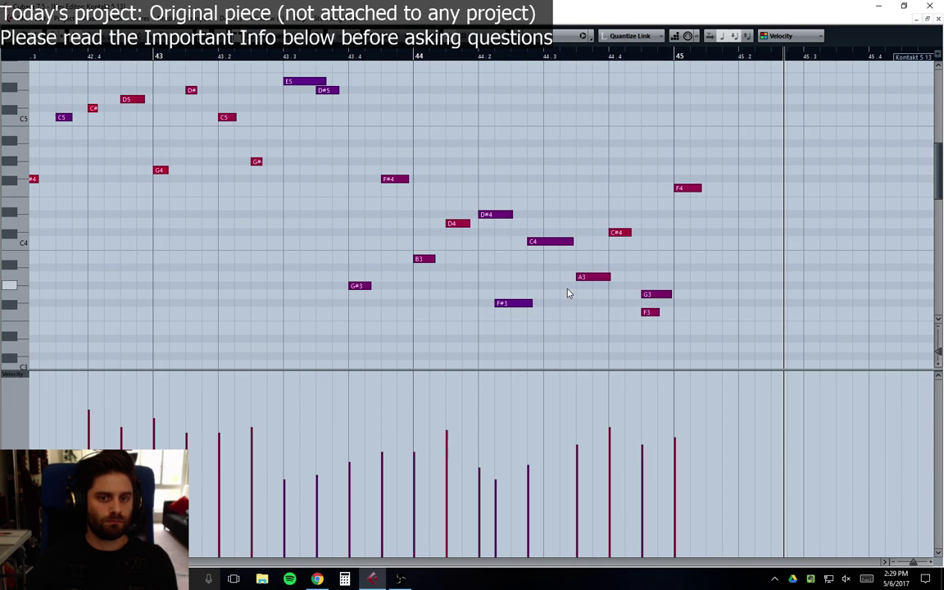
{"action": "key", "text": "ctrl+Right"}
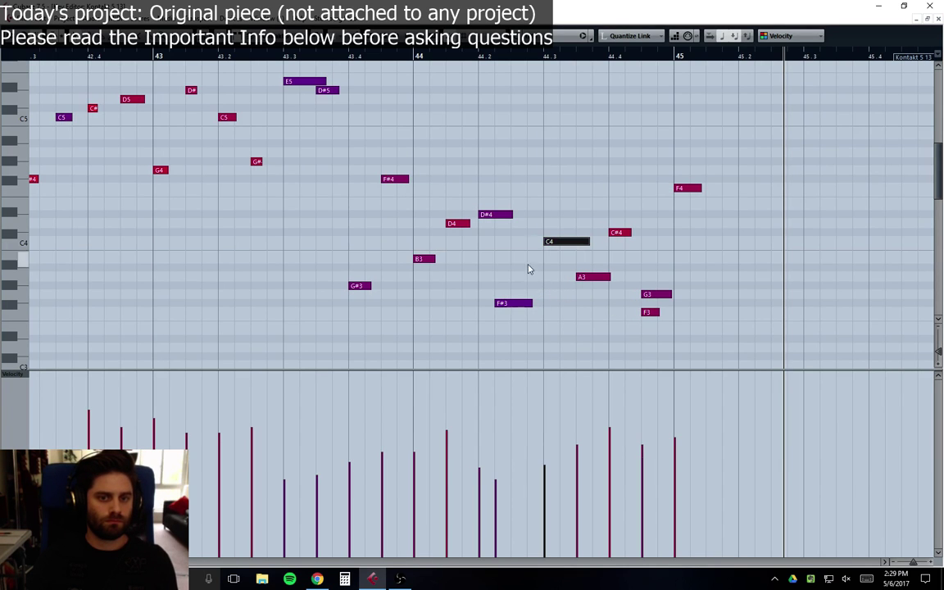
{"action": "left_click", "coordinate": [510, 308]}
{"action": "key", "text": "ctrl+Right"}
{"action": "key", "text": "g"}
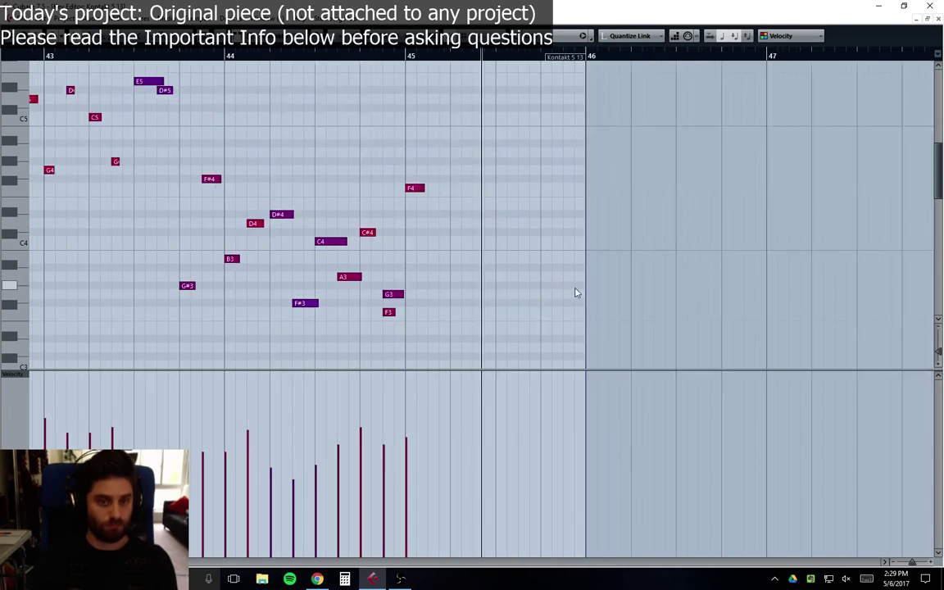
{"action": "key", "text": "g"}
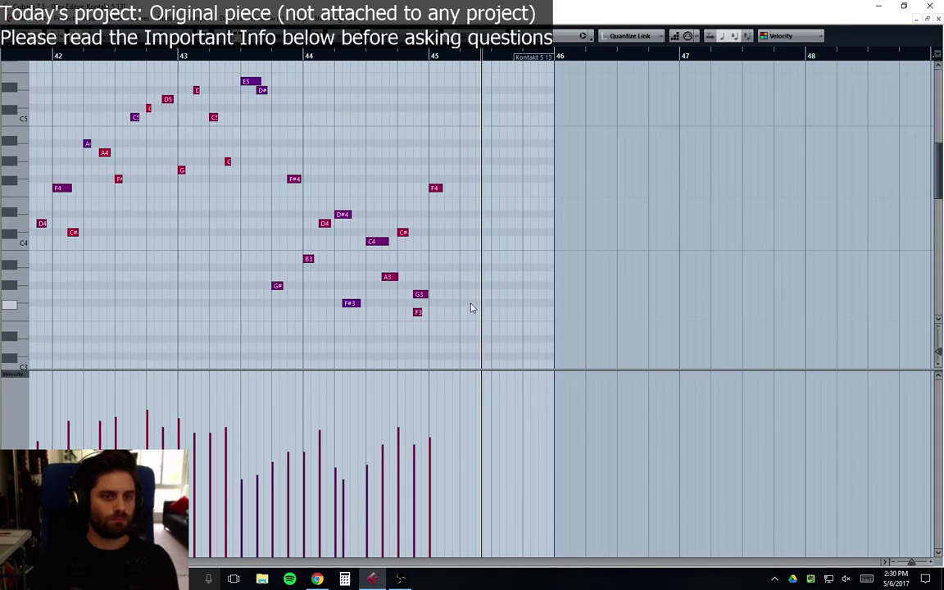
Step: Quantize the recorded notes to 1/8 and move the F#3 and C4 notes in bar 44 one eighth later
{"action": "left_click", "coordinate": [532, 36]}
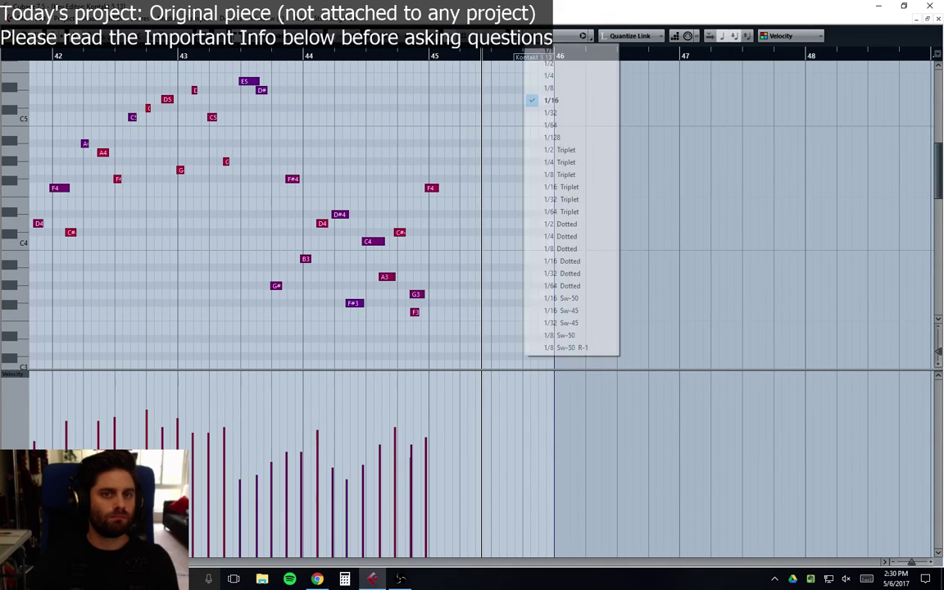
{"action": "left_click", "coordinate": [564, 97]}
{"action": "key", "text": "q"}
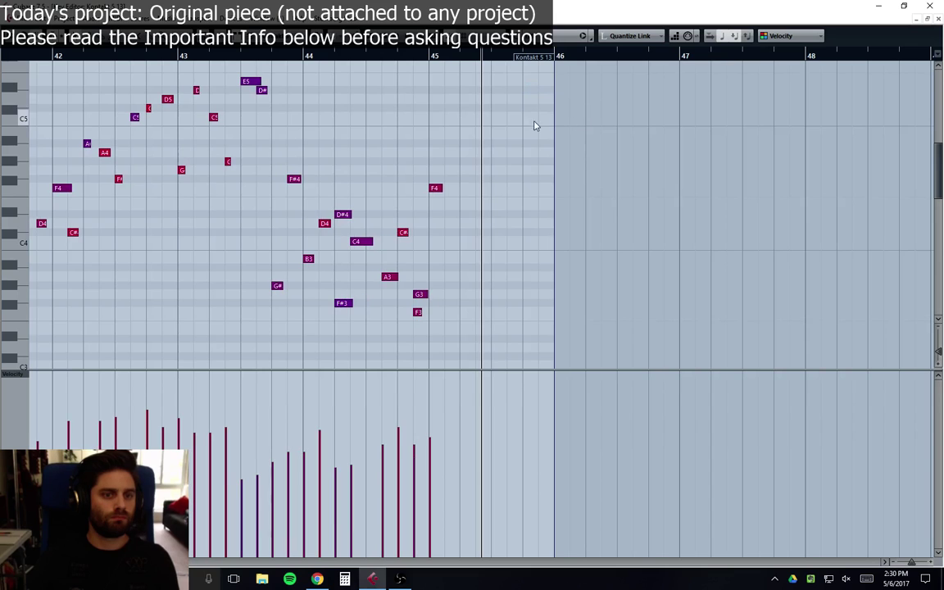
{"action": "left_click_drag", "start_coordinate": [346, 303], "coordinate": [359, 304]}
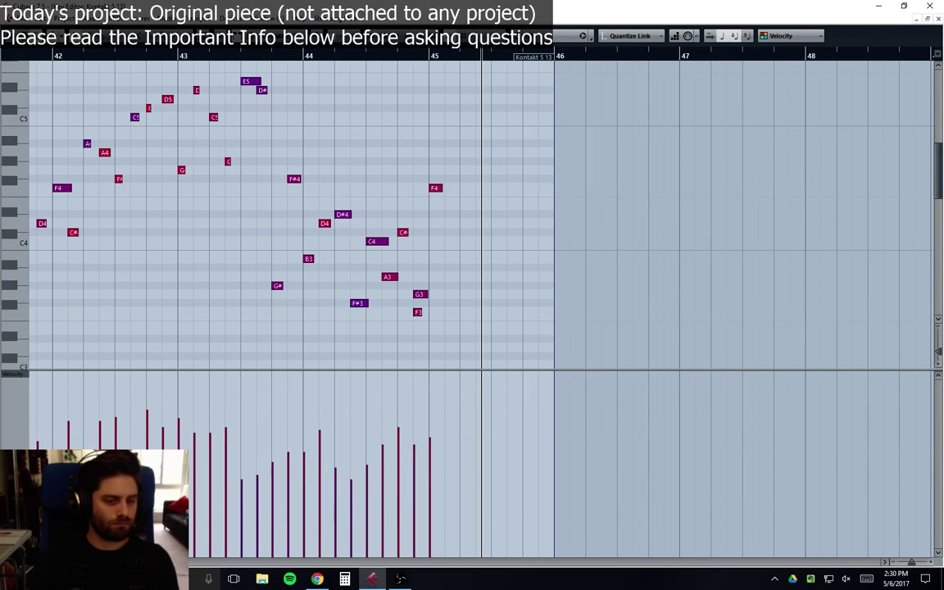
{"action": "scroll", "coordinate": [475, 213], "scroll_direction": "left", "scroll_amount": 10}
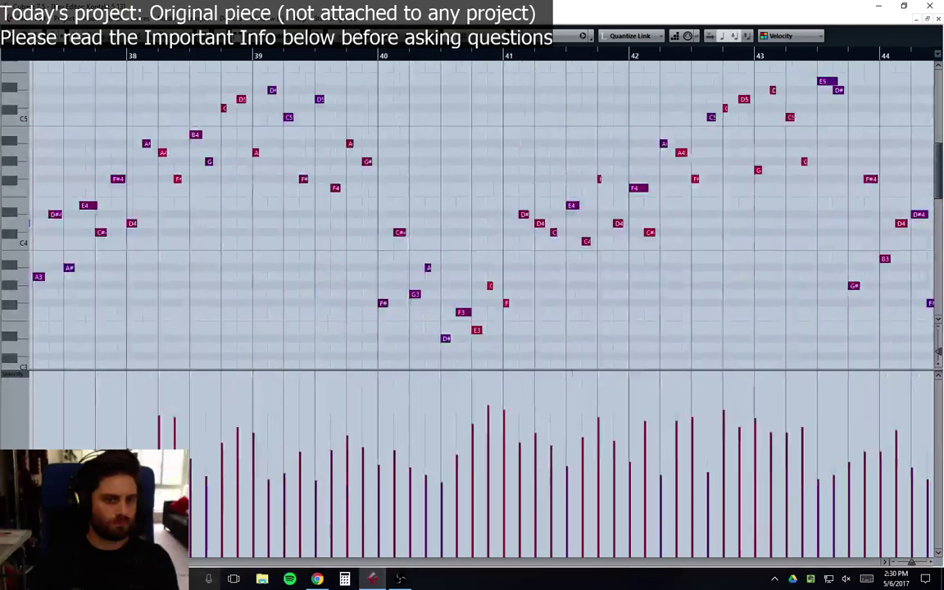
{"action": "scroll", "coordinate": [433, 326], "scroll_direction": "right", "scroll_amount": 1}
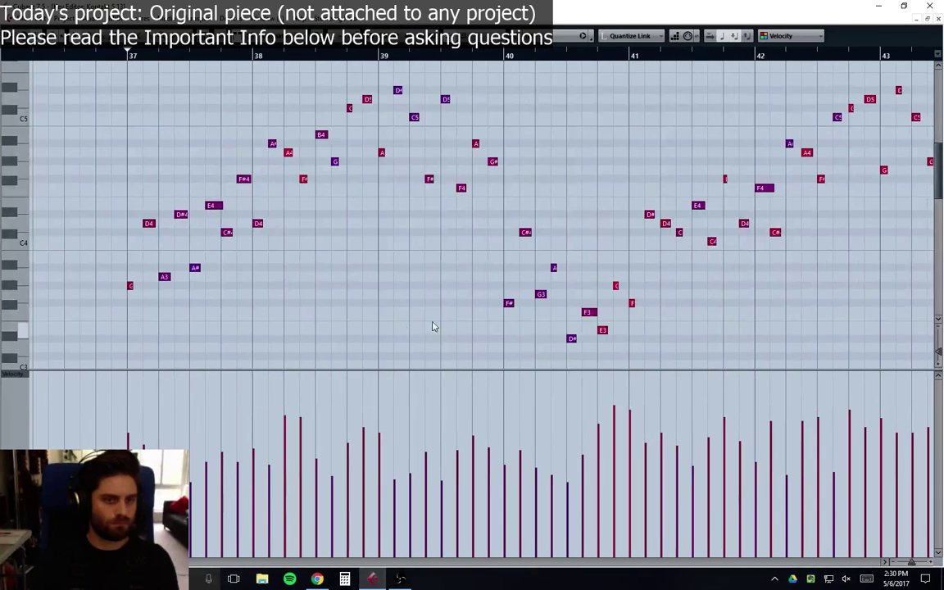
Step: Trim the recorded percussion event to the 8 bars from bar 37 to 45 and move it to start at bar 26
{"action": "left_click", "coordinate": [938, 18]}
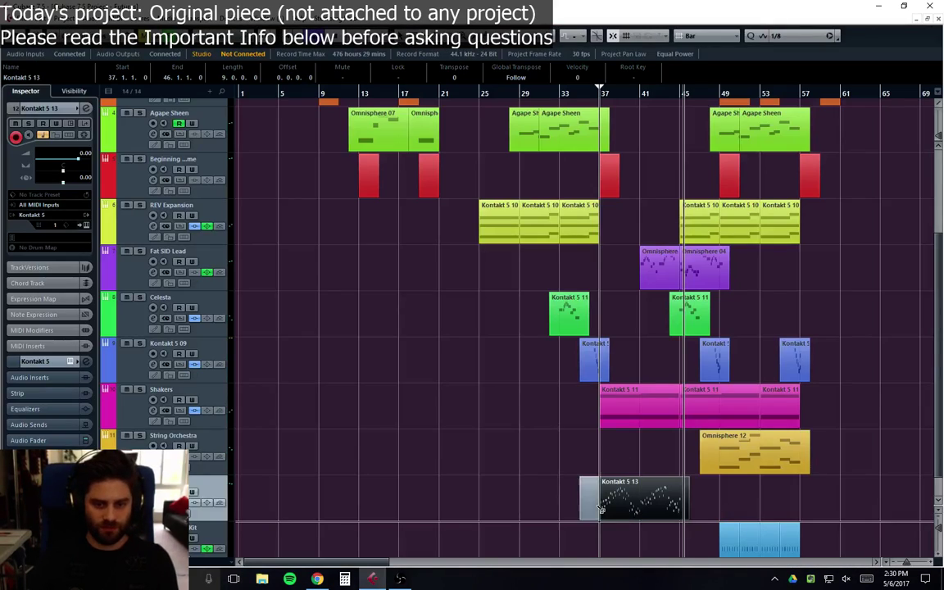
{"action": "mouse_move", "coordinate": [686, 515]}
{"action": "left_mouse_down"}
{"action": "mouse_move", "coordinate": [703, 521]}
{"action": "mouse_move", "coordinate": [687, 514]}
{"action": "left_mouse_up"}
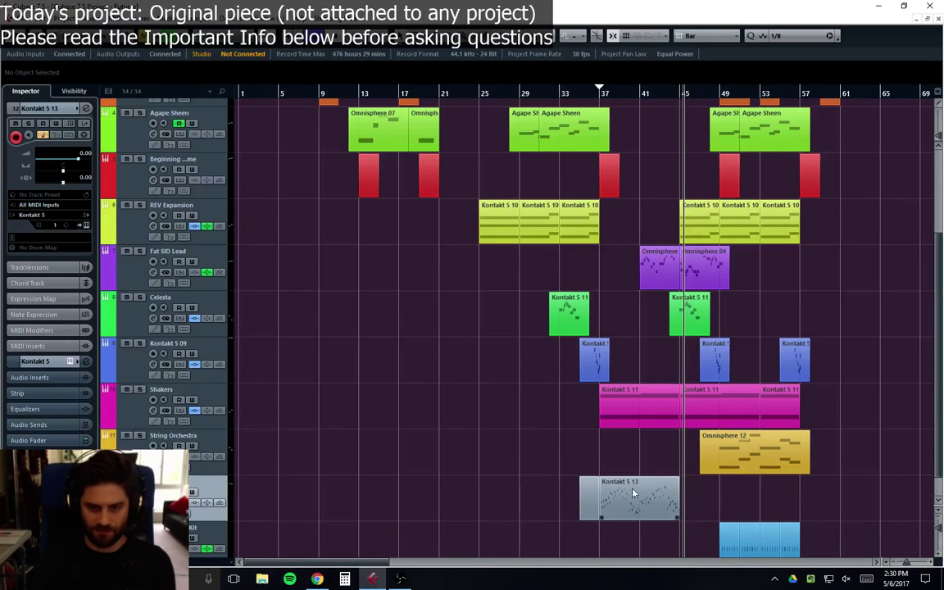
{"action": "left_click_drag", "start_coordinate": [581, 515], "coordinate": [547, 509]}
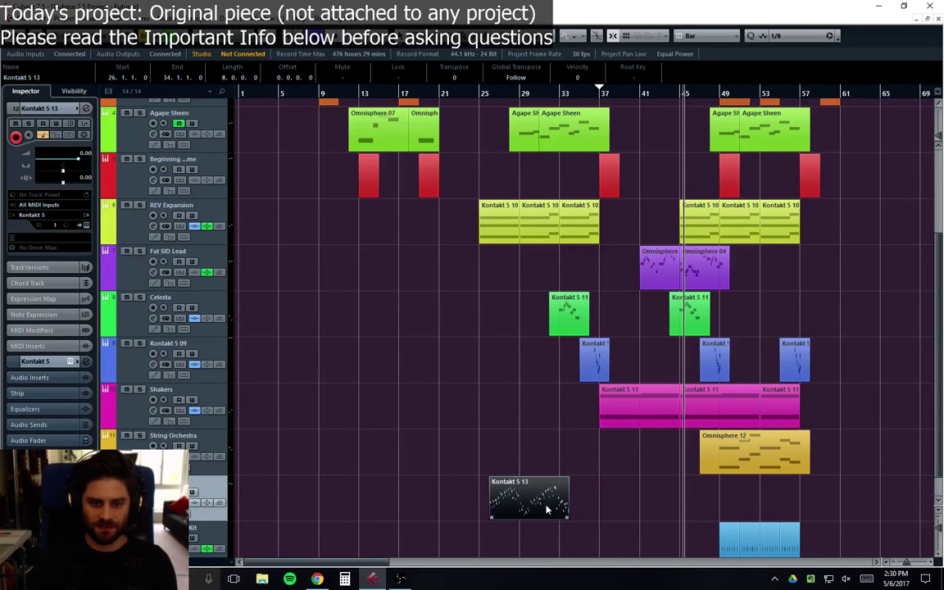
Step: Record a second percussion part from bar 35 on the same track, beside the trimmed event
{"action": "left_click", "coordinate": [579, 93]}
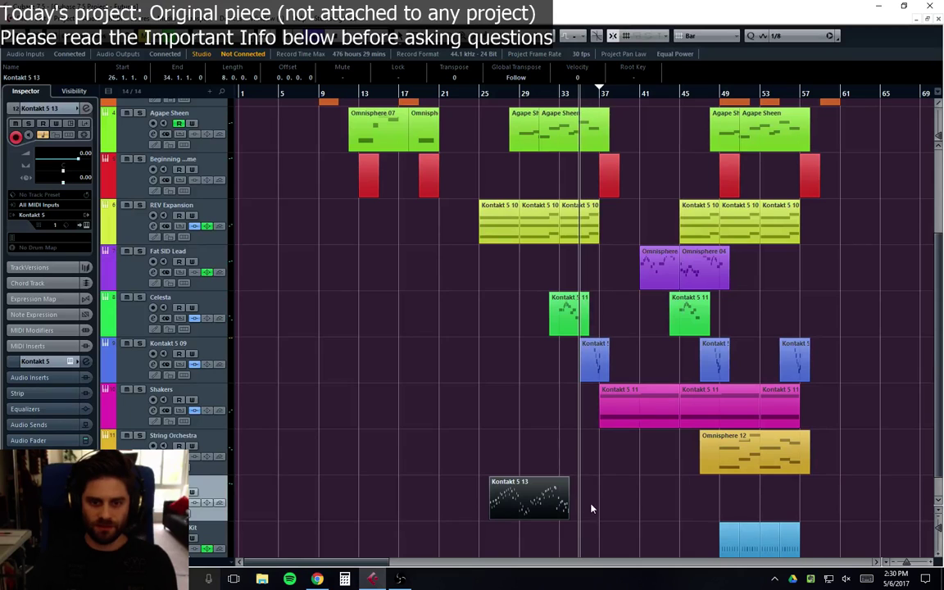
{"action": "key", "text": "KP_Multiply"}
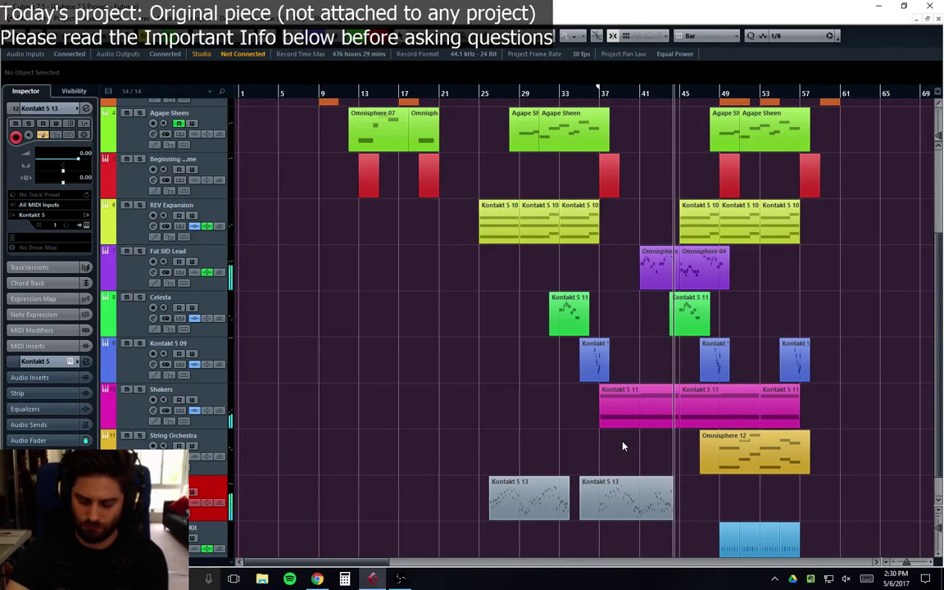
{"action": "key", "text": "space"}
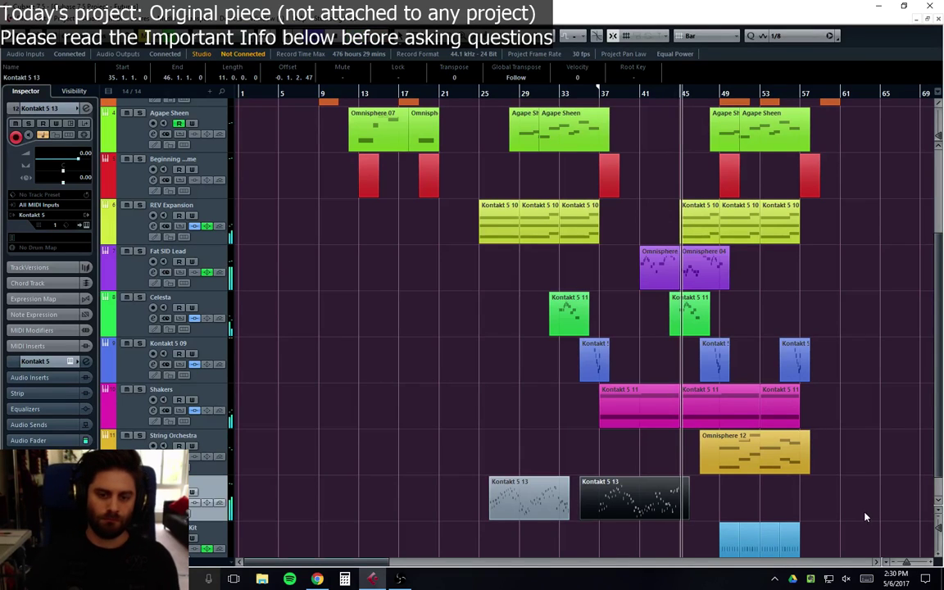
Step: Open the second recording's notes and move the lower of the two overlapping notes in bar 39, F4, a quarter note later
{"action": "double_click", "coordinate": [607, 518]}
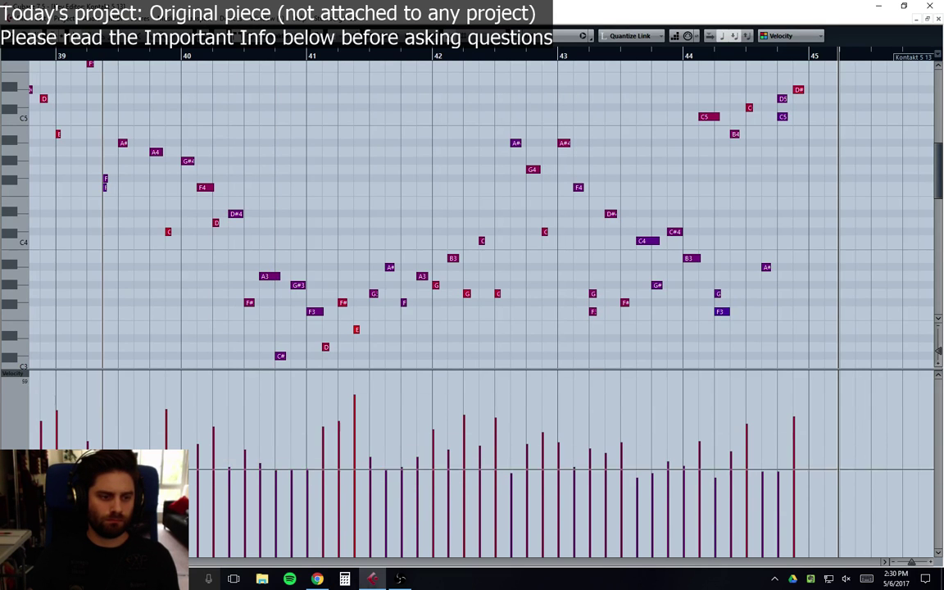
{"action": "key", "text": "g"}
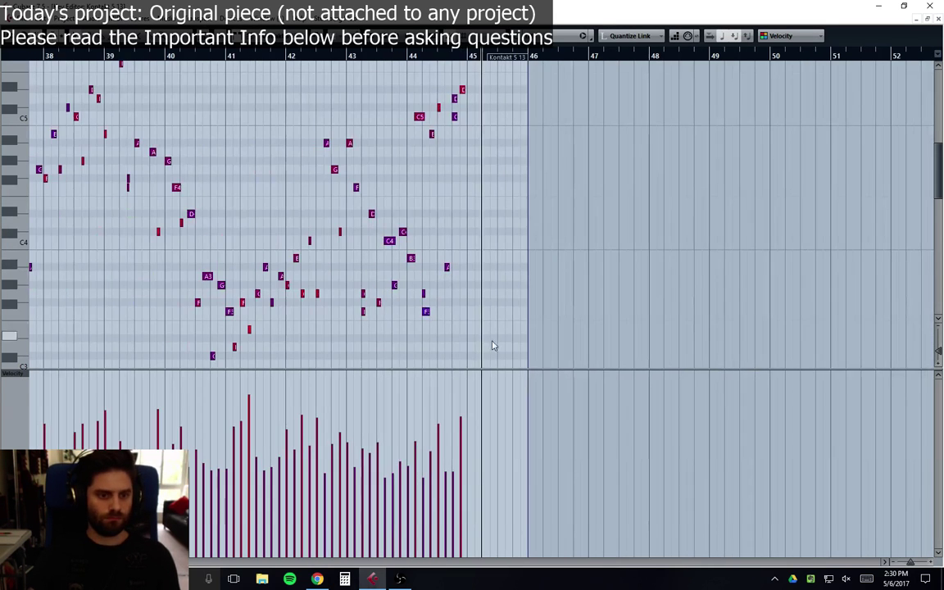
{"action": "scroll", "coordinate": [302, 292], "scroll_direction": "left", "scroll_amount": 4}
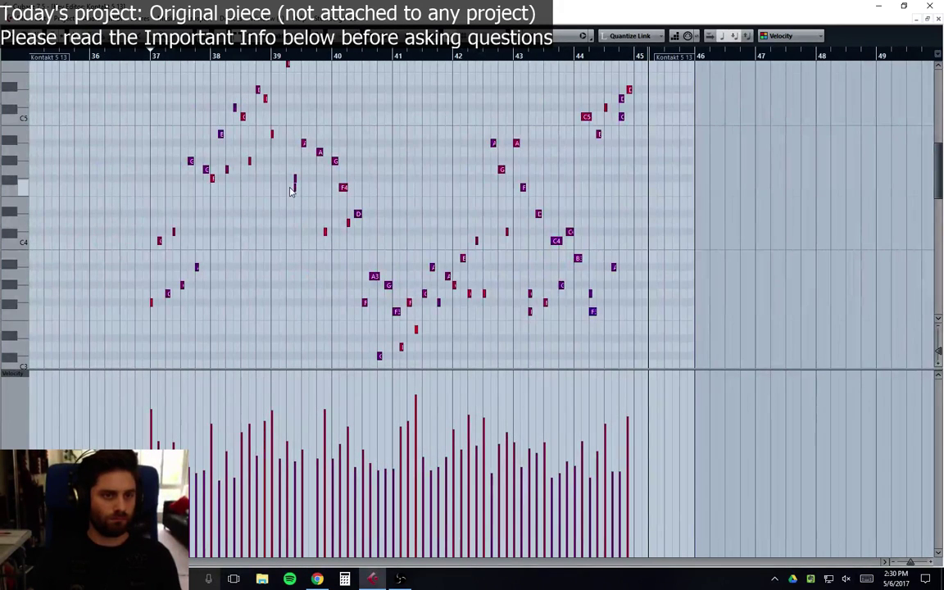
{"action": "left_click", "coordinate": [296, 189]}
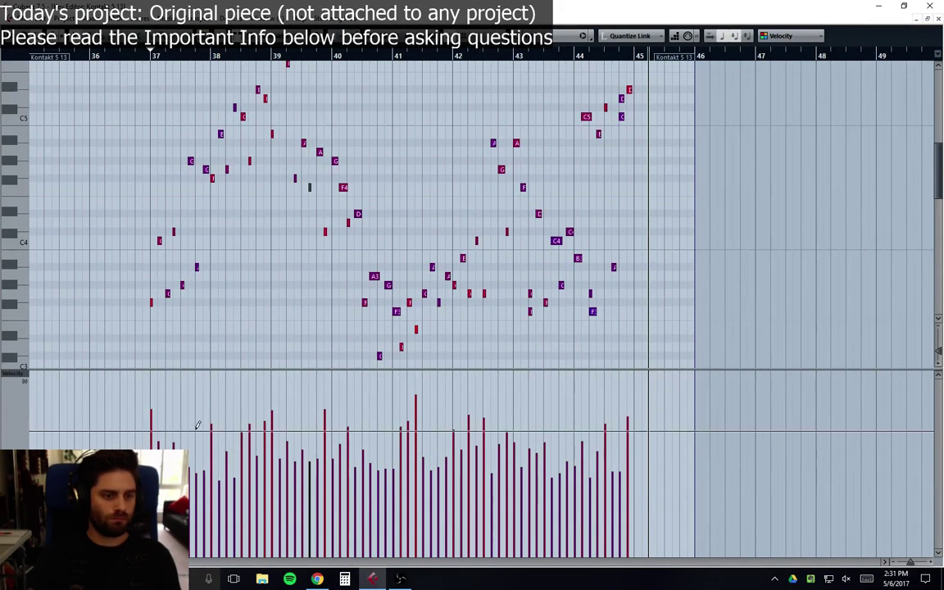
Step: Pull down the highest velocity peaks of the second recording, lower the velocities of all its notes together, and close the editor
{"action": "mouse_move", "coordinate": [151, 434]}
{"action": "left_mouse_down"}
{"action": "mouse_move", "coordinate": [229, 450]}
{"action": "mouse_move", "coordinate": [261, 431]}
{"action": "mouse_move", "coordinate": [276, 441]}
{"action": "mouse_move", "coordinate": [328, 433]}
{"action": "mouse_move", "coordinate": [413, 449]}
{"action": "mouse_move", "coordinate": [416, 441]}
{"action": "mouse_move", "coordinate": [537, 431]}
{"action": "mouse_move", "coordinate": [502, 414]}
{"action": "mouse_move", "coordinate": [469, 437]}
{"action": "left_mouse_up"}
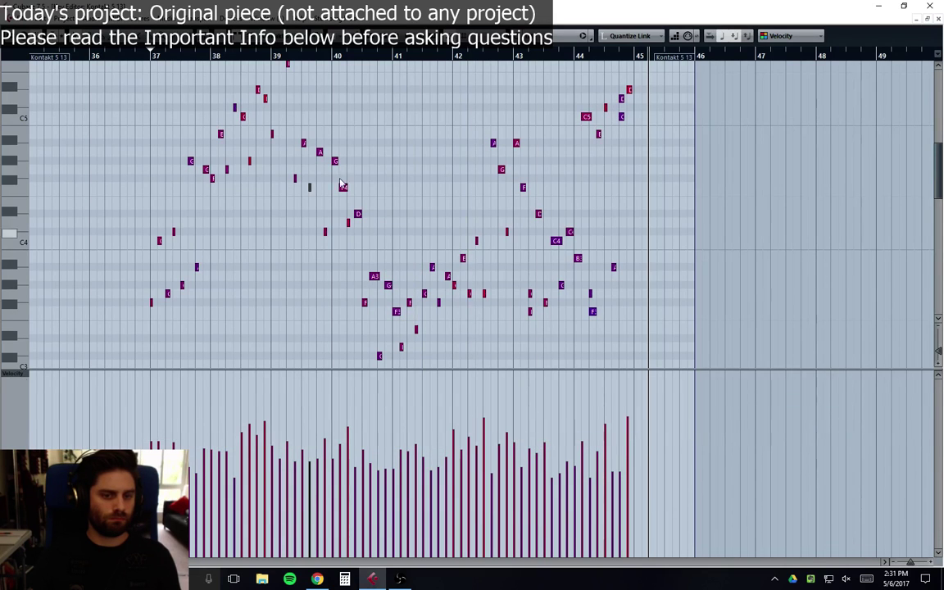
{"action": "left_click", "coordinate": [196, 184]}
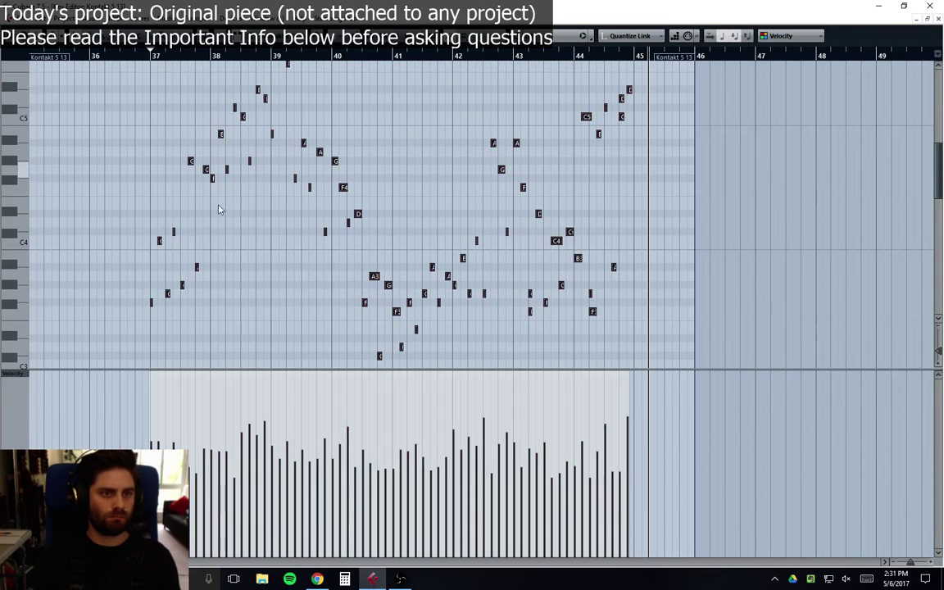
{"action": "left_click_drag", "start_coordinate": [365, 372], "coordinate": [639, 376]}
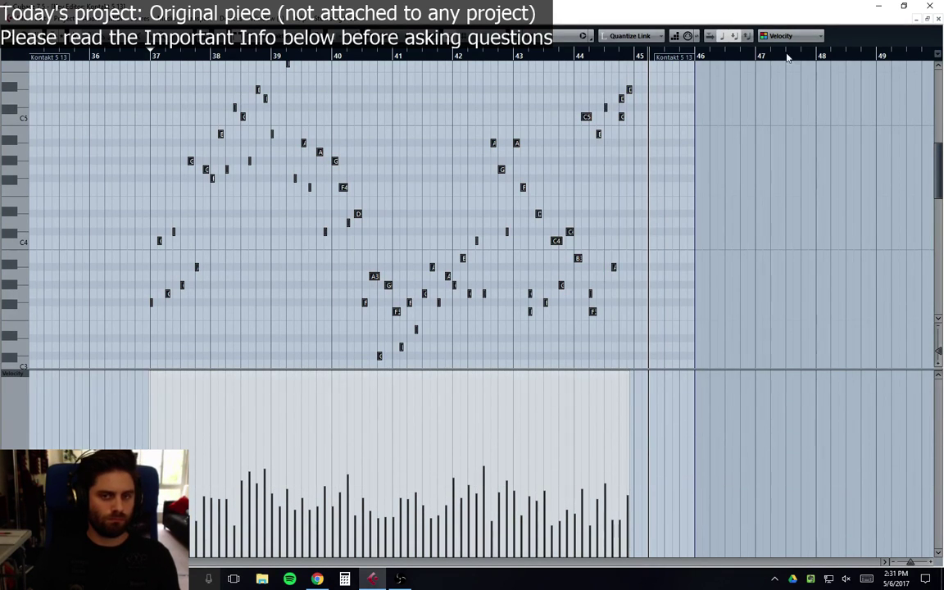
{"action": "left_click", "coordinate": [938, 18]}
Step: Move the first percussion event to start at bar 25 and place the second recording's start back at bar 35
{"action": "left_click_drag", "start_coordinate": [630, 506], "coordinate": [640, 510]}
{"action": "mouse_move", "coordinate": [545, 502]}
{"action": "left_mouse_down"}
{"action": "mouse_move", "coordinate": [522, 500]}
{"action": "mouse_move", "coordinate": [534, 500]}
{"action": "left_mouse_up"}
{"action": "left_click_drag", "start_coordinate": [608, 515], "coordinate": [603, 510]}
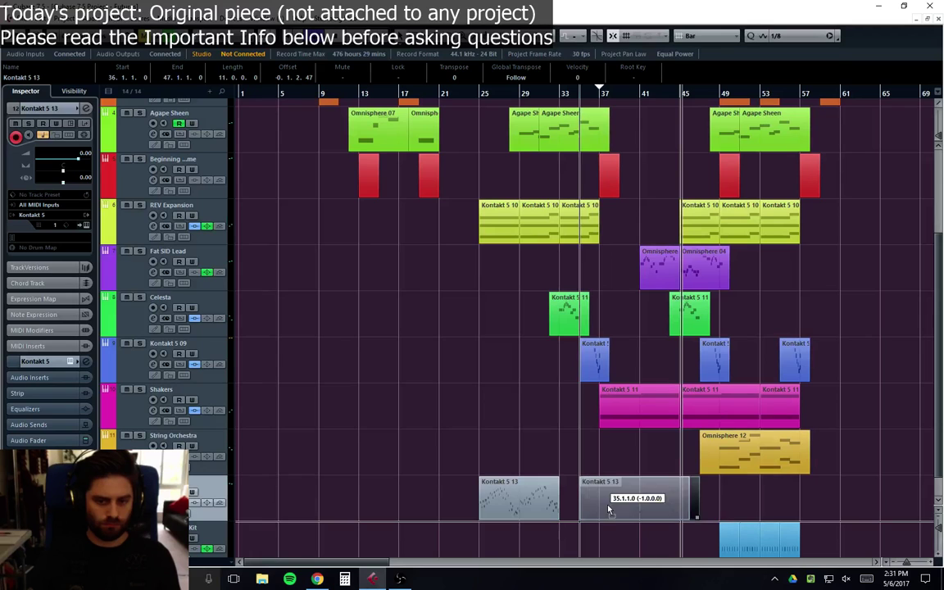
Step: Split the second percussion recording at bar 45, delete the remainder, and trim the event's start to bar 37
{"action": "left_click", "coordinate": [686, 509], "text": "alt"}
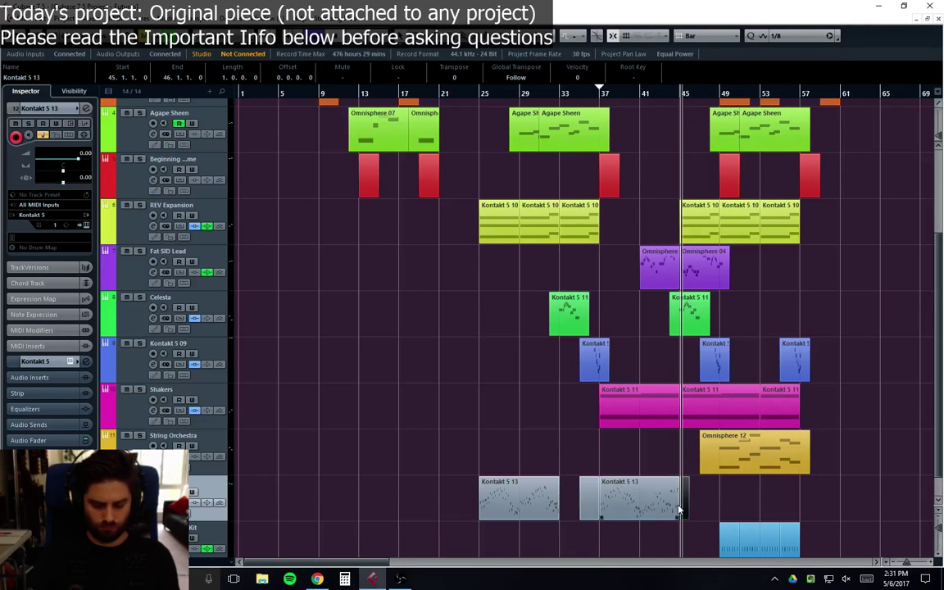
{"action": "key", "text": "Delete"}
{"action": "left_click_drag", "start_coordinate": [580, 516], "coordinate": [602, 516]}
Step: Open the event's notes, set the quantize grid to 1/16, shift all notes a sixteenth later with the part enlarged, and close the editor
{"action": "double_click", "coordinate": [629, 506]}
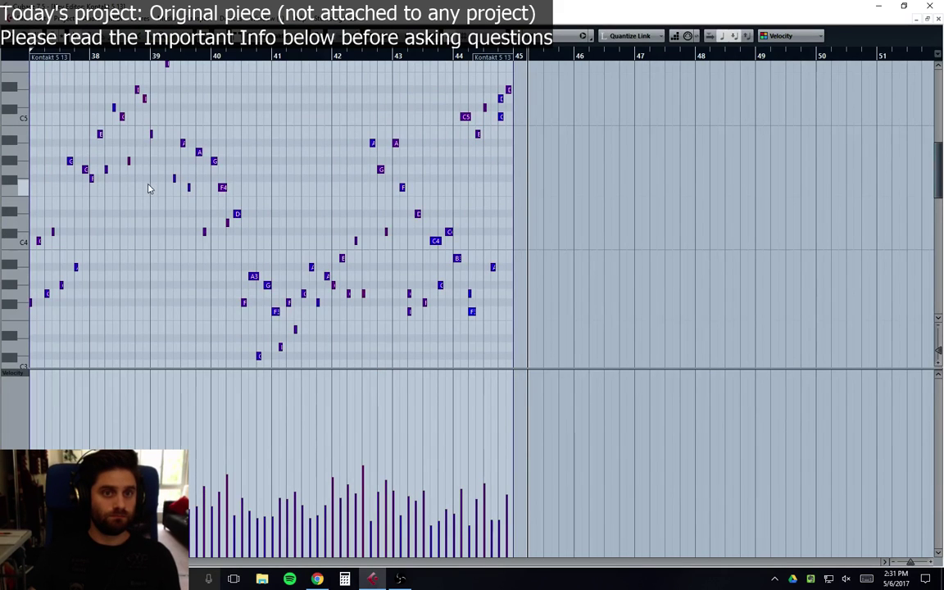
{"action": "key", "text": "h"}
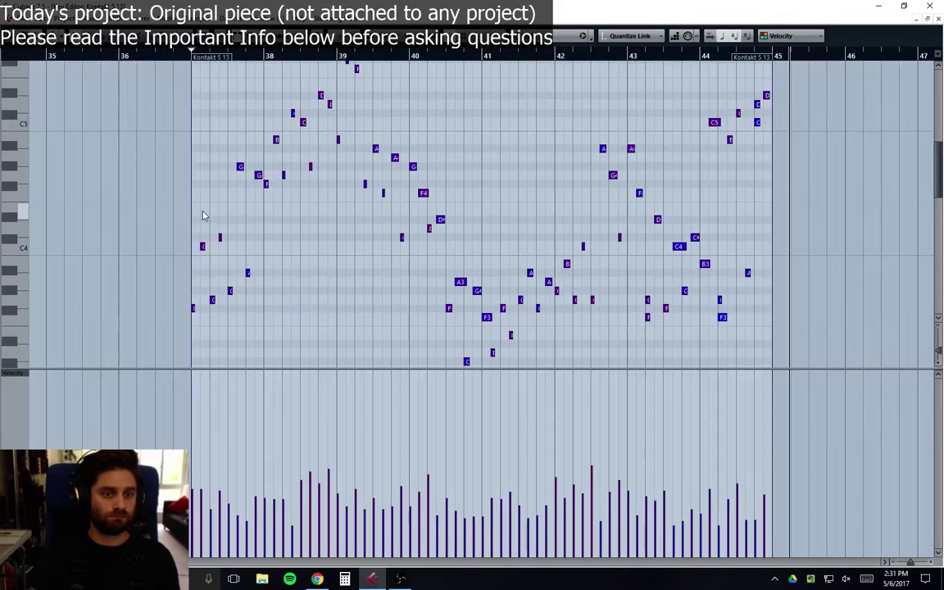
{"action": "key", "text": "h"}
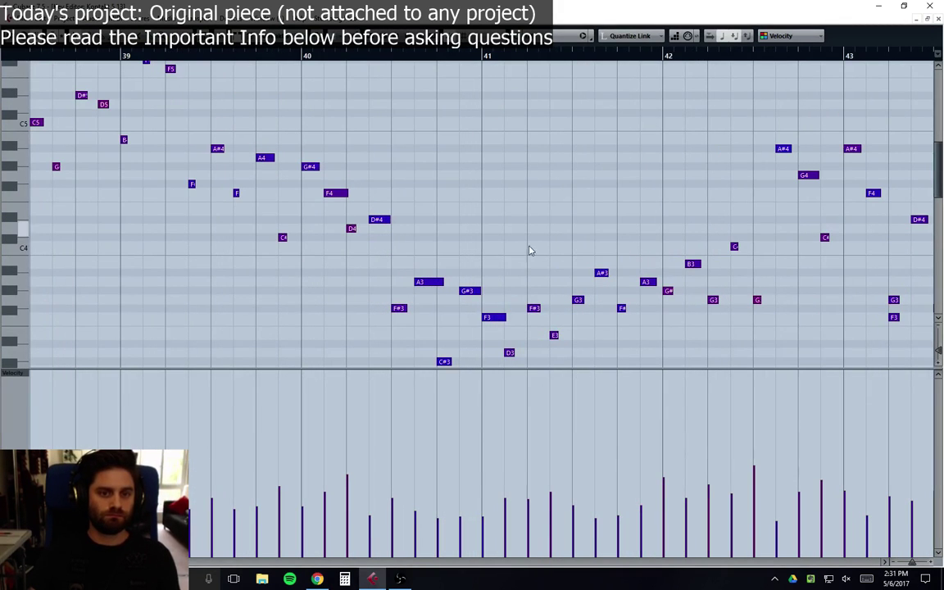
{"action": "left_click", "coordinate": [608, 34]}
{"action": "left_click", "coordinate": [544, 99]}
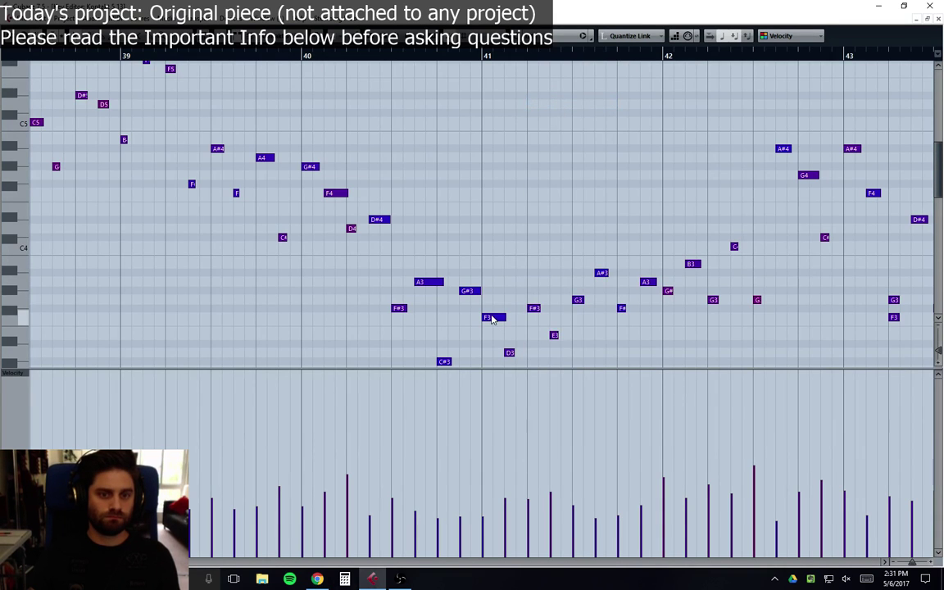
{"action": "left_click", "coordinate": [495, 320]}
{"action": "left_click_drag", "start_coordinate": [496, 320], "coordinate": [640, 232]}
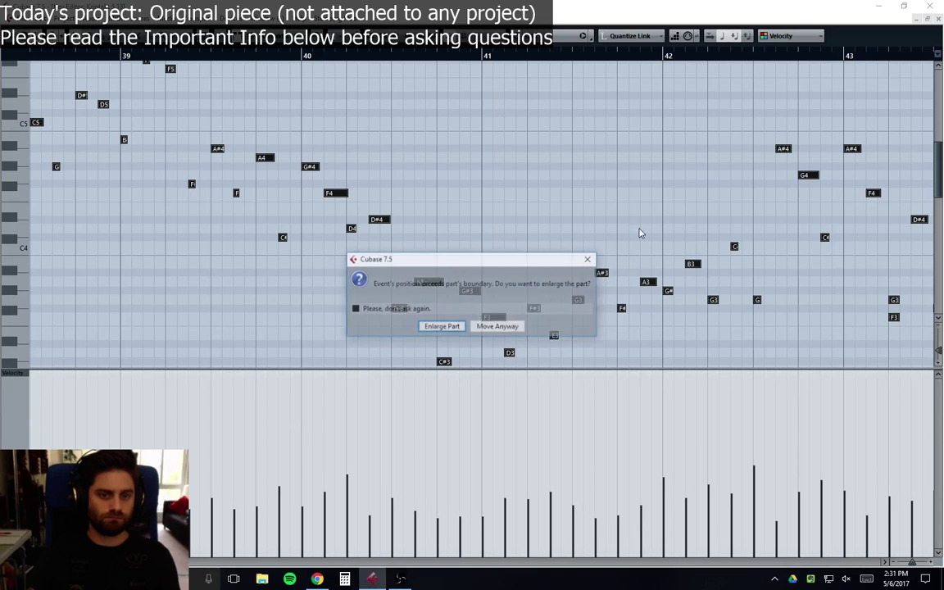
{"action": "left_click", "coordinate": [442, 327]}
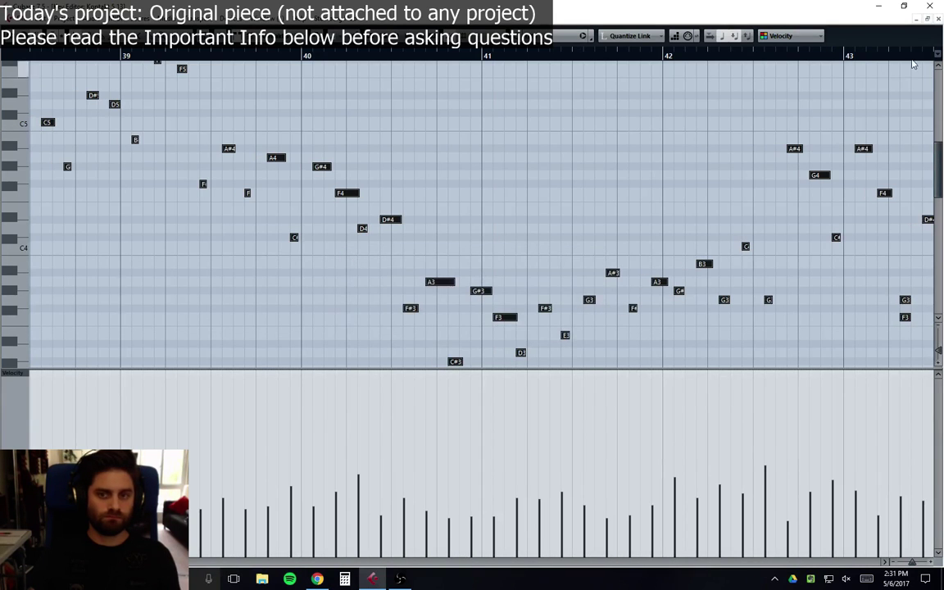
{"action": "left_click", "coordinate": [936, 19]}
Step: Move the edited percussion event to start at bar 41 and play the arrangement from bar 37
{"action": "left_click_drag", "start_coordinate": [632, 506], "coordinate": [656, 491]}
{"action": "left_click", "coordinate": [549, 97]}
{"action": "left_click", "coordinate": [601, 95]}
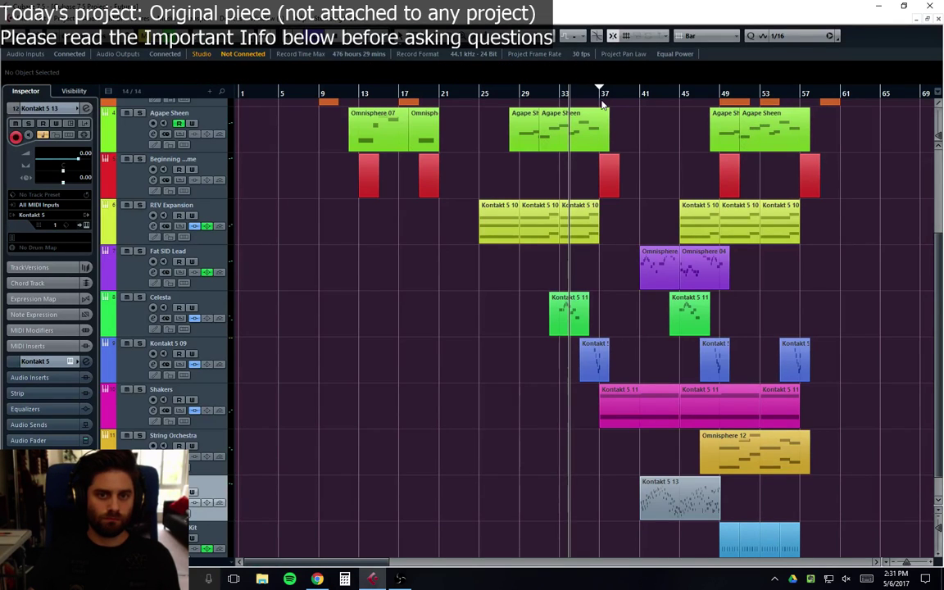
Step: Move the percussion event to start at bar 45 without leaving a copy behind
{"action": "left_click_drag", "start_coordinate": [655, 510], "coordinate": [696, 506]}
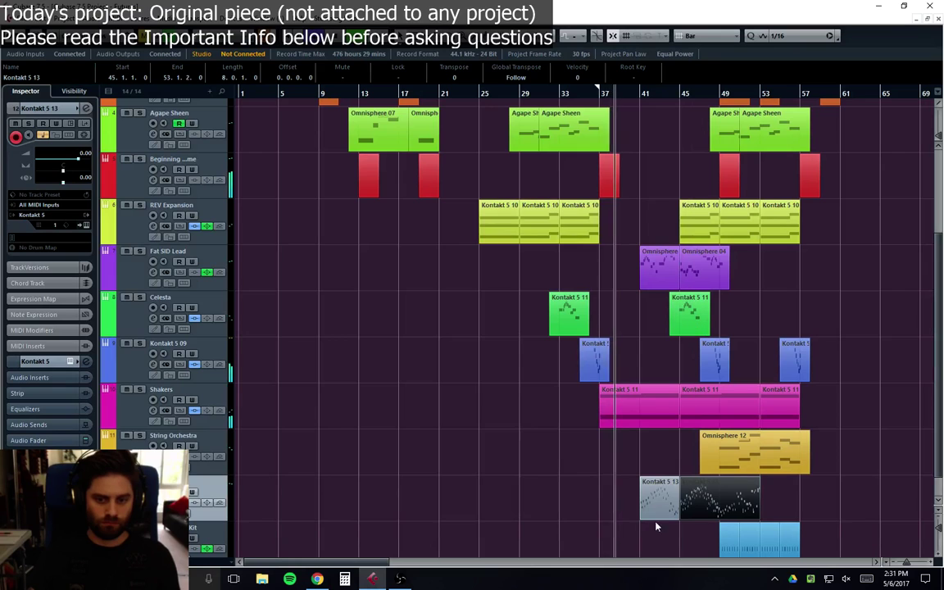
{"action": "key", "text": "ctrl+z"}
{"action": "left_click", "coordinate": [661, 508]}
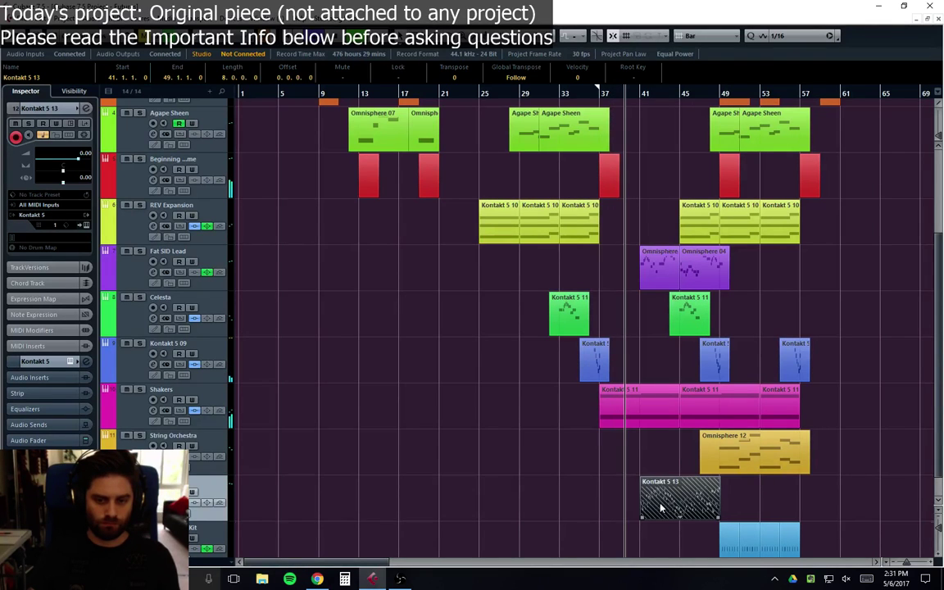
{"action": "left_click_drag", "start_coordinate": [660, 508], "coordinate": [698, 506]}
{"action": "left_click", "coordinate": [859, 483]}
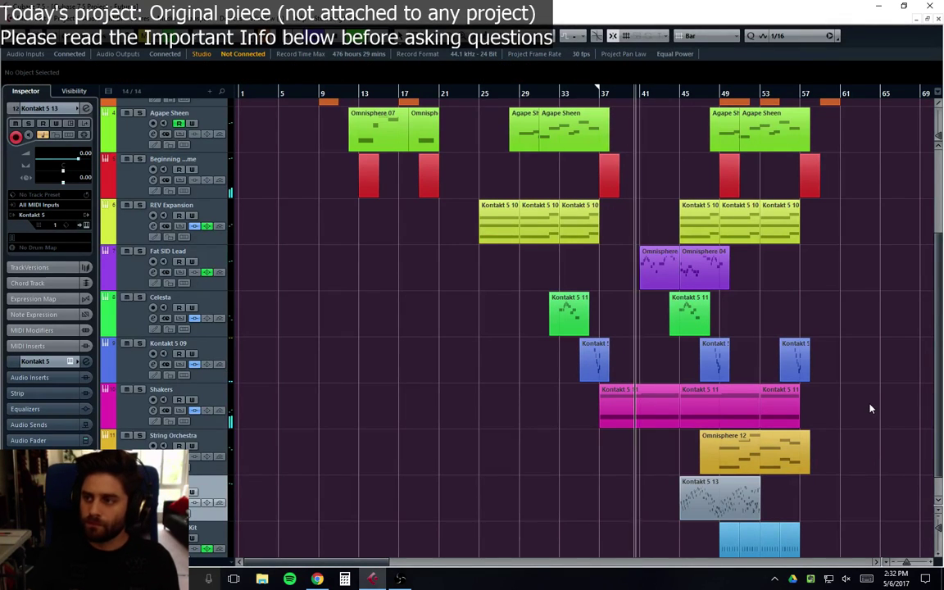
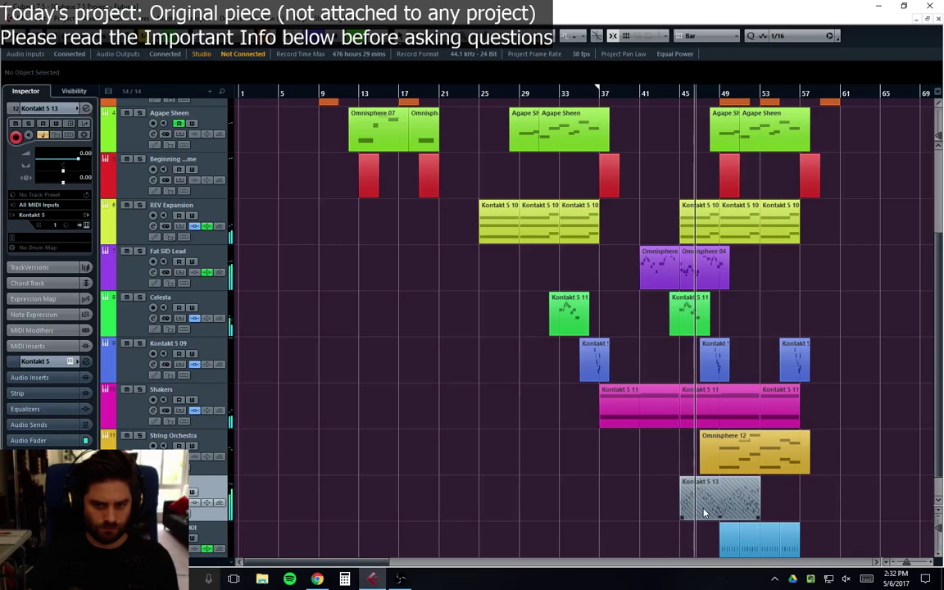
Step: Move the percussion event aside to bar 57, raise all its note velocities together, and pull down the peaks in bar 58
{"action": "left_click_drag", "start_coordinate": [708, 513], "coordinate": [823, 504]}
{"action": "double_click", "coordinate": [824, 504]}
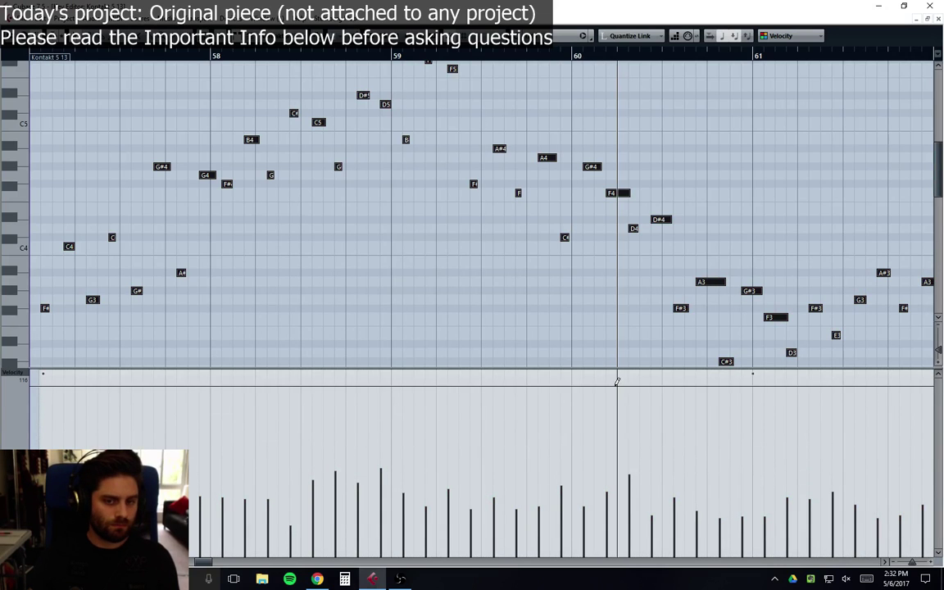
{"action": "mouse_move", "coordinate": [752, 375]}
{"action": "left_mouse_down"}
{"action": "mouse_move", "coordinate": [755, 353]}
{"action": "mouse_move", "coordinate": [749, 371]}
{"action": "left_mouse_up"}
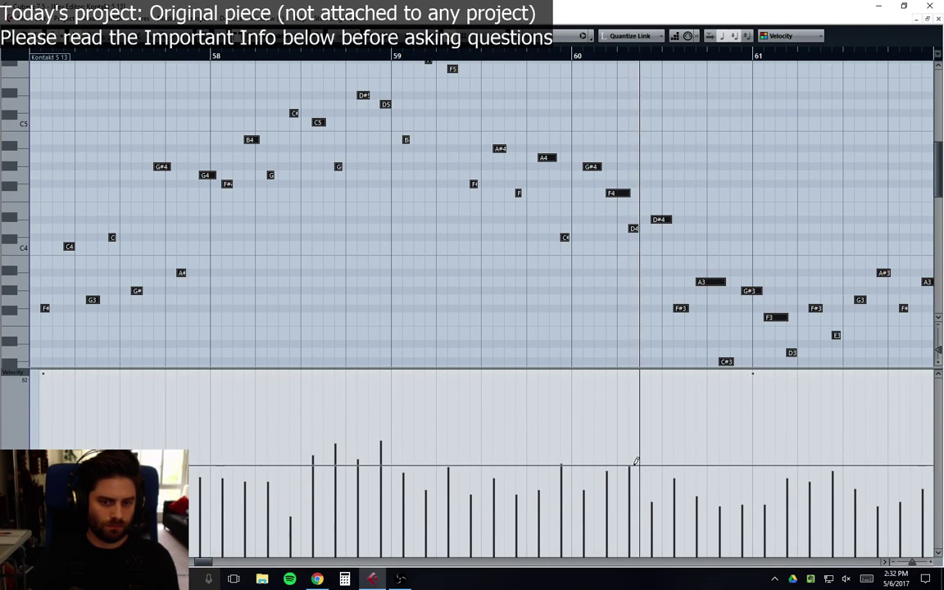
{"action": "left_click_drag", "start_coordinate": [311, 439], "coordinate": [337, 456]}
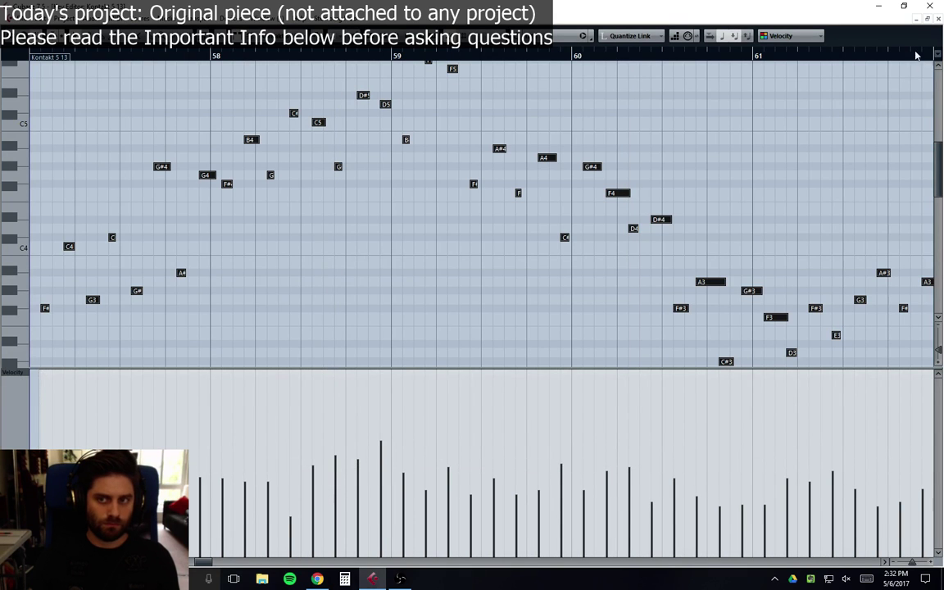
{"action": "left_click", "coordinate": [938, 21]}
Step: Place the percussion event back at bar 45 and play the arrangement from that bar
{"action": "left_click_drag", "start_coordinate": [828, 500], "coordinate": [707, 500]}
{"action": "left_click", "coordinate": [681, 95]}
{"action": "key", "text": "space"}
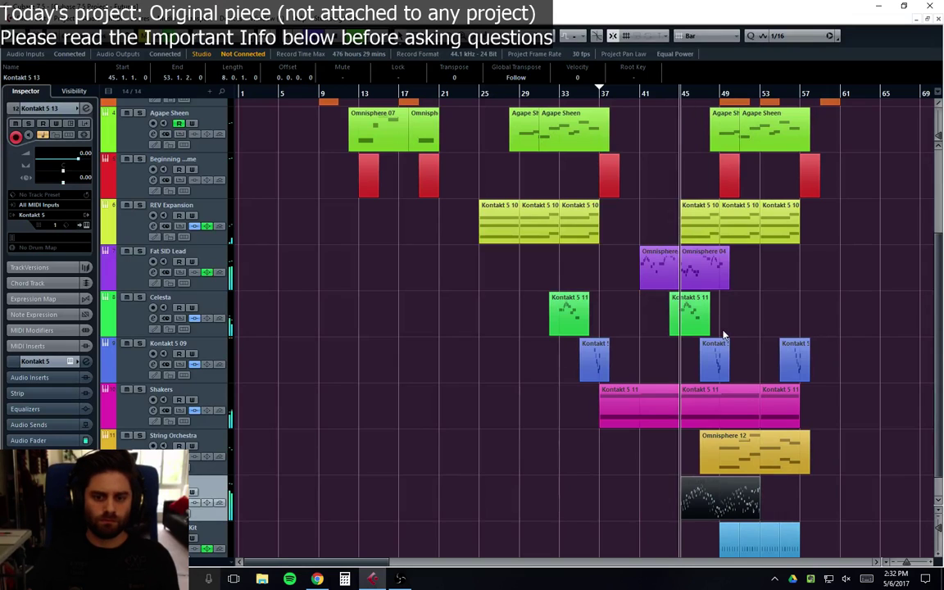
{"action": "left_click", "coordinate": [652, 506]}
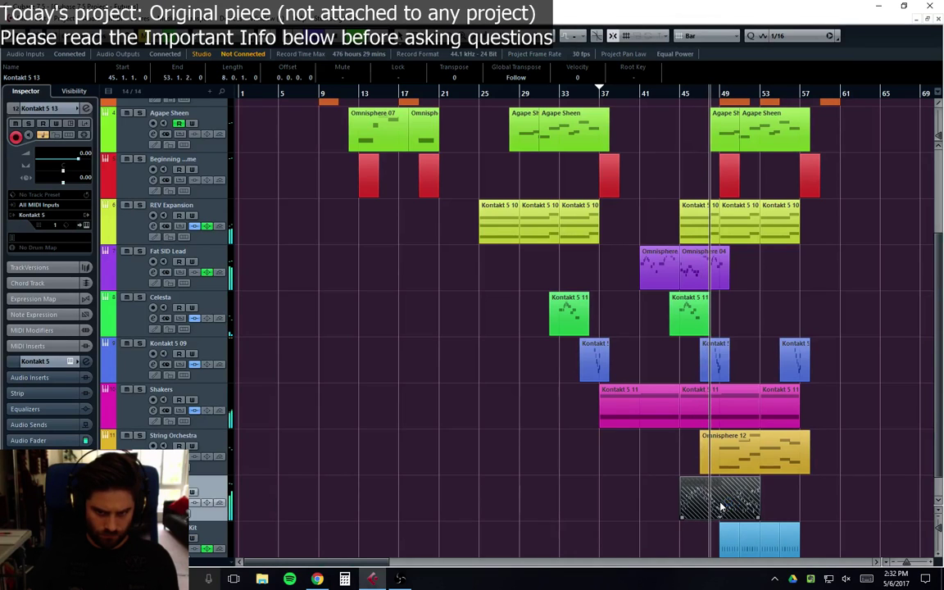
Step: Open the percussion event's notes at bar 53 and raise all velocities together, plus the low C#3 and G#3 late in bar 56
{"action": "left_click_drag", "start_coordinate": [719, 508], "coordinate": [802, 500]}
{"action": "double_click", "coordinate": [802, 500]}
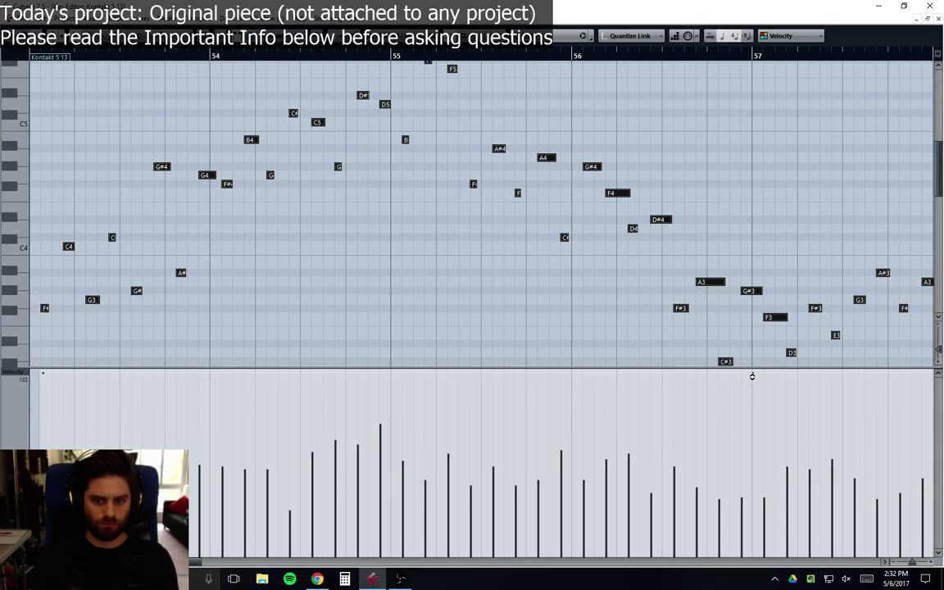
{"action": "left_click_drag", "start_coordinate": [721, 477], "coordinate": [741, 475]}
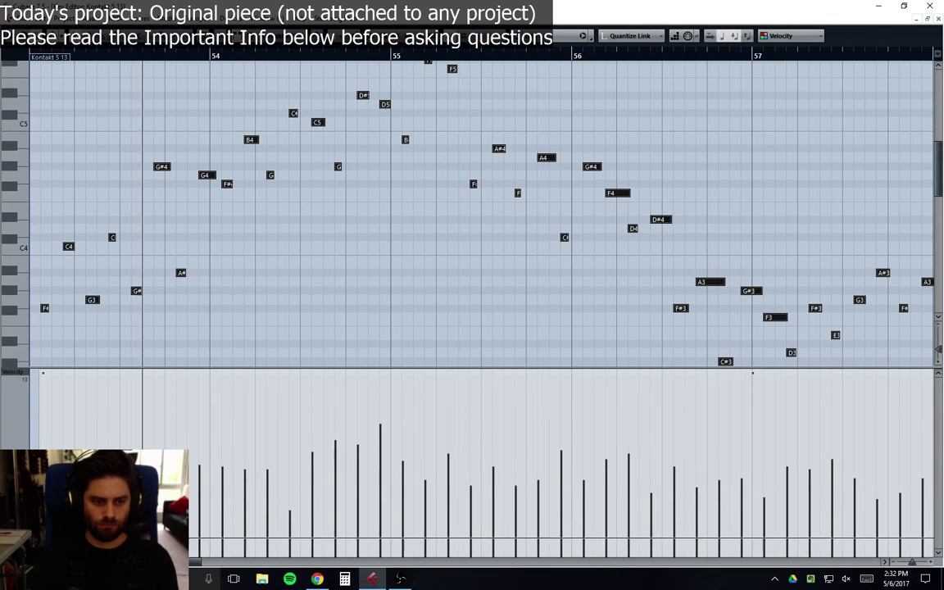
Step: Raise the velocities of the quietest notes individually across bars 57 to 60
{"action": "scroll", "coordinate": [190, 564], "scroll_direction": "right", "scroll_amount": 5}
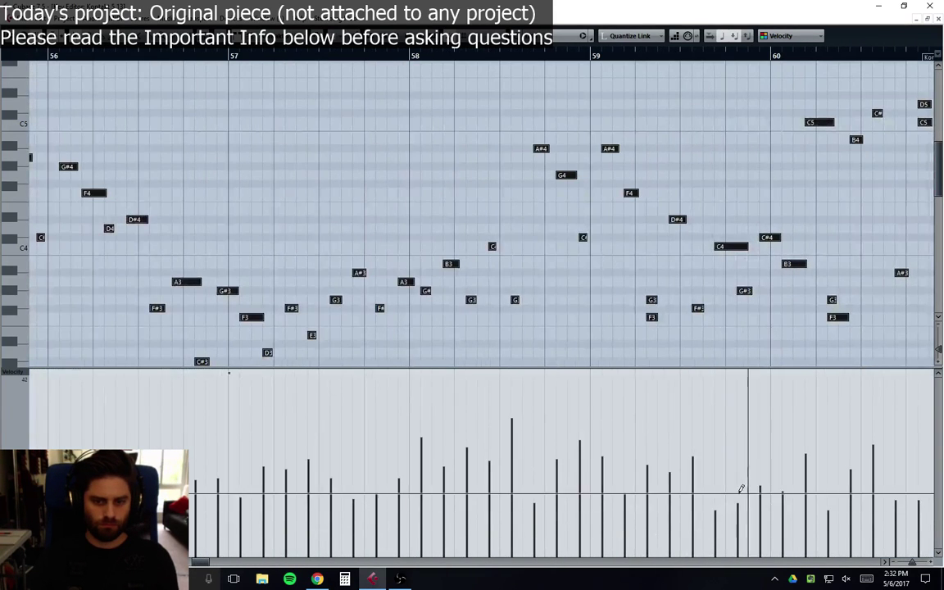
{"action": "left_click", "coordinate": [737, 485]}
{"action": "left_click", "coordinate": [534, 473]}
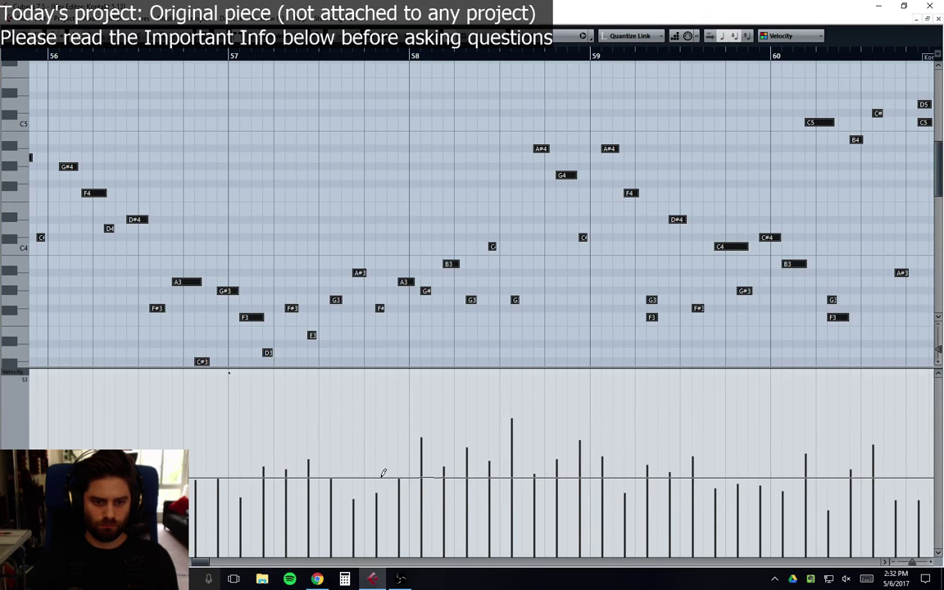
{"action": "left_click", "coordinate": [353, 478]}
{"action": "left_click", "coordinate": [828, 486]}
{"action": "left_click", "coordinate": [895, 480]}
{"action": "left_click", "coordinate": [918, 476]}
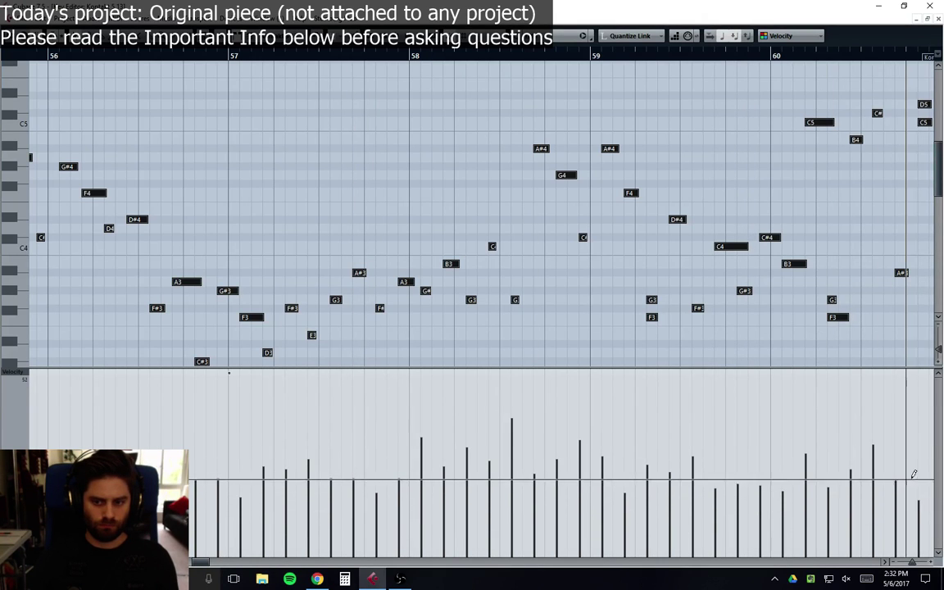
{"action": "scroll", "coordinate": [889, 567], "scroll_direction": "right", "scroll_amount": 2}
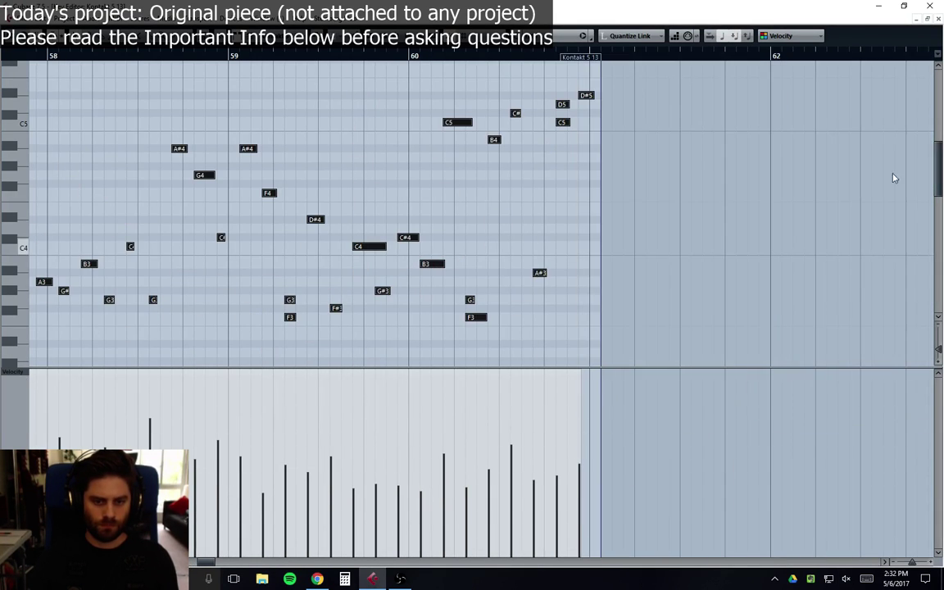
Step: Close the note editor, return the percussion event to bar 45, and listen to the result from there
{"action": "left_click", "coordinate": [936, 18]}
{"action": "left_click_drag", "start_coordinate": [815, 508], "coordinate": [735, 509]}
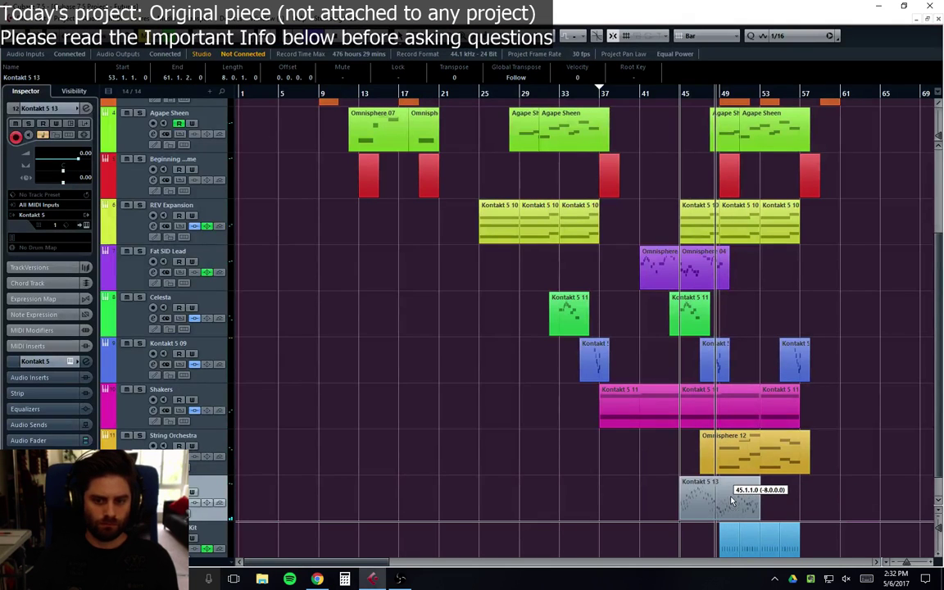
{"action": "left_click", "coordinate": [684, 92]}
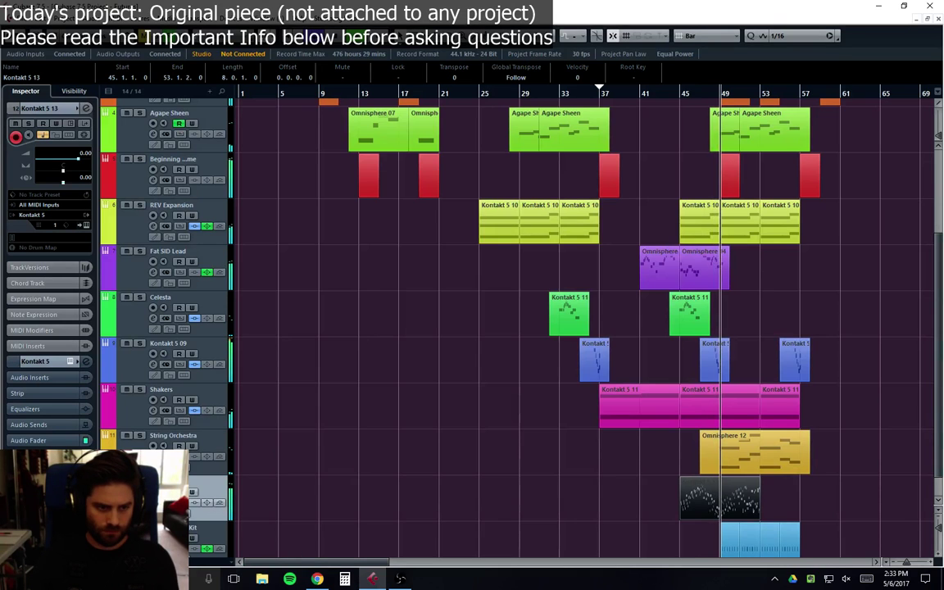
Step: Check the percussion track's channel settings during playback and duplicate the percussion event directly after itself at bar 53
{"action": "left_click", "coordinate": [177, 459]}
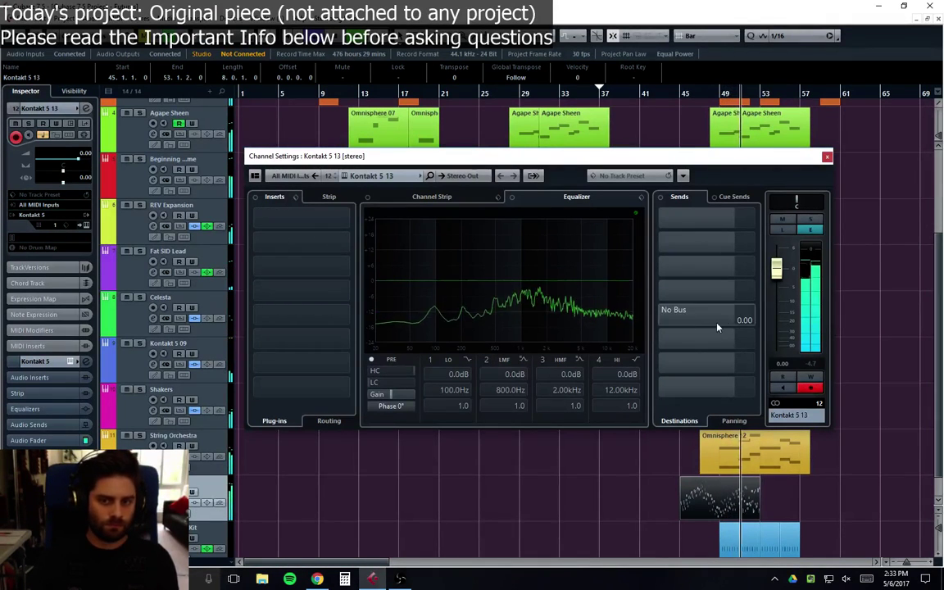
{"action": "left_click_drag", "start_coordinate": [775, 157], "coordinate": [807, 164]}
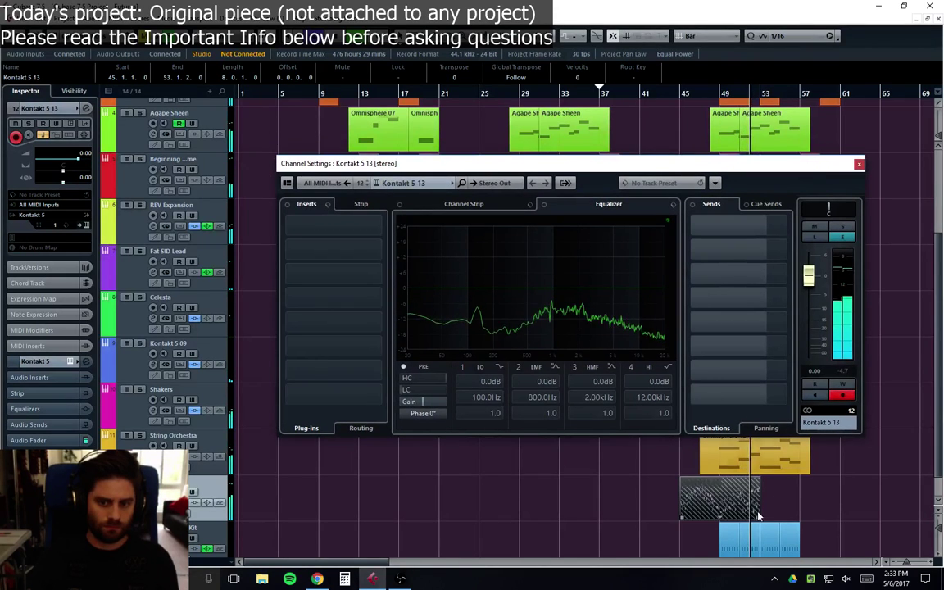
{"action": "key", "text": "ctrl+d"}
{"action": "left_click", "coordinate": [889, 405]}
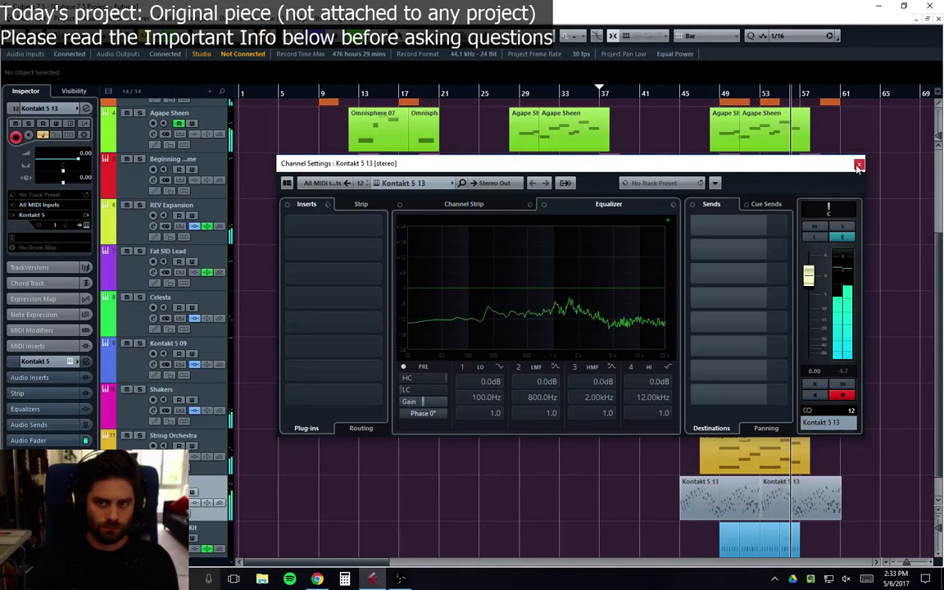
{"action": "left_click_drag", "start_coordinate": [855, 166], "coordinate": [865, 166]}
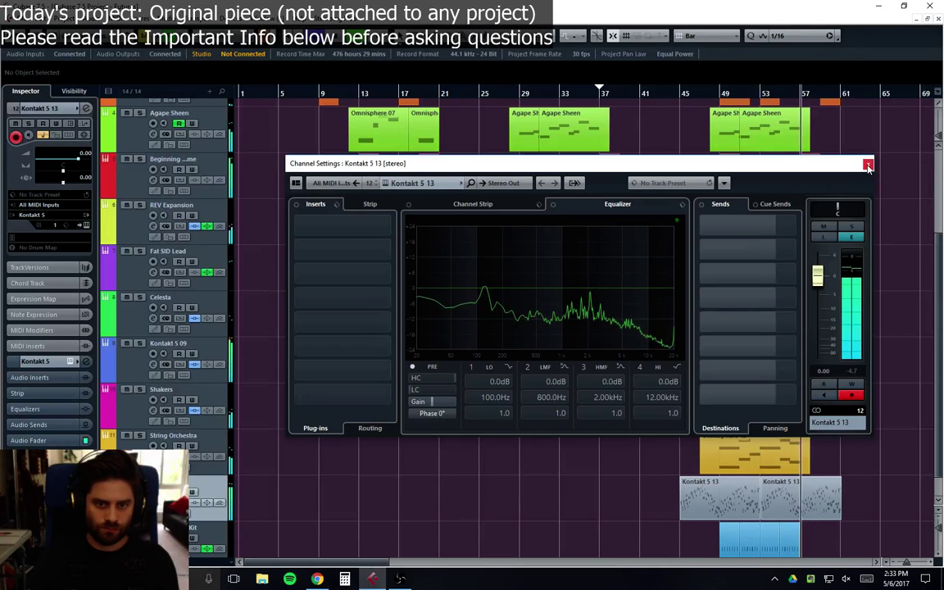
{"action": "left_click", "coordinate": [867, 165]}
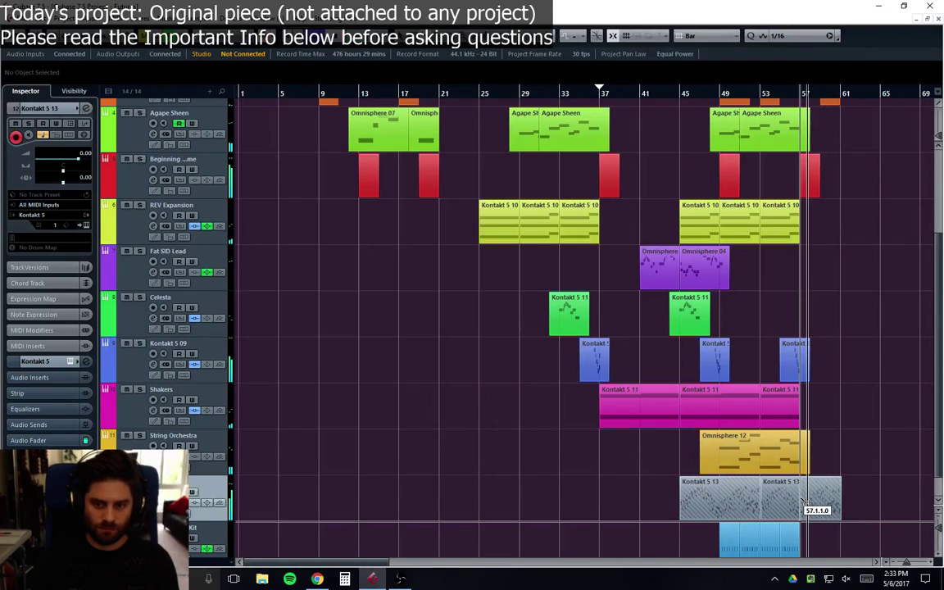
Step: Split the duplicated percussion event at bar 57, delete all pieces after it, and set the playback position to bar 41
{"action": "left_click_drag", "start_coordinate": [805, 504], "coordinate": [850, 506]}
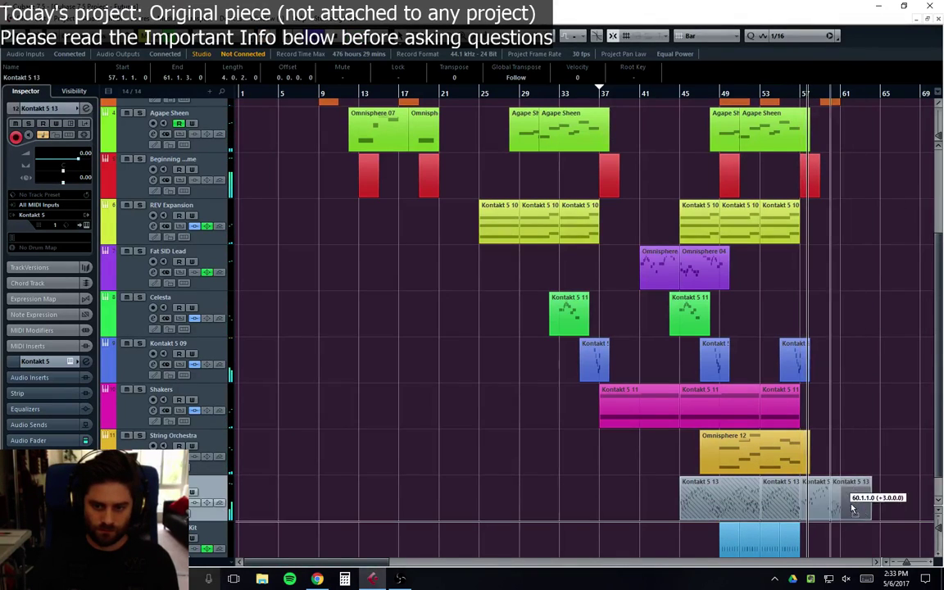
{"action": "left_click", "coordinate": [805, 512]}
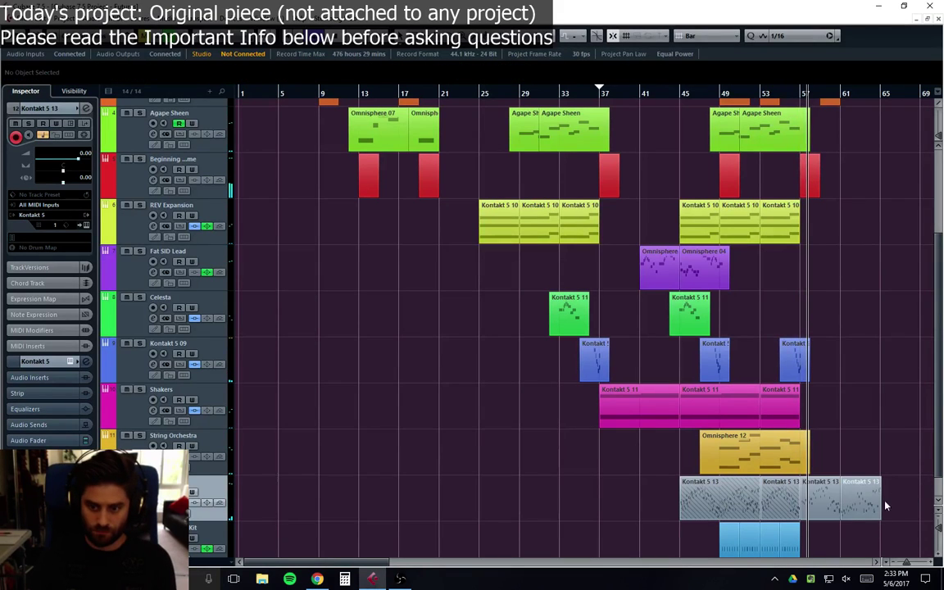
{"action": "left_click", "coordinate": [864, 501]}
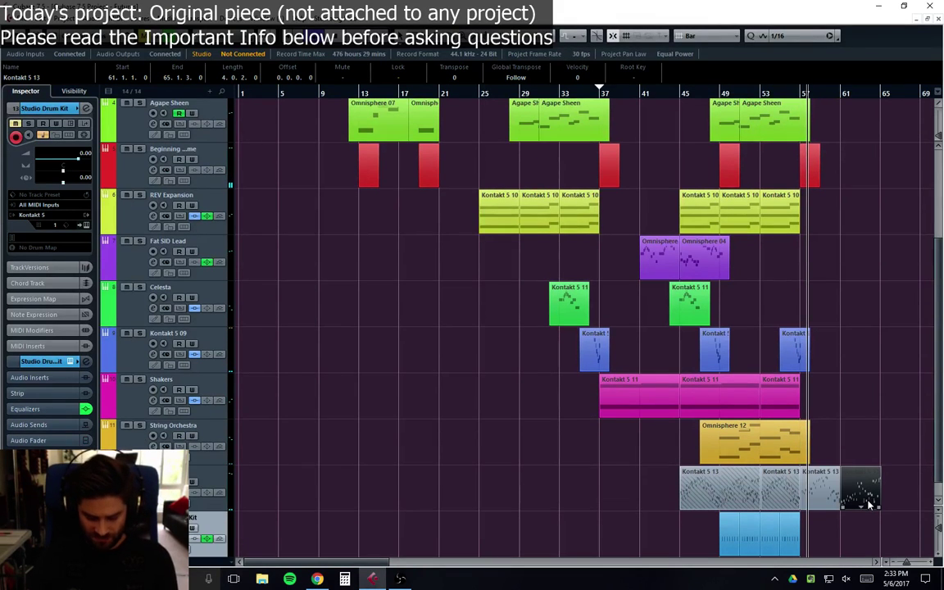
{"action": "left_click_drag", "start_coordinate": [892, 477], "coordinate": [842, 502]}
{"action": "key", "text": "Delete"}
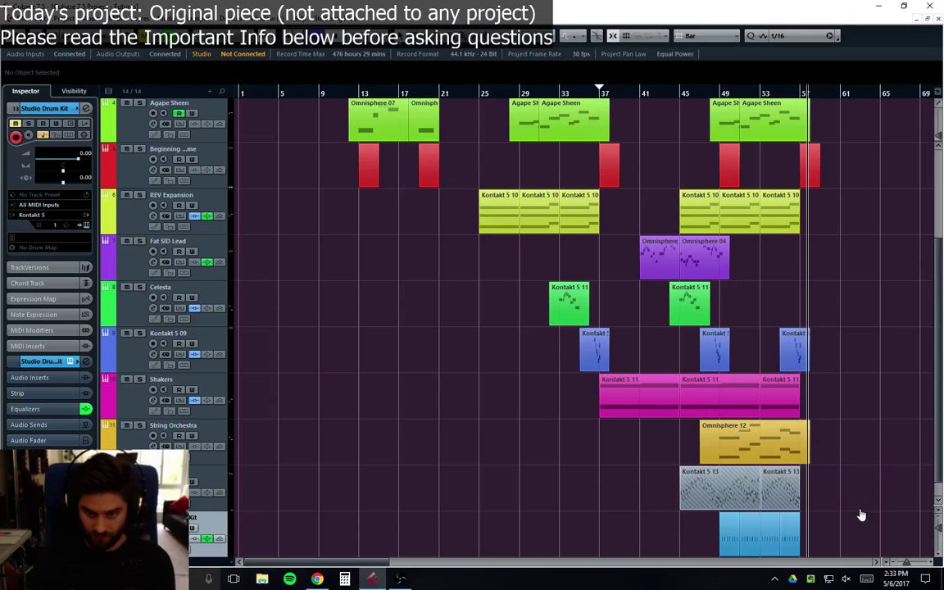
{"action": "left_click", "coordinate": [641, 127]}
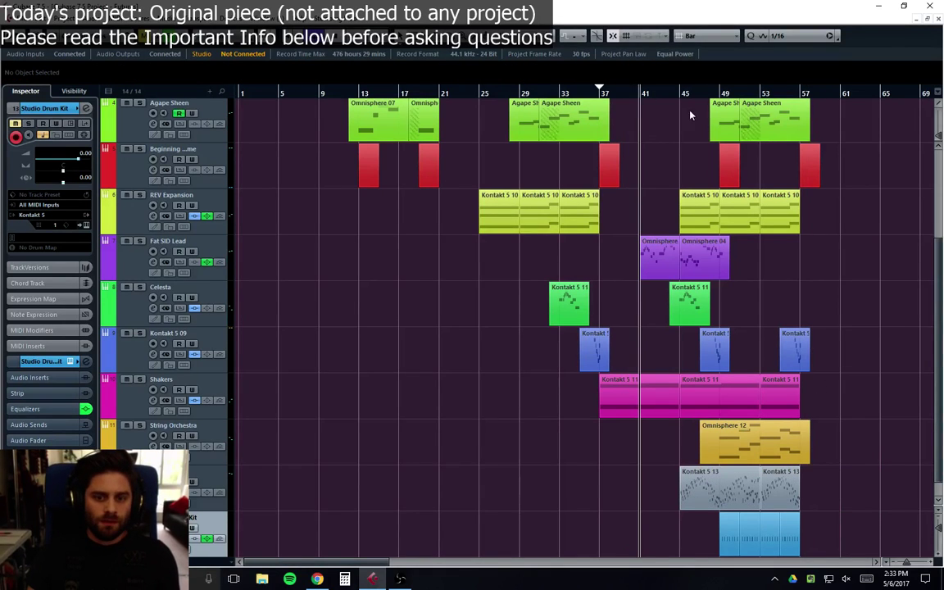
Step: Play the arrangement from bar 41 and open the Kontakt 5 13 channel settings, browsing the available reverb insert effects
{"action": "key", "text": "space"}
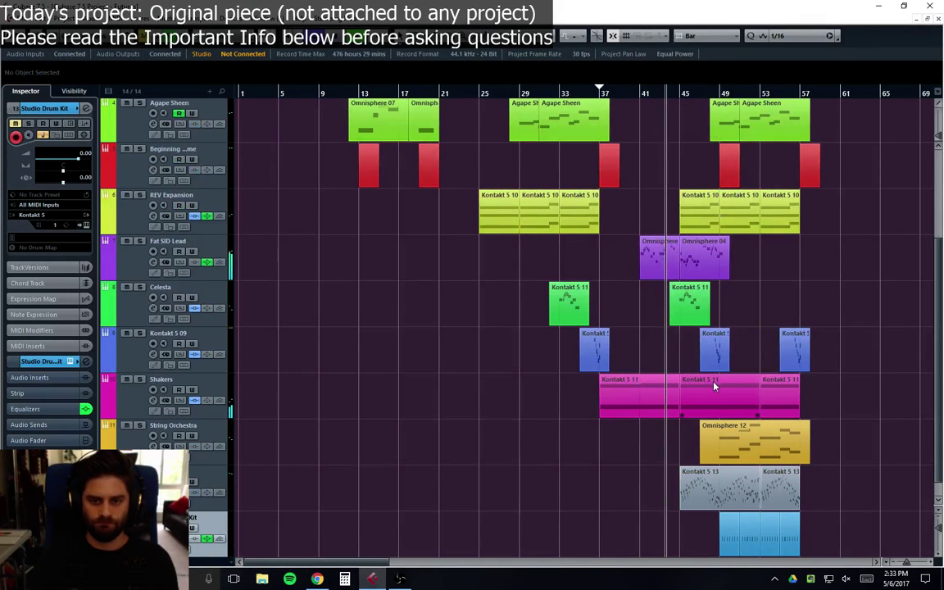
{"action": "left_click", "coordinate": [147, 354]}
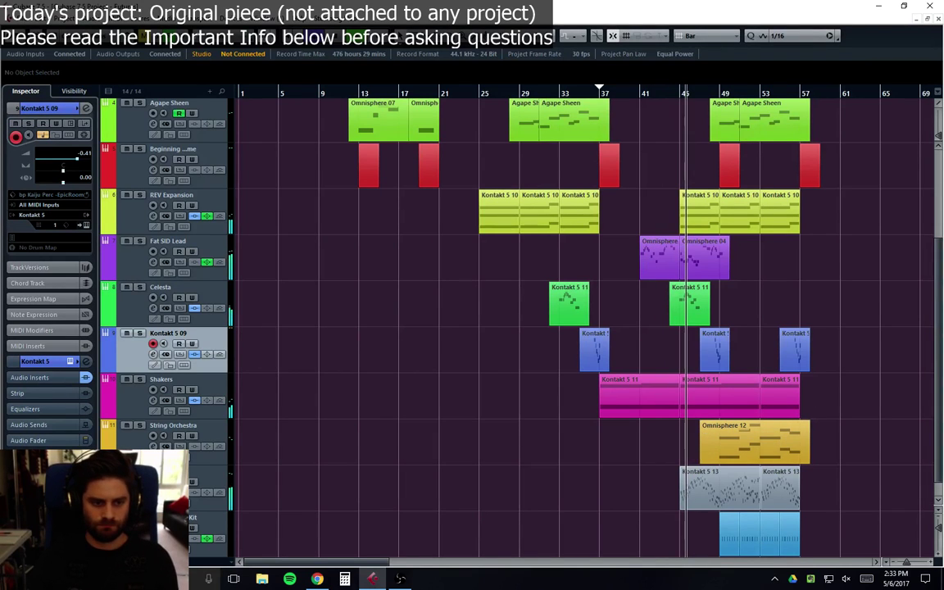
{"action": "left_click", "coordinate": [154, 491]}
{"action": "left_click", "coordinate": [318, 247]}
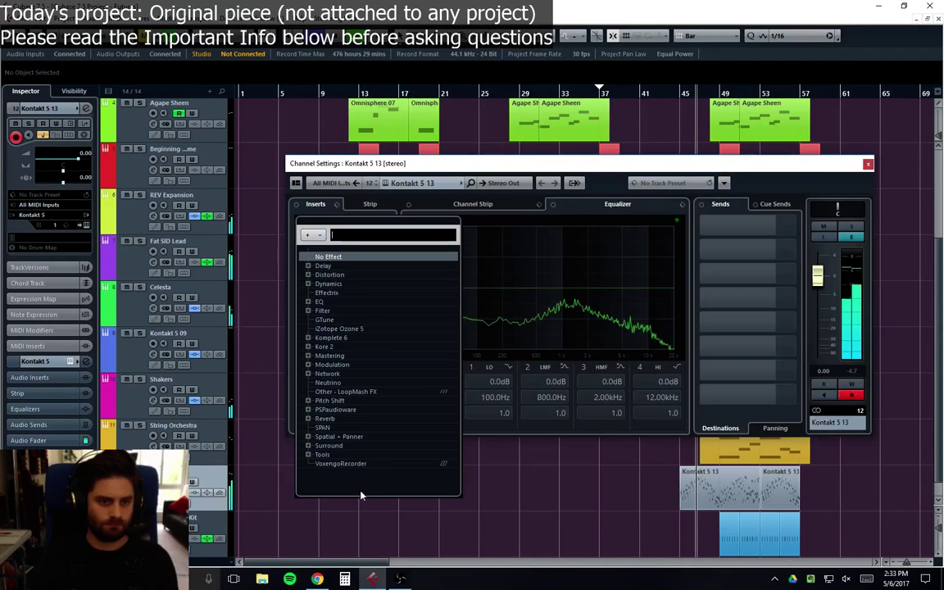
{"action": "left_click", "coordinate": [308, 418]}
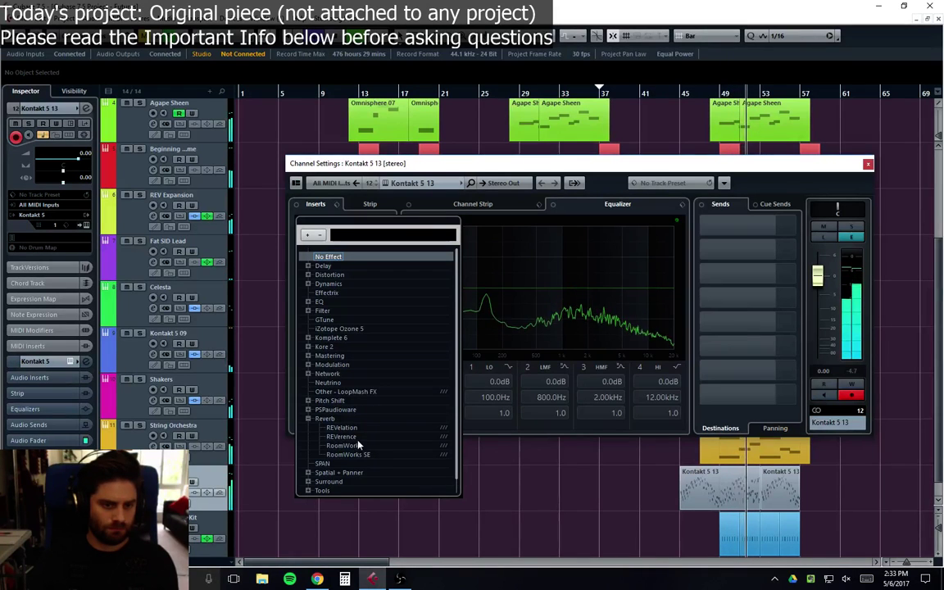
Step: Move the shorter Kontakt 5 13 event out to bar 63, shift the eight-bar one to bar 49, and play from there
{"action": "left_click", "coordinate": [785, 499]}
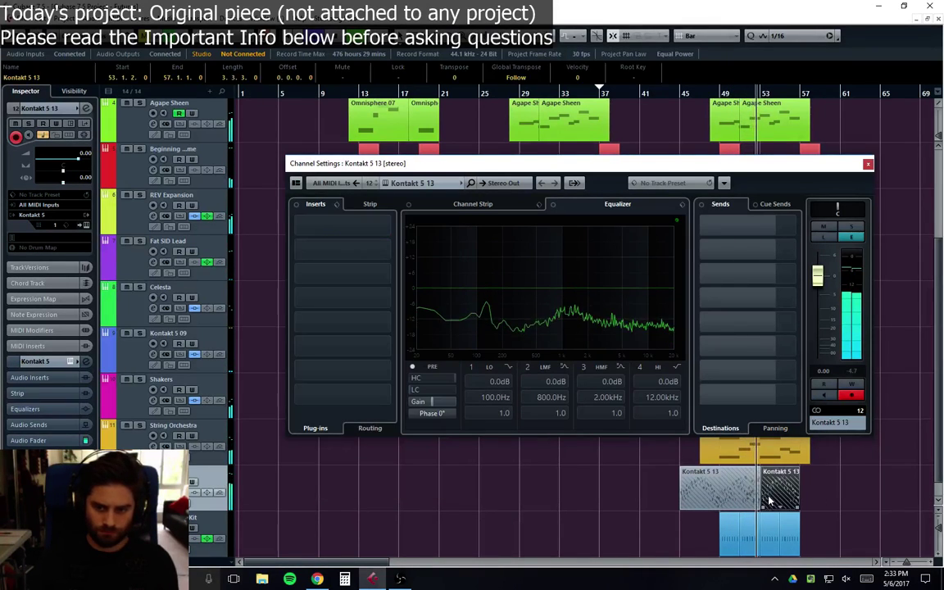
{"action": "left_click_drag", "start_coordinate": [768, 501], "coordinate": [881, 490]}
{"action": "left_click_drag", "start_coordinate": [712, 495], "coordinate": [751, 495]}
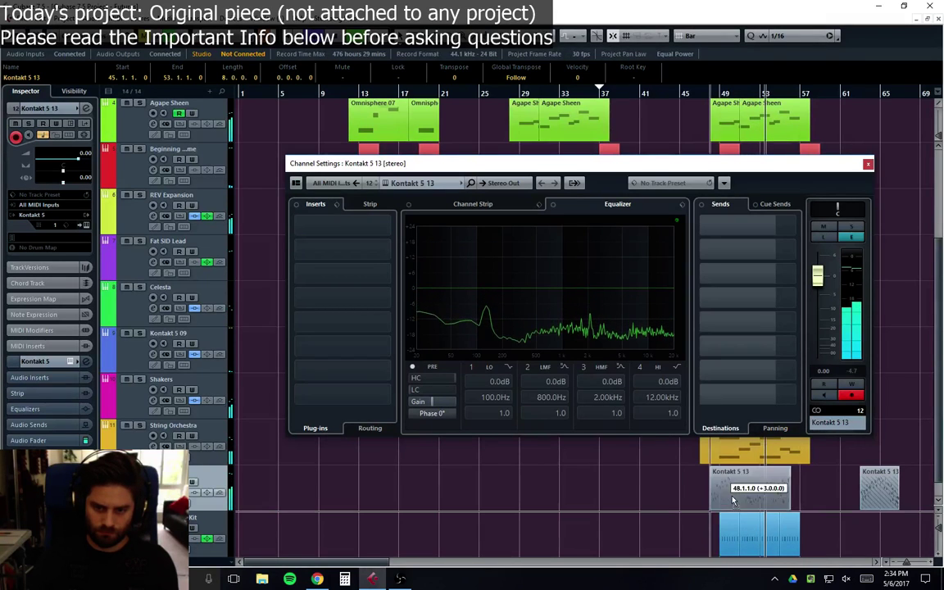
{"action": "left_click", "coordinate": [721, 95]}
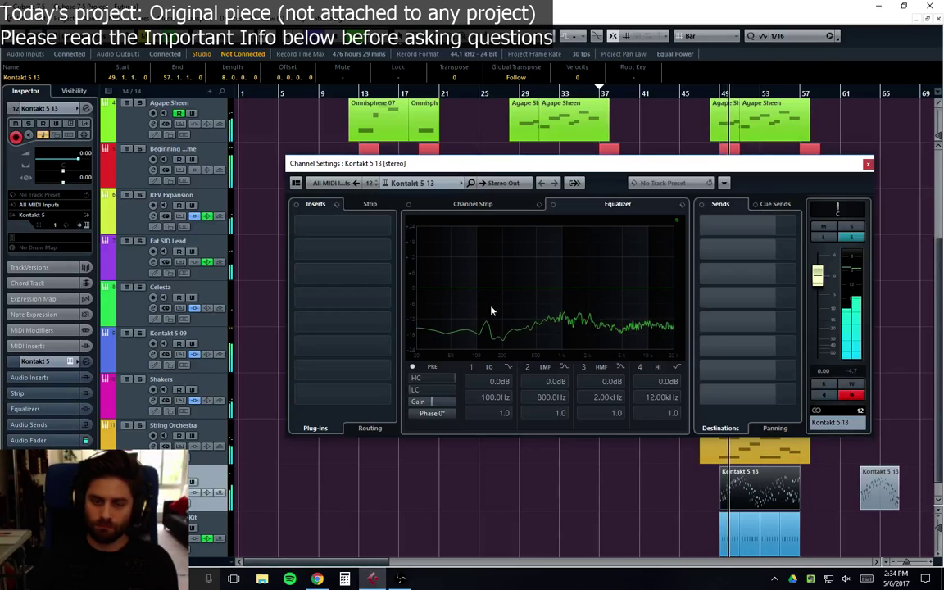
Step: Boost the Kontakt 5 13 equalizer by 2.6 dB at about 4.1 kHz and insert a DualFilter with its position at 38.6
{"action": "left_click_drag", "start_coordinate": [552, 287], "coordinate": [614, 284]}
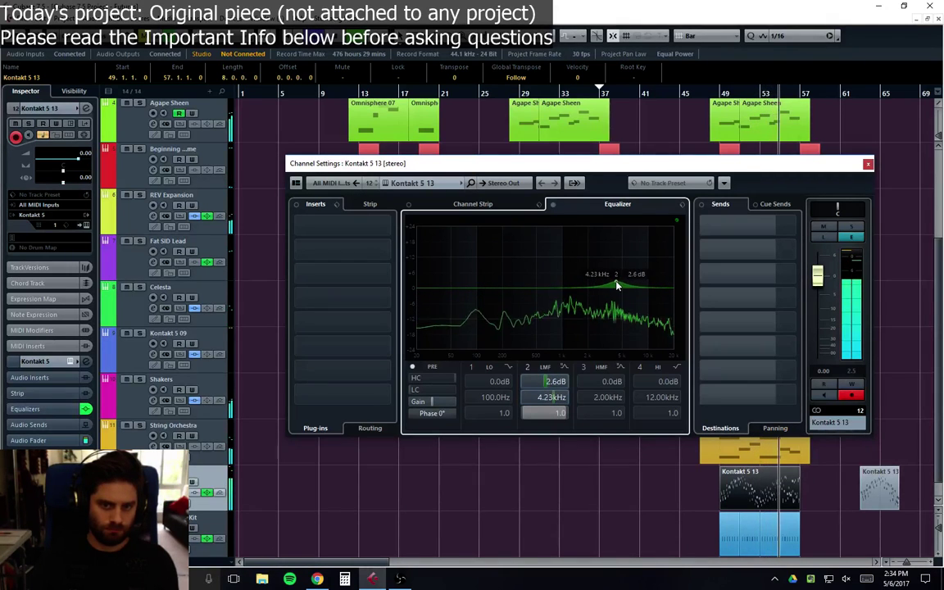
{"action": "left_click", "coordinate": [320, 222]}
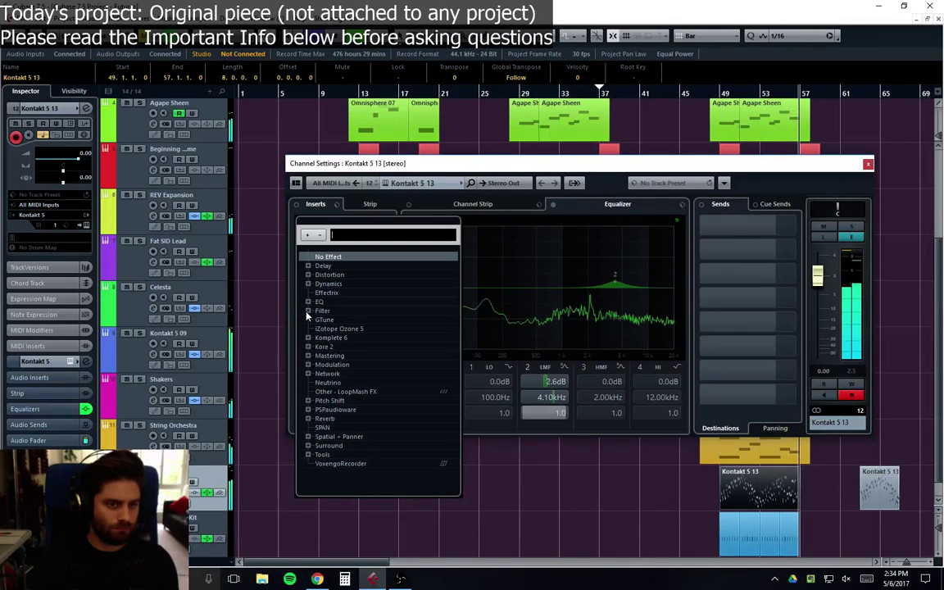
{"action": "left_click", "coordinate": [309, 311]}
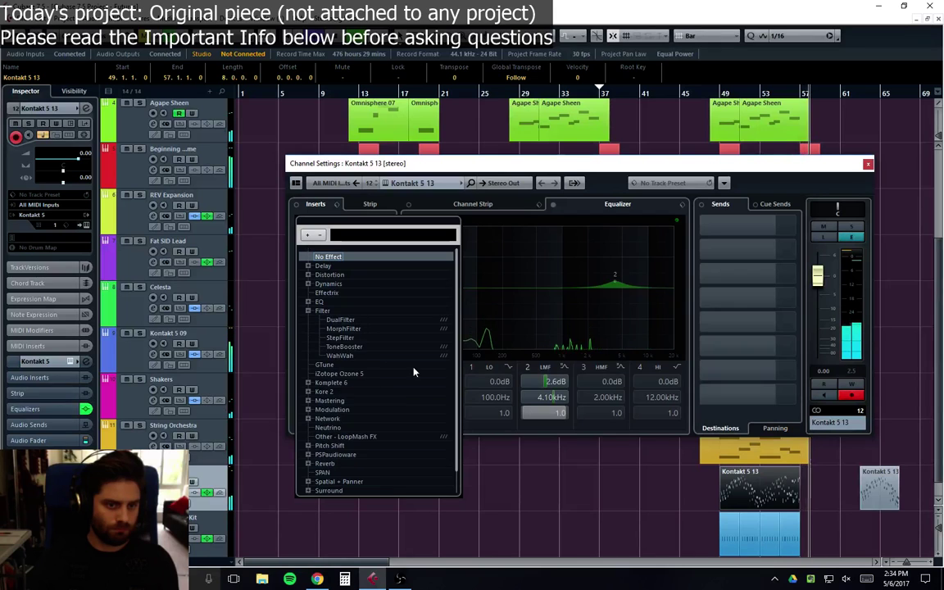
{"action": "left_click", "coordinate": [337, 320]}
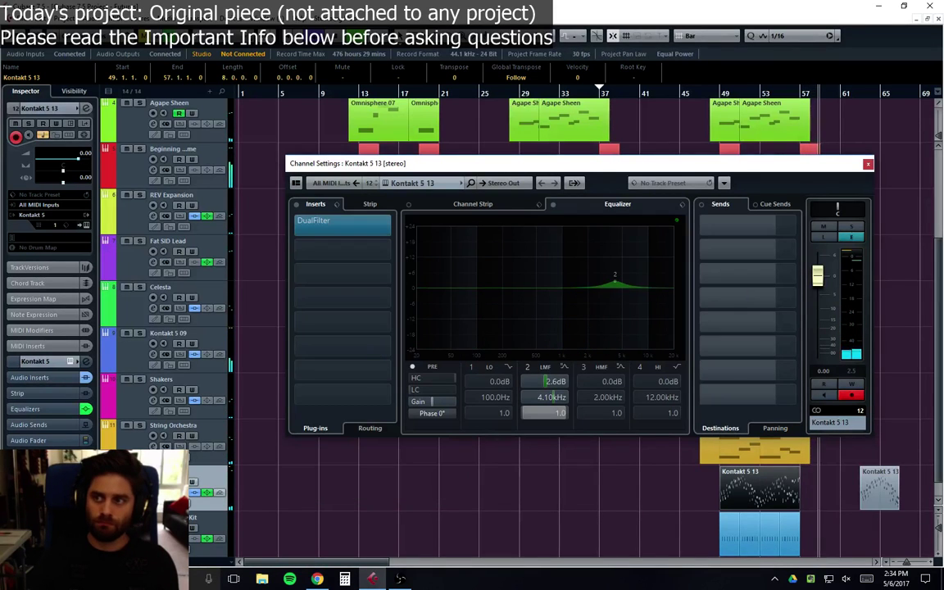
{"action": "left_click_drag", "start_coordinate": [680, 287], "coordinate": [428, 332]}
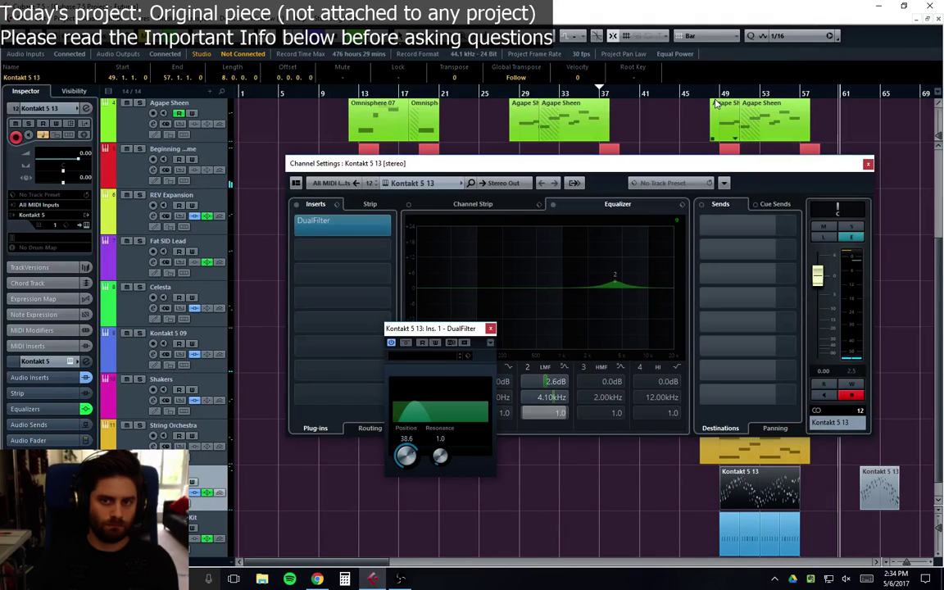
{"action": "key", "text": "space"}
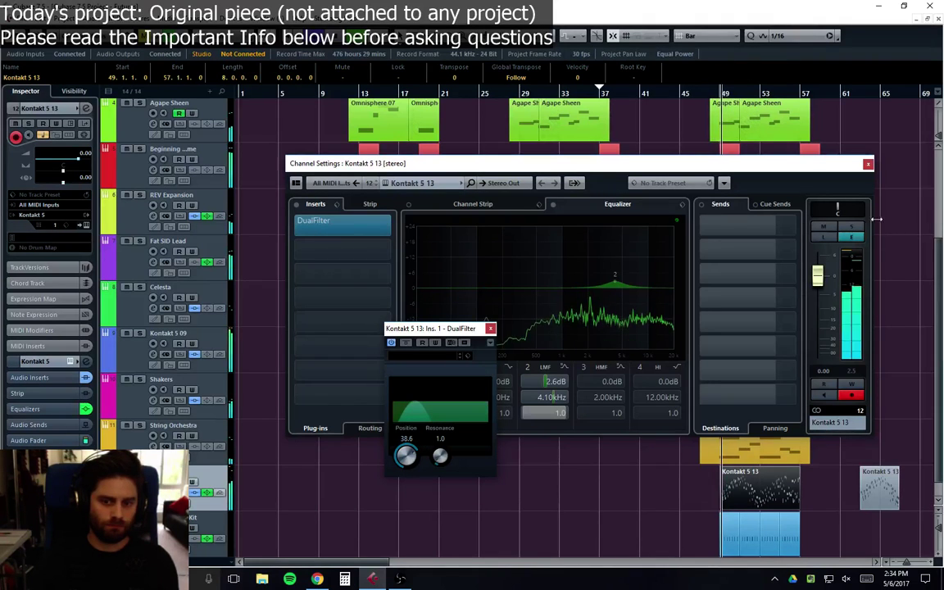
{"action": "left_click", "coordinate": [489, 328]}
Step: Add REVerence as the second insert on Kontakt 5 13, using the French Stone Chapel A (SR) preset with a mix of 22
{"action": "left_click", "coordinate": [341, 245]}
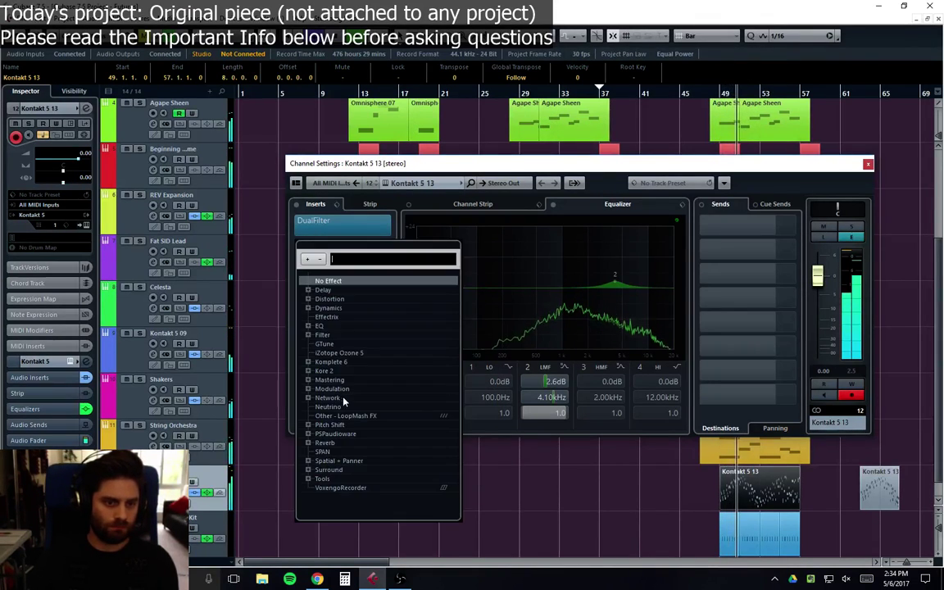
{"action": "left_click", "coordinate": [308, 443]}
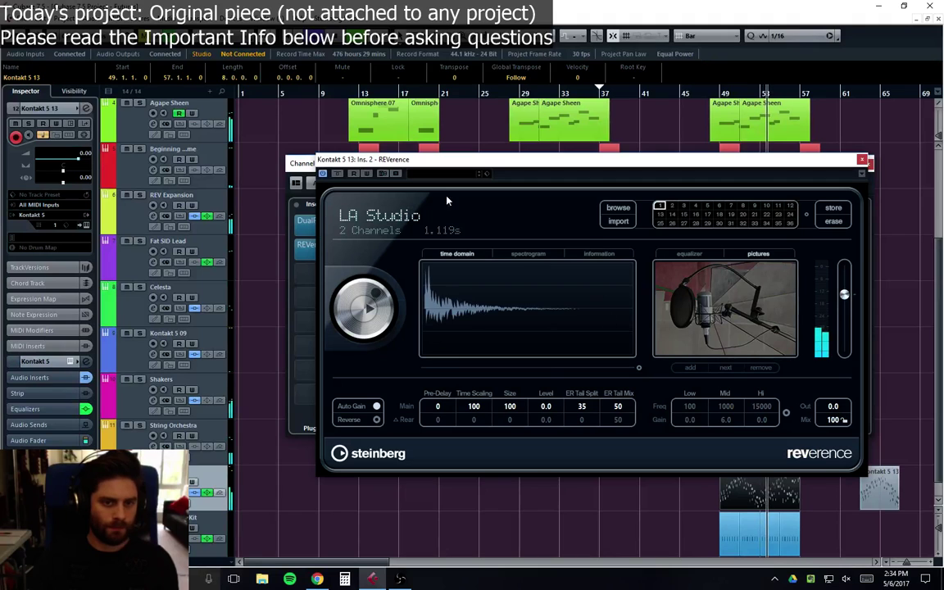
{"action": "left_click", "coordinate": [458, 173]}
{"action": "double_click", "coordinate": [467, 312]}
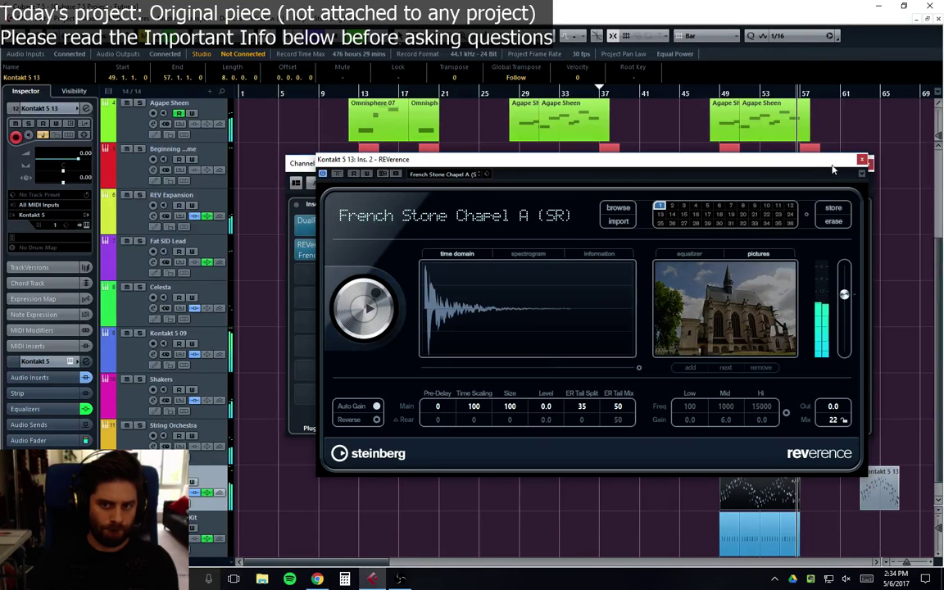
{"action": "left_click", "coordinate": [863, 161]}
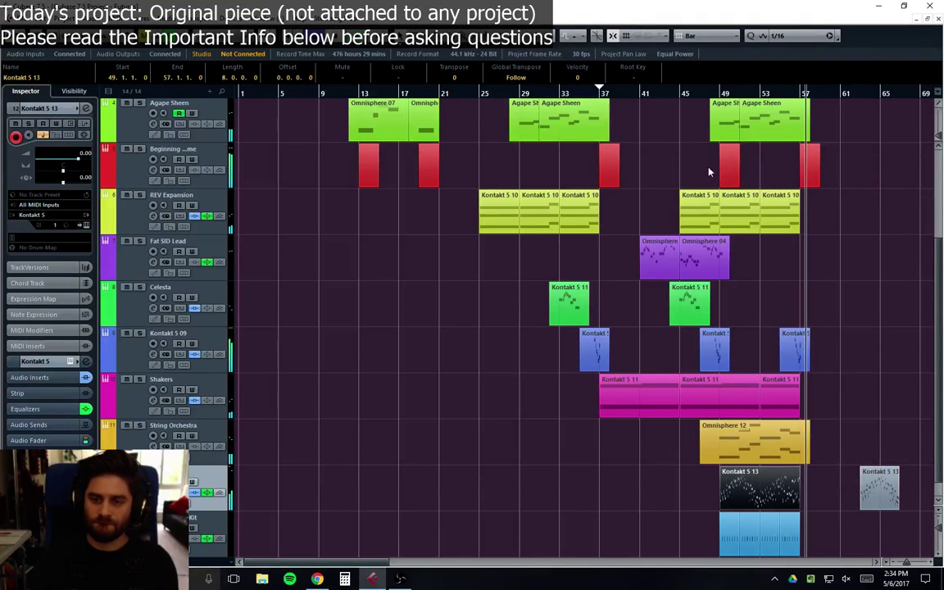
Step: Listen to the arrangement from bar 49 and again from bar 33
{"action": "left_click", "coordinate": [687, 96]}
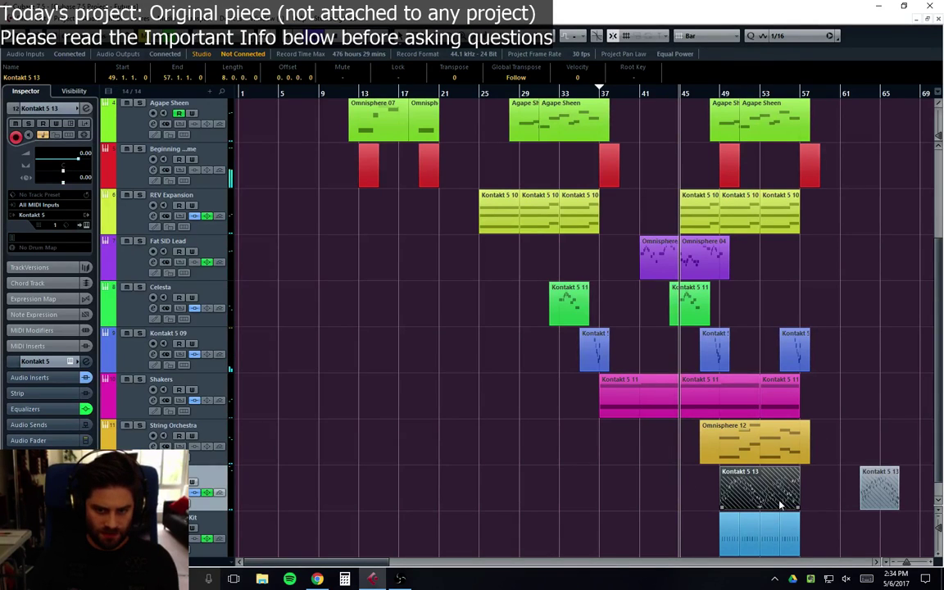
{"action": "left_click", "coordinate": [724, 88]}
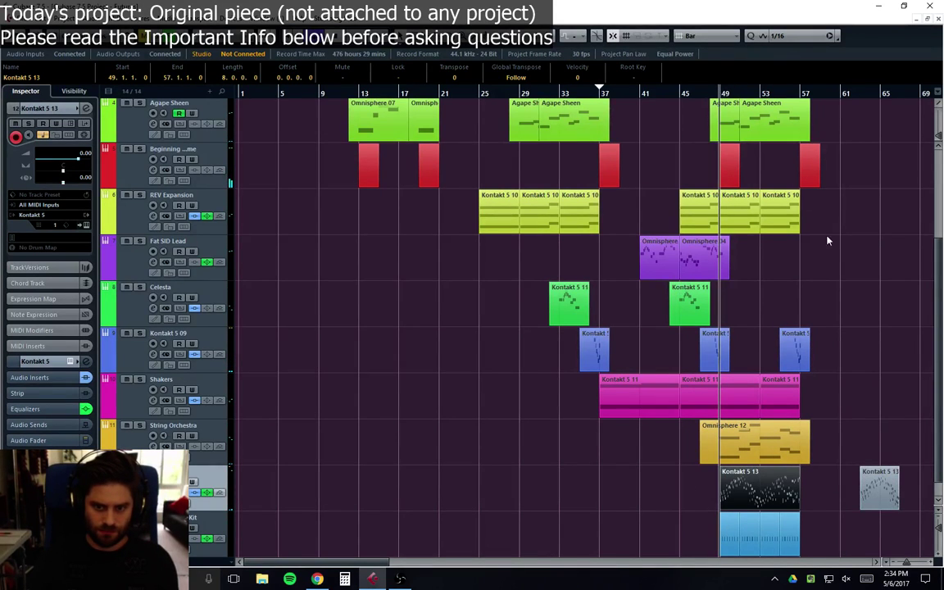
{"action": "key", "text": "space"}
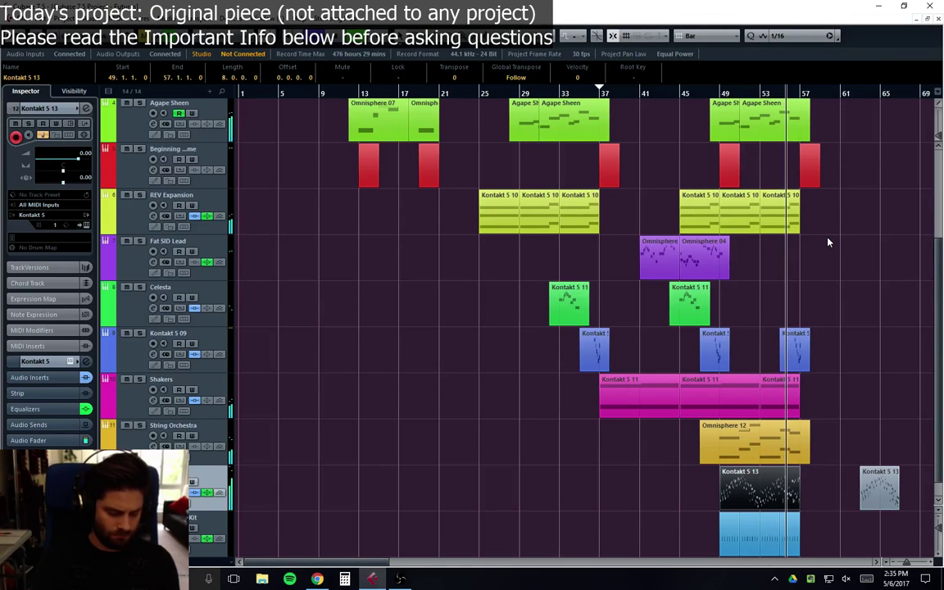
{"action": "left_click", "coordinate": [769, 487]}
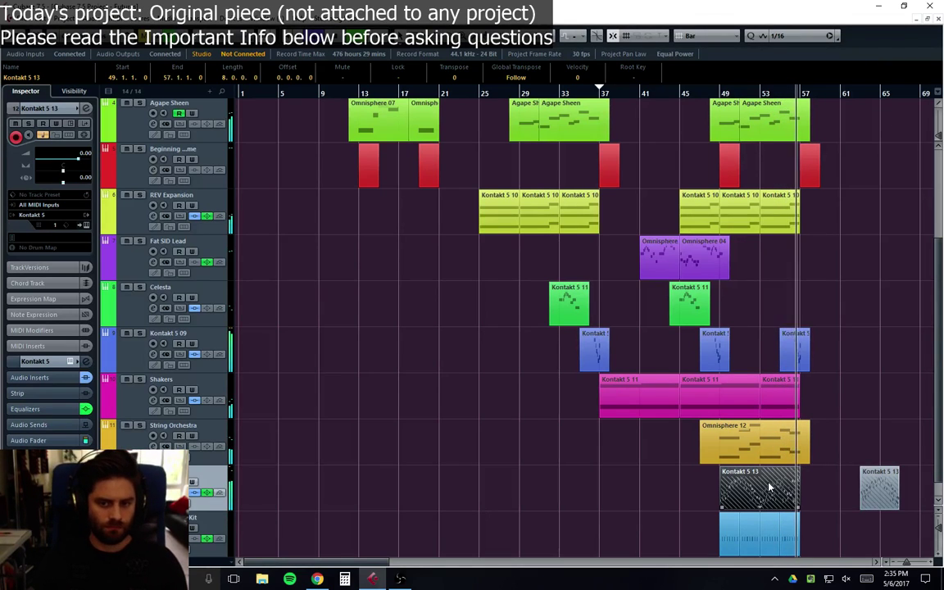
{"action": "left_click", "coordinate": [769, 487]}
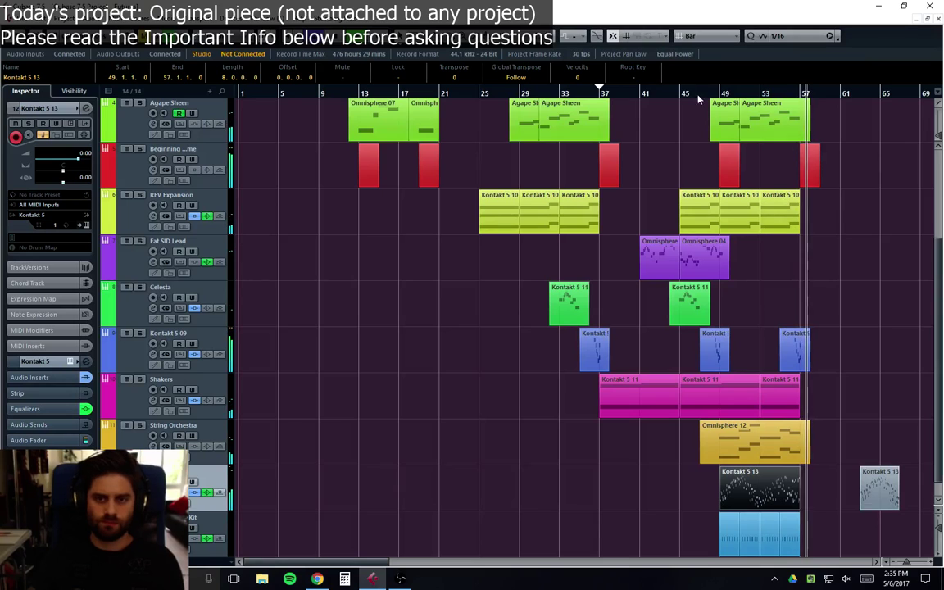
{"action": "left_click", "coordinate": [562, 93]}
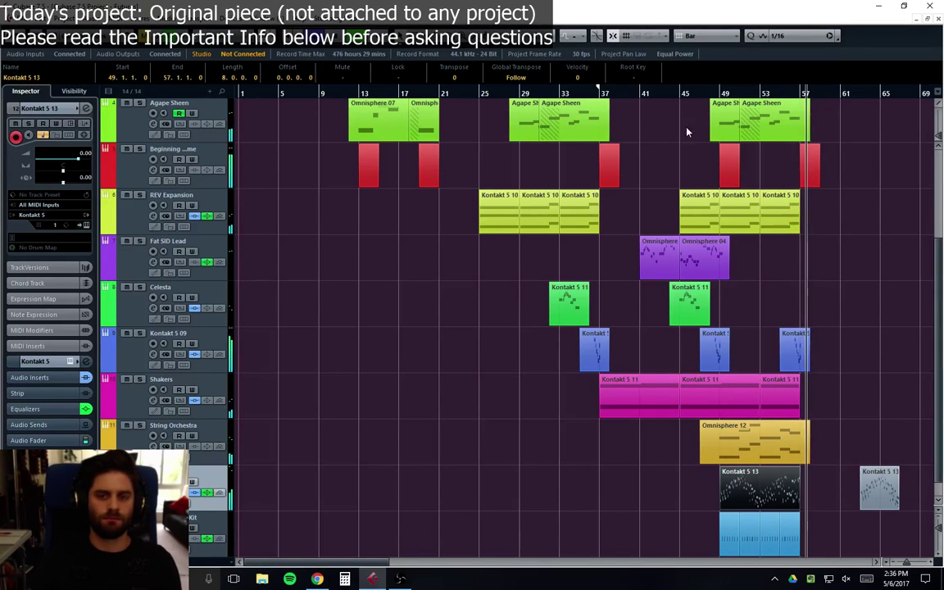
Step: During playback from bar 37, try a 1.7 dB boost at 1.01 kHz on Shakers, bypass it, and raise the channel volume to 0.35
{"action": "left_click", "coordinate": [729, 173]}
{"action": "left_click", "coordinate": [600, 288]}
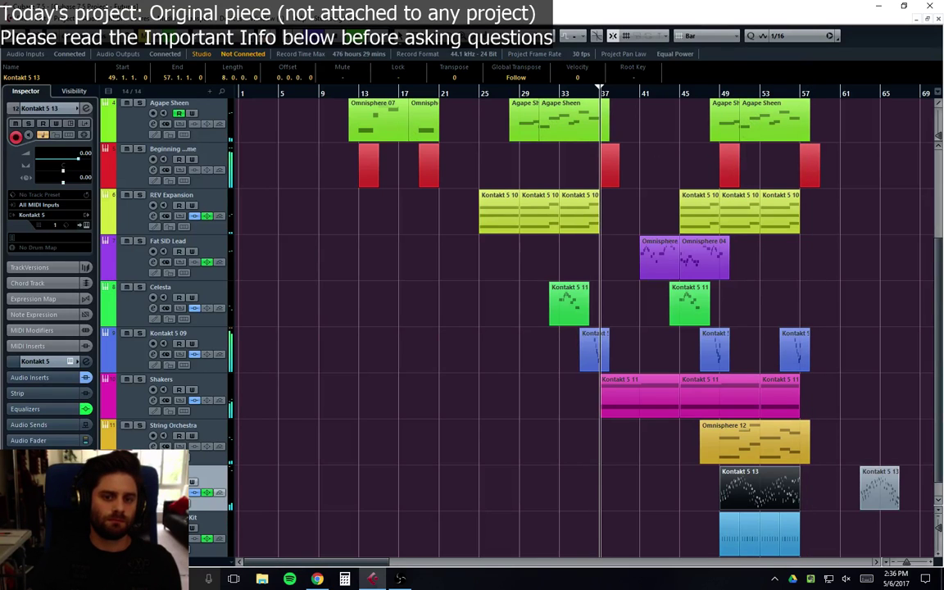
{"action": "left_click", "coordinate": [153, 400]}
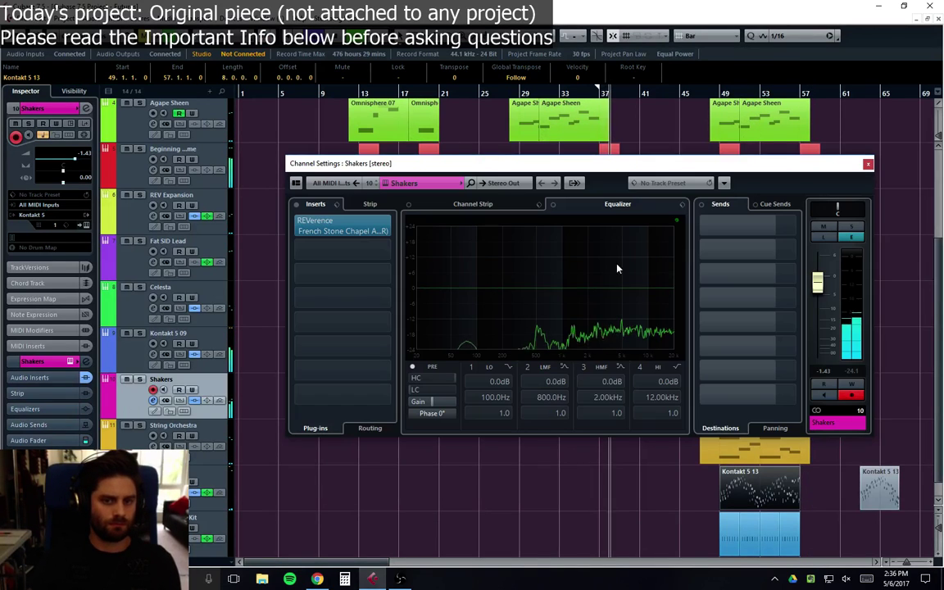
{"action": "left_click_drag", "start_coordinate": [616, 270], "coordinate": [562, 284]}
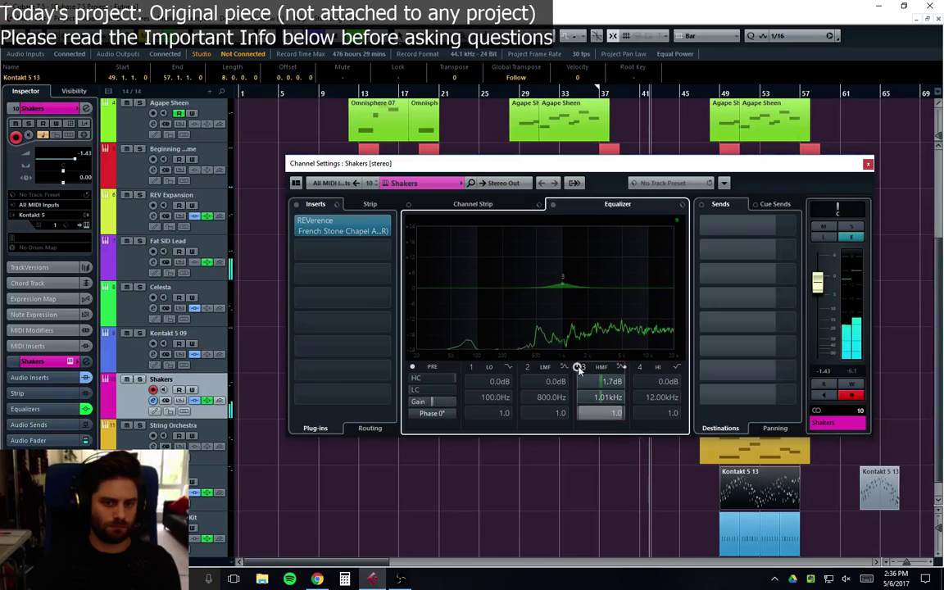
{"action": "left_click", "coordinate": [583, 366]}
{"action": "left_click_drag", "start_coordinate": [817, 280], "coordinate": [834, 270]}
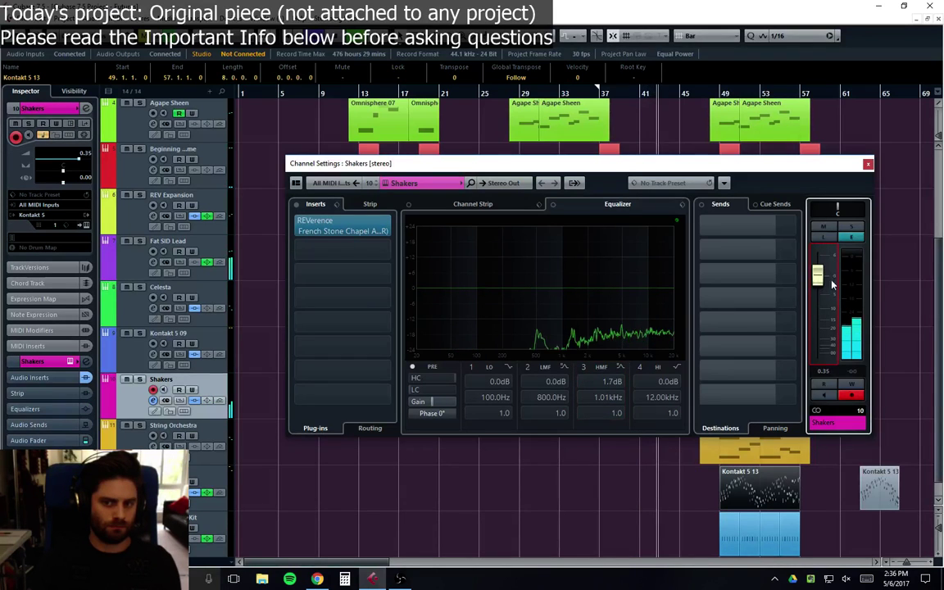
{"action": "left_click", "coordinate": [867, 164]}
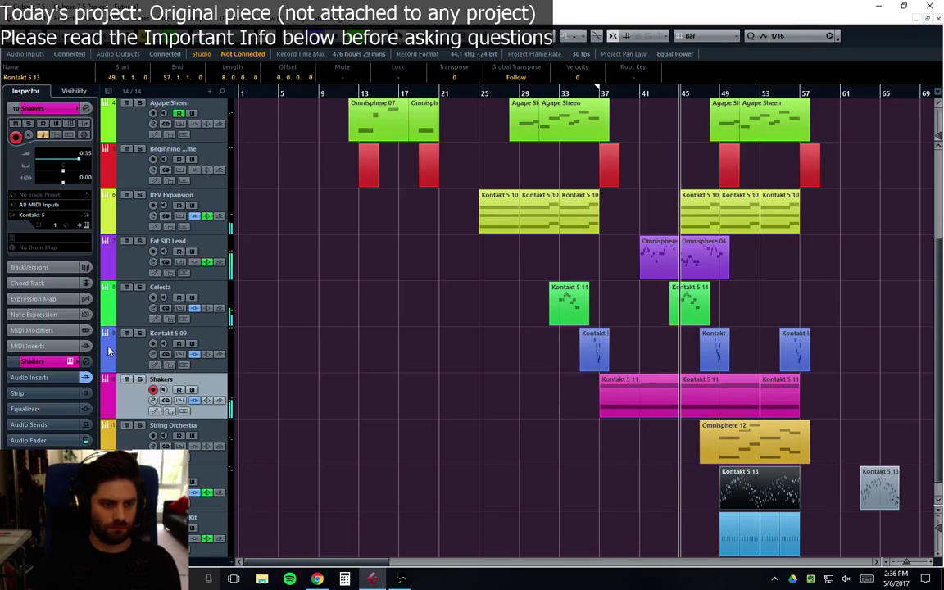
Step: Record an additional part on the Kontakt 5 09 track from bar 39 to bar 42 and open the recorded event in the note editor
{"action": "left_click", "coordinate": [148, 362]}
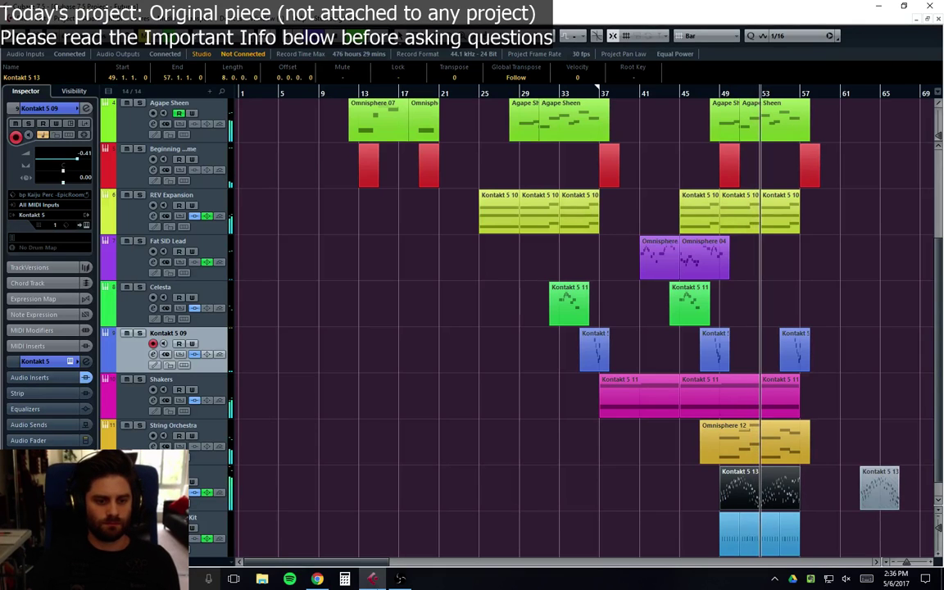
{"action": "left_click_drag", "start_coordinate": [271, 562], "coordinate": [308, 563]}
{"action": "scroll", "coordinate": [665, 243], "scroll_direction": "up", "scroll_amount": 4}
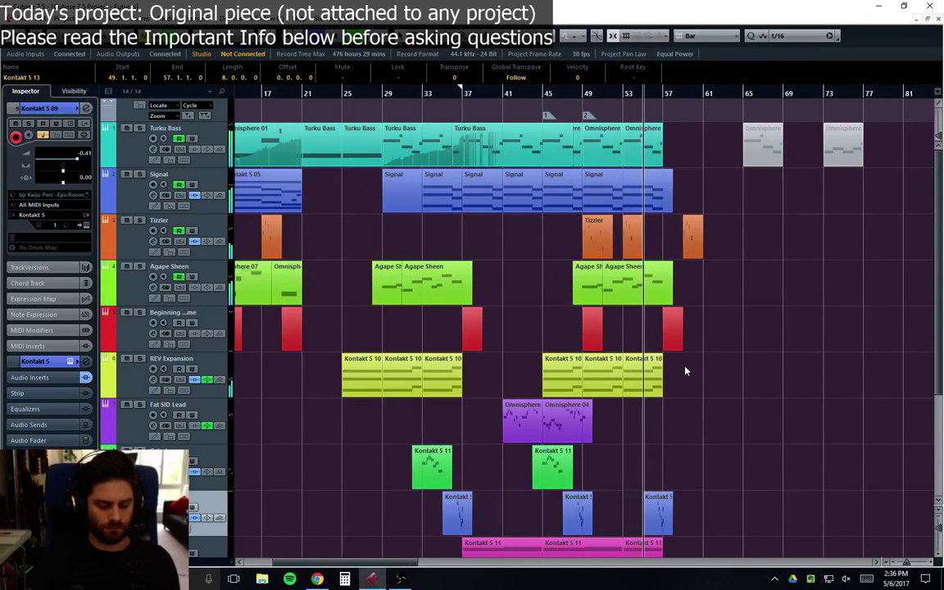
{"action": "scroll", "coordinate": [737, 394], "scroll_direction": "down", "scroll_amount": 4}
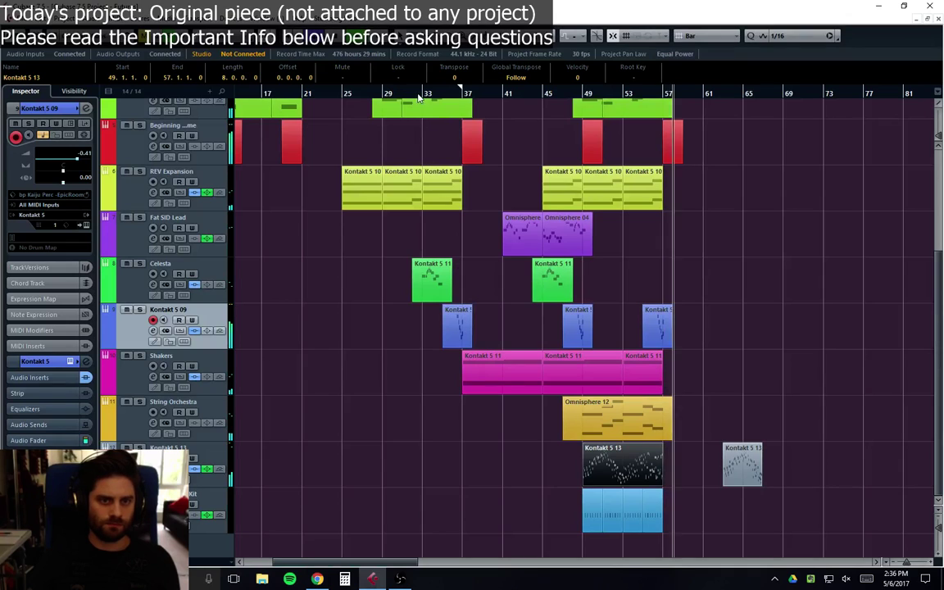
{"action": "left_click", "coordinate": [425, 155]}
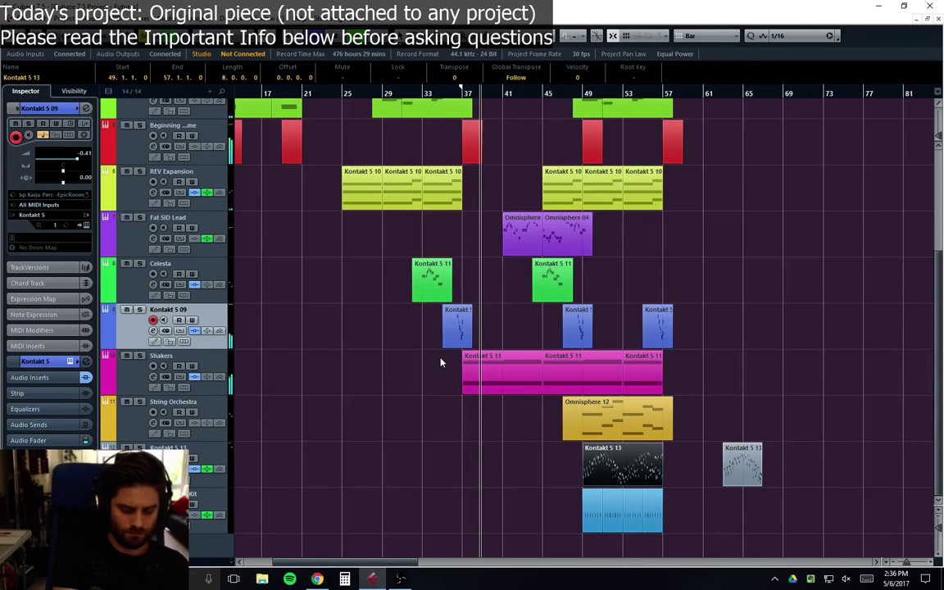
{"action": "key", "text": "KP_Multiply"}
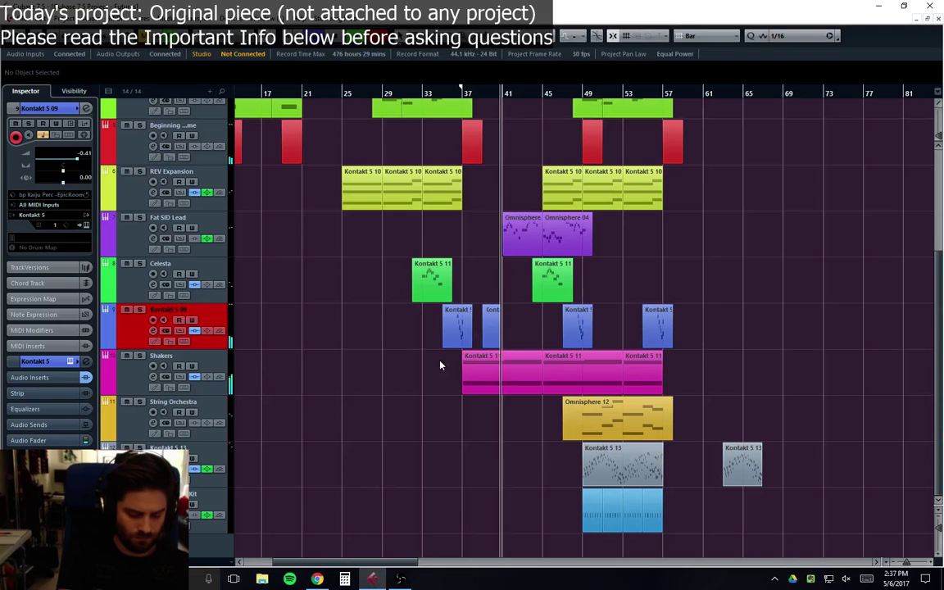
{"action": "key", "text": "KP_Multiply"}
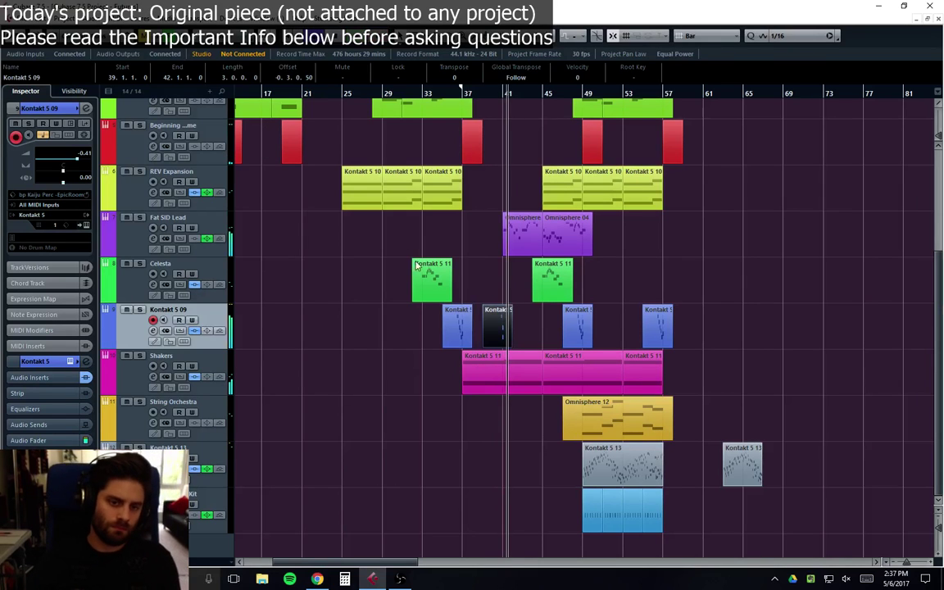
{"action": "double_click", "coordinate": [495, 338]}
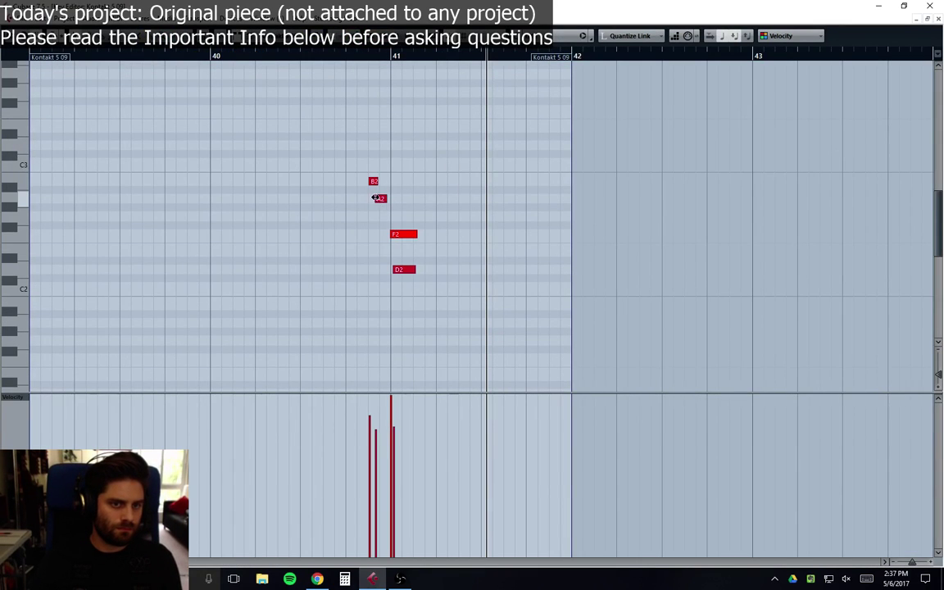
Step: Shift the A2 note slightly later so it ends at bar 41, and play back from bar 40
{"action": "left_click_drag", "start_coordinate": [380, 201], "coordinate": [386, 196]}
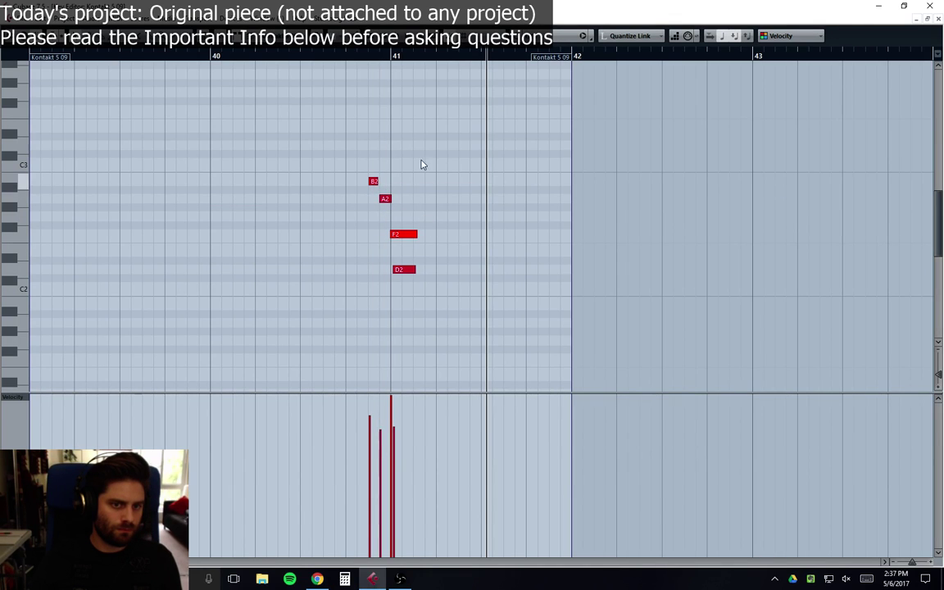
{"action": "left_click", "coordinate": [212, 59]}
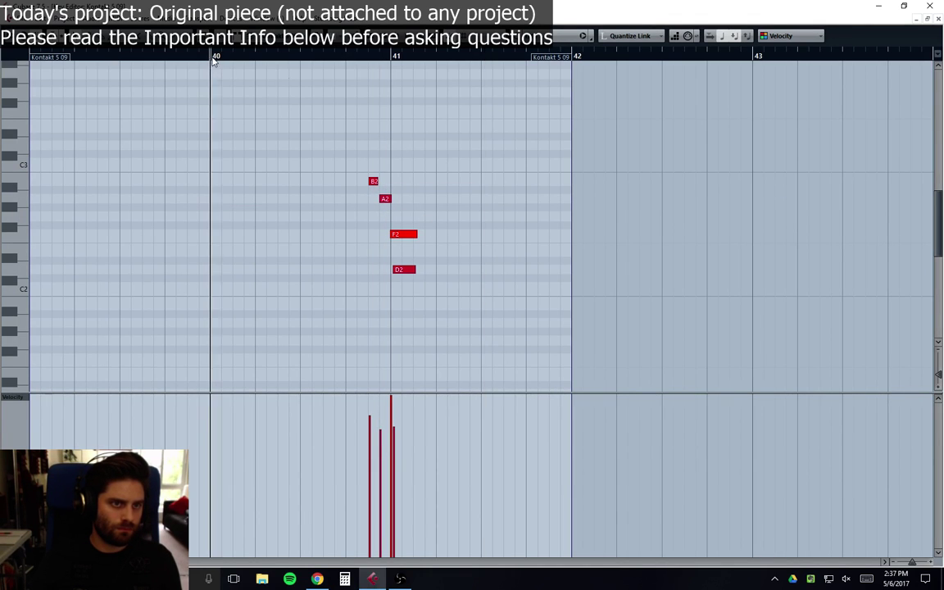
{"action": "key", "text": "space"}
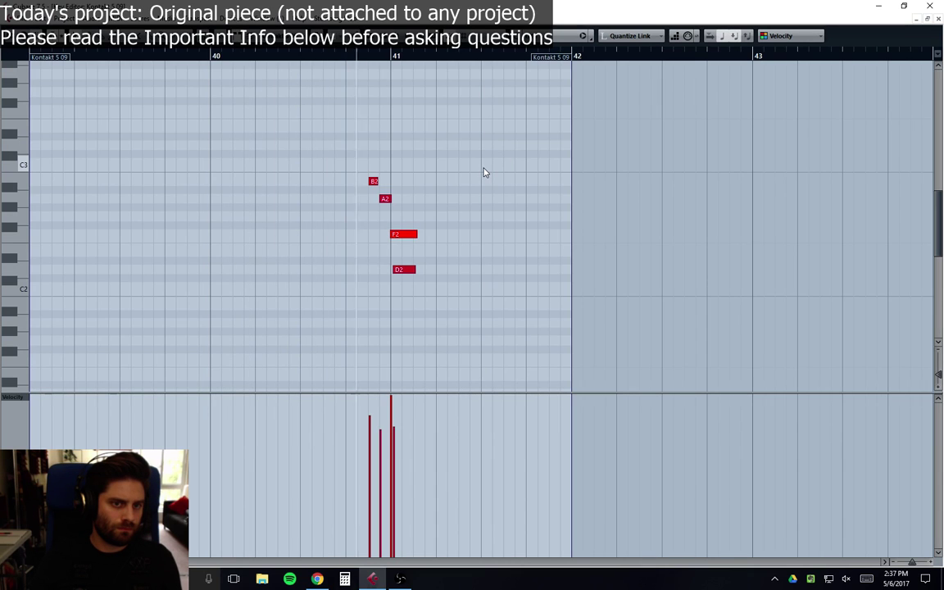
Step: Nudge the F2 and D2 notes slightly later and reshape the hit velocities into a rising ramp toward bar 41
{"action": "left_click_drag", "start_coordinate": [457, 216], "coordinate": [402, 236]}
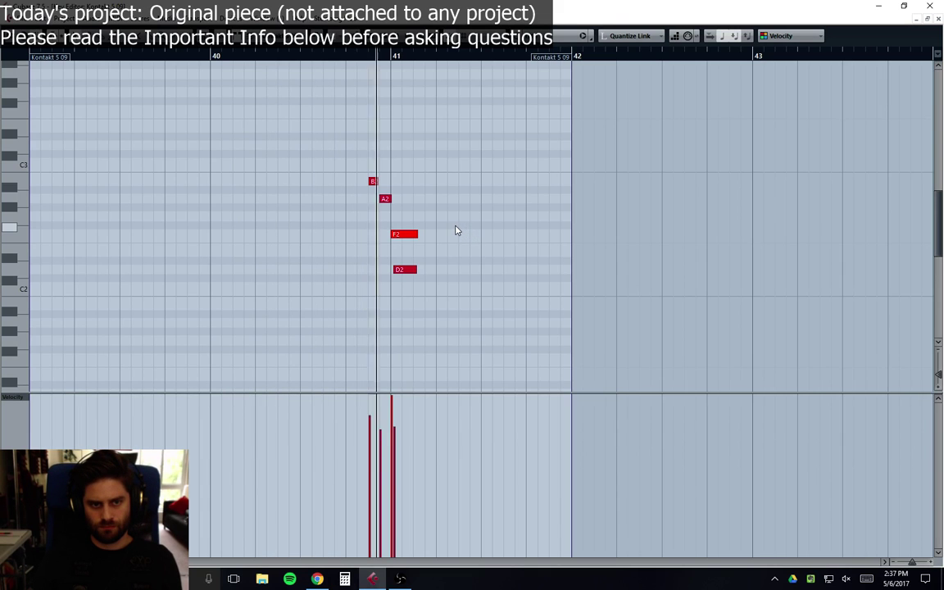
{"action": "mouse_move", "coordinate": [348, 453]}
{"action": "left_mouse_down"}
{"action": "mouse_move", "coordinate": [370, 416]}
{"action": "mouse_move", "coordinate": [386, 432]}
{"action": "mouse_move", "coordinate": [401, 422]}
{"action": "mouse_move", "coordinate": [402, 398]}
{"action": "mouse_move", "coordinate": [368, 410]}
{"action": "mouse_move", "coordinate": [380, 432]}
{"action": "mouse_move", "coordinate": [370, 419]}
{"action": "mouse_move", "coordinate": [385, 410]}
{"action": "mouse_move", "coordinate": [386, 406]}
{"action": "left_mouse_up"}
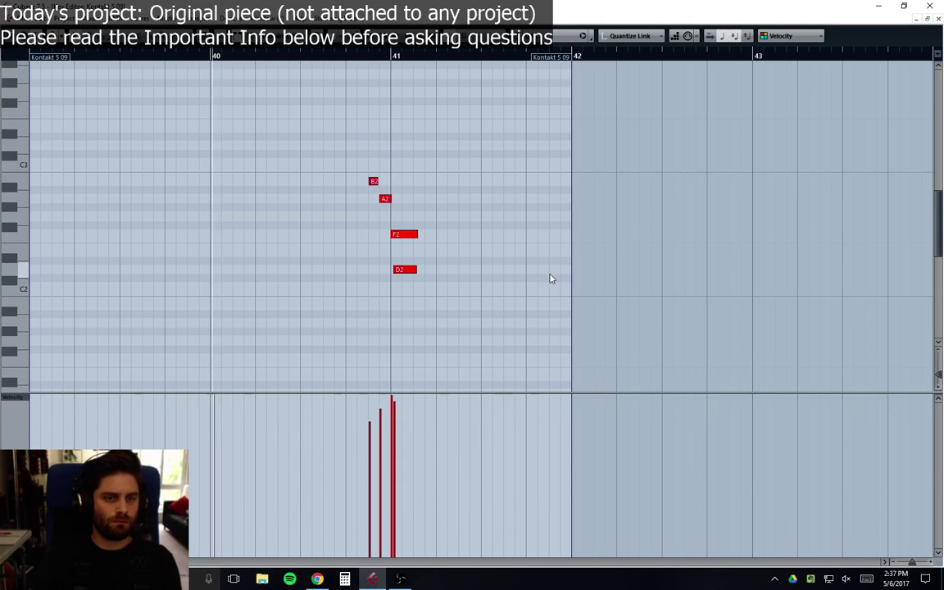
{"action": "key", "text": "space"}
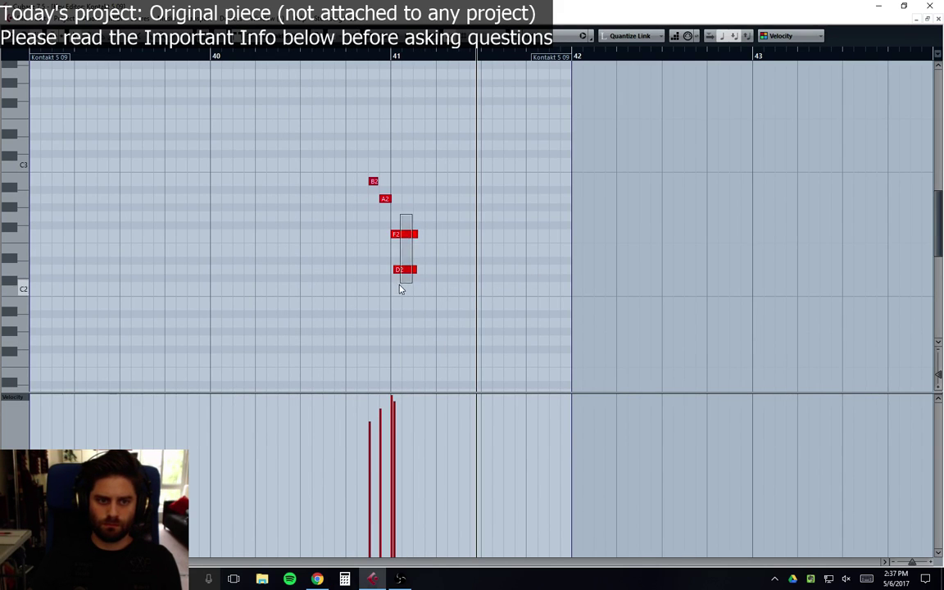
Step: Nudge the B2 note slightly earlier onto the grid line halfway through beat 4 of bar 40
{"action": "key", "text": "h"}
{"action": "key", "text": "h"}
{"action": "key", "text": "h"}
{"action": "key", "text": "h"}
{"action": "key", "text": "h"}
{"action": "key", "text": "h"}
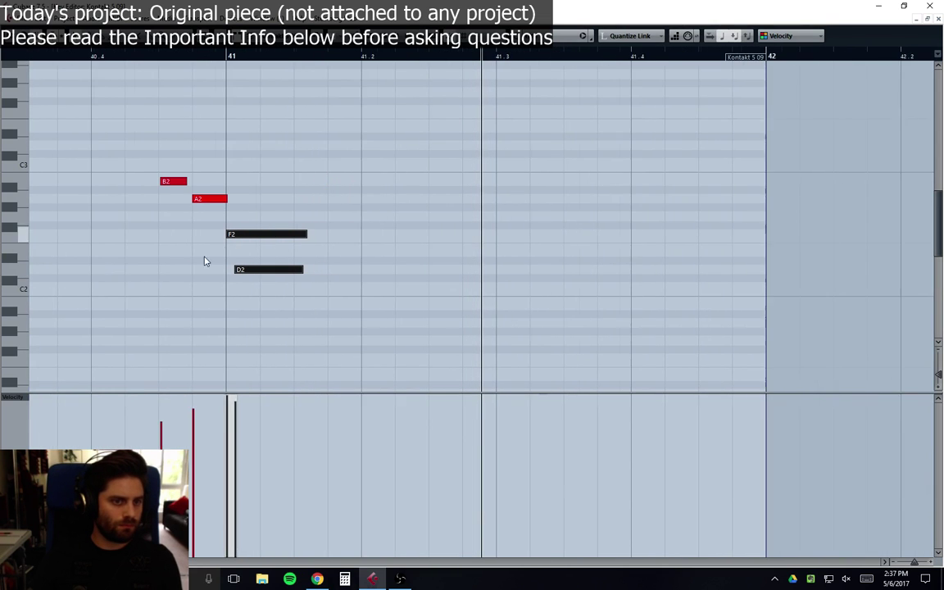
{"action": "scroll", "coordinate": [484, 221], "scroll_direction": "left", "scroll_amount": 7}
{"action": "scroll", "coordinate": [484, 221], "scroll_direction": "right", "scroll_amount": 3}
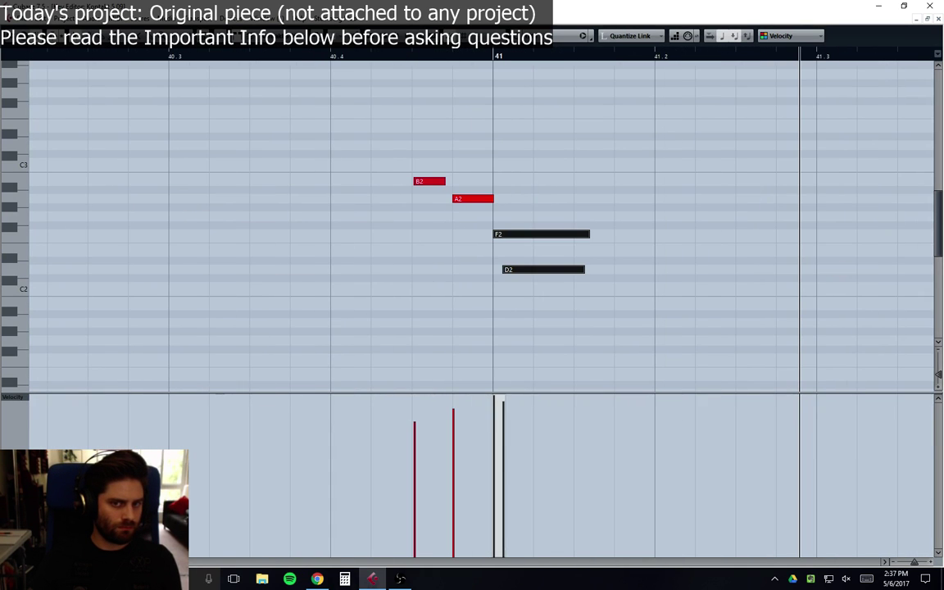
{"action": "key", "text": "ctrl+a"}
{"action": "left_click", "coordinate": [426, 182], "text": "shift"}
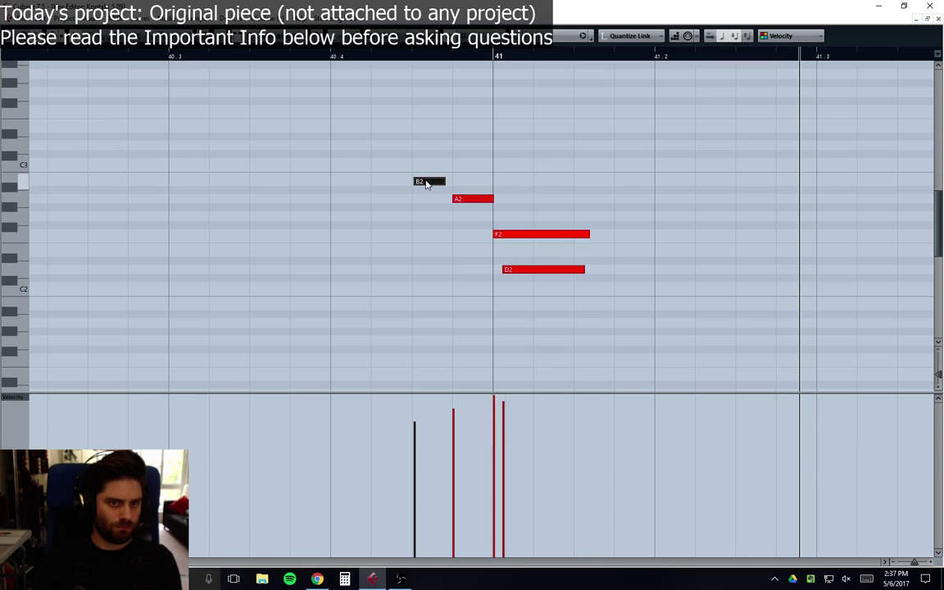
{"action": "left_click_drag", "start_coordinate": [425, 183], "coordinate": [426, 185]}
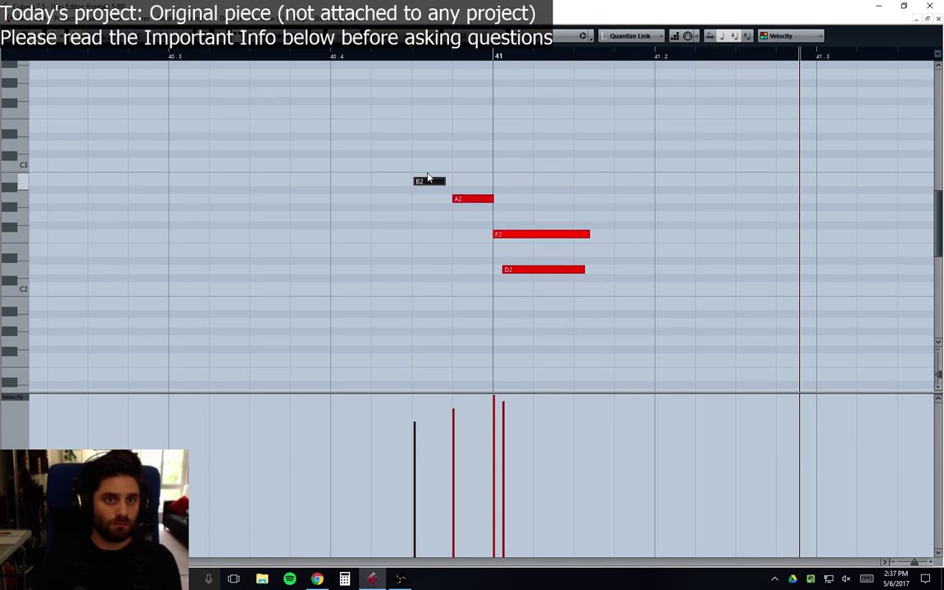
{"action": "left_click_drag", "start_coordinate": [423, 184], "coordinate": [424, 185]}
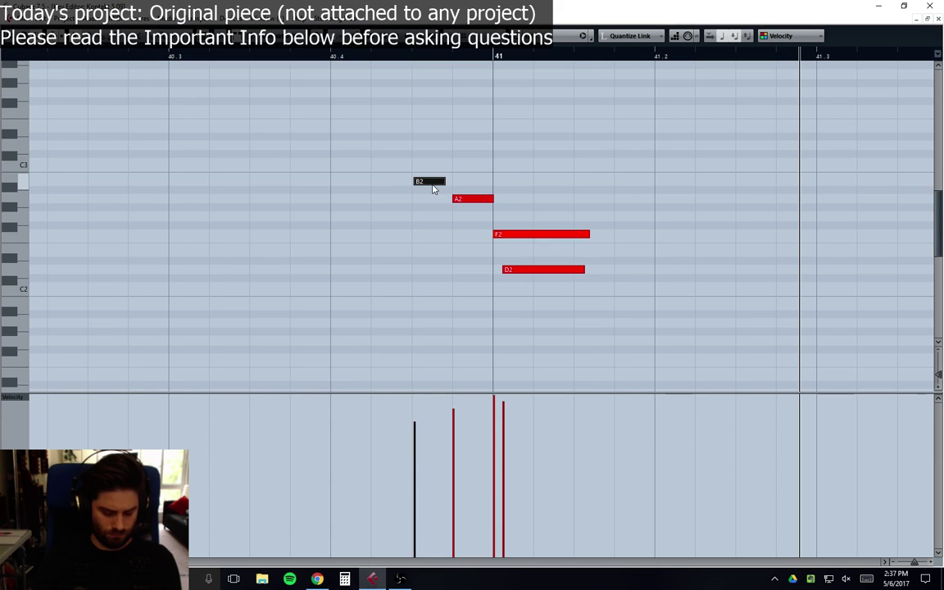
{"action": "key", "text": "h"}
{"action": "scroll", "coordinate": [483, 221], "scroll_direction": "left", "scroll_amount": 5}
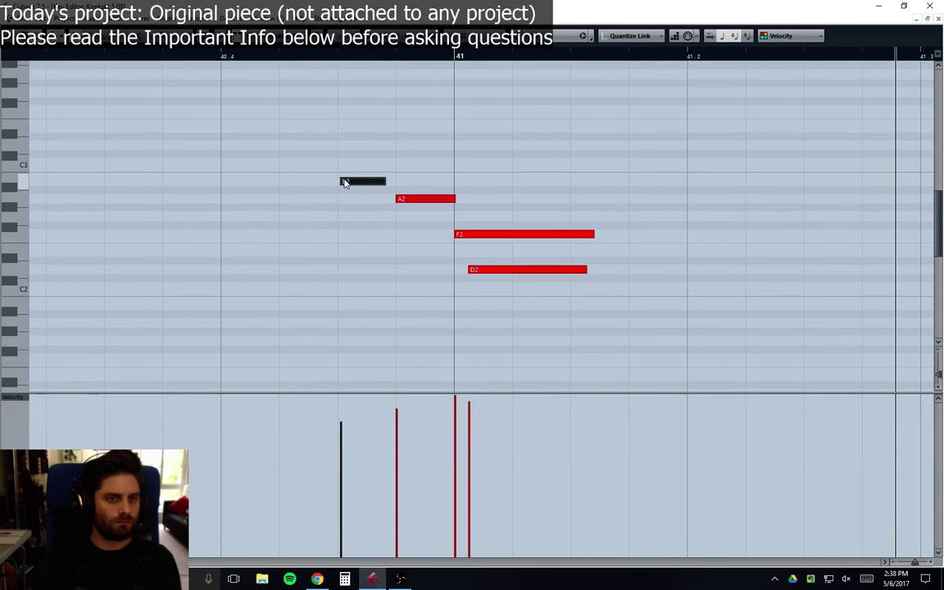
{"action": "left_click_drag", "start_coordinate": [344, 183], "coordinate": [342, 181]}
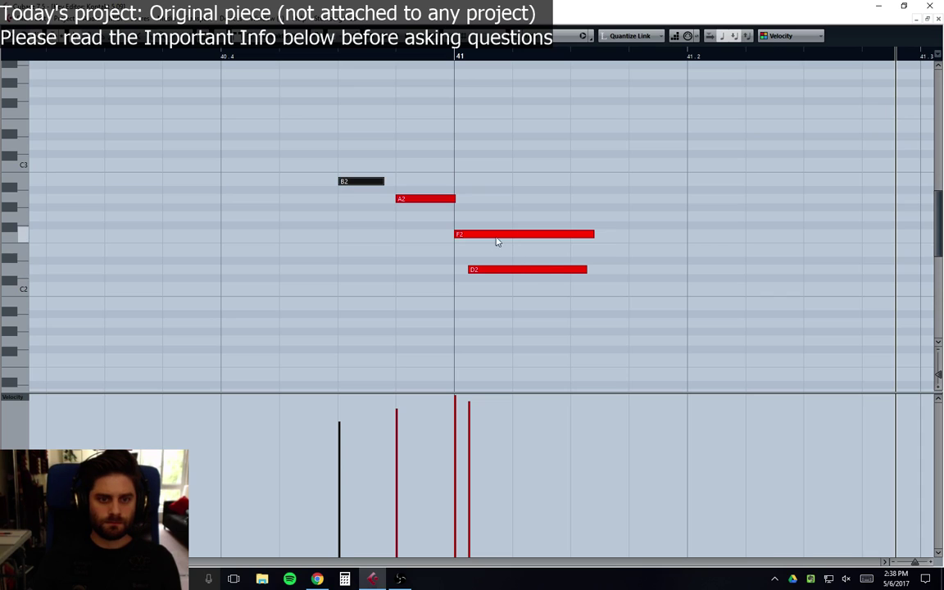
Step: Nudge the D2 and F2 notes at bar 41 slightly earlier and play back the hits from bar 40
{"action": "left_click_drag", "start_coordinate": [483, 270], "coordinate": [485, 272]}
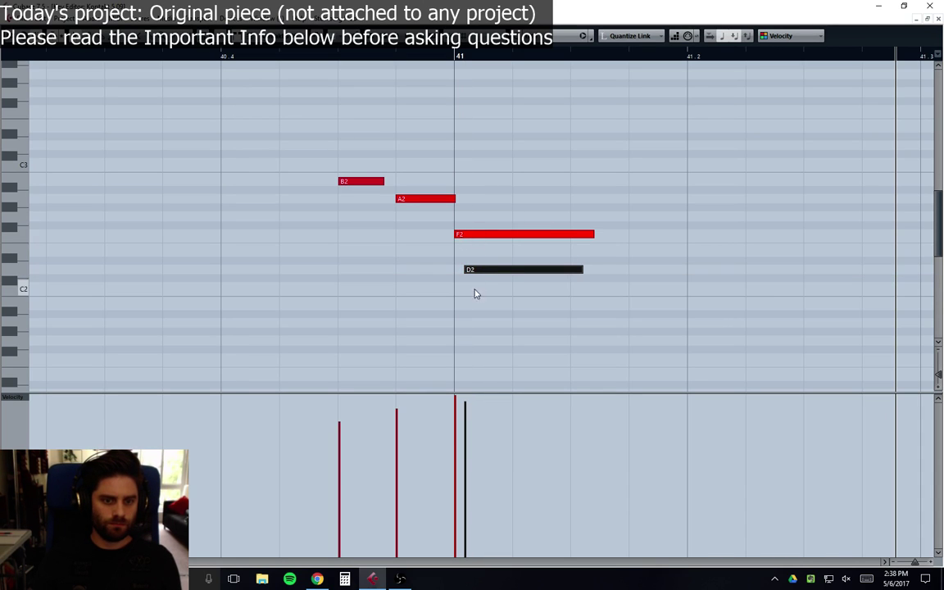
{"action": "left_click", "coordinate": [464, 235]}
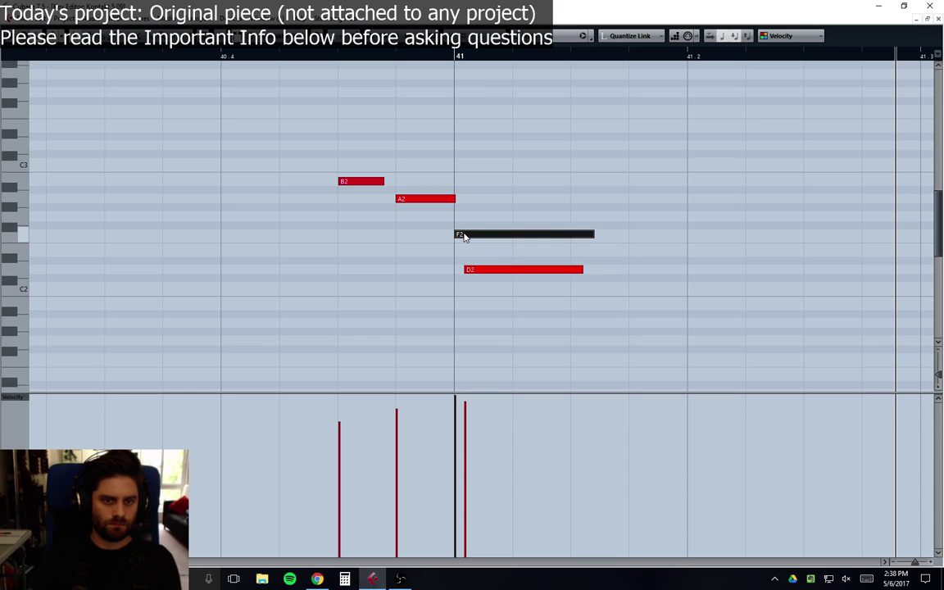
{"action": "left_click_drag", "start_coordinate": [464, 235], "coordinate": [465, 236]}
{"action": "key", "text": "g"}
{"action": "key", "text": "g"}
{"action": "key", "text": "g"}
{"action": "key", "text": "g"}
{"action": "key", "text": "g"}
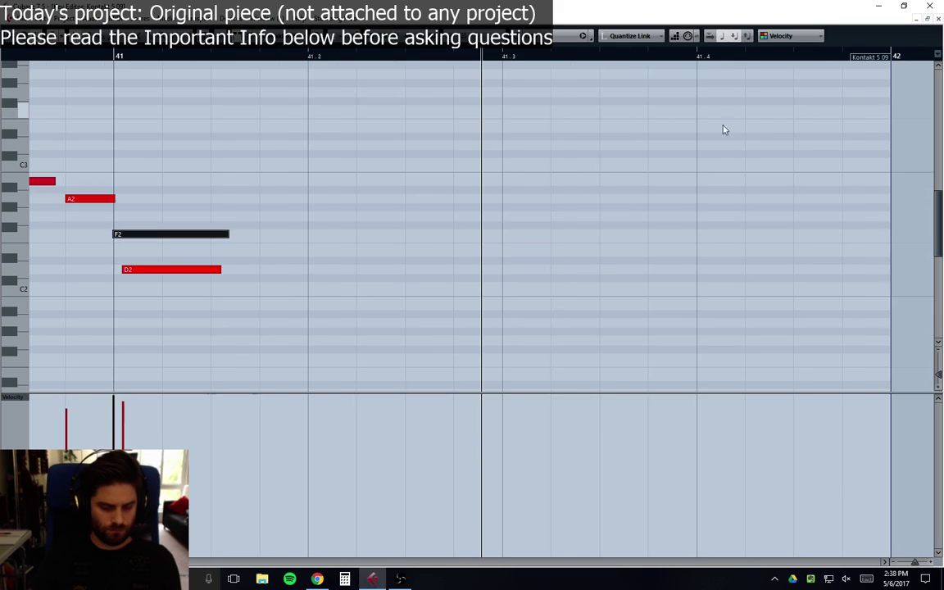
{"action": "left_click", "coordinate": [180, 59]}
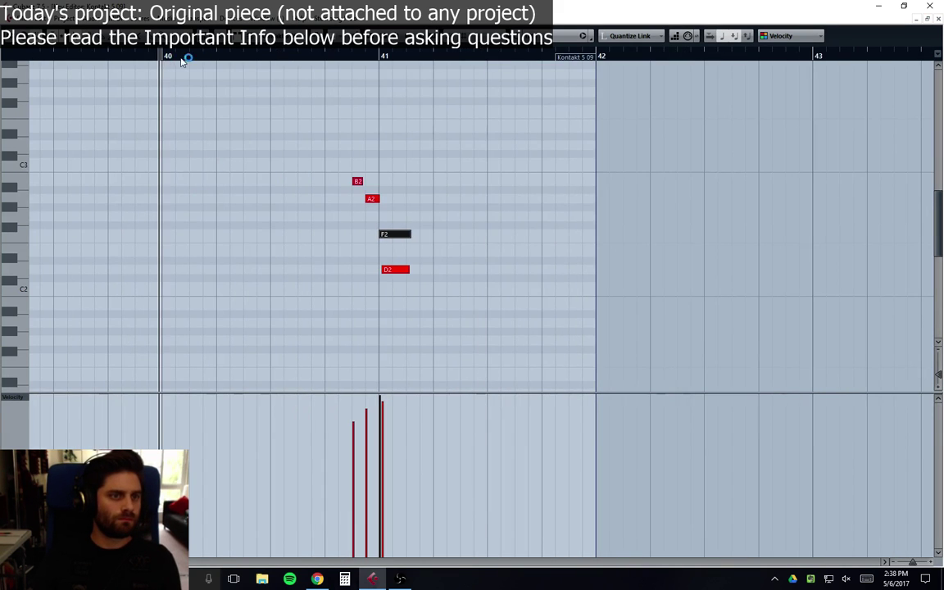
{"action": "left_click", "coordinate": [166, 58]}
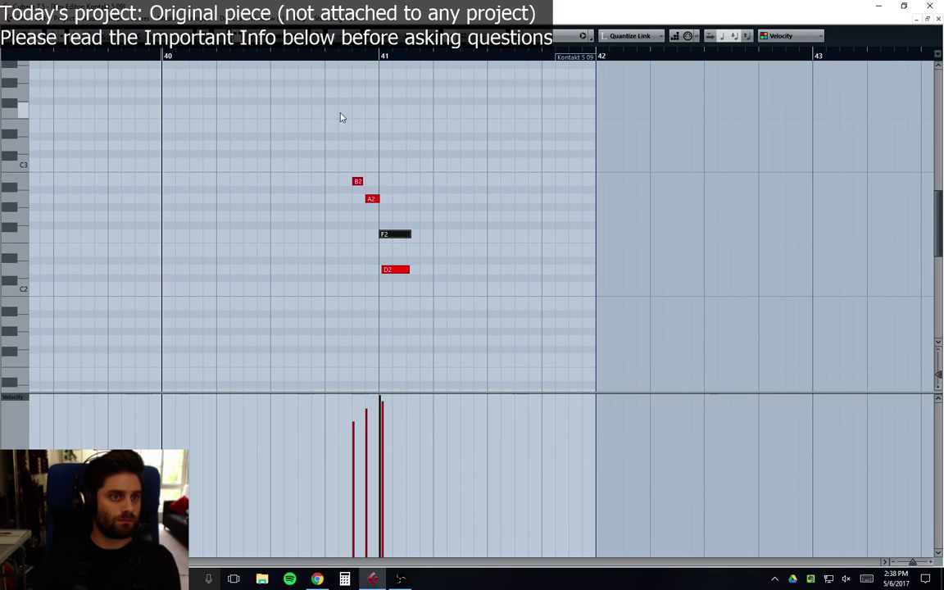
{"action": "key", "text": "space"}
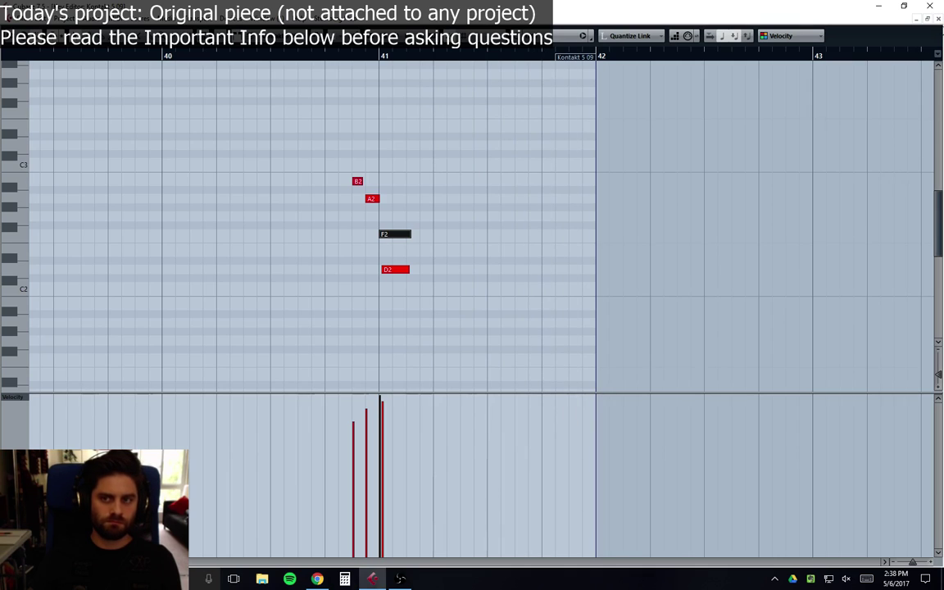
Step: Close the note editor and copy the Kontakt 5 09 event from bar 39 to bar 43
{"action": "left_click", "coordinate": [938, 18]}
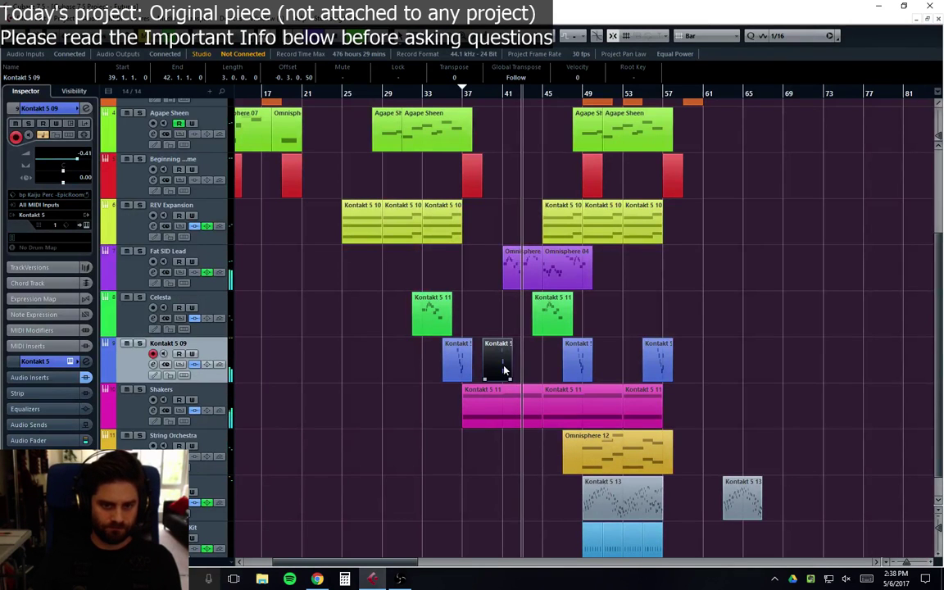
{"action": "left_click_drag", "start_coordinate": [510, 369], "coordinate": [548, 362]}
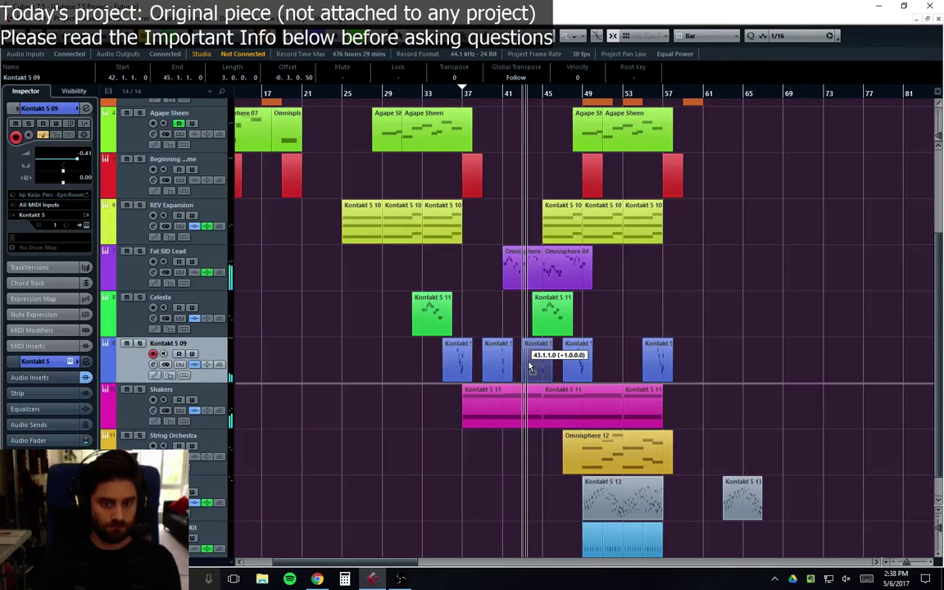
{"action": "left_click", "coordinate": [701, 320]}
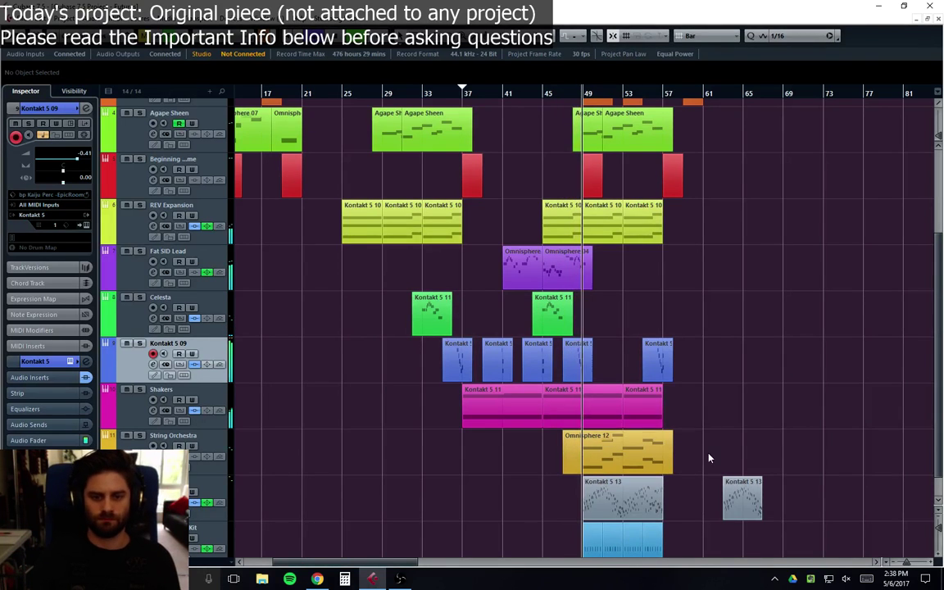
Step: Show the Shakers volume automation and add a step at bar 49 that raises the volume to 2.22
{"action": "left_click", "coordinate": [676, 496]}
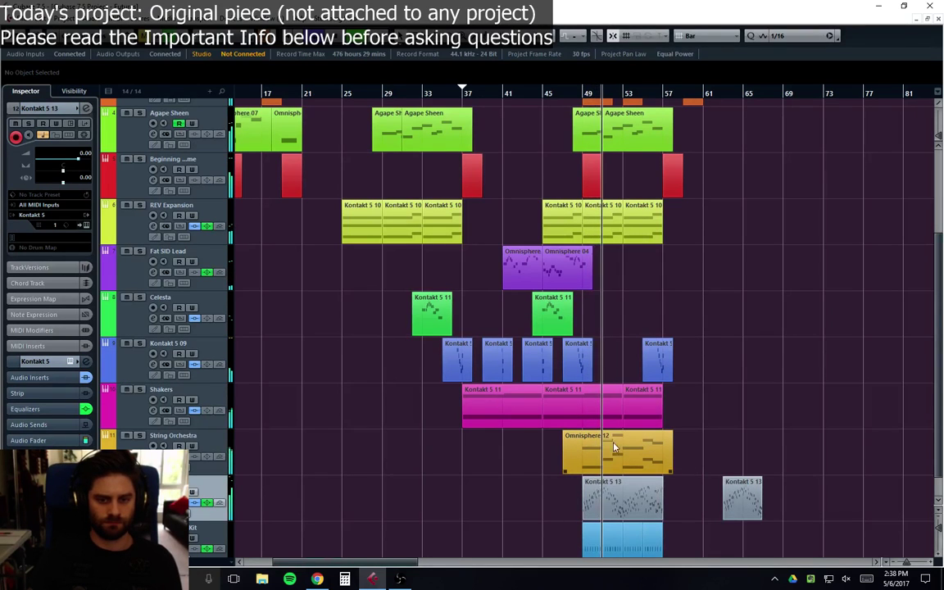
{"action": "left_click", "coordinate": [138, 415]}
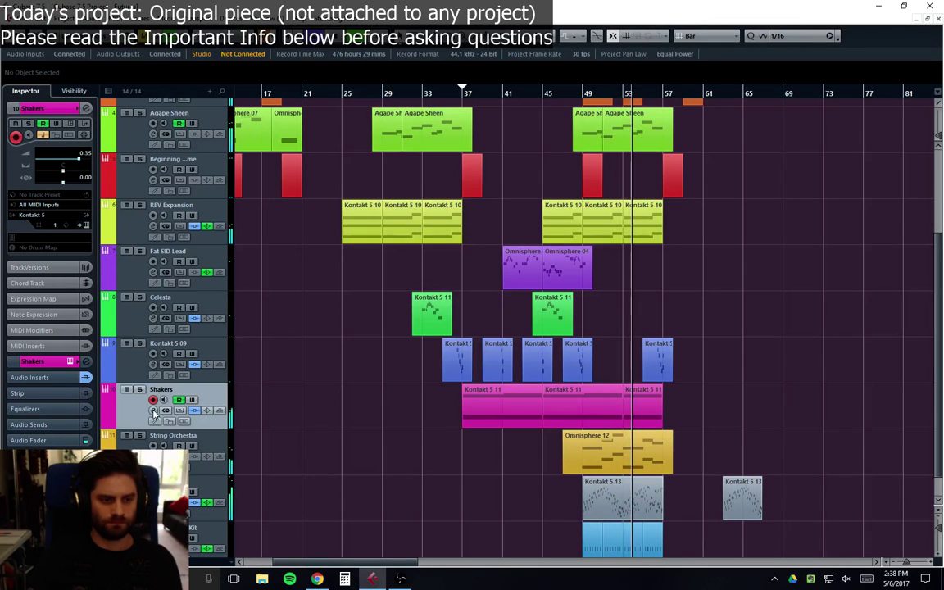
{"action": "left_click_drag", "start_coordinate": [114, 430], "coordinate": [106, 428]}
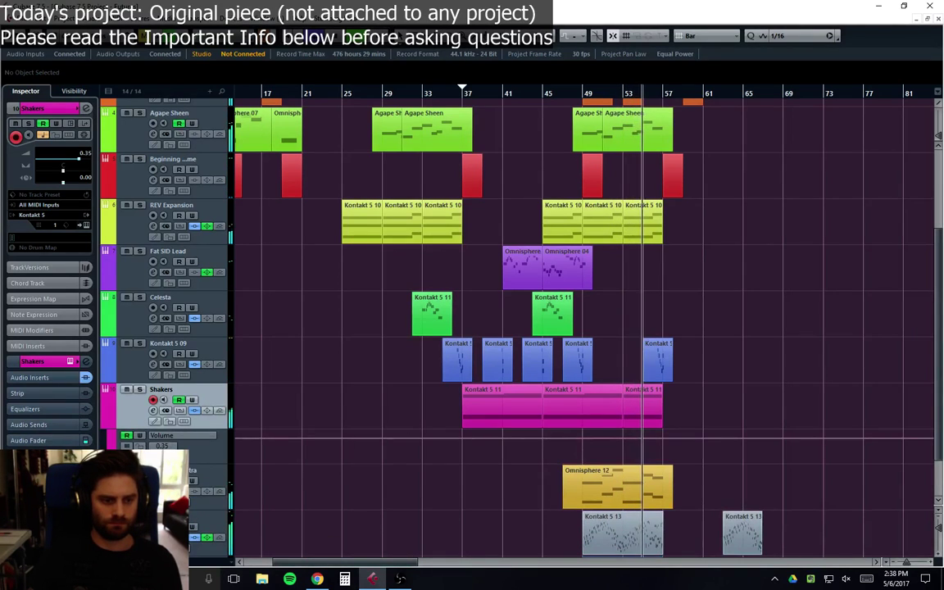
{"action": "left_click", "coordinate": [106, 424]}
{"action": "left_click_drag", "start_coordinate": [197, 520], "coordinate": [196, 531]}
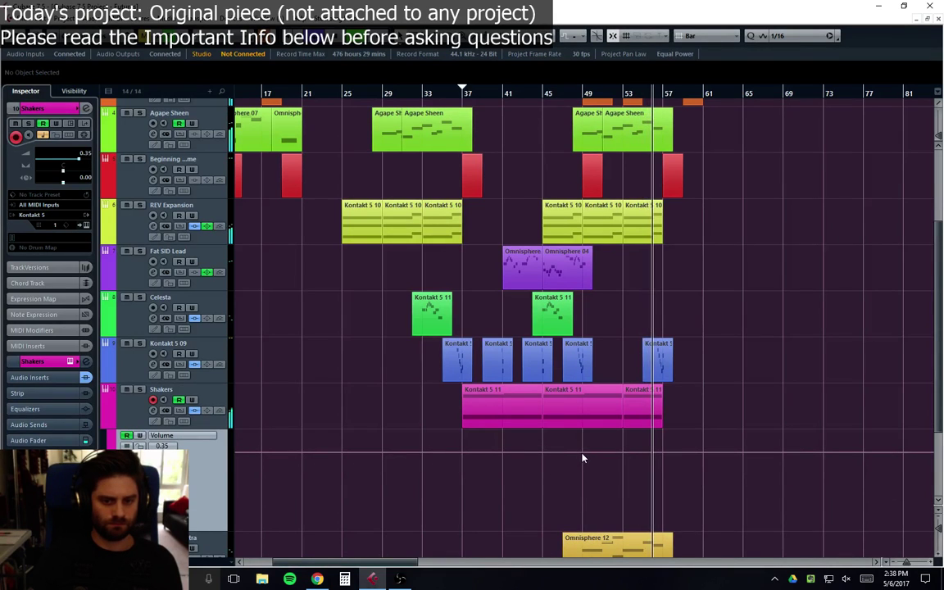
{"action": "left_click", "coordinate": [583, 457]}
{"action": "left_click_drag", "start_coordinate": [590, 453], "coordinate": [580, 451]}
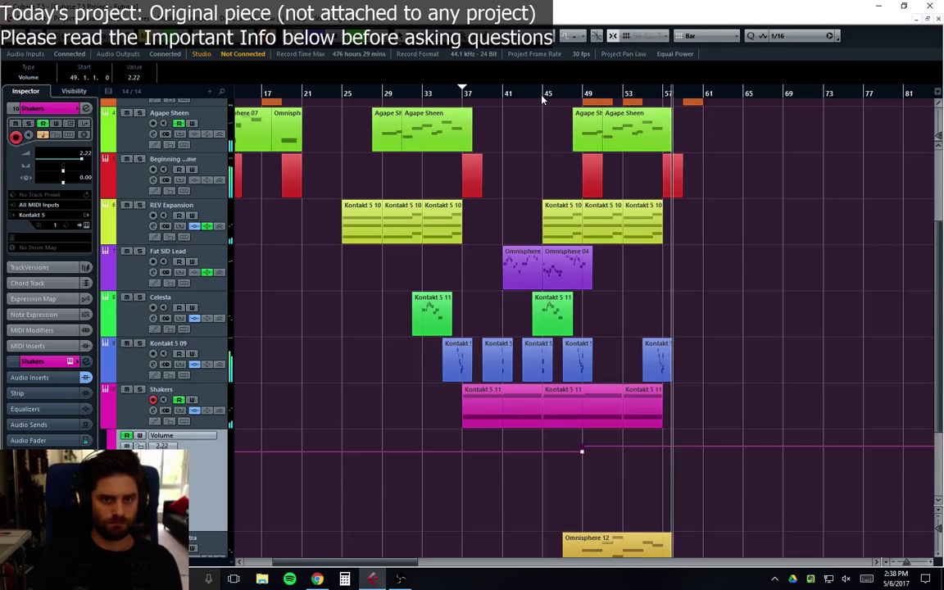
{"action": "left_click", "coordinate": [655, 474]}
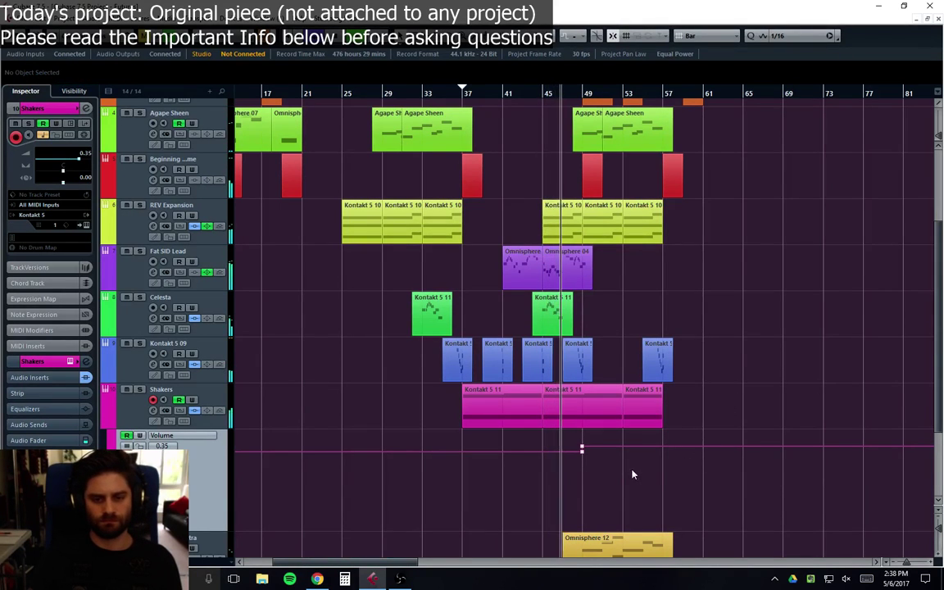
Step: Raise the Shakers volume automation from bar 49 to 3.09 and hide the automation lane
{"action": "left_click", "coordinate": [580, 449]}
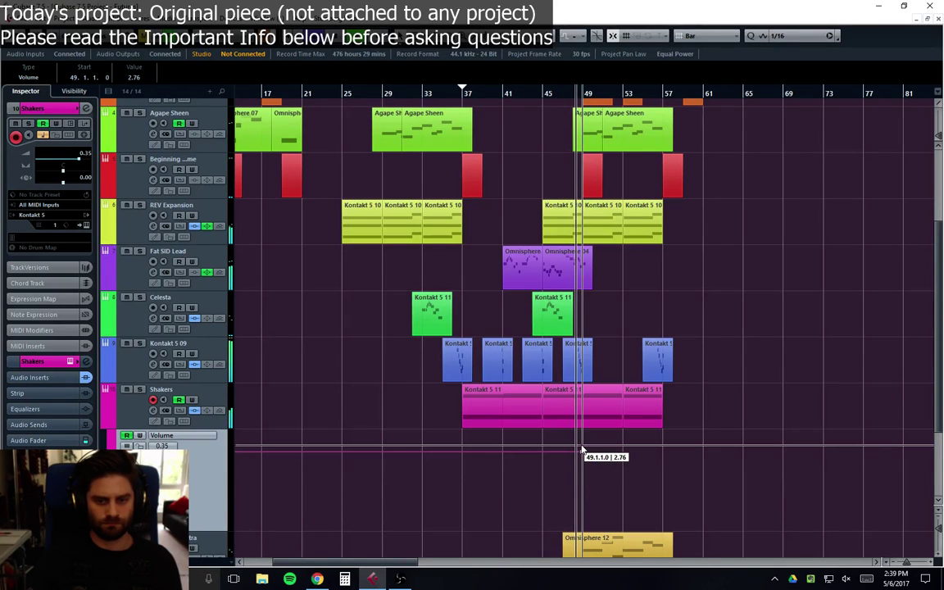
{"action": "left_click_drag", "start_coordinate": [584, 451], "coordinate": [583, 447]}
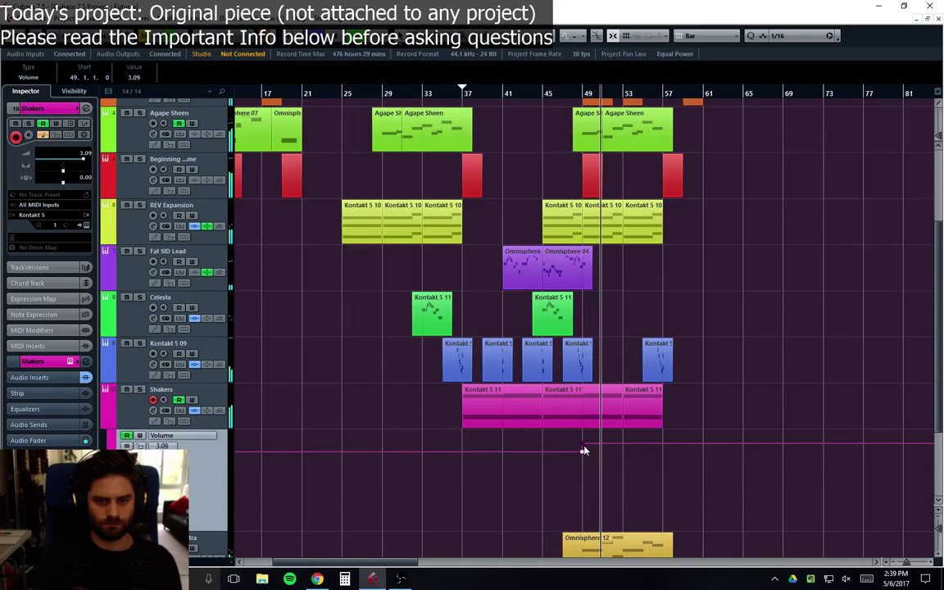
{"action": "left_click", "coordinate": [105, 424]}
Step: Mute the Studio Drum Kit track
{"action": "scroll", "coordinate": [712, 418], "scroll_direction": "down", "scroll_amount": 1}
{"action": "left_click", "coordinate": [209, 467]}
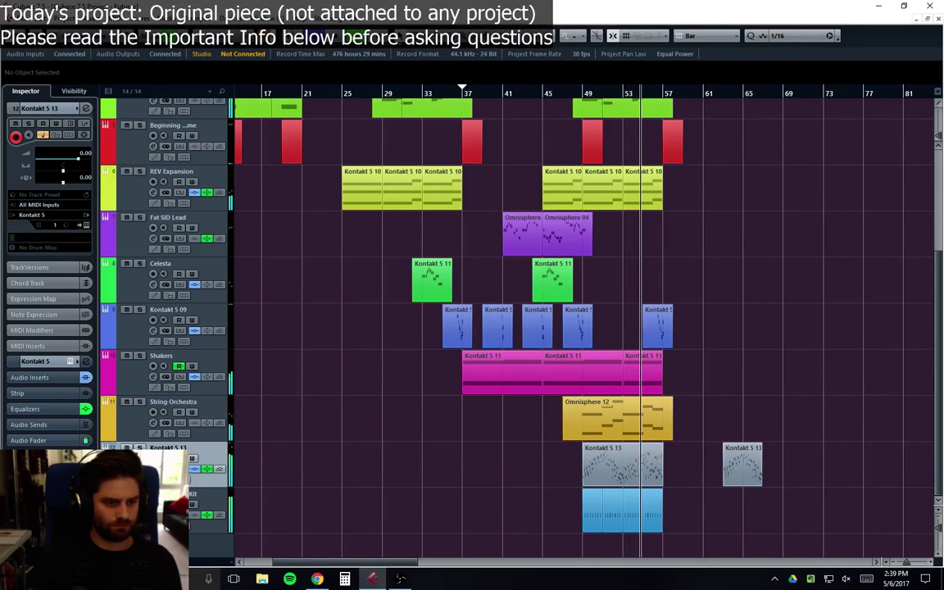
{"action": "left_click", "coordinate": [349, 529]}
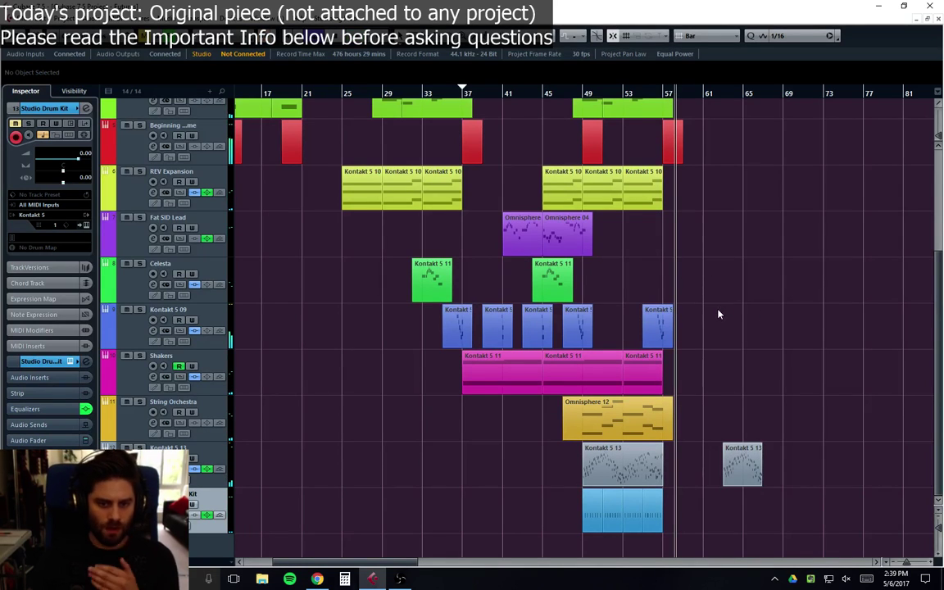
Step: Copy the Kontakt 5 09 event at bar 43 to bar 51 and listen to the arrangement from bar 45
{"action": "left_click_drag", "start_coordinate": [540, 328], "coordinate": [616, 343]}
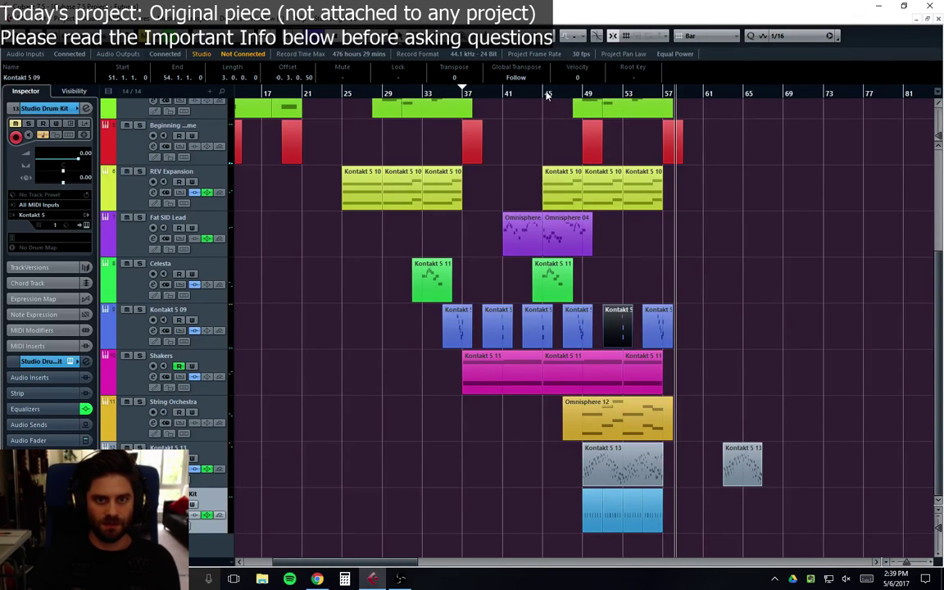
{"action": "scroll", "coordinate": [648, 188], "scroll_direction": "up", "scroll_amount": 5}
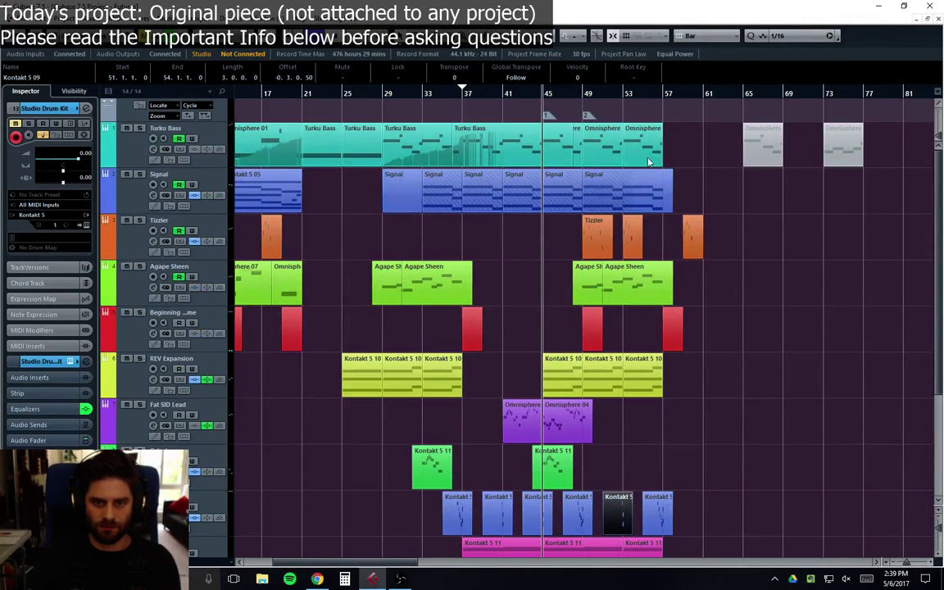
{"action": "left_click", "coordinate": [644, 97]}
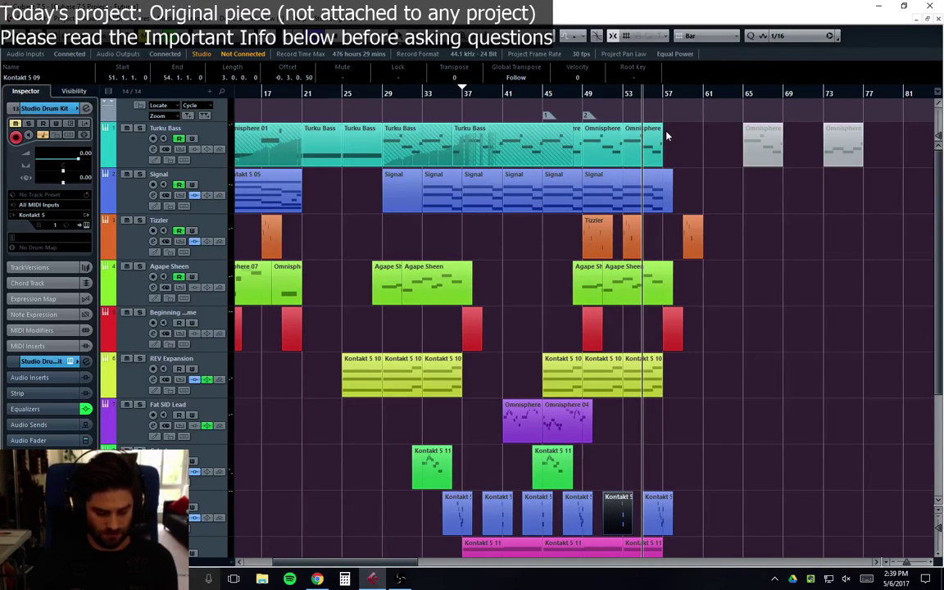
Step: Add a marker at bar 55 and play the arrangement from bar 53
{"action": "key", "text": "Insert"}
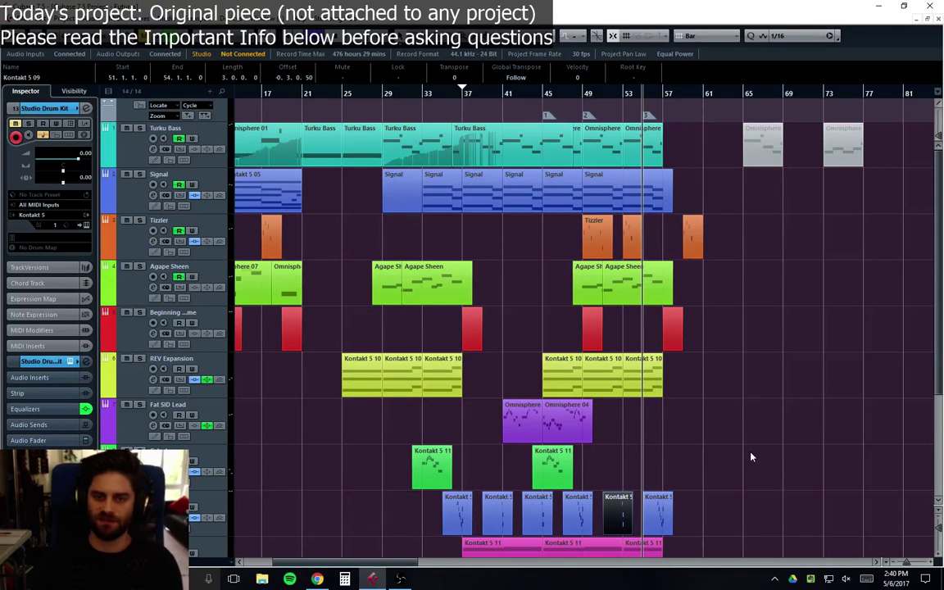
{"action": "left_click", "coordinate": [623, 94]}
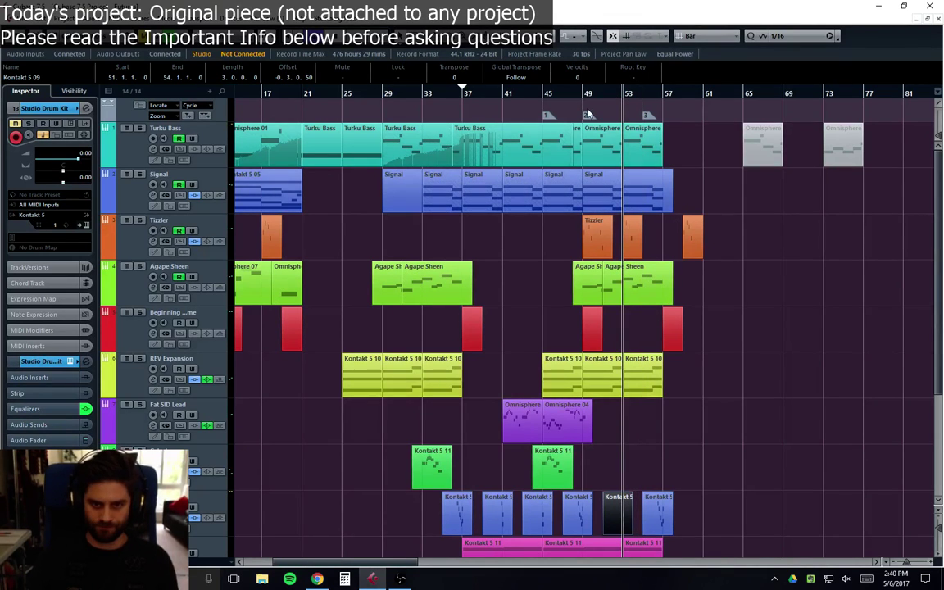
{"action": "left_click", "coordinate": [583, 97]}
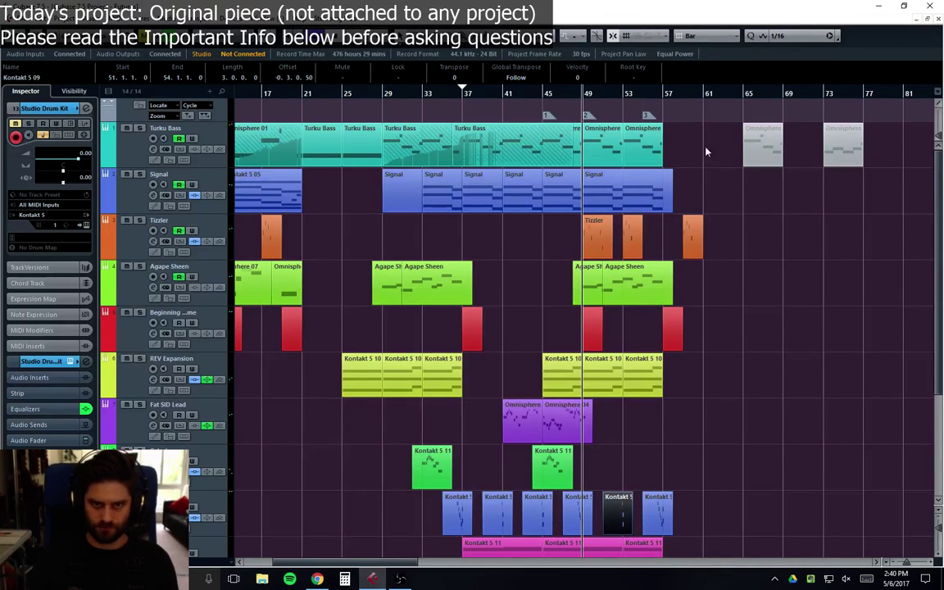
{"action": "left_click", "coordinate": [622, 94]}
{"action": "key", "text": "space"}
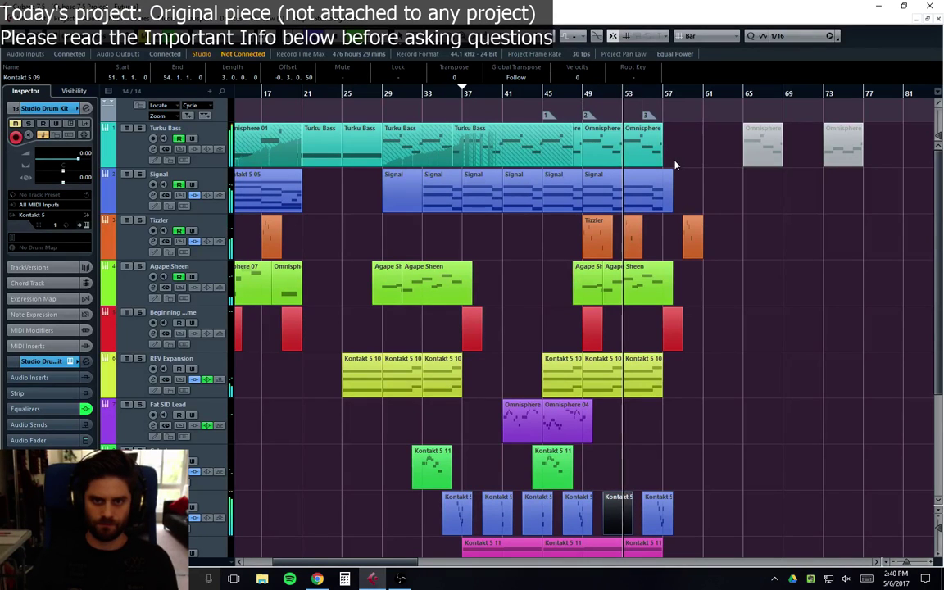
Step: Open the Agape Sheen event starting at bar 51 and raise its E4 note at bar 55 to A#4
{"action": "double_click", "coordinate": [647, 285]}
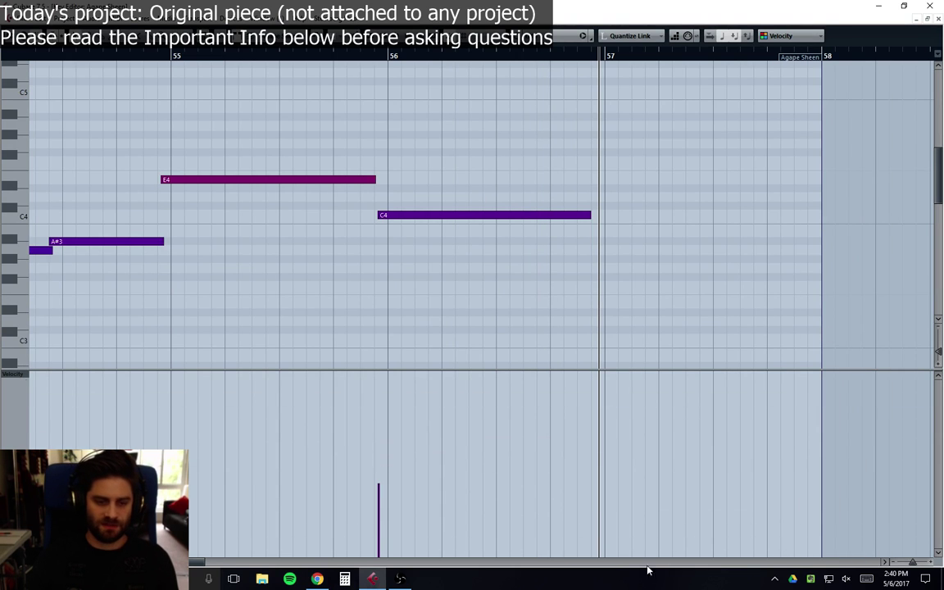
{"action": "left_click", "coordinate": [195, 564]}
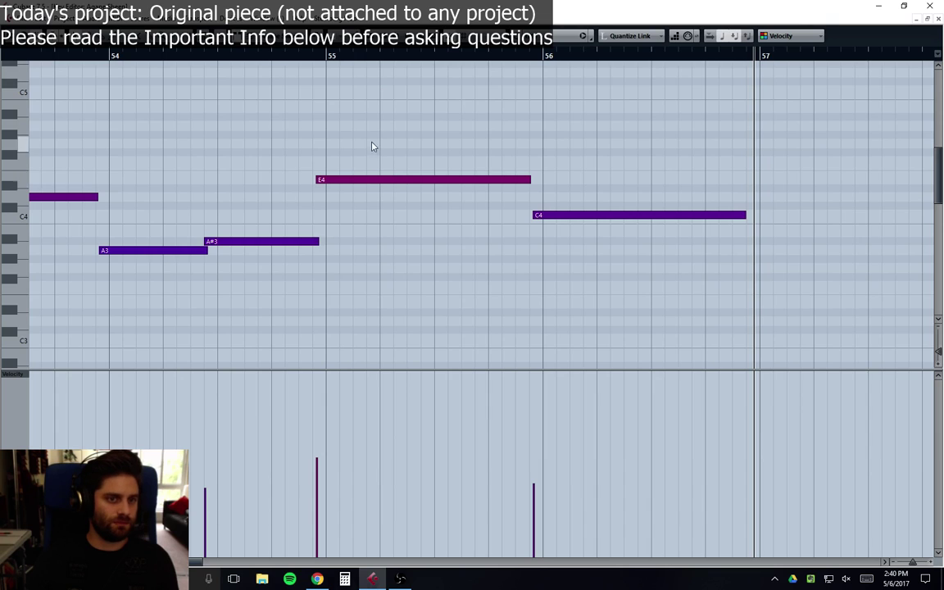
{"action": "left_click", "coordinate": [364, 181]}
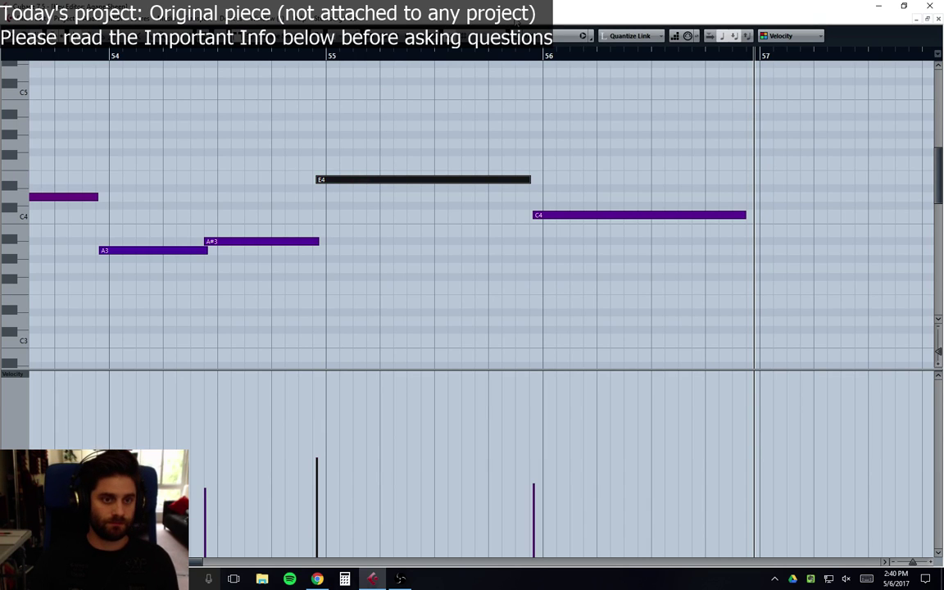
{"action": "key", "text": "Right"}
{"action": "left_click", "coordinate": [340, 181]}
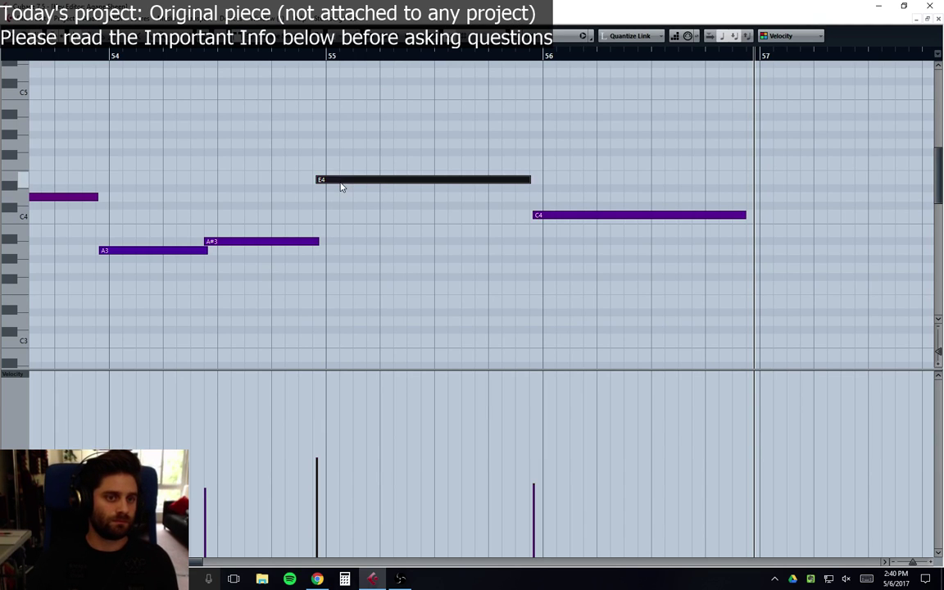
{"action": "key", "text": "Up"}
{"action": "key", "text": "Up"}
{"action": "key", "text": "Up"}
{"action": "key", "text": "Up"}
{"action": "key", "text": "Up"}
{"action": "key", "text": "Up"}
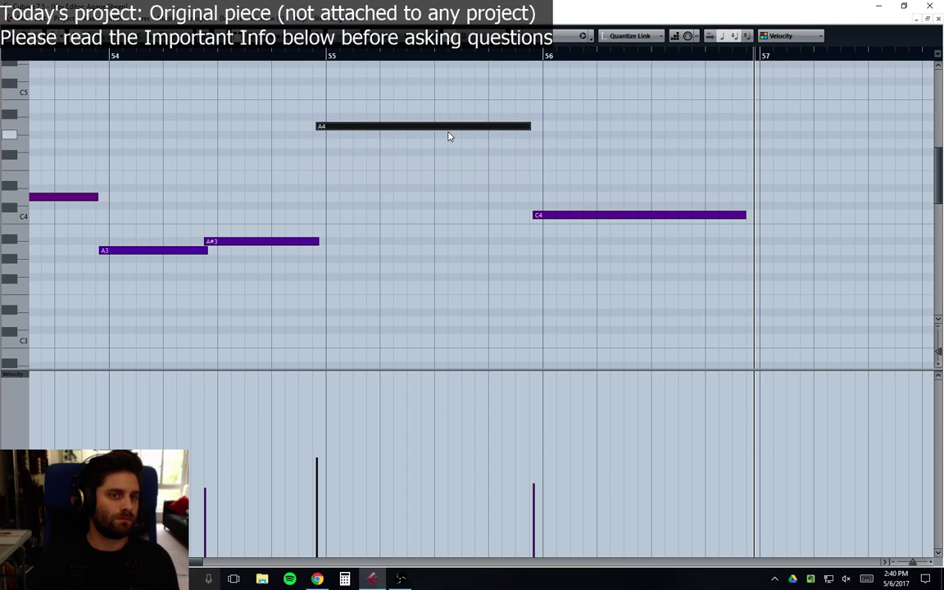
Step: Raise the Agape Sheen C4 note at bar 56 an octave to C5 and listen to the melody
{"action": "left_click_drag", "start_coordinate": [642, 189], "coordinate": [619, 238]}
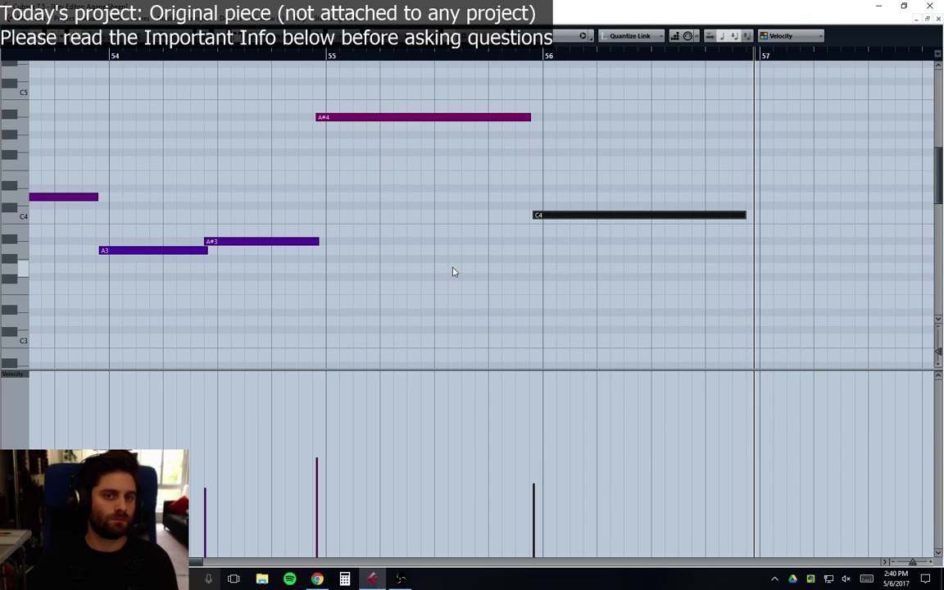
{"action": "key", "text": "Up"}
{"action": "key", "text": "Up"}
{"action": "key", "text": "Up"}
{"action": "key", "text": "Up"}
{"action": "key", "text": "Up"}
{"action": "key", "text": "Up"}
{"action": "key", "text": "Up"}
{"action": "key", "text": "Up"}
{"action": "key", "text": "Up"}
{"action": "key", "text": "Up"}
{"action": "key", "text": "Up"}
{"action": "key", "text": "Up"}
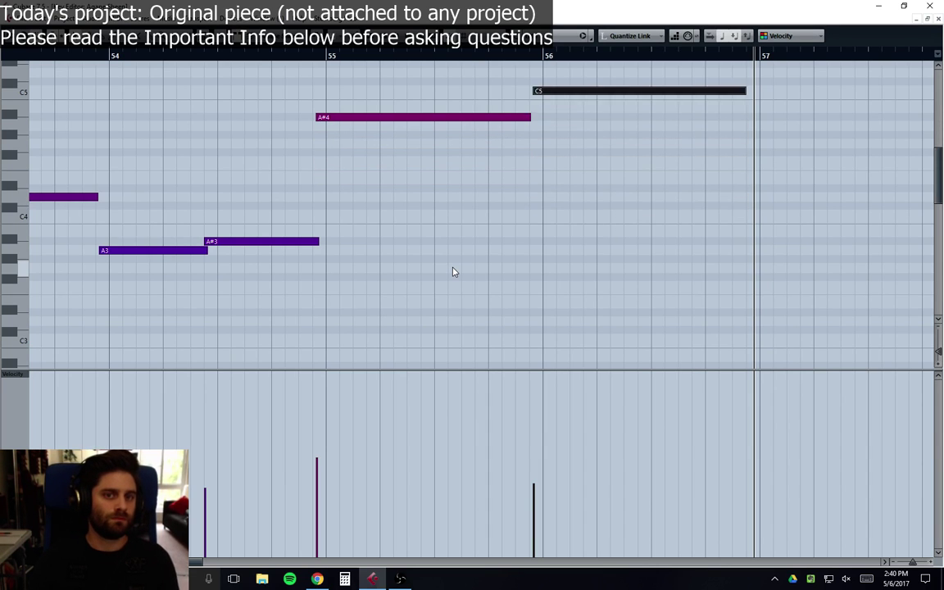
{"action": "scroll", "coordinate": [263, 241], "scroll_direction": "left", "scroll_amount": 5}
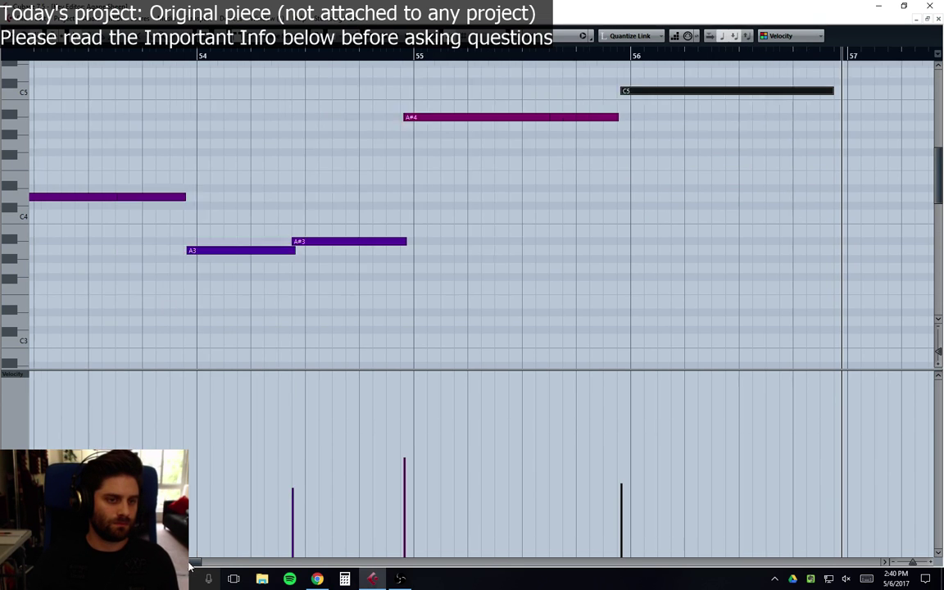
{"action": "key", "text": "space"}
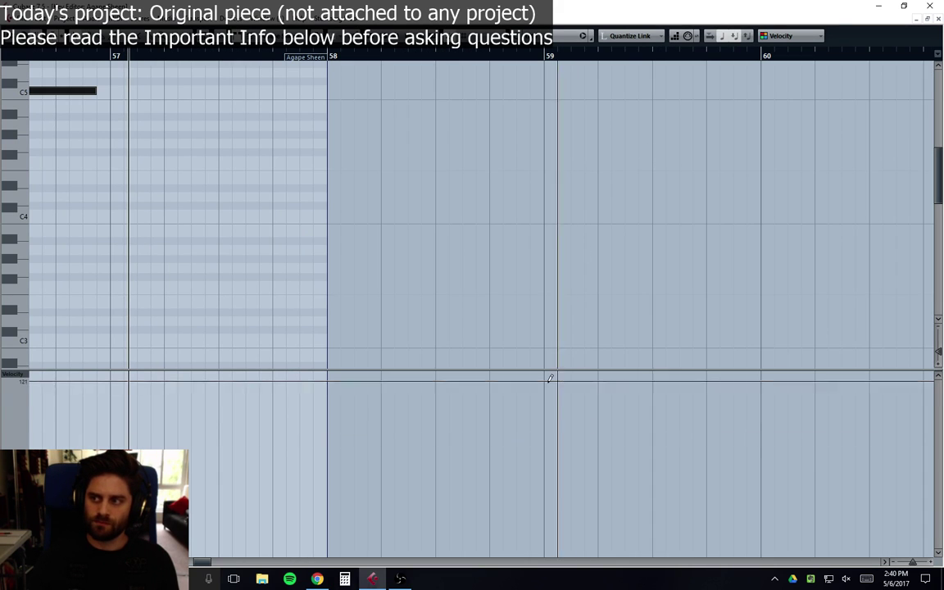
{"action": "left_click_drag", "start_coordinate": [207, 562], "coordinate": [203, 562]}
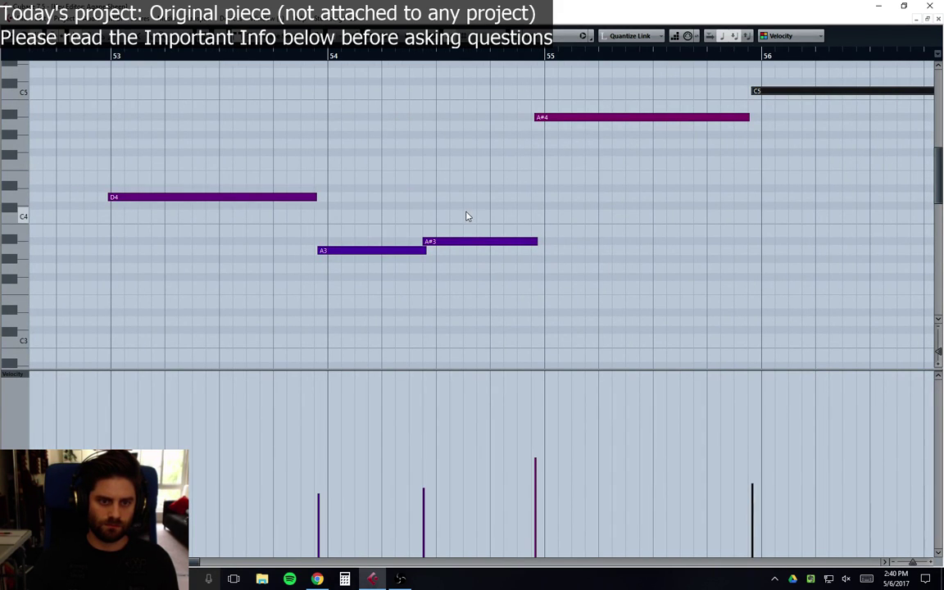
Step: Lower the Agape Sheen A#3 note in the middle of bar 54 to G3
{"action": "left_click", "coordinate": [479, 241]}
{"action": "key", "text": "Down"}
{"action": "key", "text": "Down"}
{"action": "key", "text": "Down"}
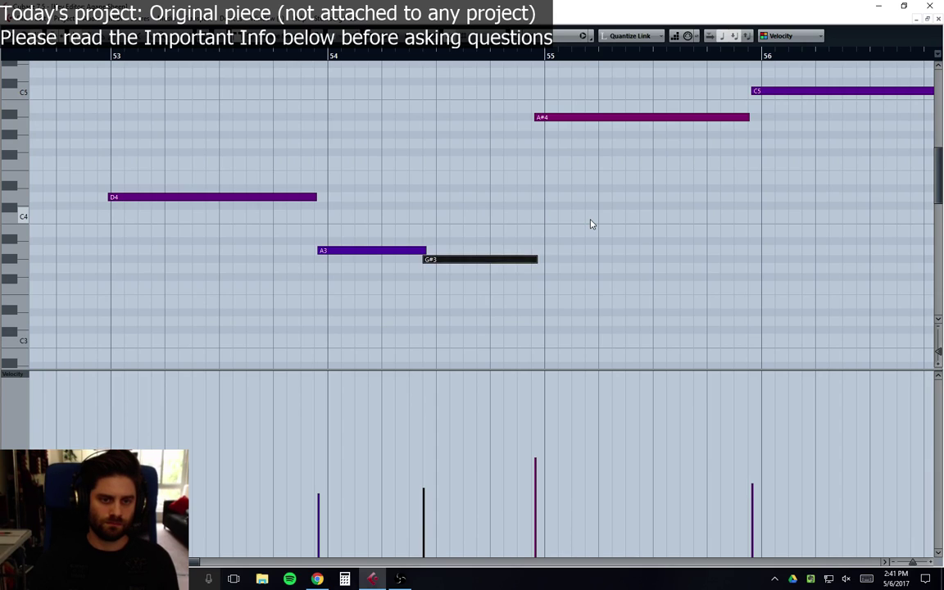
Step: Transpose the Agape Sheen notes at bars 55 and 56 down an octave to A#3 and C4, and close the editor during playback
{"action": "left_click_drag", "start_coordinate": [685, 76], "coordinate": [849, 132]}
{"action": "key", "text": "shift+Down"}
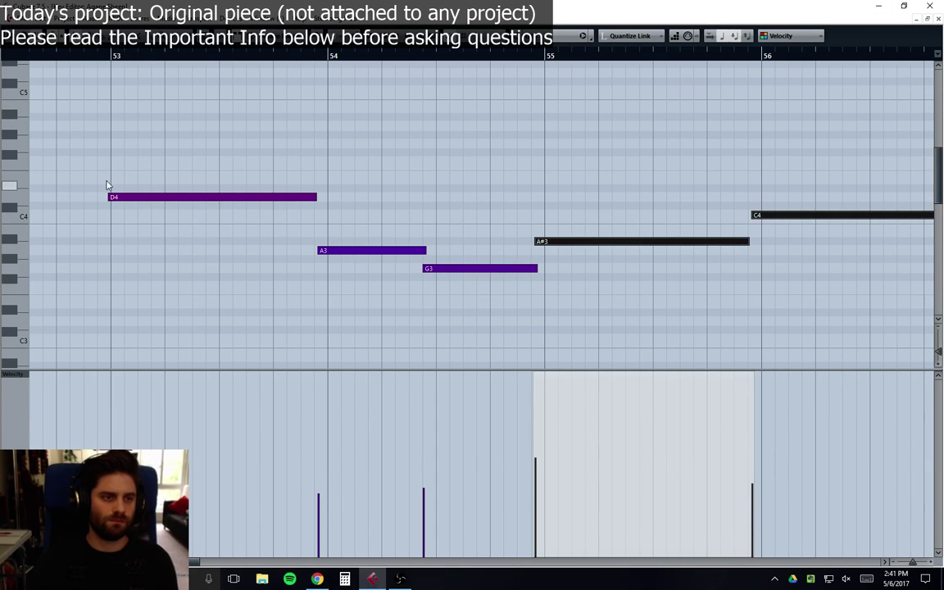
{"action": "key", "text": "space"}
{"action": "left_click", "coordinate": [653, 164]}
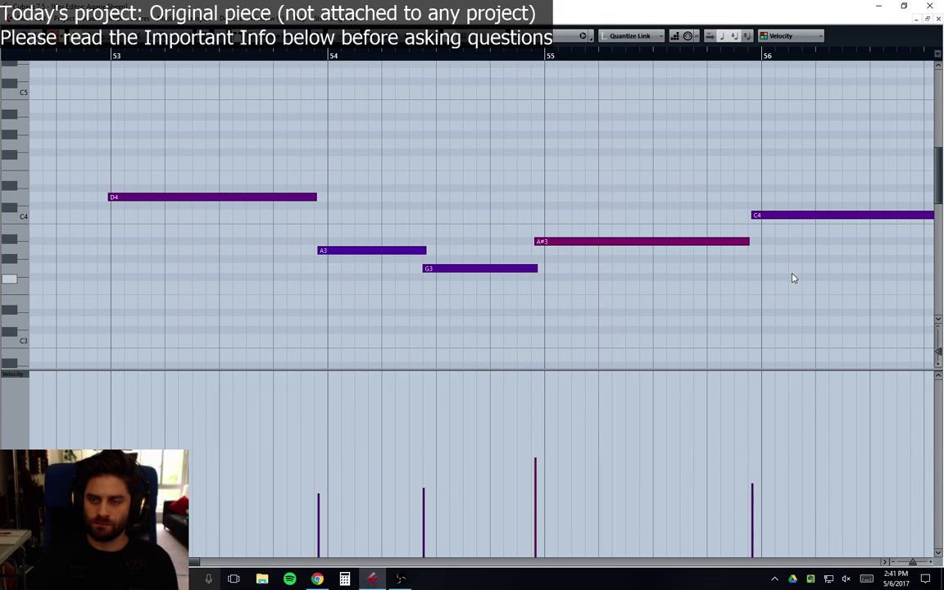
{"action": "left_click", "coordinate": [938, 19]}
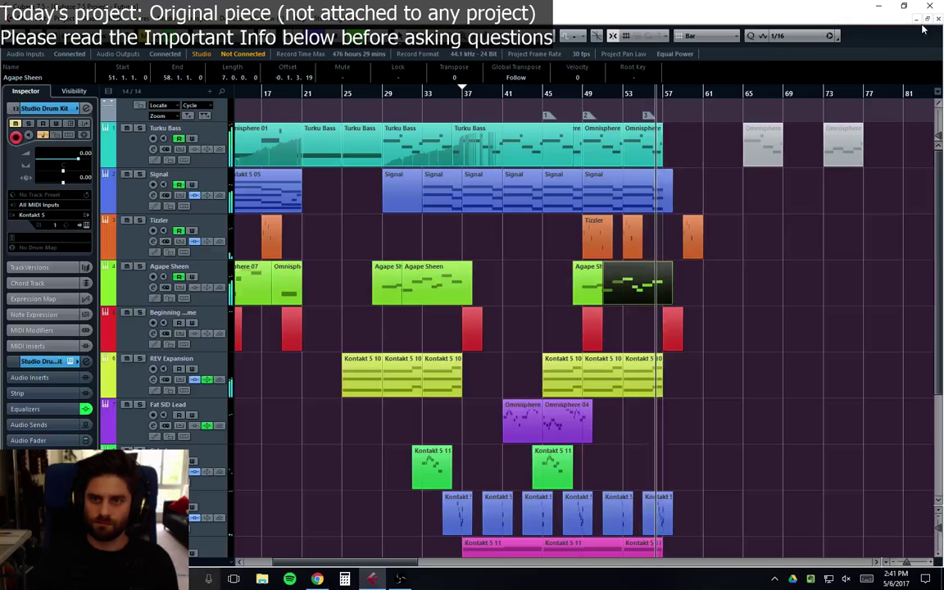
Step: In the String Orchestra's Omnisphere 12 event, raise the G5 and G6 notes at bar 55 to A#5 and A#6 and shift them slightly earlier
{"action": "scroll", "coordinate": [688, 408], "scroll_direction": "down", "scroll_amount": 4}
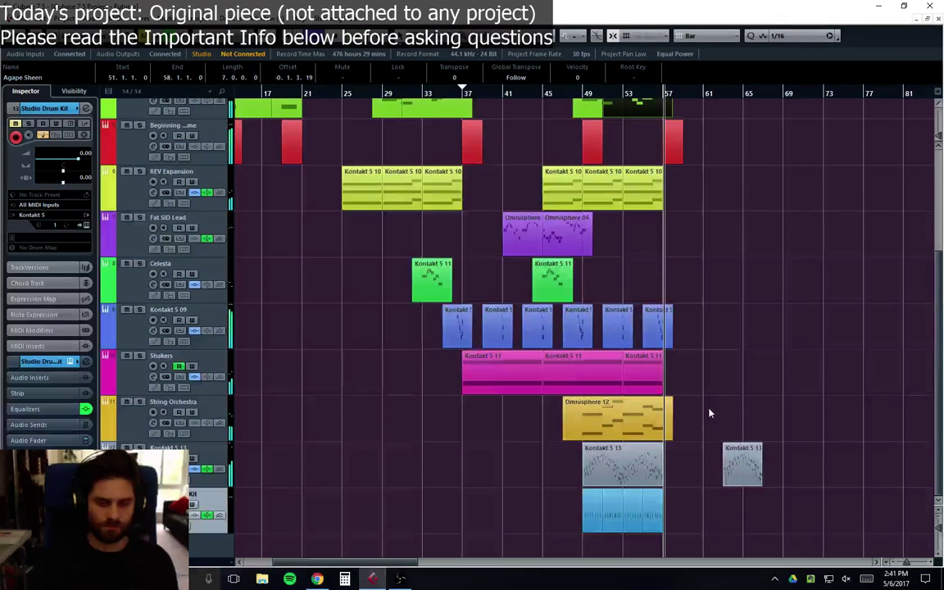
{"action": "double_click", "coordinate": [637, 428]}
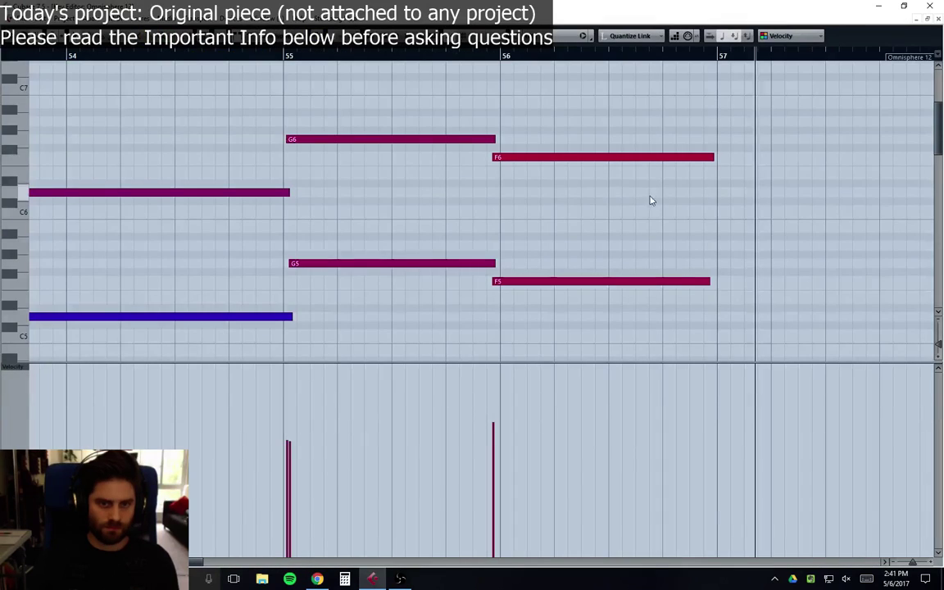
{"action": "left_click", "coordinate": [374, 141]}
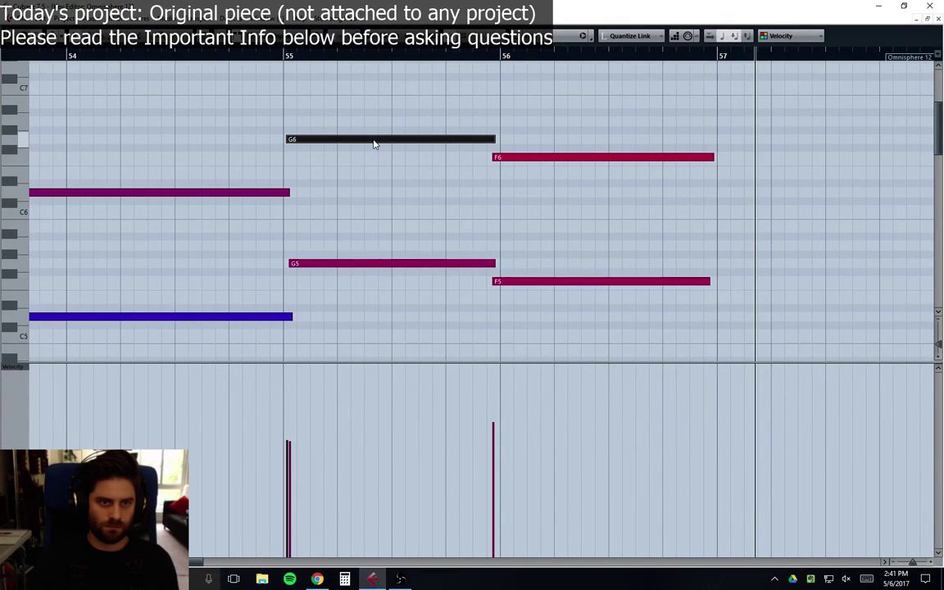
{"action": "left_click", "coordinate": [364, 264]}
{"action": "left_click_drag", "start_coordinate": [354, 116], "coordinate": [411, 276]}
{"action": "key", "text": "Up"}
{"action": "key", "text": "Up"}
{"action": "key", "text": "Up"}
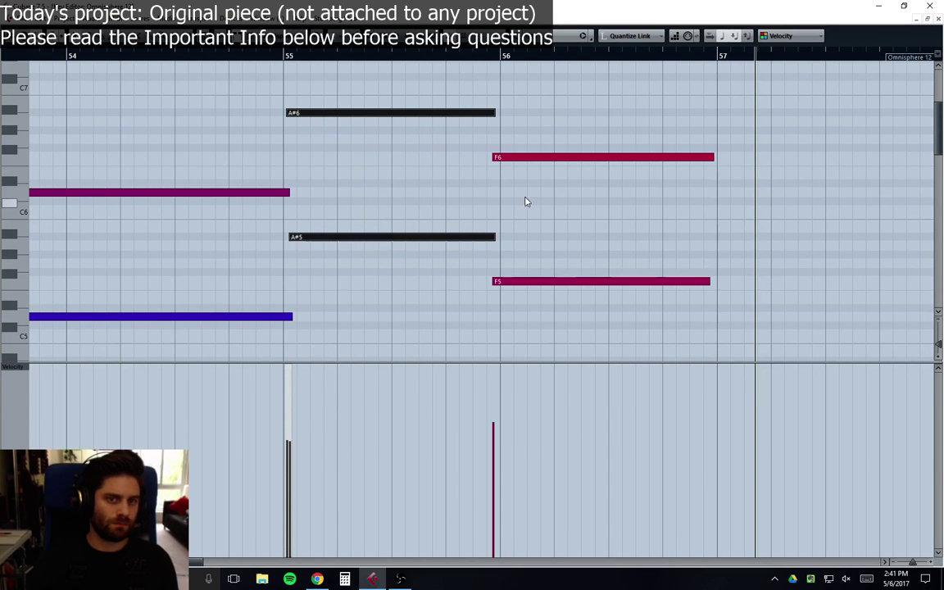
{"action": "left_click_drag", "start_coordinate": [316, 240], "coordinate": [312, 242]}
Step: Raise the string notes F5 and F6 at bar 56 to C6 and C7, and increase the velocities of all four notes from bar 55
{"action": "left_click_drag", "start_coordinate": [624, 120], "coordinate": [594, 311]}
{"action": "key", "text": "Up"}
{"action": "key", "text": "Up"}
{"action": "key", "text": "Up"}
{"action": "key", "text": "Up"}
{"action": "key", "text": "Up"}
{"action": "key", "text": "Up"}
{"action": "key", "text": "Up"}
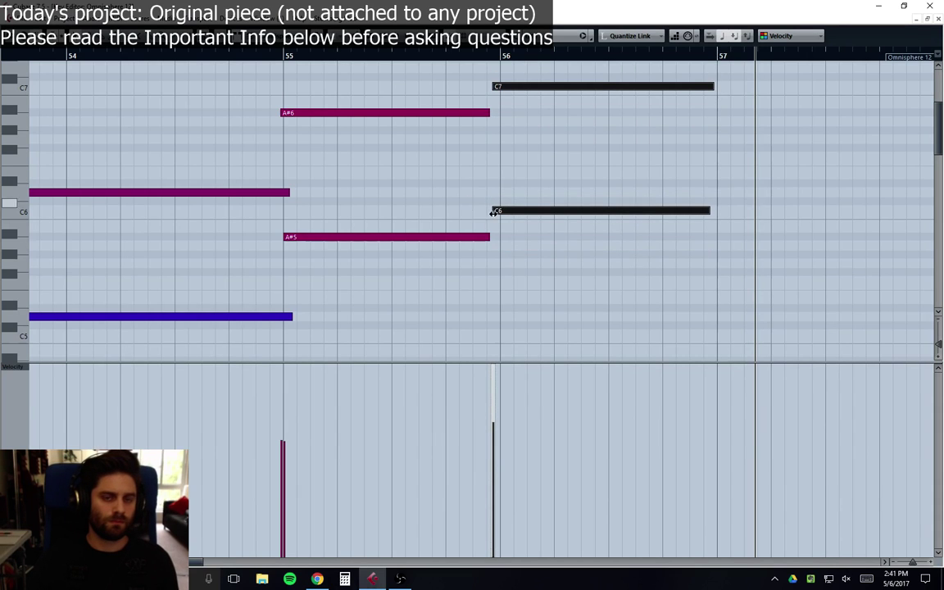
{"action": "left_click_drag", "start_coordinate": [330, 87], "coordinate": [631, 248]}
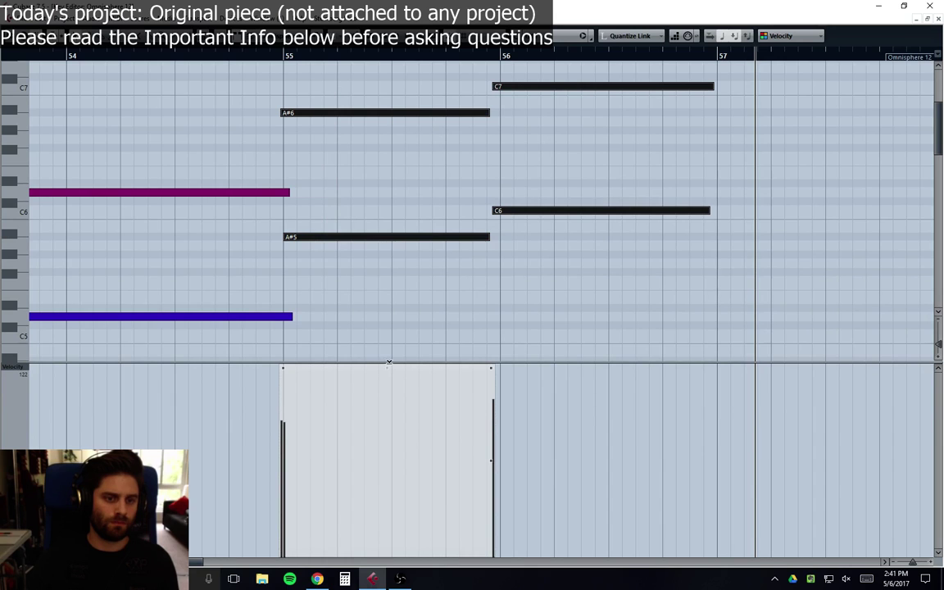
{"action": "left_click", "coordinate": [938, 19]}
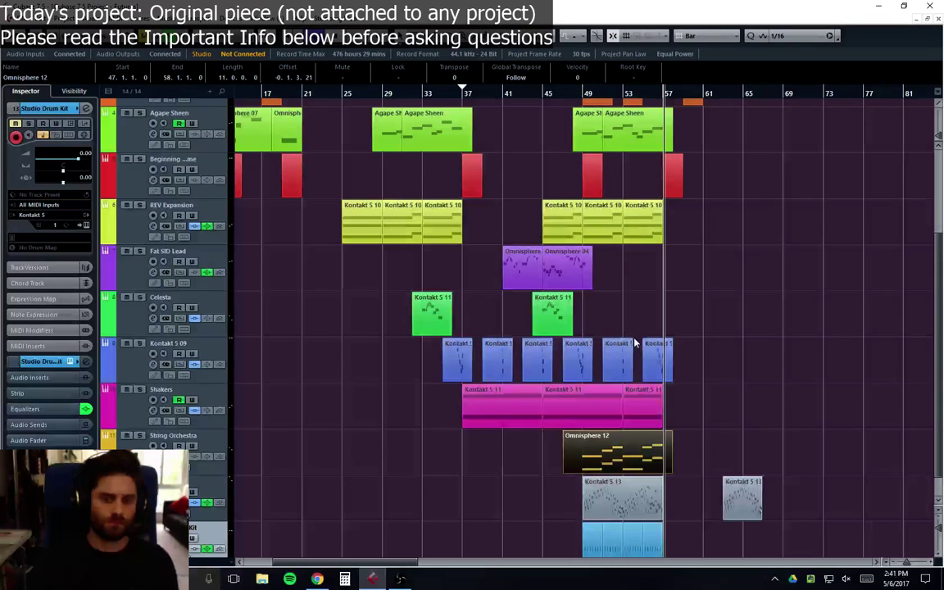
Step: Listen to the revised passage from bar 53, and again from bar 49
{"action": "left_click", "coordinate": [624, 95]}
{"action": "key", "text": "space"}
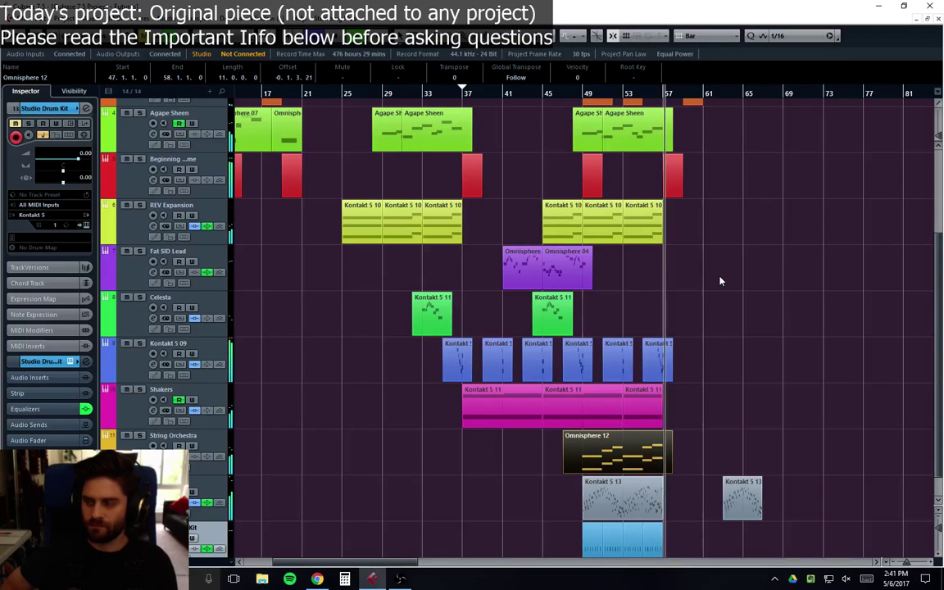
{"action": "left_click", "coordinate": [604, 90]}
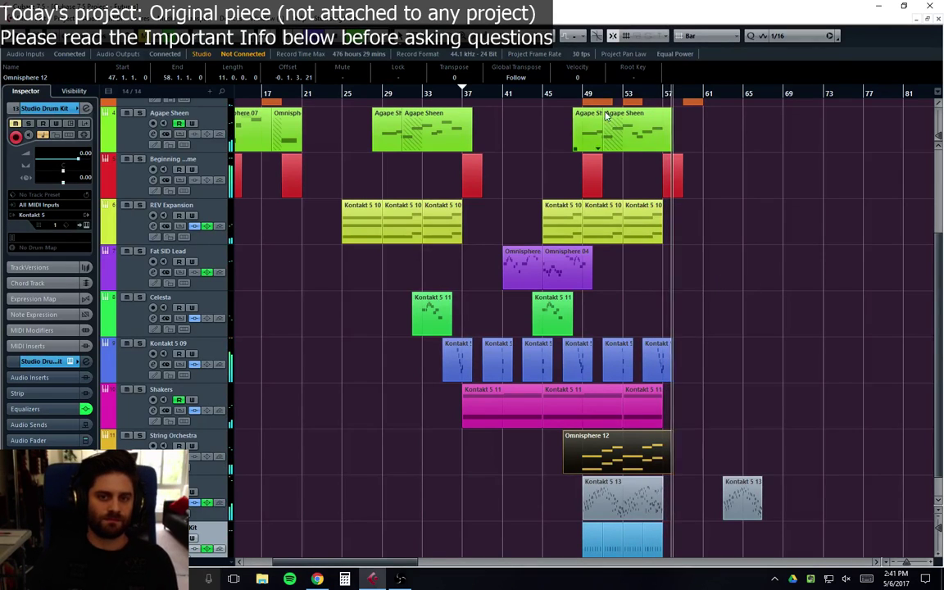
{"action": "left_click", "coordinate": [521, 89]}
{"action": "left_click", "coordinate": [582, 90]}
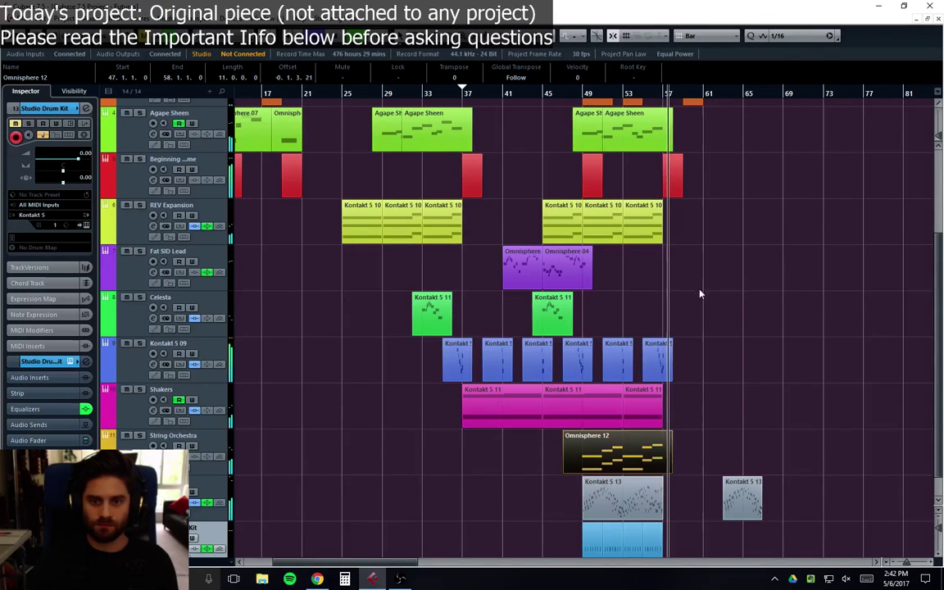
{"action": "scroll", "coordinate": [655, 238], "scroll_direction": "up", "scroll_amount": 5}
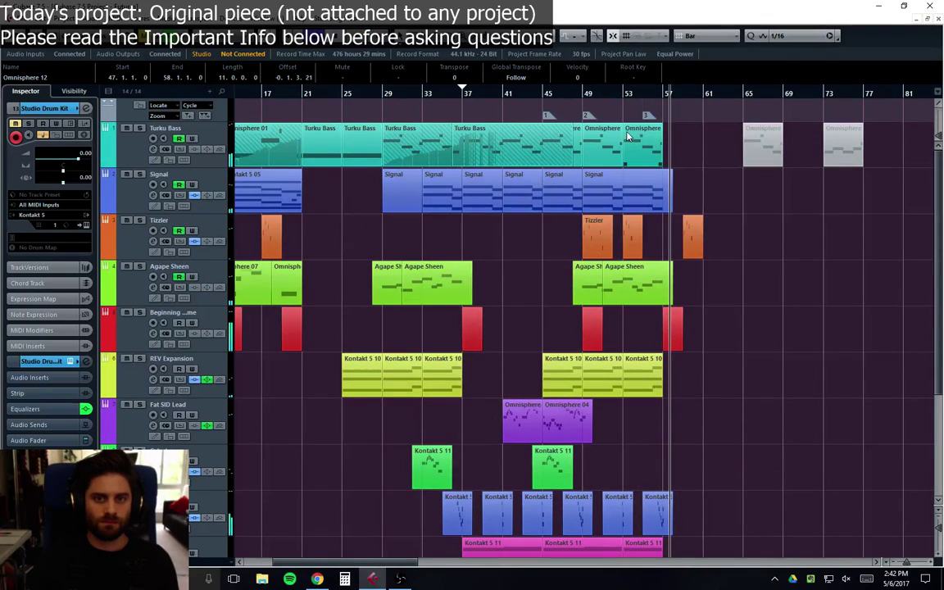
{"action": "left_click", "coordinate": [623, 94]}
{"action": "key", "text": "alt+x"}
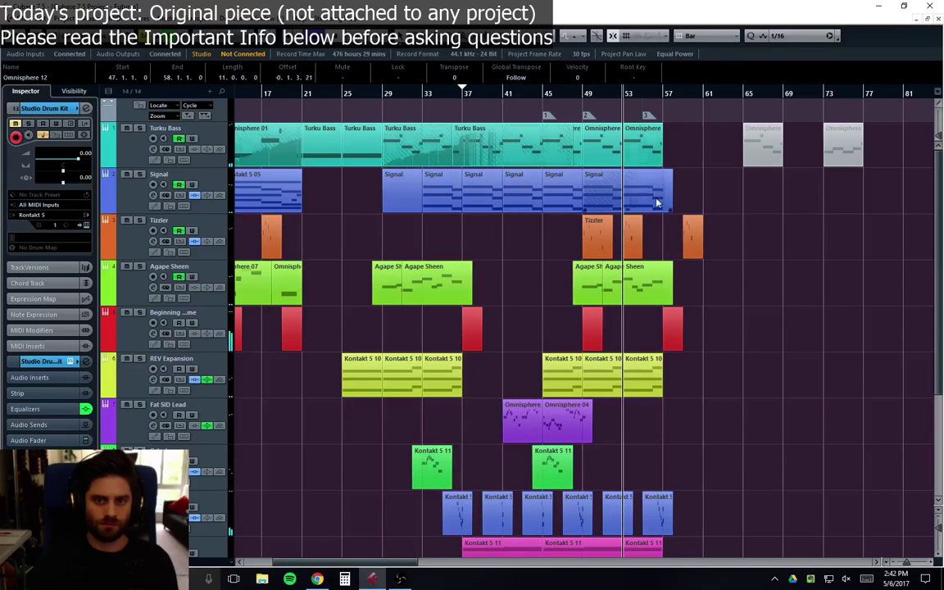
Step: Open the Turku Bass event at bar 53 and lower its A#0 note at bar 55 to G0
{"action": "double_click", "coordinate": [645, 145]}
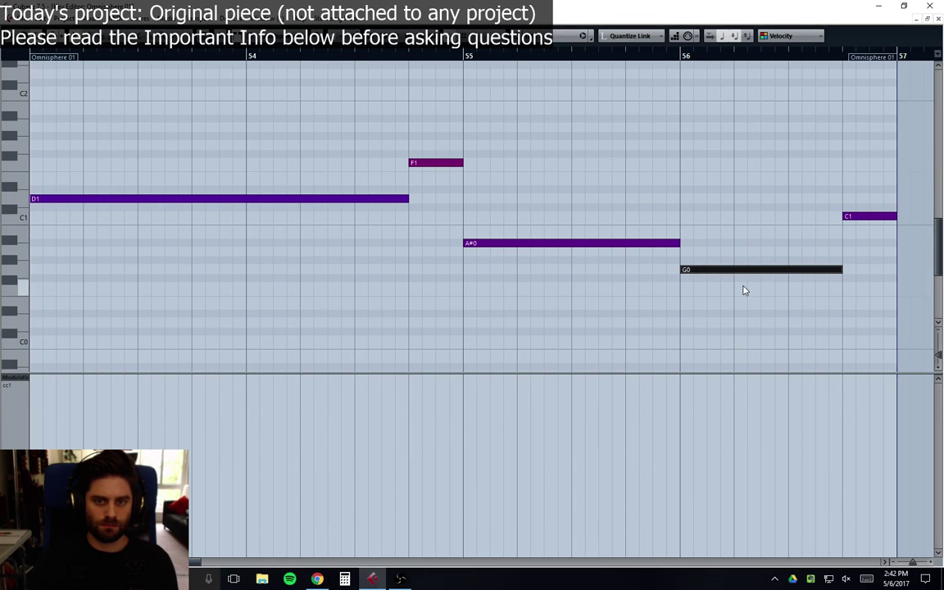
{"action": "left_click_drag", "start_coordinate": [491, 204], "coordinate": [554, 260]}
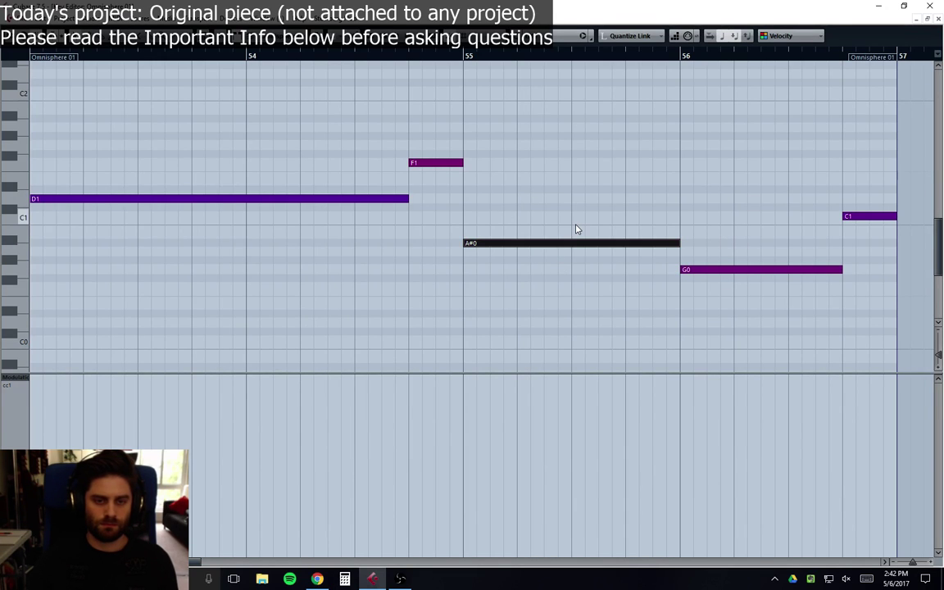
{"action": "key", "text": "Down"}
{"action": "key", "text": "Down"}
{"action": "key", "text": "Left"}
{"action": "key", "text": "Down"}
{"action": "key", "text": "Down"}
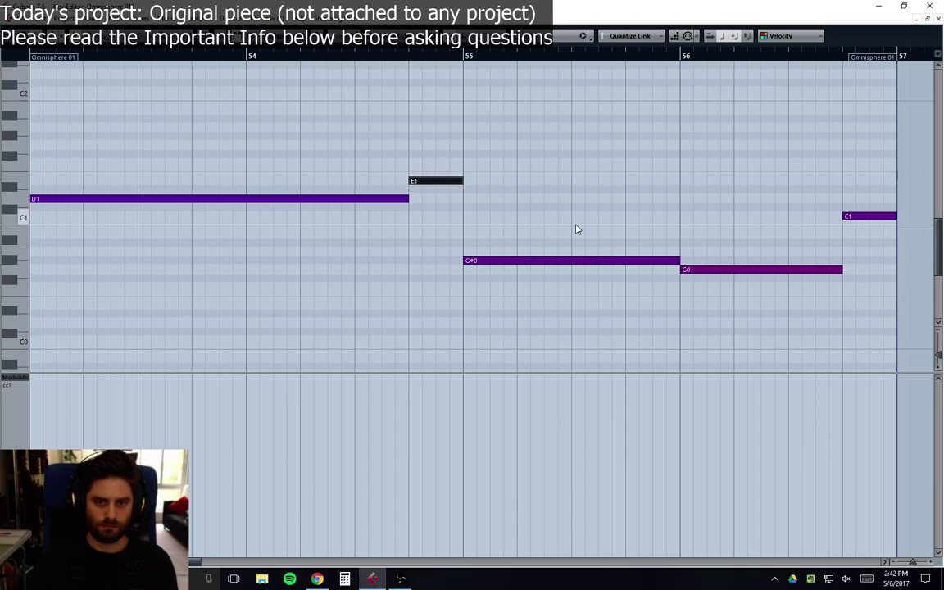
{"action": "key", "text": "Up"}
{"action": "key", "text": "Right"}
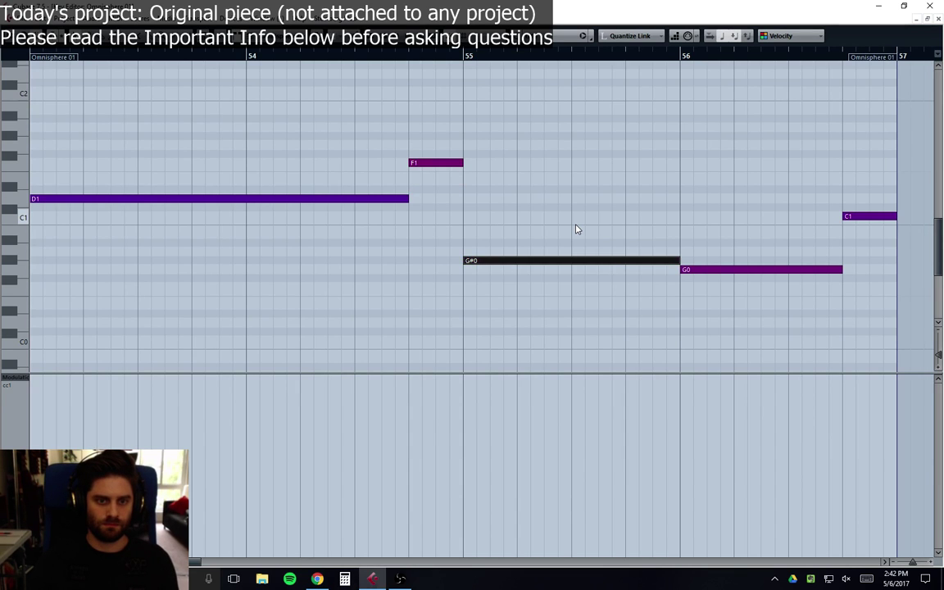
{"action": "key", "text": "Down"}
{"action": "key", "text": "Right"}
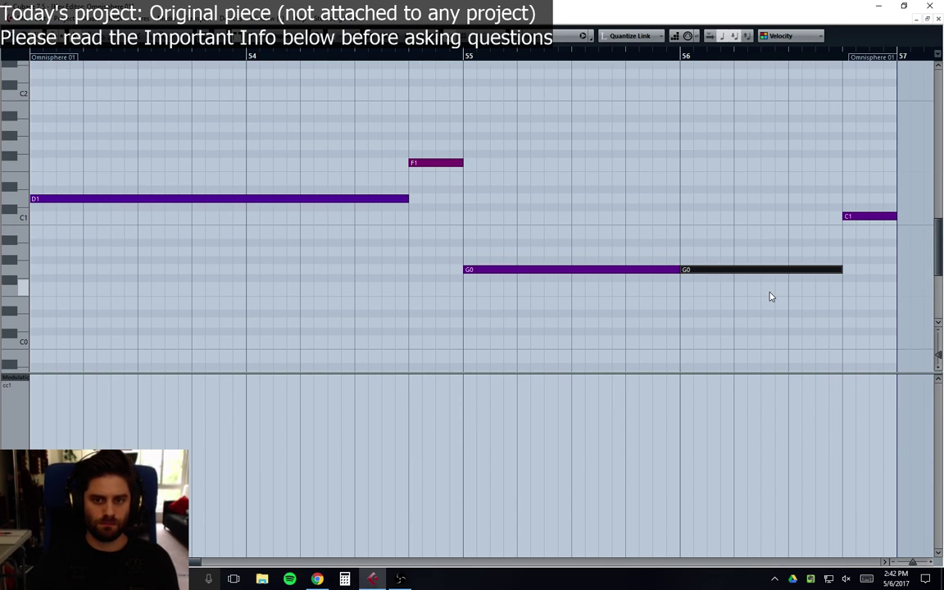
Step: Raise the bass note at bar 56 to A#0 and listen to the passage from bar 53
{"action": "key", "text": "Up"}
{"action": "key", "text": "Up"}
{"action": "key", "text": "Up"}
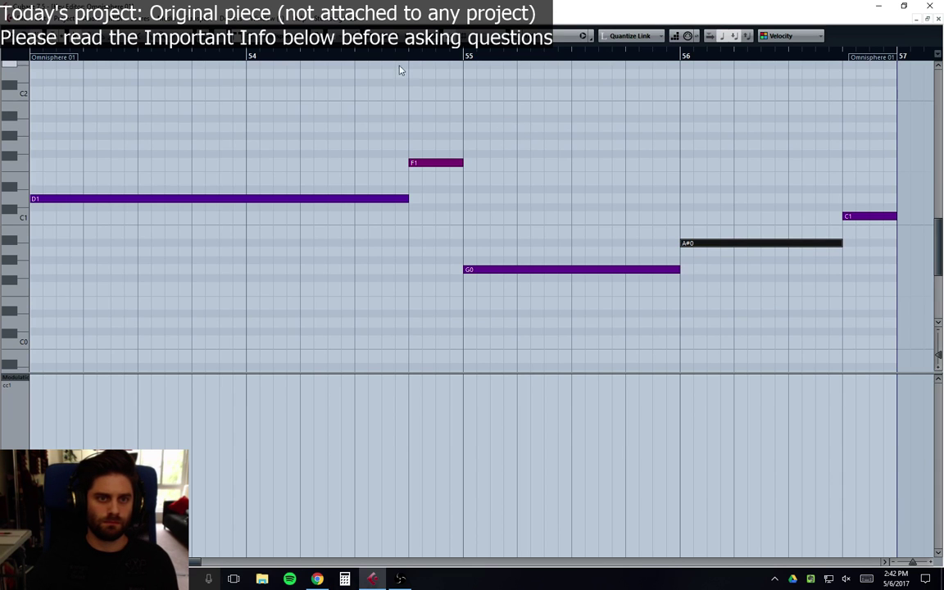
{"action": "key", "text": "g"}
{"action": "key", "text": "g"}
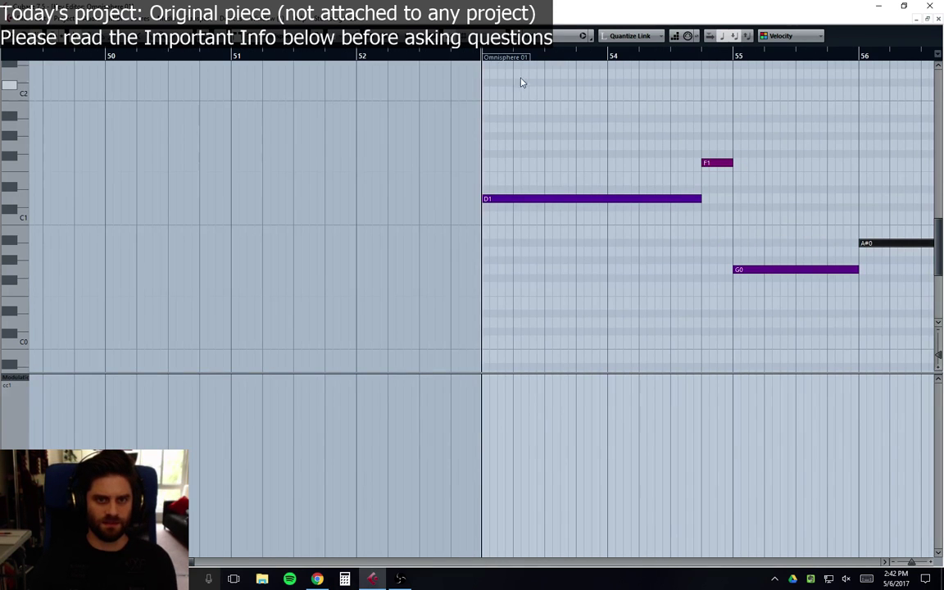
{"action": "key", "text": "space"}
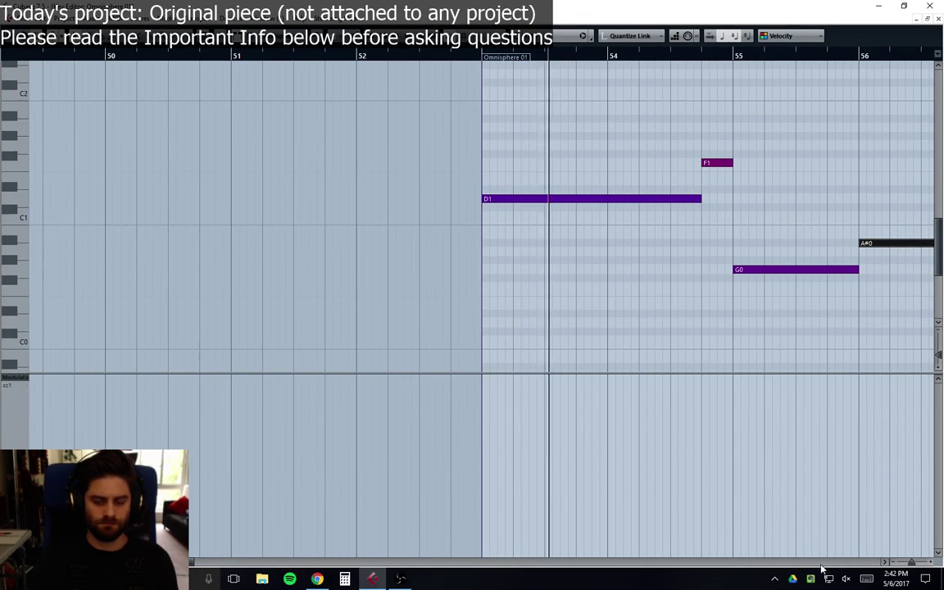
{"action": "scroll", "coordinate": [602, 391], "scroll_direction": "right", "scroll_amount": 5}
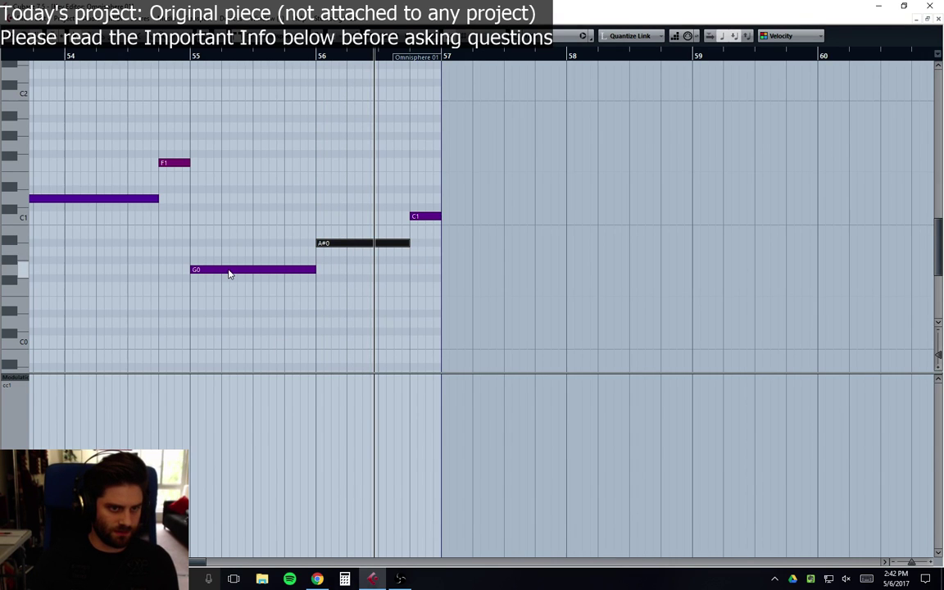
Step: Raise the bass notes at bars 55 and 56 to A#0 and C1, extending the C1 to bar 57 over the short closing note
{"action": "key", "text": "Up"}
{"action": "key", "text": "Up"}
{"action": "key", "text": "Up"}
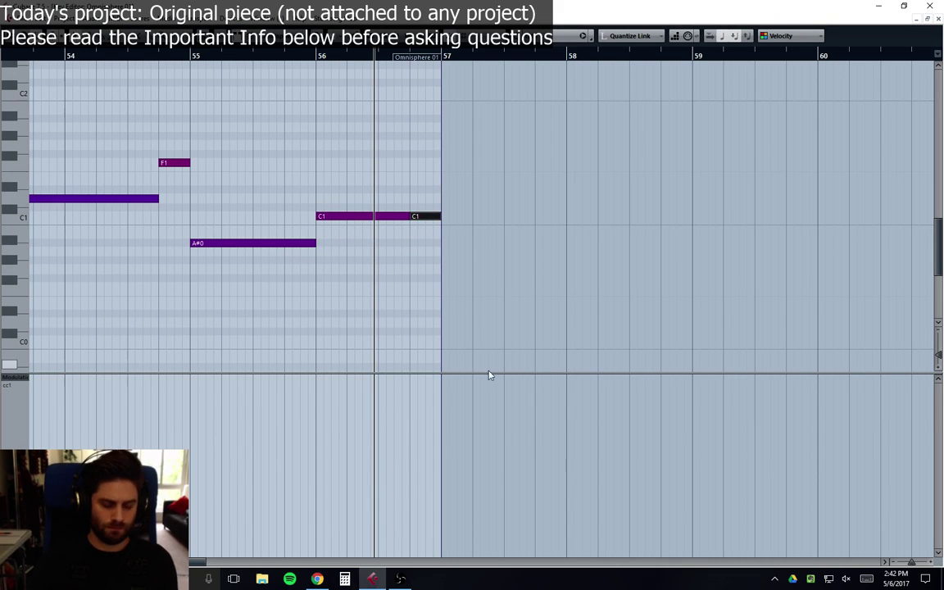
{"action": "left_click_drag", "start_coordinate": [403, 216], "coordinate": [440, 216]}
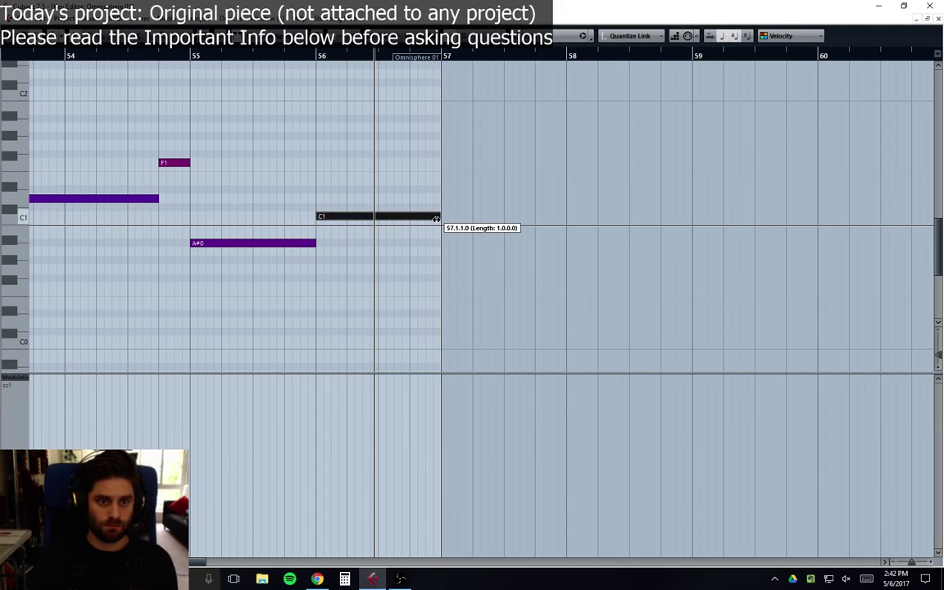
Step: Listen to the revised bass notes through bar 57 and close the note editor
{"action": "scroll", "coordinate": [188, 566], "scroll_direction": "left", "scroll_amount": 5}
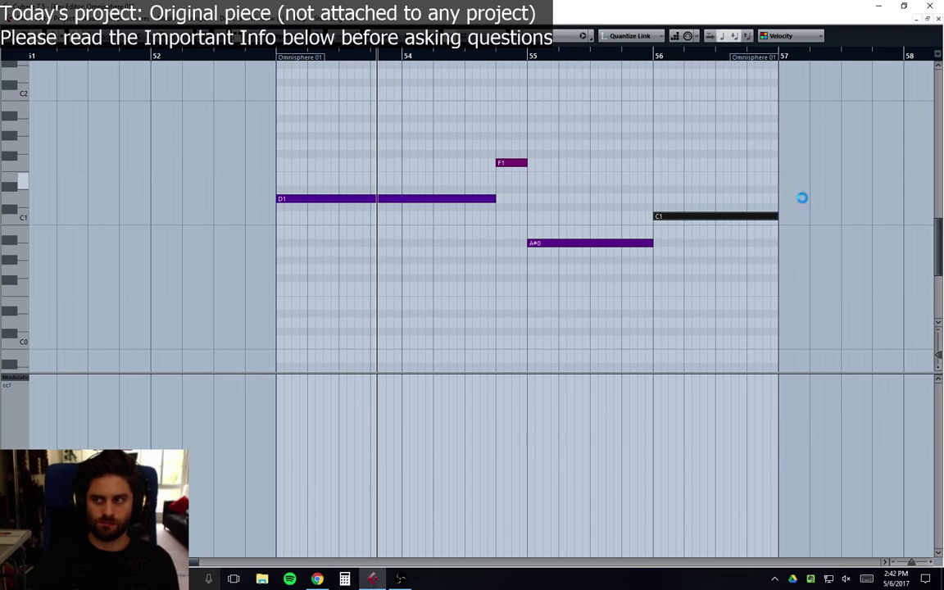
{"action": "key", "text": "space"}
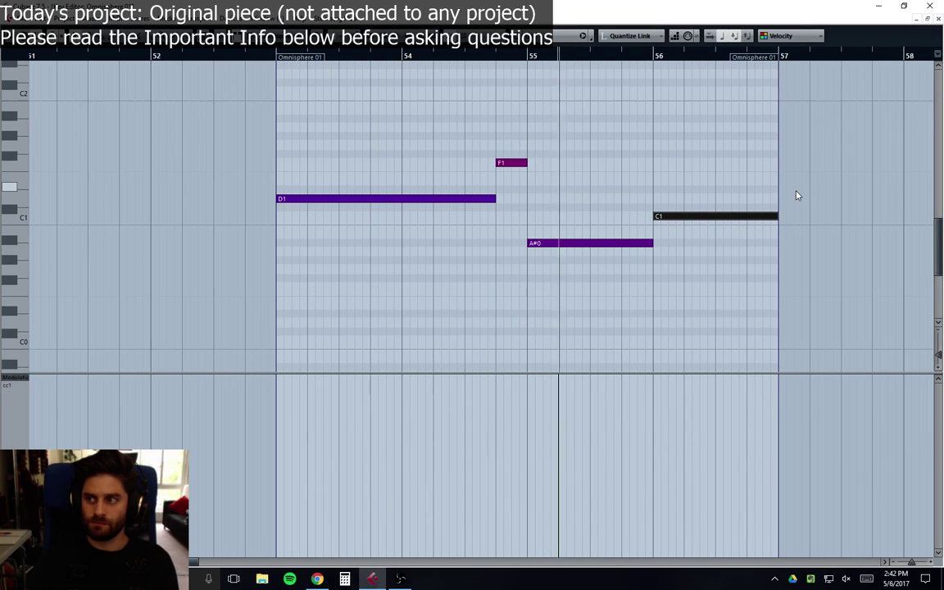
{"action": "key", "text": "space"}
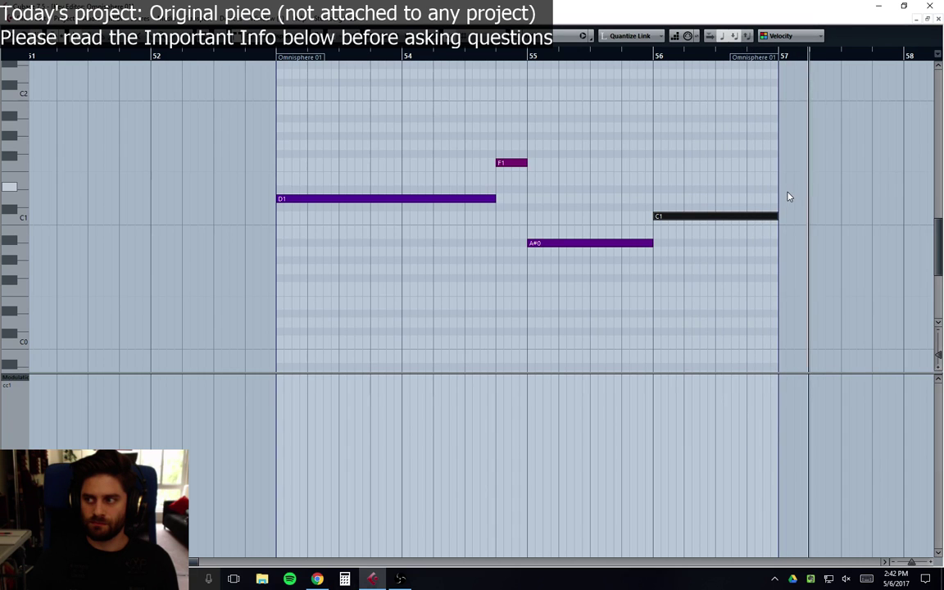
{"action": "key", "text": "Return"}
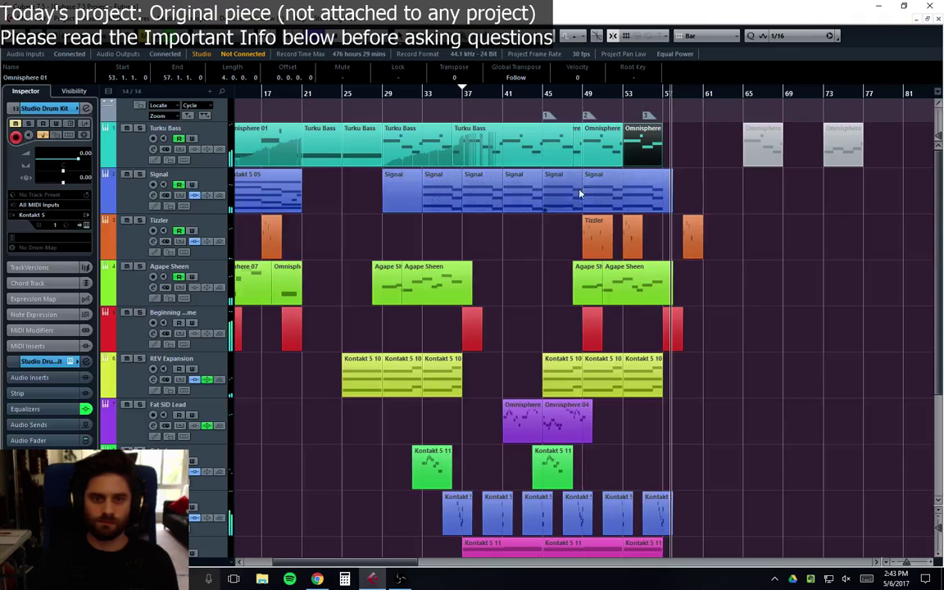
Step: Listen to the full arrangement from bar 49, select the String Orchestra track, and listen again from bar 45
{"action": "left_click", "coordinate": [578, 100]}
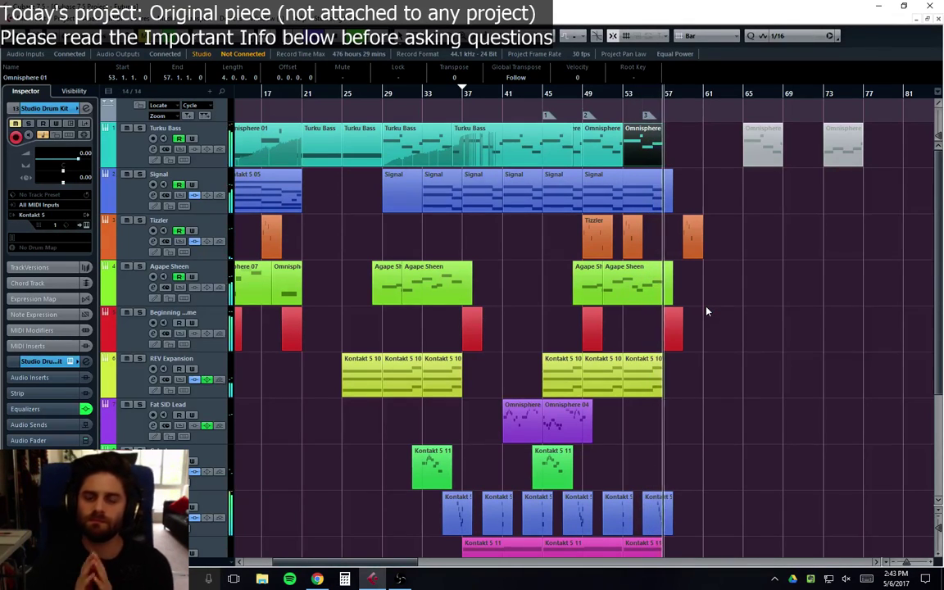
{"action": "left_click", "coordinate": [583, 90]}
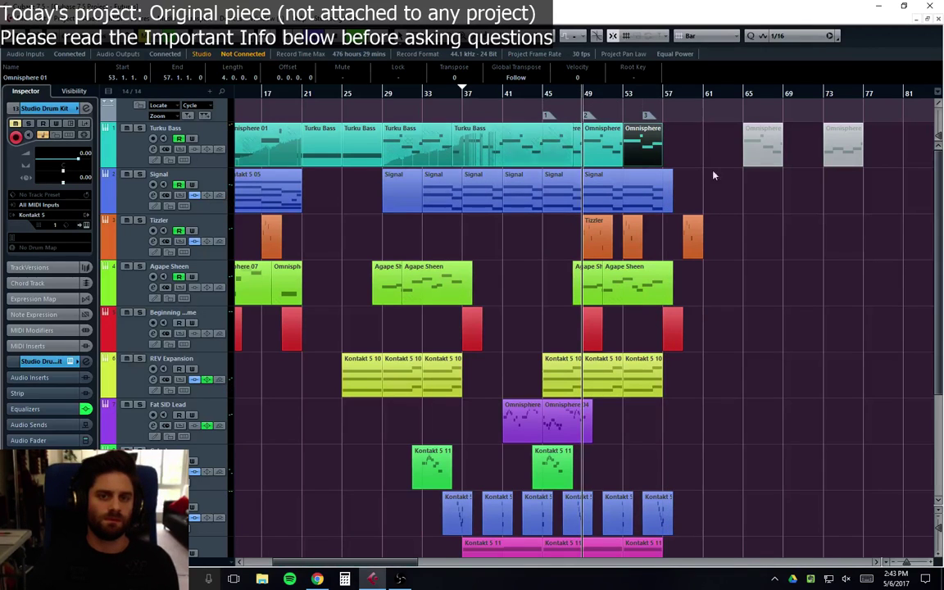
{"action": "left_click", "coordinate": [713, 175]}
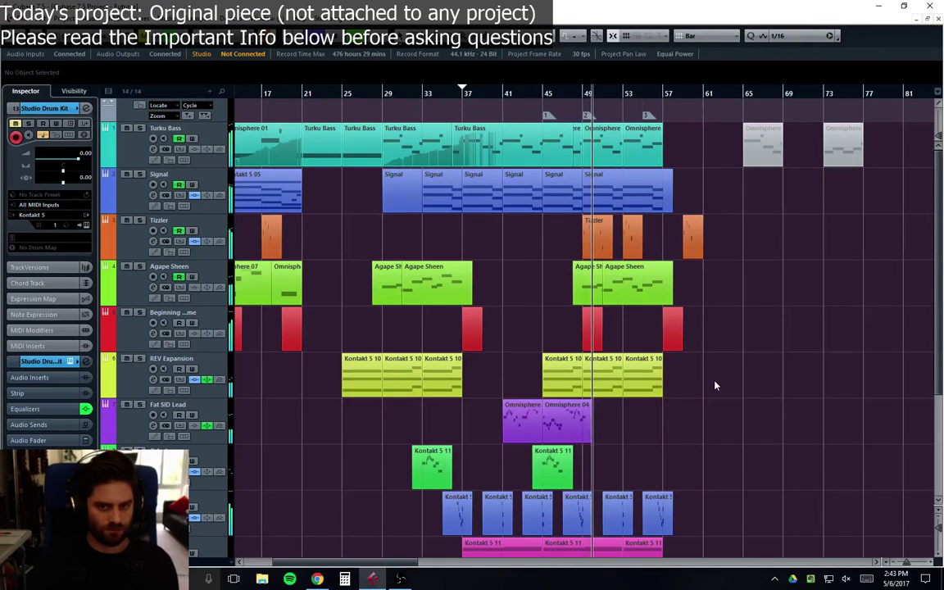
{"action": "scroll", "coordinate": [721, 413], "scroll_direction": "down", "scroll_amount": 2}
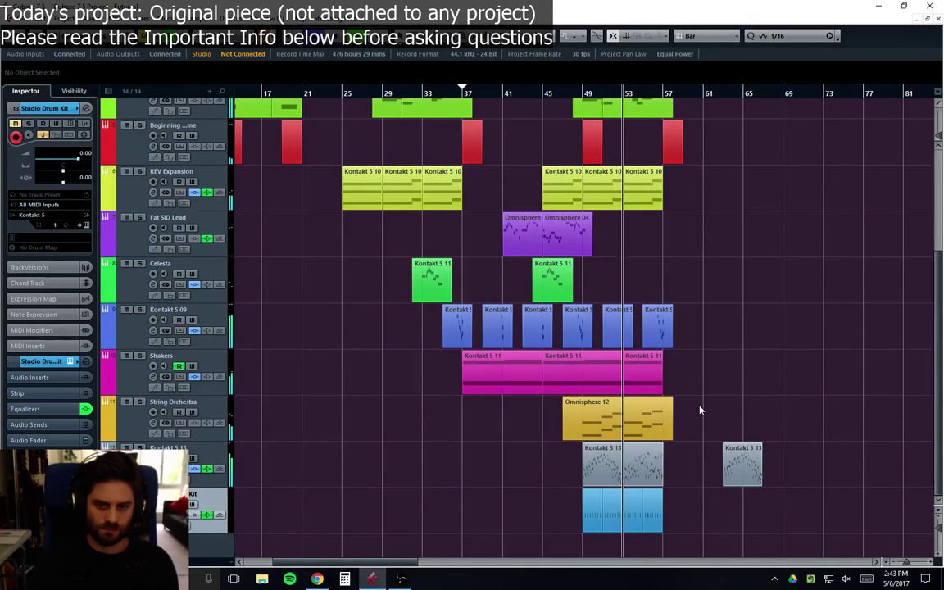
{"action": "left_click", "coordinate": [176, 408]}
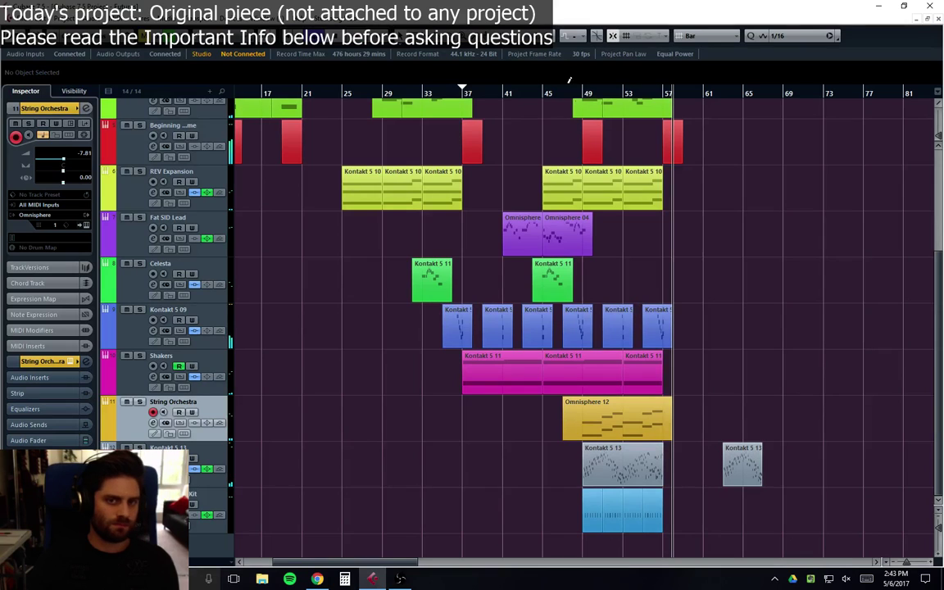
{"action": "left_click", "coordinate": [542, 90]}
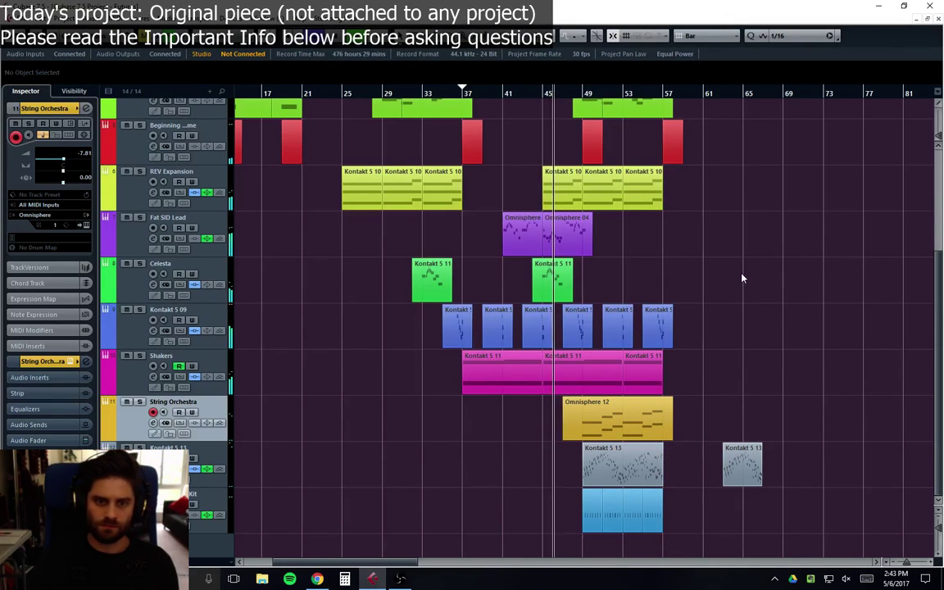
Step: Check the channel settings of the Fat SID Lead and String Orchestra tracks during playback
{"action": "left_click", "coordinate": [139, 248]}
{"action": "left_click", "coordinate": [152, 238]}
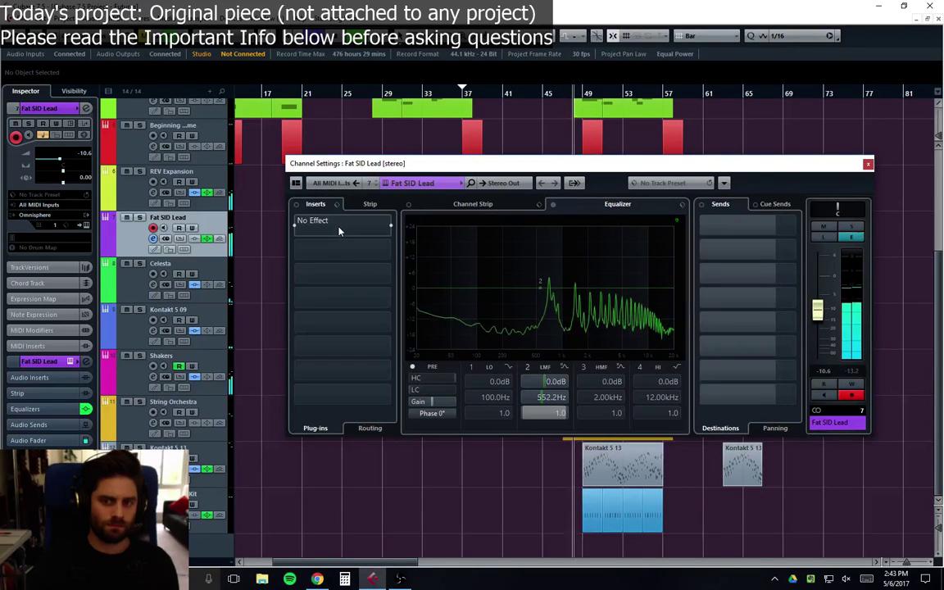
{"action": "left_click", "coordinate": [867, 164]}
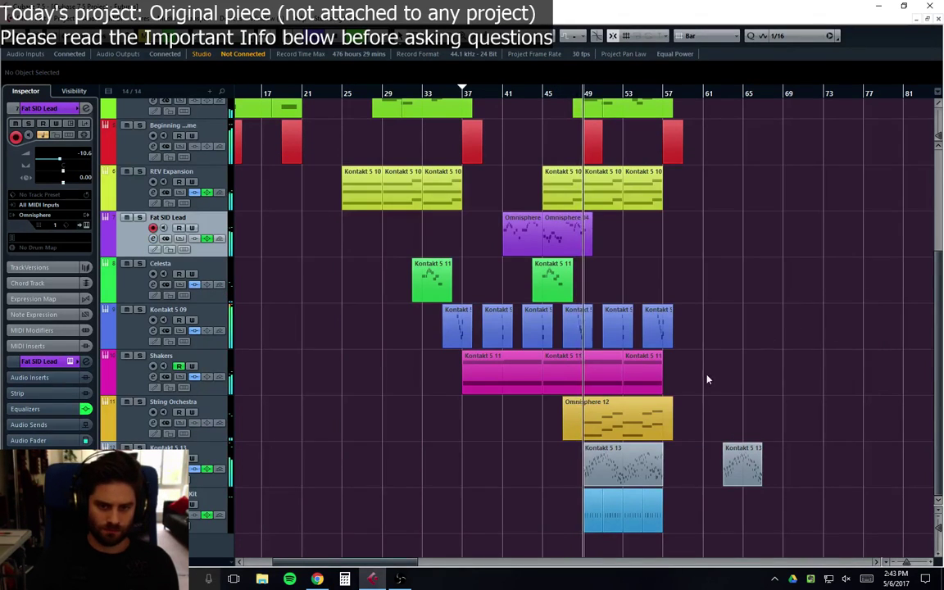
{"action": "left_click", "coordinate": [144, 423]}
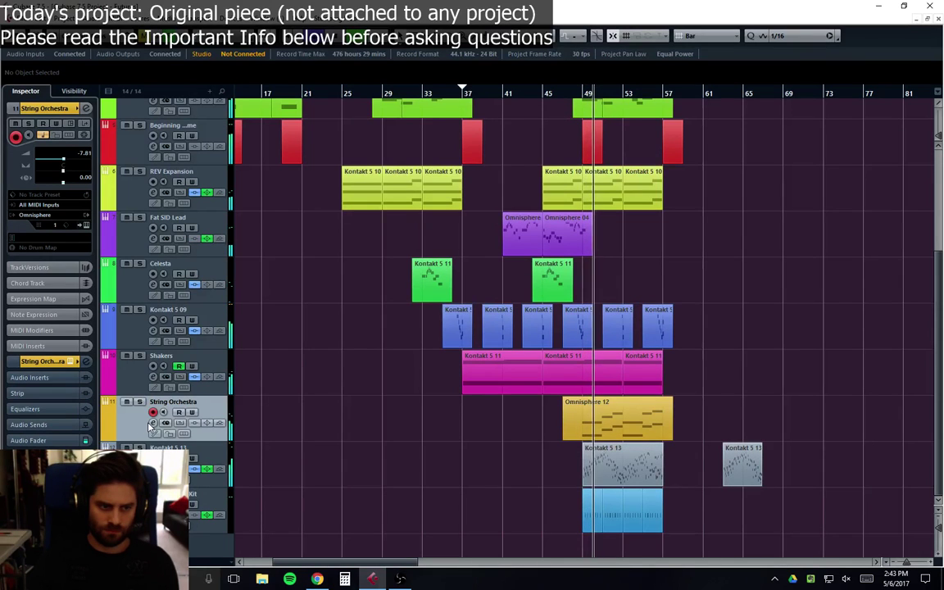
{"action": "left_click", "coordinate": [152, 422]}
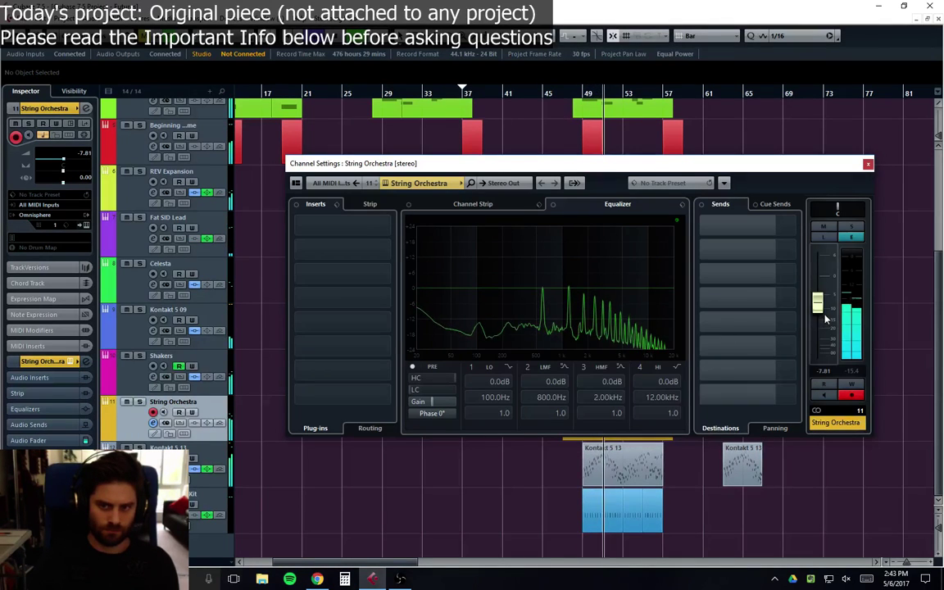
{"action": "left_click", "coordinate": [868, 163]}
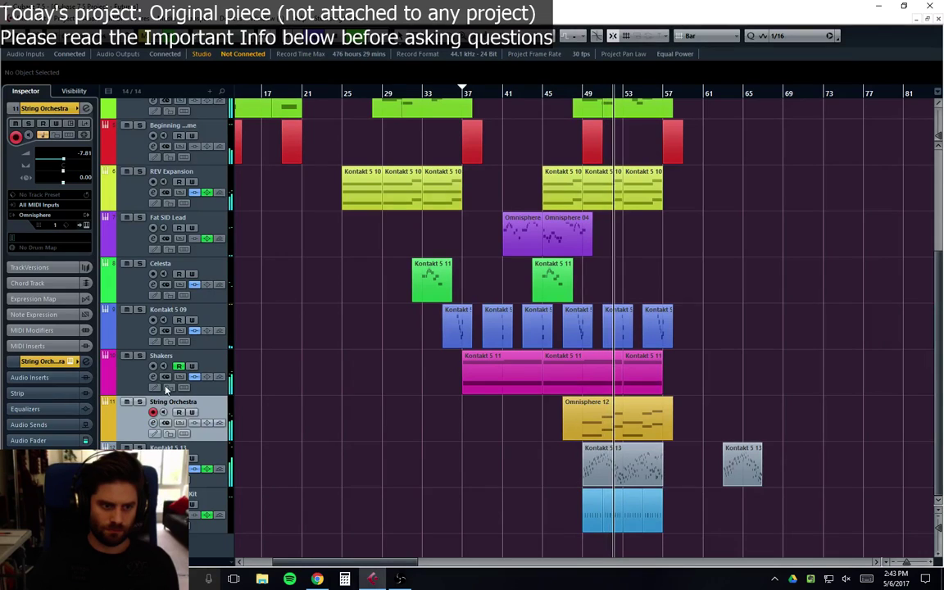
Step: Enable automation reading on the String Orchestra track and show its volume automation lane
{"action": "left_click", "coordinate": [179, 411]}
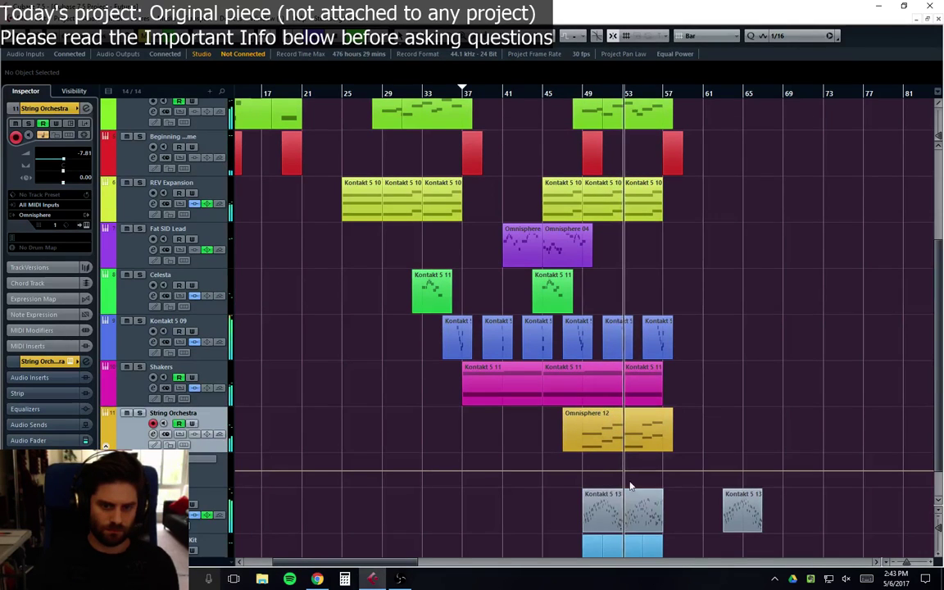
{"action": "left_click", "coordinate": [105, 438]}
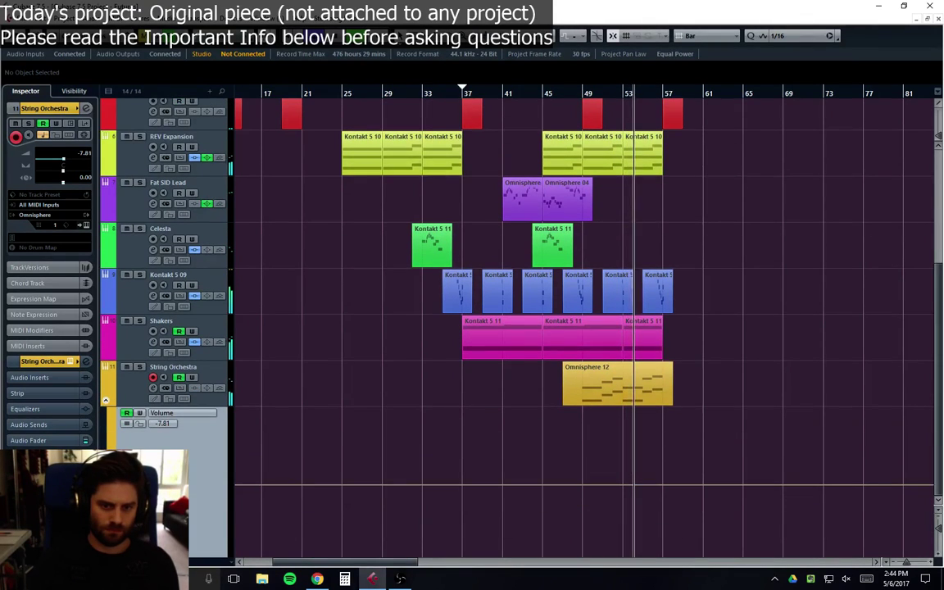
Step: Ramp the String Orchestra's volume automation up from -7.81 at bar 53, through -3.33 at bar 55, to -2.43 at bar 57
{"action": "scroll", "coordinate": [600, 362], "scroll_direction": "down", "scroll_amount": 3}
{"action": "scroll", "coordinate": [589, 391], "scroll_direction": "up", "scroll_amount": 2, "text": "ctrl"}
{"action": "scroll", "coordinate": [589, 391], "scroll_direction": "up", "scroll_amount": 1, "text": "ctrl"}
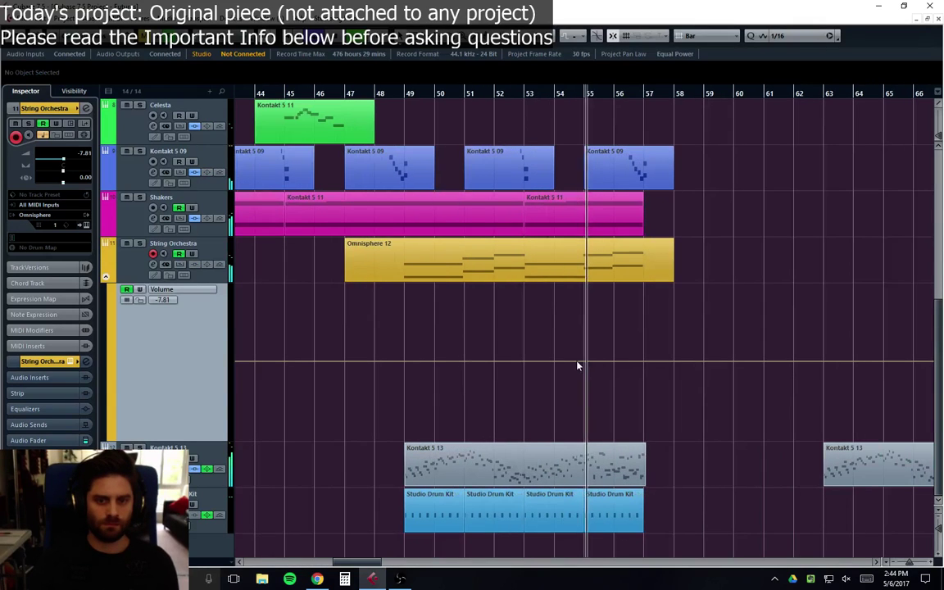
{"action": "left_click", "coordinate": [524, 360]}
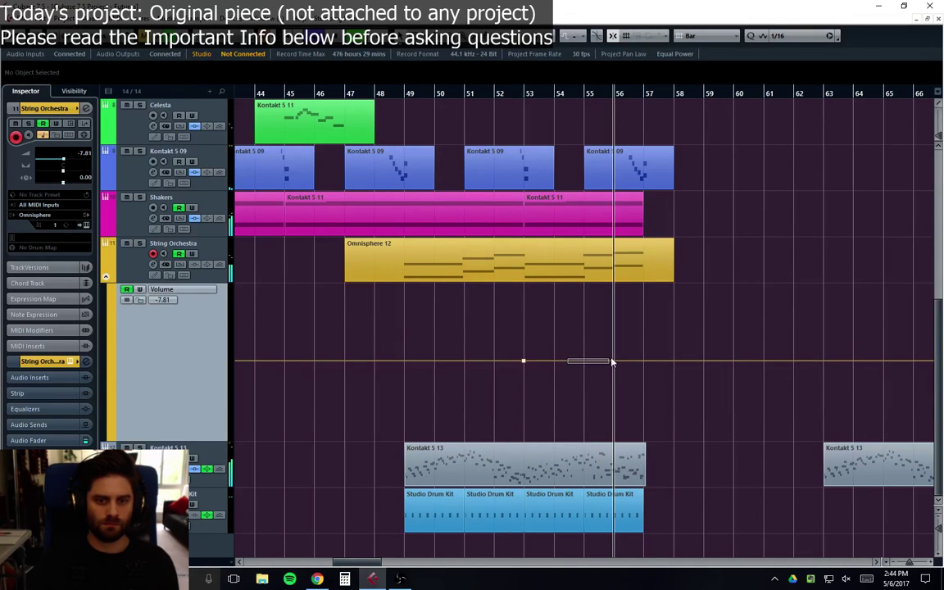
{"action": "left_click_drag", "start_coordinate": [612, 362], "coordinate": [648, 339]}
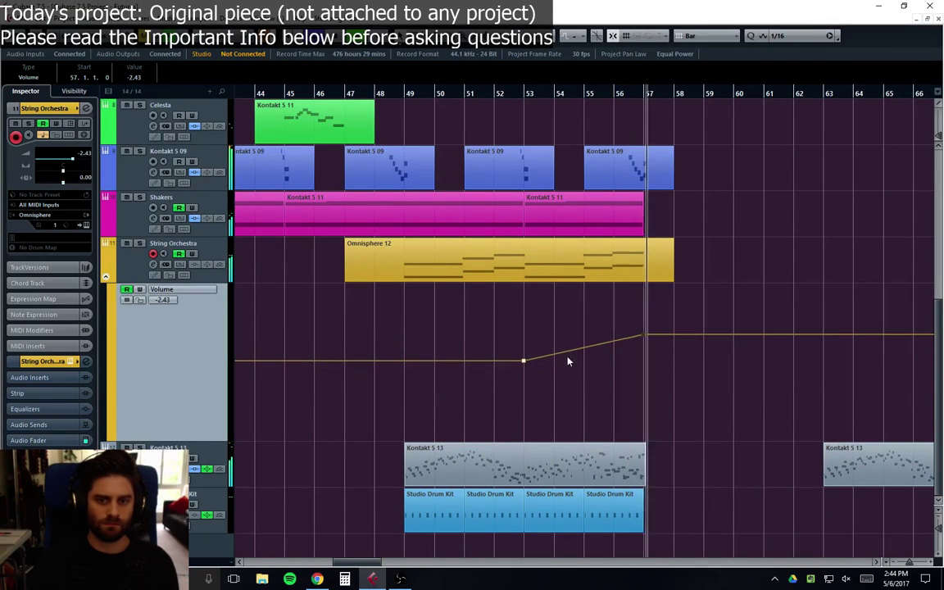
{"action": "left_click_drag", "start_coordinate": [583, 347], "coordinate": [583, 338]}
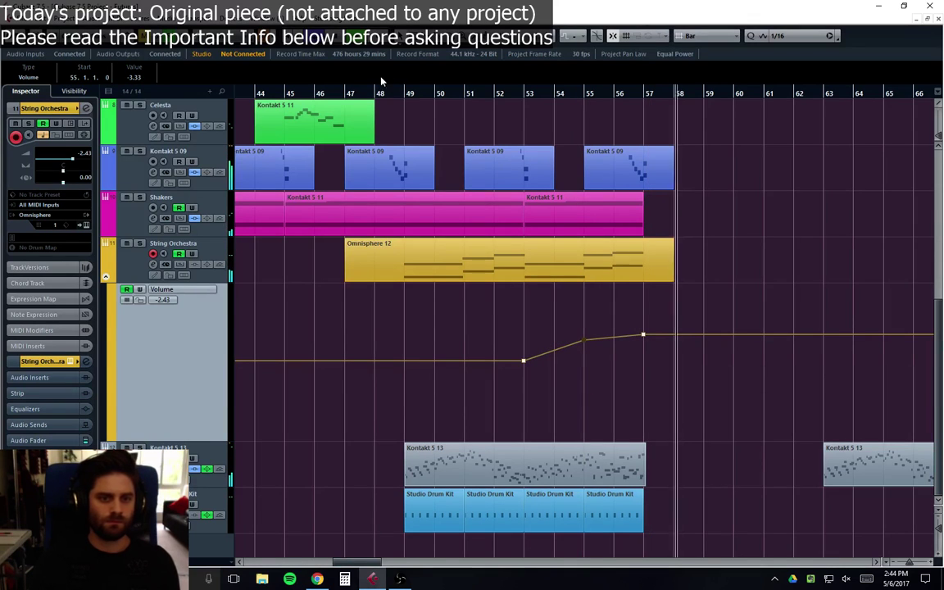
Step: Reshape the String Orchestra volume automation to about -6.62 at bar 53, -4.23 at bar 54 and -0.16 at bar 57, then replay it
{"action": "left_click", "coordinate": [400, 93]}
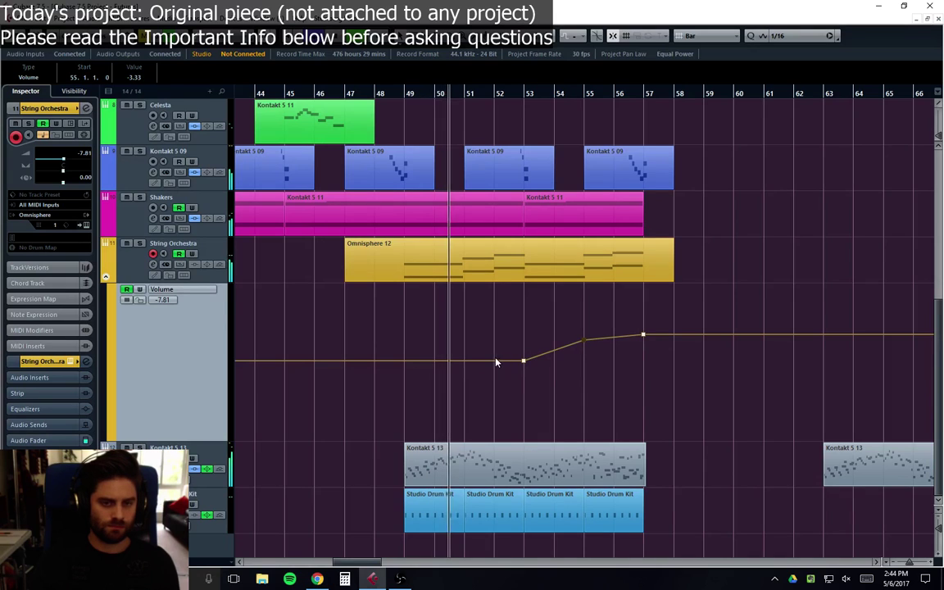
{"action": "left_click_drag", "start_coordinate": [523, 360], "coordinate": [524, 357]}
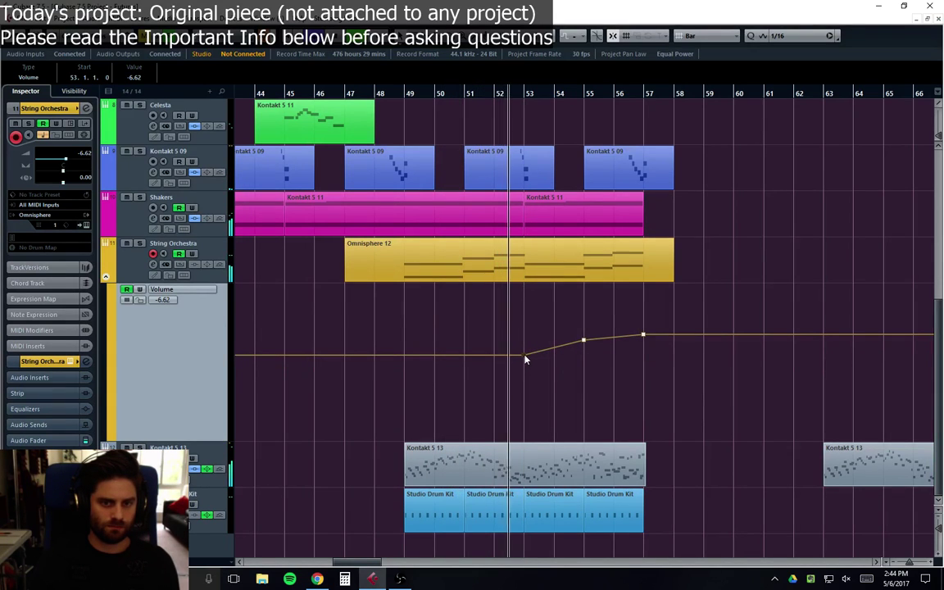
{"action": "left_click", "coordinate": [583, 344]}
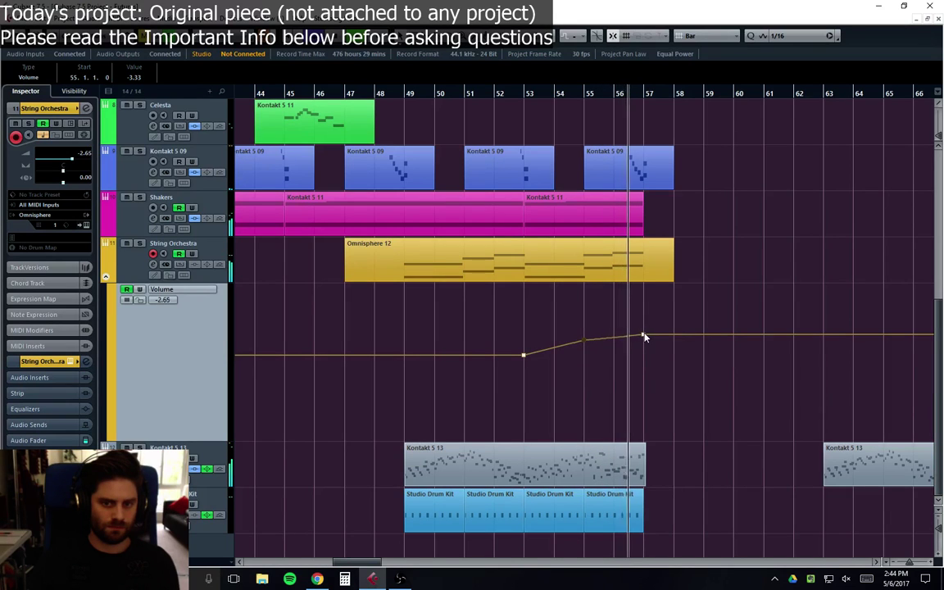
{"action": "left_click_drag", "start_coordinate": [644, 335], "coordinate": [642, 321]}
{"action": "left_click_drag", "start_coordinate": [586, 346], "coordinate": [555, 344]}
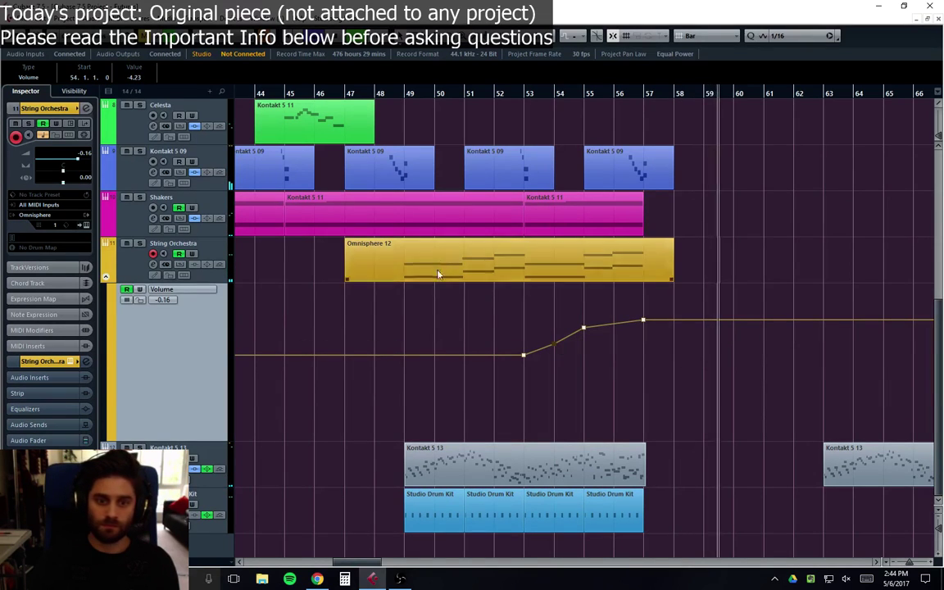
{"action": "left_click_drag", "start_coordinate": [410, 93], "coordinate": [411, 87]}
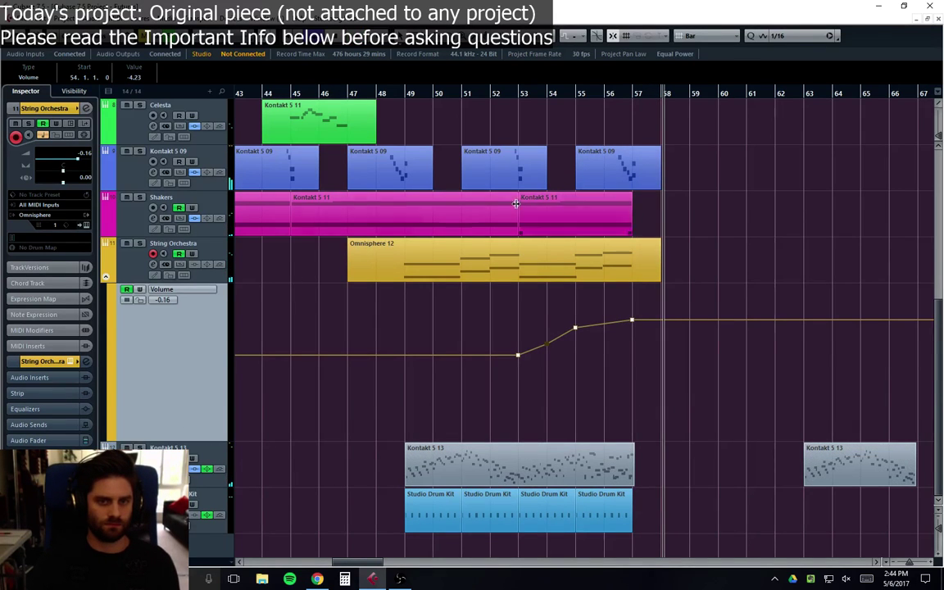
Step: Add volume automation points on the Kontakt 5 09 track at bars 55 and 56, raising bar 56 to about 2.31, and collapse the automation lanes
{"action": "left_click", "coordinate": [106, 182]}
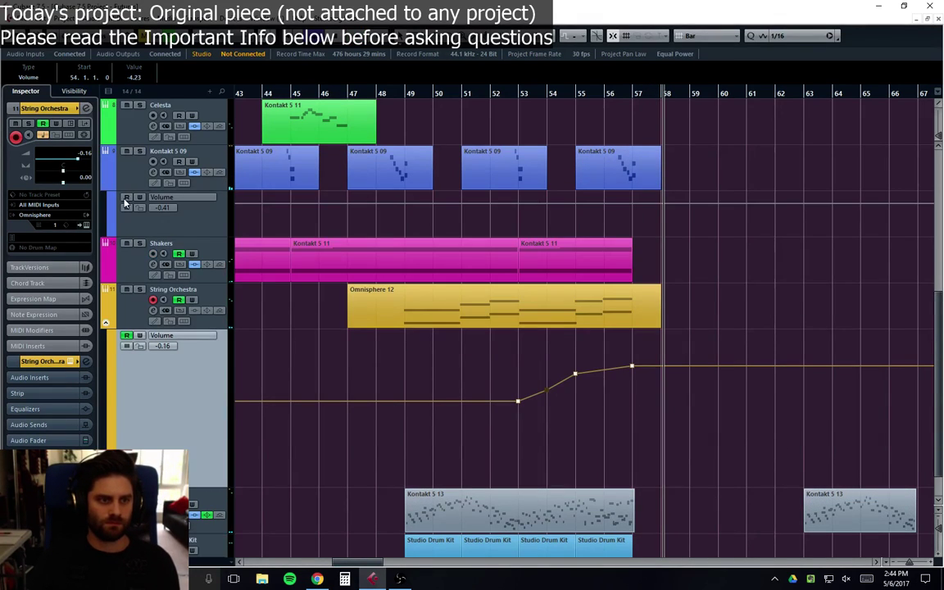
{"action": "left_click", "coordinate": [576, 204]}
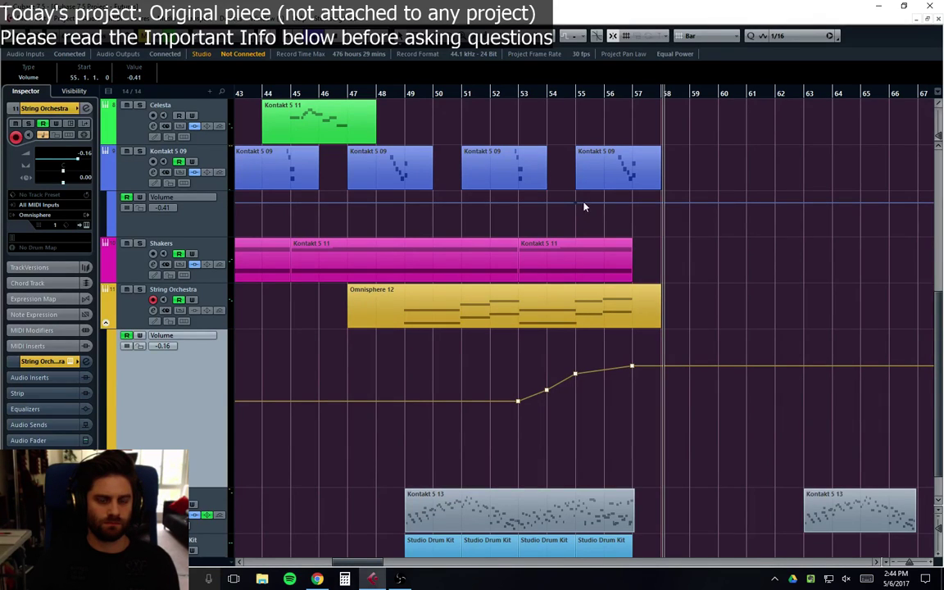
{"action": "left_click", "coordinate": [605, 205]}
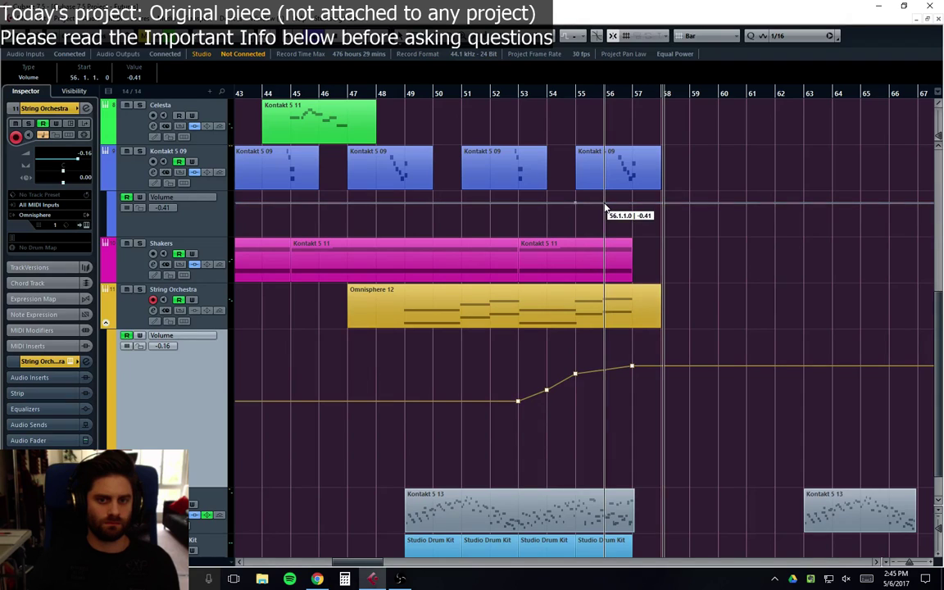
{"action": "left_click_drag", "start_coordinate": [605, 205], "coordinate": [606, 203]}
{"action": "left_click", "coordinate": [105, 321]}
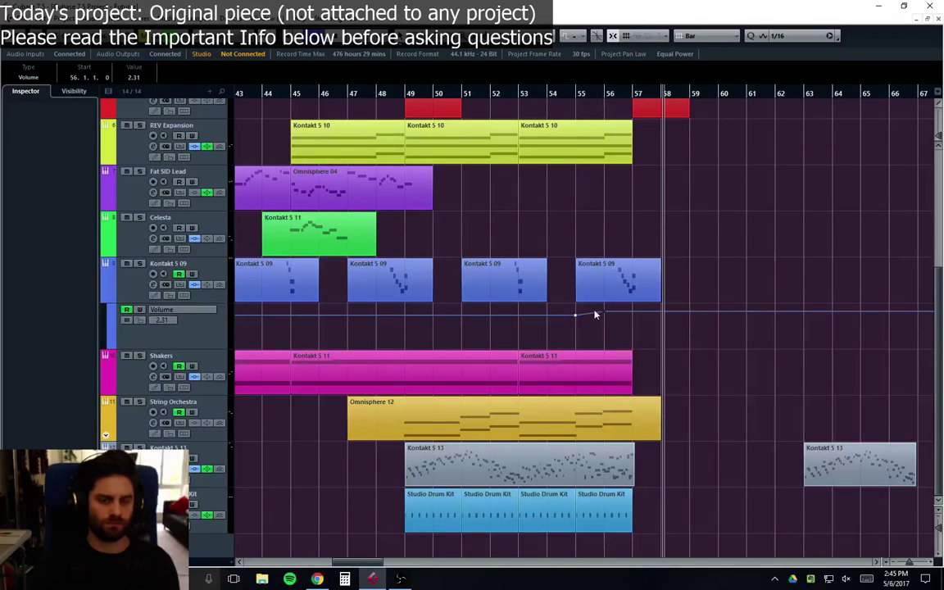
{"action": "left_click", "coordinate": [106, 296]}
Step: Play the arrangement from bar 49 to review how the tracks balance up to bar 58
{"action": "scroll", "coordinate": [536, 287], "scroll_direction": "up", "scroll_amount": 4}
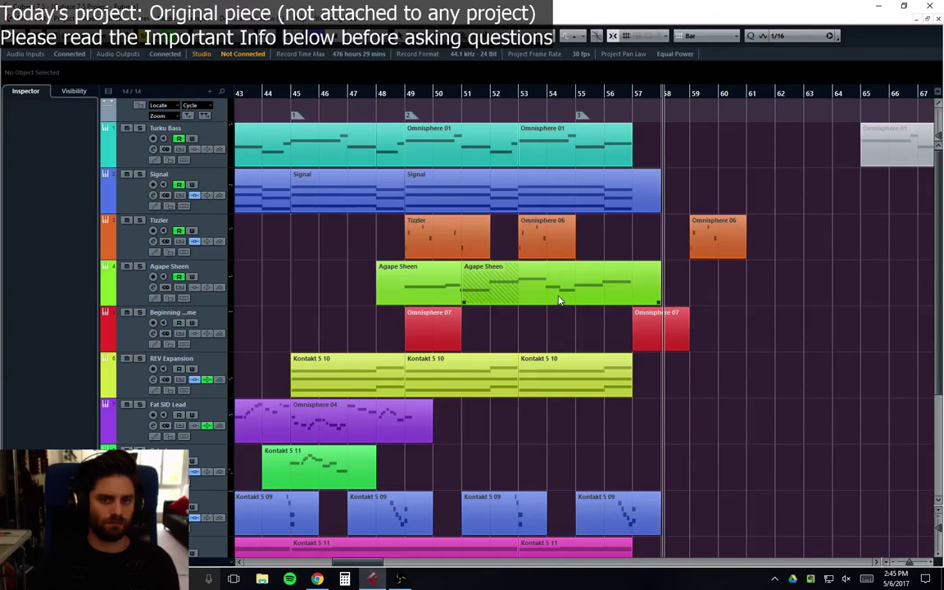
{"action": "left_click", "coordinate": [412, 99]}
{"action": "key", "text": "space"}
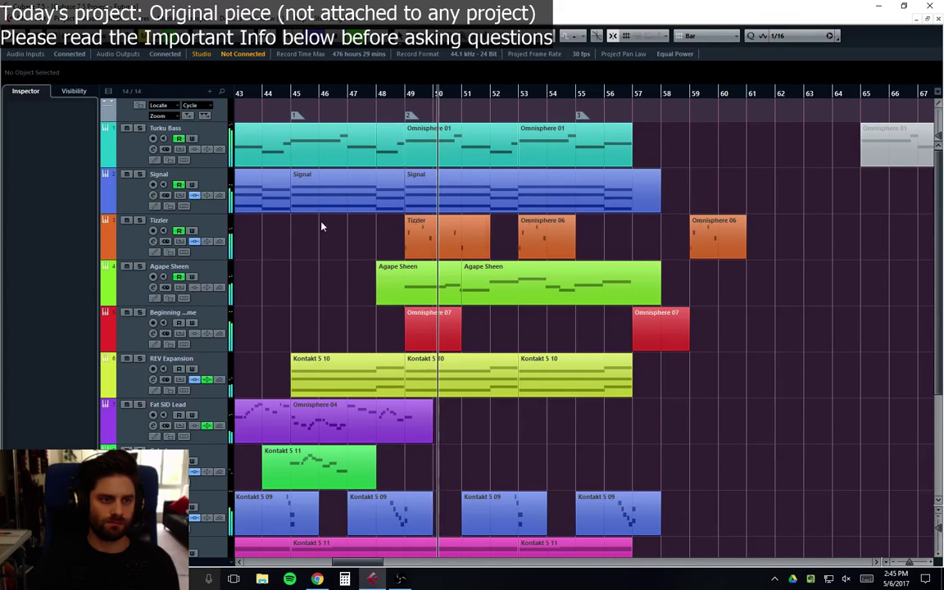
{"action": "left_click", "coordinate": [123, 200]}
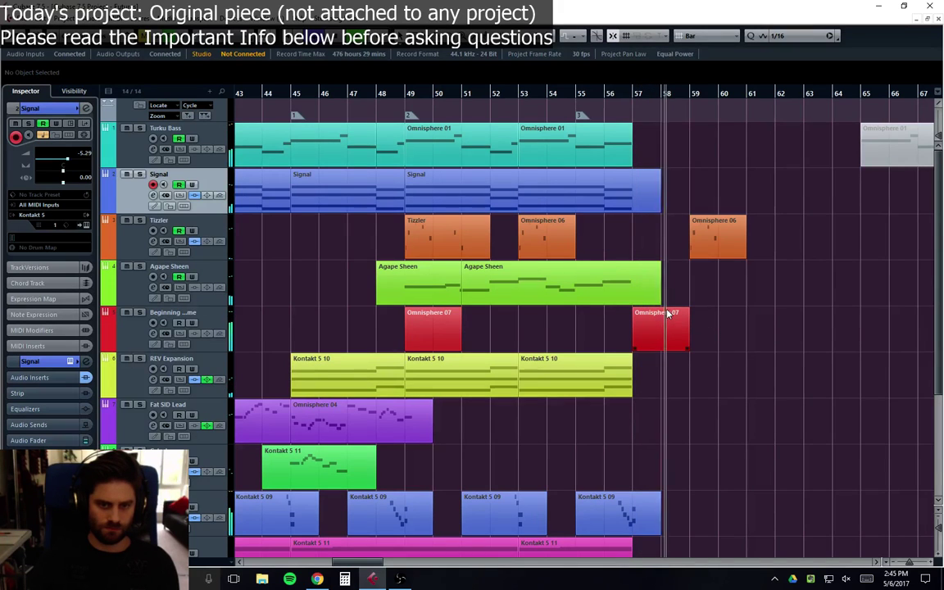
{"action": "scroll", "coordinate": [647, 323], "scroll_direction": "down", "scroll_amount": 4}
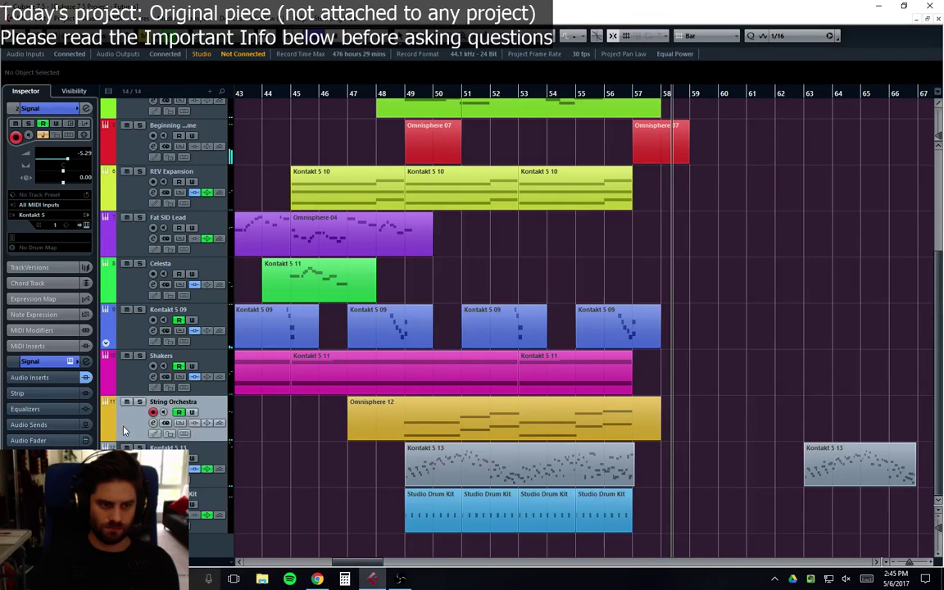
{"action": "left_click", "coordinate": [217, 410]}
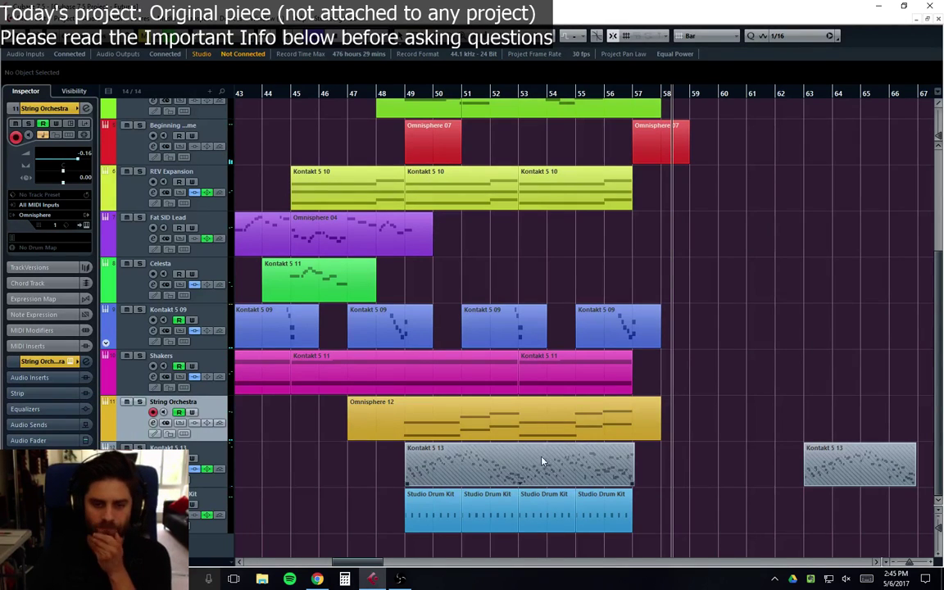
Step: Record repeated A3, C4 and F4 eighth-note chords over bars 55 and 56 on the Kontakt 5 13 track and open the new part for editing
{"action": "left_click", "coordinate": [224, 482]}
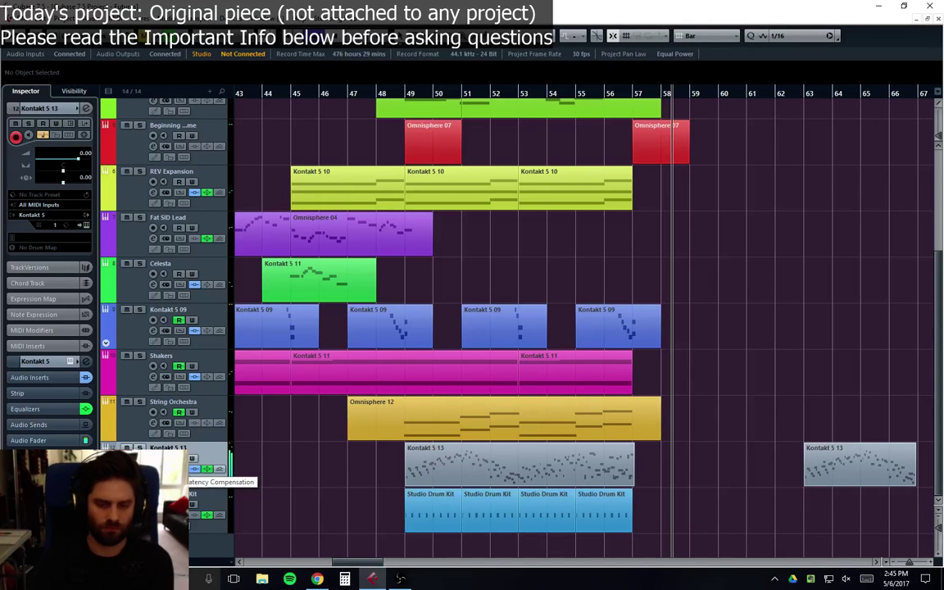
{"action": "left_click", "coordinate": [521, 107]}
{"action": "key", "text": "space"}
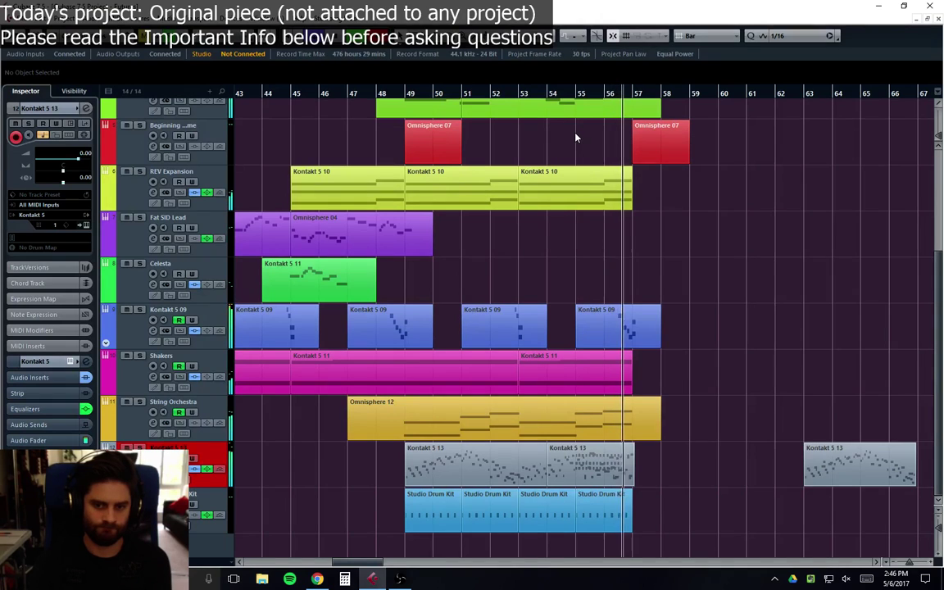
{"action": "left_click", "coordinate": [562, 468]}
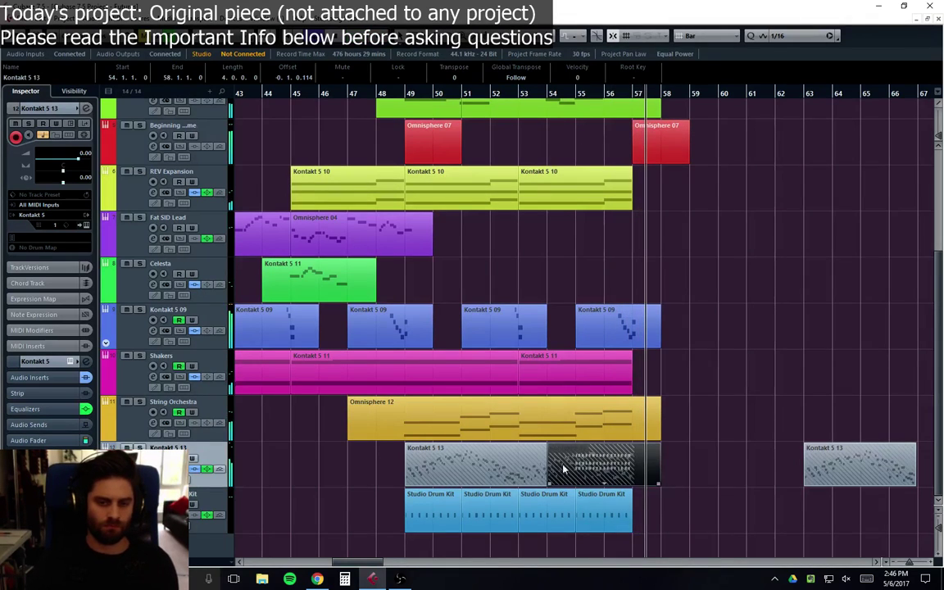
{"action": "double_click", "coordinate": [608, 458]}
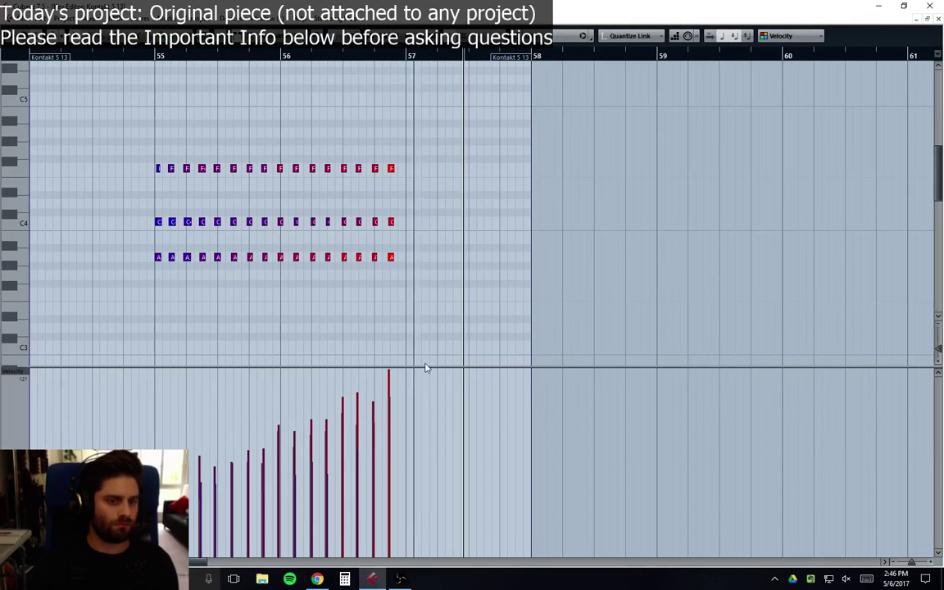
Step: Try quantizing all the recorded chord notes and drawing a smooth rising velocity ramp over them, and listen from bar 54
{"action": "left_click_drag", "start_coordinate": [399, 118], "coordinate": [123, 300]}
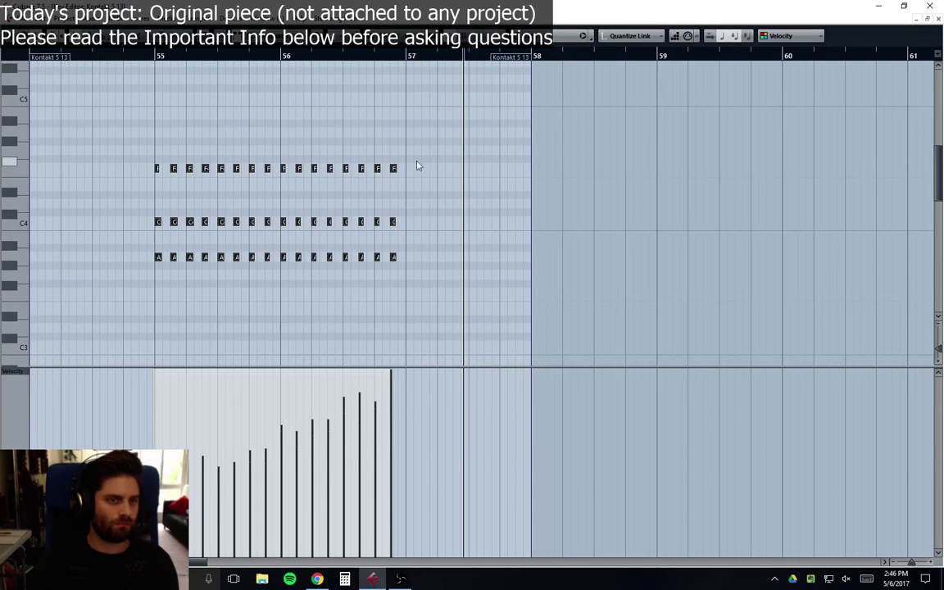
{"action": "mouse_move", "coordinate": [198, 479]}
{"action": "left_mouse_down"}
{"action": "mouse_move", "coordinate": [390, 375]}
{"action": "mouse_move", "coordinate": [407, 355]}
{"action": "left_mouse_up"}
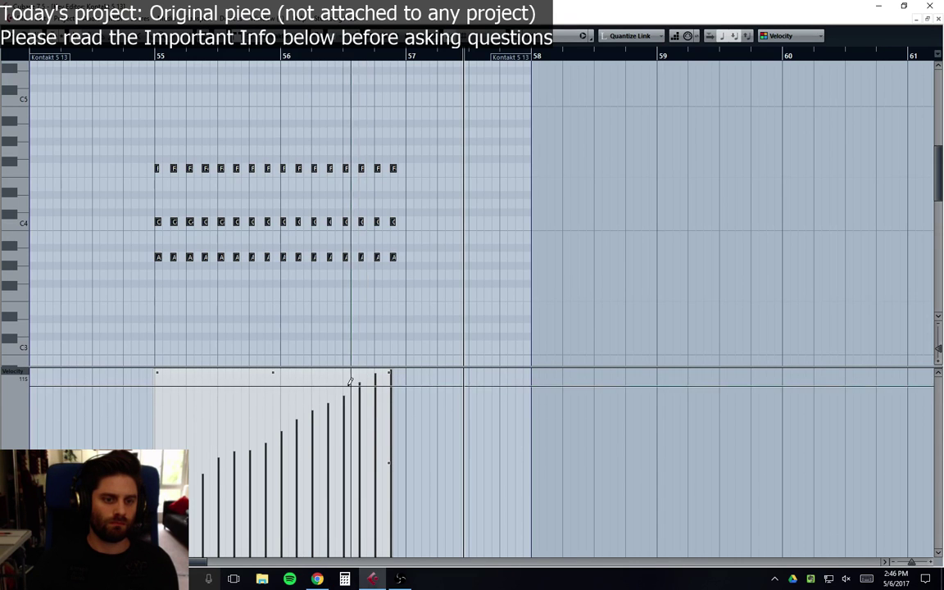
{"action": "mouse_move", "coordinate": [349, 381]}
{"action": "left_mouse_down"}
{"action": "mouse_move", "coordinate": [380, 366]}
{"action": "mouse_move", "coordinate": [195, 460]}
{"action": "left_mouse_up"}
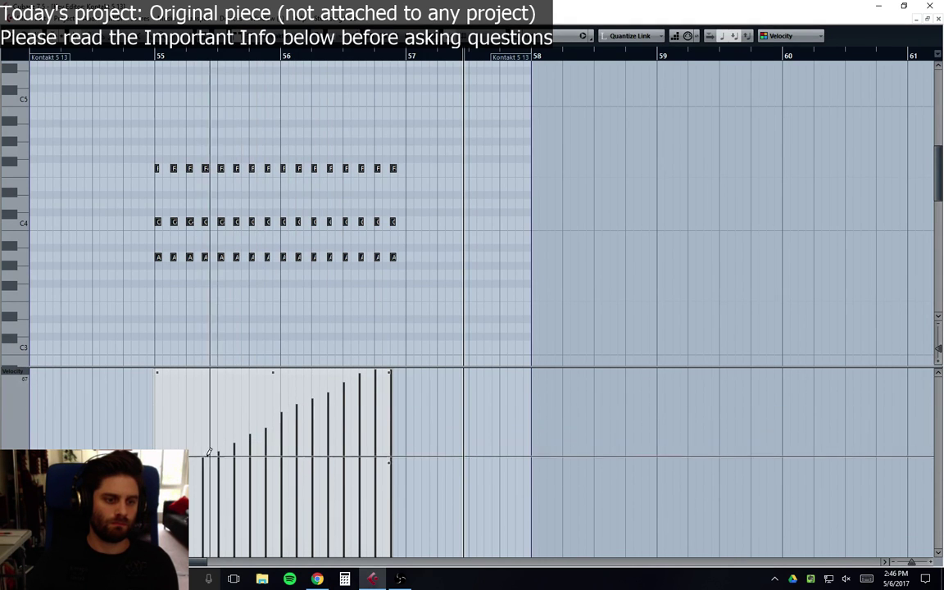
{"action": "left_click", "coordinate": [938, 19]}
{"action": "left_click", "coordinate": [548, 97]}
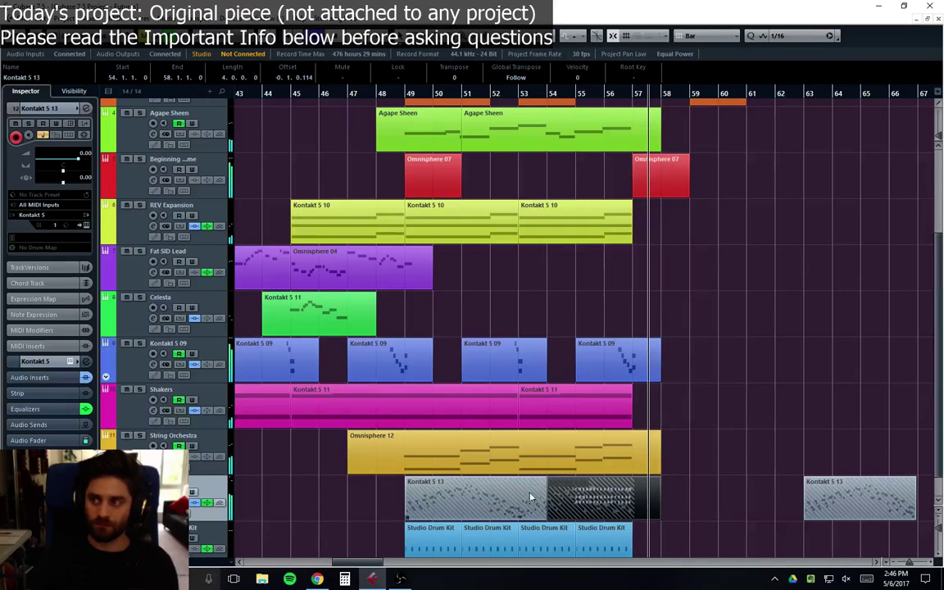
Step: Try a gentler rising velocity curve on the chords, and undo the velocity and quantize edits back to the original recording
{"action": "double_click", "coordinate": [602, 490]}
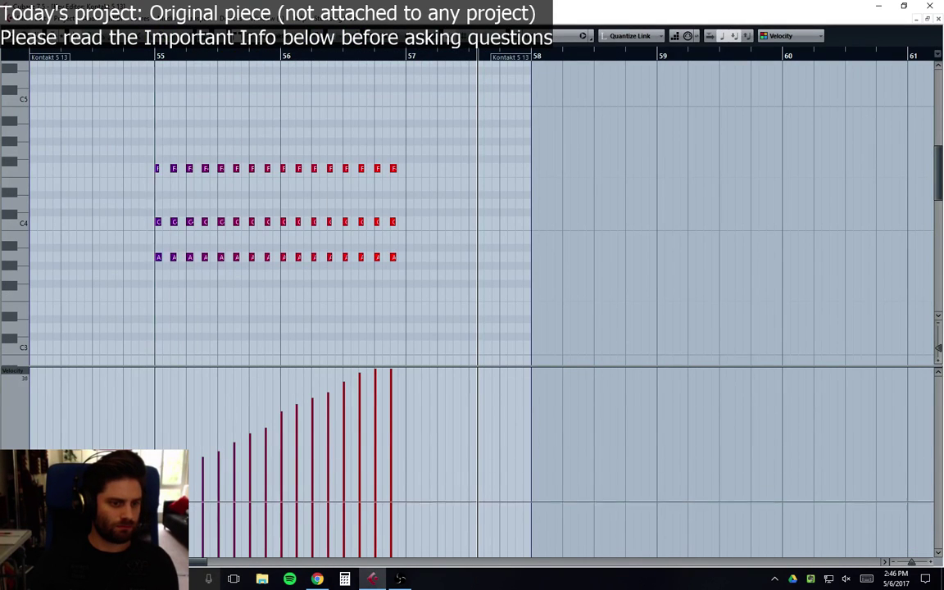
{"action": "mouse_move", "coordinate": [201, 483]}
{"action": "left_mouse_down"}
{"action": "mouse_move", "coordinate": [275, 428]}
{"action": "mouse_move", "coordinate": [258, 443]}
{"action": "mouse_move", "coordinate": [280, 416]}
{"action": "mouse_move", "coordinate": [336, 387]}
{"action": "left_mouse_up"}
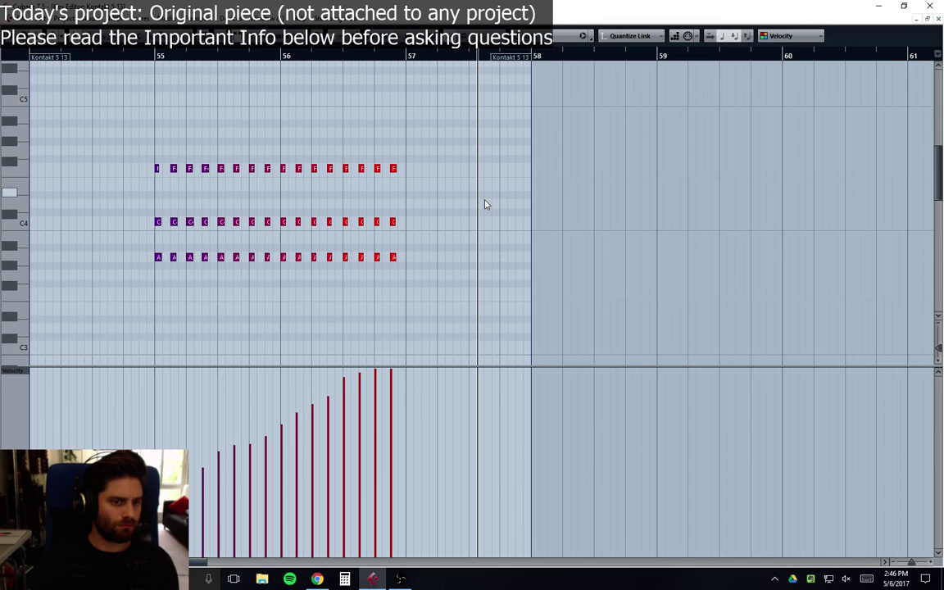
{"action": "key", "text": "ctrl+z"}
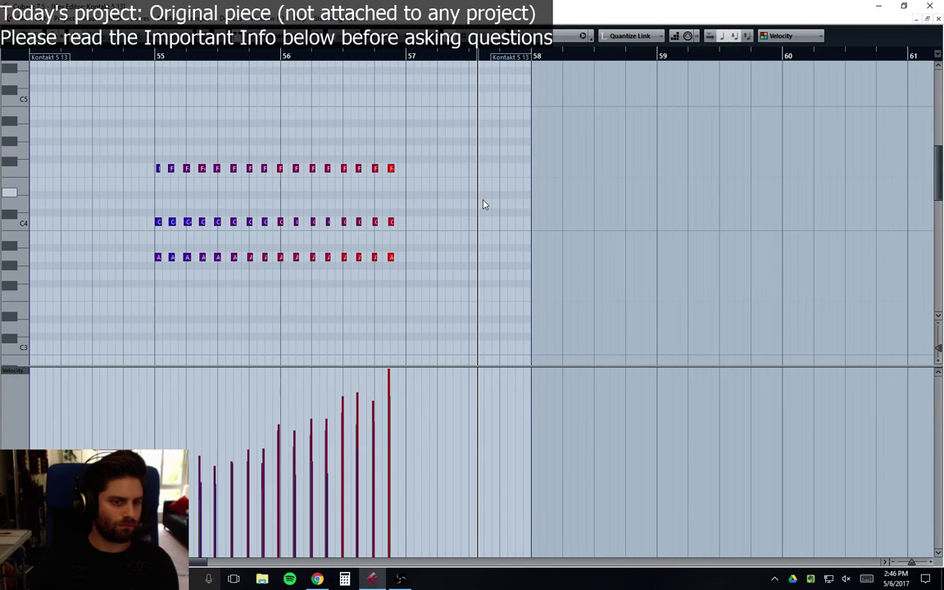
Step: Select all the recorded chord notes, nudge them toward the grid with three quantize passes, and play them back
{"action": "left_click_drag", "start_coordinate": [468, 140], "coordinate": [130, 295]}
{"action": "key", "text": "h"}
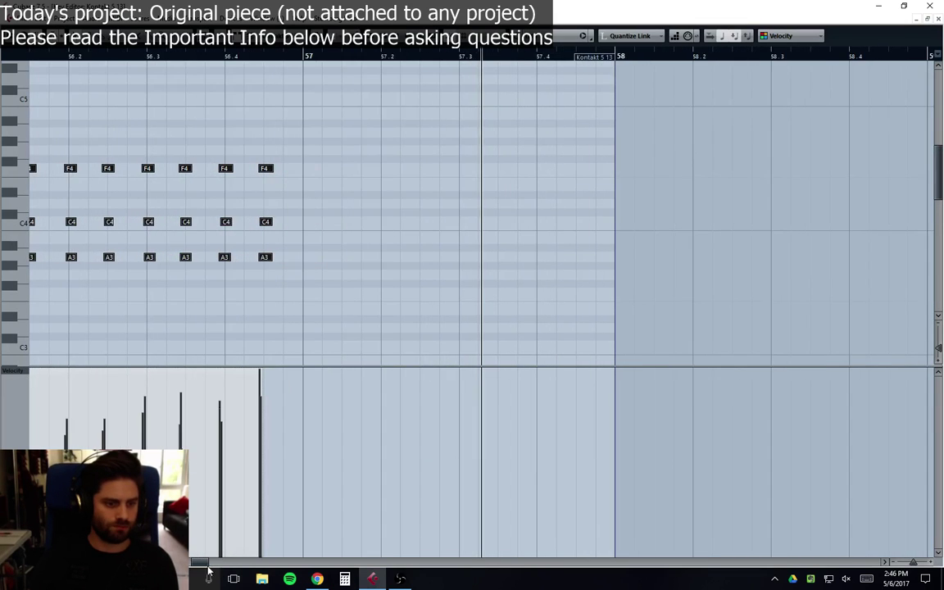
{"action": "left_click_drag", "start_coordinate": [213, 562], "coordinate": [194, 565]}
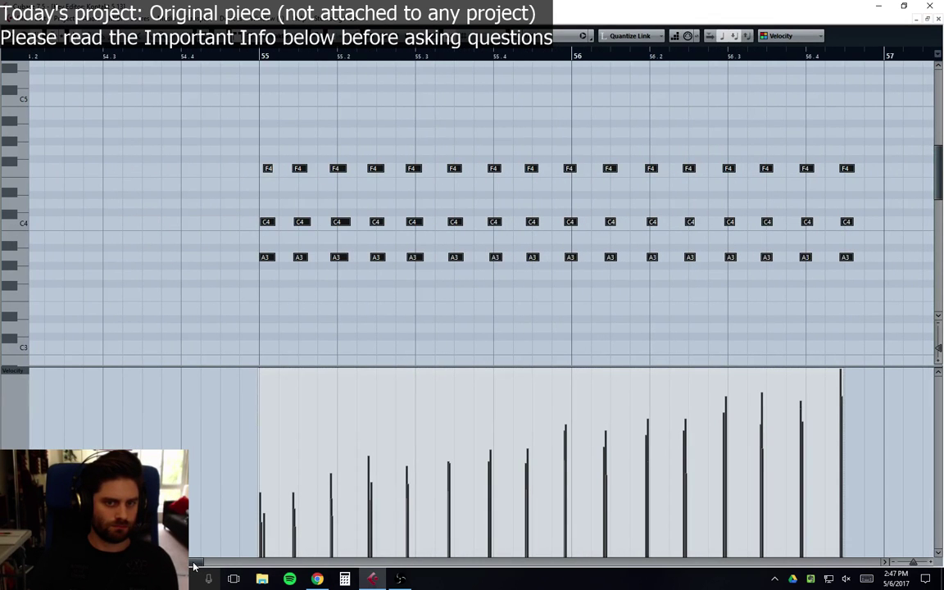
{"action": "key", "text": "q"}
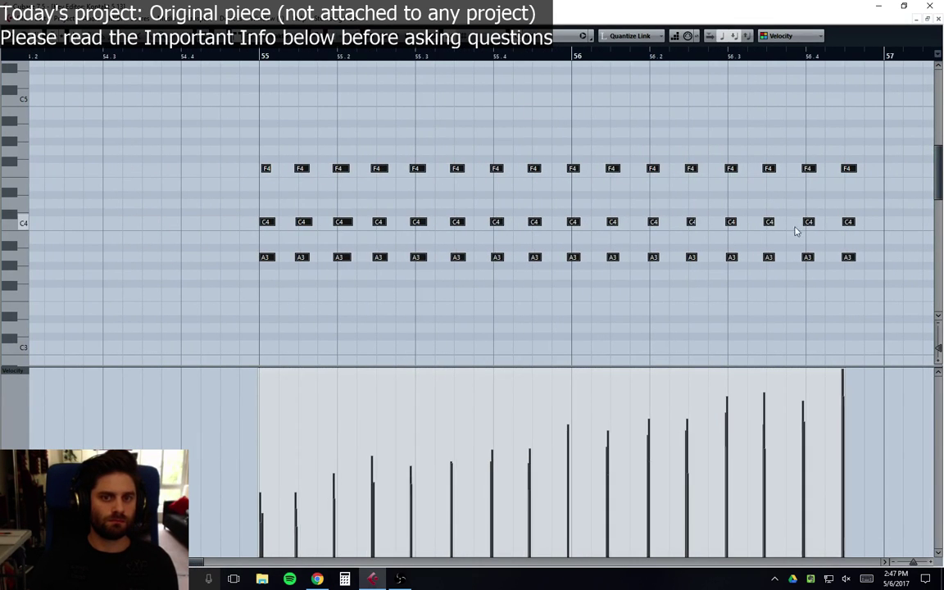
{"action": "key", "text": "q"}
{"action": "key", "text": "q"}
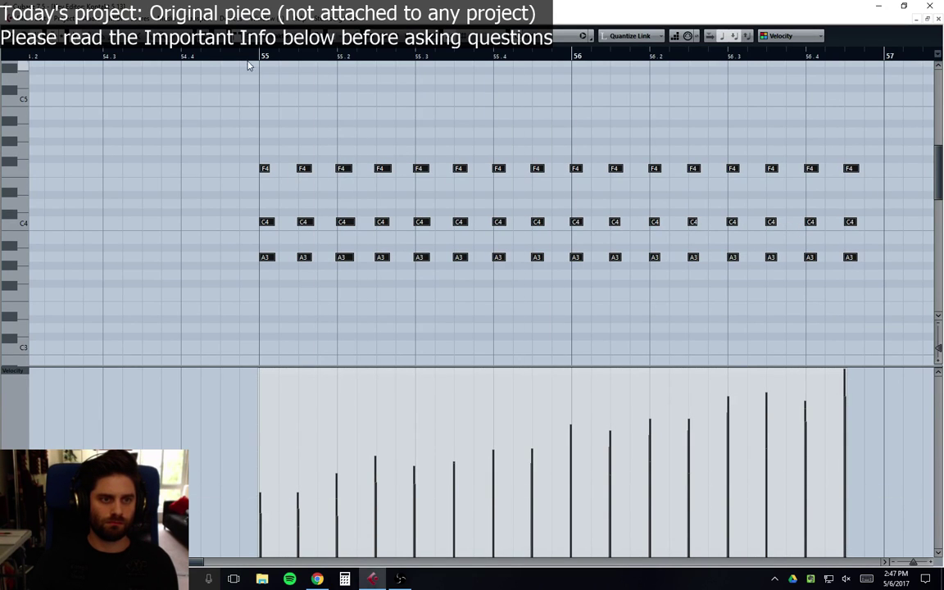
{"action": "key", "text": "space"}
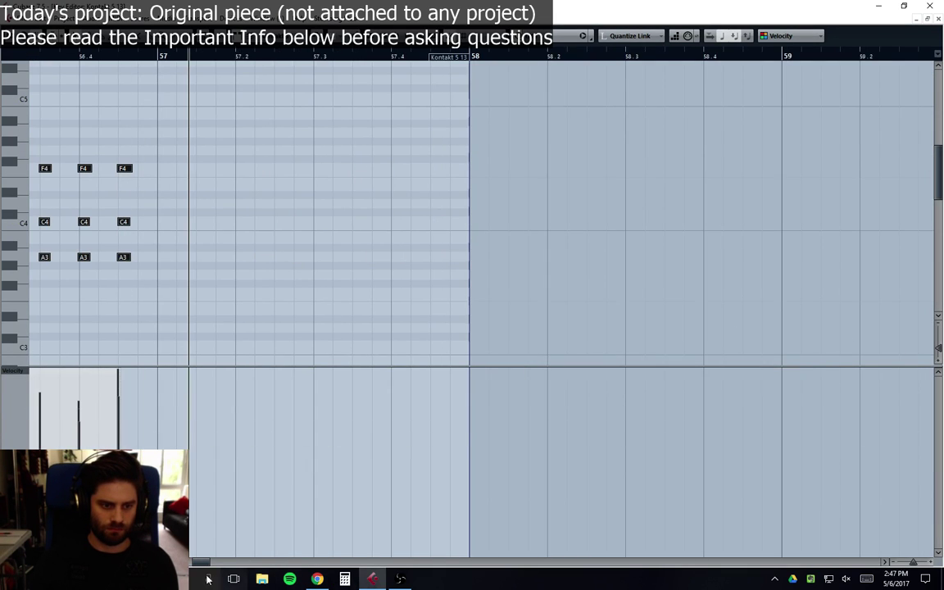
Step: Mute all the C4 and A3 notes in bars 55 and 56, and select the whole row of F4 notes
{"action": "scroll", "coordinate": [562, 276], "scroll_direction": "left", "scroll_amount": 5}
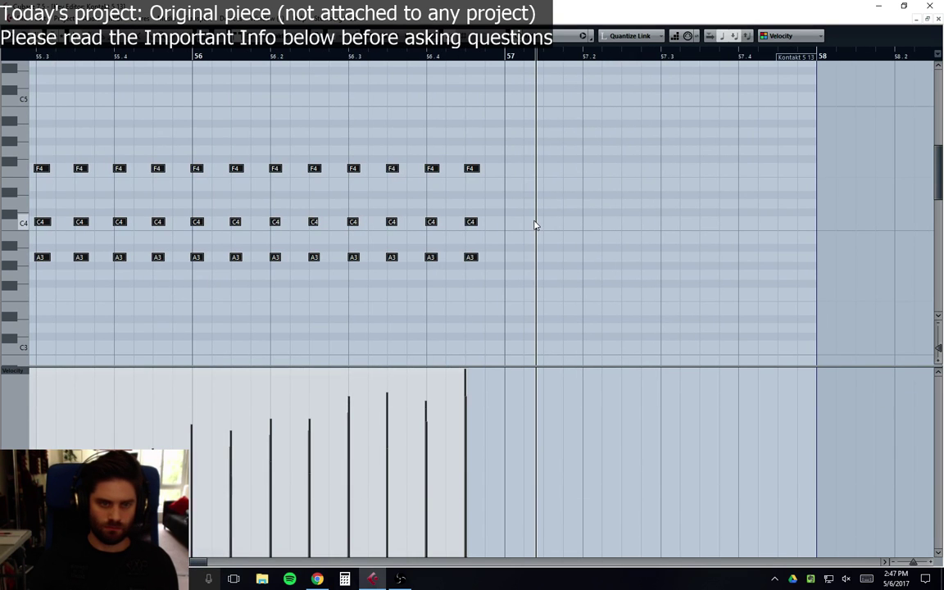
{"action": "left_click", "coordinate": [534, 223]}
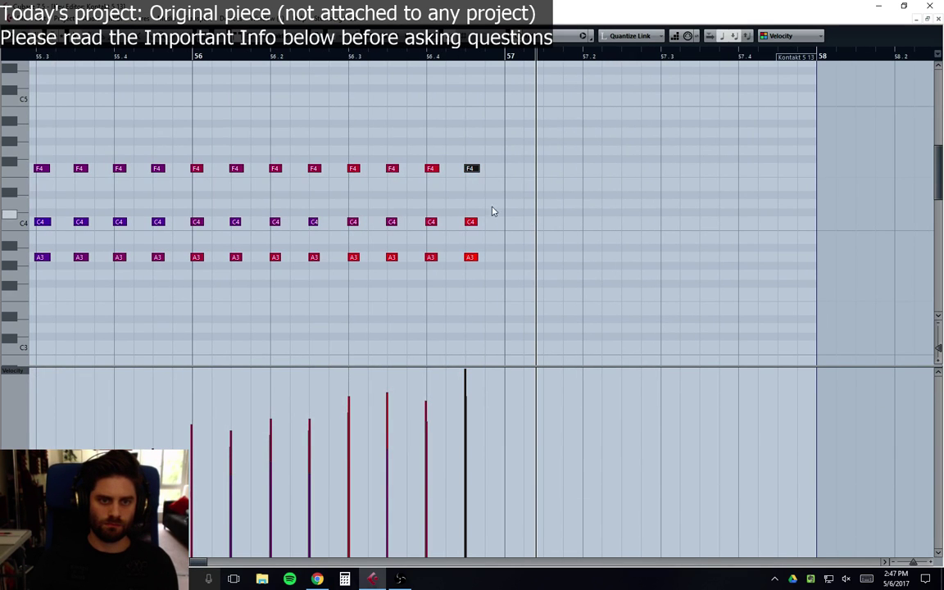
{"action": "left_click_drag", "start_coordinate": [501, 216], "coordinate": [58, 238]}
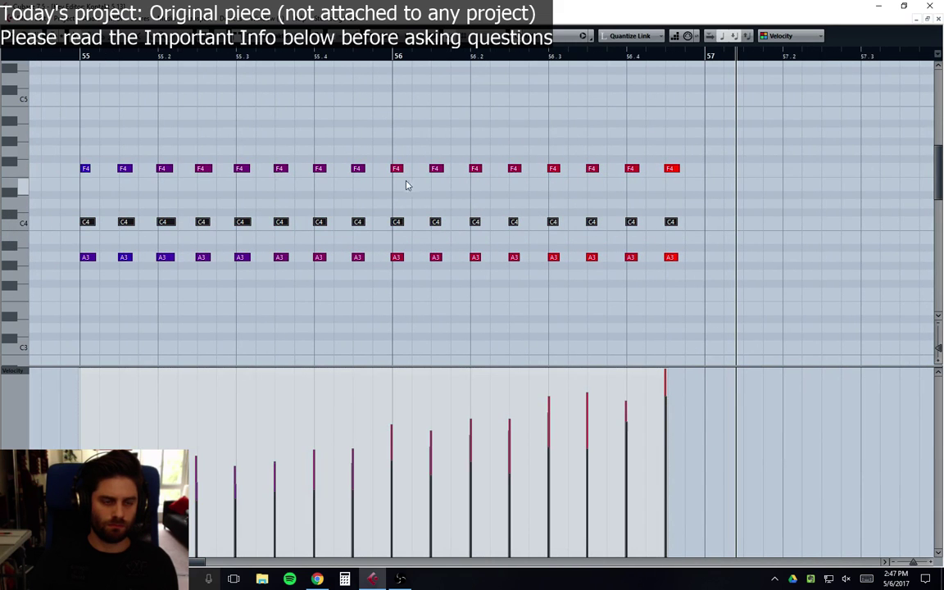
{"action": "left_click_drag", "start_coordinate": [676, 211], "coordinate": [57, 279]}
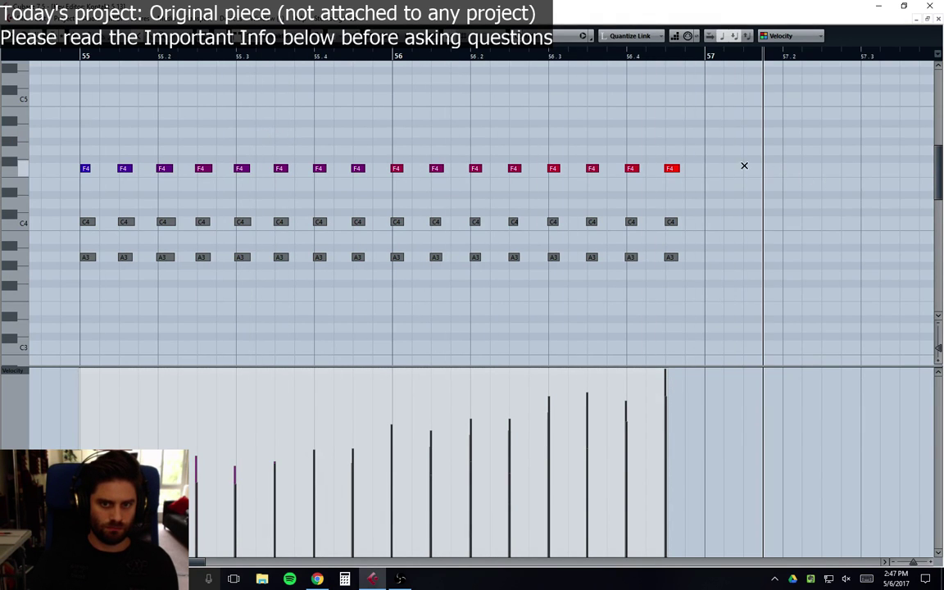
{"action": "left_click_drag", "start_coordinate": [702, 150], "coordinate": [80, 172]}
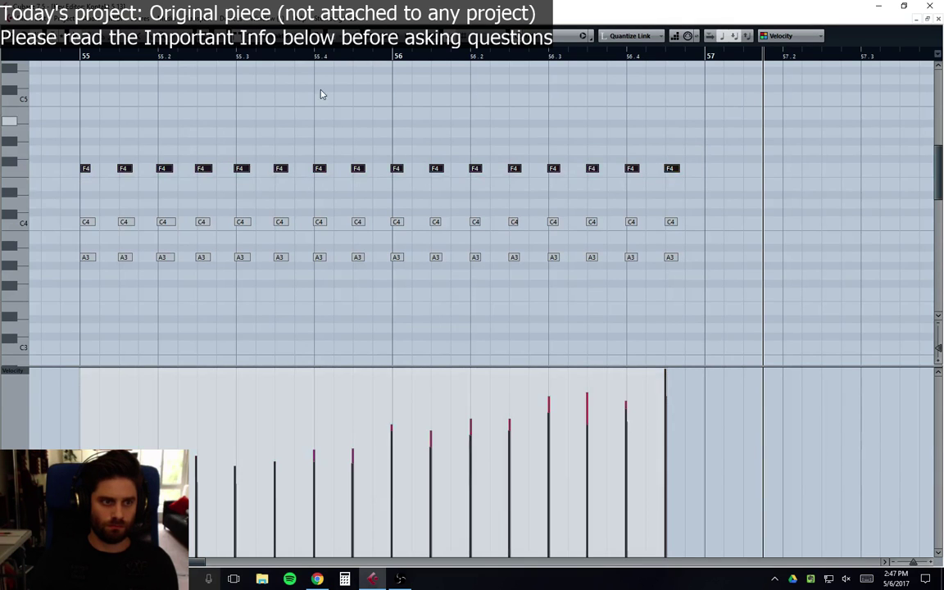
Step: Mute the row of F4 notes, unmute the row of C4 notes, and play them from bar 55
{"action": "left_click", "coordinate": [719, 151]}
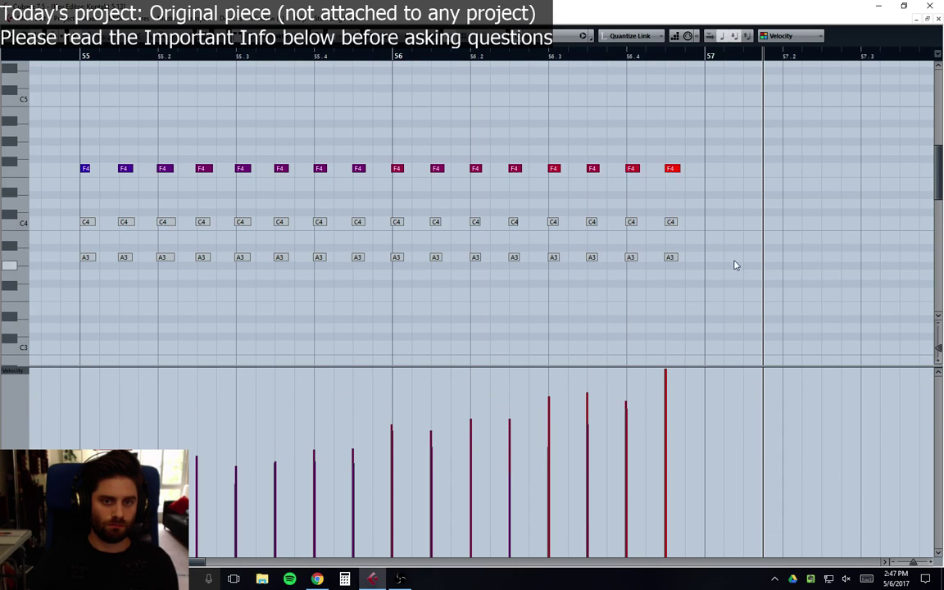
{"action": "left_click_drag", "start_coordinate": [690, 205], "coordinate": [63, 233]}
{"action": "left_click_drag", "start_coordinate": [716, 152], "coordinate": [54, 167]}
{"action": "left_click", "coordinate": [79, 63]}
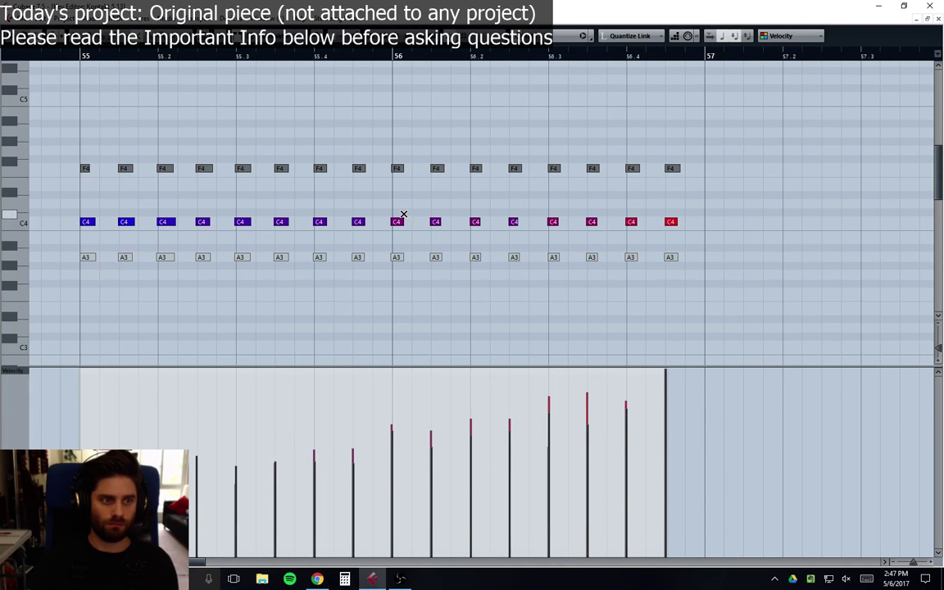
{"action": "key", "text": "space"}
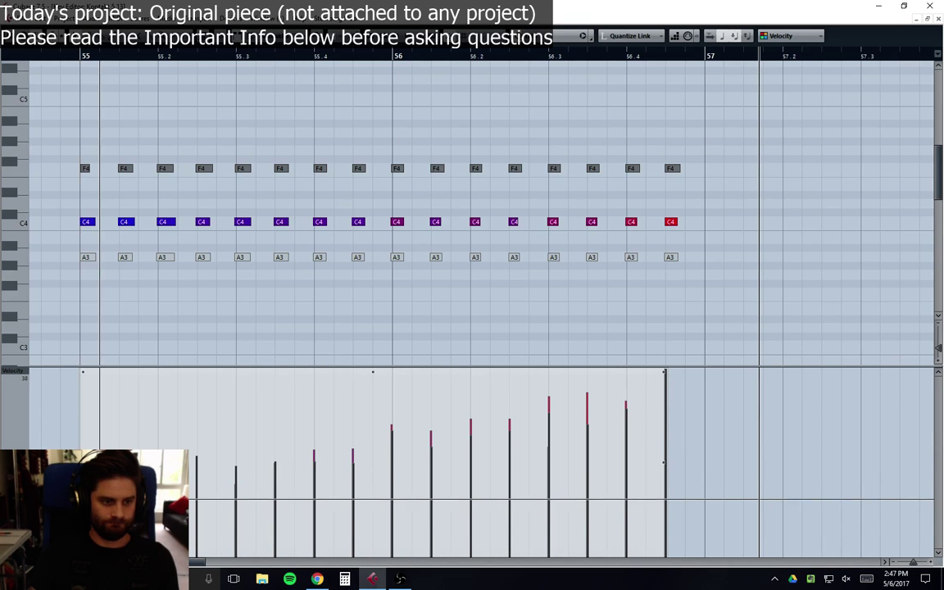
Step: Draw a smooth rising velocity ramp over the repeated notes in bars 55 and 56, listen from bar 55, and close the editor
{"action": "mouse_move", "coordinate": [197, 472]}
{"action": "left_mouse_down"}
{"action": "mouse_move", "coordinate": [619, 371]}
{"action": "mouse_move", "coordinate": [669, 370]}
{"action": "left_mouse_up"}
{"action": "key", "text": "1"}
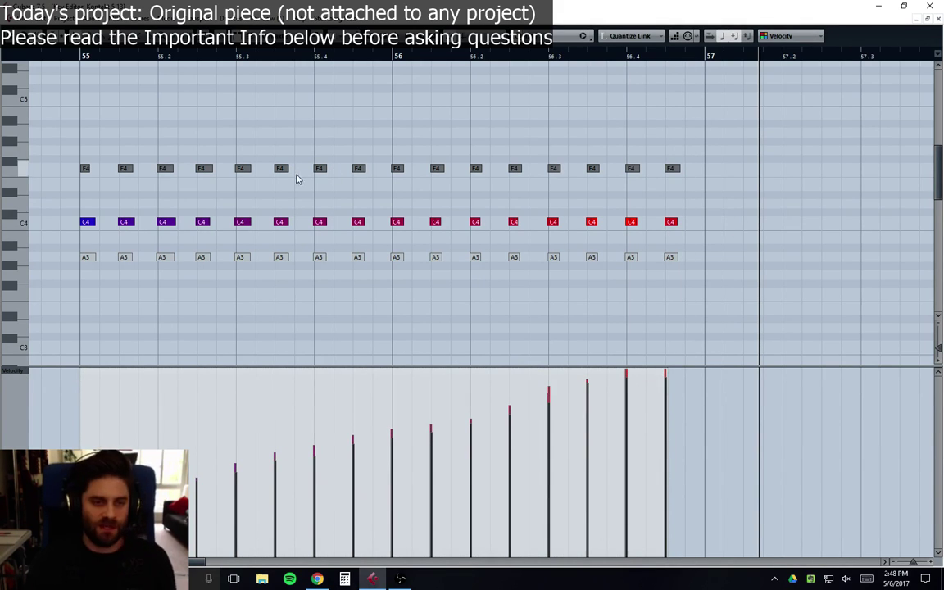
{"action": "left_click", "coordinate": [79, 56]}
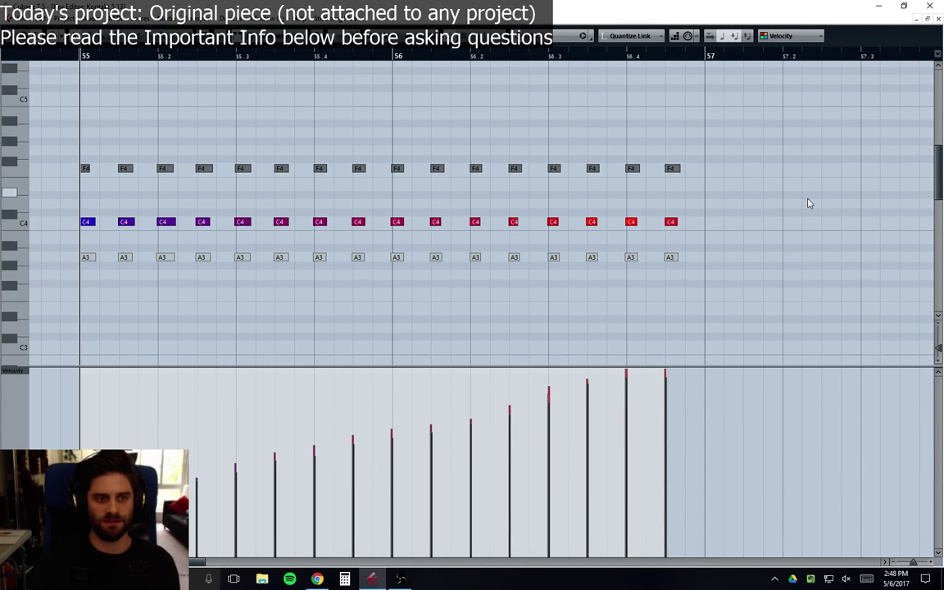
{"action": "key", "text": "space"}
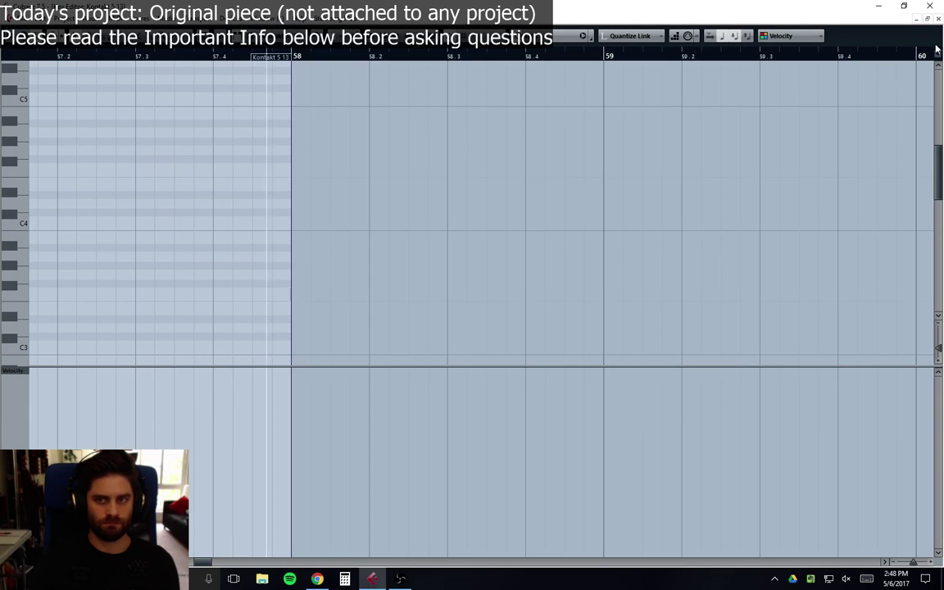
{"action": "left_click", "coordinate": [938, 18]}
Step: Reopen the Kontakt 5 13 part at bar 54, scale all its note velocities down slightly, and return to the arrangement
{"action": "scroll", "coordinate": [536, 405], "scroll_direction": "down", "scroll_amount": 1}
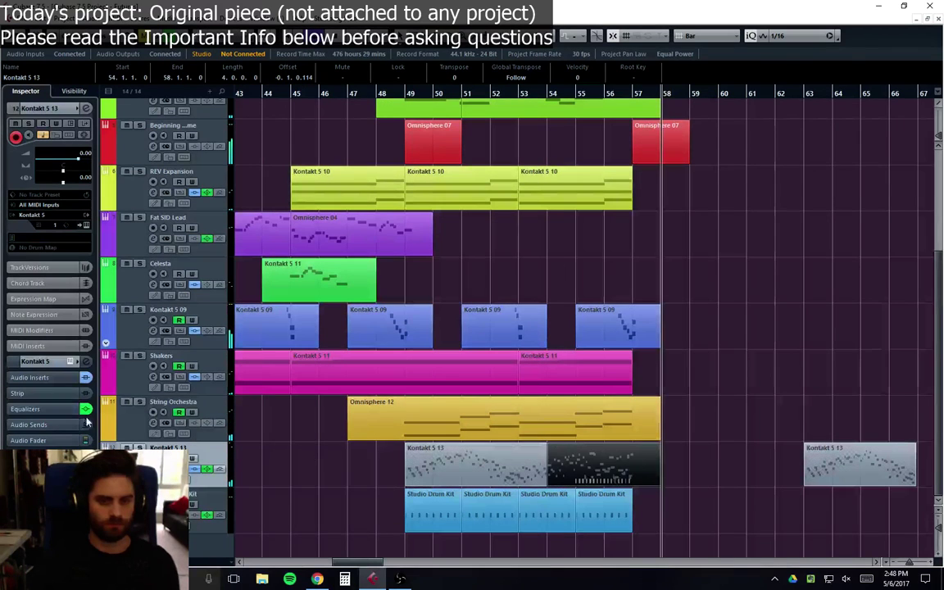
{"action": "double_click", "coordinate": [625, 468]}
{"action": "key", "text": "ctrl+a"}
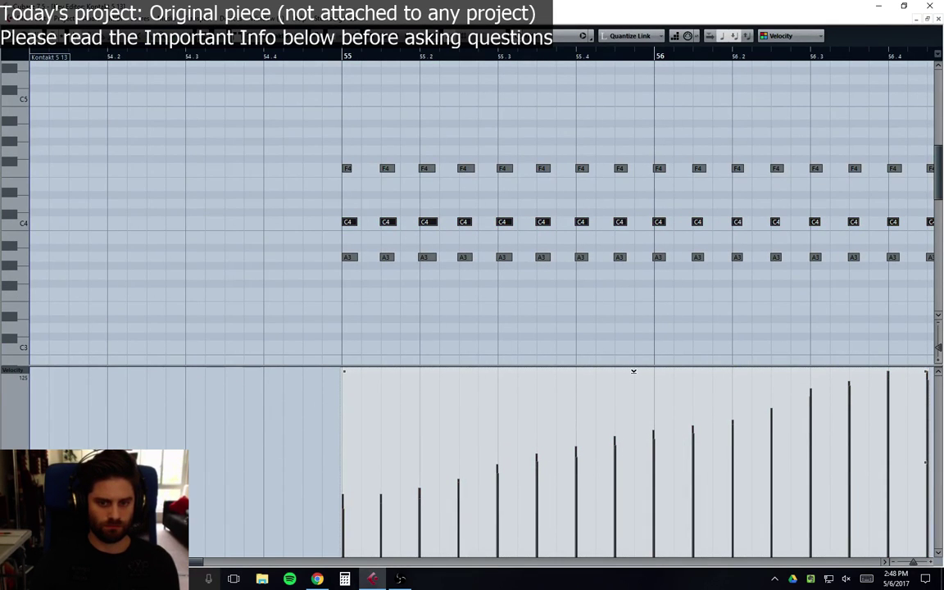
{"action": "left_click_drag", "start_coordinate": [631, 373], "coordinate": [631, 389]}
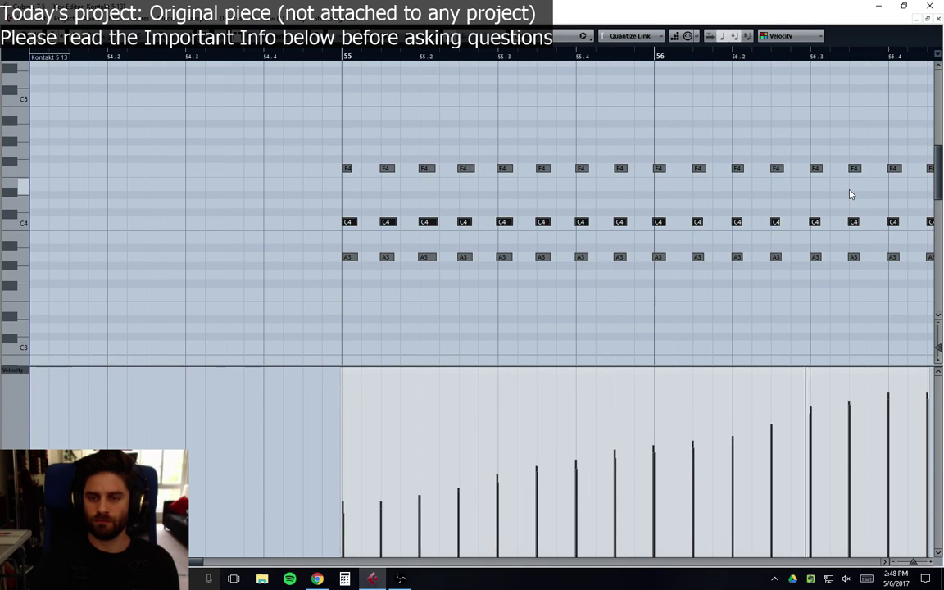
{"action": "key", "text": "ctrl+e"}
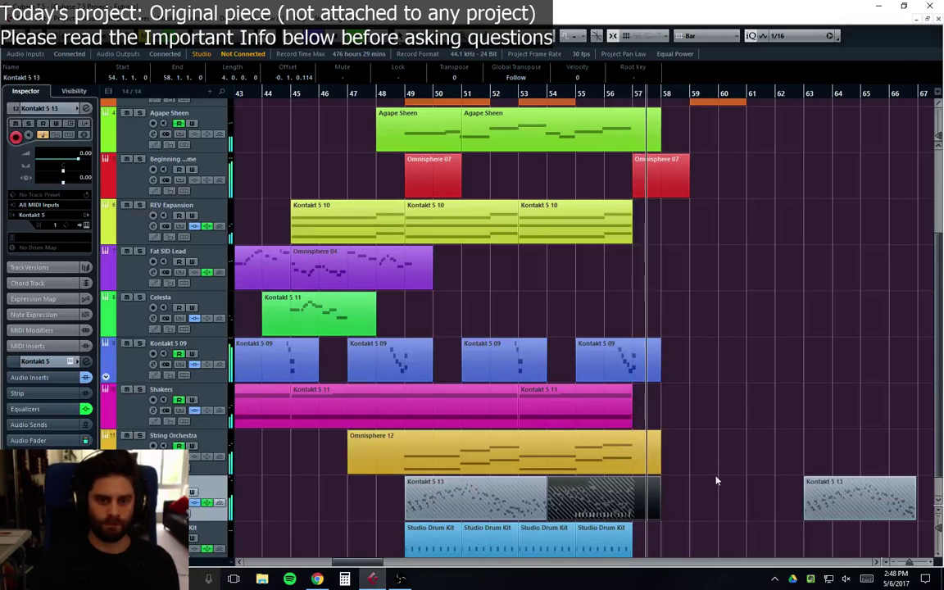
Step: Play the full arrangement from bar 48 to review the build-up
{"action": "key", "text": "space"}
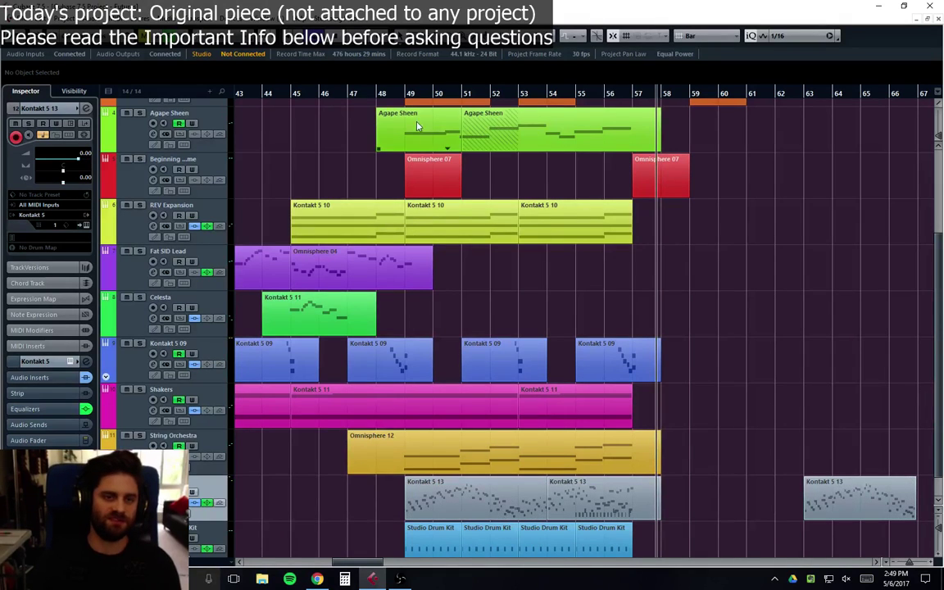
{"action": "left_click", "coordinate": [376, 93]}
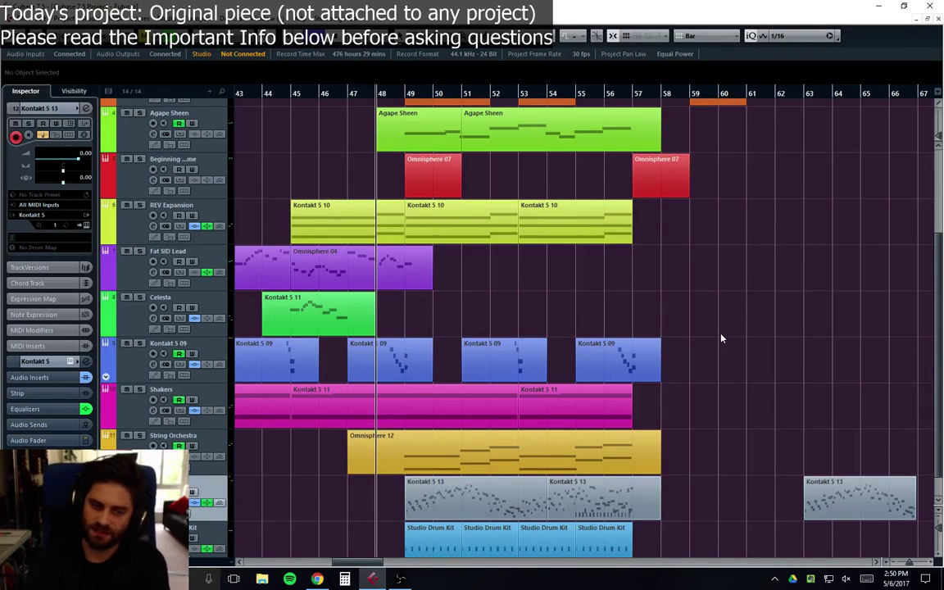
{"action": "left_click", "coordinate": [348, 93]}
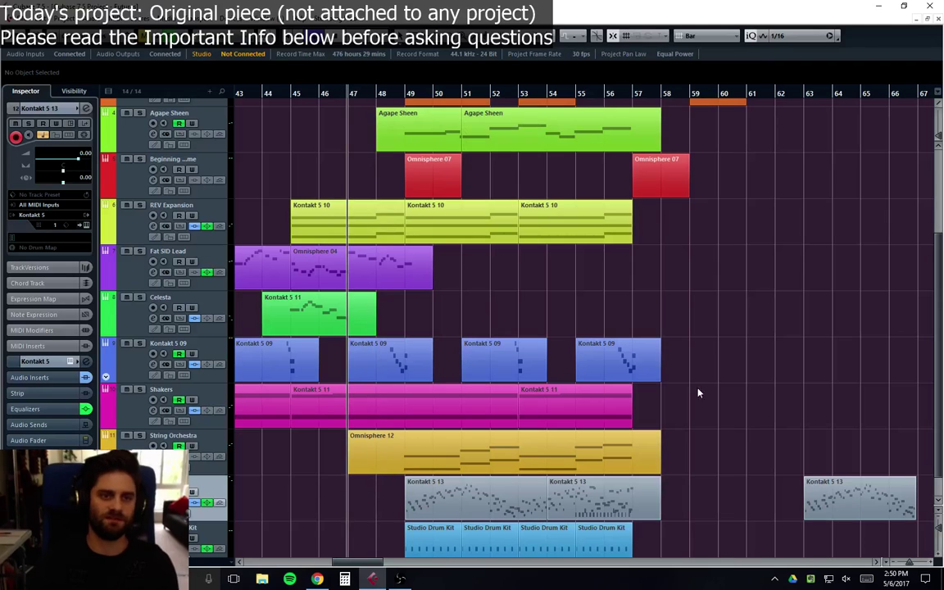
{"action": "left_click", "coordinate": [381, 95]}
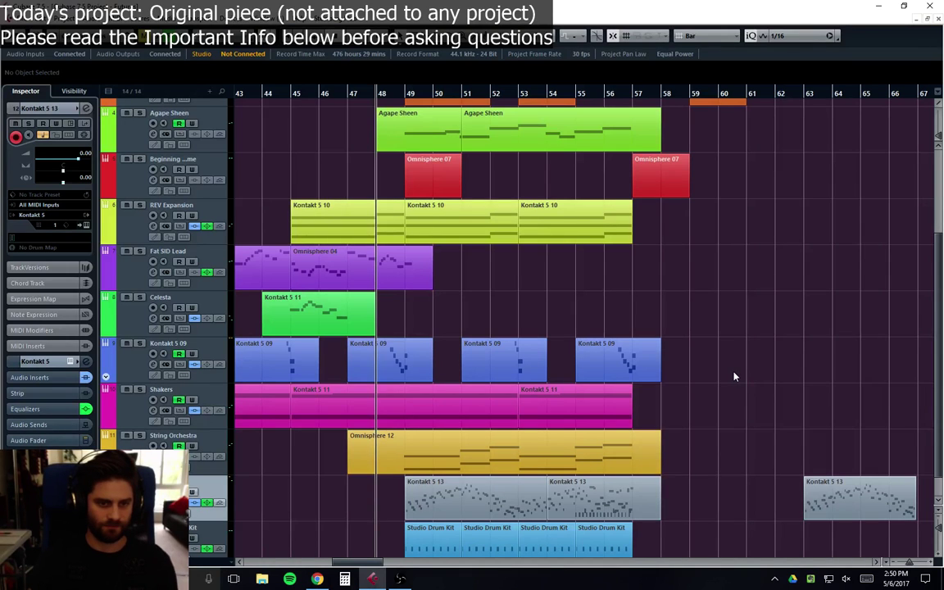
{"action": "scroll", "coordinate": [708, 310], "scroll_direction": "up", "scroll_amount": 3}
{"action": "scroll", "coordinate": [707, 309], "scroll_direction": "down", "scroll_amount": 4}
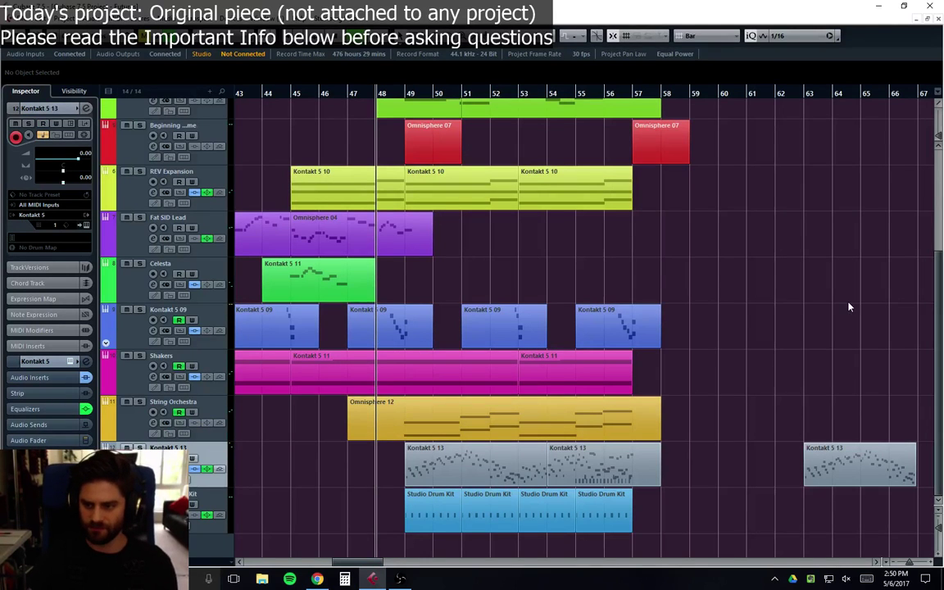
{"action": "key", "text": "space"}
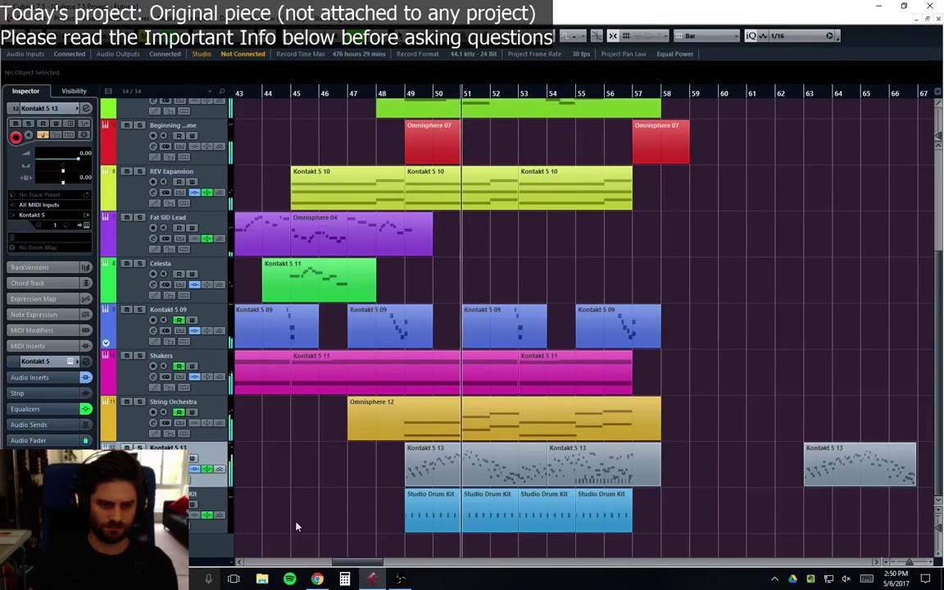
Step: Mute all four Studio Drum Kit clips between bars 49 and 57
{"action": "key", "text": "7"}
{"action": "left_click_drag", "start_coordinate": [393, 512], "coordinate": [639, 512]}
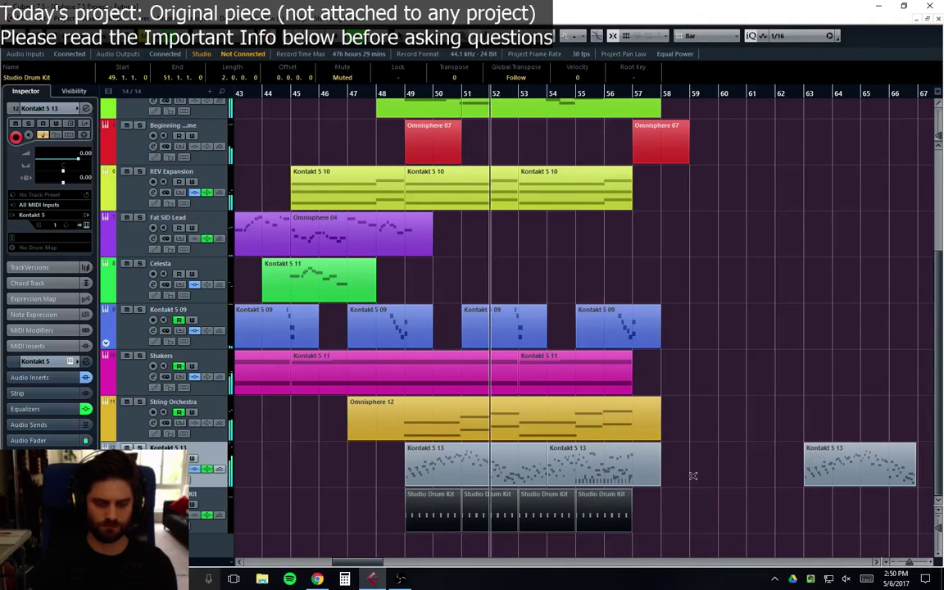
{"action": "key", "text": "1"}
{"action": "left_click", "coordinate": [716, 442]}
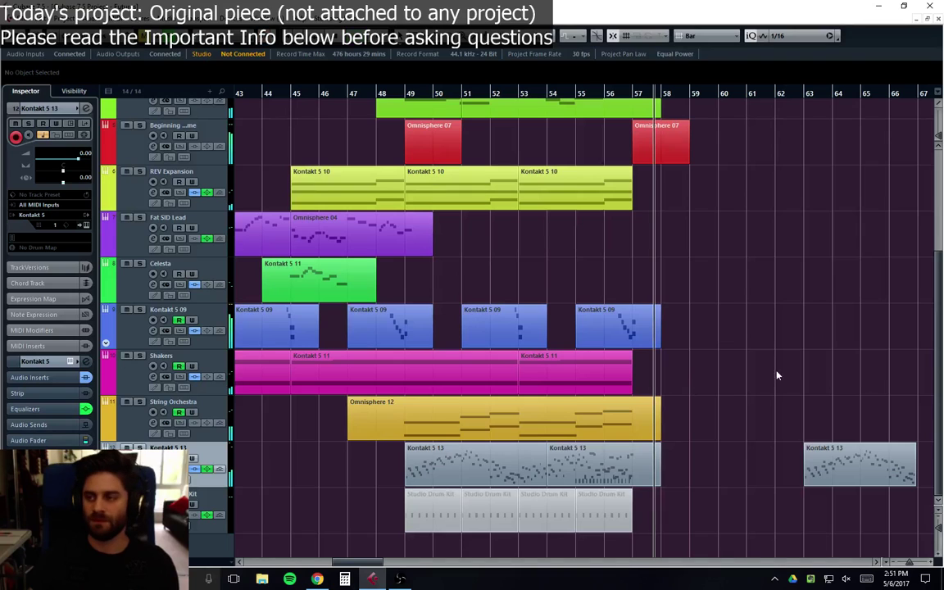
{"action": "key", "text": "alt+Tab"}
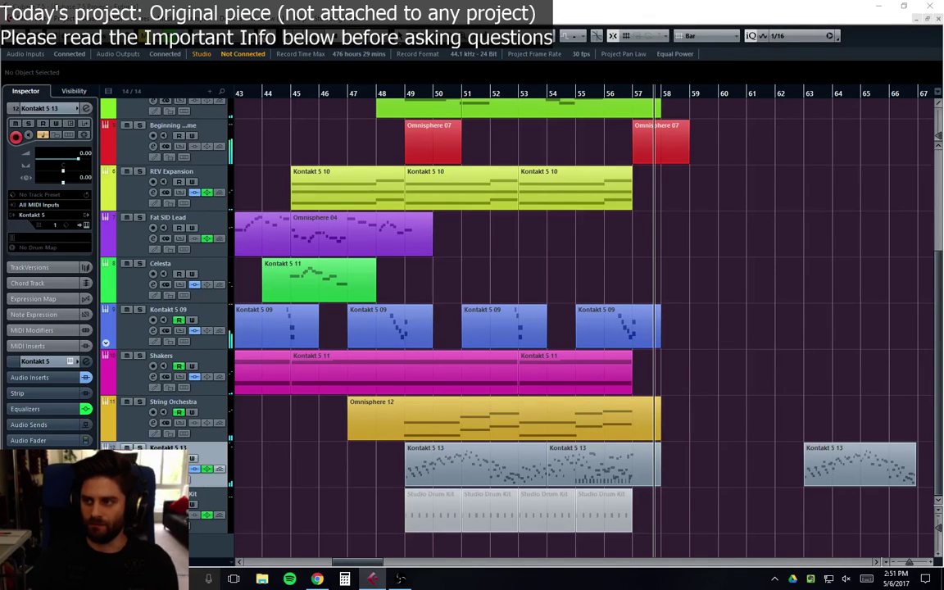
{"action": "key", "text": "alt+Tab"}
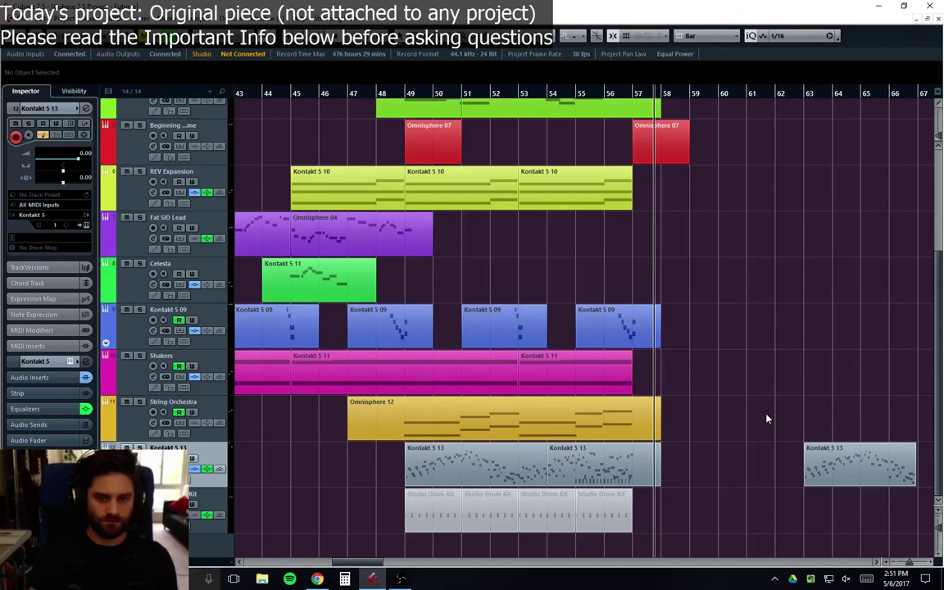
{"action": "key", "text": "3"}
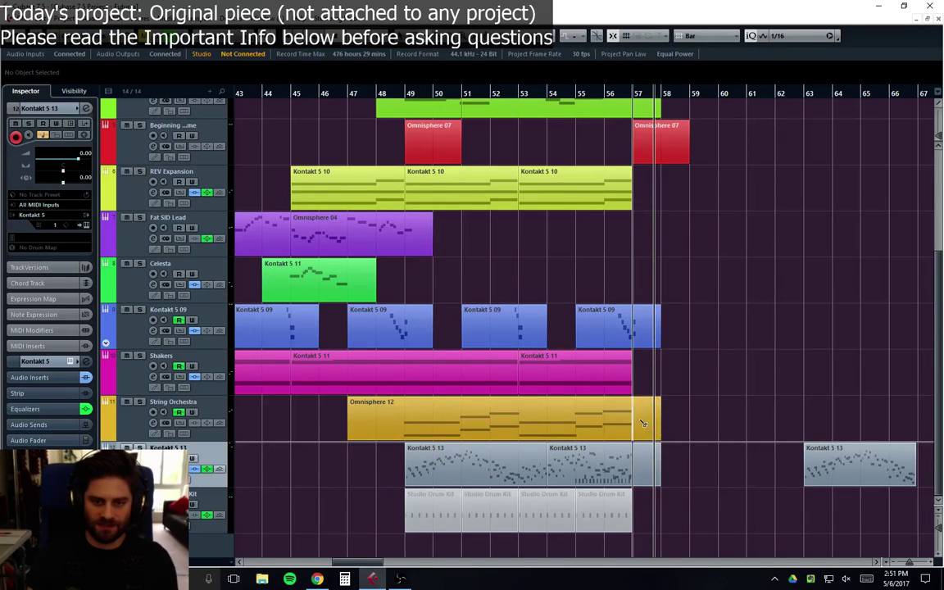
{"action": "key", "text": "1"}
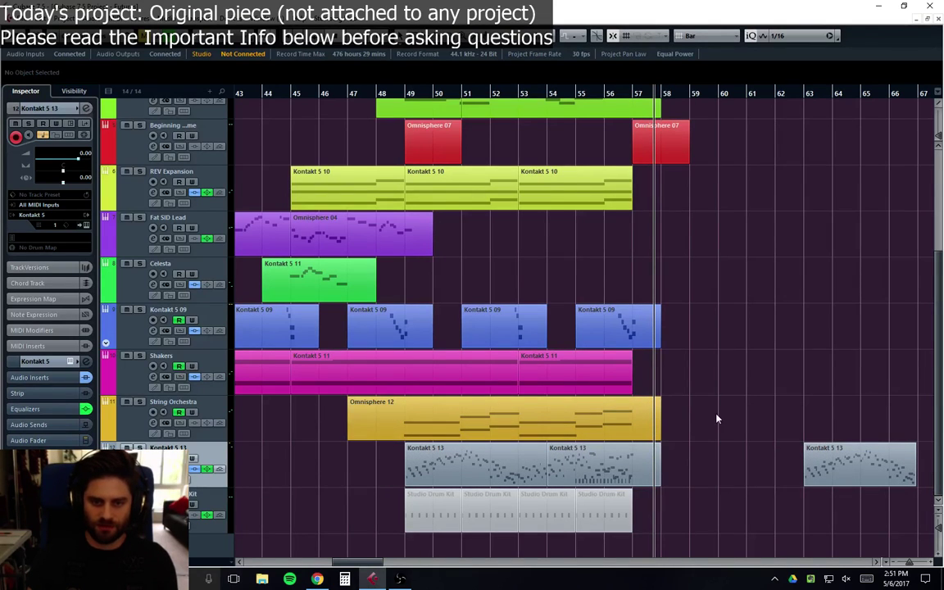
Step: Listen to the arrangement from bar 47 with the drum clips muted and look over all the tracks
{"action": "left_click", "coordinate": [335, 97]}
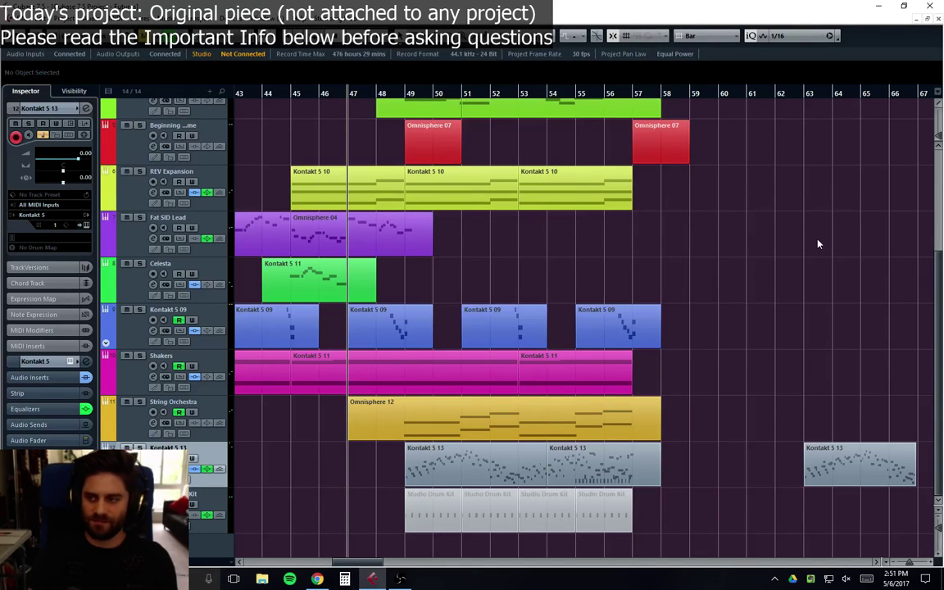
{"action": "key", "text": "space"}
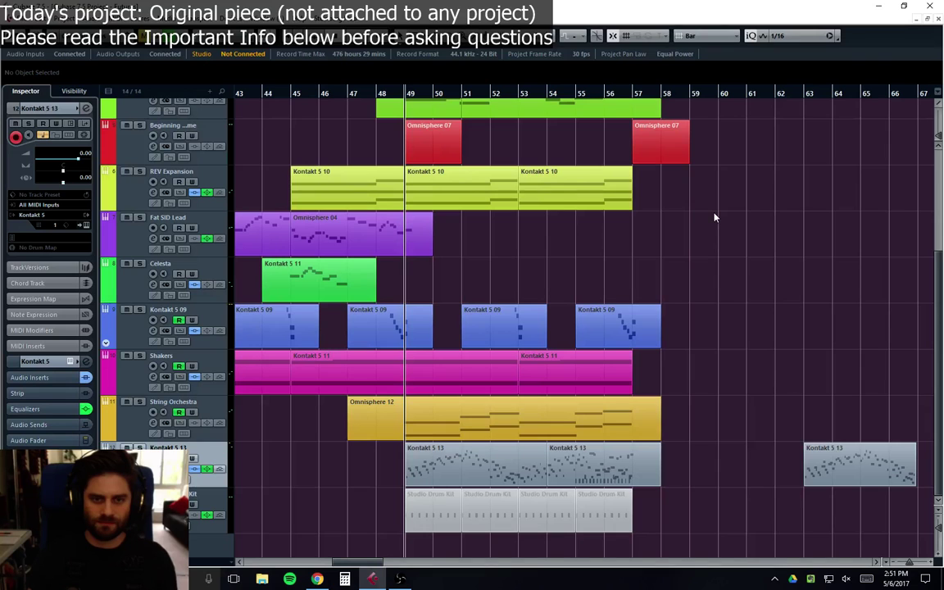
{"action": "scroll", "coordinate": [718, 215], "scroll_direction": "up", "scroll_amount": 4}
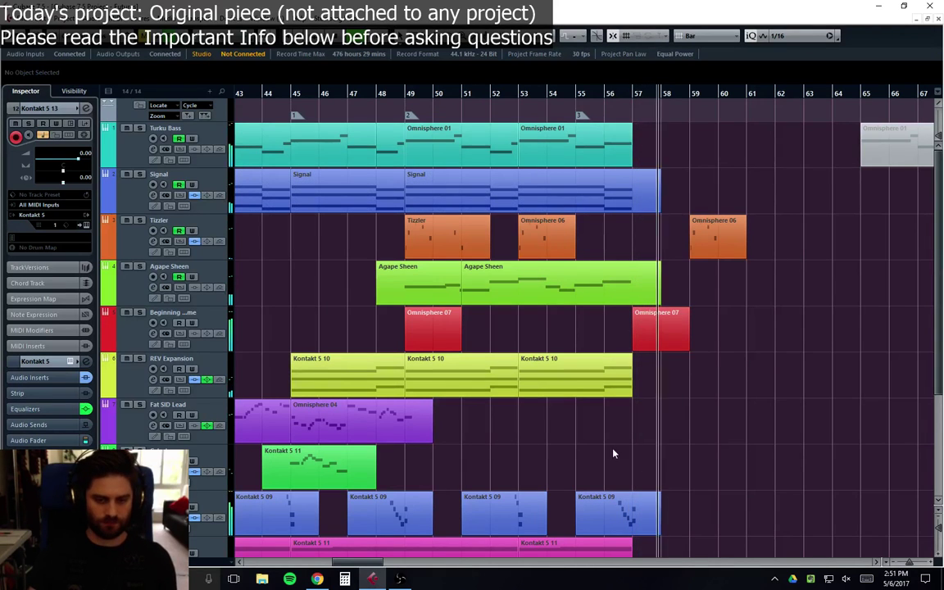
{"action": "scroll", "coordinate": [613, 453], "scroll_direction": "down", "scroll_amount": 4}
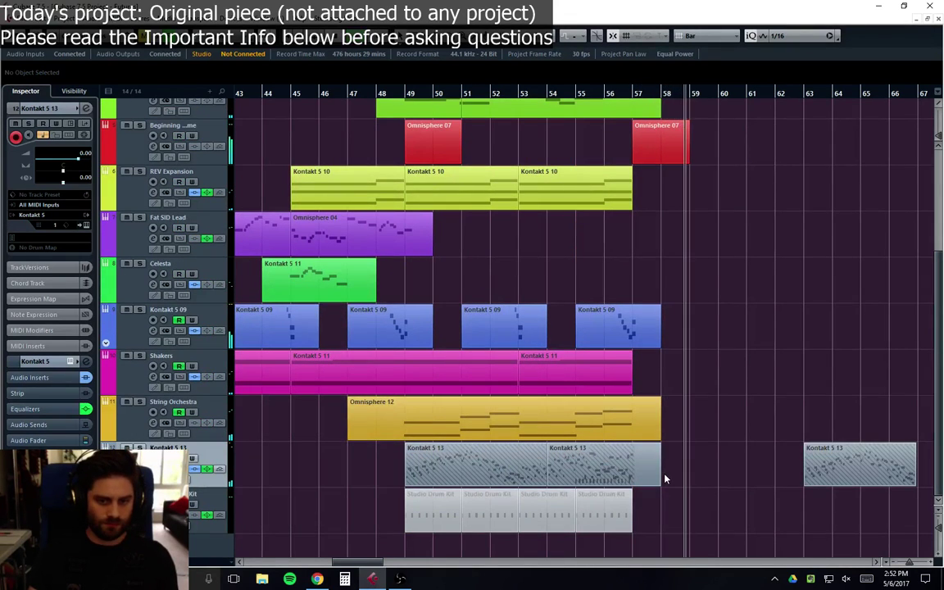
Step: Add one new instrument track using the Kontakt 5 plugin from the VSTPlugins 64 bit group
{"action": "key", "text": "g"}
{"action": "left_click_drag", "start_coordinate": [360, 562], "coordinate": [251, 565]}
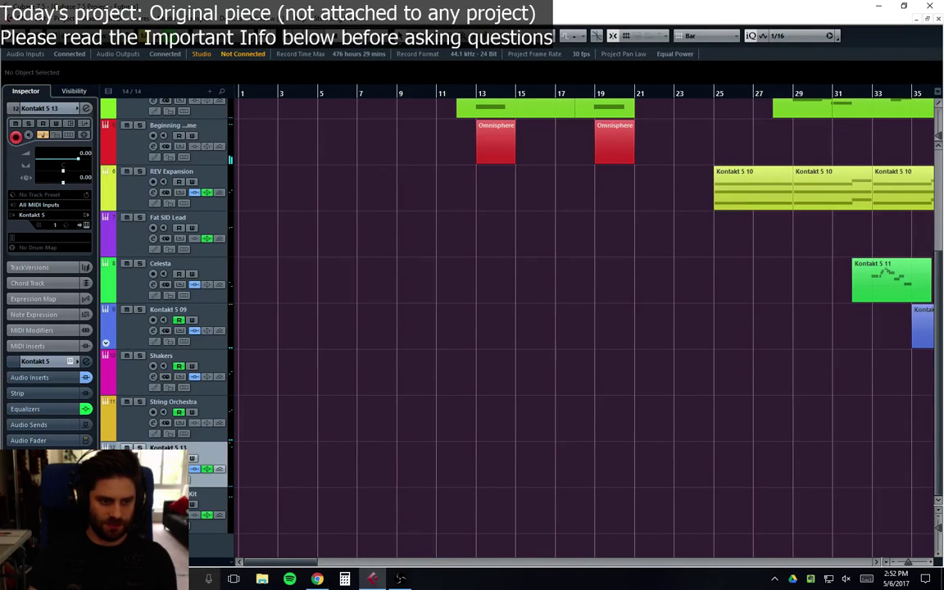
{"action": "right_click", "coordinate": [128, 295]}
{"action": "left_click", "coordinate": [190, 315]}
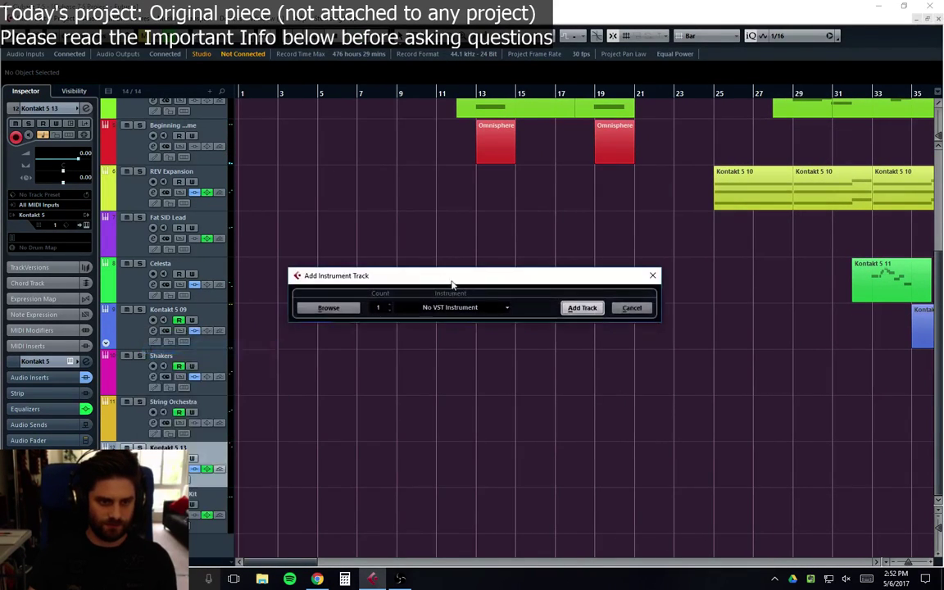
{"action": "left_click", "coordinate": [452, 310]}
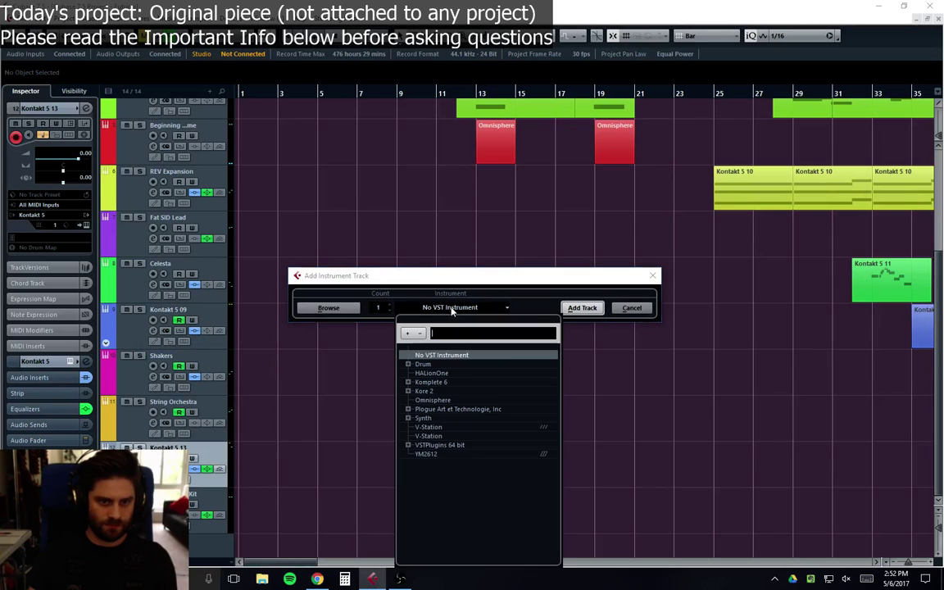
{"action": "left_click", "coordinate": [408, 444]}
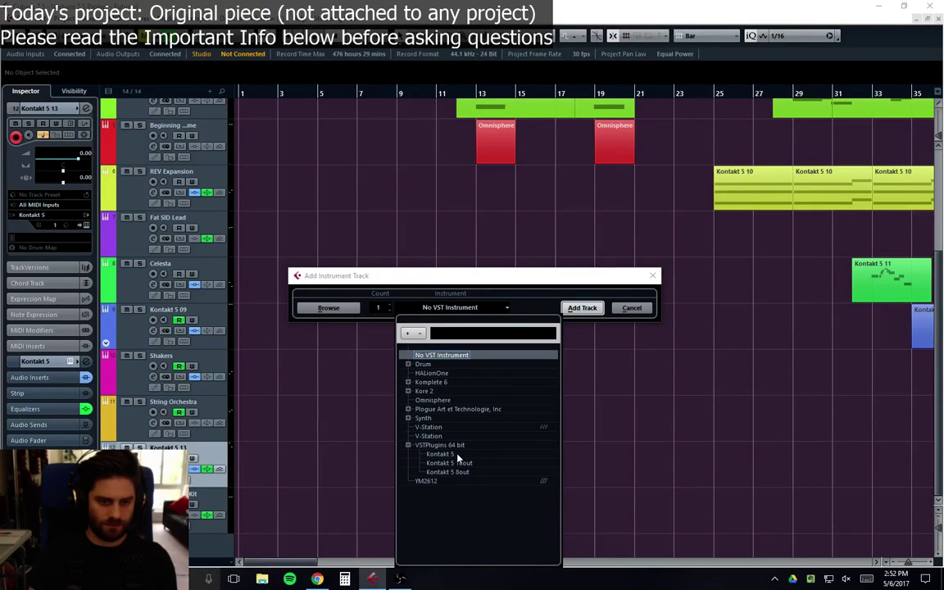
{"action": "left_click", "coordinate": [446, 453]}
{"action": "left_click", "coordinate": [582, 308]}
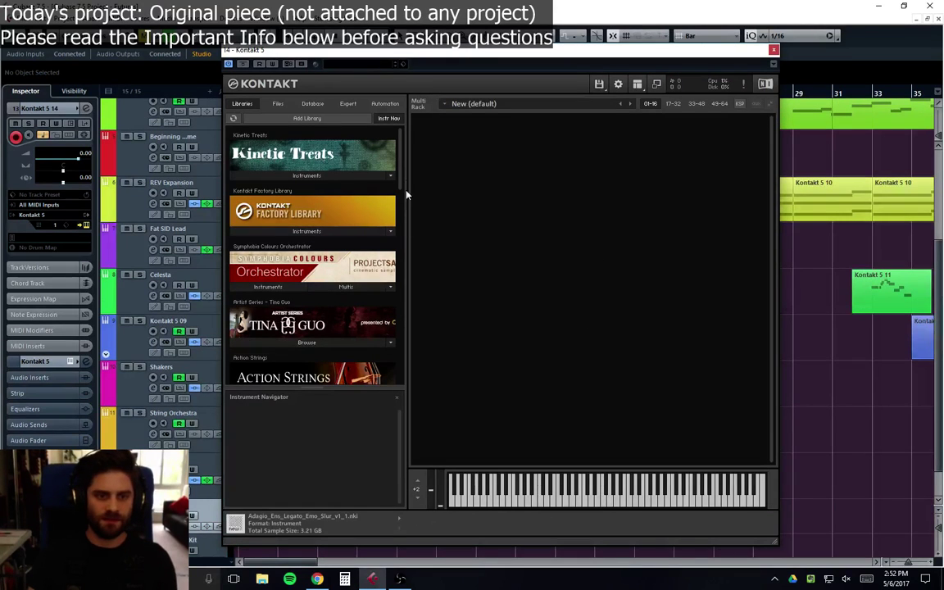
Step: Load the REV - Rises instrument in Kontakt and choose the [B] 2 bars+tails rise bank
{"action": "left_click_drag", "start_coordinate": [401, 168], "coordinate": [407, 369]}
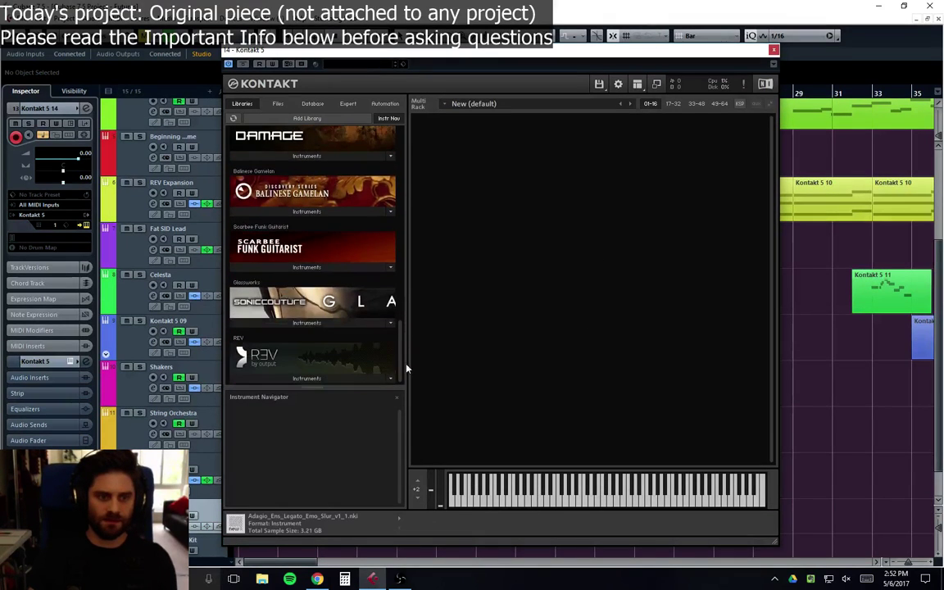
{"action": "left_click", "coordinate": [340, 380]}
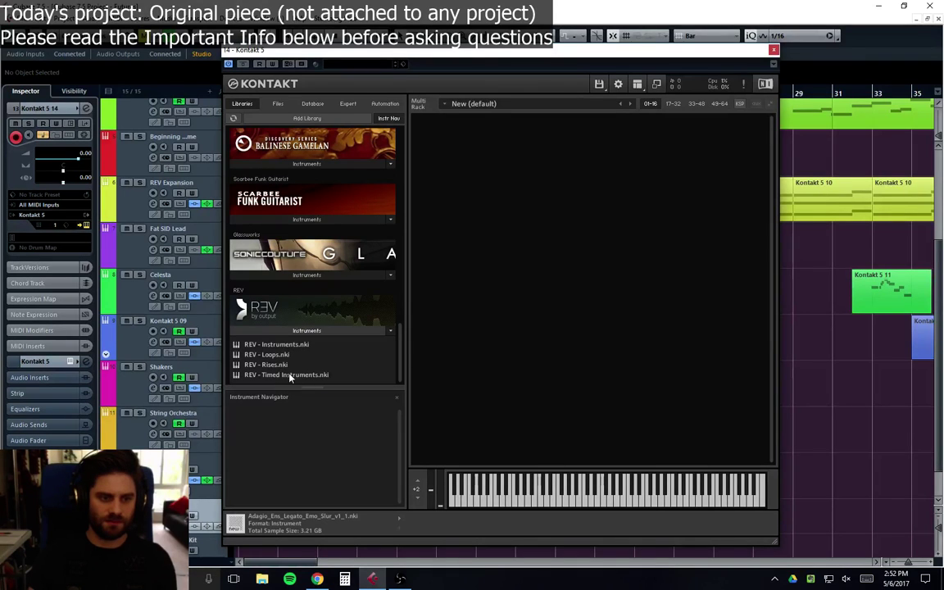
{"action": "double_click", "coordinate": [270, 365]}
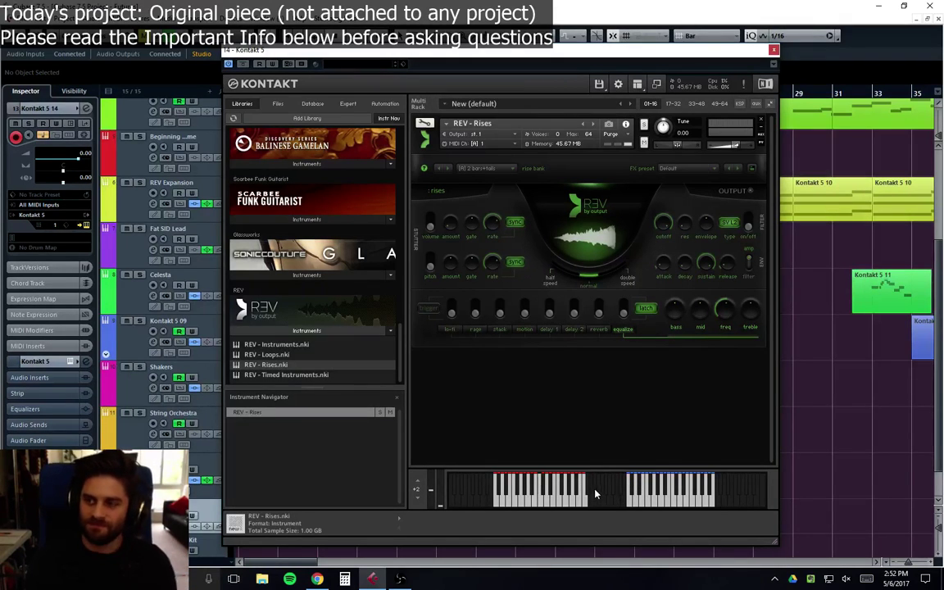
{"action": "left_click", "coordinate": [492, 168]}
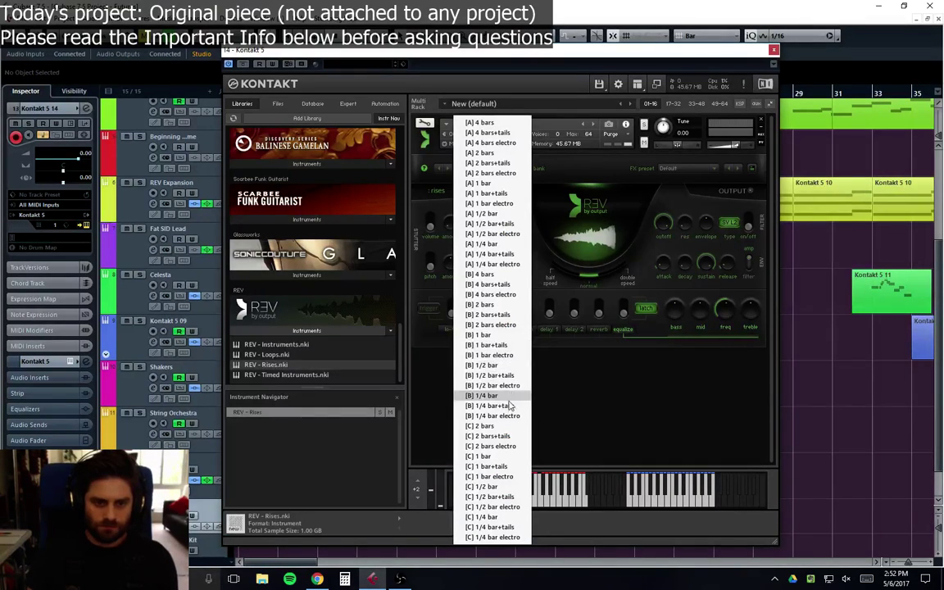
{"action": "left_click", "coordinate": [491, 316]}
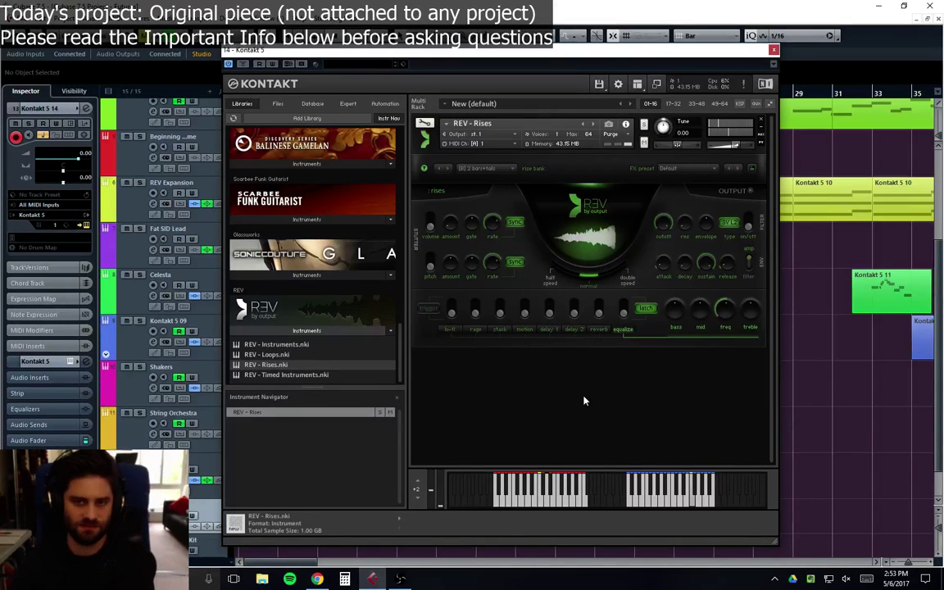
{"action": "left_click", "coordinate": [772, 50]}
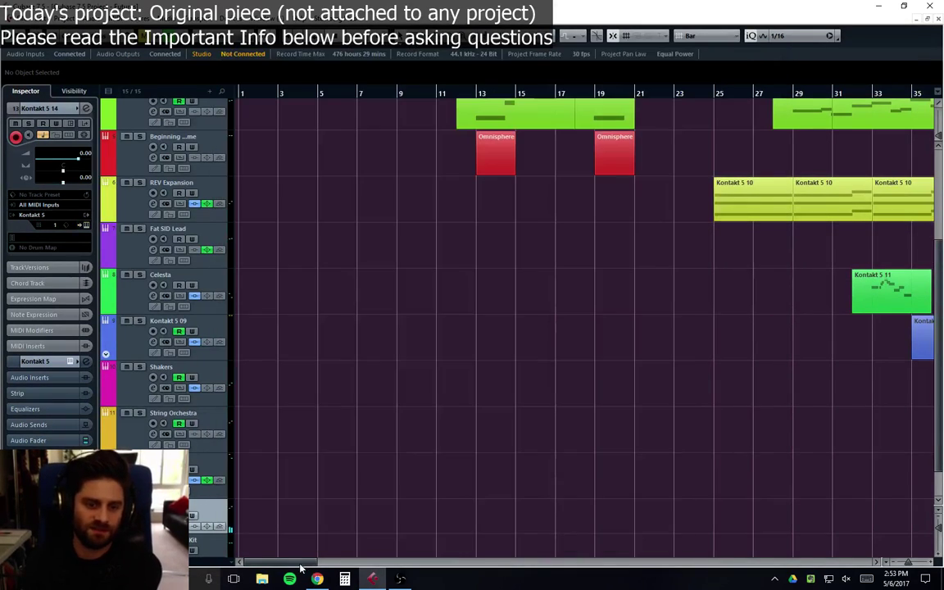
Step: Create an empty MIDI clip from bar 55 to bar 59 on the Kontakt 5 14 track
{"action": "left_click_drag", "start_coordinate": [300, 563], "coordinate": [368, 571]}
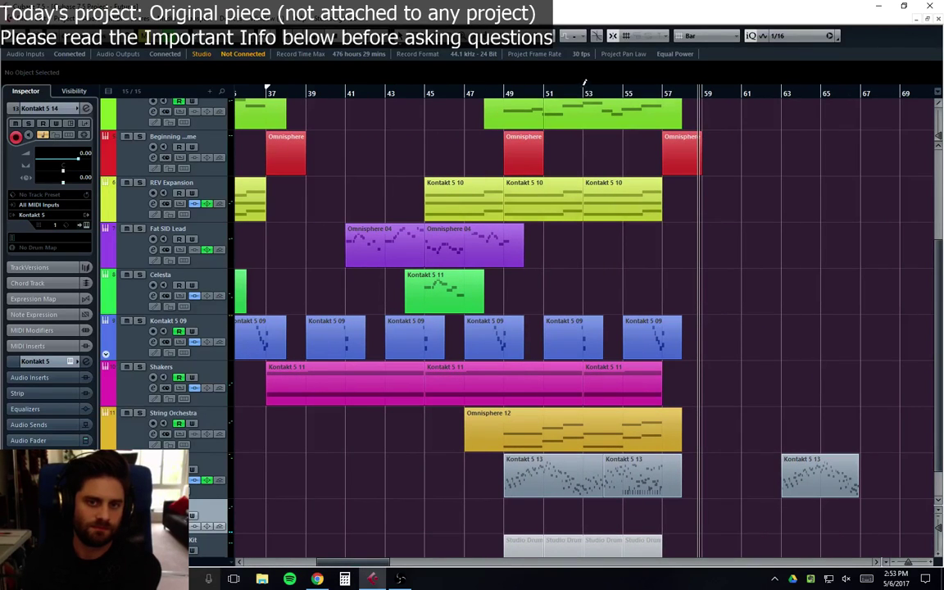
{"action": "scroll", "coordinate": [668, 416], "scroll_direction": "down", "scroll_amount": 1}
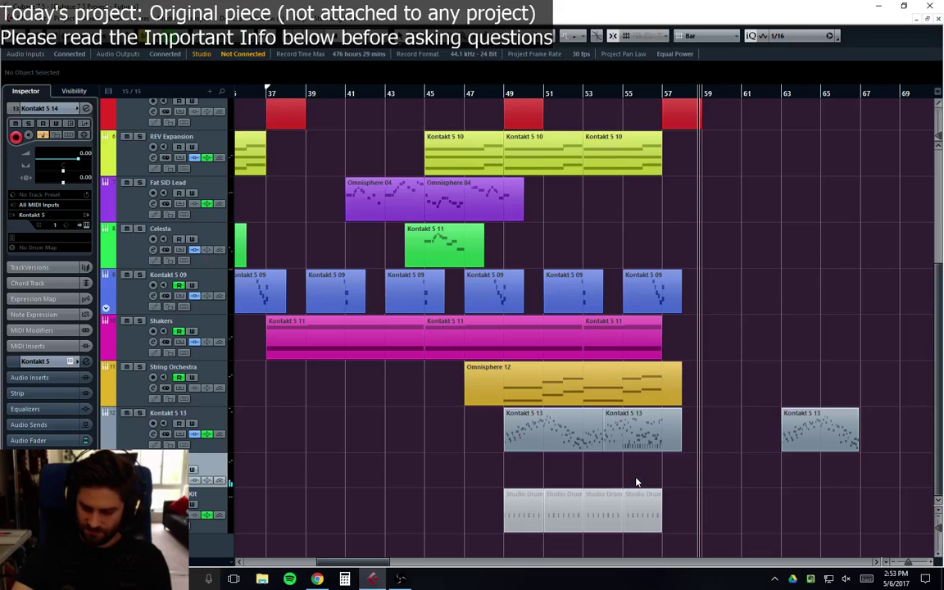
{"action": "key", "text": "8"}
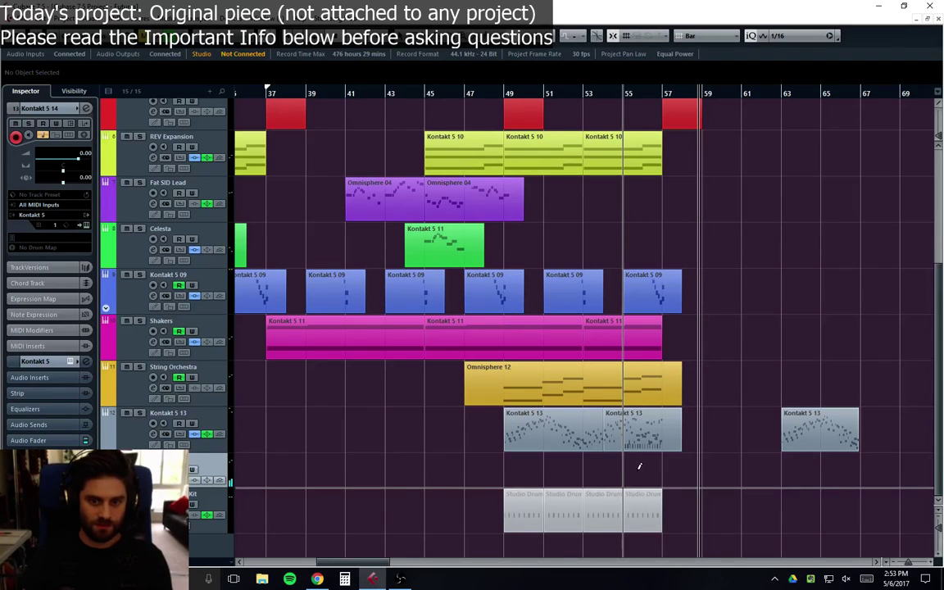
{"action": "mouse_move", "coordinate": [639, 465]}
{"action": "left_mouse_down"}
{"action": "mouse_move", "coordinate": [664, 480]}
{"action": "mouse_move", "coordinate": [701, 480]}
{"action": "left_mouse_up"}
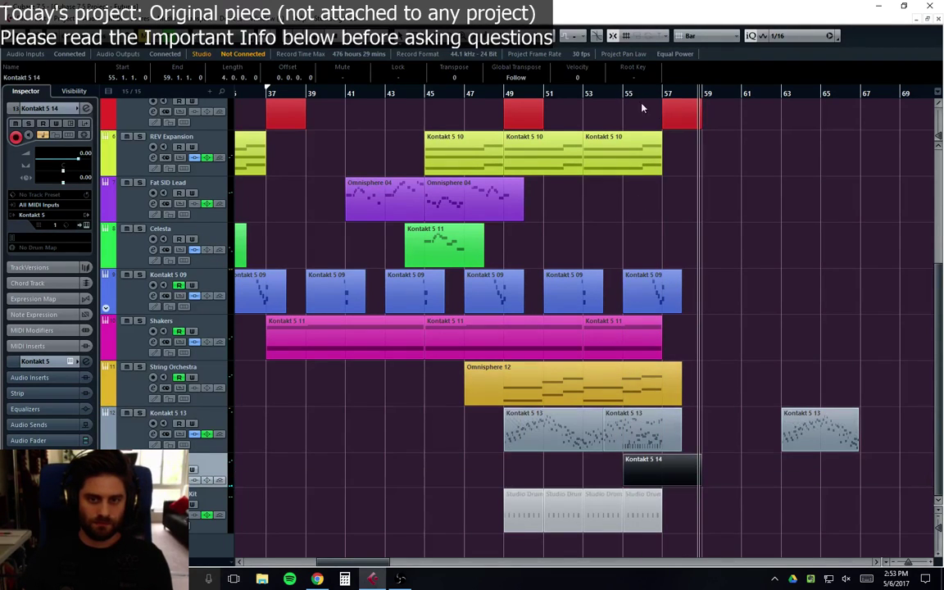
Step: Add a long F5 note to the new clip, running from bar 55 to about 58.3
{"action": "double_click", "coordinate": [627, 468]}
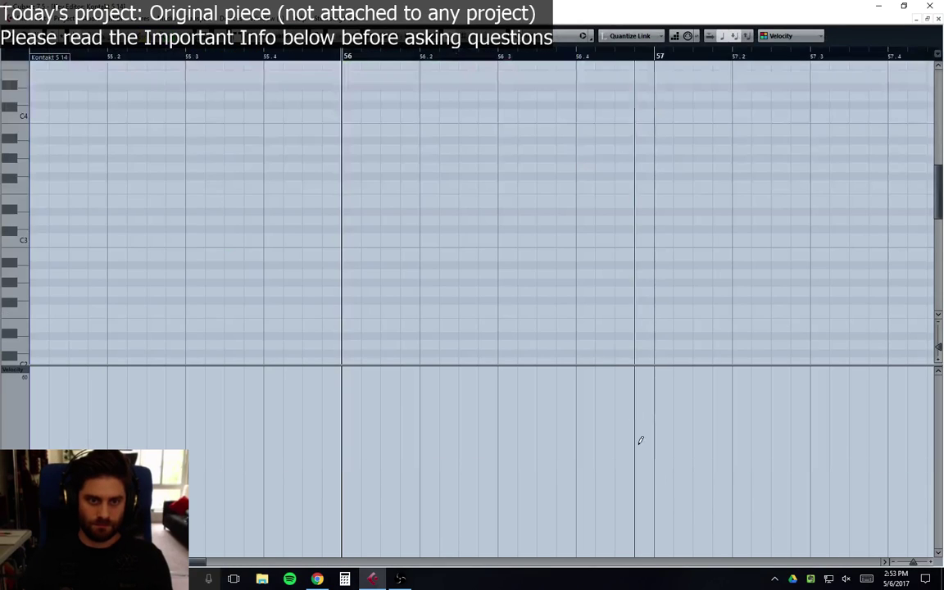
{"action": "key", "text": "8"}
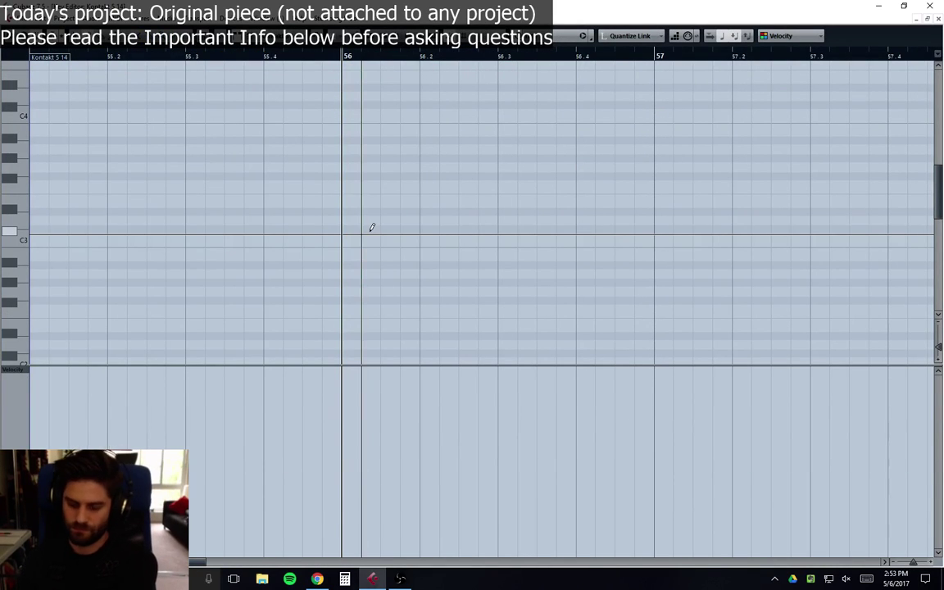
{"action": "scroll", "coordinate": [380, 292], "scroll_direction": "up", "scroll_amount": 4}
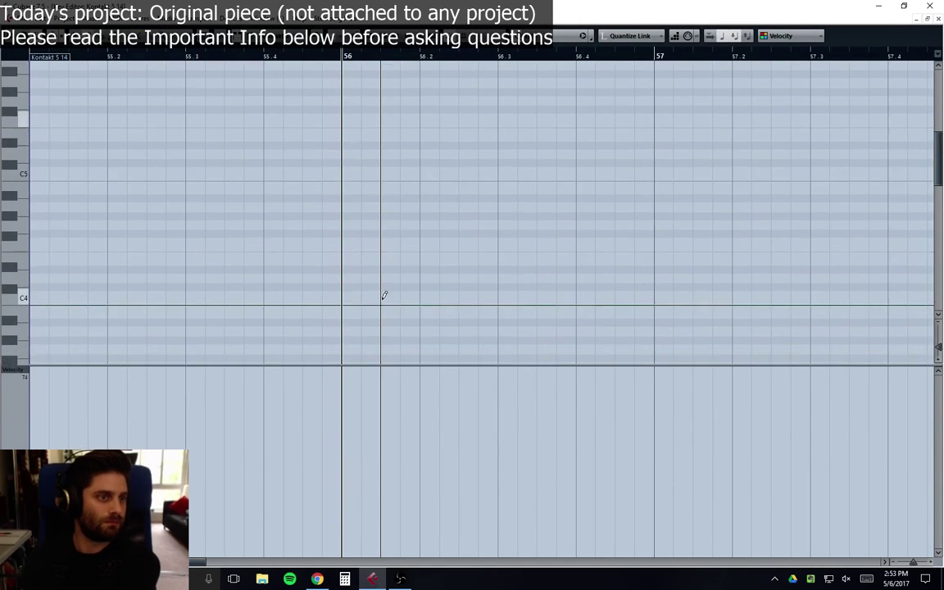
{"action": "mouse_move", "coordinate": [351, 118]}
{"action": "left_mouse_down"}
{"action": "mouse_move", "coordinate": [926, 118]}
{"action": "mouse_move", "coordinate": [849, 117]}
{"action": "mouse_move", "coordinate": [865, 118]}
{"action": "left_mouse_up"}
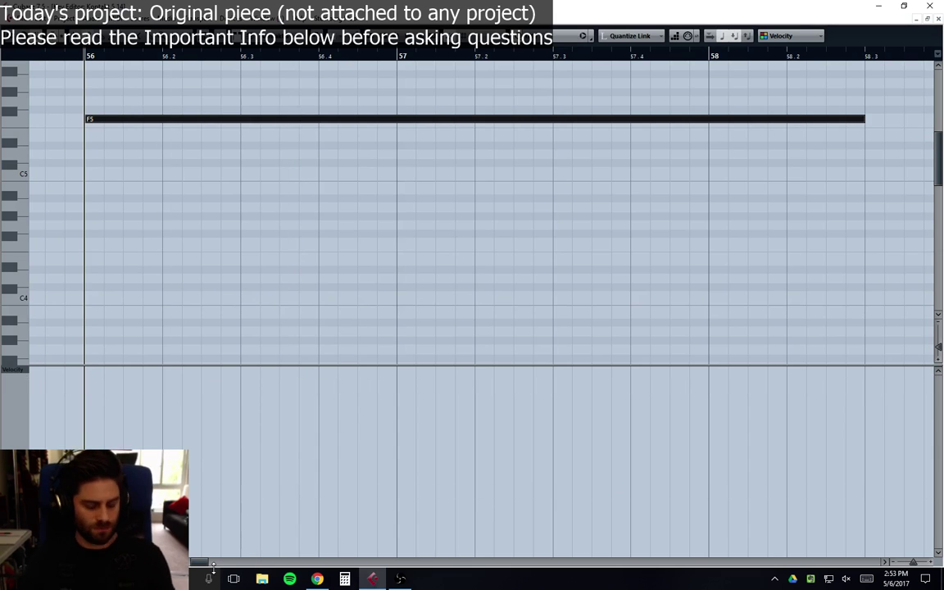
{"action": "key", "text": "g"}
{"action": "key", "text": "g"}
{"action": "key", "text": "g"}
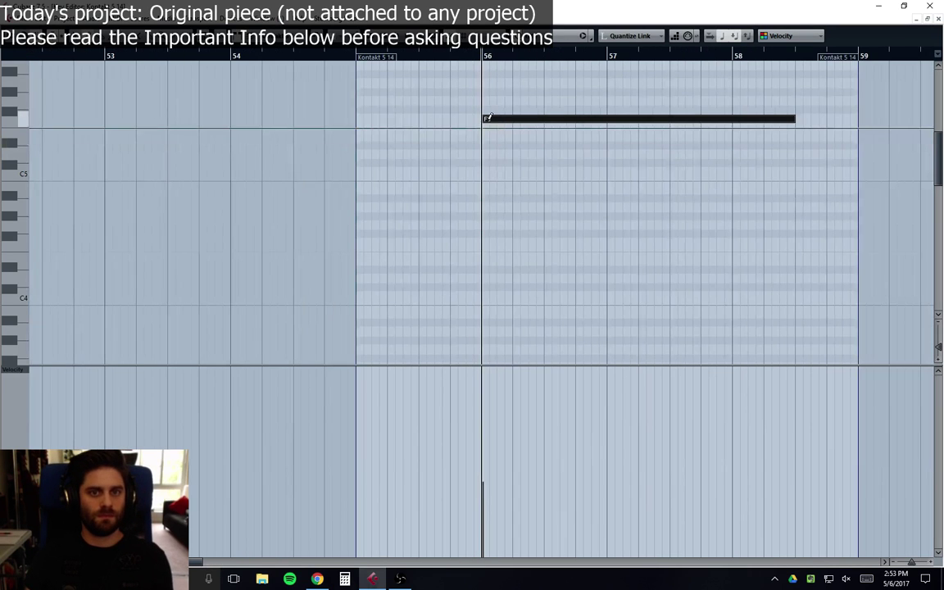
{"action": "left_click_drag", "start_coordinate": [485, 118], "coordinate": [358, 119]}
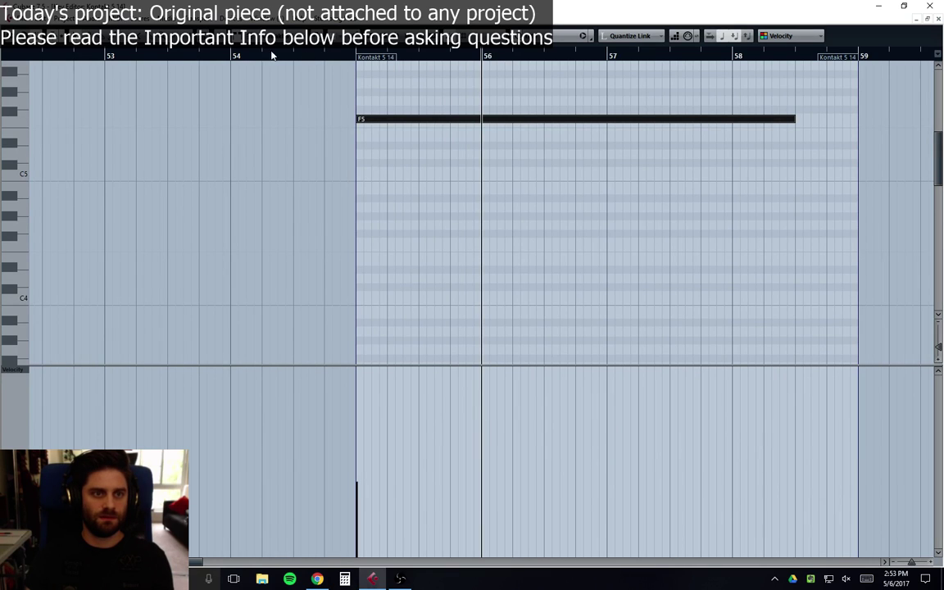
Step: Raise the F5 note's velocity, move the playback position to bar 53 and return to the project view
{"action": "left_click", "coordinate": [99, 57]}
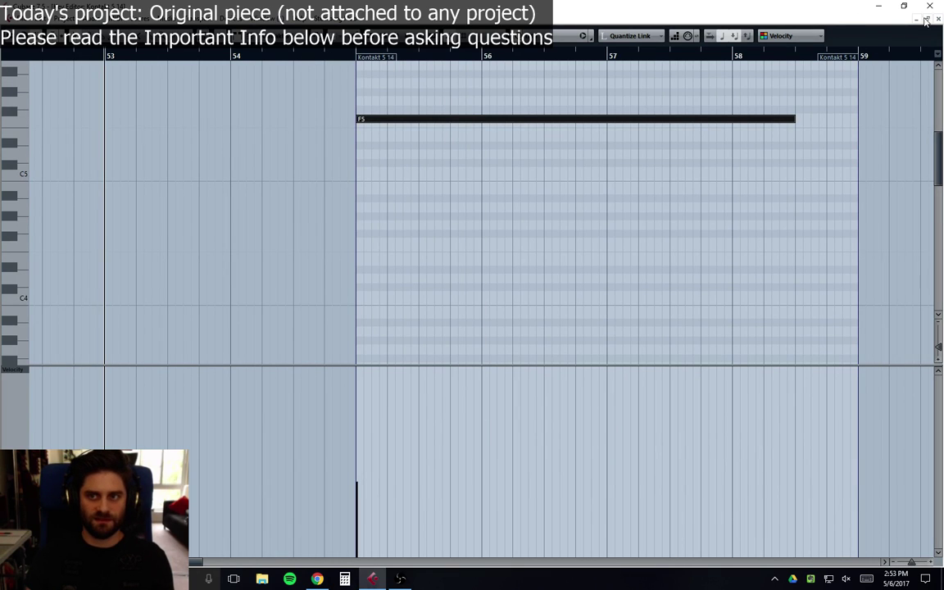
{"action": "left_click_drag", "start_coordinate": [357, 458], "coordinate": [371, 414]}
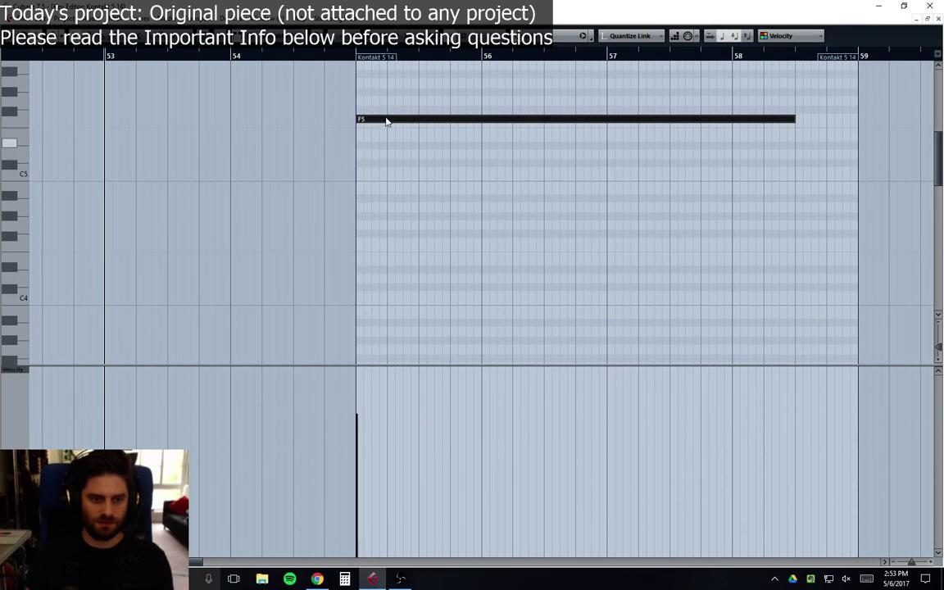
{"action": "left_click", "coordinate": [938, 19]}
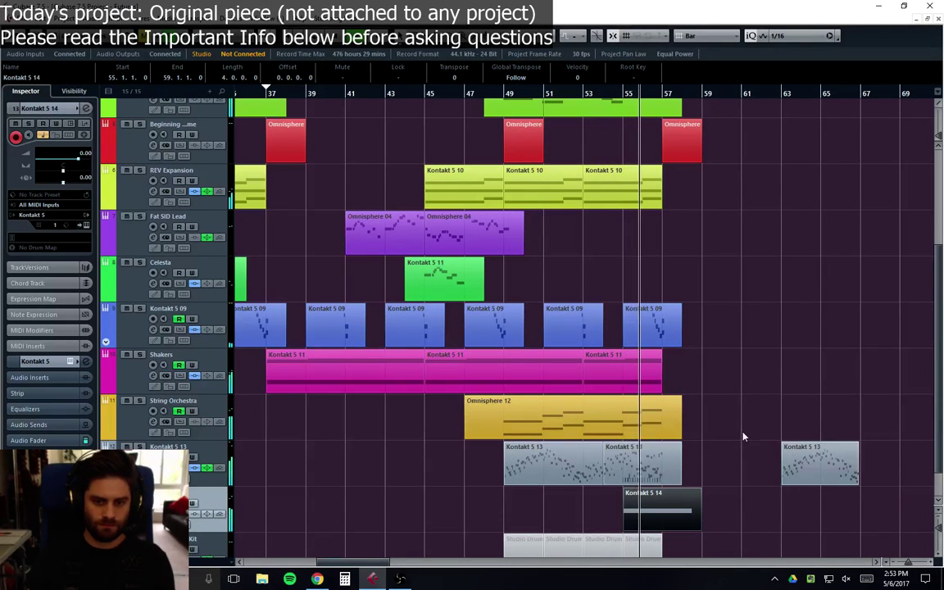
Step: Listen to the rise with the arrangement, inspect its F5 note and replay from bar 55
{"action": "left_click", "coordinate": [697, 492]}
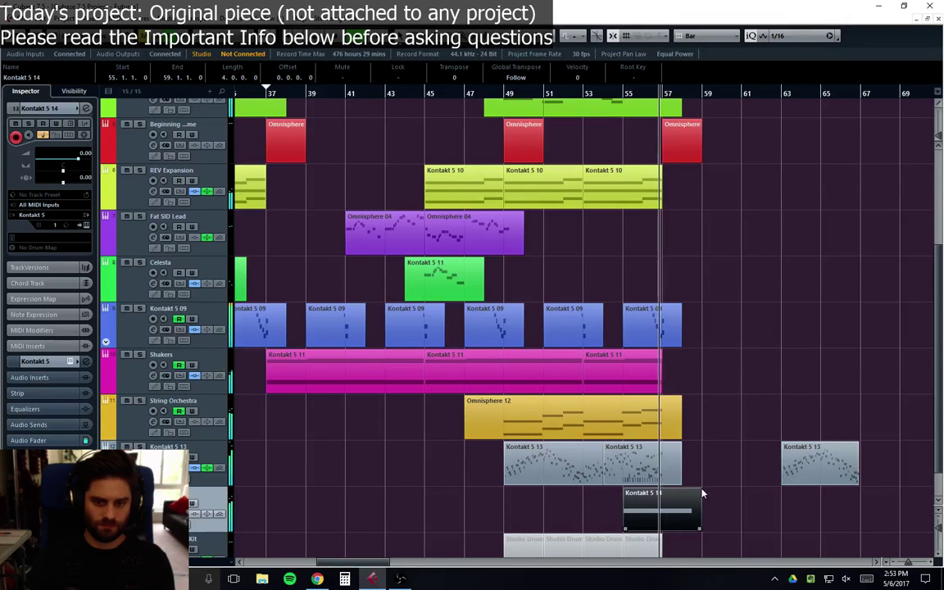
{"action": "double_click", "coordinate": [653, 516]}
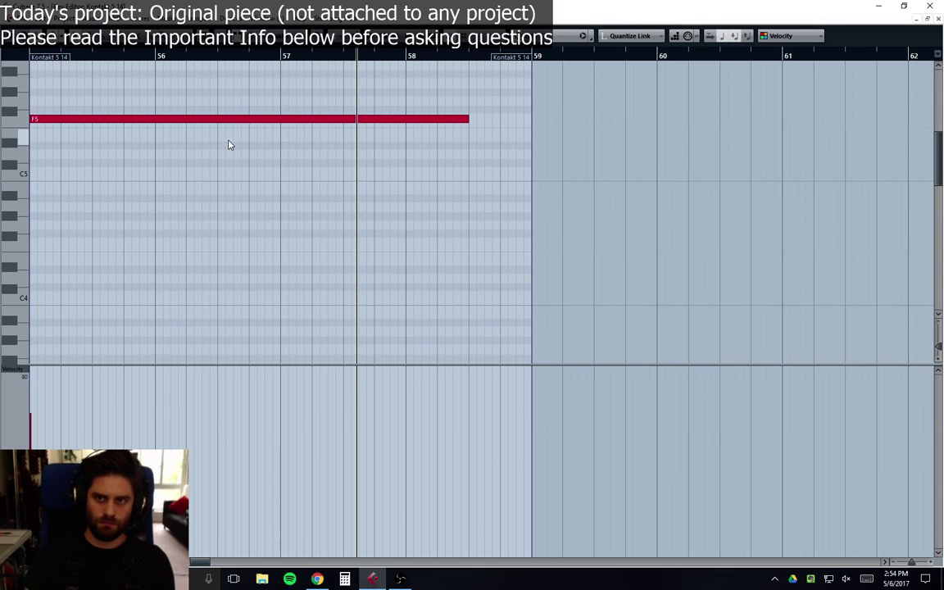
{"action": "key", "text": "Return"}
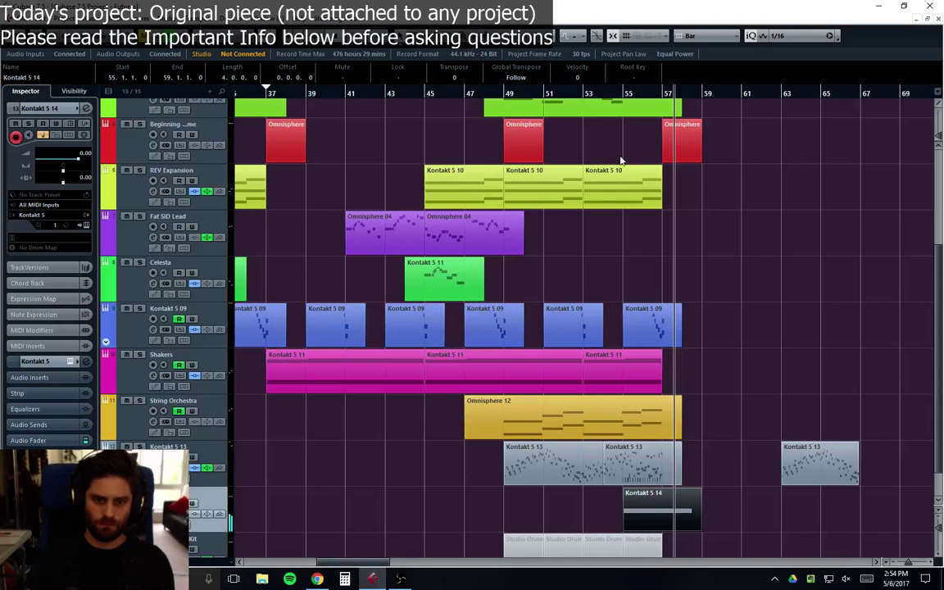
{"action": "left_click", "coordinate": [624, 97]}
{"action": "key", "text": "space"}
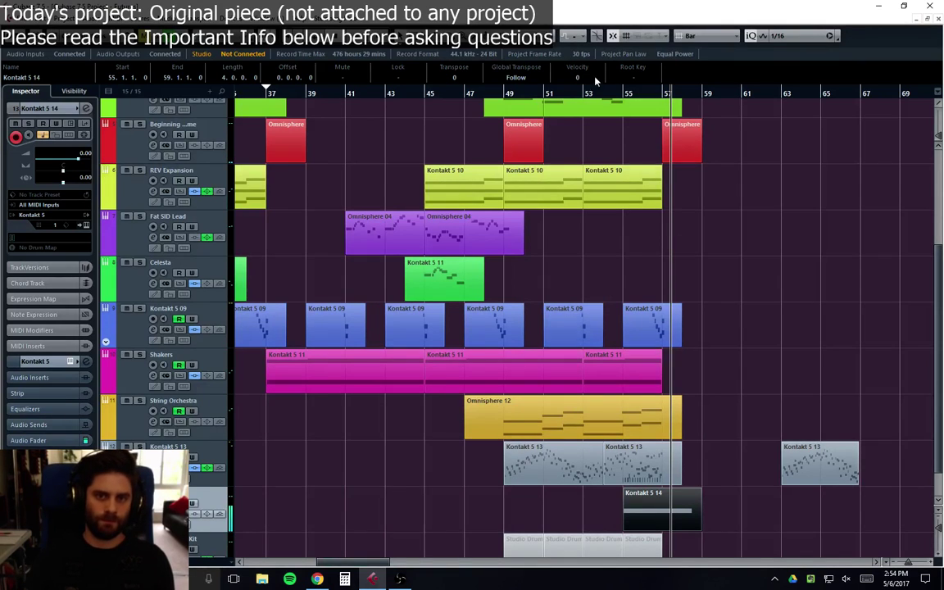
Step: Replay the rise from bar 55, look over the REV - Rises instrument and listen again from bar 53
{"action": "left_click", "coordinate": [624, 95]}
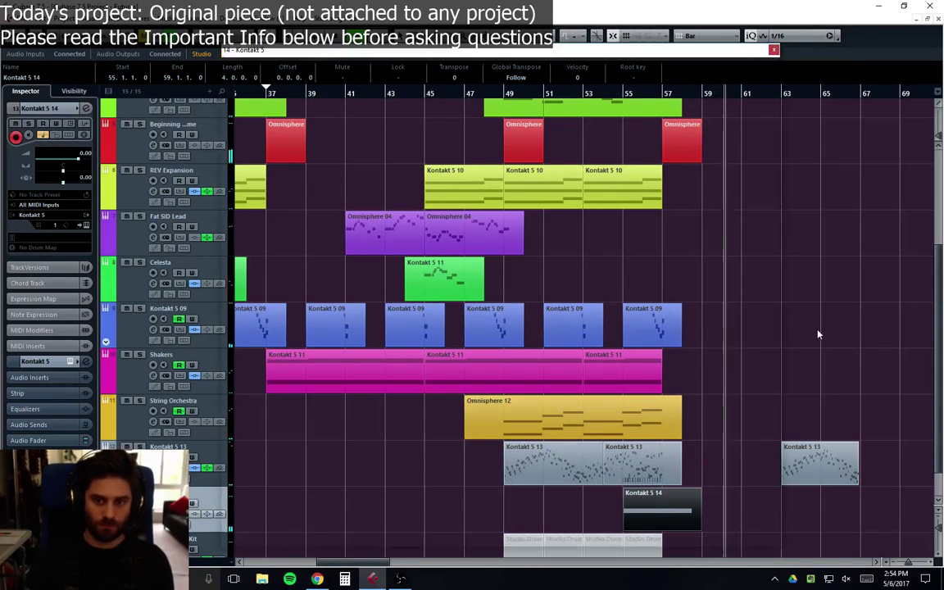
{"action": "key", "text": "ctrl+e"}
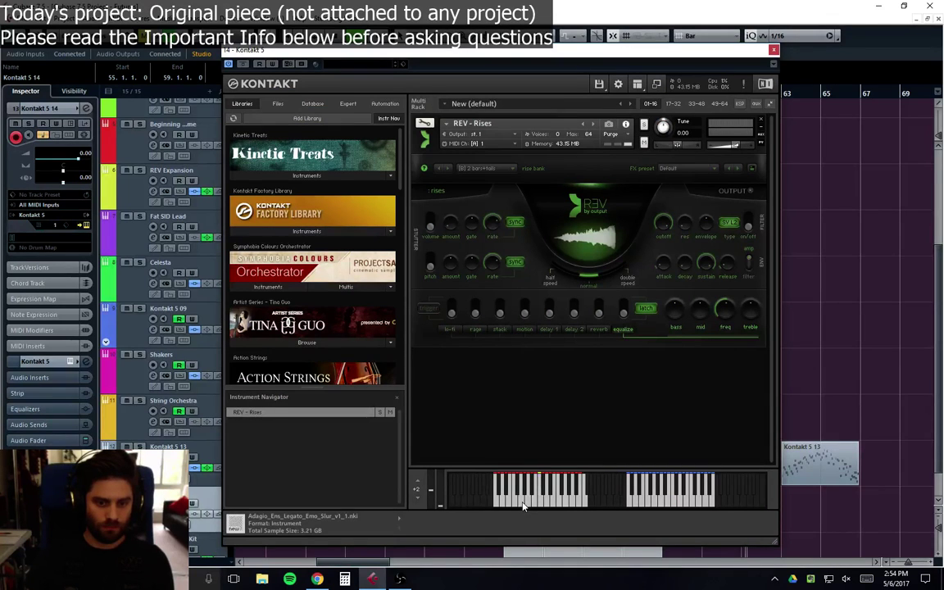
{"action": "key", "text": "ctrl+e"}
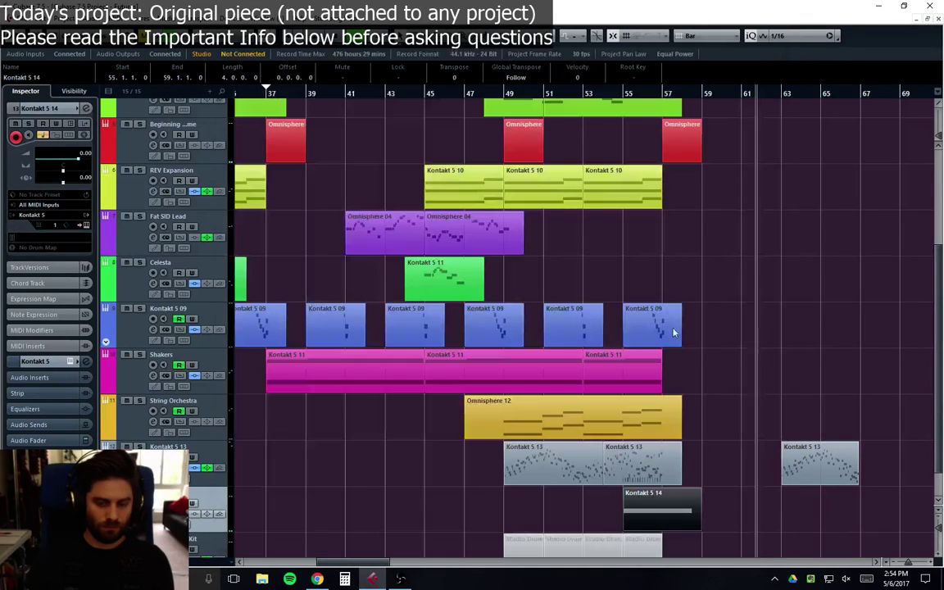
{"action": "left_click", "coordinate": [584, 95]}
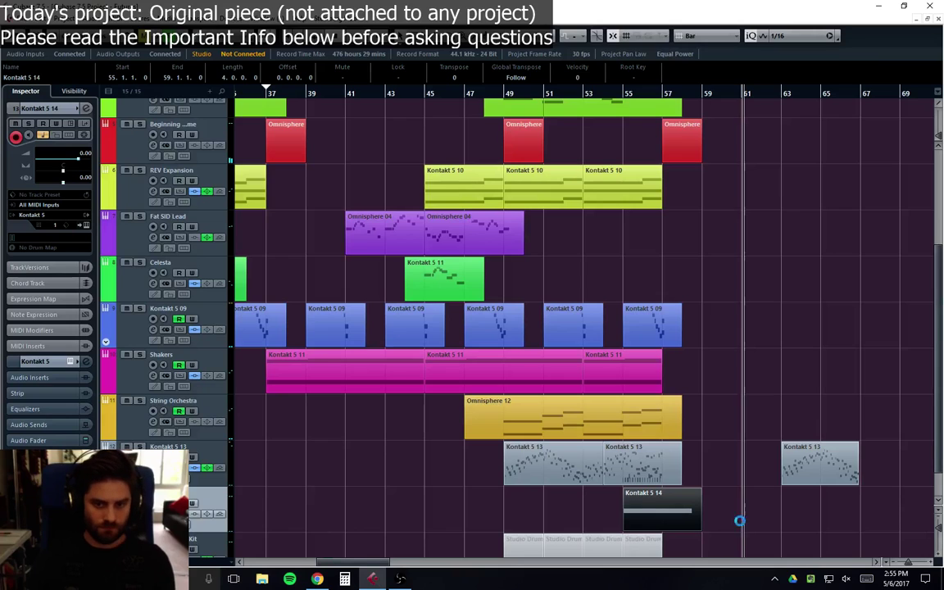
{"action": "key", "text": "space"}
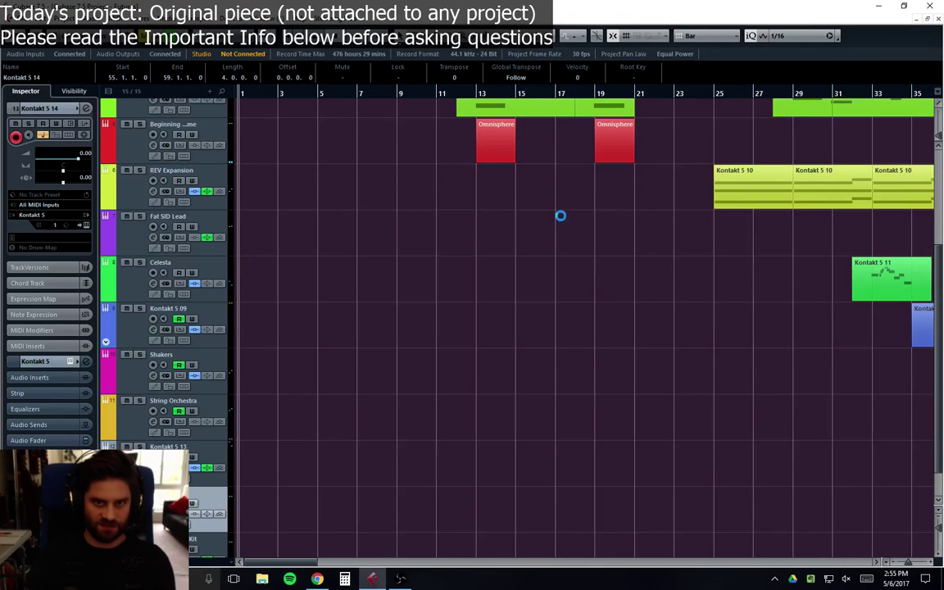
Step: Play the whole piece from bar 1 with all tracks in view to review the arrangement
{"action": "scroll", "coordinate": [646, 383], "scroll_direction": "up", "scroll_amount": 4}
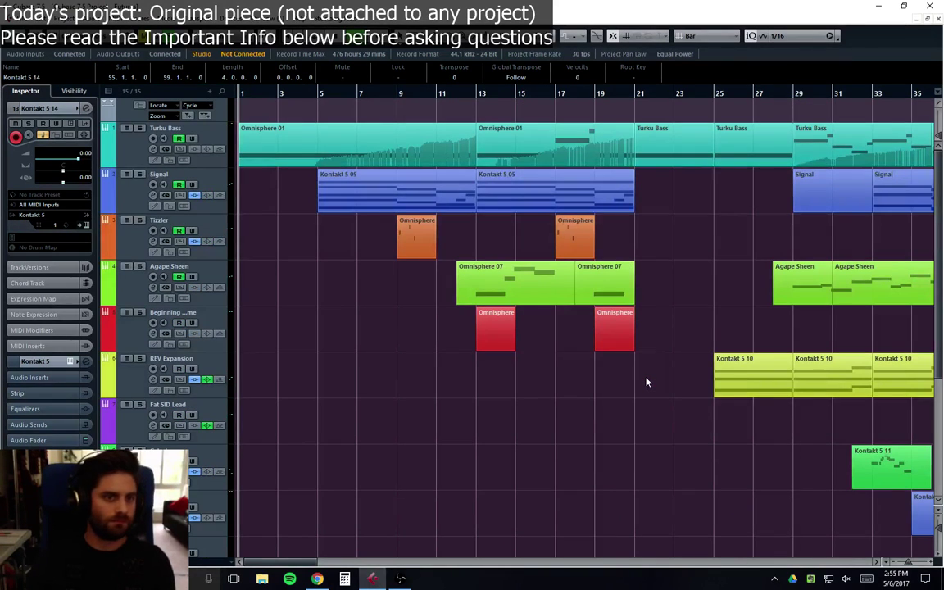
{"action": "key", "text": "space"}
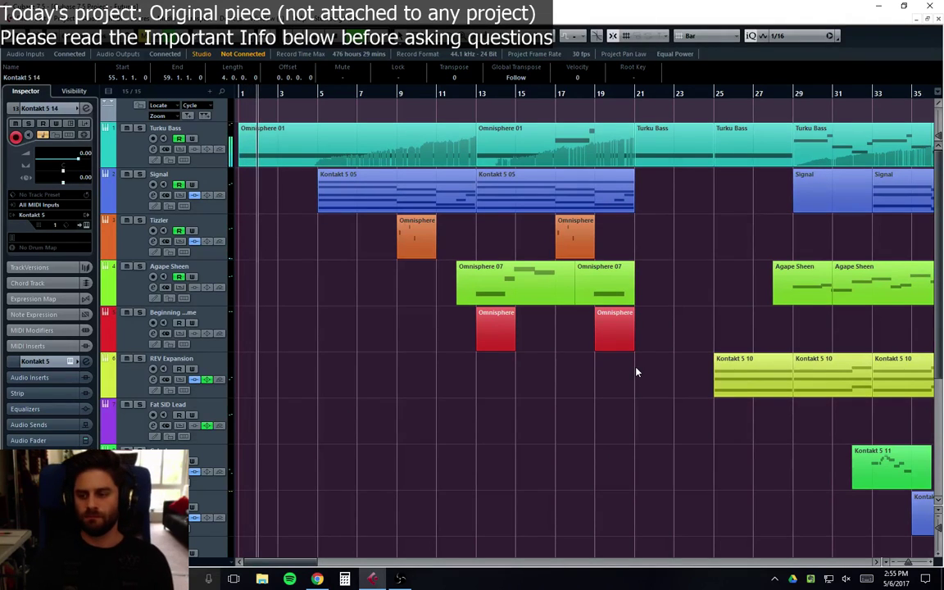
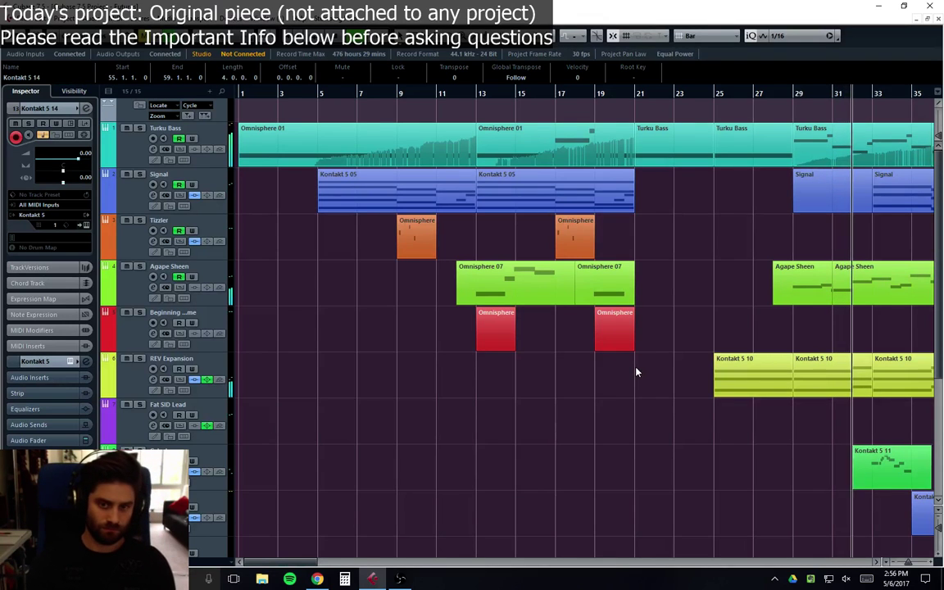
{"action": "key", "text": "g"}
{"action": "key", "text": "g"}
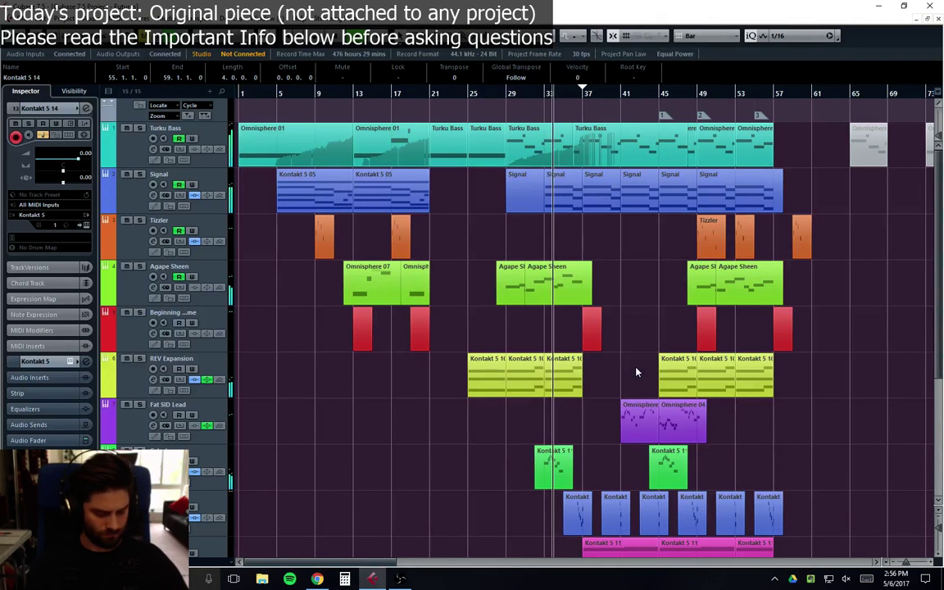
{"action": "key", "text": "shift+g"}
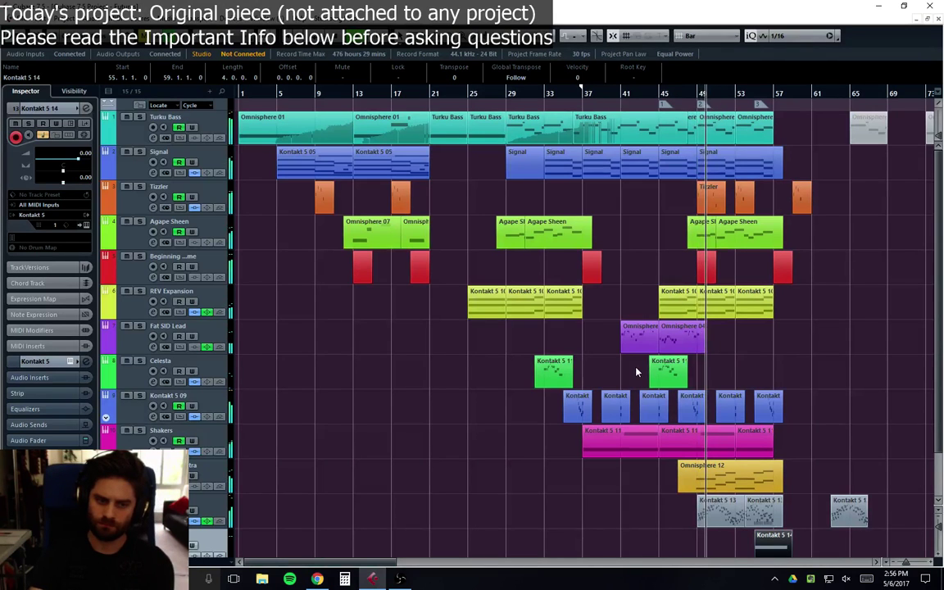
Step: Lower the Kontakt 5 13 channel's volume to about -1.43 dB
{"action": "key", "text": "e"}
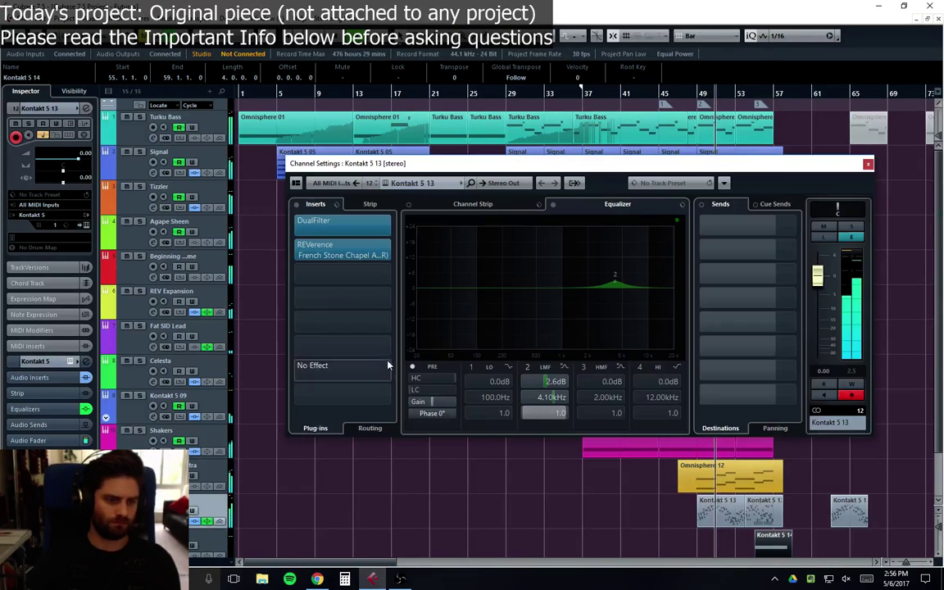
{"action": "left_click_drag", "start_coordinate": [818, 279], "coordinate": [819, 292]}
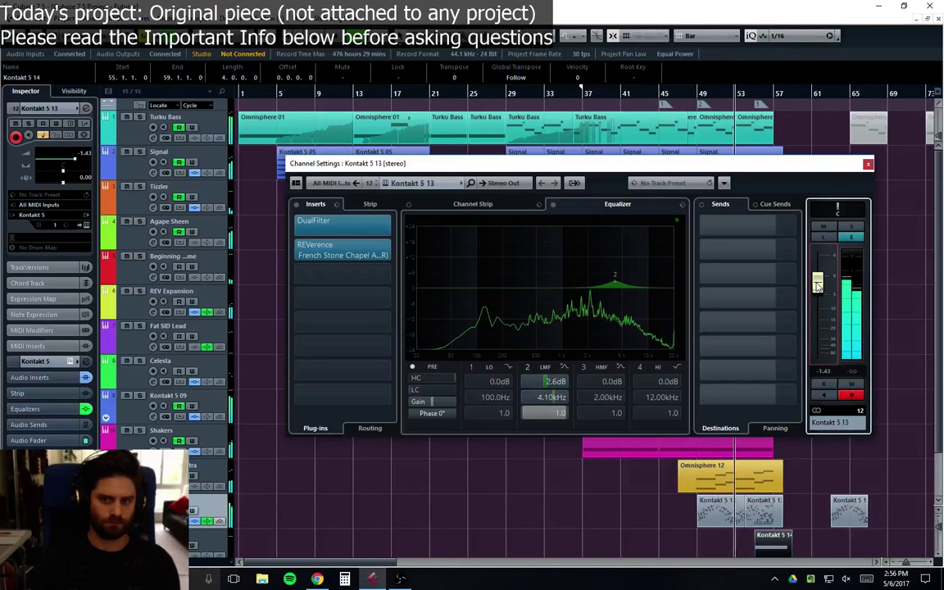
Step: Lower the Kontakt 5 13 channel's volume to -1.57 dB and close its channel settings
{"action": "scroll", "coordinate": [817, 283], "scroll_direction": "down", "scroll_amount": 1}
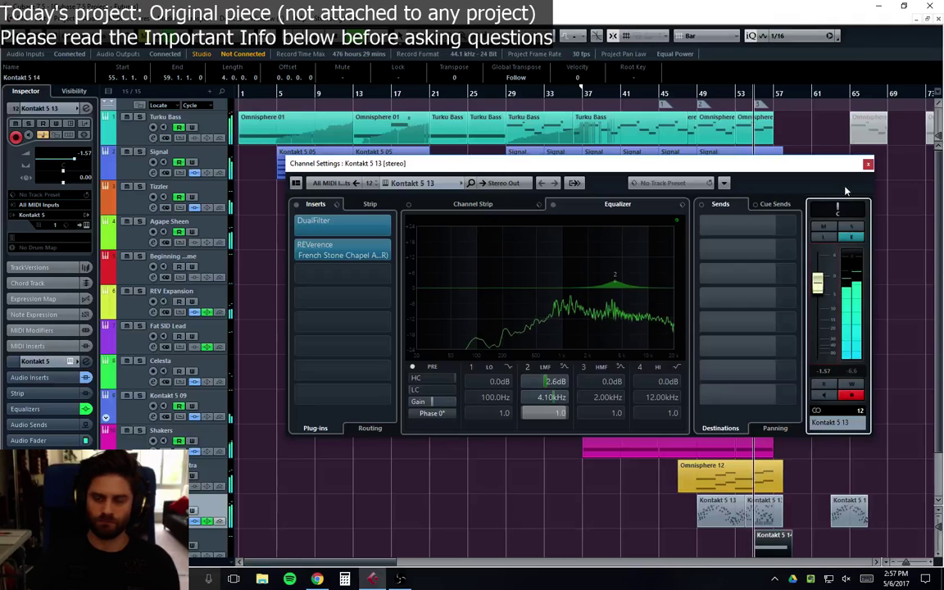
{"action": "left_click", "coordinate": [867, 164]}
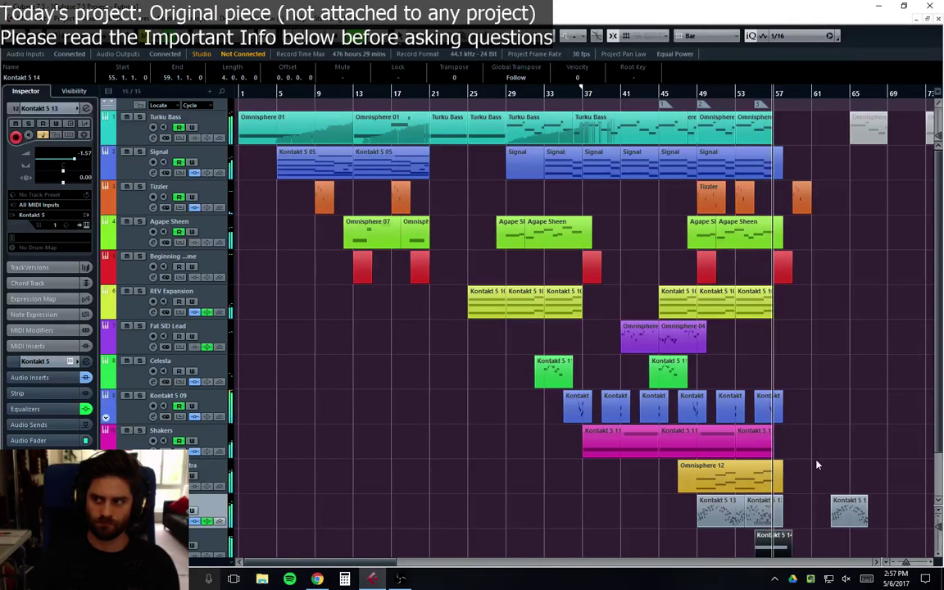
Step: Lower the Kontakt 5 14 channel's volume to -1.99 dB and close its channel settings
{"action": "scroll", "coordinate": [817, 464], "scroll_direction": "down", "scroll_amount": 2}
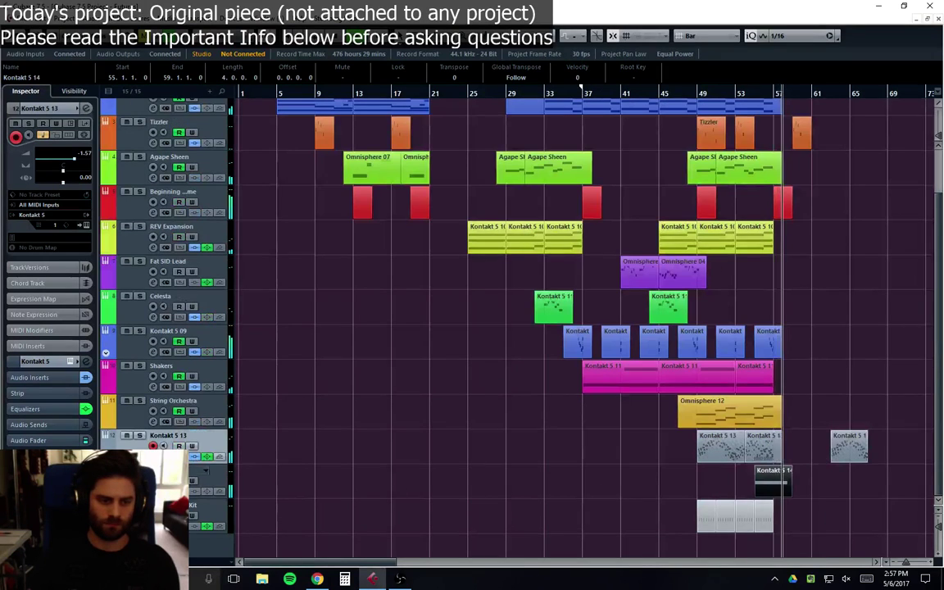
{"action": "left_click", "coordinate": [817, 475]}
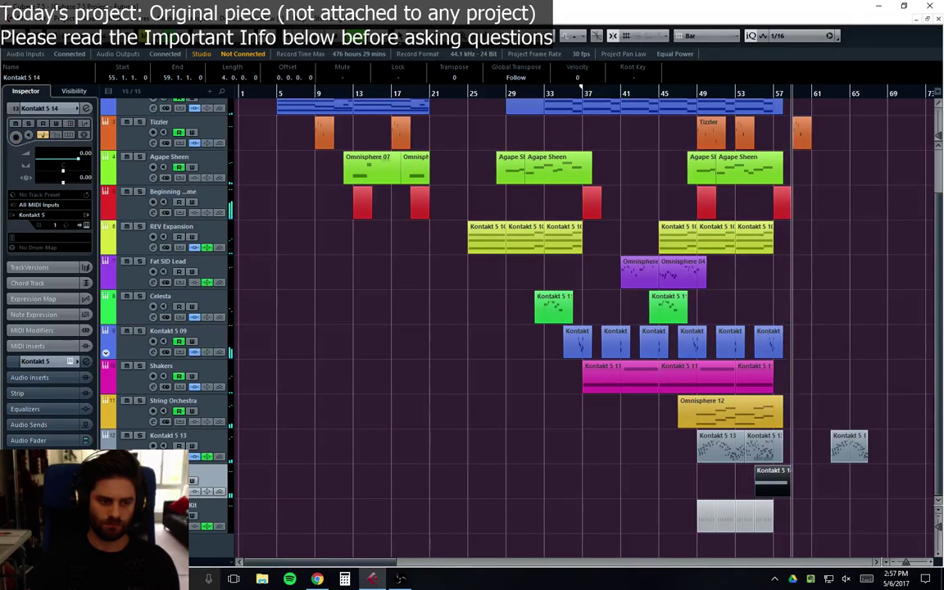
{"action": "key", "text": "e"}
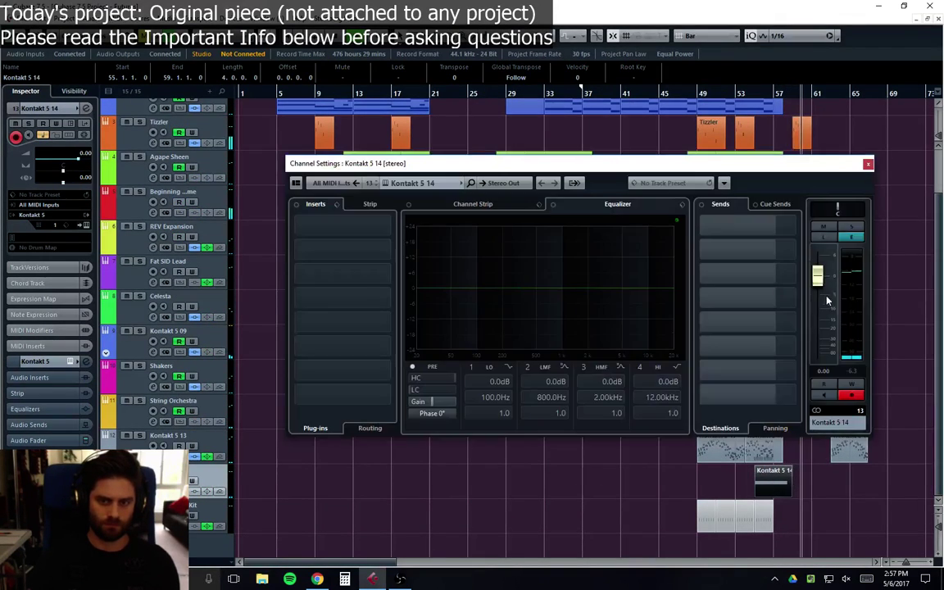
{"action": "left_click_drag", "start_coordinate": [817, 279], "coordinate": [817, 287]}
{"action": "left_click", "coordinate": [867, 165]}
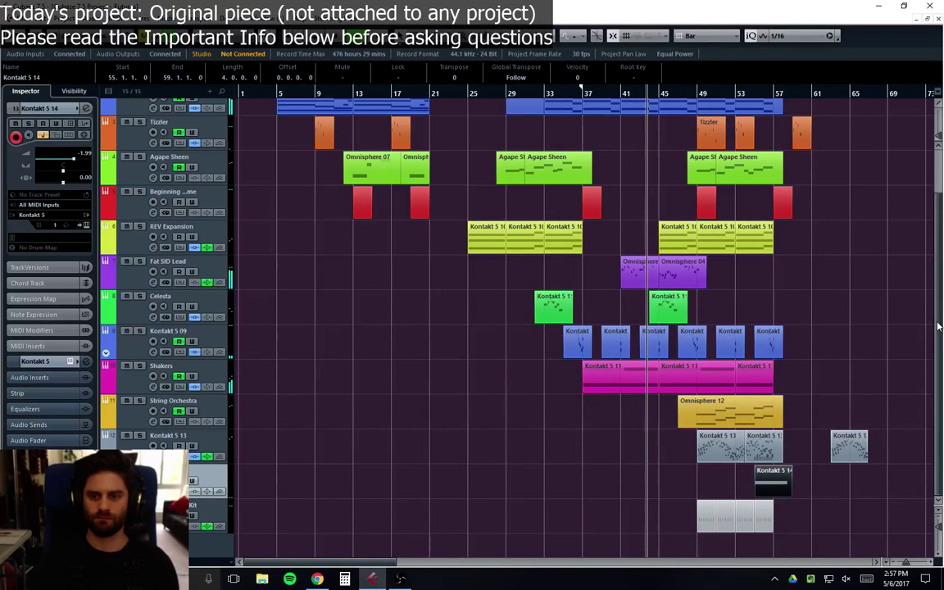
Step: Listen to the arrangement past bar 57 with the new levels, then return the cursor to bar 13
{"action": "scroll", "coordinate": [939, 324], "scroll_direction": "up", "scroll_amount": 3}
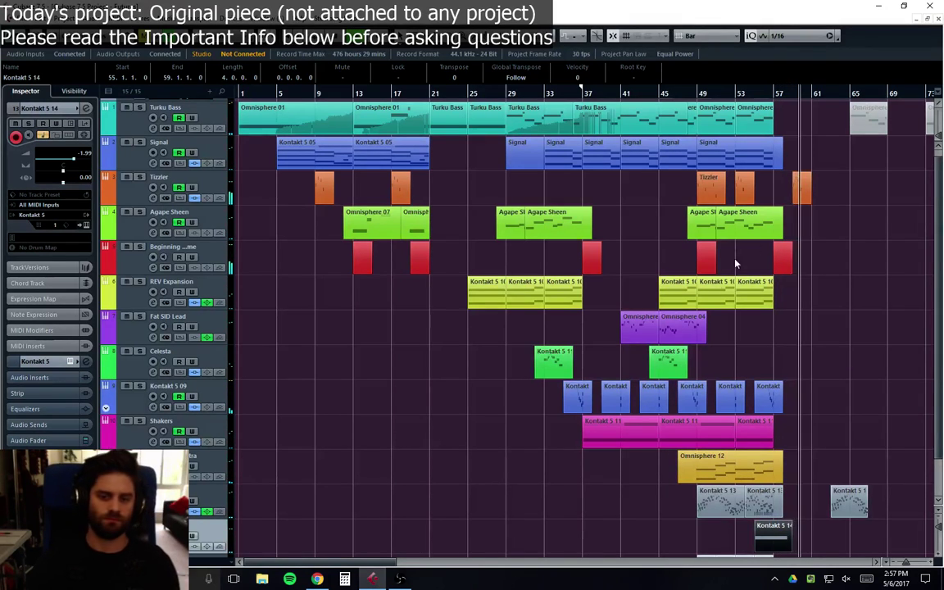
{"action": "scroll", "coordinate": [600, 433], "scroll_direction": "down", "scroll_amount": 2}
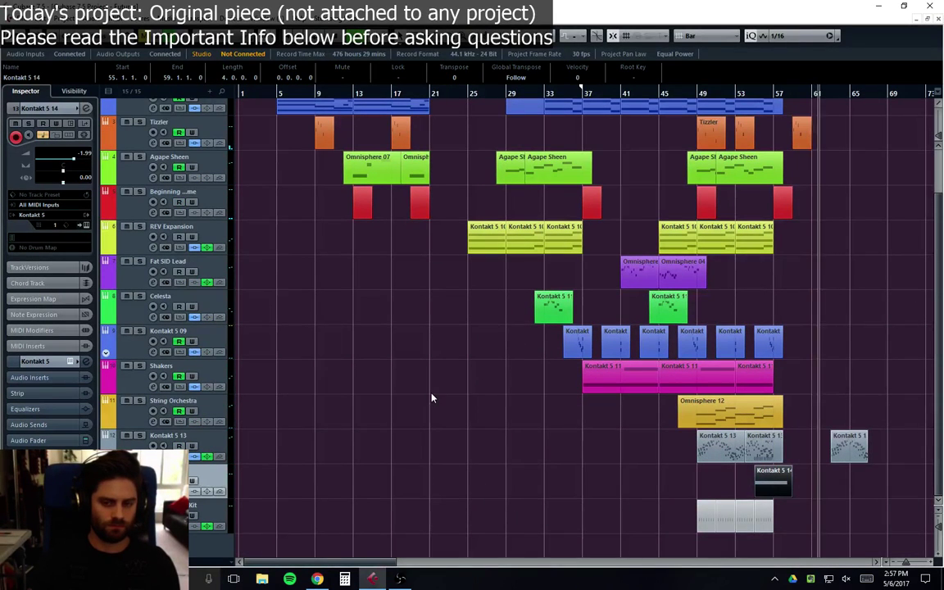
{"action": "left_click", "coordinate": [352, 98]}
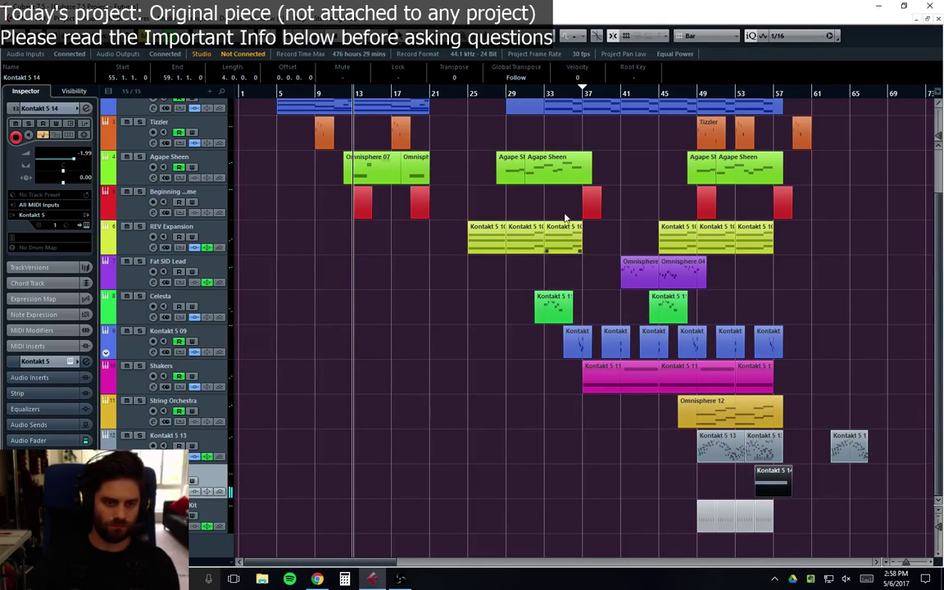
{"action": "right_click", "coordinate": [123, 327]}
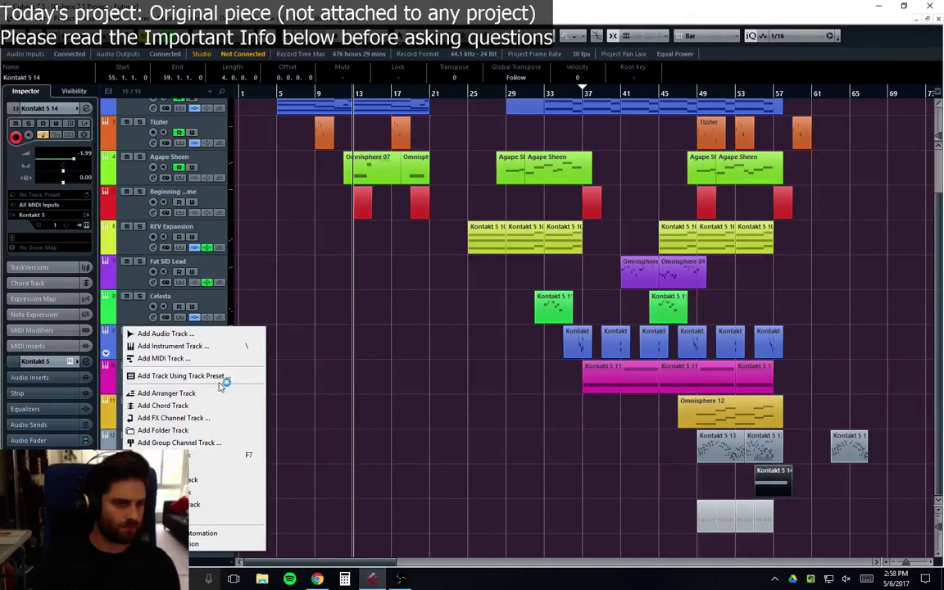
{"action": "left_click", "coordinate": [361, 360]}
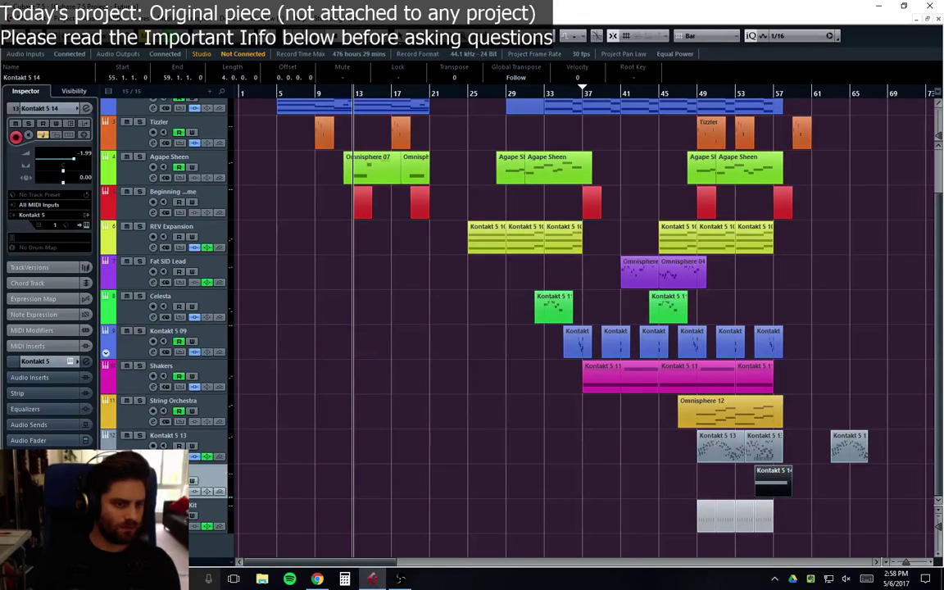
{"action": "right_click", "coordinate": [135, 247]}
{"action": "left_click", "coordinate": [197, 284]}
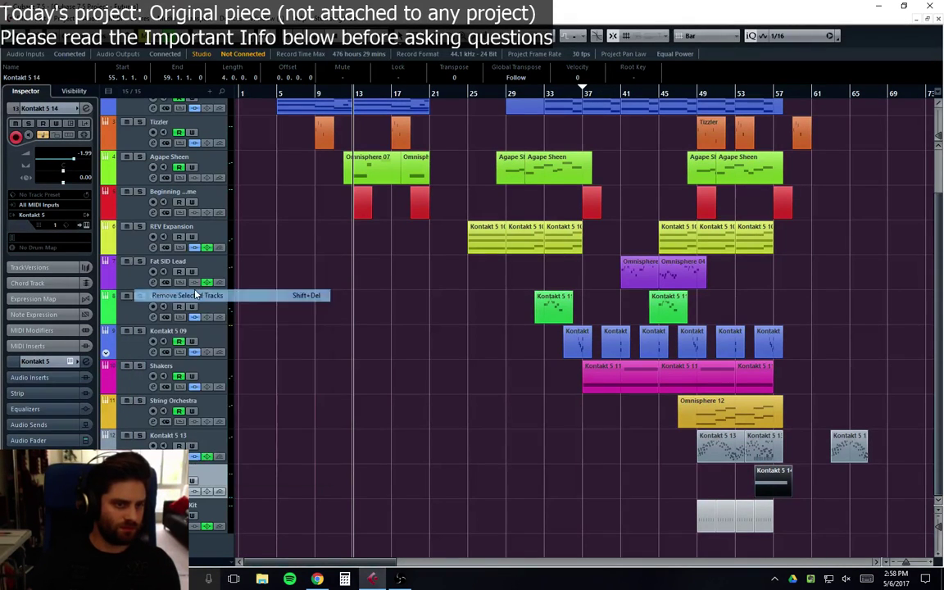
{"action": "scroll", "coordinate": [350, 439], "scroll_direction": "up", "scroll_amount": 1}
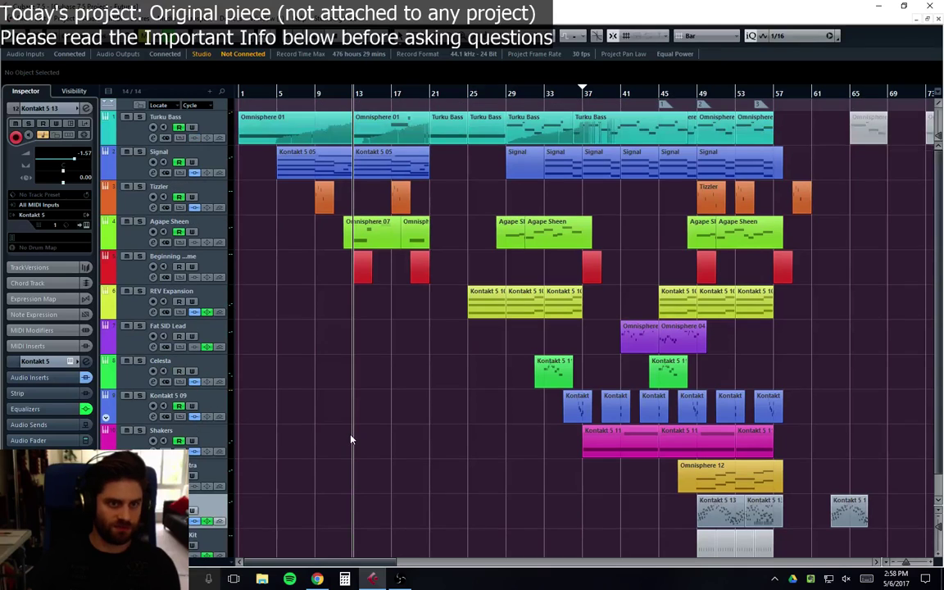
{"action": "scroll", "coordinate": [345, 439], "scroll_direction": "down", "scroll_amount": 1}
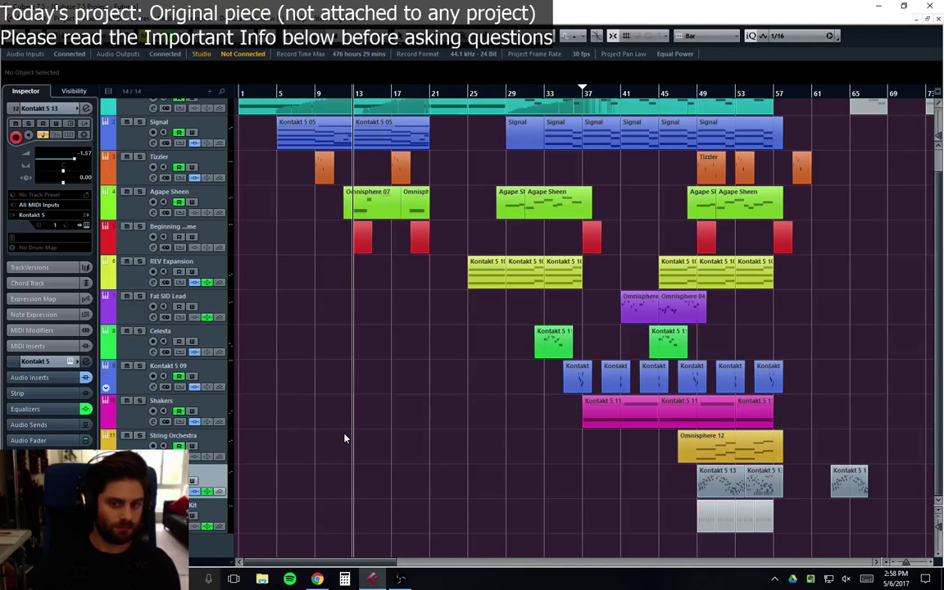
{"action": "scroll", "coordinate": [336, 429], "scroll_direction": "up", "scroll_amount": 1}
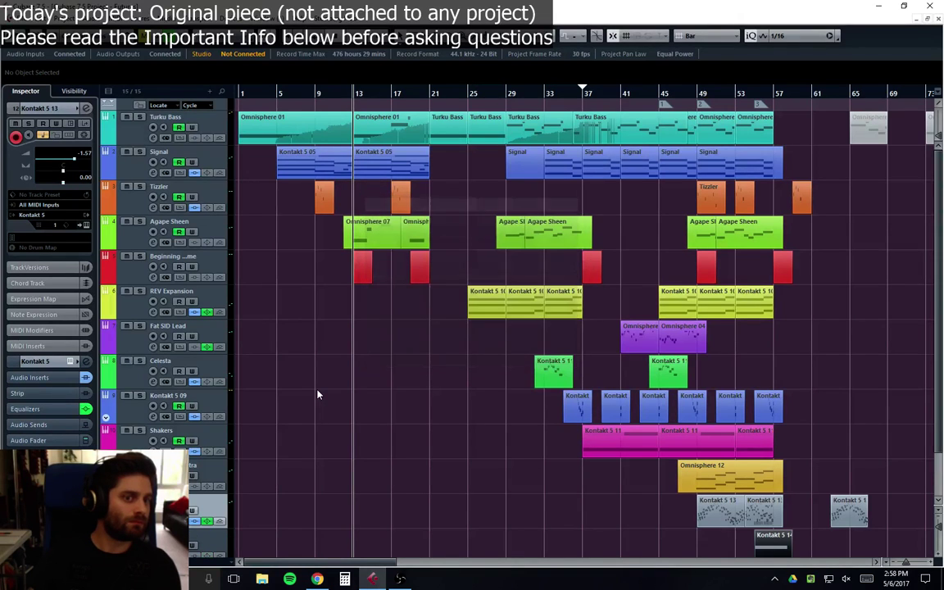
{"action": "scroll", "coordinate": [332, 400], "scroll_direction": "down", "scroll_amount": 2}
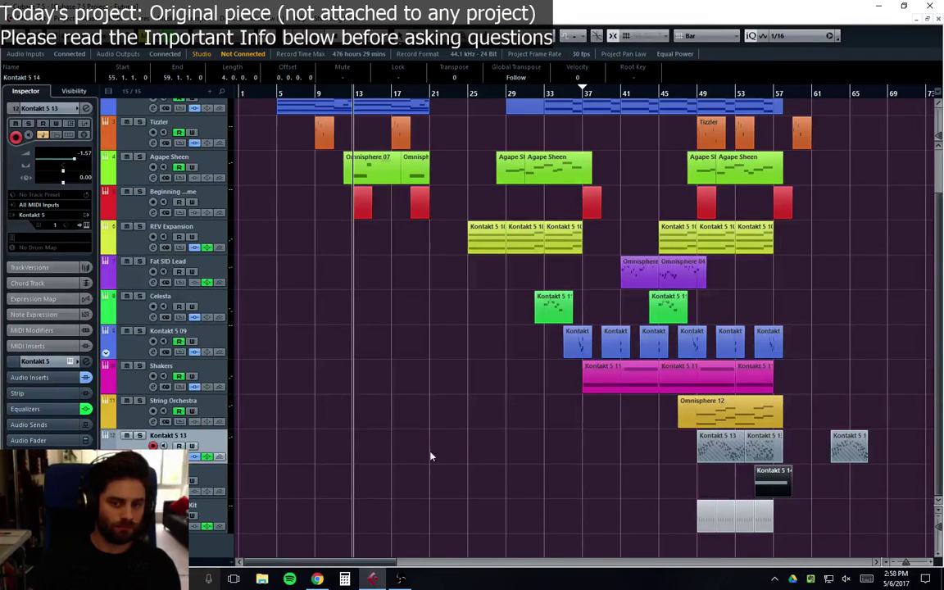
{"action": "left_click", "coordinate": [255, 486]}
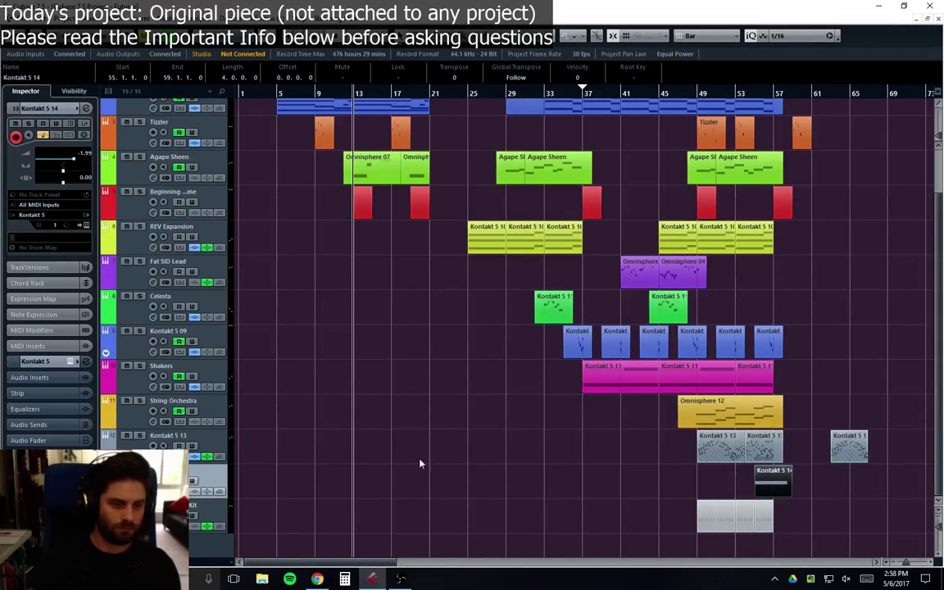
{"action": "right_click", "coordinate": [135, 254]}
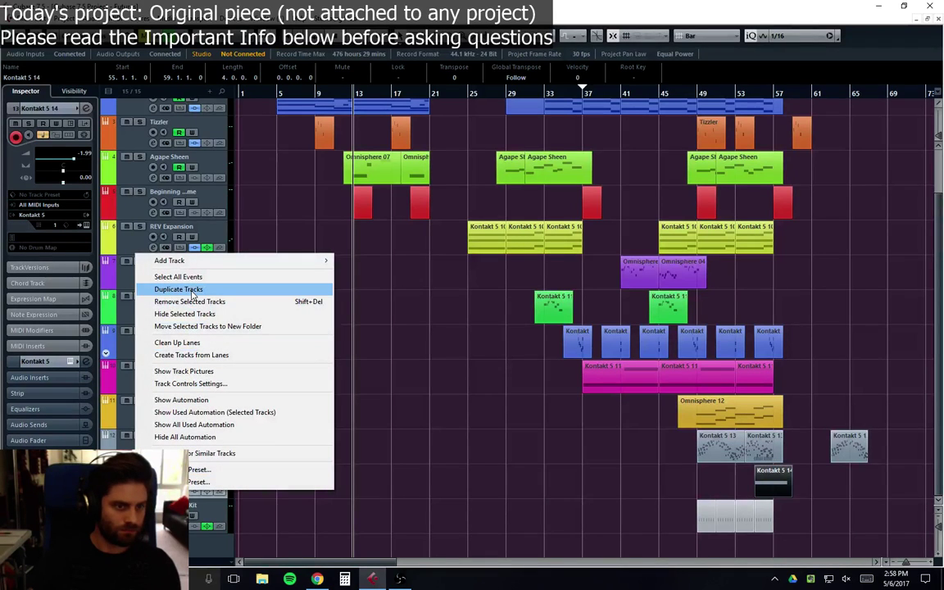
{"action": "left_click", "coordinate": [467, 327]}
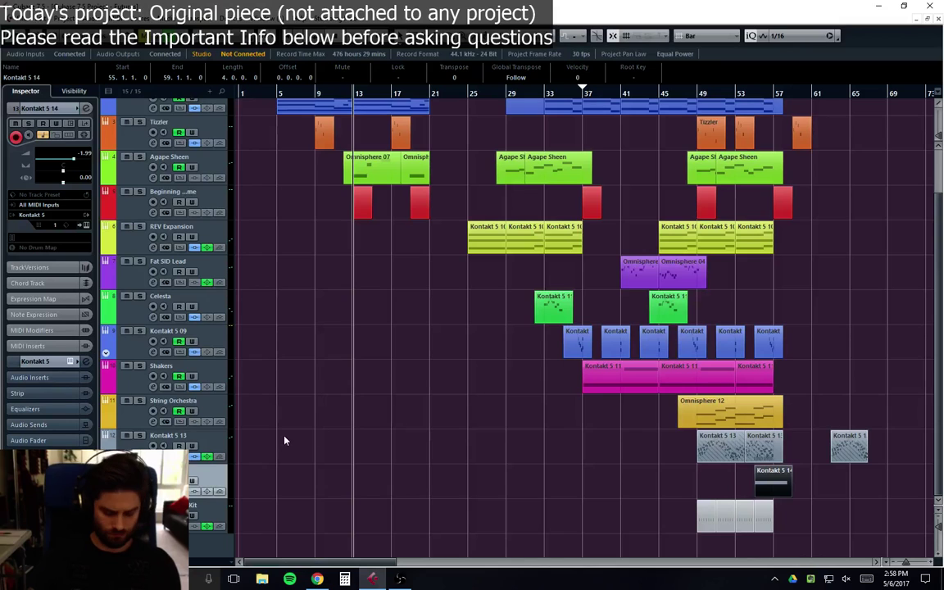
{"action": "key", "text": "e"}
{"action": "key", "text": "e"}
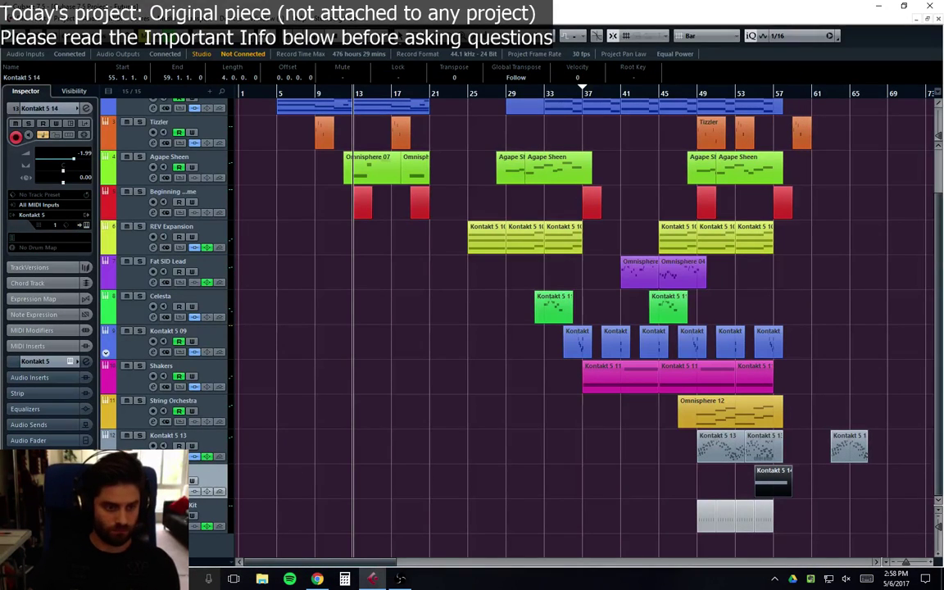
Step: Duplicate the Kontakt 5 14 track and delete the copied part at bar 55 from the duplicate
{"action": "right_click", "coordinate": [124, 438]}
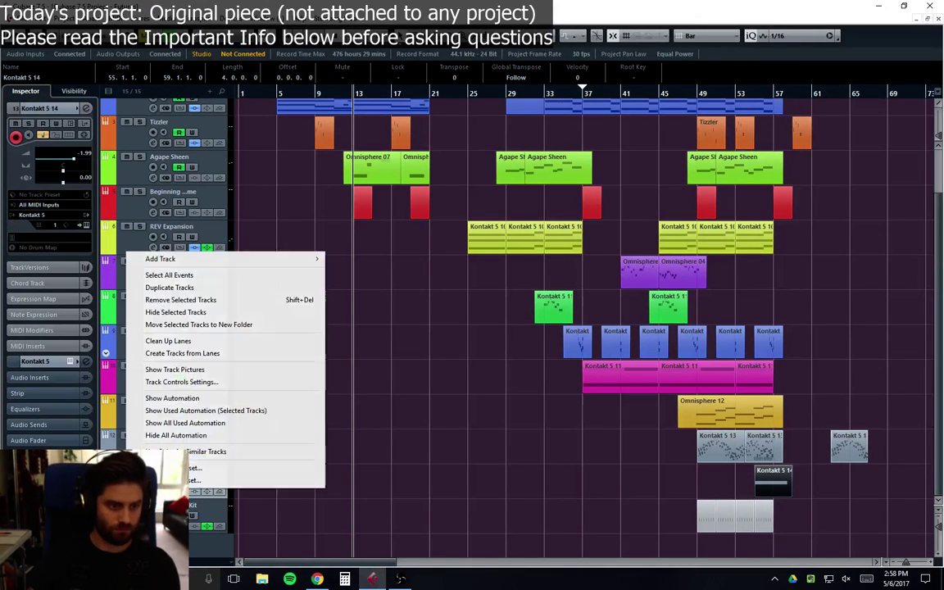
{"action": "left_click", "coordinate": [181, 290]}
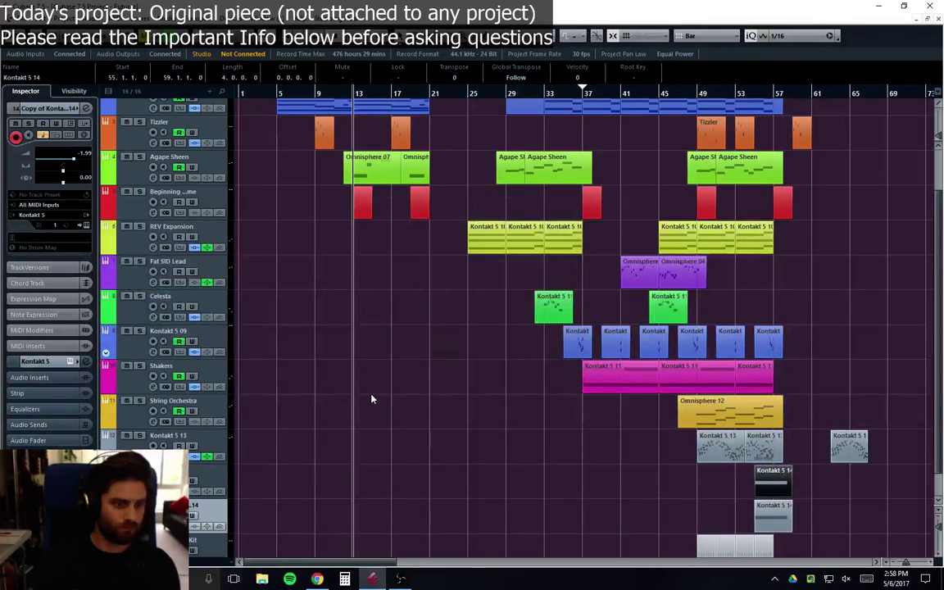
{"action": "key", "text": "Delete"}
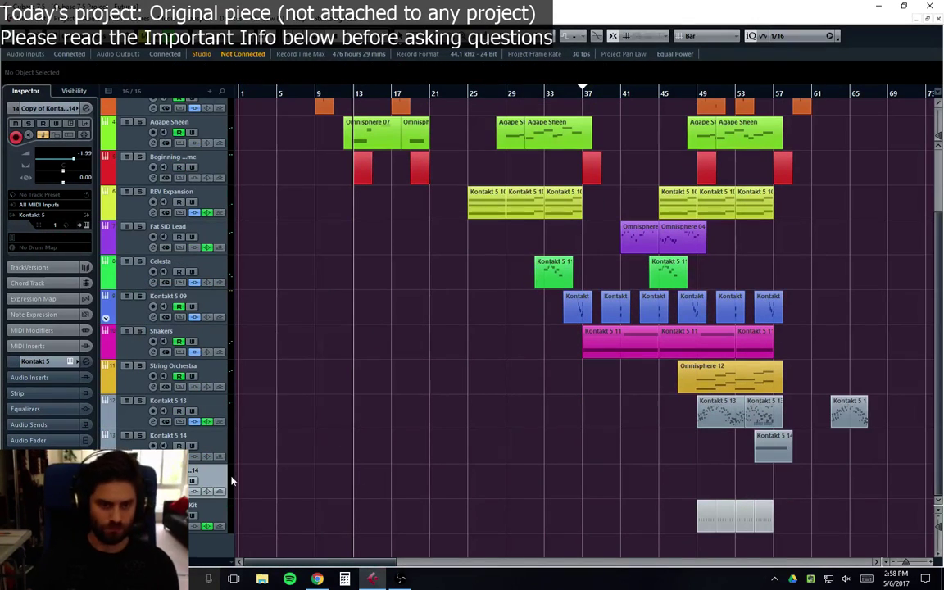
Step: Play the arrangement from bar 17 to hear the transition around bar 21
{"action": "scroll", "coordinate": [407, 104], "scroll_direction": "up", "scroll_amount": 3}
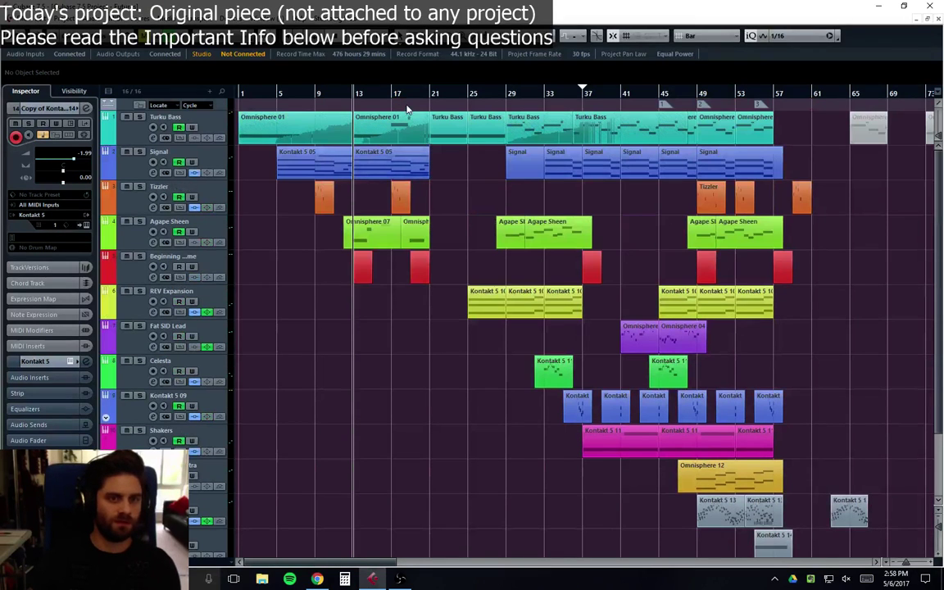
{"action": "left_click", "coordinate": [420, 229]}
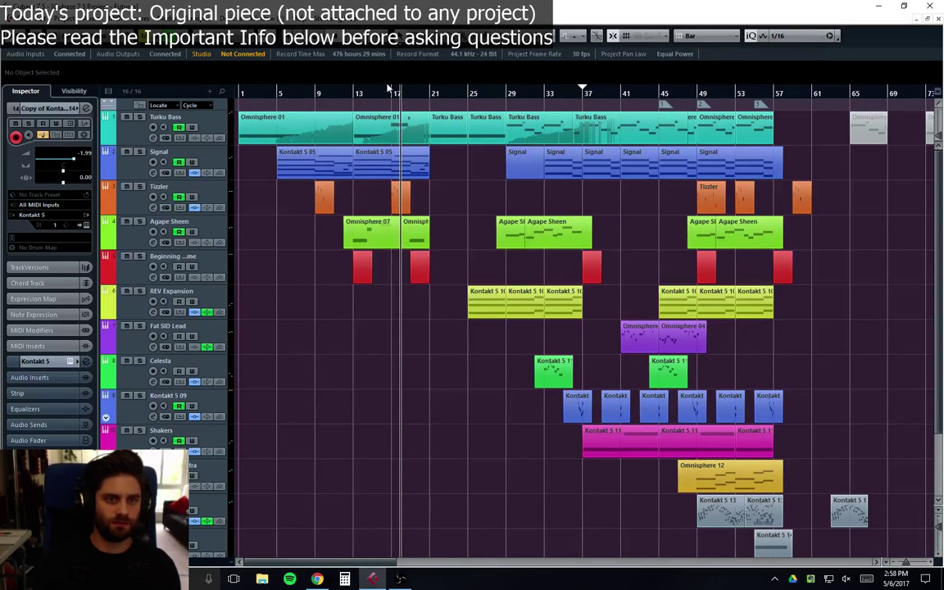
{"action": "left_click", "coordinate": [393, 94]}
{"action": "key", "text": "space"}
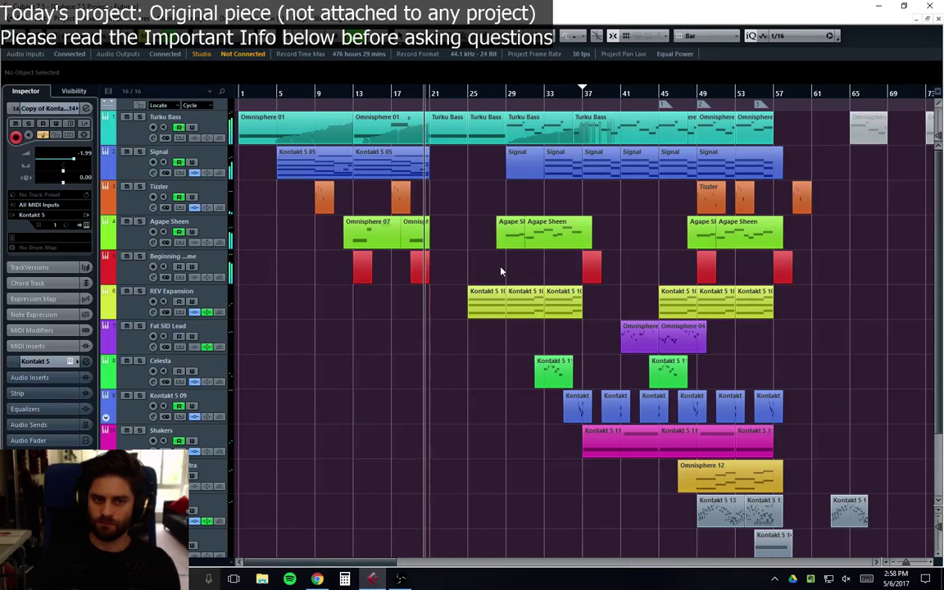
{"action": "scroll", "coordinate": [471, 277], "scroll_direction": "down", "scroll_amount": 3}
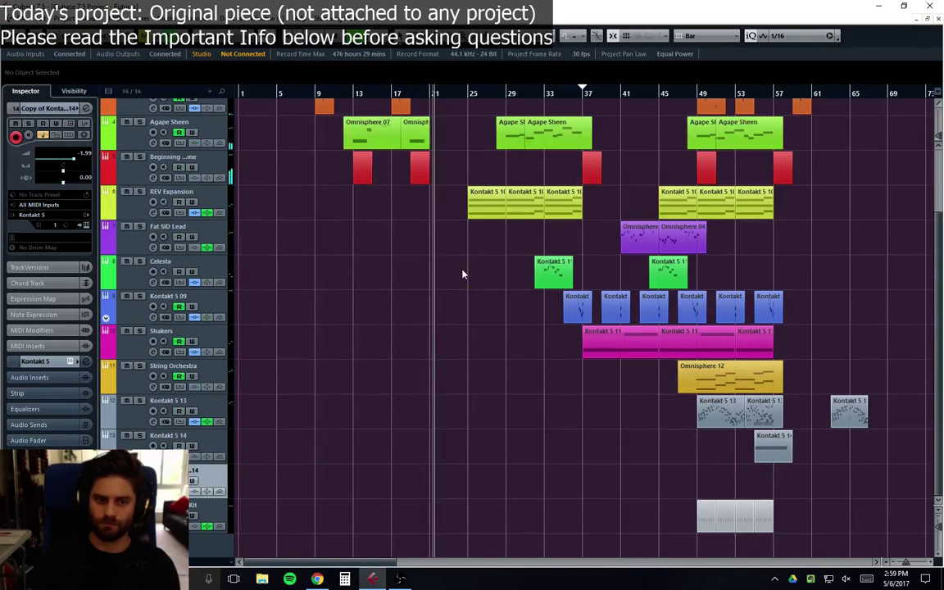
Step: Set the REV - Rises rise bank on the duplicated Kontakt track to [A] 1 bar+tails and close the instrument
{"action": "key", "text": "h"}
{"action": "key", "text": "h"}
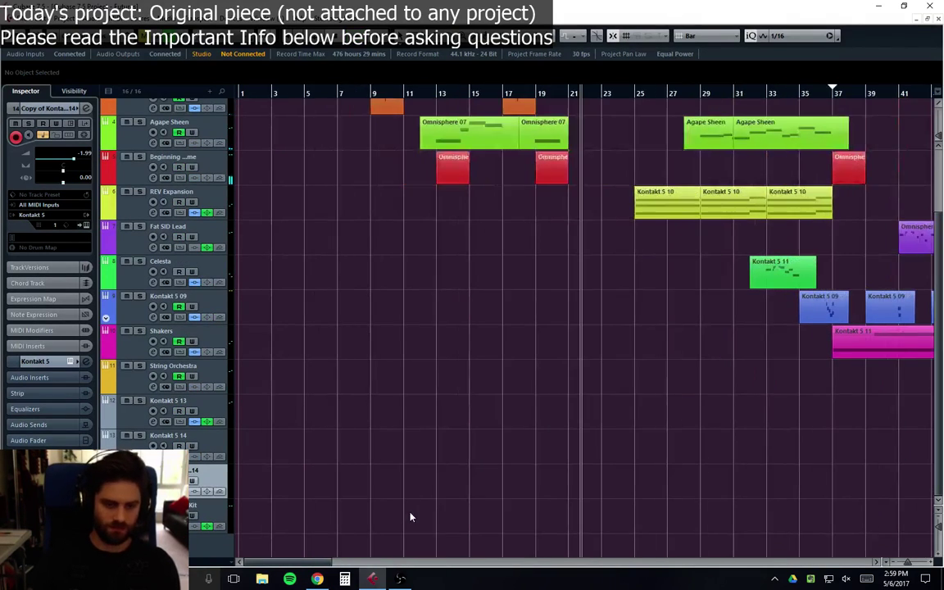
{"action": "key", "text": "shift+h"}
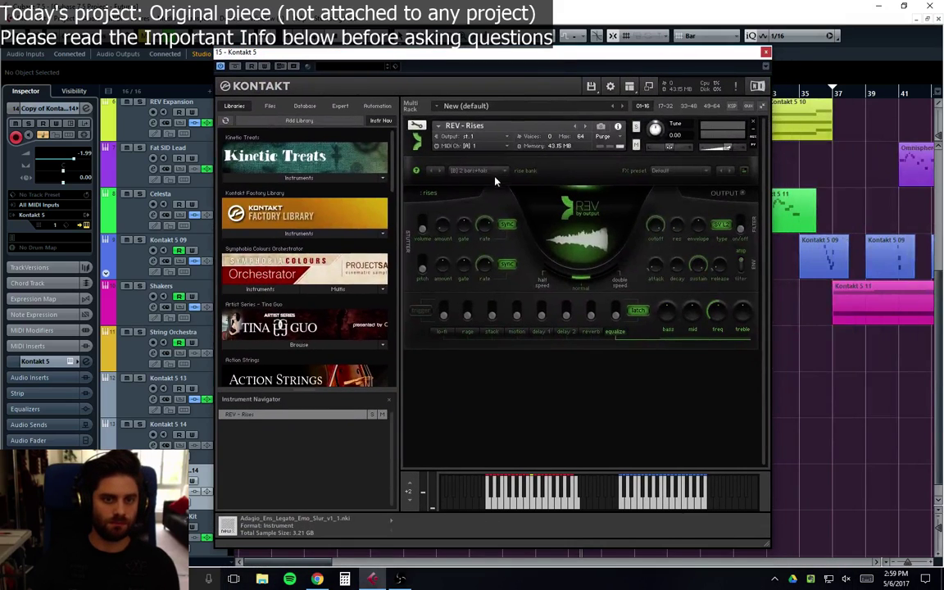
{"action": "left_click", "coordinate": [490, 171]}
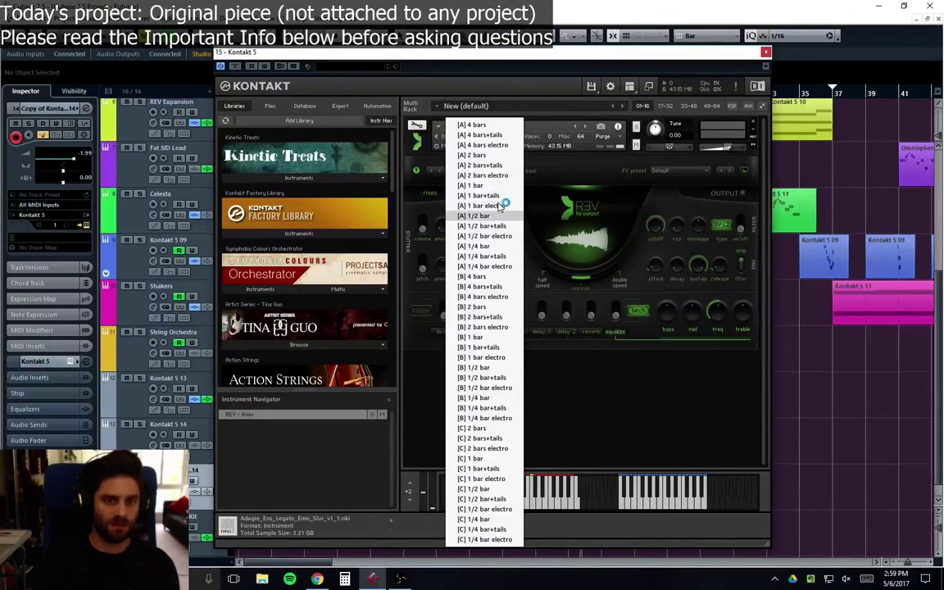
{"action": "left_click", "coordinate": [490, 195]}
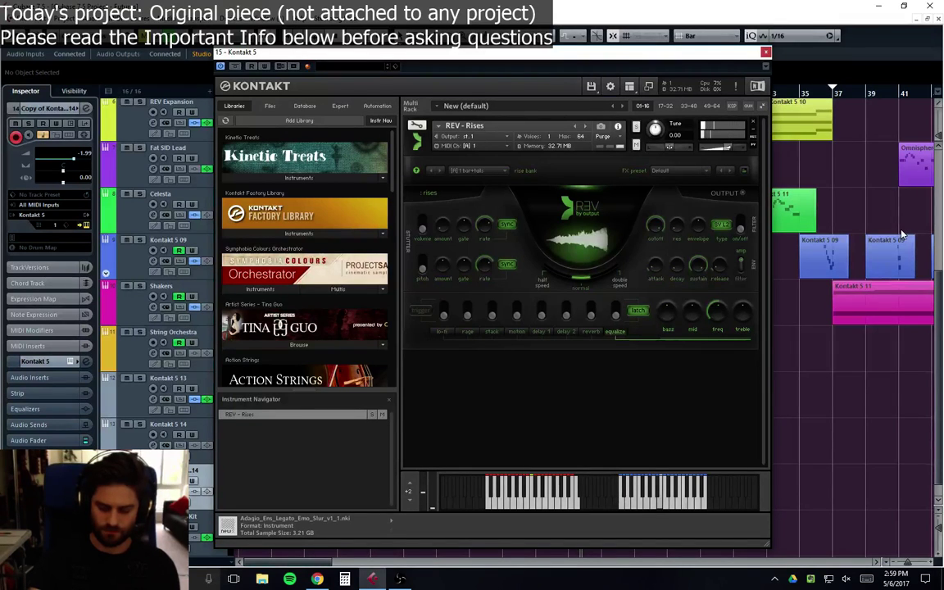
{"action": "left_click", "coordinate": [765, 53]}
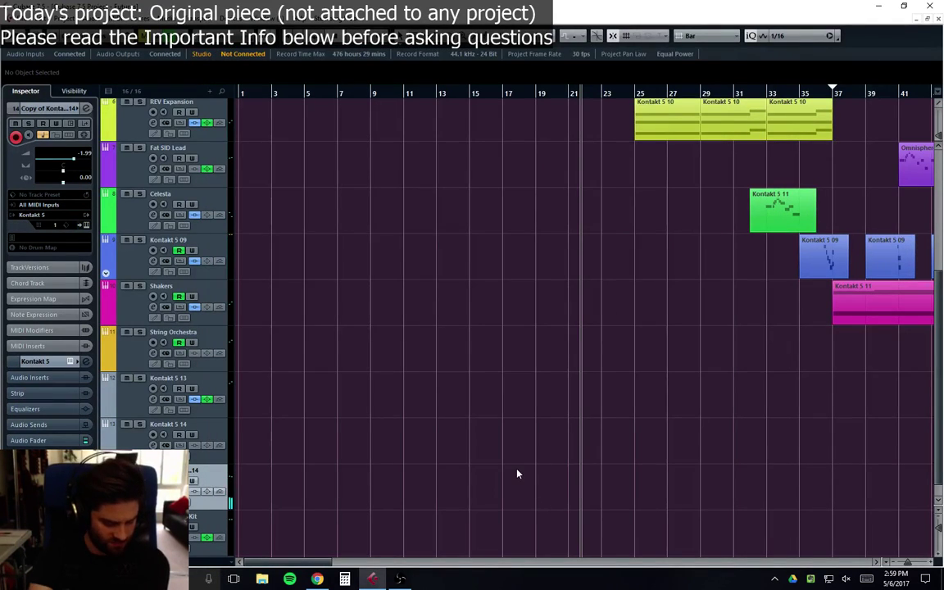
Step: Draw an empty part from bar 19 to bar 23 on the duplicated Kontakt 5 14 track and return to the Object Selection tool
{"action": "key", "text": "8"}
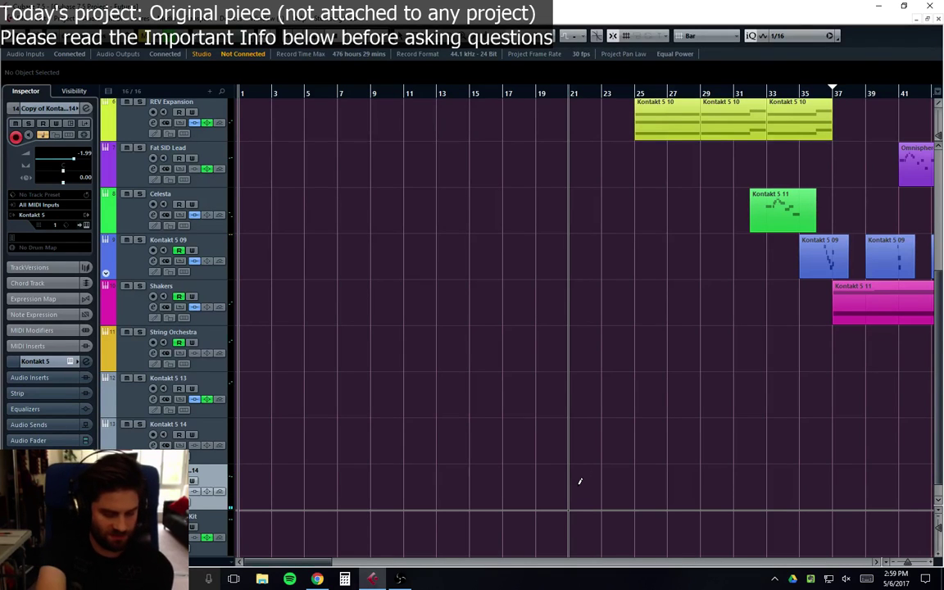
{"action": "left_click_drag", "start_coordinate": [542, 487], "coordinate": [602, 489]}
{"action": "scroll", "coordinate": [586, 488], "scroll_direction": "up", "scroll_amount": 5}
{"action": "scroll", "coordinate": [569, 480], "scroll_direction": "down", "scroll_amount": 6}
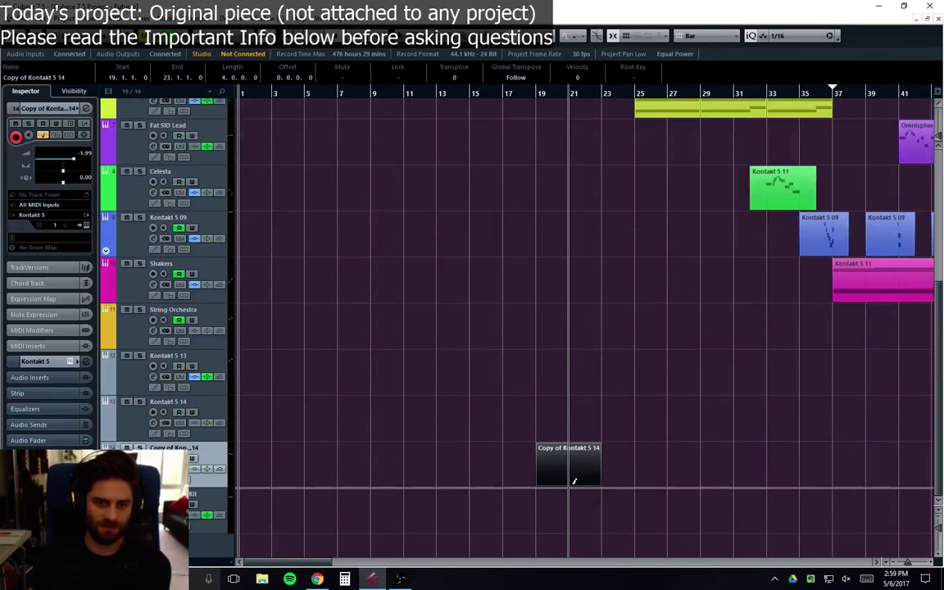
{"action": "right_click", "coordinate": [639, 449]}
{"action": "left_click", "coordinate": [635, 458]}
{"action": "right_click", "coordinate": [637, 467]}
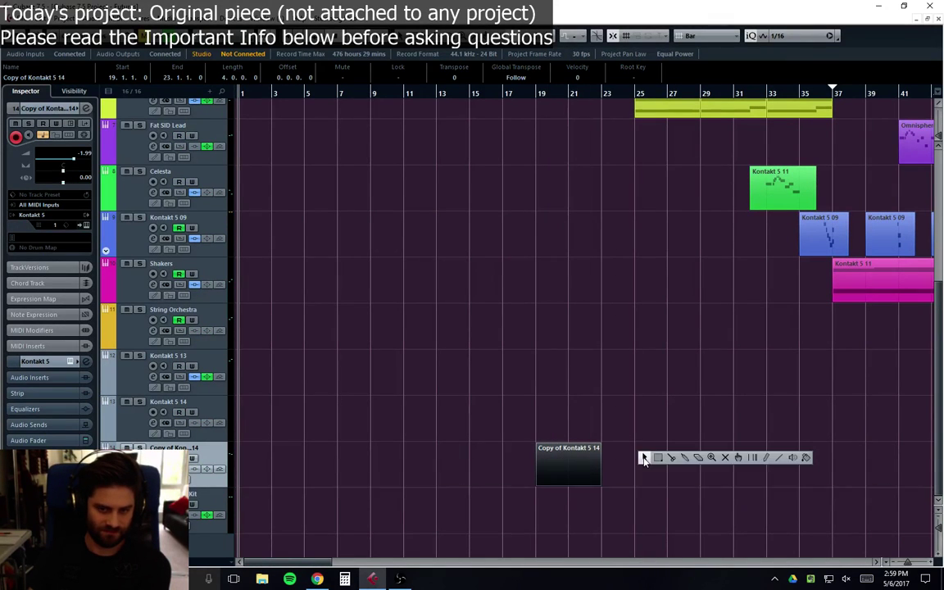
Step: Draw a B4 note from bar 20 to bar 23 in the empty part on the duplicated Kontakt track and close the editor
{"action": "left_click", "coordinate": [549, 466]}
{"action": "double_click", "coordinate": [549, 466]}
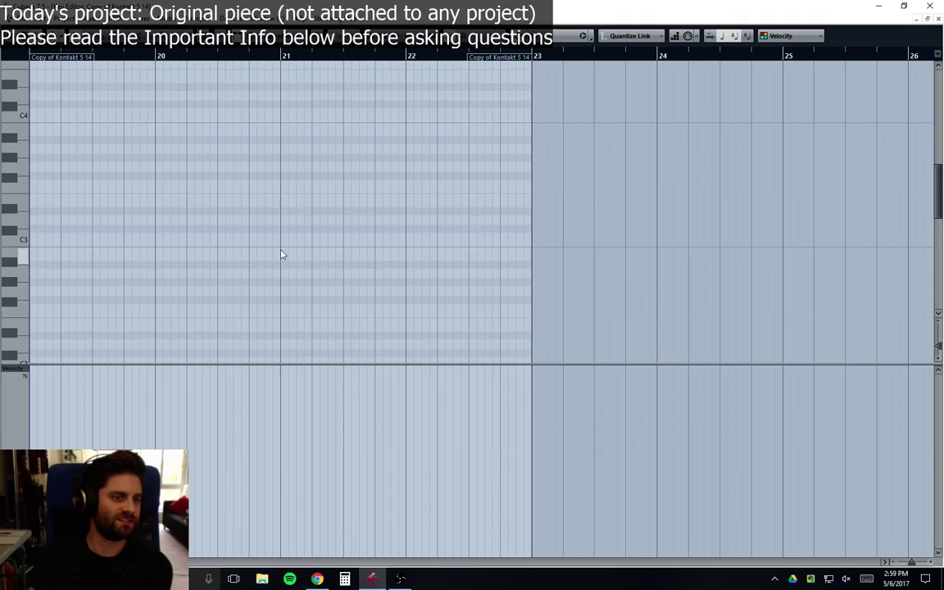
{"action": "scroll", "coordinate": [205, 254], "scroll_direction": "up", "scroll_amount": 5}
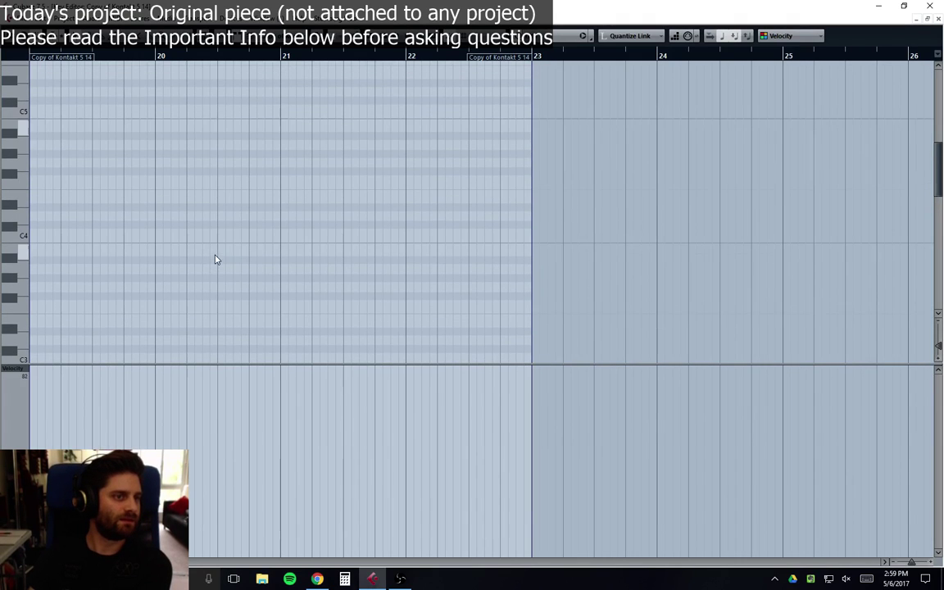
{"action": "right_click", "coordinate": [186, 135]}
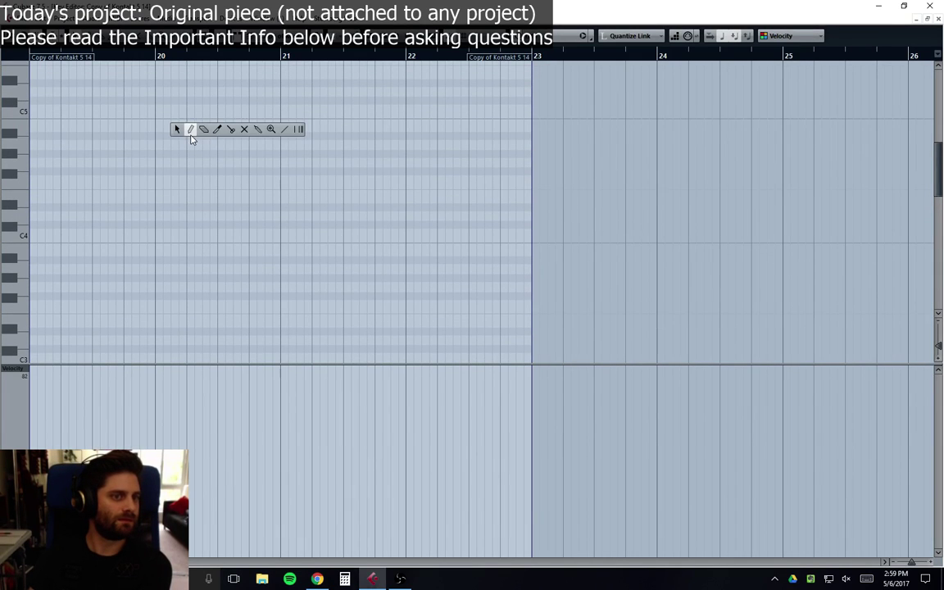
{"action": "left_click", "coordinate": [191, 129]}
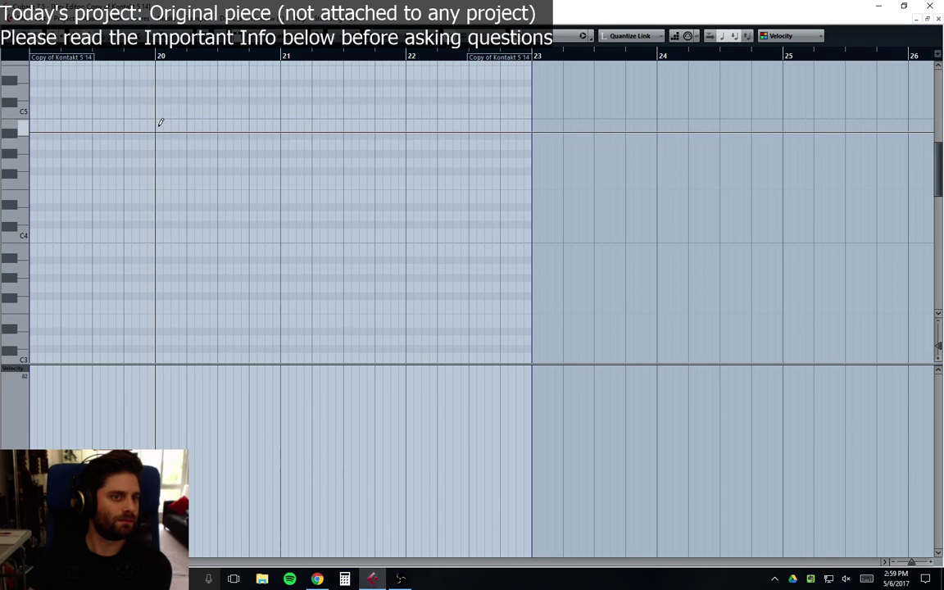
{"action": "mouse_move", "coordinate": [158, 127]}
{"action": "left_mouse_down"}
{"action": "mouse_move", "coordinate": [526, 127]}
{"action": "mouse_move", "coordinate": [554, 143]}
{"action": "left_mouse_up"}
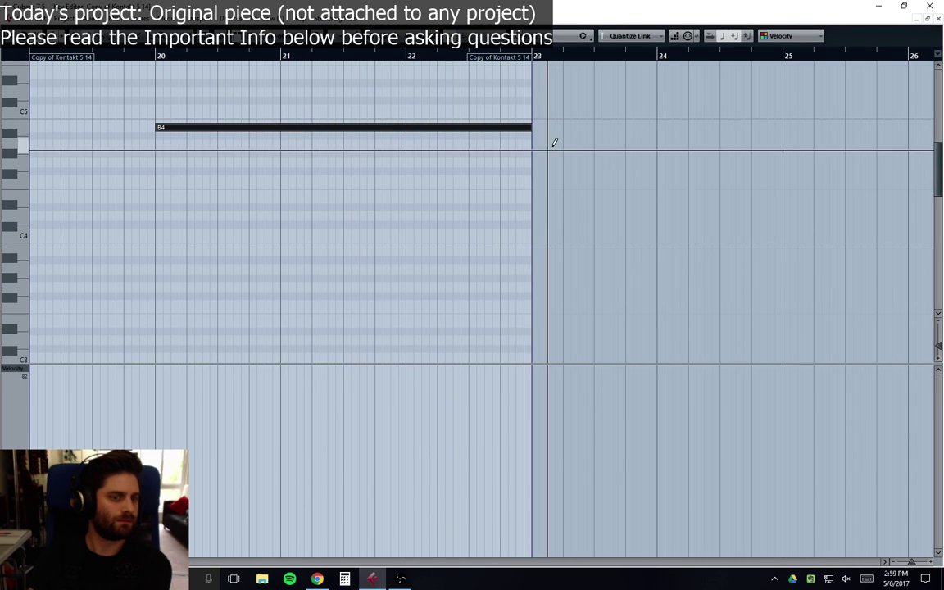
{"action": "left_click", "coordinate": [937, 20]}
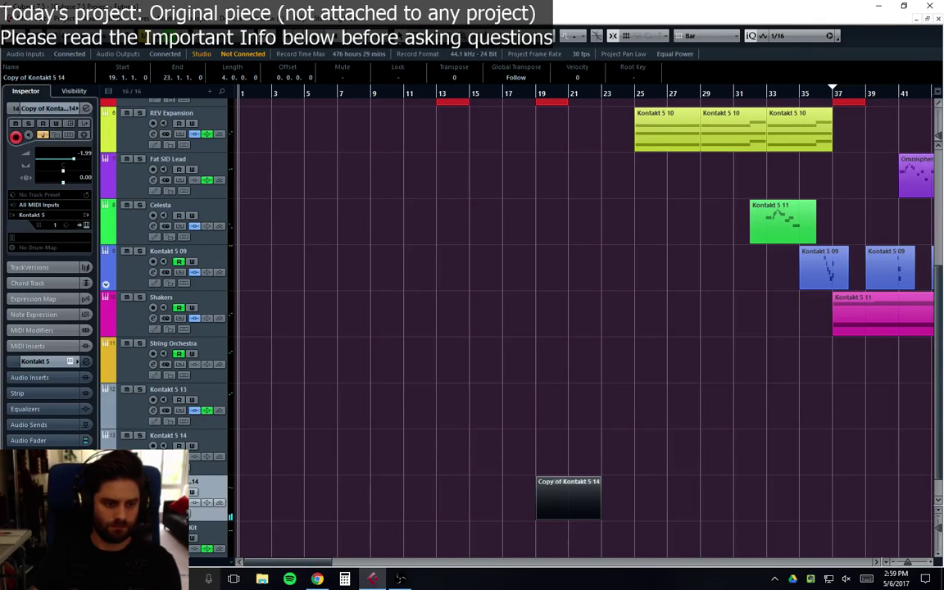
Step: Lower the duplicated Kontakt track's volume to -5.08 and play from bar 17 to hear the rise
{"action": "key", "text": "e"}
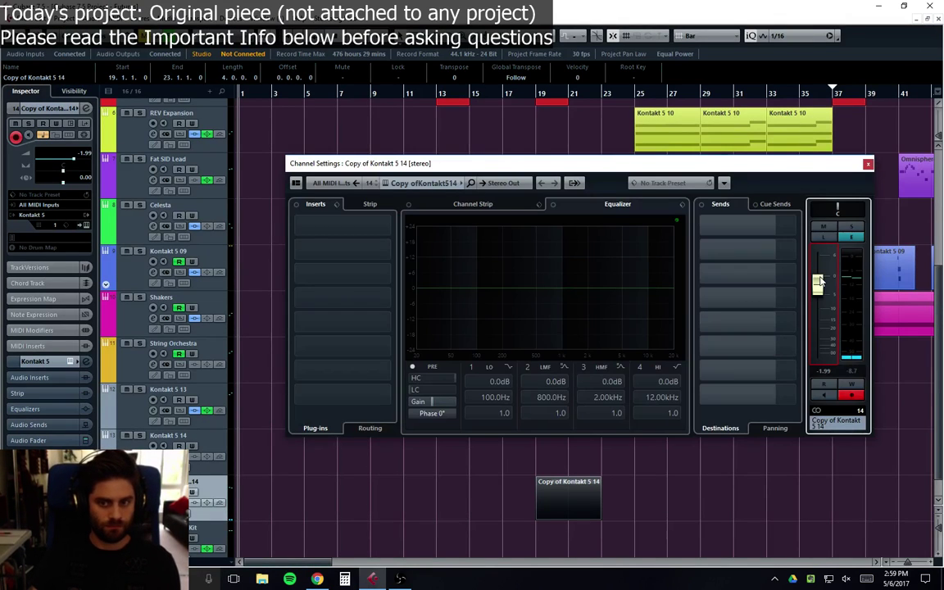
{"action": "left_click", "coordinate": [867, 164]}
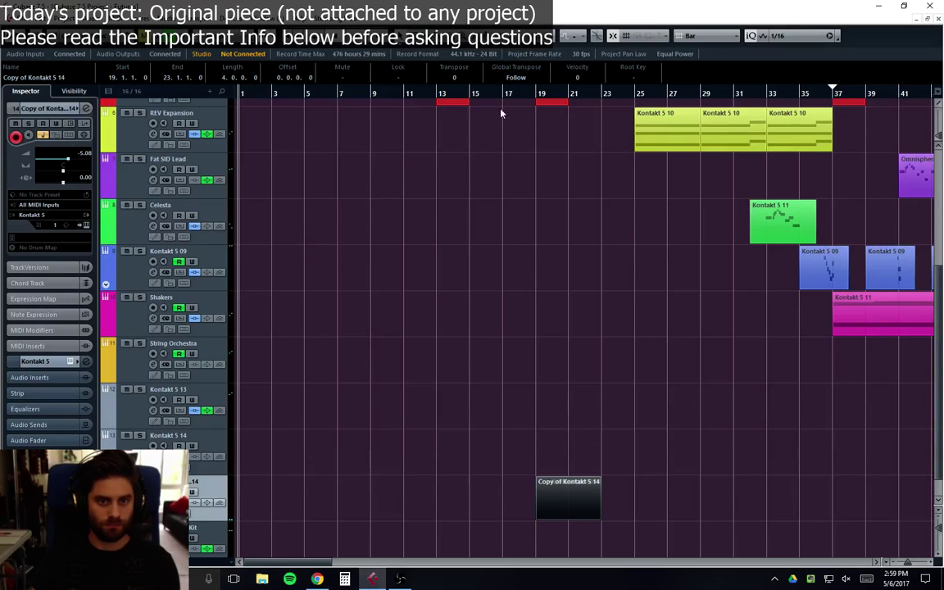
{"action": "scroll", "coordinate": [487, 148], "scroll_direction": "up", "scroll_amount": 5}
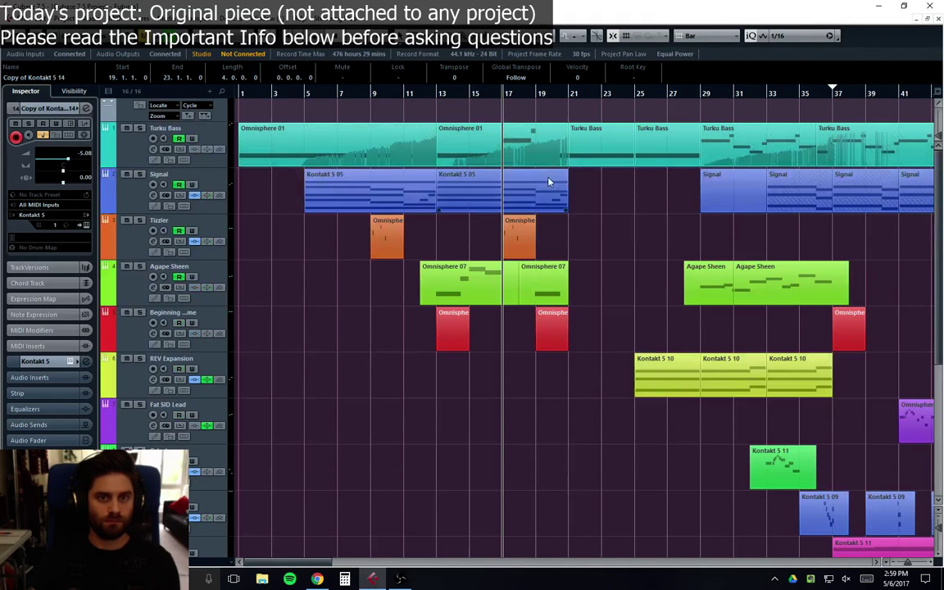
{"action": "key", "text": "space"}
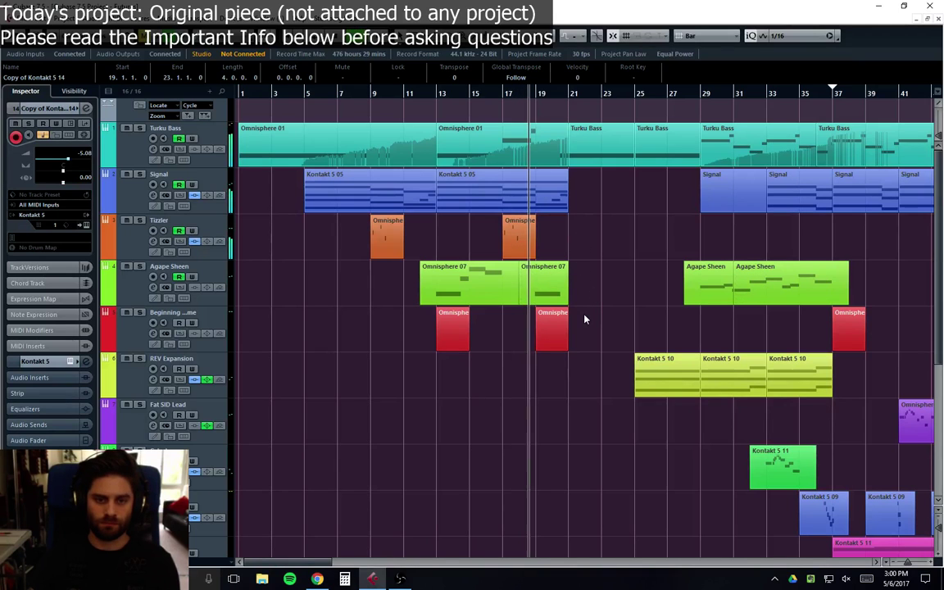
{"action": "scroll", "coordinate": [598, 322], "scroll_direction": "down", "scroll_amount": 4}
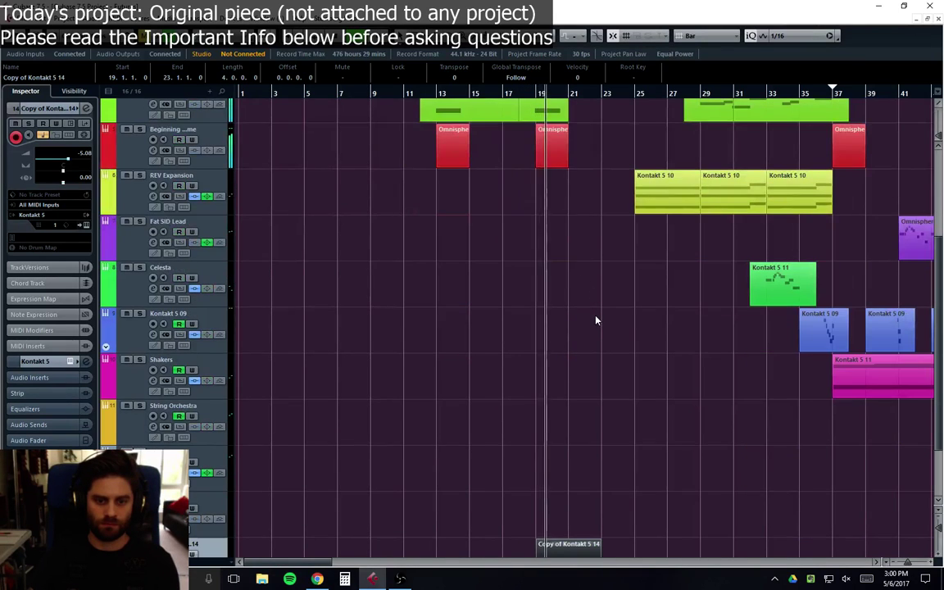
{"action": "scroll", "coordinate": [596, 320], "scroll_direction": "down", "scroll_amount": 2}
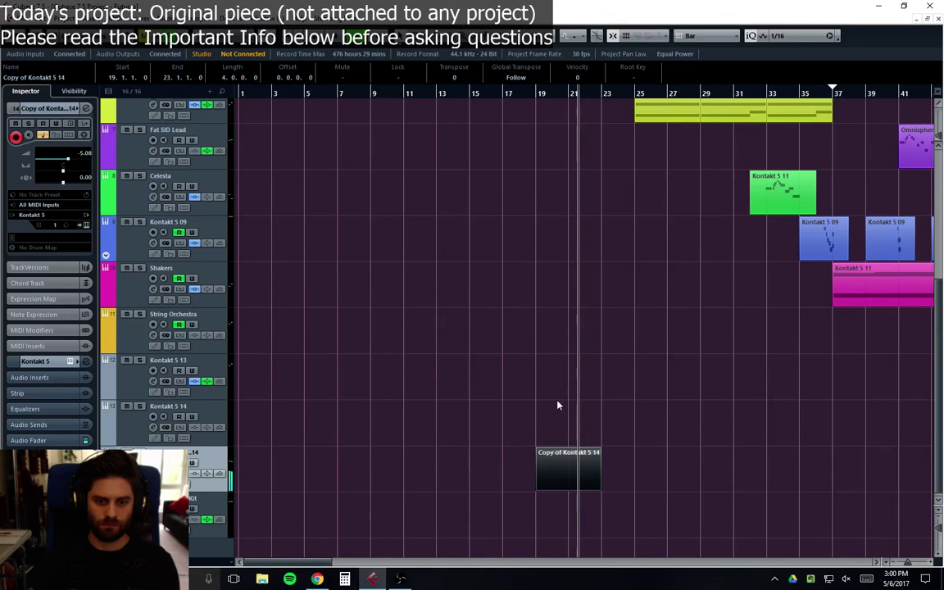
Step: Lower the duplicated Kontakt track's volume to -15.3, replay the section around the rise, and close the channel settings
{"action": "key", "text": "e"}
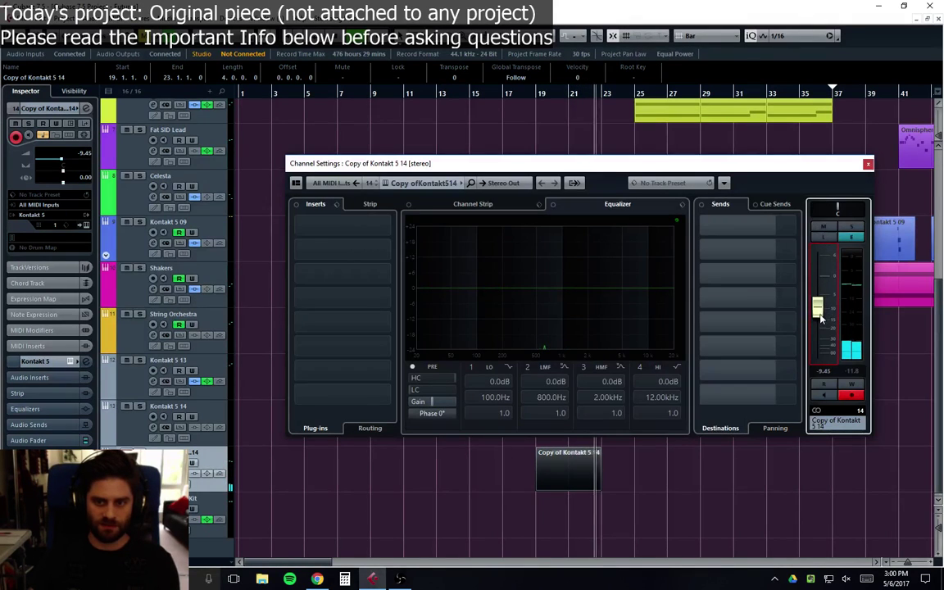
{"action": "left_click", "coordinate": [540, 97]}
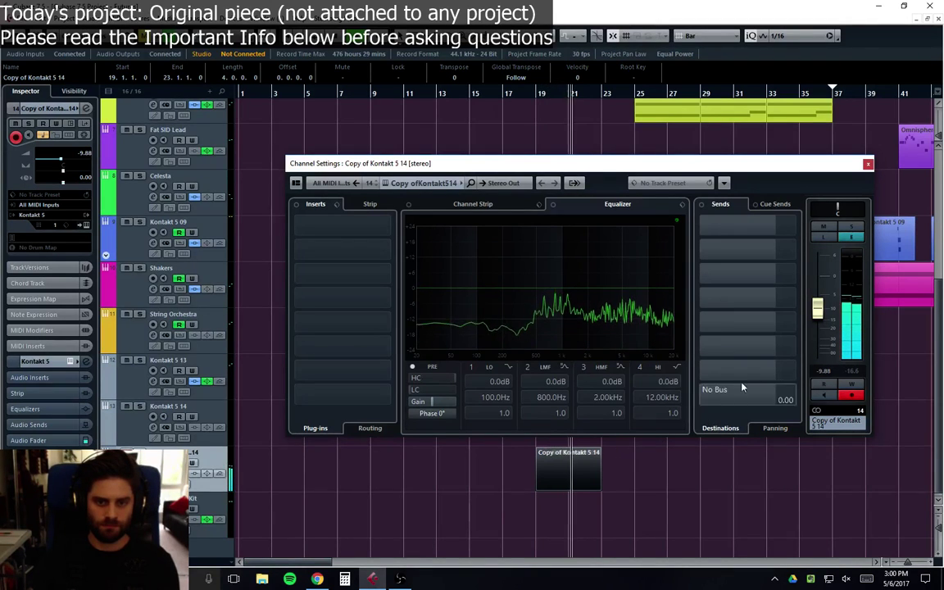
{"action": "left_click_drag", "start_coordinate": [818, 309], "coordinate": [817, 324]}
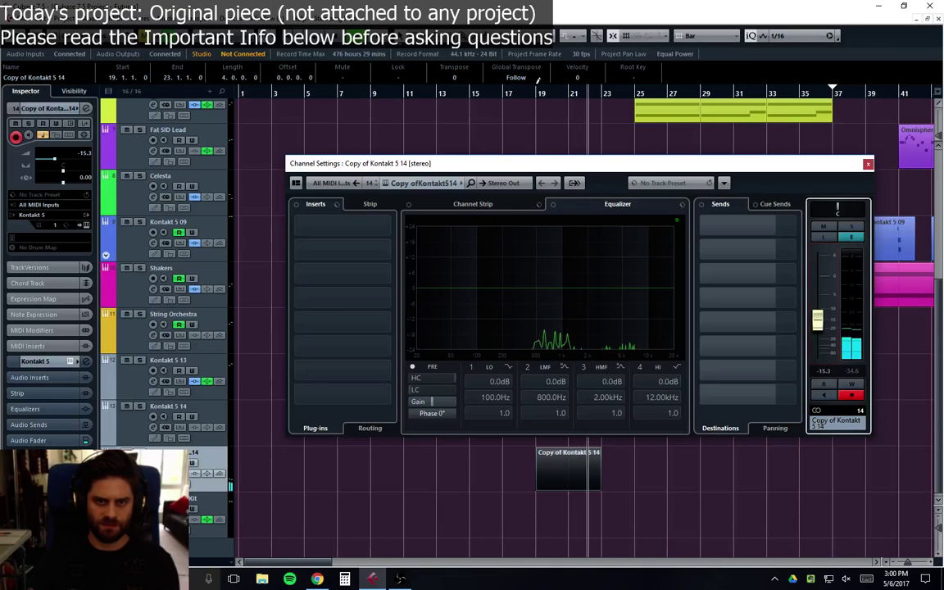
{"action": "left_click", "coordinate": [469, 100]}
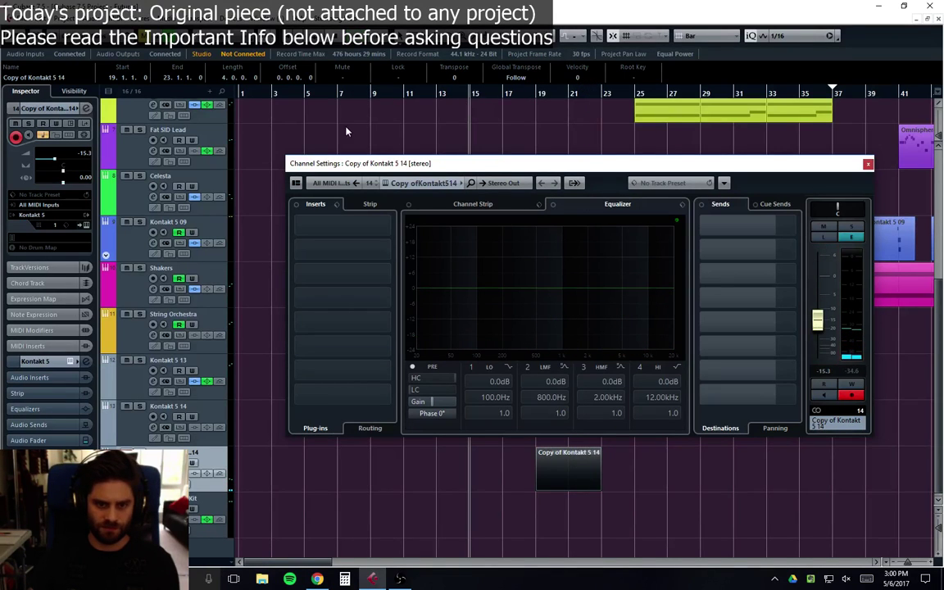
{"action": "scroll", "coordinate": [447, 108], "scroll_direction": "up", "scroll_amount": 5}
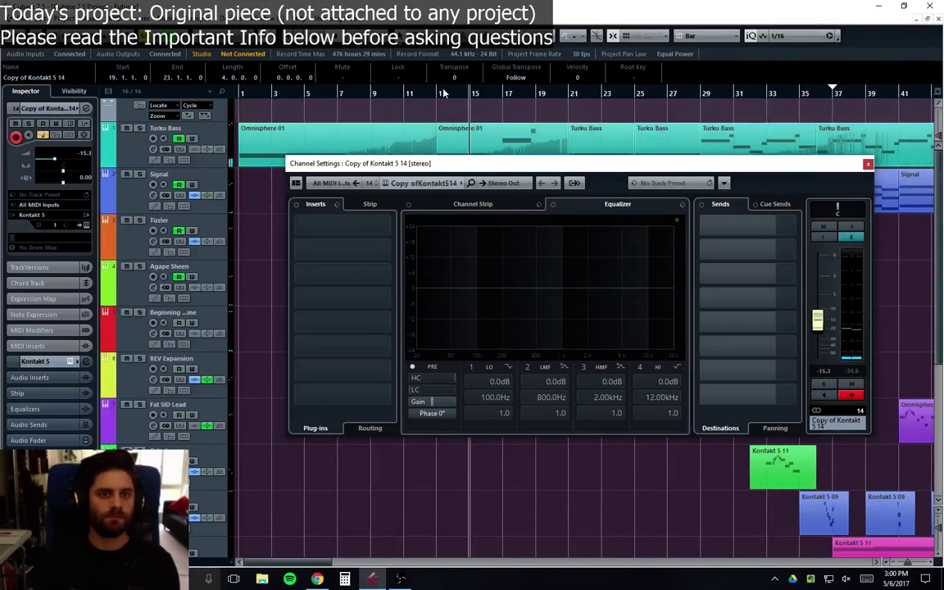
{"action": "mouse_move", "coordinate": [737, 270]}
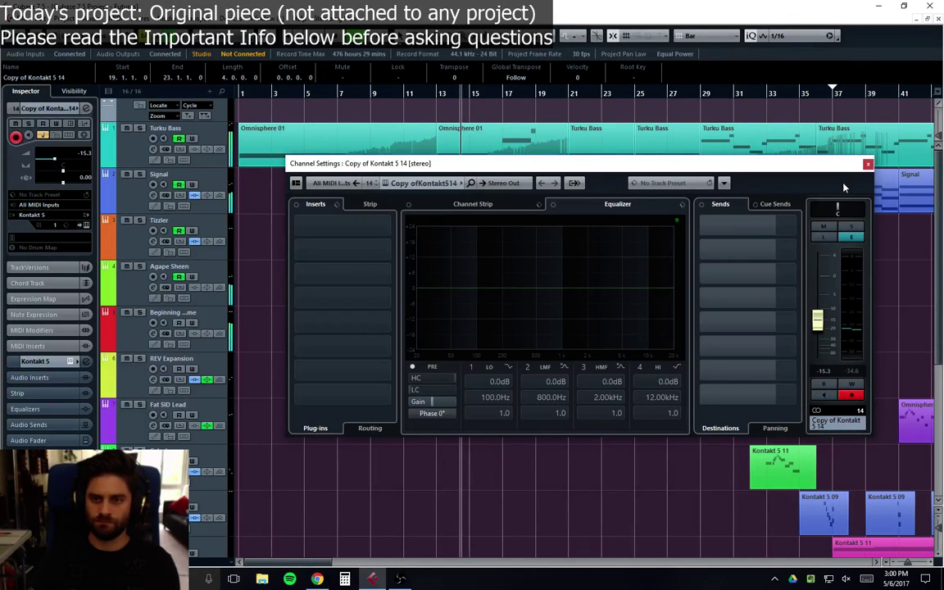
{"action": "left_click", "coordinate": [868, 166]}
Step: Rename the original Kontakt 5 14 track as Rise 1
{"action": "scroll", "coordinate": [592, 330], "scroll_direction": "down", "scroll_amount": 6}
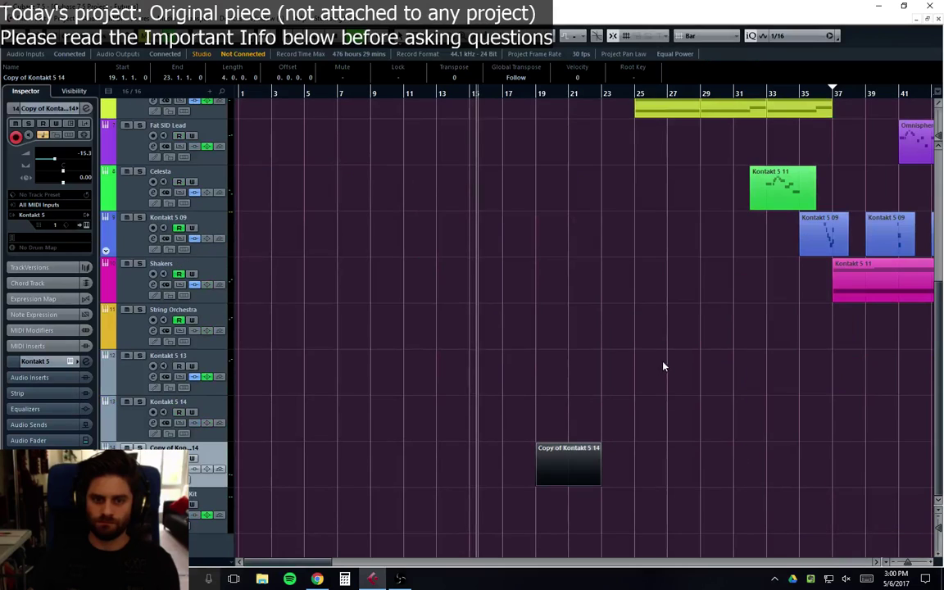
{"action": "left_click", "coordinate": [620, 433]}
{"action": "double_click", "coordinate": [164, 401]}
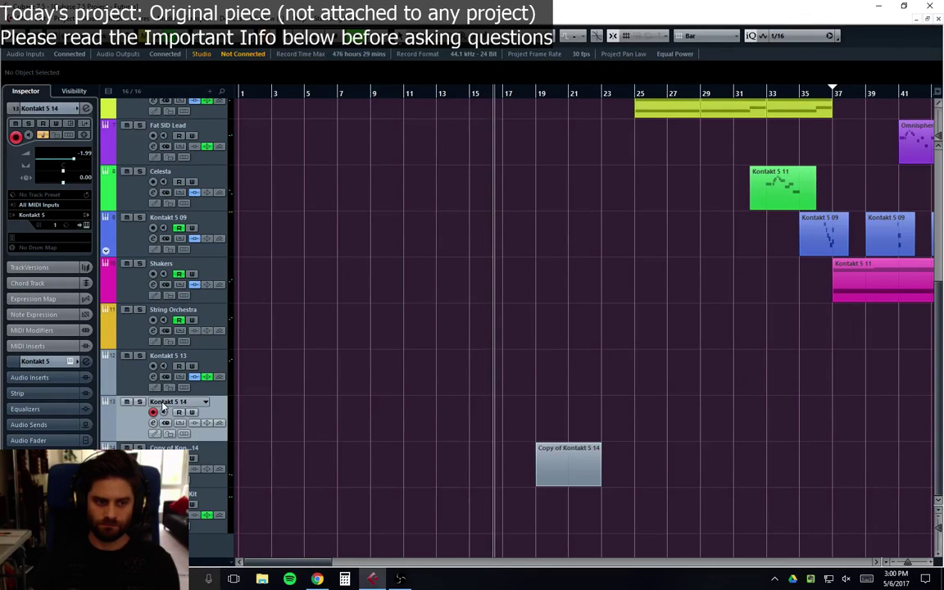
{"action": "type", "text": "Rise"}
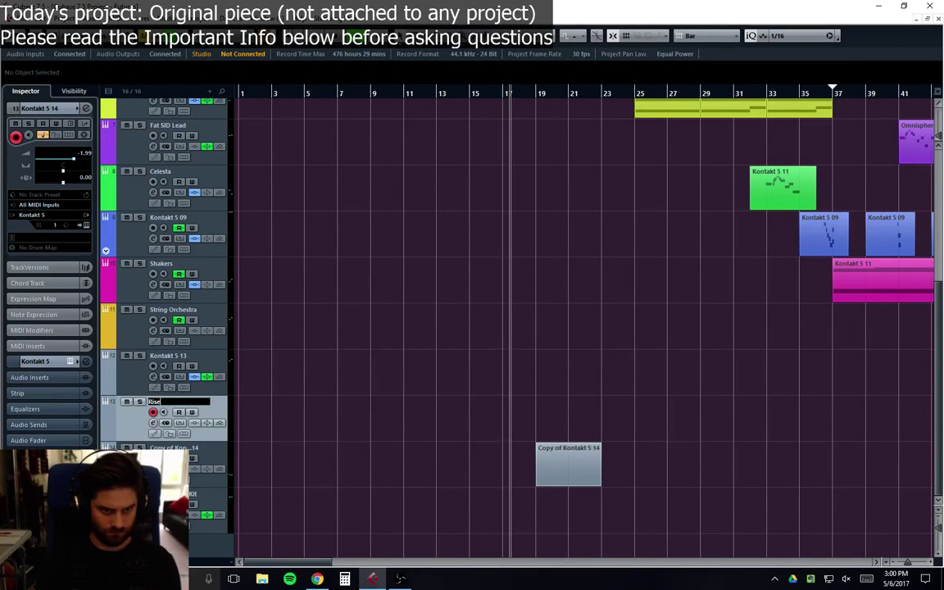
{"action": "type", "text": " 1"}
{"action": "key", "text": "Return"}
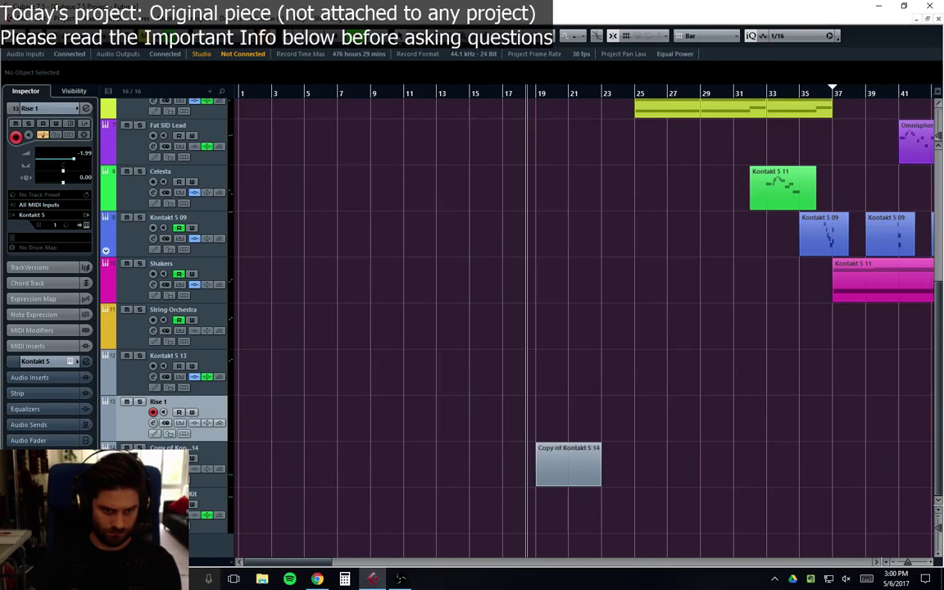
Step: Rename the Copy of Kontakt 5 14 track as Rise 2
{"action": "double_click", "coordinate": [164, 447]}
{"action": "type", "text": "Rise"}
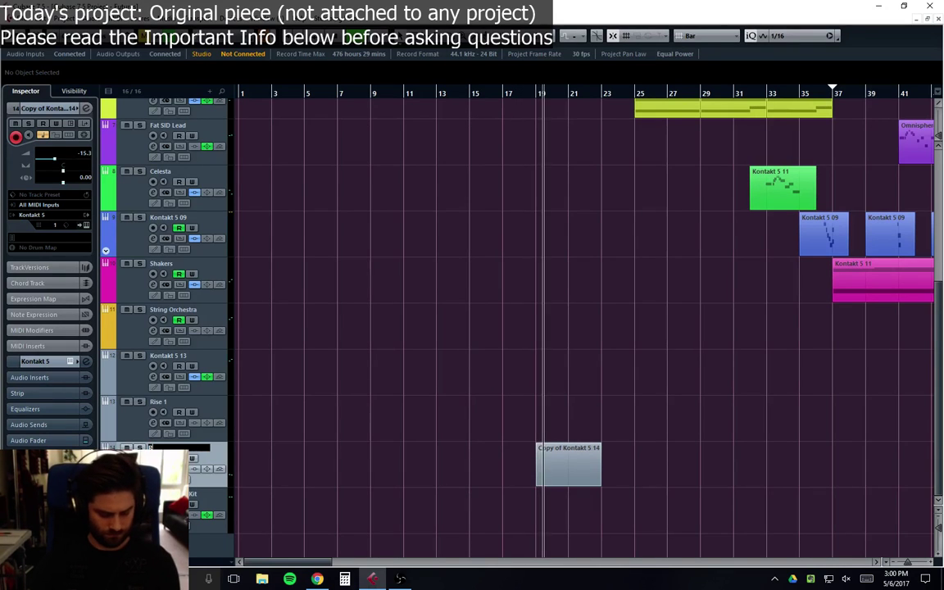
{"action": "type", "text": " 2"}
{"action": "key", "text": "Return"}
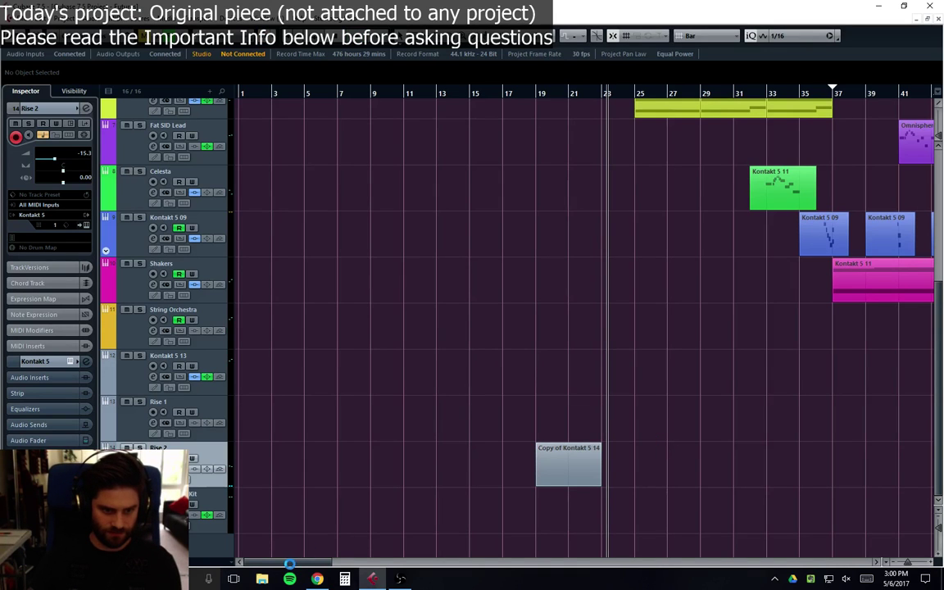
Step: Add the REVerence reverb with the French Stone Chapel preset to the Fat SID Lead track's first insert slot and close the channel settings
{"action": "left_click_drag", "start_coordinate": [265, 562], "coordinate": [303, 565]}
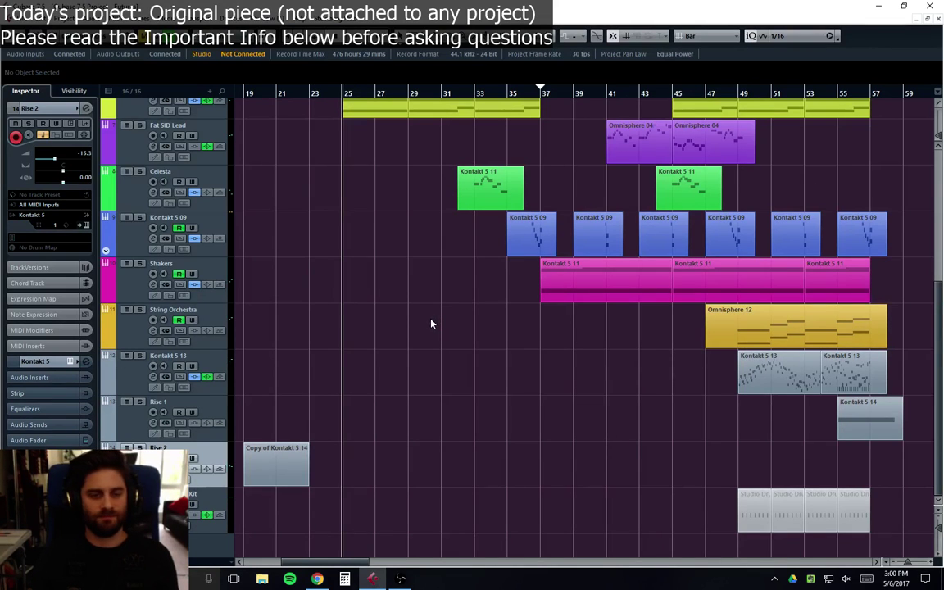
{"action": "scroll", "coordinate": [435, 328], "scroll_direction": "up", "scroll_amount": 5}
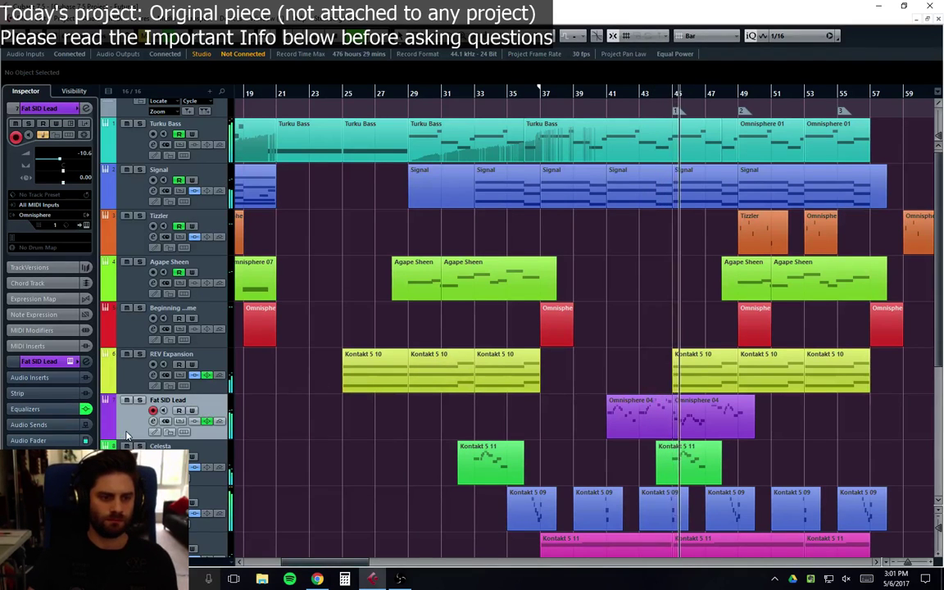
{"action": "left_click", "coordinate": [153, 420]}
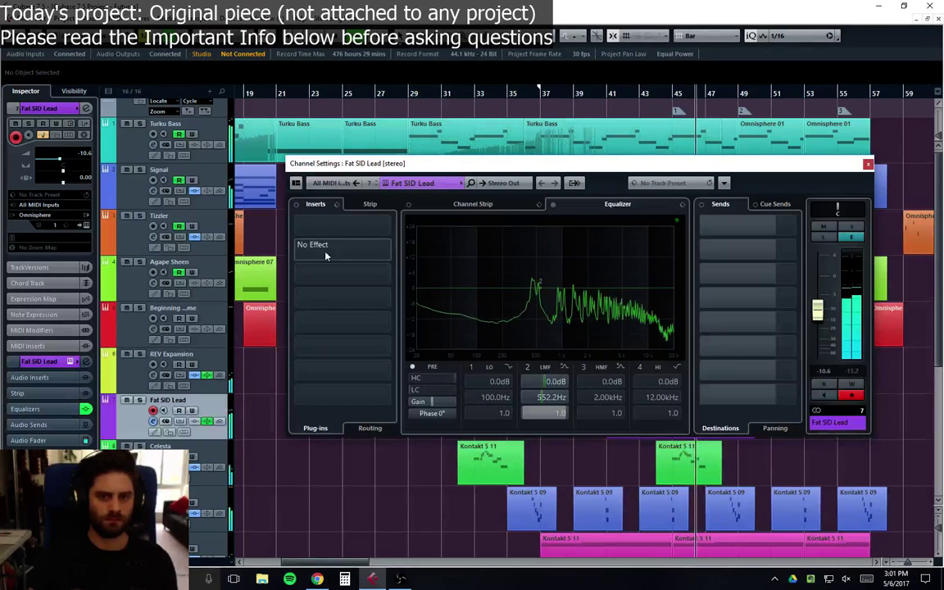
{"action": "left_click", "coordinate": [365, 231]}
{"action": "left_click", "coordinate": [307, 419]}
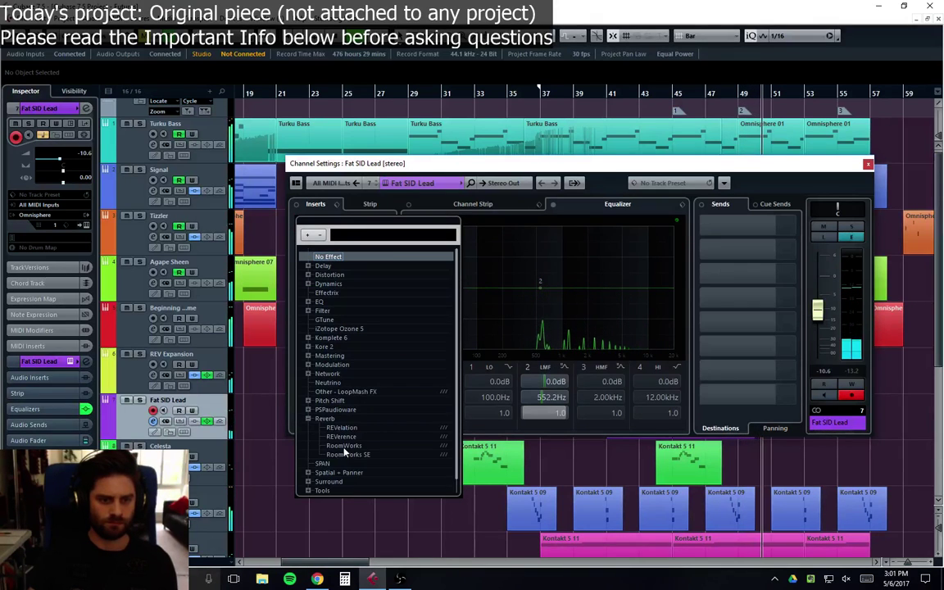
{"action": "left_click", "coordinate": [327, 427]}
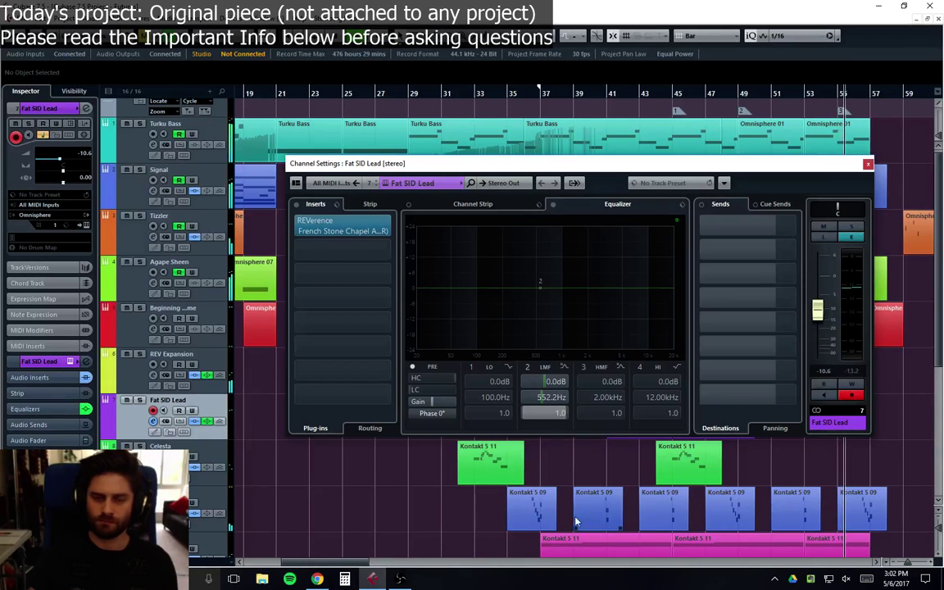
{"action": "left_click", "coordinate": [868, 164]}
Step: Play the arrangement from bar 49 to hear the ending with the Rise 1 part, and move playback to bar 53
{"action": "left_click_drag", "start_coordinate": [403, 563], "coordinate": [375, 564]}
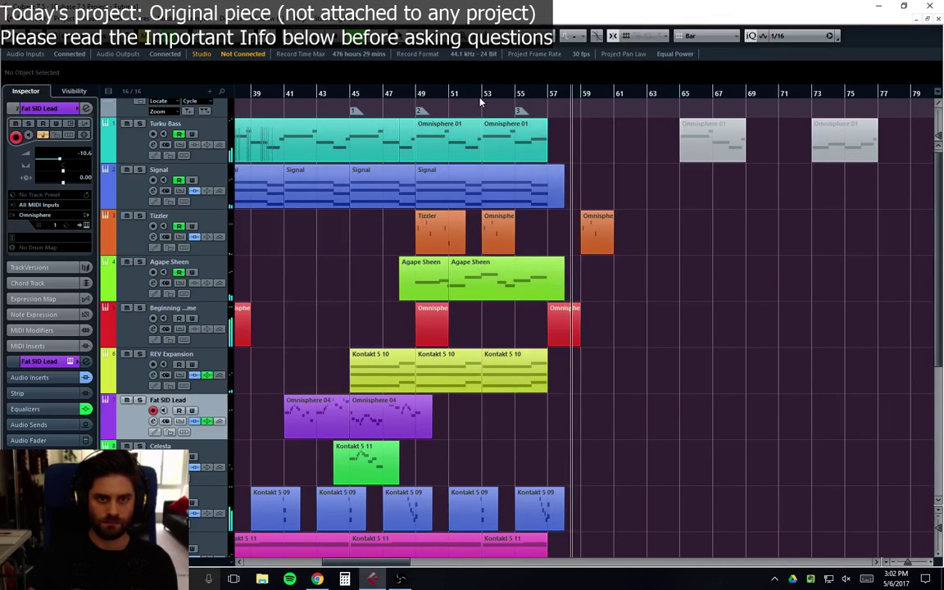
{"action": "left_click", "coordinate": [416, 95]}
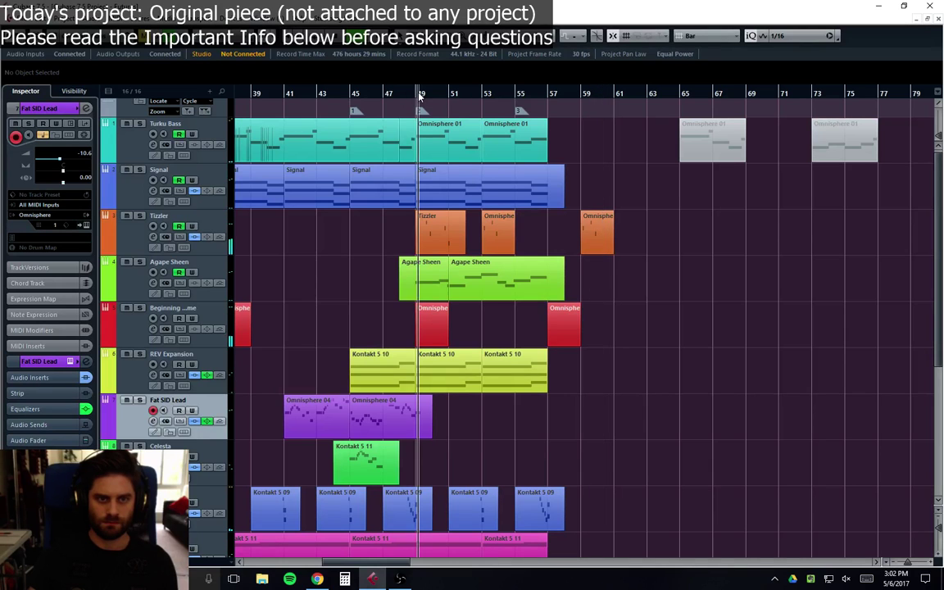
{"action": "scroll", "coordinate": [520, 323], "scroll_direction": "down", "scroll_amount": 6}
{"action": "left_click", "coordinate": [162, 439]}
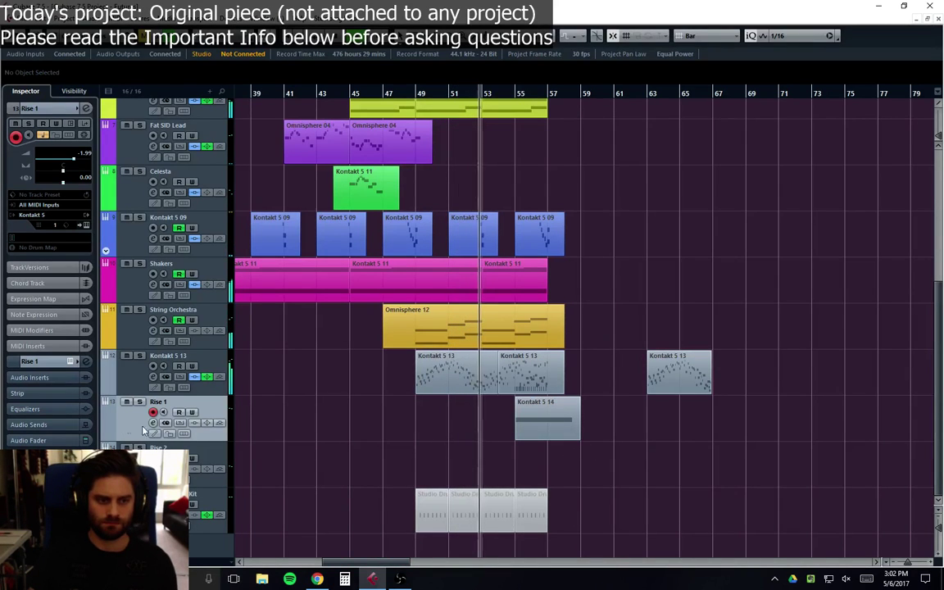
{"action": "scroll", "coordinate": [606, 373], "scroll_direction": "up", "scroll_amount": 6}
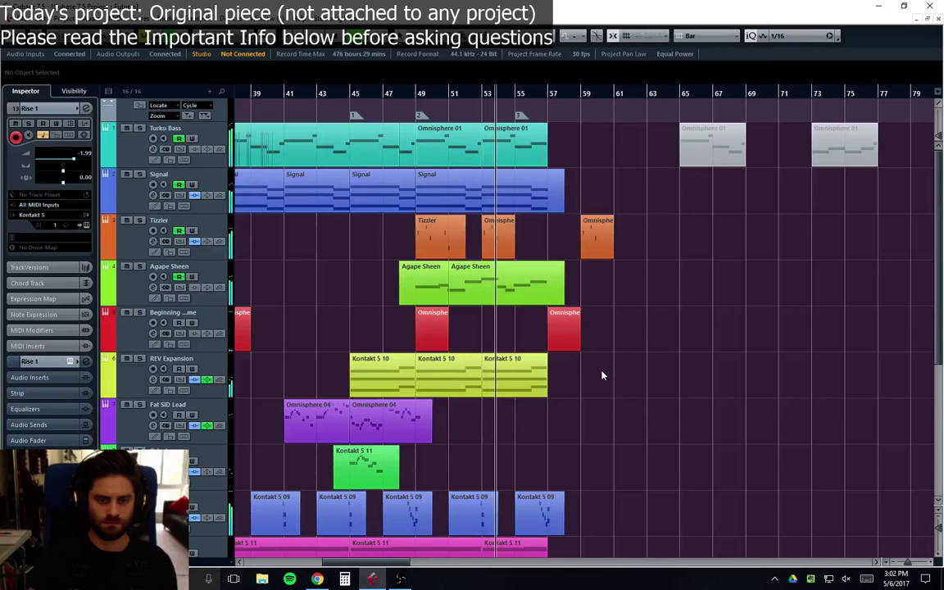
{"action": "scroll", "coordinate": [611, 376], "scroll_direction": "down", "scroll_amount": 6}
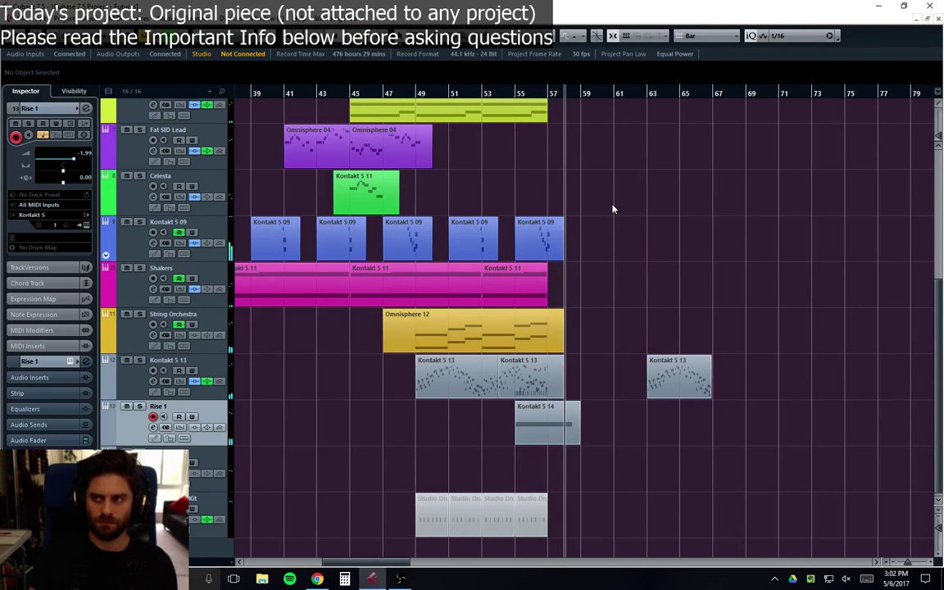
{"action": "left_click", "coordinate": [488, 102]}
{"action": "left_click", "coordinate": [484, 96]}
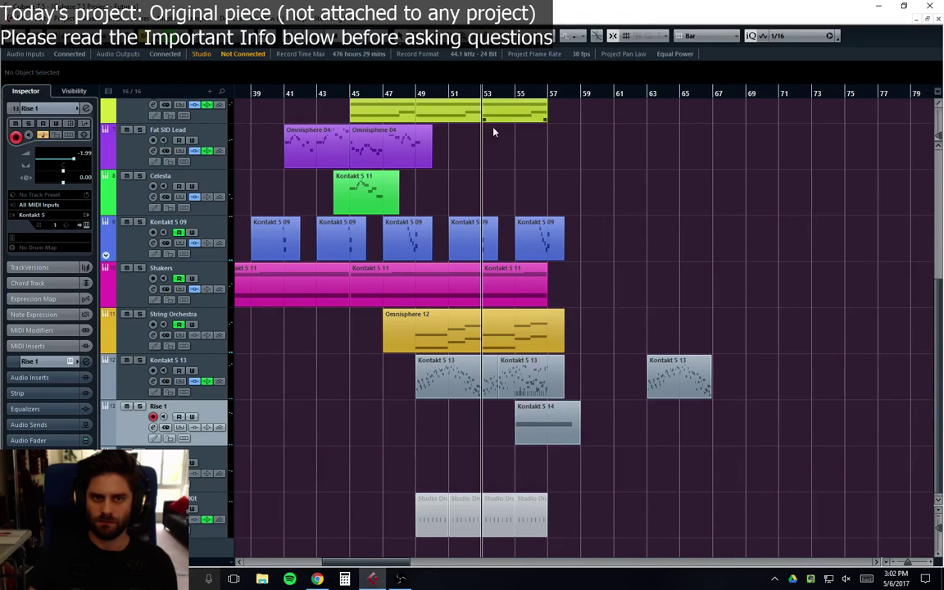
Step: Examine the Rise 1 part's note in the Key Editor and its REV - Rises instrument, and return to the project
{"action": "left_click", "coordinate": [534, 428]}
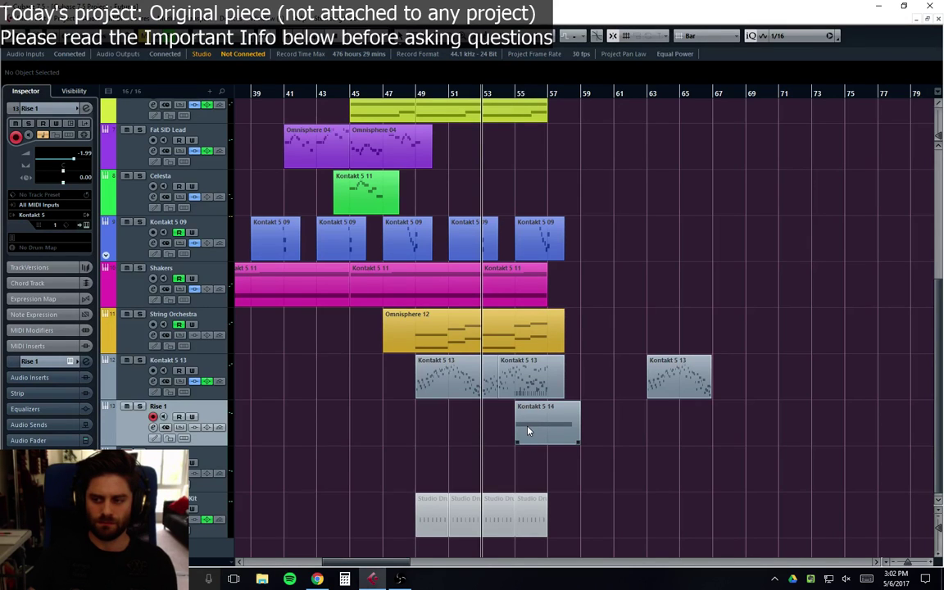
{"action": "double_click", "coordinate": [529, 431]}
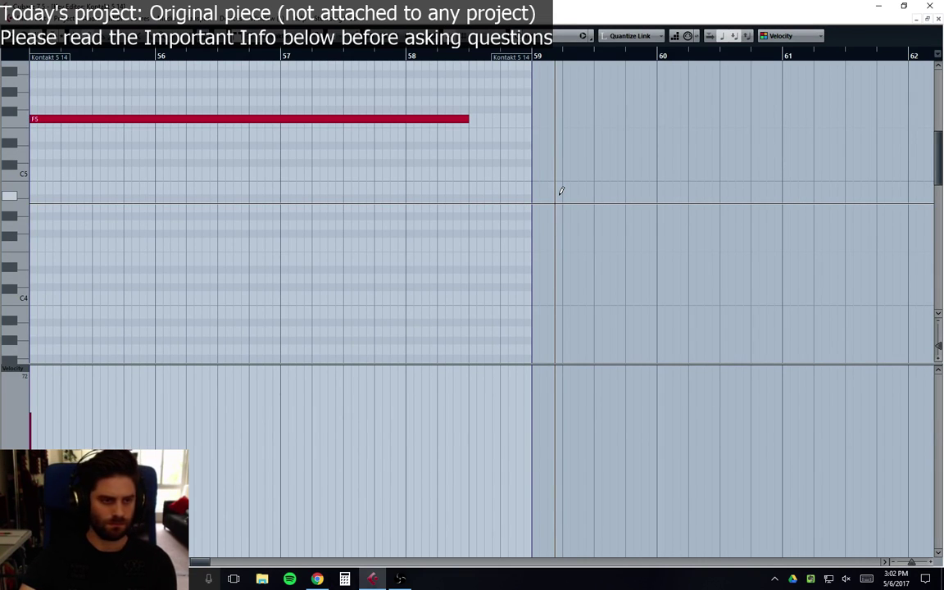
{"action": "key", "text": "e"}
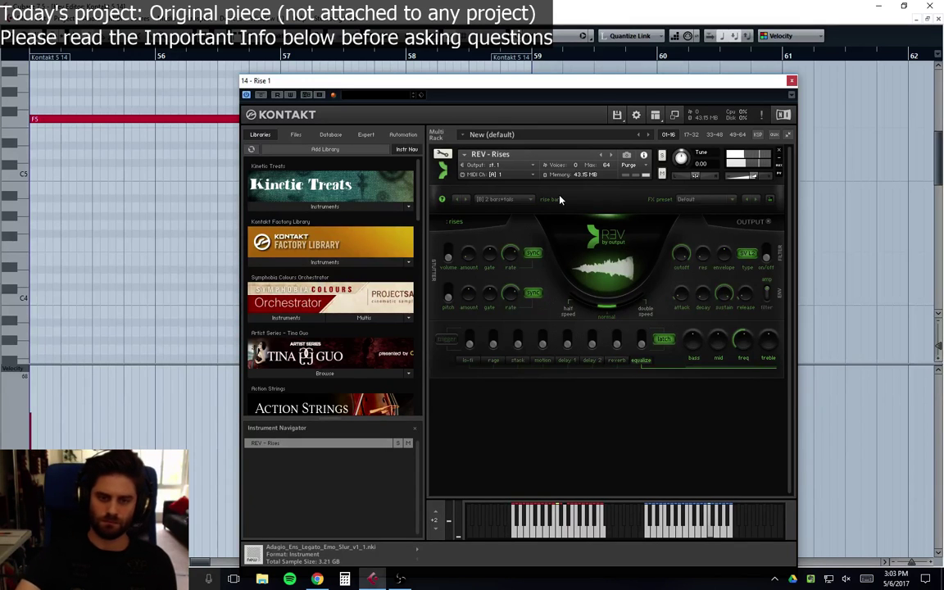
{"action": "left_click", "coordinate": [792, 81]}
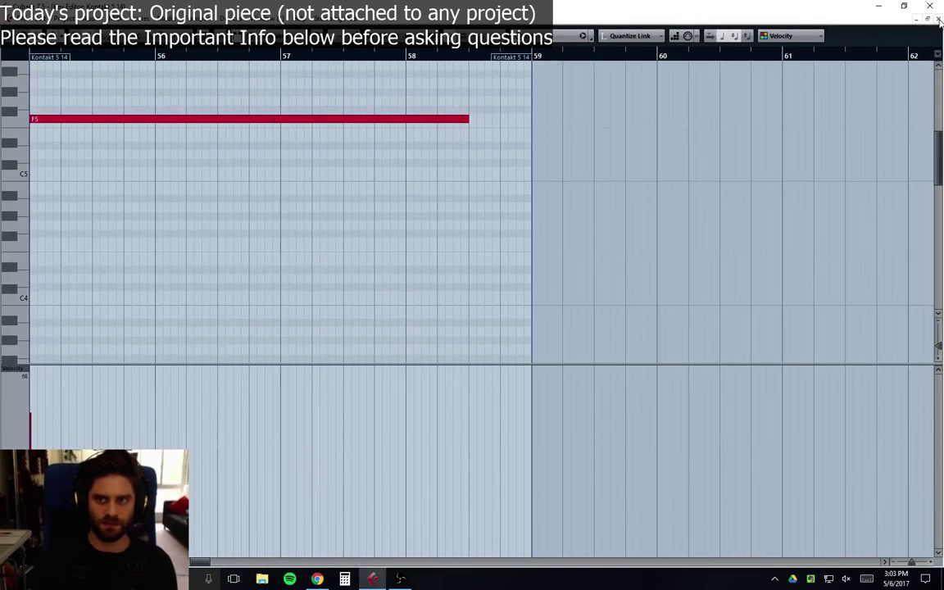
{"action": "key", "text": "Escape"}
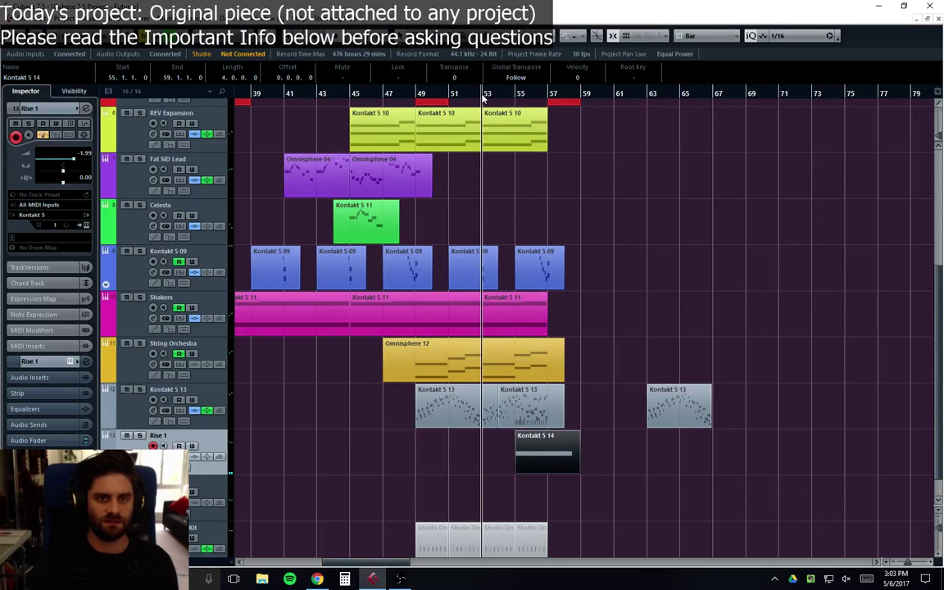
Step: Play the arrangement from bar 49 and raise the Rise 1 track's volume to -0.18 dB
{"action": "key", "text": "g"}
{"action": "double_click", "coordinate": [419, 95]}
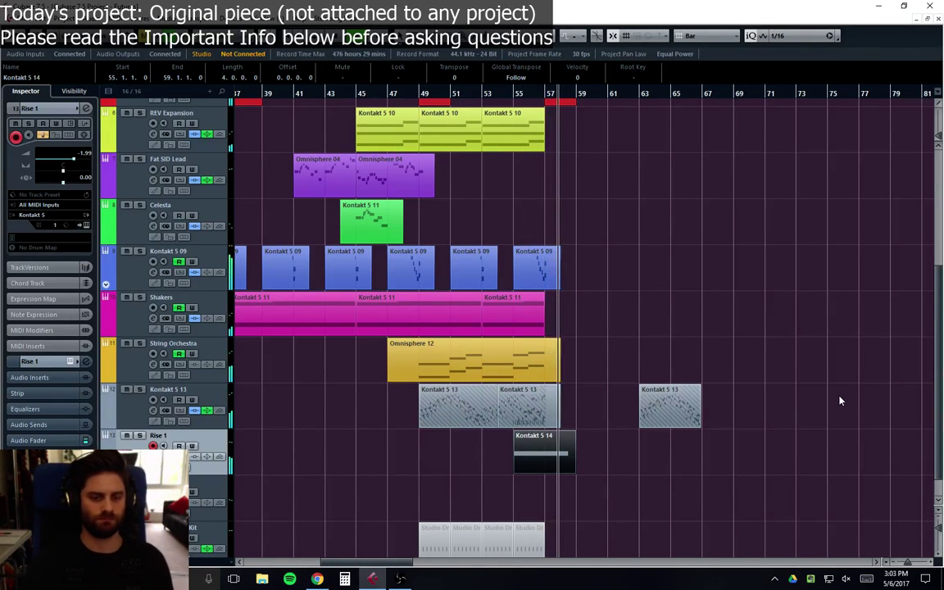
{"action": "key", "text": "e"}
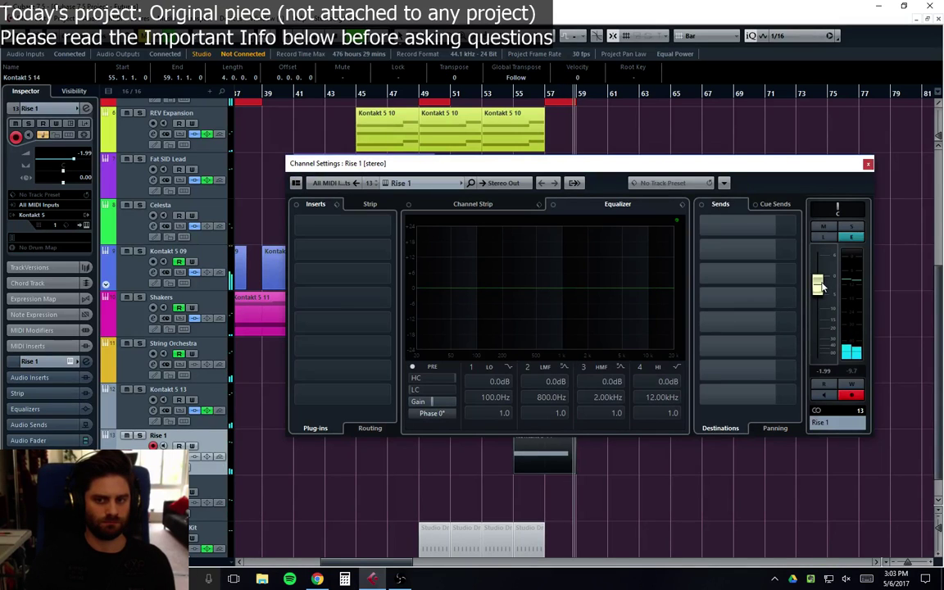
{"action": "left_click_drag", "start_coordinate": [826, 284], "coordinate": [825, 276]}
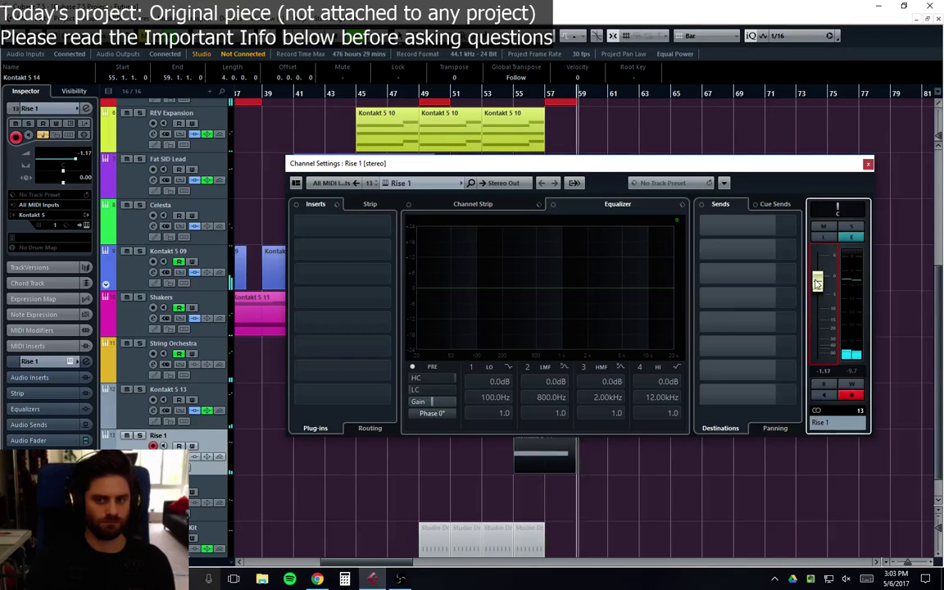
{"action": "left_click", "coordinate": [867, 167]}
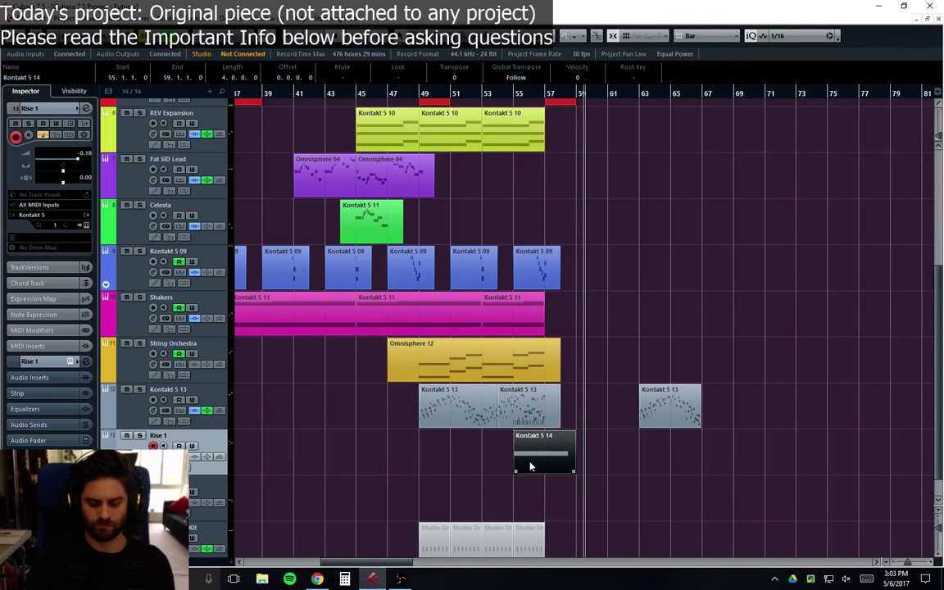
Step: Play the ending from bar 53 with the Rise 1 instrument open, and close the instrument
{"action": "key", "text": "KP_Subtract"}
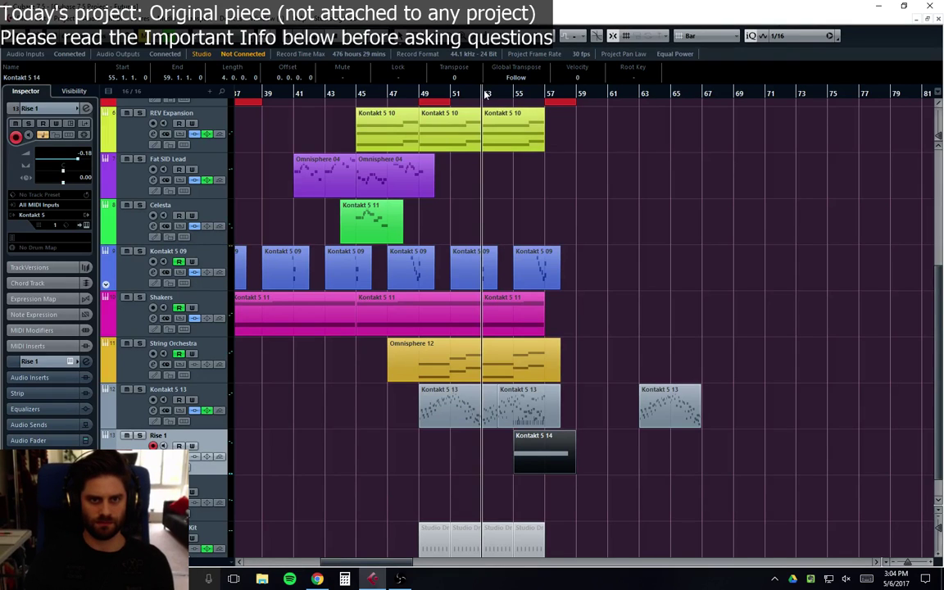
{"action": "key", "text": "space"}
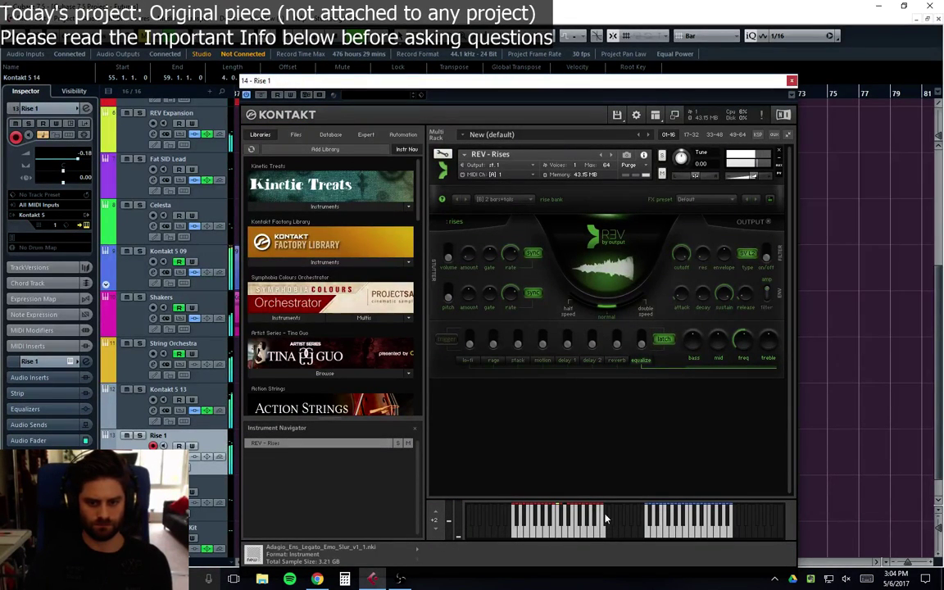
{"action": "left_click", "coordinate": [791, 81]}
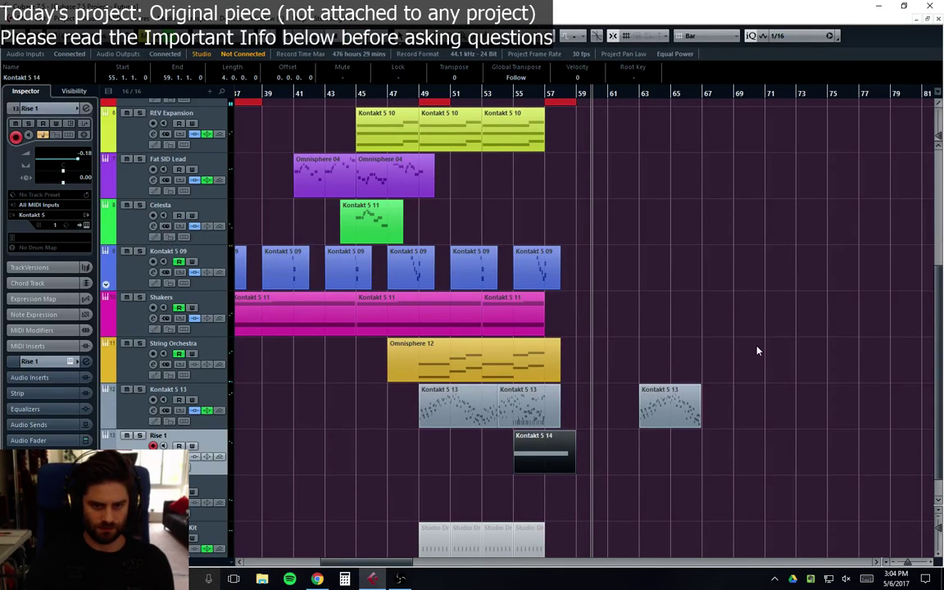
Step: Record a new part on the Fat SID Lead track from bar 53 to about bar 58
{"action": "left_click", "coordinate": [670, 322]}
{"action": "scroll", "coordinate": [668, 322], "scroll_direction": "up", "scroll_amount": 5}
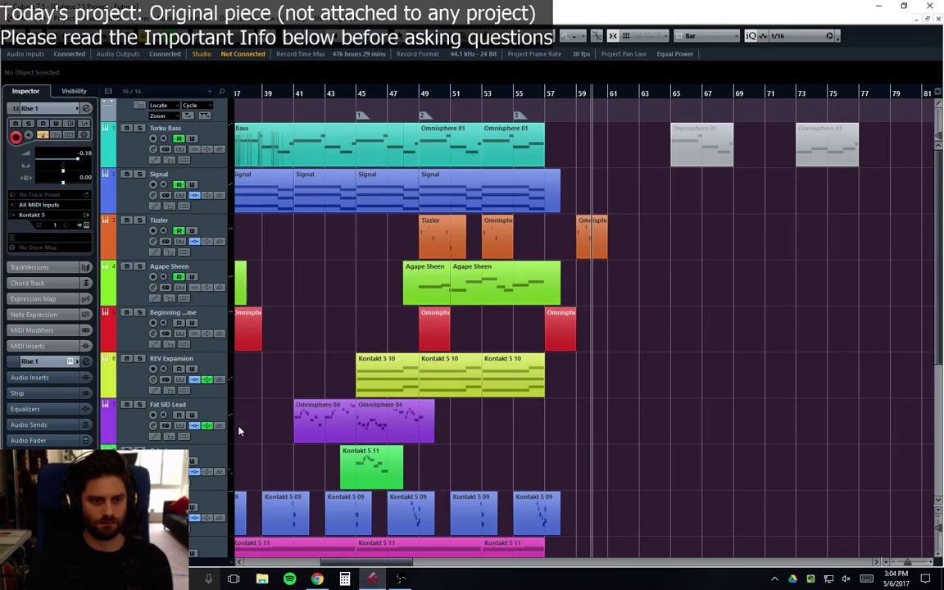
{"action": "left_click", "coordinate": [125, 425]}
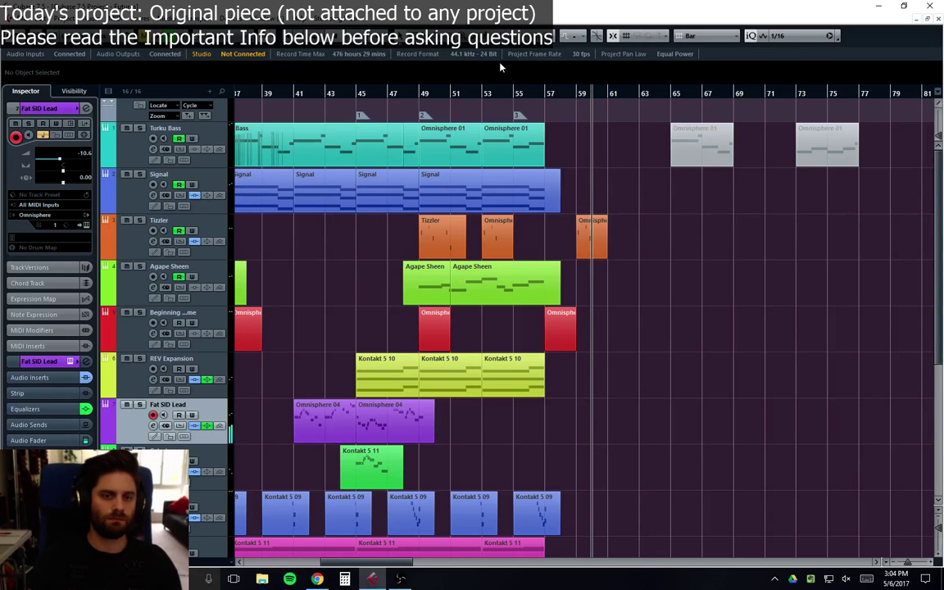
{"action": "left_click", "coordinate": [482, 97]}
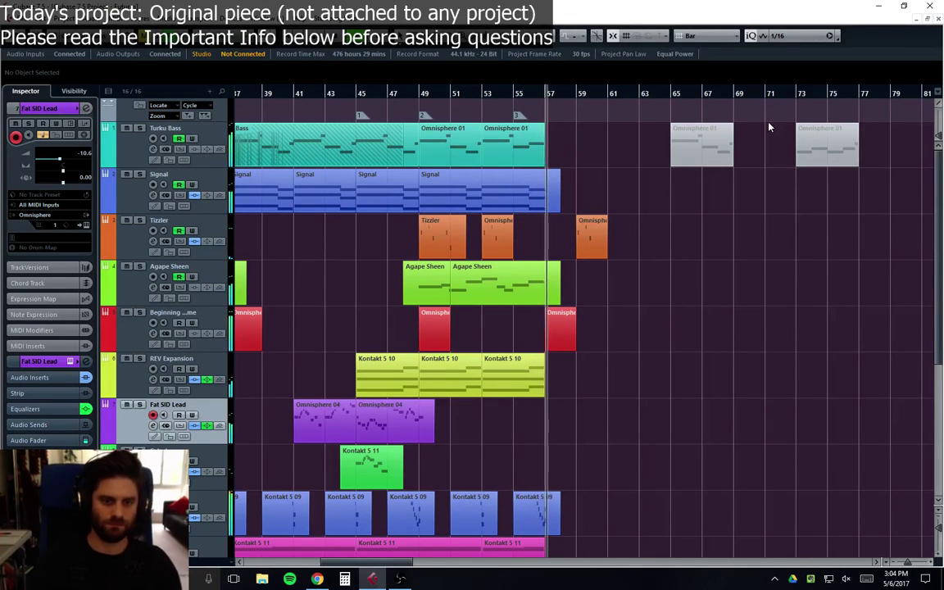
{"action": "left_click", "coordinate": [481, 98]}
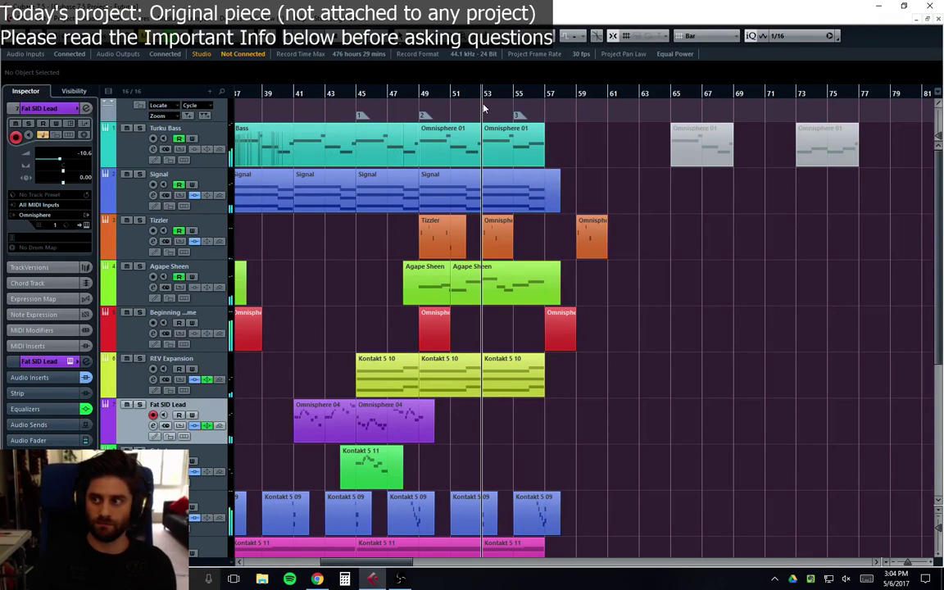
{"action": "key", "text": "KP_Multiply"}
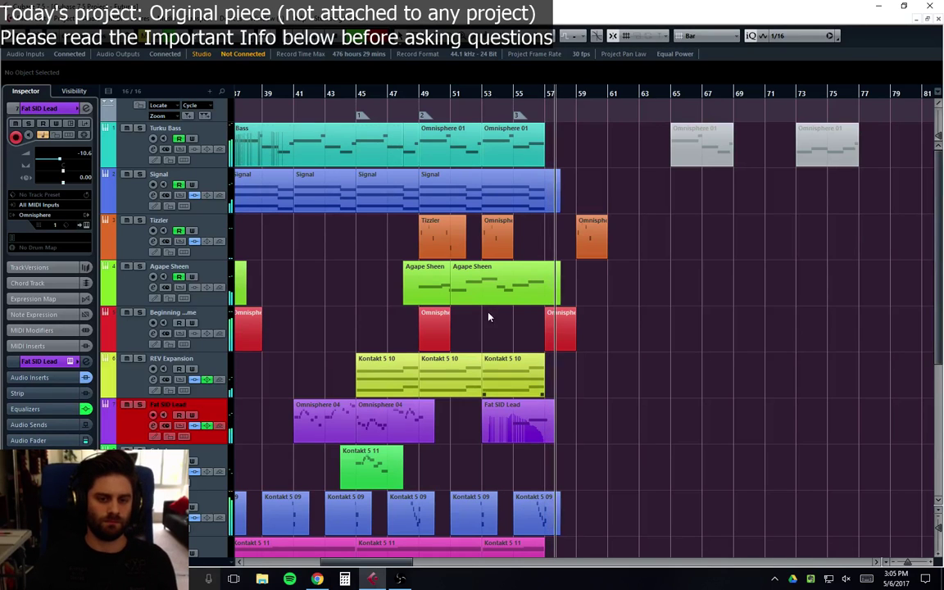
{"action": "key", "text": "space"}
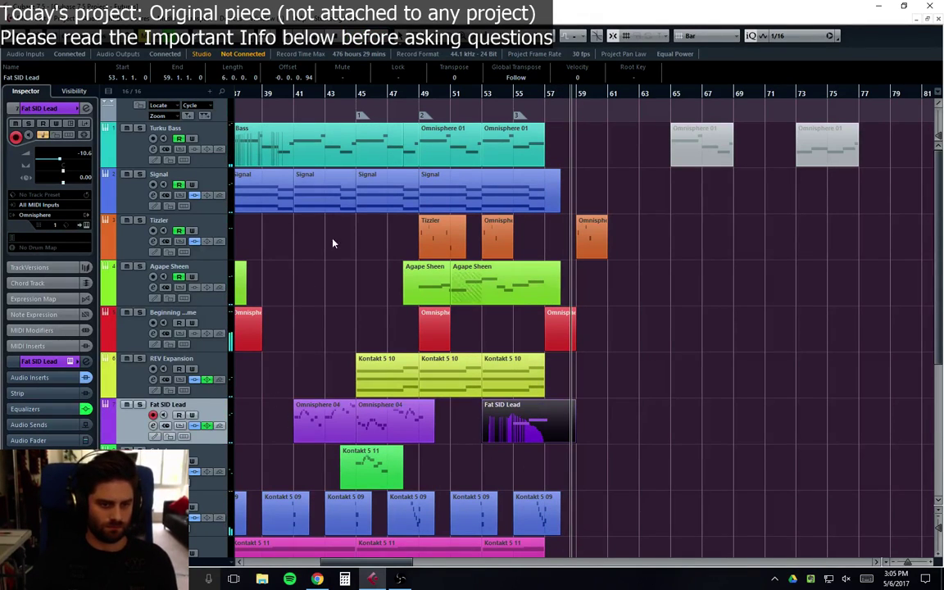
Step: Record a short Fat SID Lead part from bar 38 into the existing lead melody at bar 41
{"action": "left_click", "coordinate": [250, 95]}
{"action": "key", "text": "KP_Multiply"}
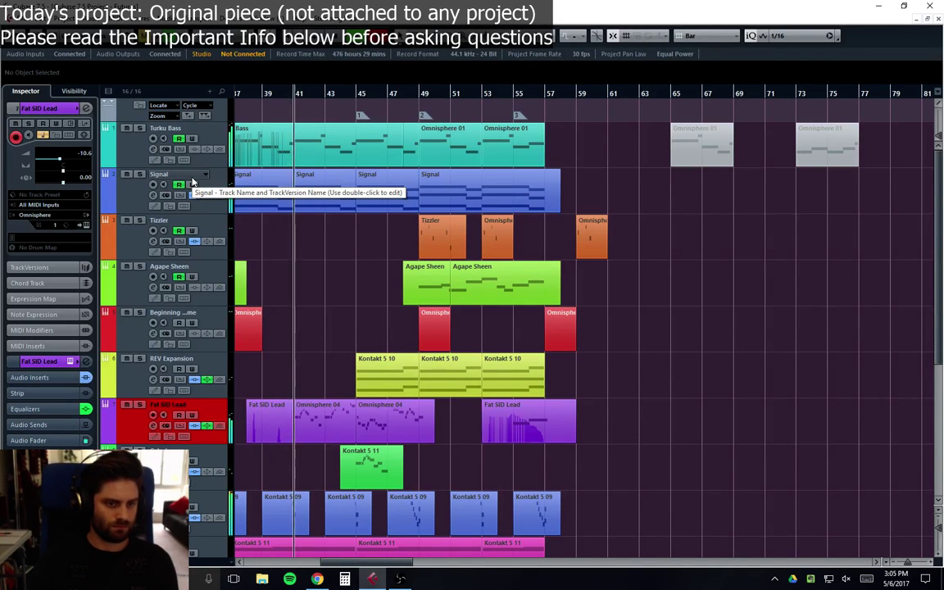
{"action": "key", "text": "space"}
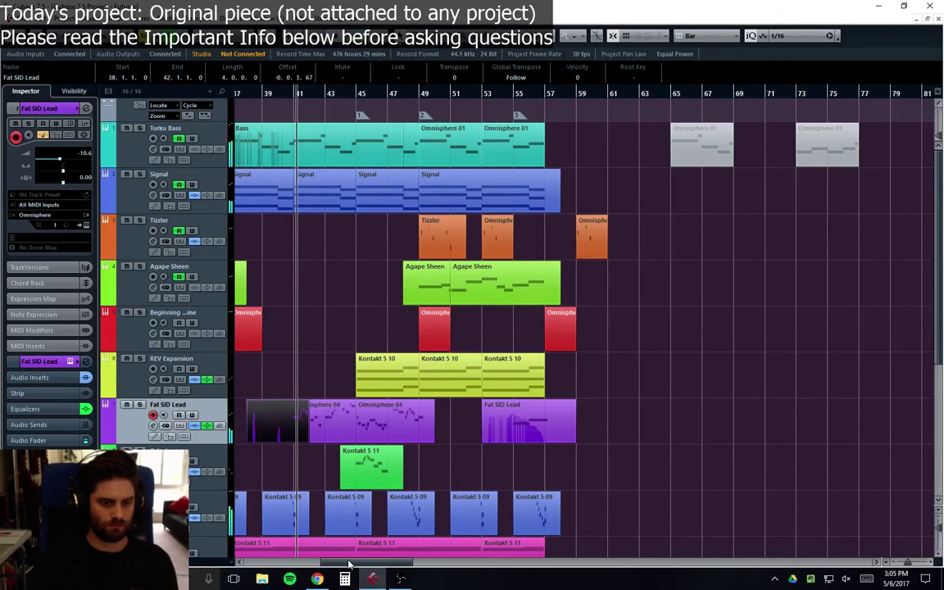
Step: Play the lead section from bar 45 and lower the Fat SID Lead track's volume to -11.7 dB
{"action": "left_click_drag", "start_coordinate": [349, 563], "coordinate": [335, 565]}
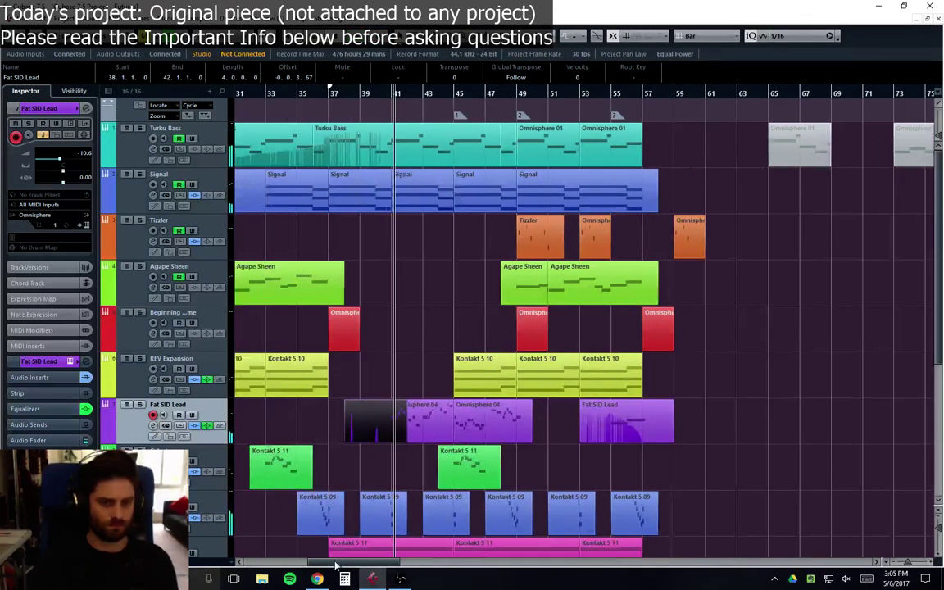
{"action": "left_click", "coordinate": [521, 105]}
{"action": "double_click", "coordinate": [452, 96]}
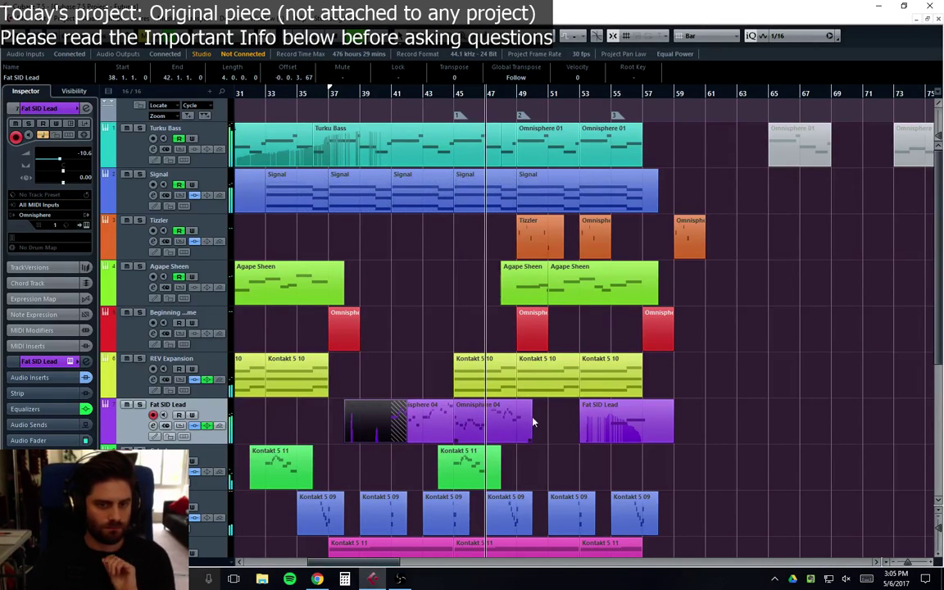
{"action": "key", "text": "e"}
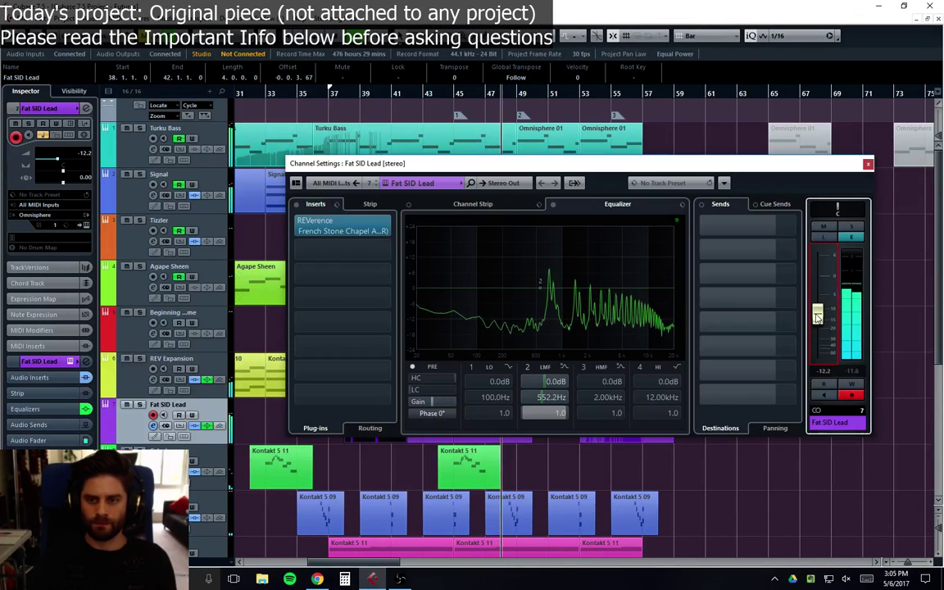
{"action": "mouse_move", "coordinate": [818, 305]}
{"action": "left_mouse_down"}
{"action": "mouse_move", "coordinate": [819, 319]}
{"action": "mouse_move", "coordinate": [817, 311]}
{"action": "left_mouse_up"}
{"action": "left_click", "coordinate": [867, 163]}
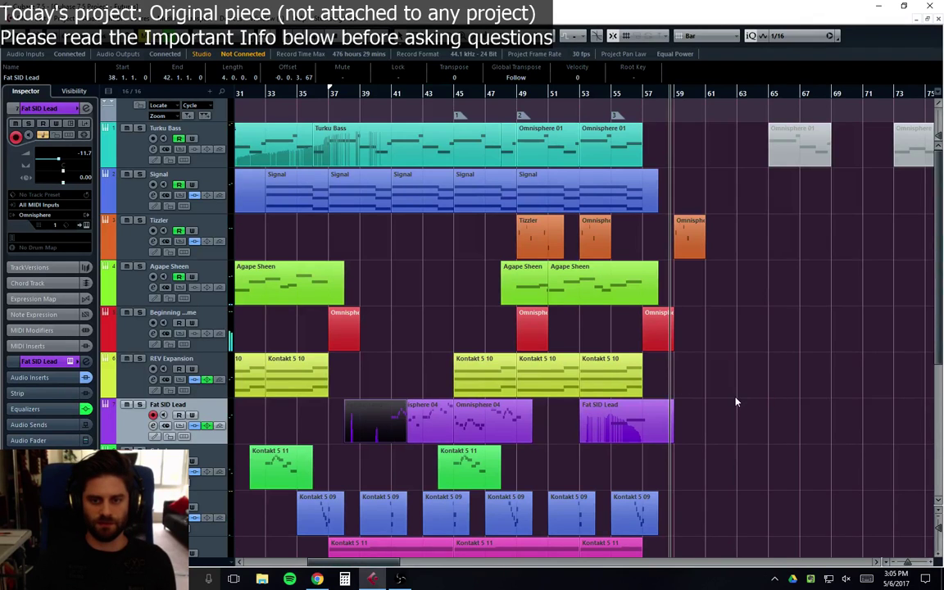
Step: Return to the start of the project and zoom out to overview the whole arrangement from bar 1
{"action": "key", "text": "Home"}
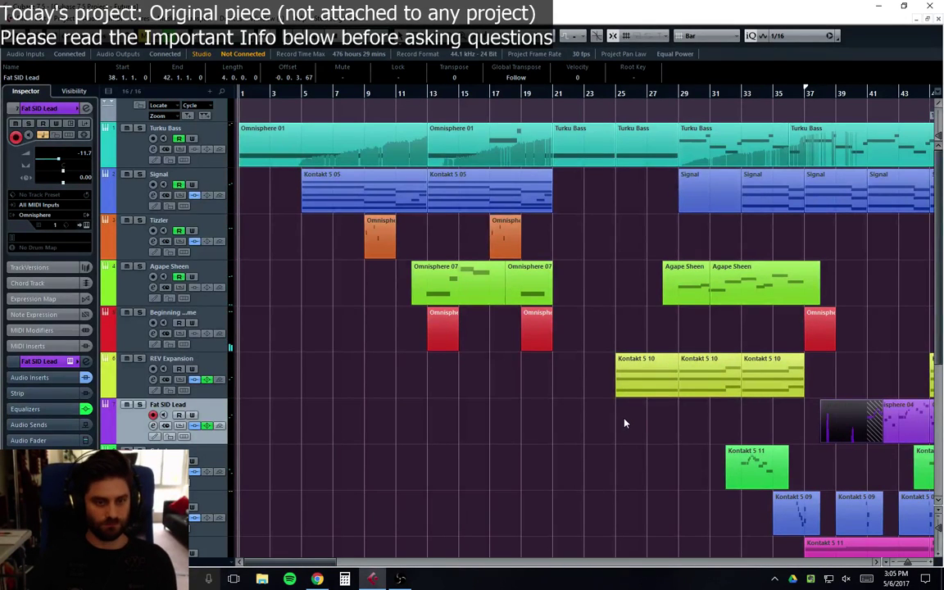
{"action": "key", "text": "g"}
{"action": "key", "text": "g"}
{"action": "key", "text": "h"}
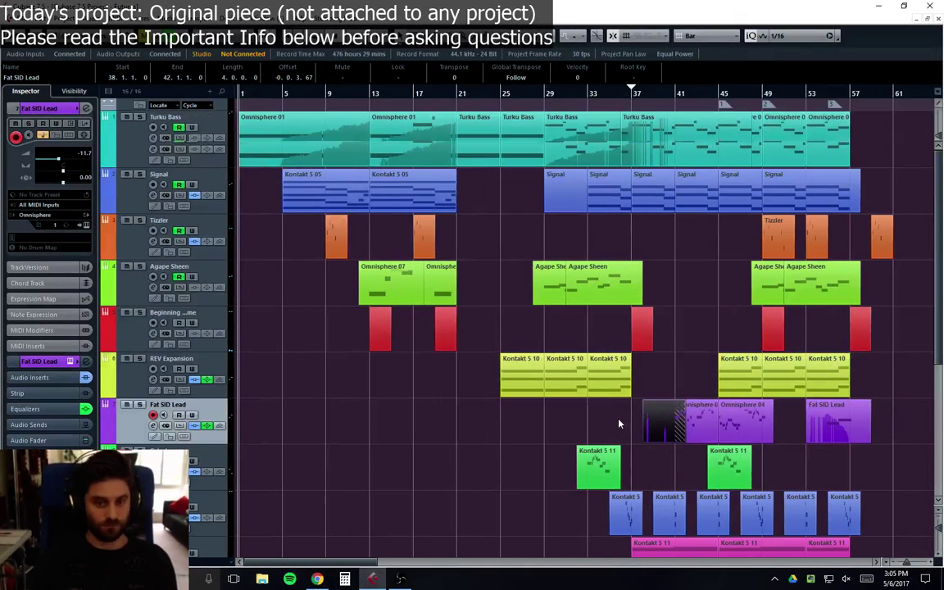
{"action": "key", "text": "shift+g"}
{"action": "key", "text": "shift+g"}
{"action": "key", "text": "shift+h"}
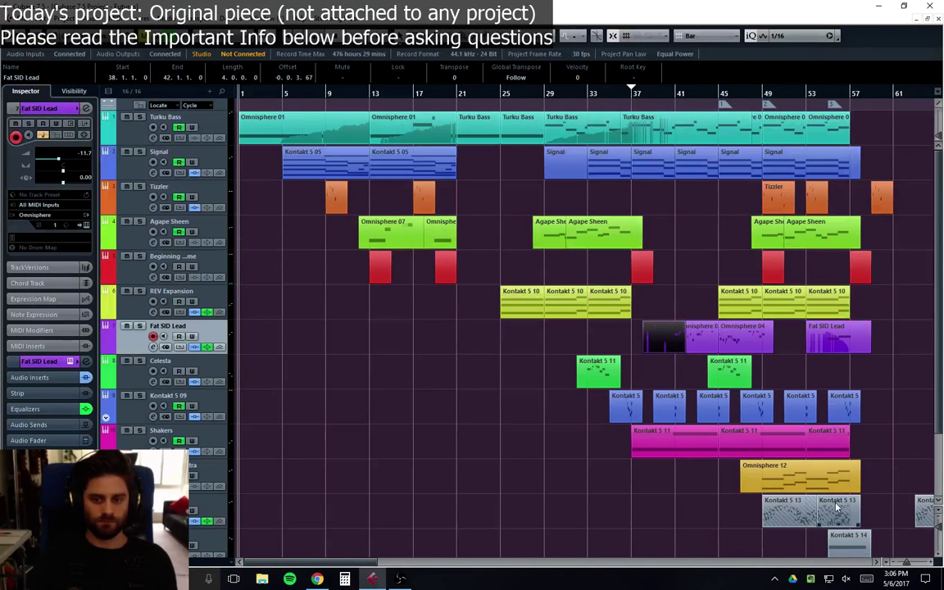
{"action": "scroll", "coordinate": [930, 400], "scroll_direction": "down", "scroll_amount": 1}
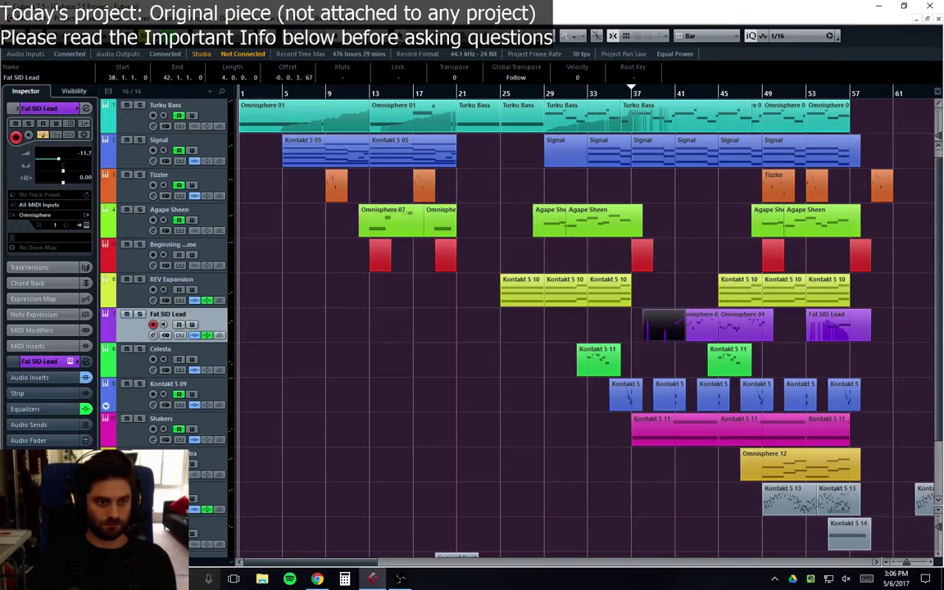
Step: Check the Kontakt 5 13 track's instrument and rename the track as DAM - Electro Blitz
{"action": "left_click", "coordinate": [206, 494]}
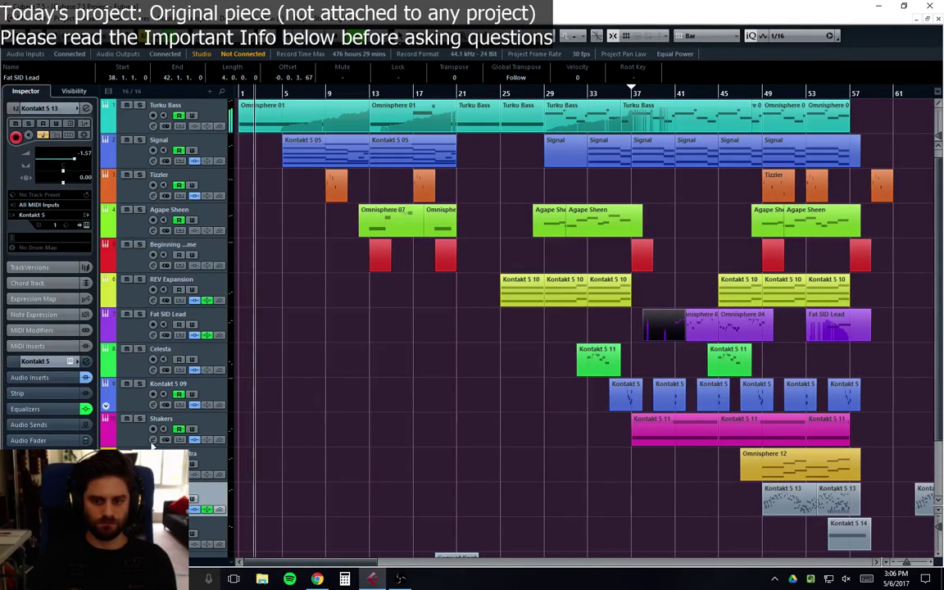
{"action": "left_click", "coordinate": [198, 509]}
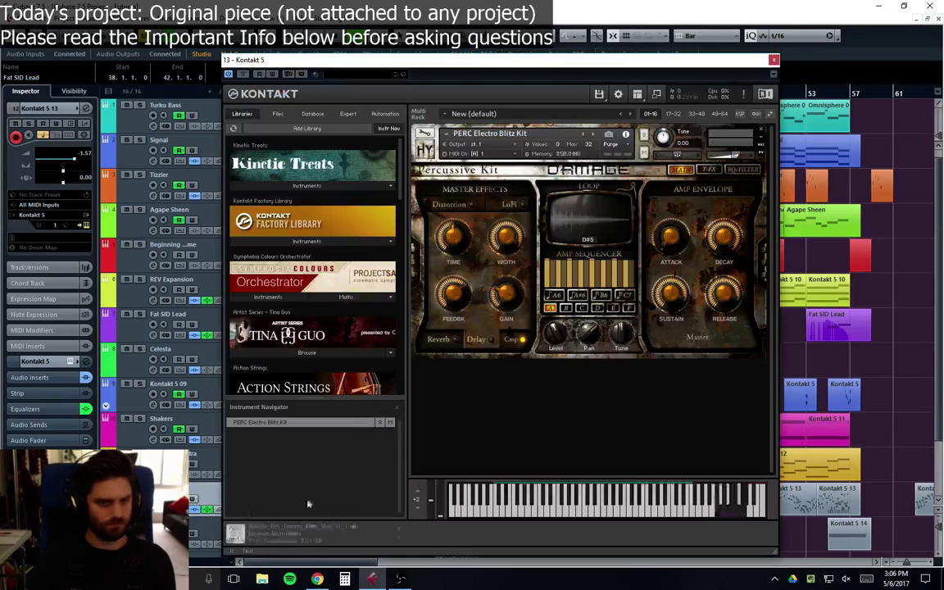
{"action": "left_click", "coordinate": [197, 509]}
{"action": "key", "text": "space"}
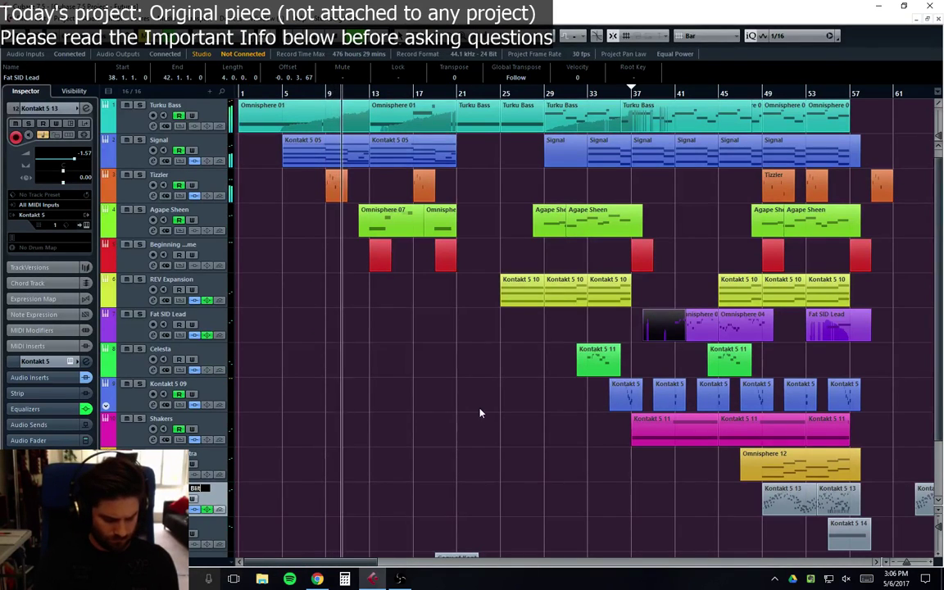
{"action": "key", "text": "Return"}
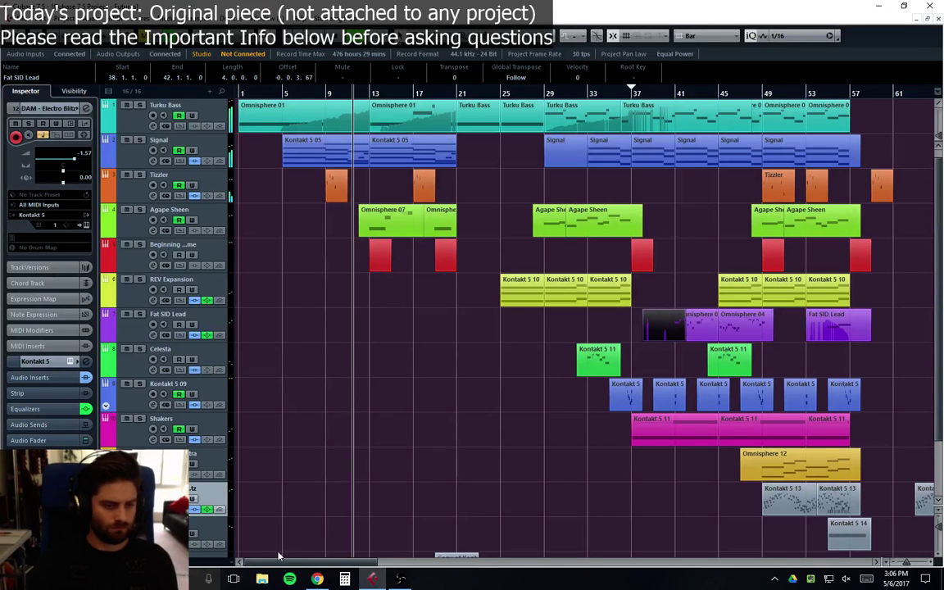
Step: Look over all tracks of the arrangement while the opening section plays
{"action": "scroll", "coordinate": [449, 290], "scroll_direction": "down", "scroll_amount": 3}
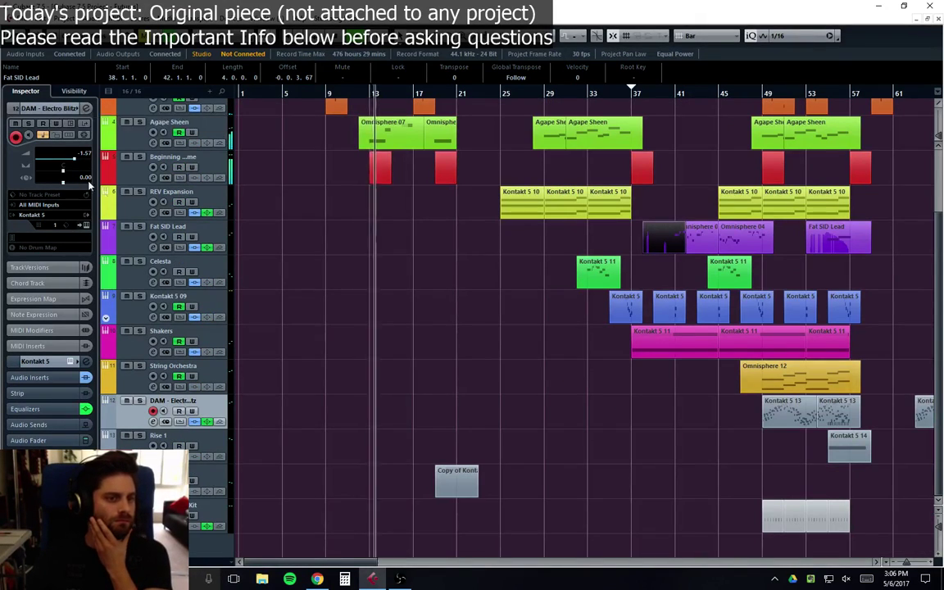
{"action": "scroll", "coordinate": [58, 242], "scroll_direction": "up", "scroll_amount": 3}
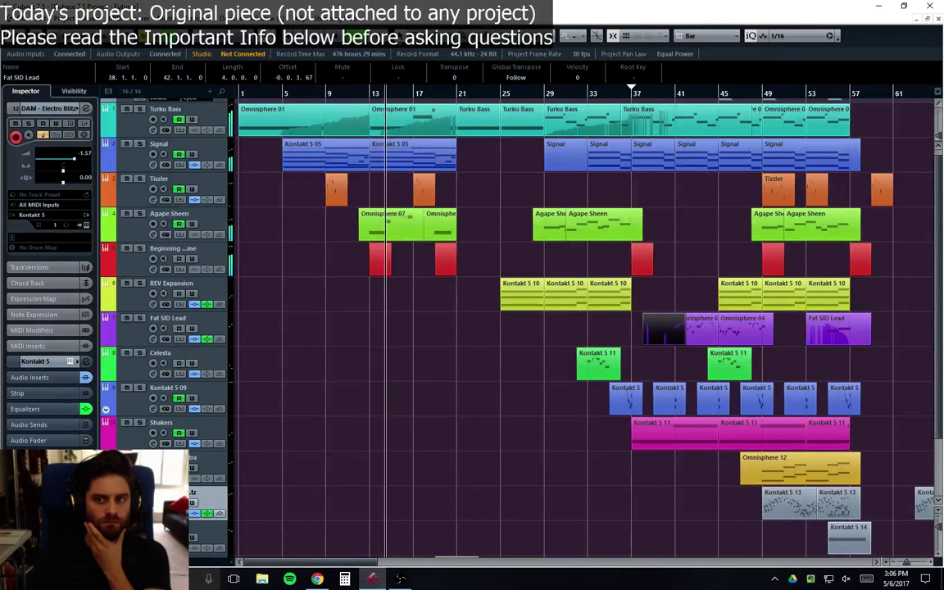
{"action": "left_click_drag", "start_coordinate": [938, 288], "coordinate": [939, 295]}
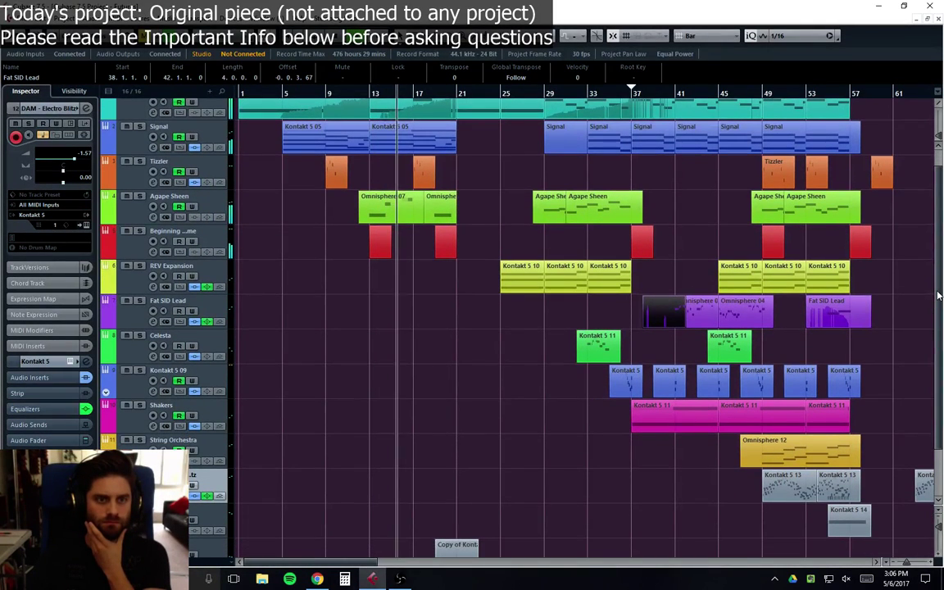
Step: Recolour the DAM - Electro Blitz track light blue
{"action": "left_click", "coordinate": [48, 111]}
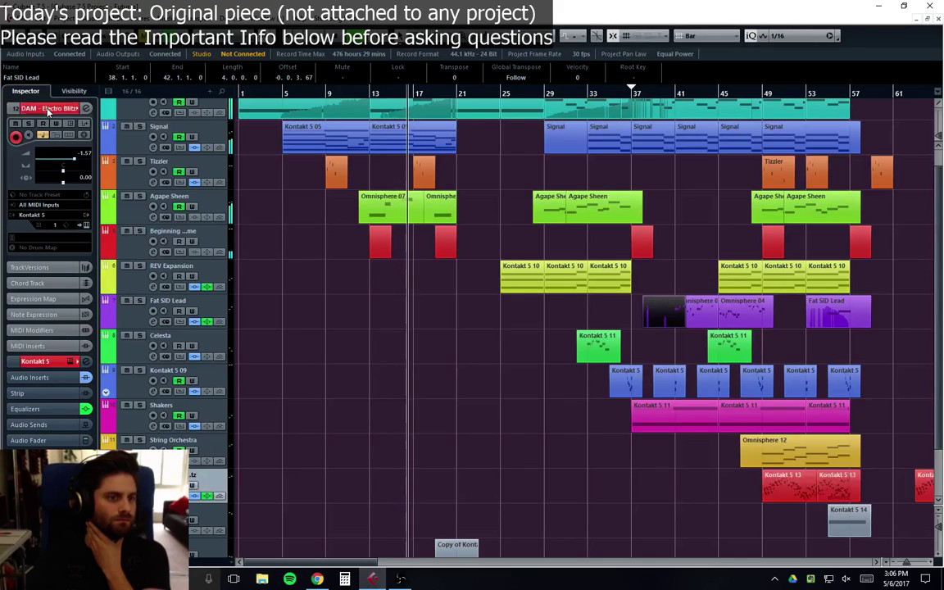
{"action": "left_click", "coordinate": [48, 111]}
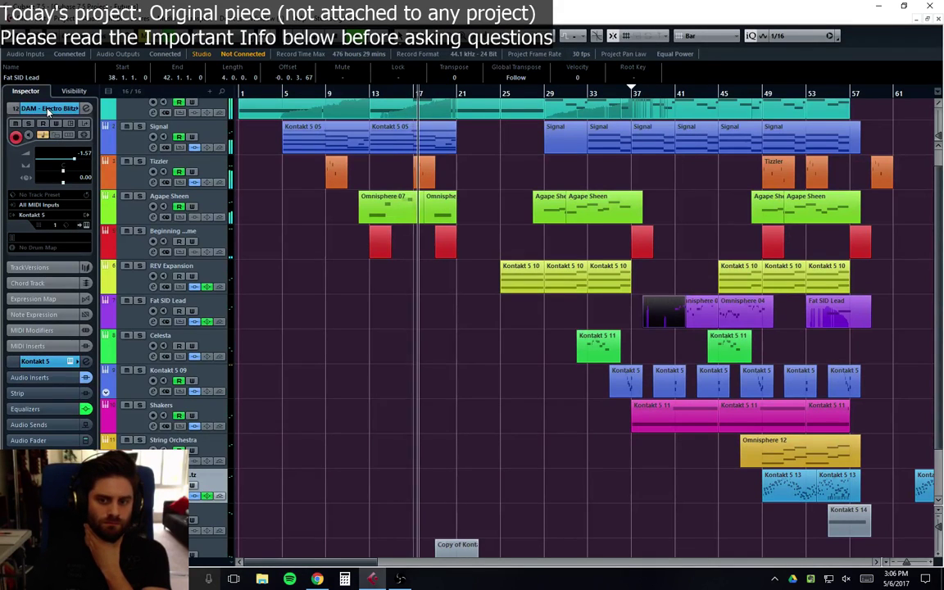
{"action": "left_click", "coordinate": [48, 111]}
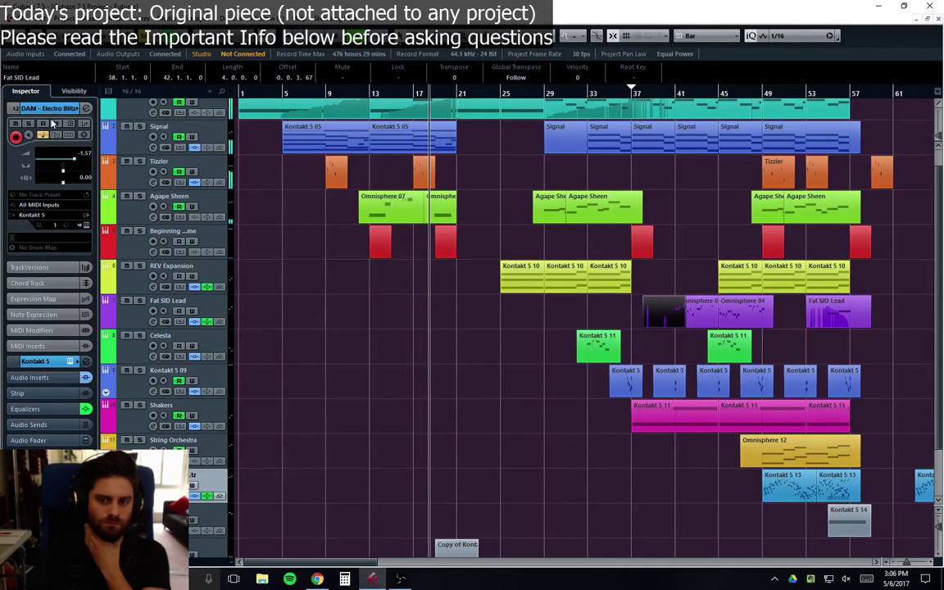
Step: Colour the Rise 1 and Rise 2 tracks red
{"action": "key", "text": "Down"}
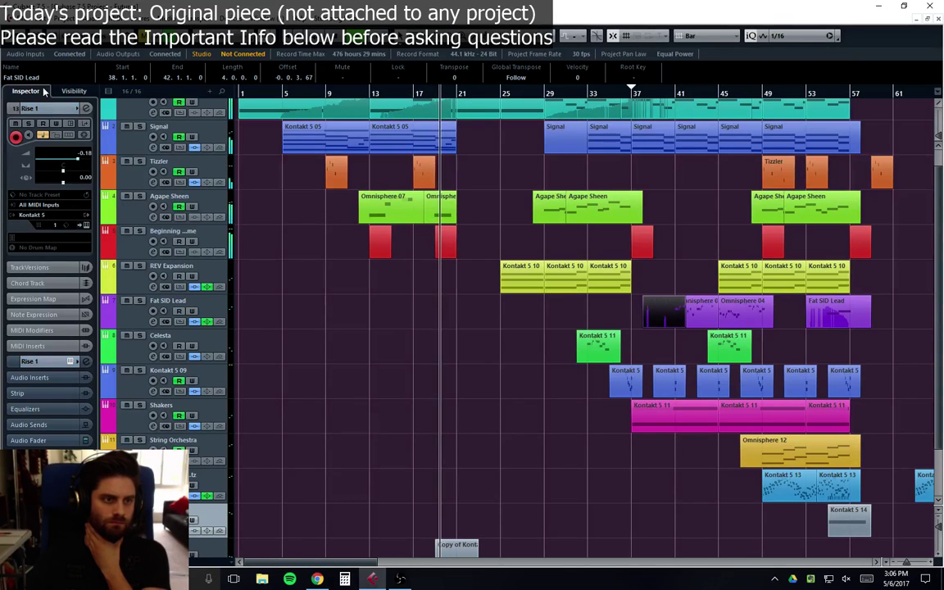
{"action": "left_click", "coordinate": [54, 114]}
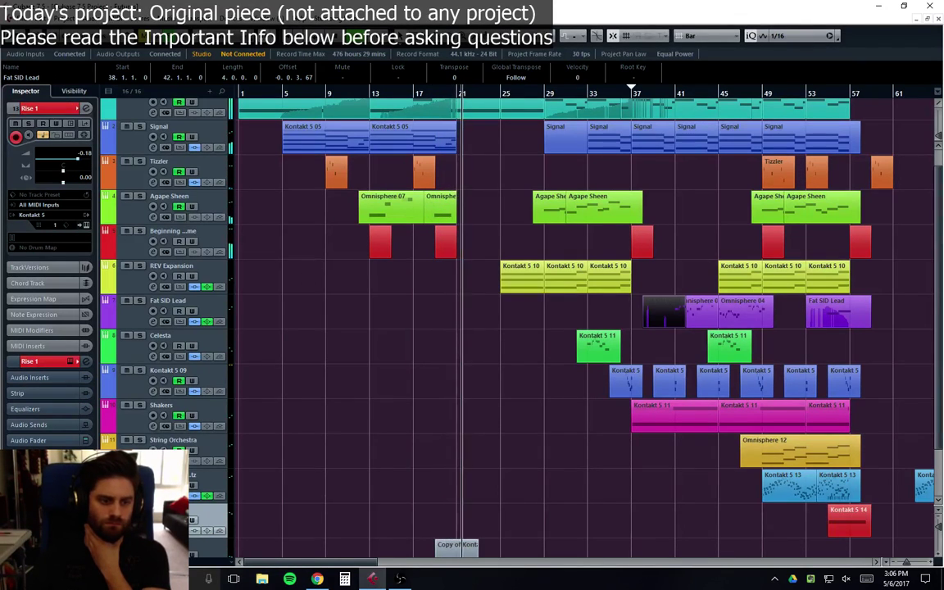
{"action": "key", "text": "Down"}
{"action": "left_click", "coordinate": [50, 110]}
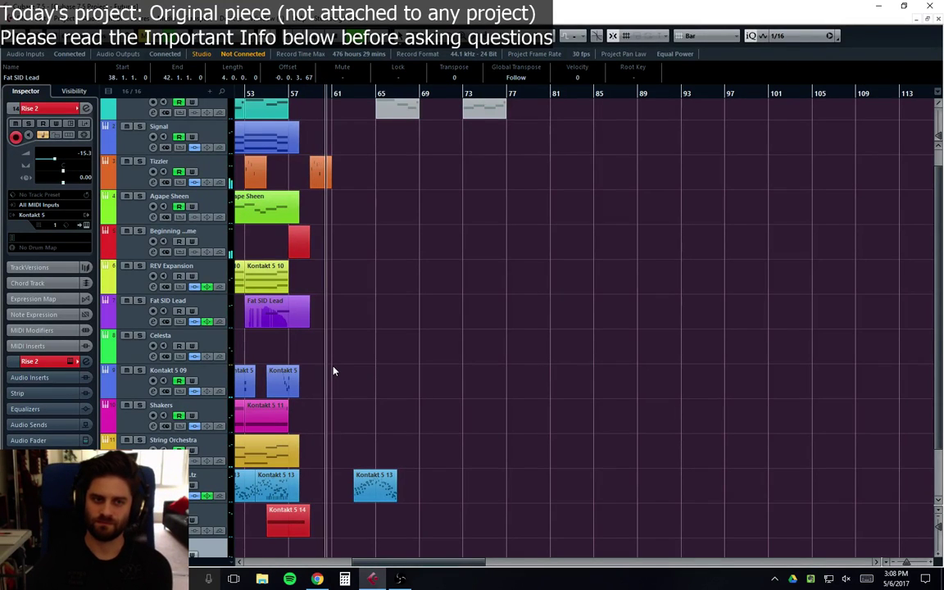
Step: Move the unused DAM - Electro Blitz clip beyond the end of the piece to bar 83
{"action": "left_click_drag", "start_coordinate": [377, 490], "coordinate": [599, 503]}
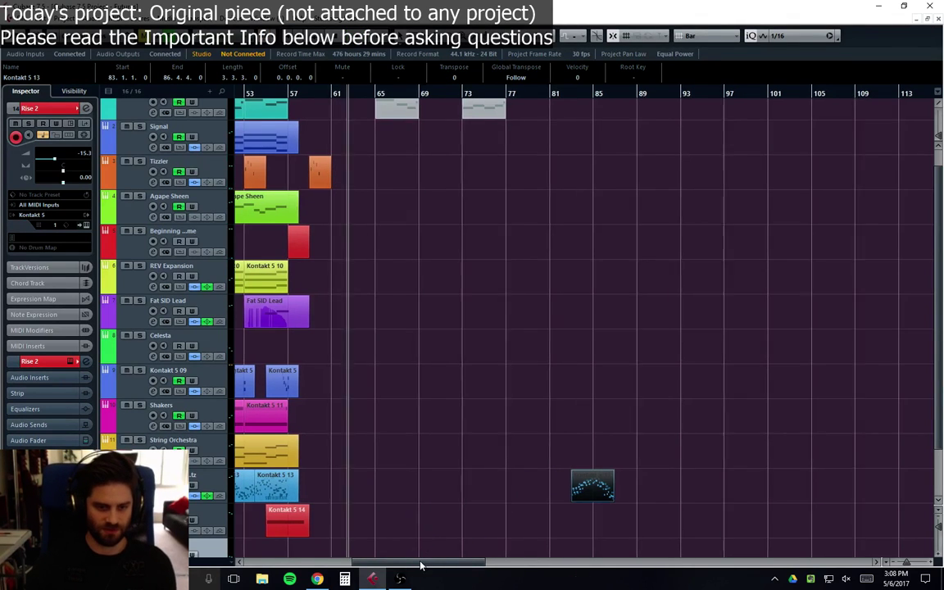
{"action": "left_click_drag", "start_coordinate": [407, 559], "coordinate": [286, 556]}
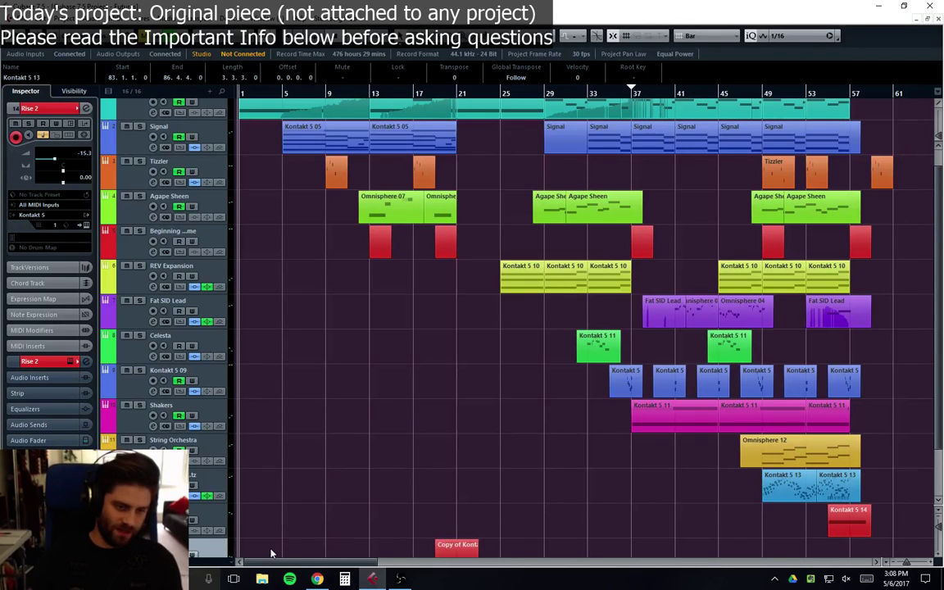
{"action": "scroll", "coordinate": [938, 338], "scroll_direction": "up", "scroll_amount": 1}
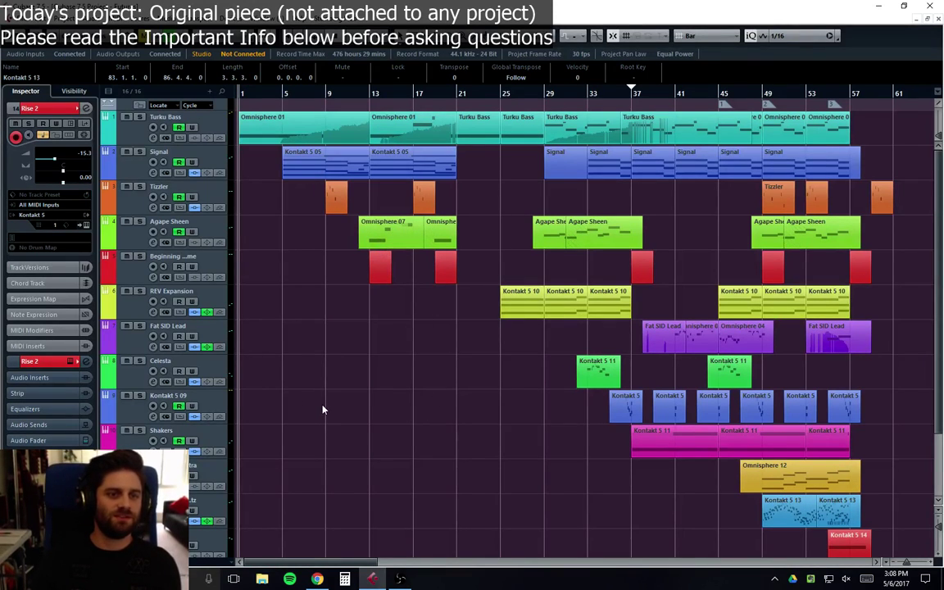
Step: Look over the arrangement from bar 1 with taller tracks and closer horizontal zoom
{"action": "key", "text": "shift+g"}
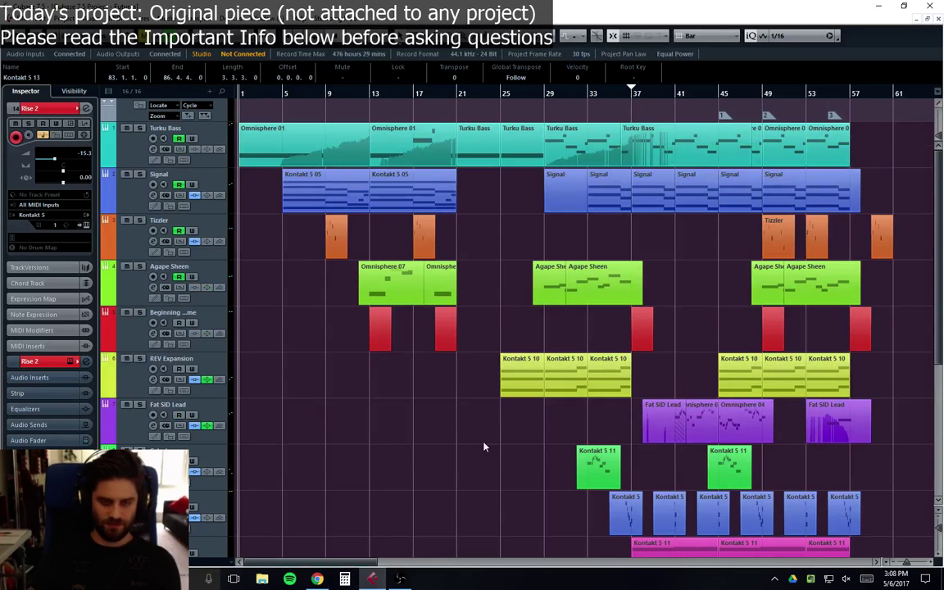
{"action": "key", "text": "h"}
{"action": "key", "text": "h"}
{"action": "key", "text": "h"}
{"action": "key", "text": "g"}
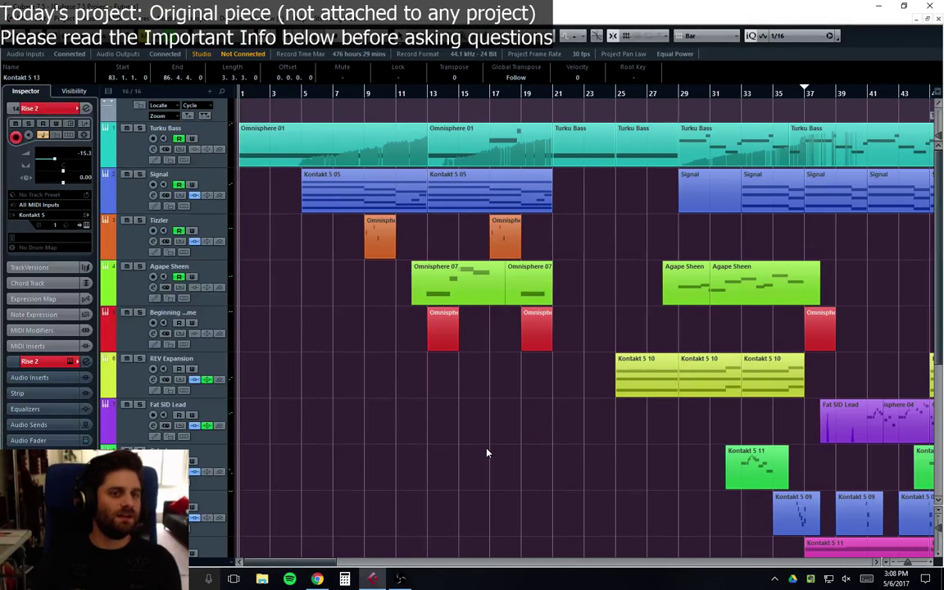
{"action": "key", "text": "g"}
{"action": "key", "text": "h"}
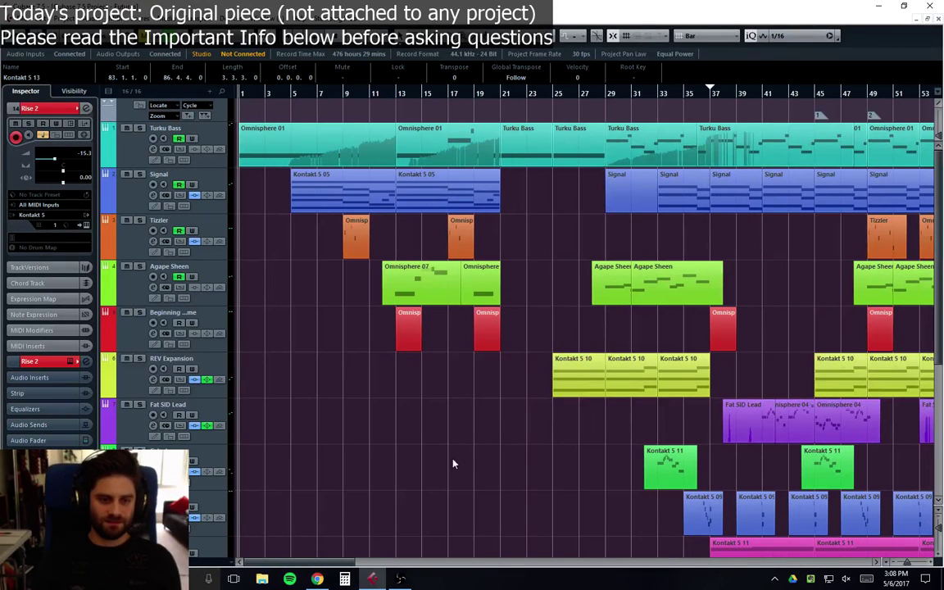
{"action": "key", "text": "g"}
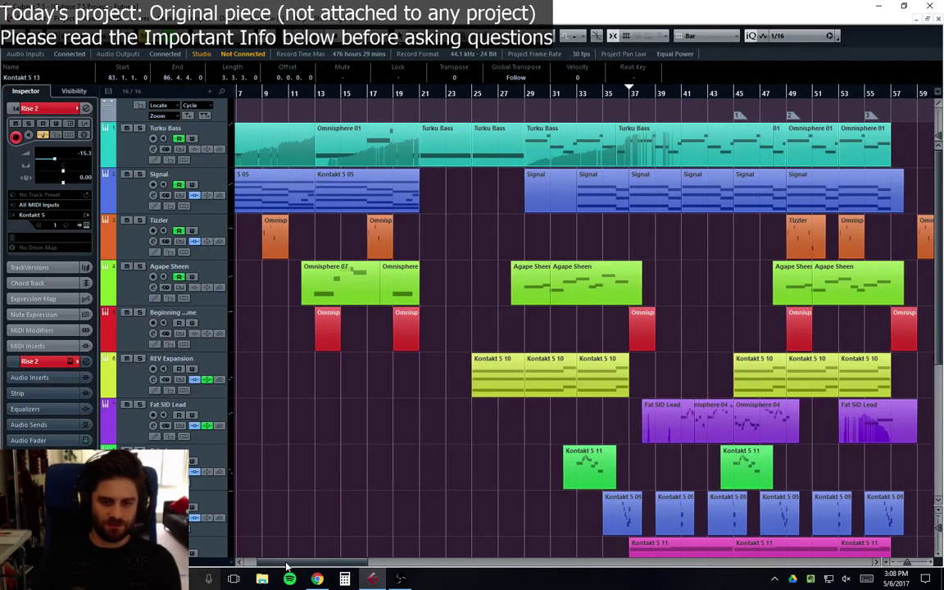
{"action": "key", "text": "h"}
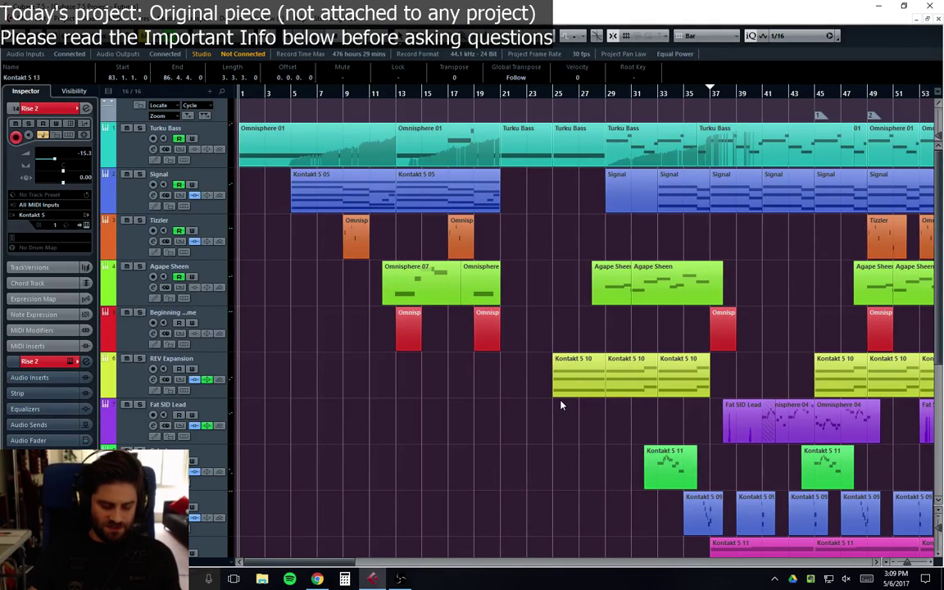
Step: Try to keep the Stereo Out channel settings open over the arrangement by opening them from the mixer
{"action": "key", "text": "F3"}
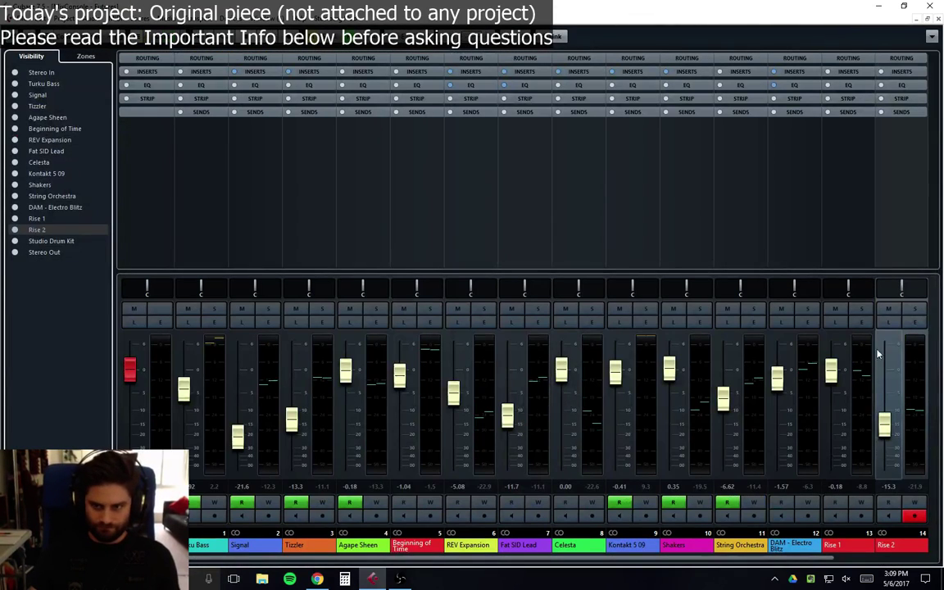
{"action": "scroll", "coordinate": [568, 558], "scroll_direction": "right", "scroll_amount": 2}
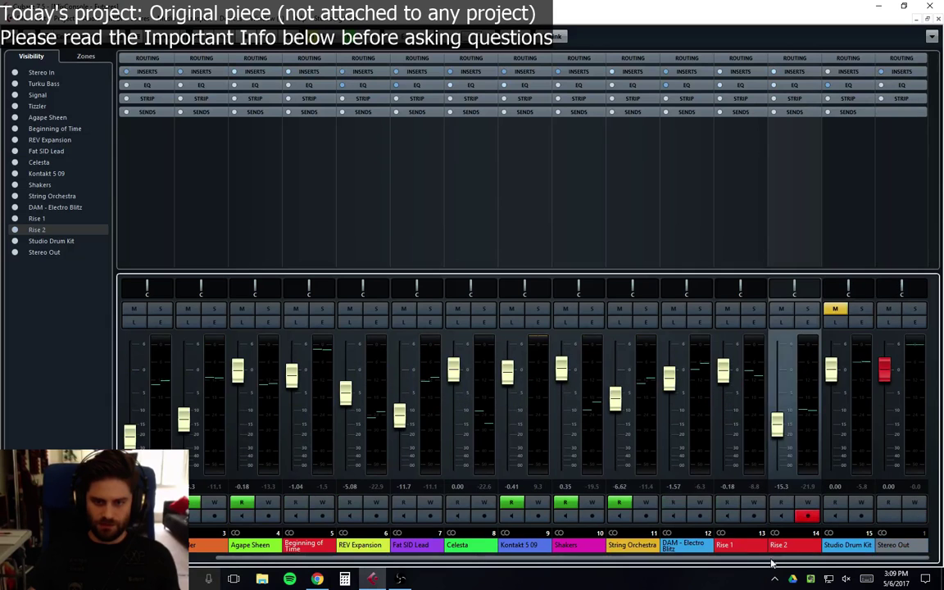
{"action": "left_click", "coordinate": [915, 321]}
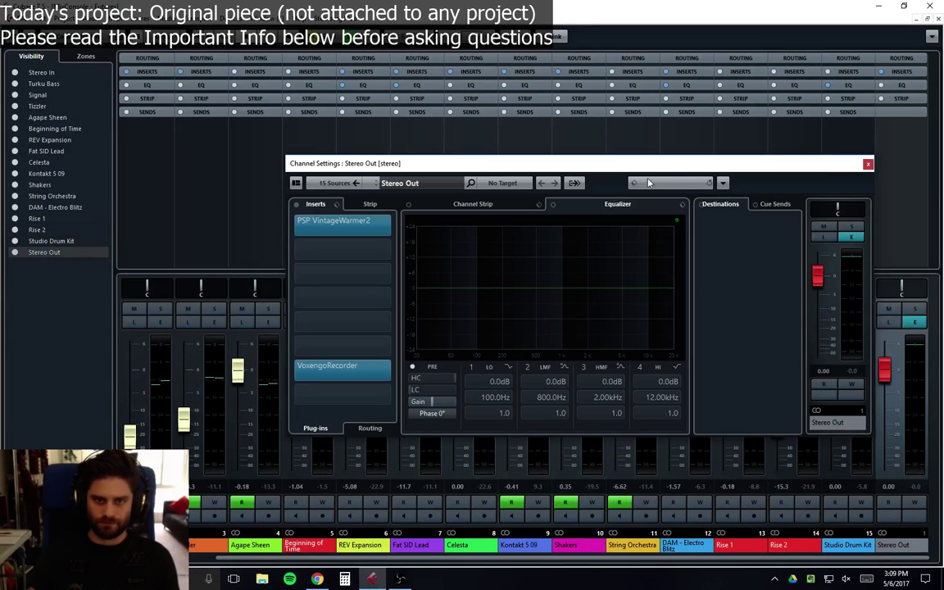
{"action": "left_click_drag", "start_coordinate": [662, 164], "coordinate": [527, 198]}
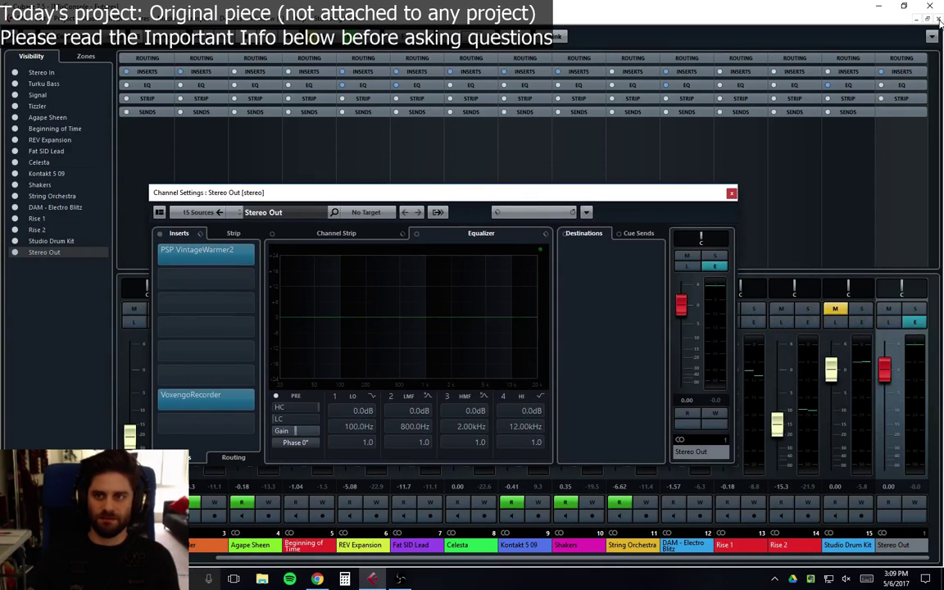
{"action": "key", "text": "F3"}
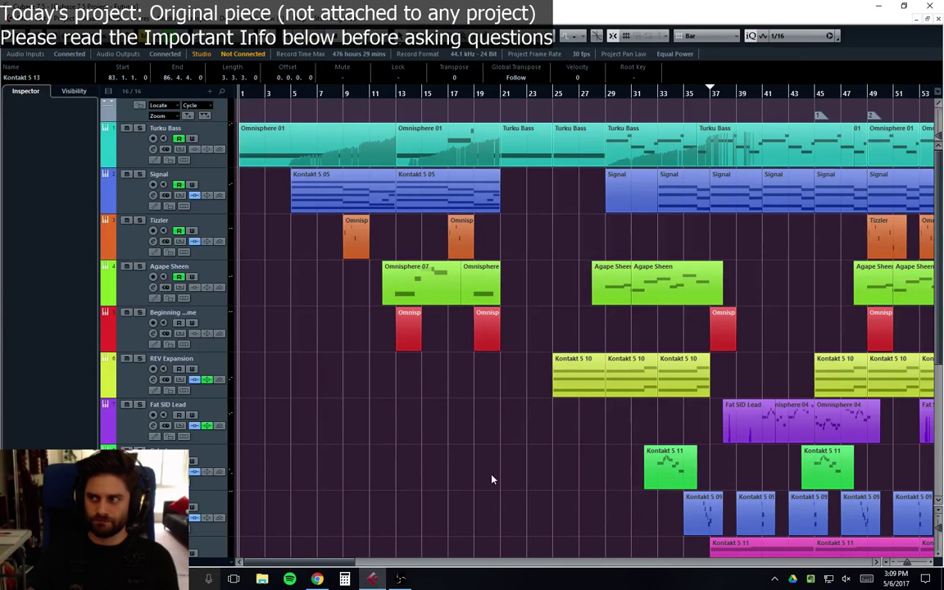
{"action": "left_click", "coordinate": [429, 466]}
{"action": "scroll", "coordinate": [328, 508], "scroll_direction": "down", "scroll_amount": 5}
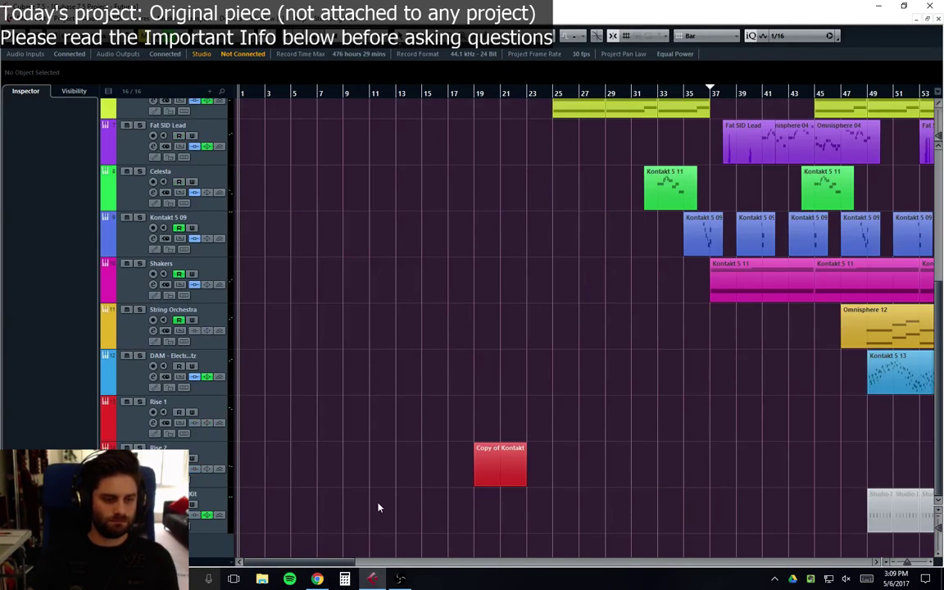
{"action": "key", "text": "F3"}
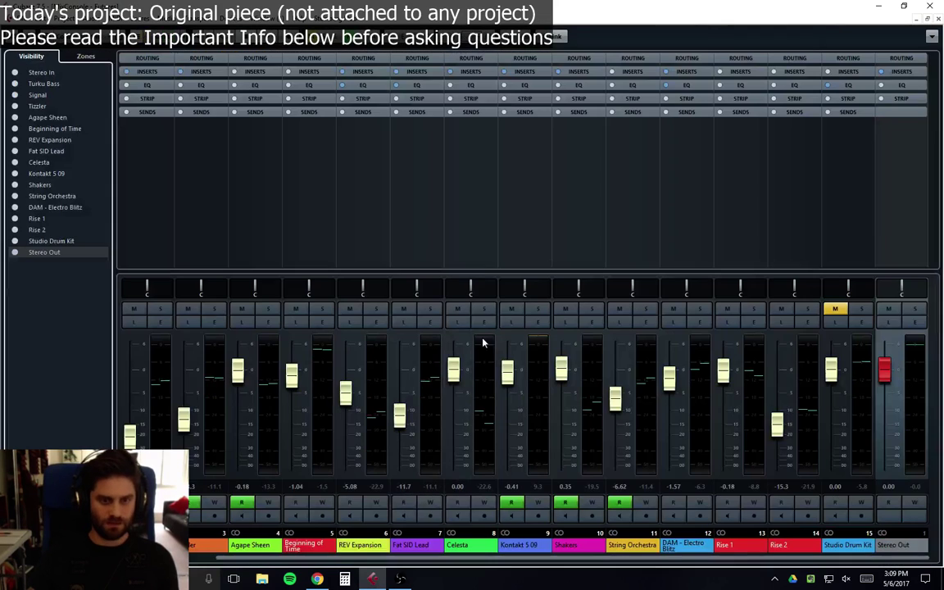
{"action": "left_click", "coordinate": [915, 322]}
{"action": "left_click", "coordinate": [930, 6]}
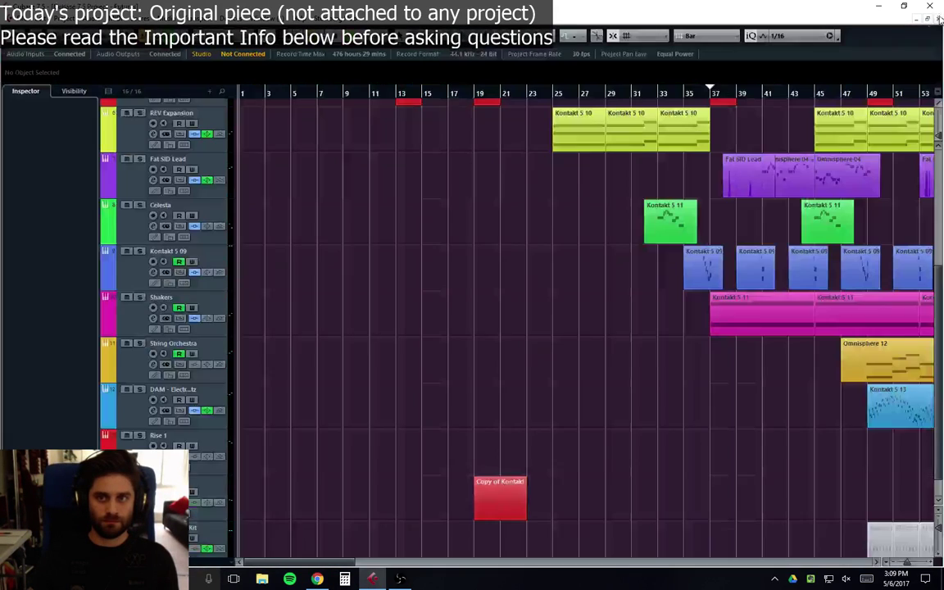
Step: Bring the Stereo Out channel into the arrangement as a track and open its channel settings there
{"action": "key", "text": "F3"}
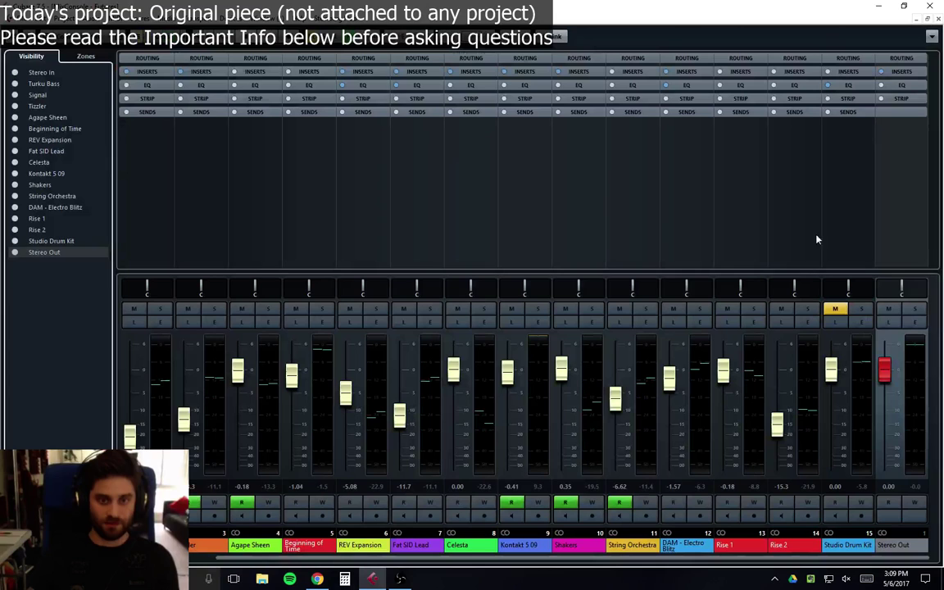
{"action": "left_click", "coordinate": [914, 322]}
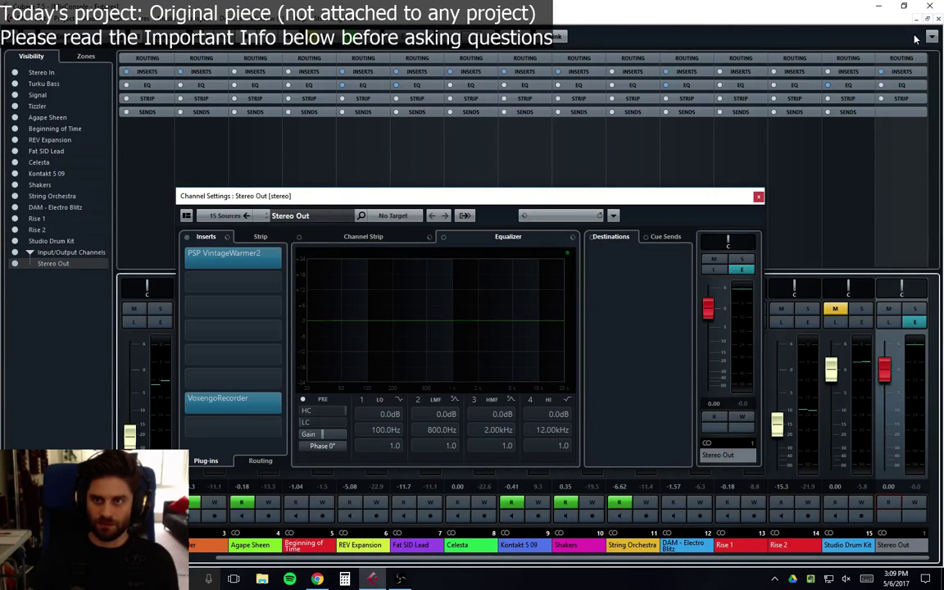
{"action": "key", "text": "F3"}
{"action": "scroll", "coordinate": [410, 500], "scroll_direction": "down", "scroll_amount": 1}
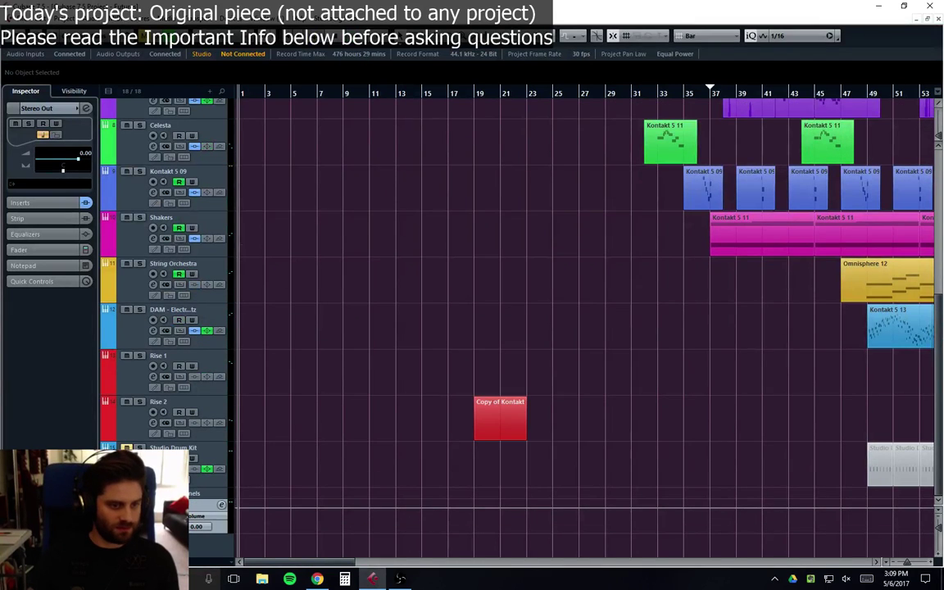
{"action": "left_click", "coordinate": [221, 505]}
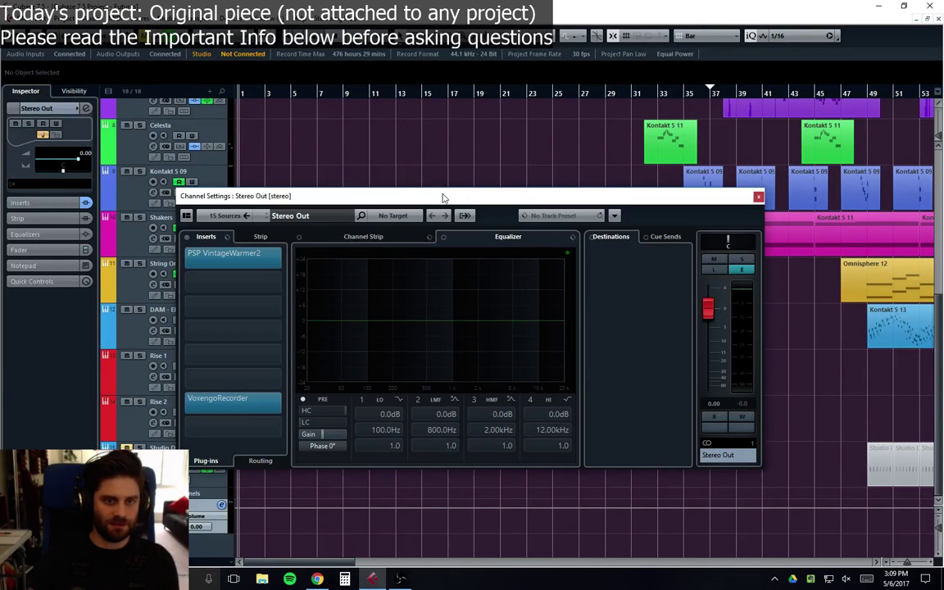
{"action": "left_click_drag", "start_coordinate": [432, 193], "coordinate": [508, 165]}
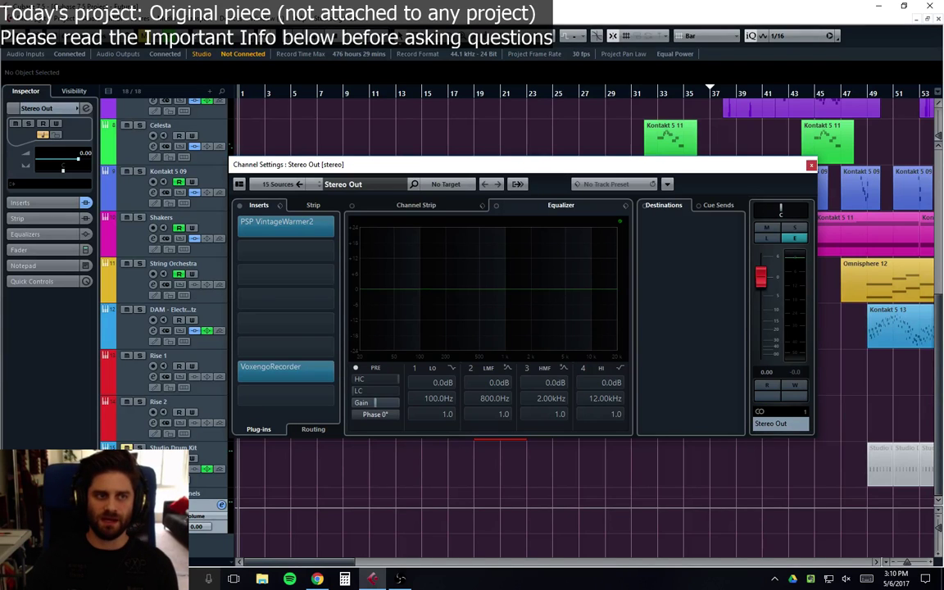
{"action": "left_click_drag", "start_coordinate": [604, 167], "coordinate": [615, 193]}
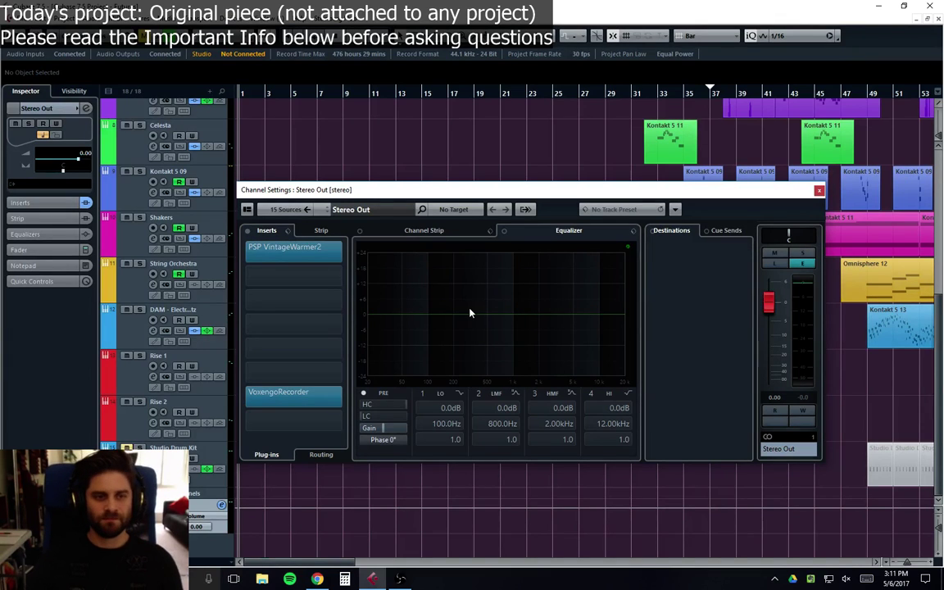
Step: Inspect the PSP VintageWarmer2 insert on the Stereo Out channel and close the plug-in
{"action": "mouse_move", "coordinate": [318, 250]}
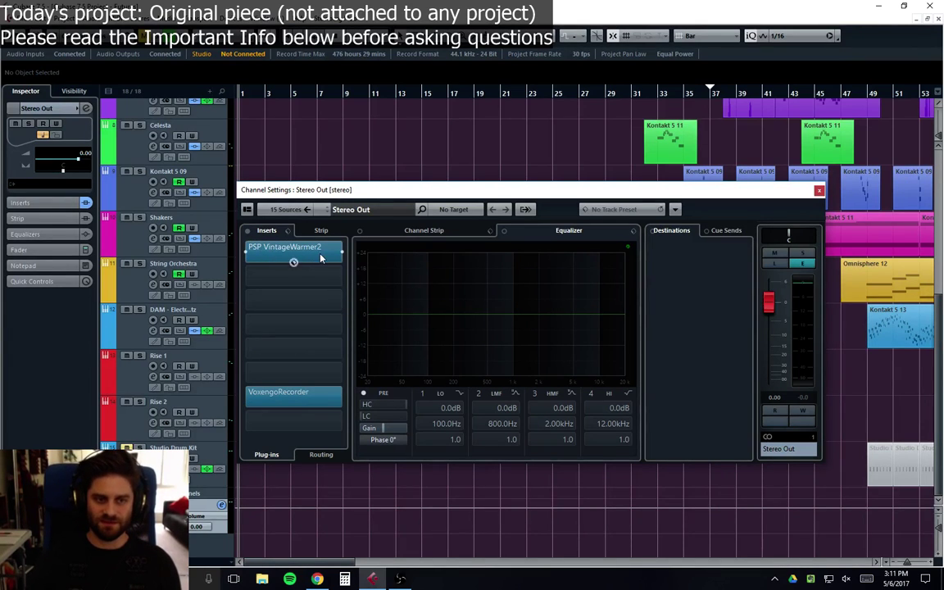
{"action": "left_click", "coordinate": [320, 258]}
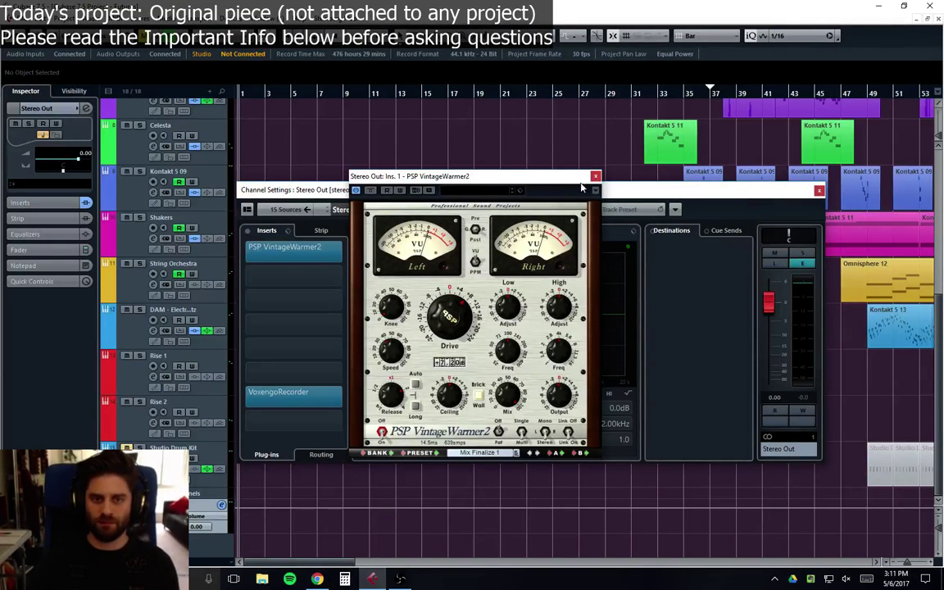
{"action": "left_click", "coordinate": [539, 158]}
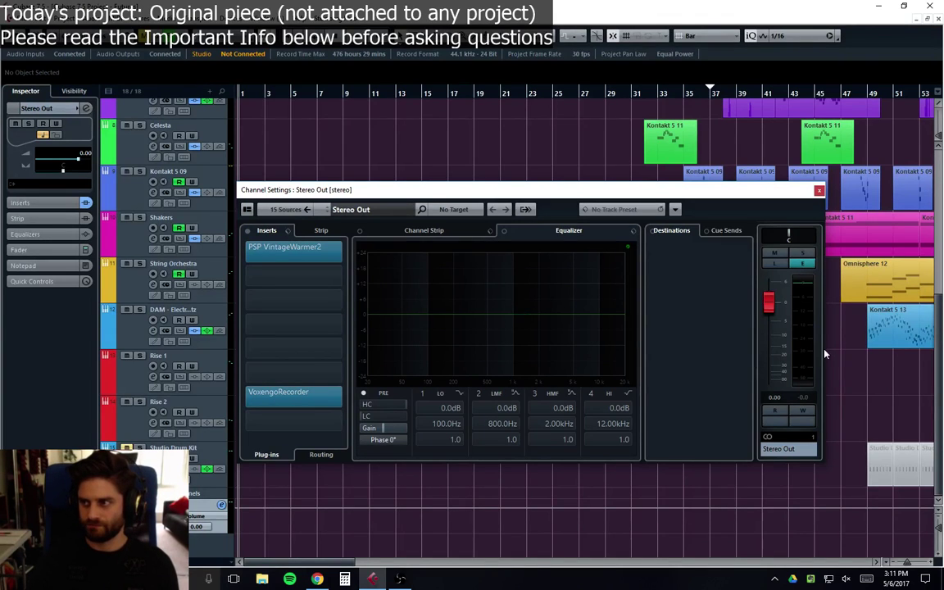
Step: Play the arrangement with the Stereo Out level meter in view, and close the channel settings
{"action": "left_click_drag", "start_coordinate": [752, 198], "coordinate": [738, 203]}
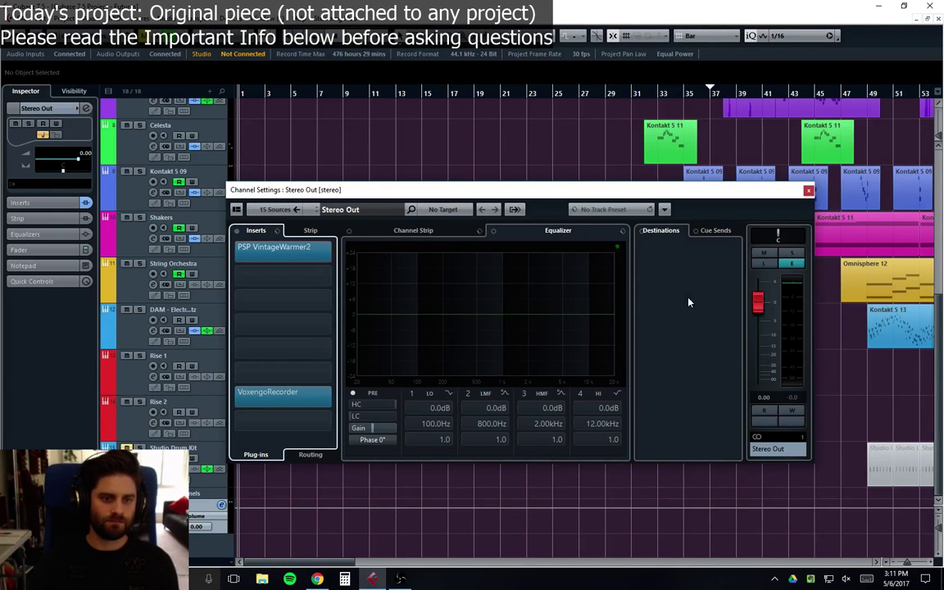
{"action": "key", "text": "space"}
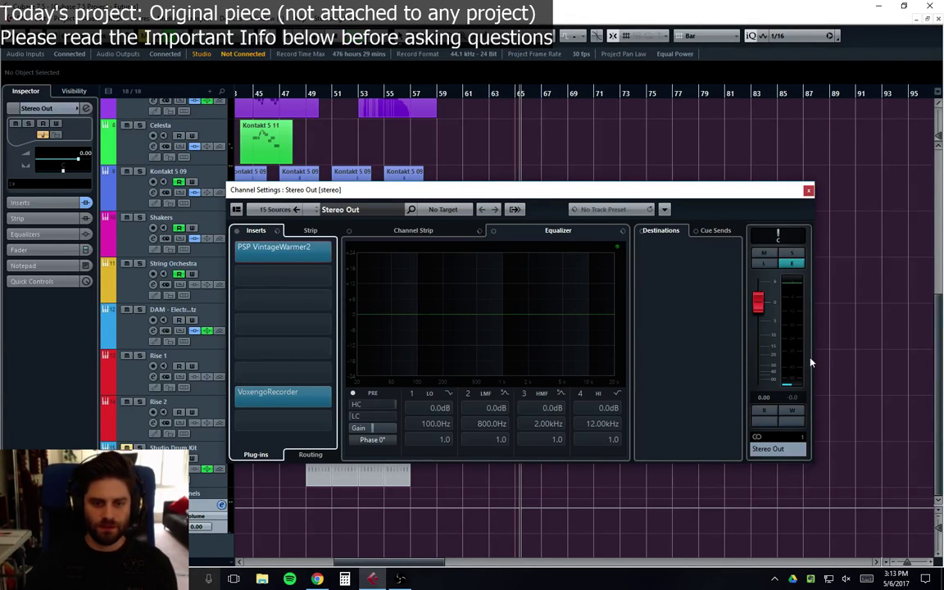
{"action": "left_click", "coordinate": [808, 192]}
Step: Select the Turku Bass track for playing and recording
{"action": "scroll", "coordinate": [485, 377], "scroll_direction": "up", "scroll_amount": 6}
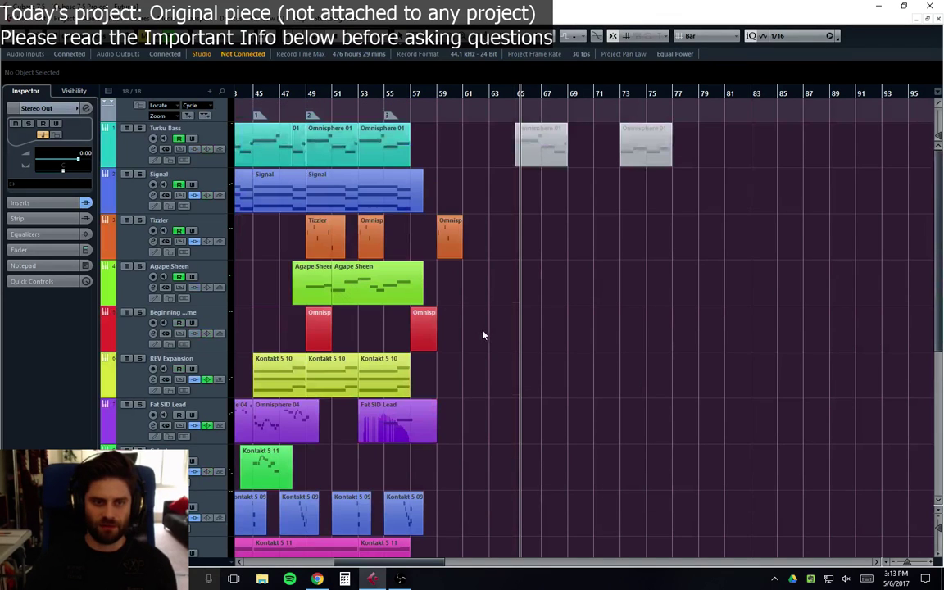
{"action": "left_click", "coordinate": [117, 158]}
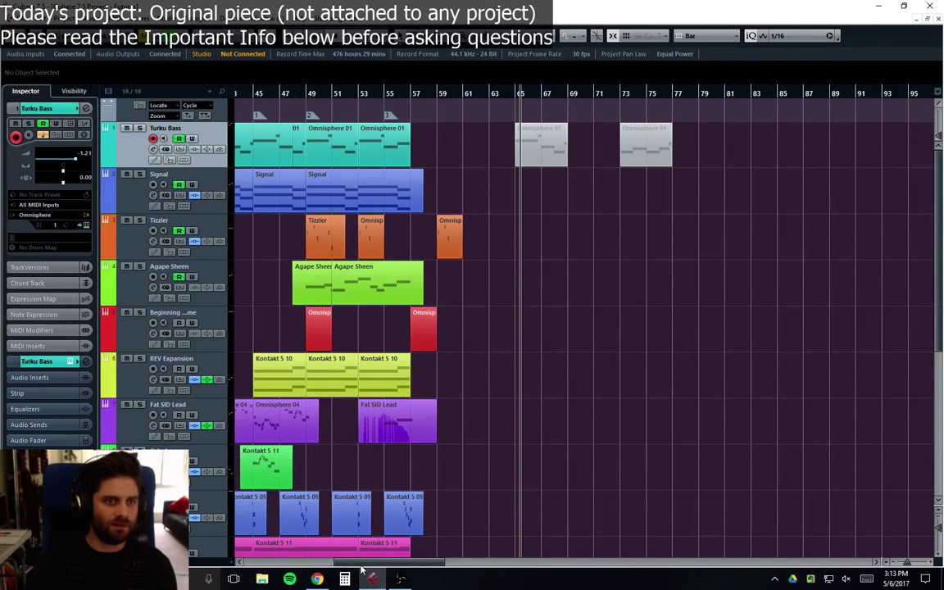
Step: Try lowering the Turku Bass fader to -6.68 in its channel settings while playing from the start, and close the settings
{"action": "left_click_drag", "start_coordinate": [385, 564], "coordinate": [271, 563]}
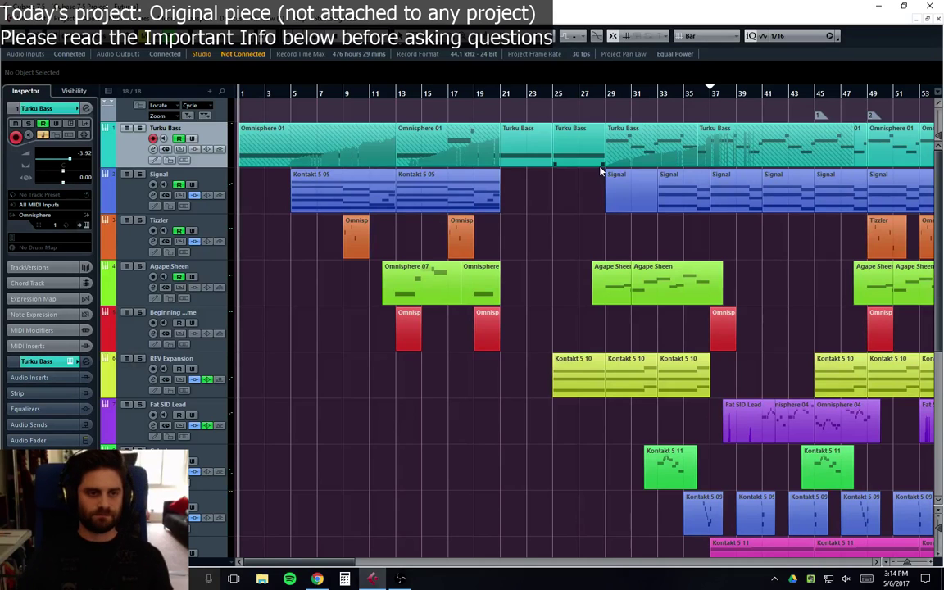
{"action": "left_click", "coordinate": [153, 149]}
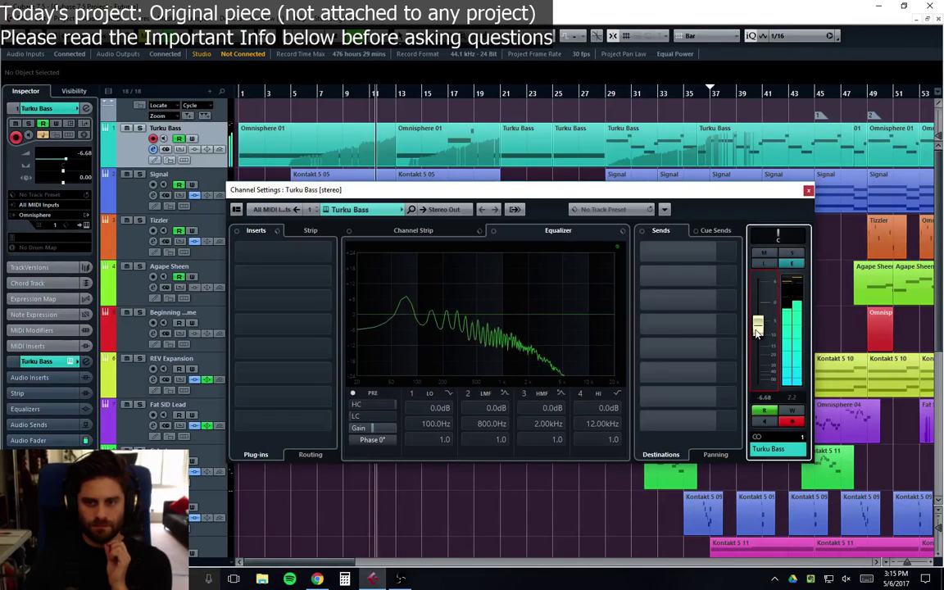
{"action": "left_click_drag", "start_coordinate": [757, 330], "coordinate": [758, 334]}
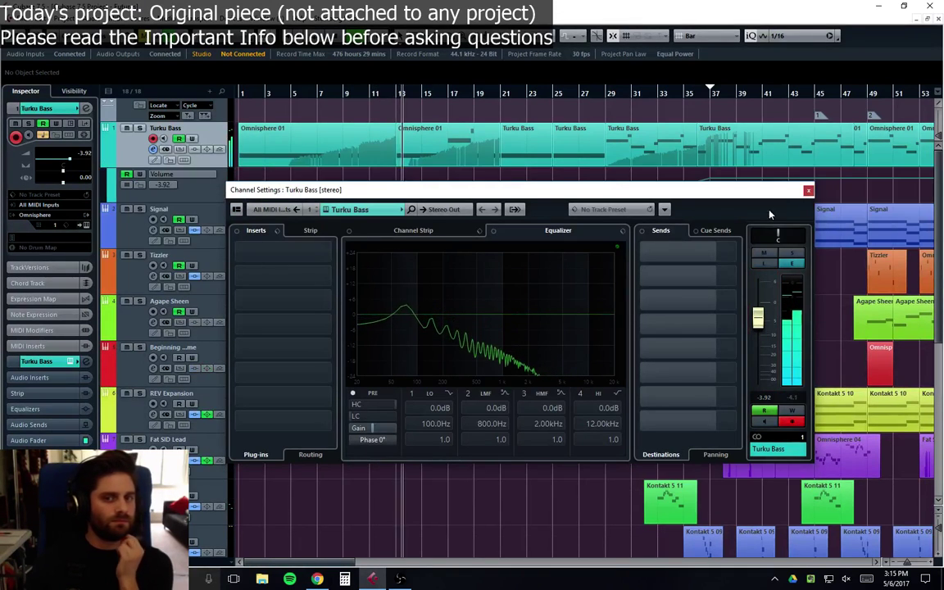
{"action": "left_click", "coordinate": [807, 189]}
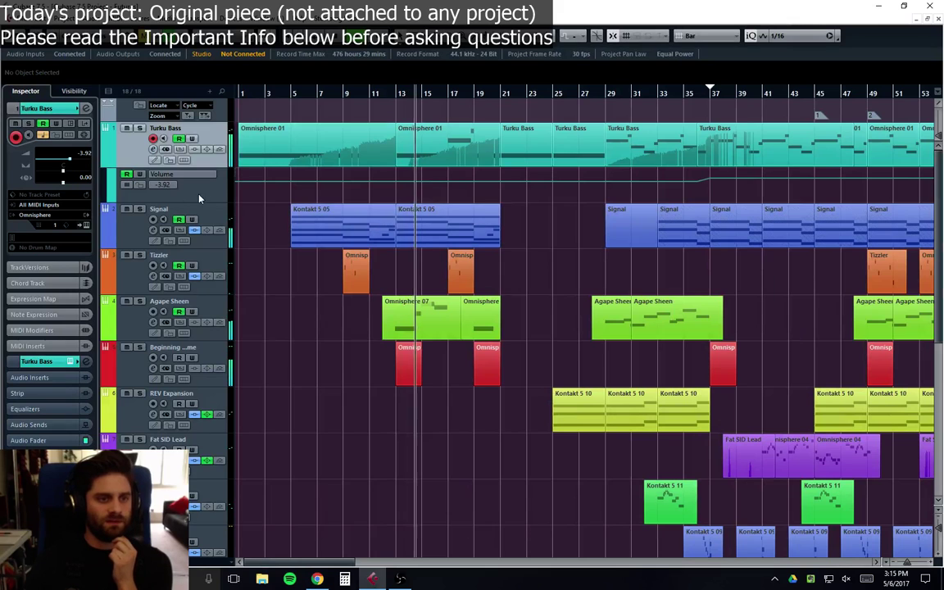
Step: Enlarge the Turku Bass volume automation lane and lower its points at bars 36 and 37 together, with the bar 36 point at -6.11
{"action": "left_click_drag", "start_coordinate": [194, 201], "coordinate": [194, 437]}
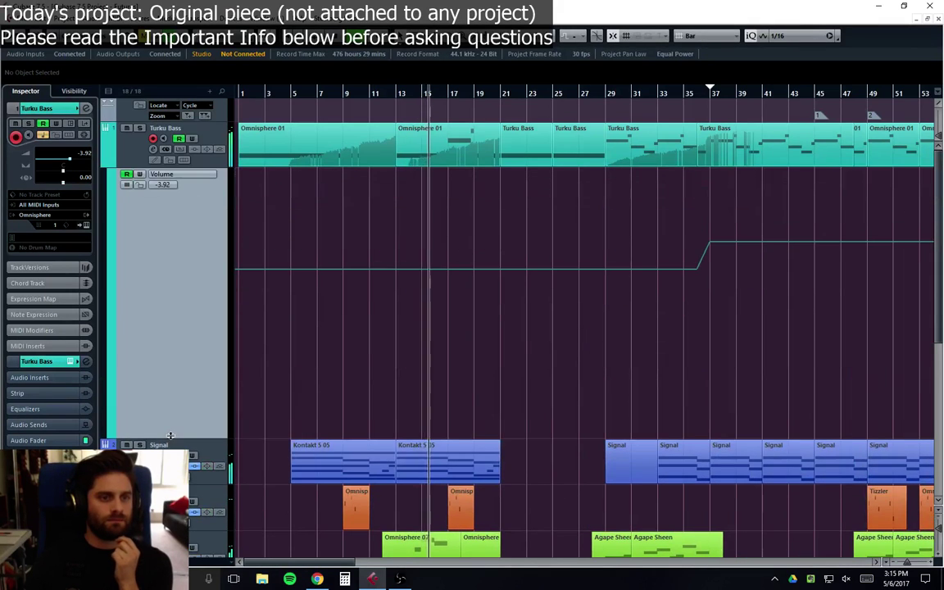
{"action": "left_click_drag", "start_coordinate": [739, 215], "coordinate": [650, 346]}
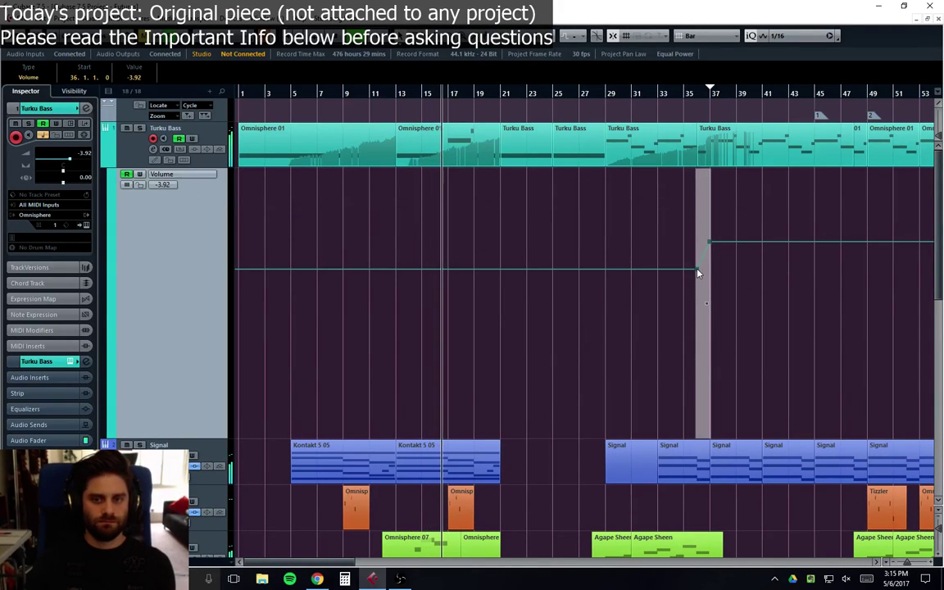
{"action": "left_click_drag", "start_coordinate": [697, 269], "coordinate": [697, 291]}
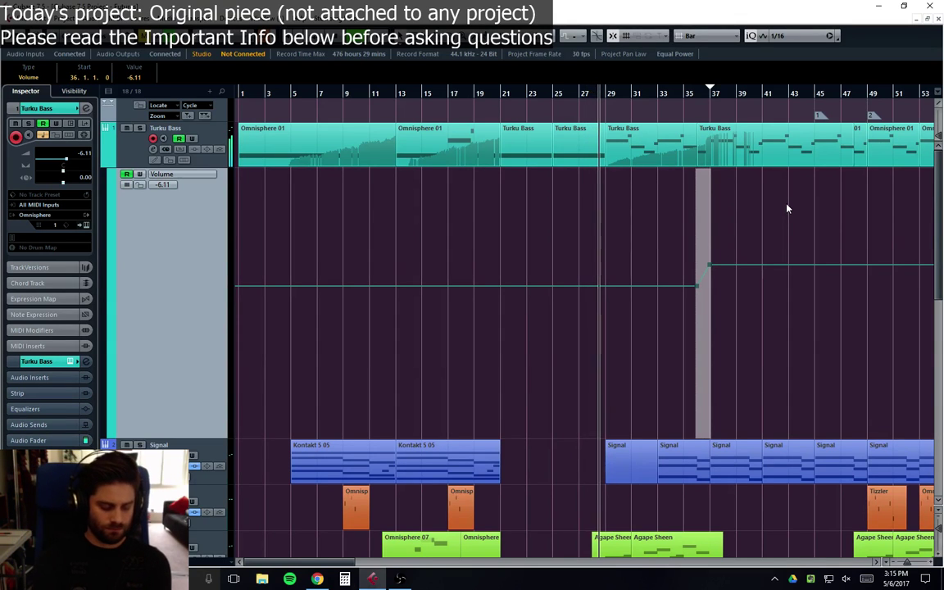
Step: Try a high-mid EQ point at 2.15 kHz on Turku Bass during playback, and close its channel settings
{"action": "key", "text": "e"}
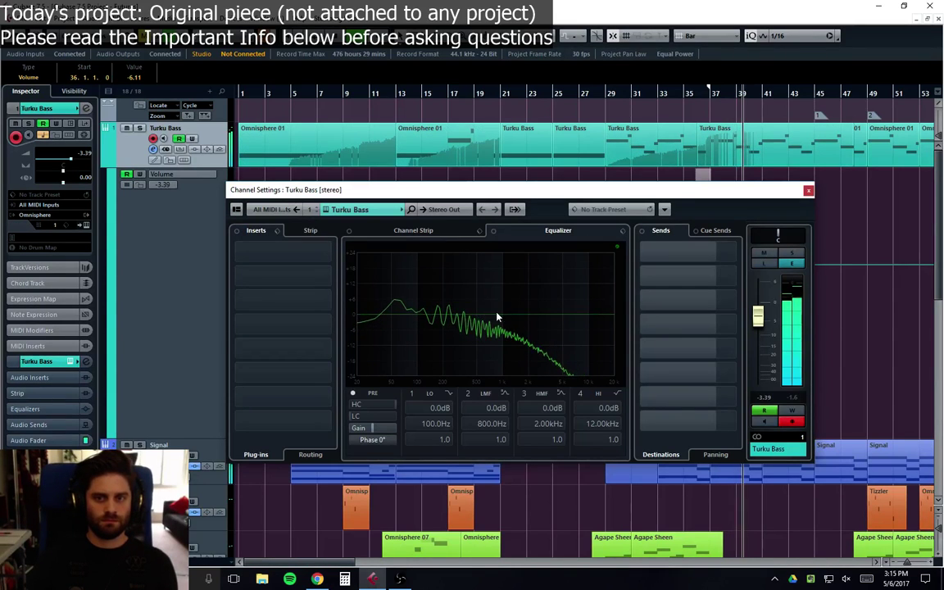
{"action": "left_click_drag", "start_coordinate": [497, 317], "coordinate": [531, 318]}
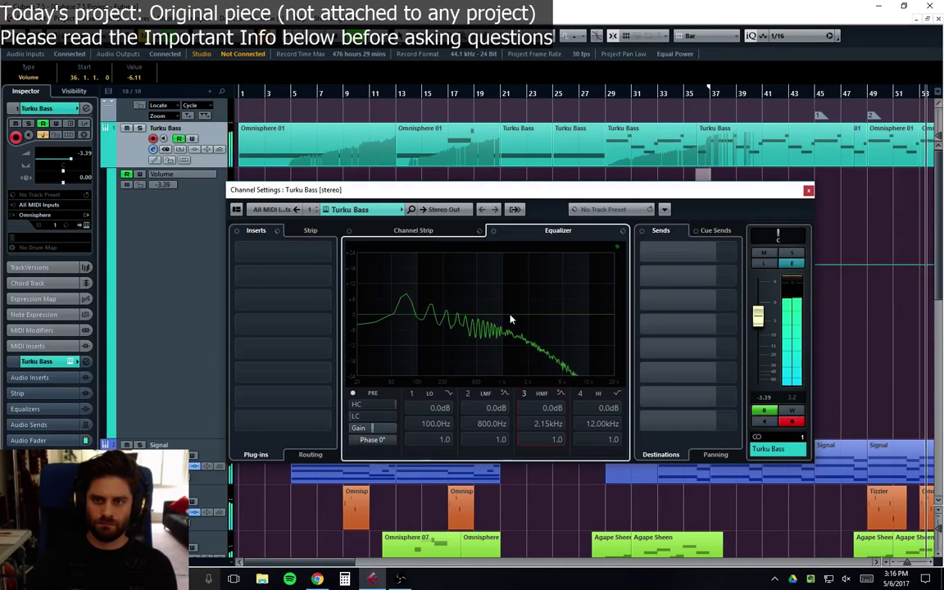
{"action": "left_click_drag", "start_coordinate": [754, 195], "coordinate": [743, 196]}
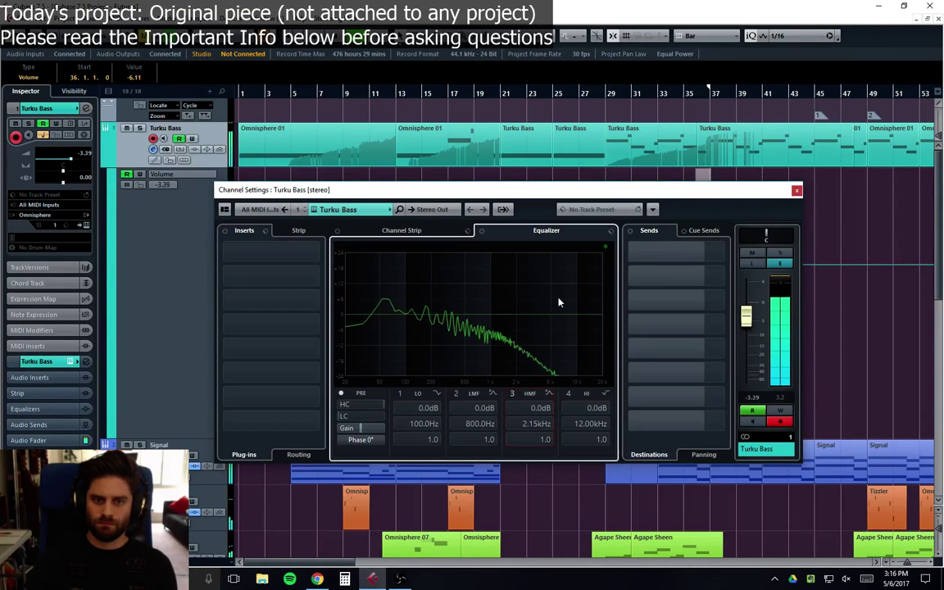
{"action": "left_click", "coordinate": [796, 193]}
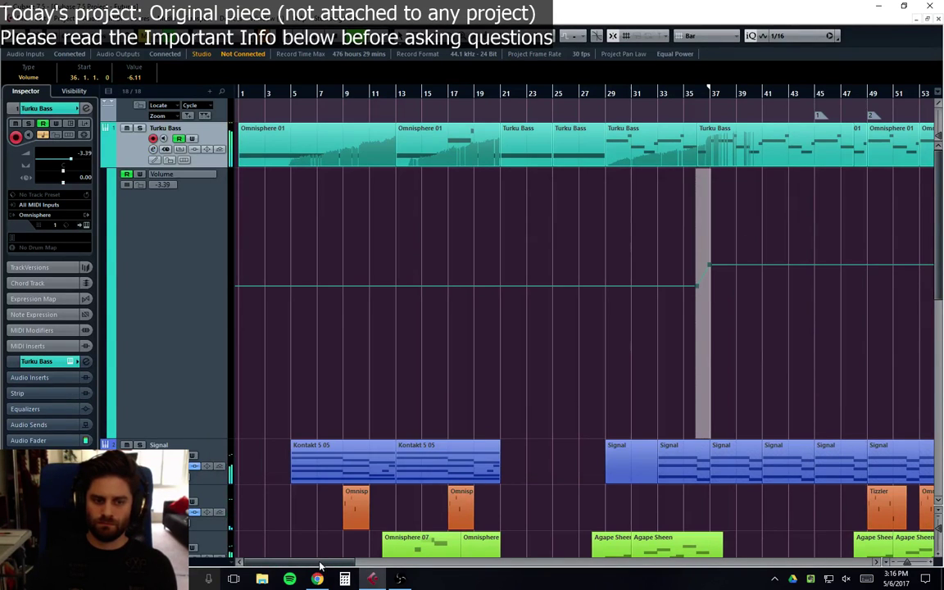
Step: Play the arrangement from bar 37 onward, and review the Turku Bass volume automation around bars 36 and 37
{"action": "left_click_drag", "start_coordinate": [319, 565], "coordinate": [357, 565]}
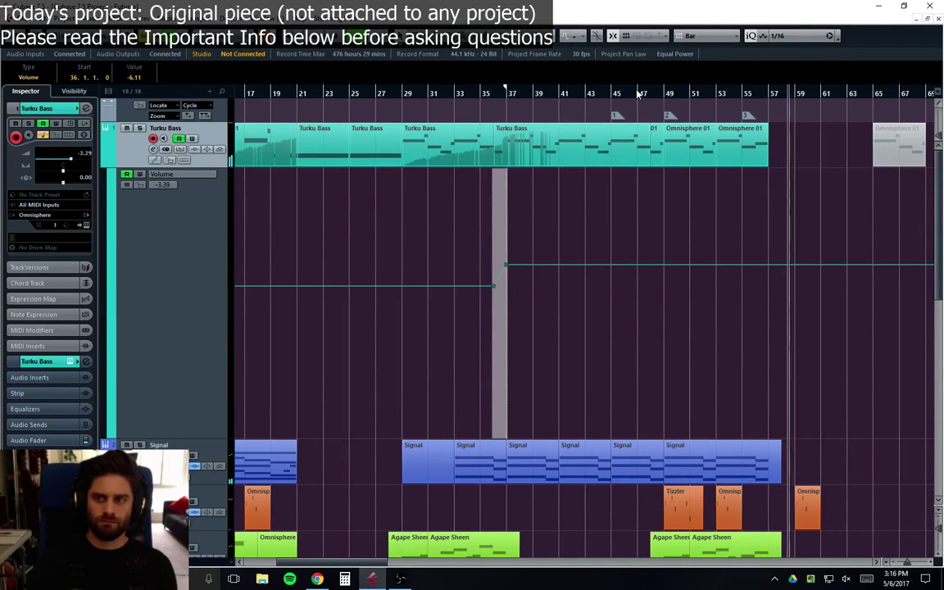
{"action": "left_click", "coordinate": [508, 99]}
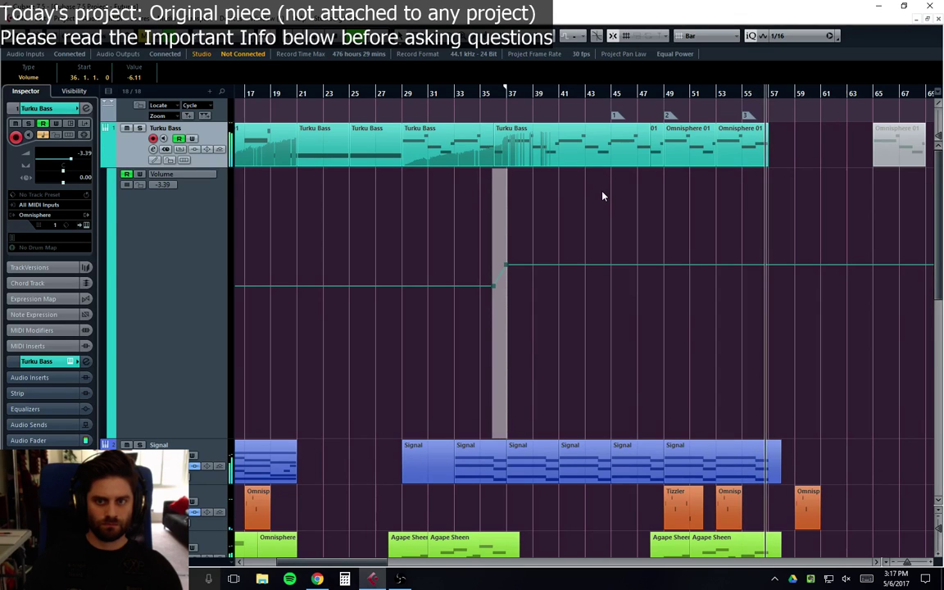
{"action": "key", "text": "Down"}
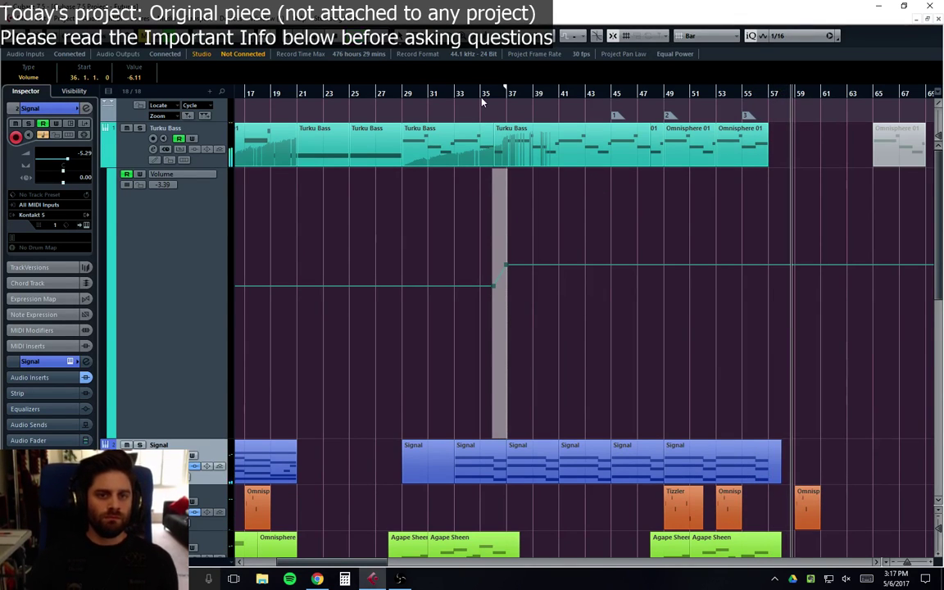
{"action": "left_click", "coordinate": [481, 96]}
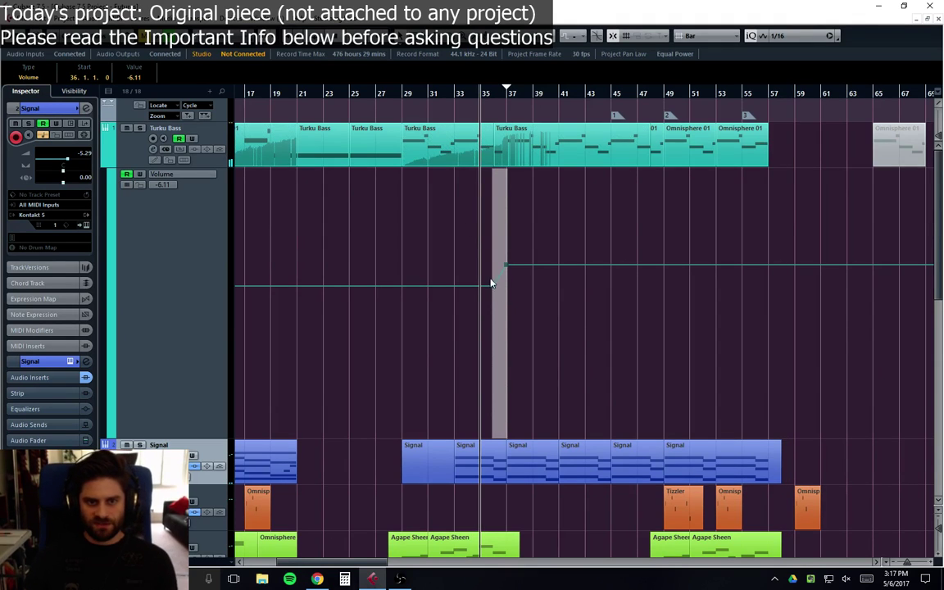
{"action": "left_click_drag", "start_coordinate": [523, 234], "coordinate": [463, 281]}
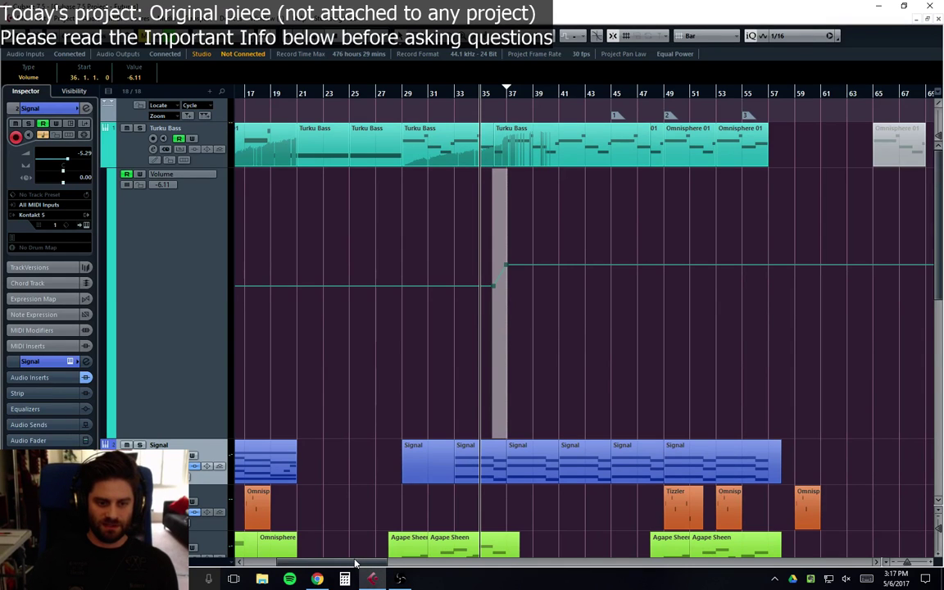
{"action": "left_click_drag", "start_coordinate": [358, 564], "coordinate": [324, 563]}
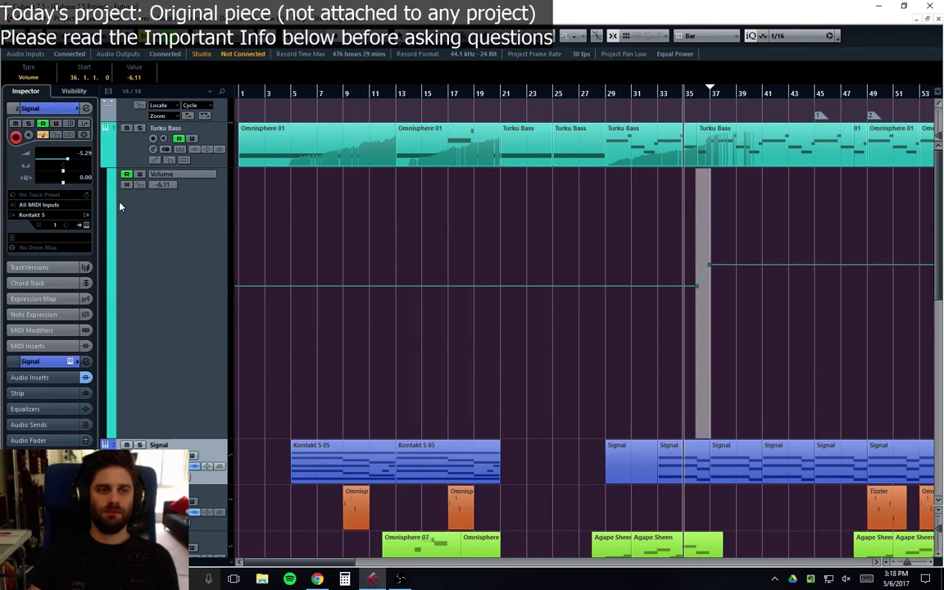
Step: Open the Turku Bass channel settings, redo the undone volume automation change, and switch off the low-mid EQ cut at 124.1 Hz
{"action": "left_click", "coordinate": [130, 155]}
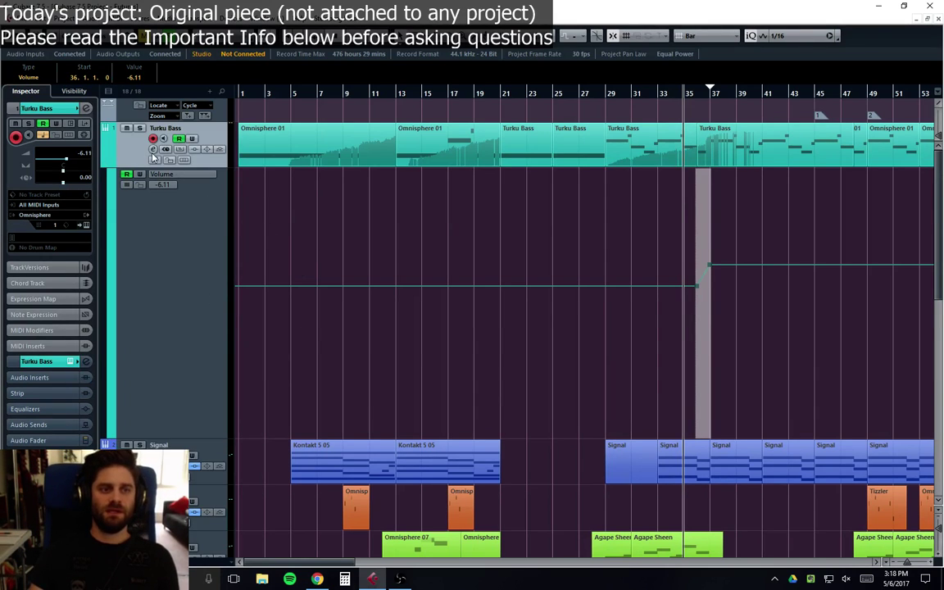
{"action": "left_click", "coordinate": [152, 150]}
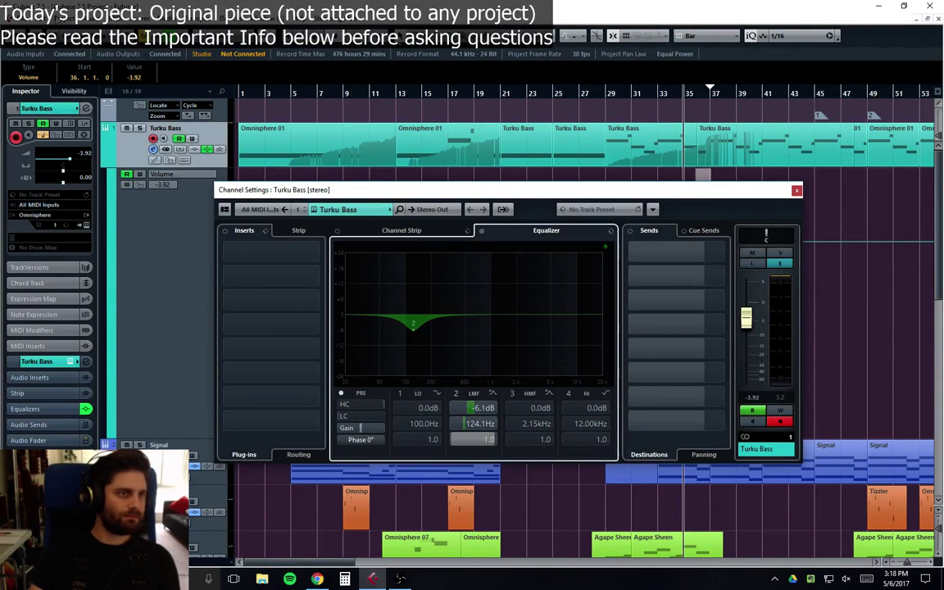
{"action": "left_click", "coordinate": [49, 20]}
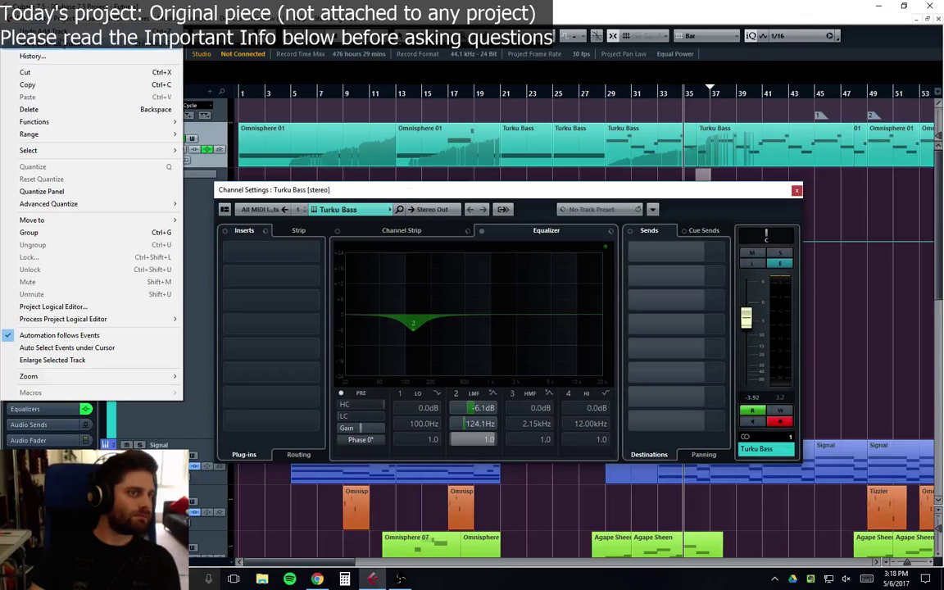
{"action": "left_click", "coordinate": [63, 46]}
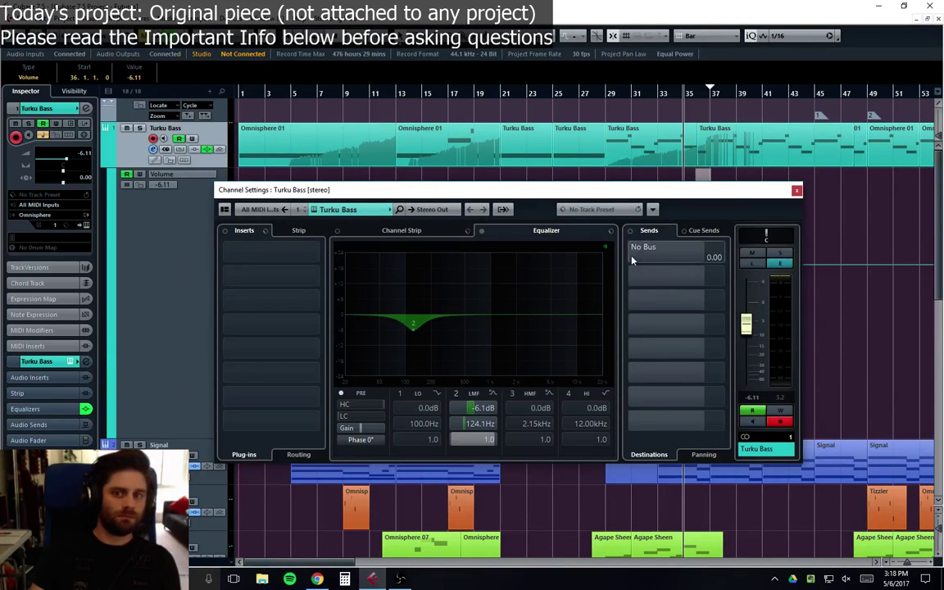
{"action": "left_click", "coordinate": [452, 395]}
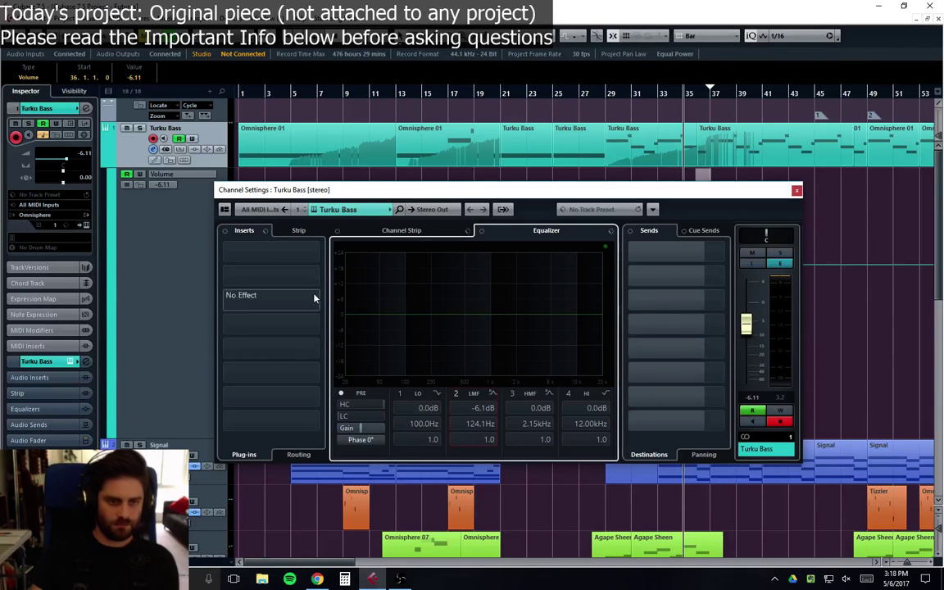
Step: Load the Compressor from the Dynamics effects into the first insert slot of Turku Bass
{"action": "left_click", "coordinate": [270, 250]}
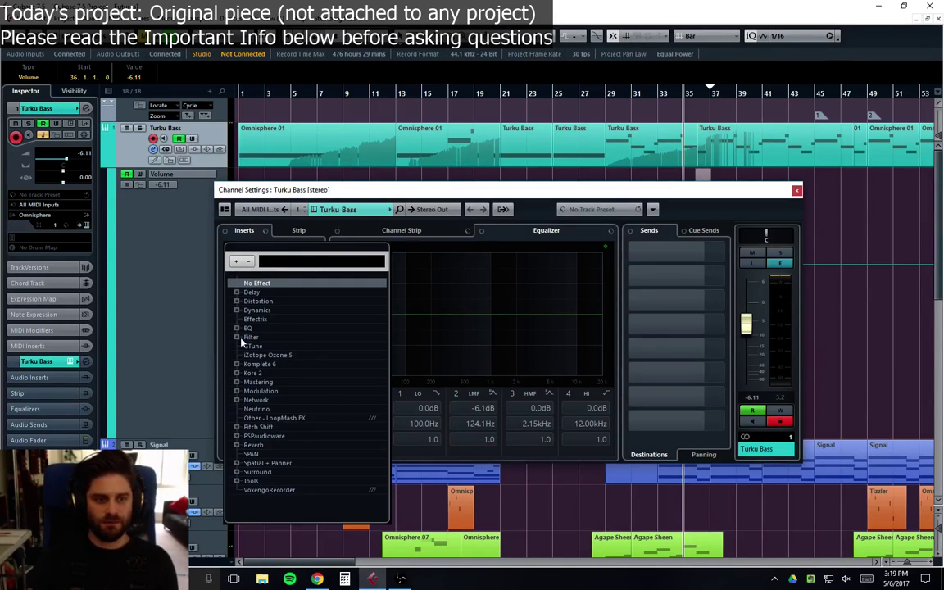
{"action": "left_click", "coordinate": [238, 310]}
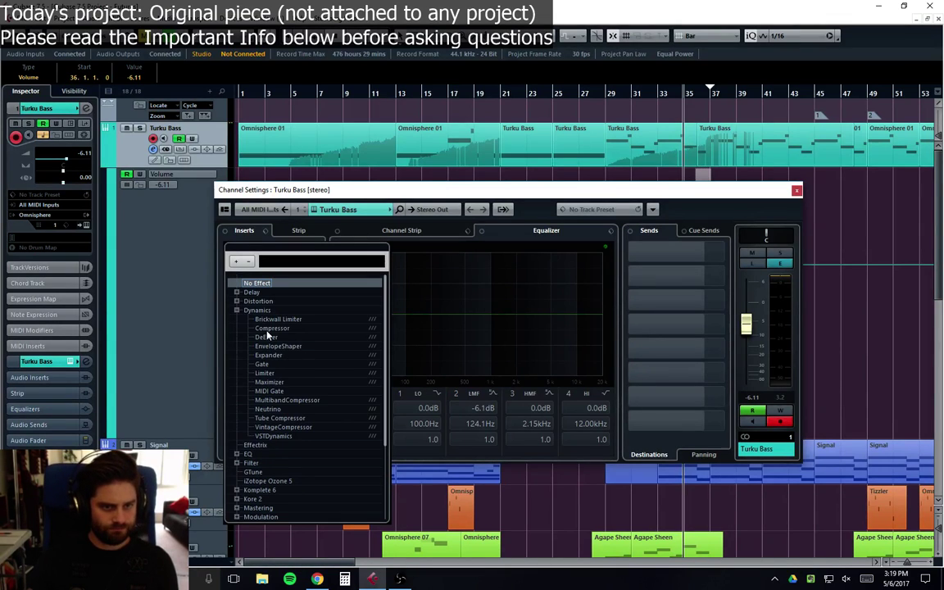
{"action": "left_click", "coordinate": [271, 329]}
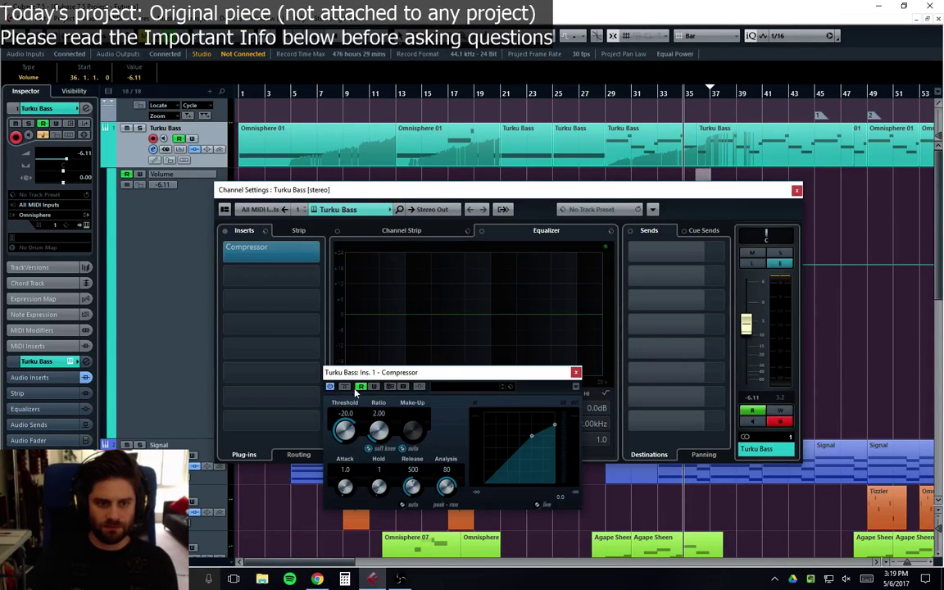
Step: Replace the Compressor insert on Turku Bass with the MultibandCompressor and place its window over the channel settings
{"action": "left_click", "coordinate": [316, 247]}
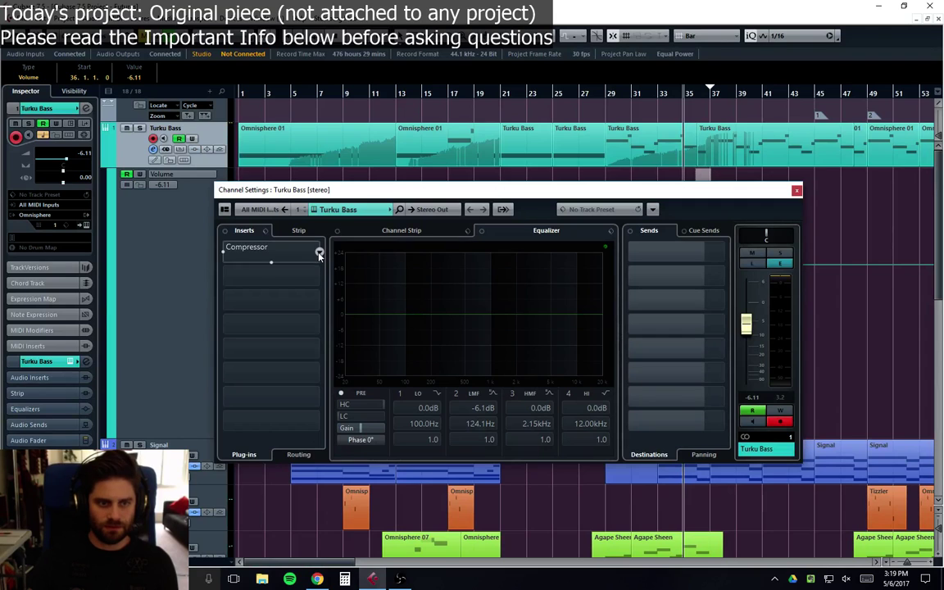
{"action": "left_click", "coordinate": [271, 247]}
{"action": "left_click", "coordinate": [288, 400]}
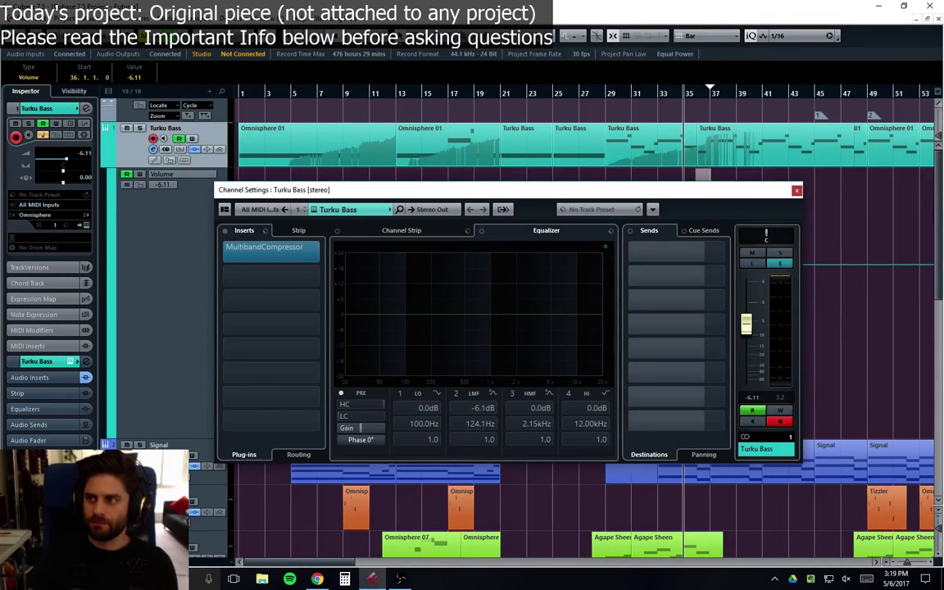
{"action": "left_click_drag", "start_coordinate": [525, 175], "coordinate": [472, 230]}
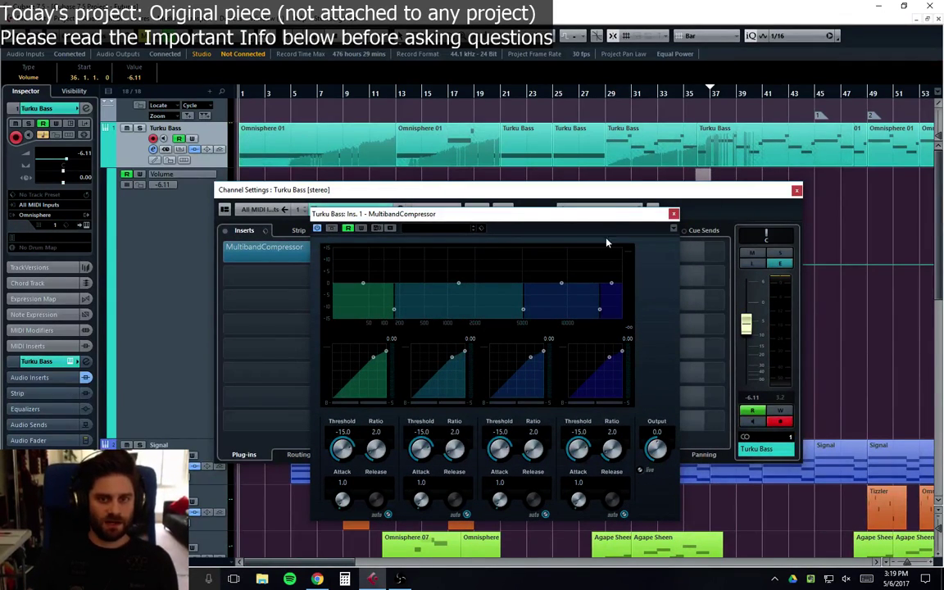
Step: Solo Turku Bass and play it from the start, toggling the MultibandCompressor bypass to compare the sound with and without it
{"action": "key", "text": "space"}
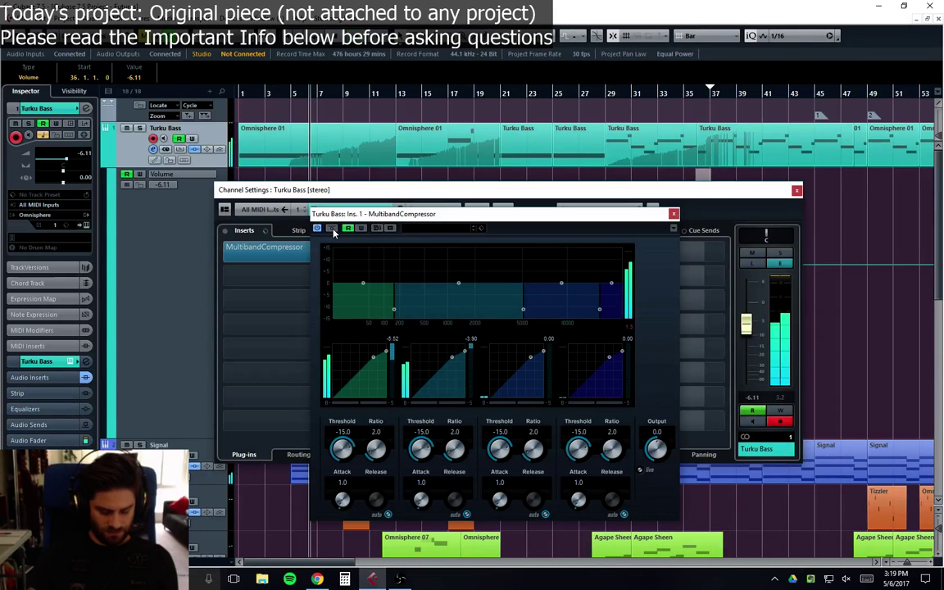
{"action": "key", "text": "s"}
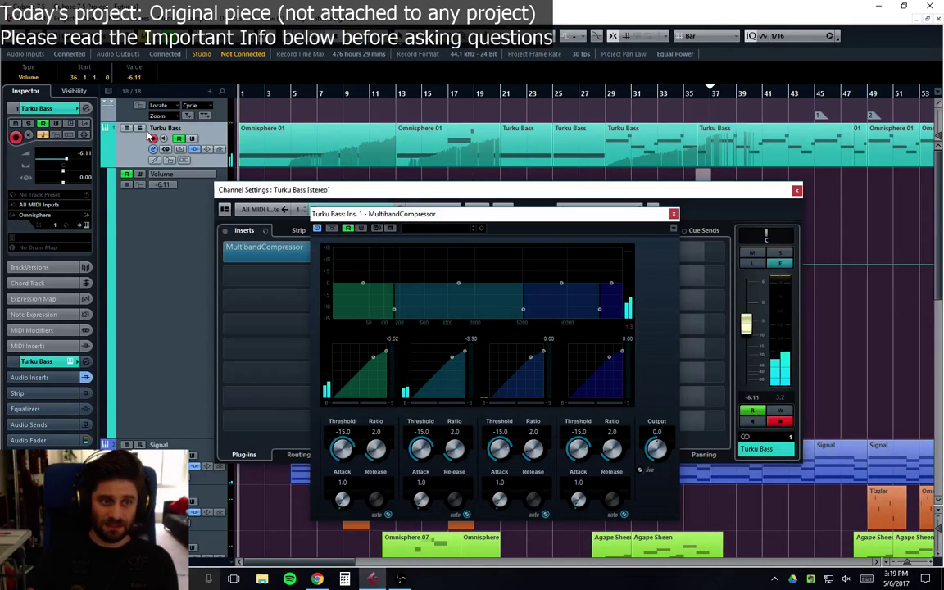
{"action": "key", "text": "space"}
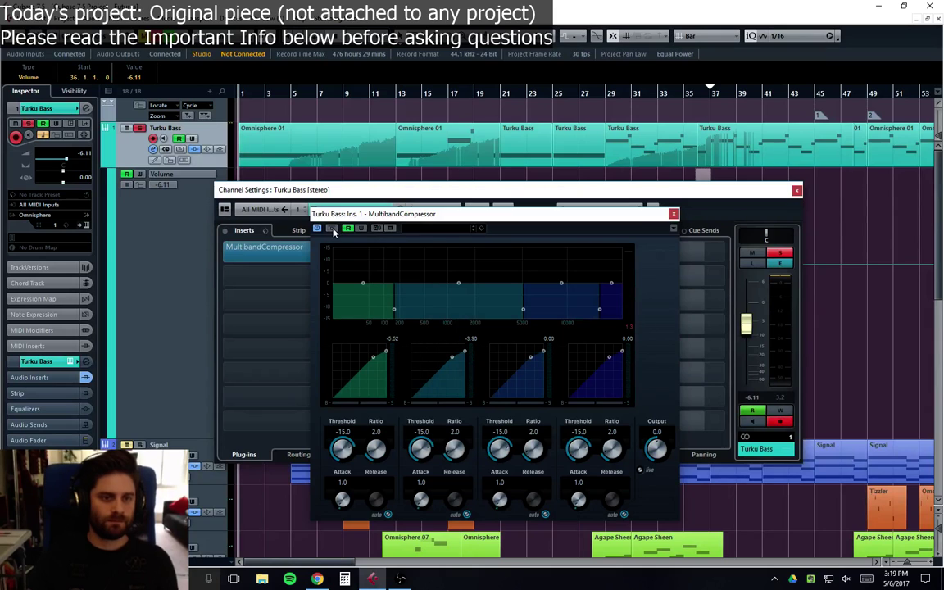
{"action": "key", "text": "space"}
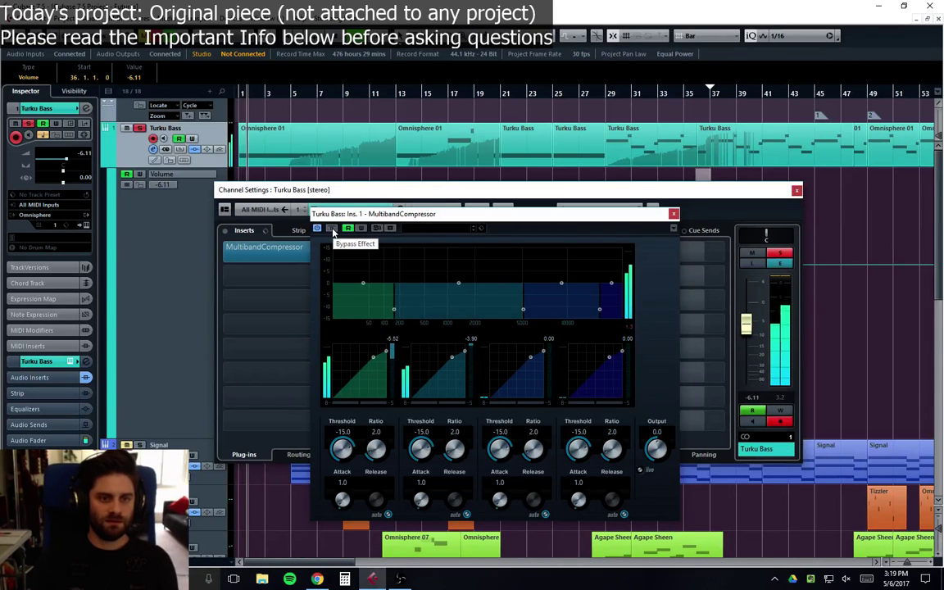
{"action": "left_click", "coordinate": [331, 230]}
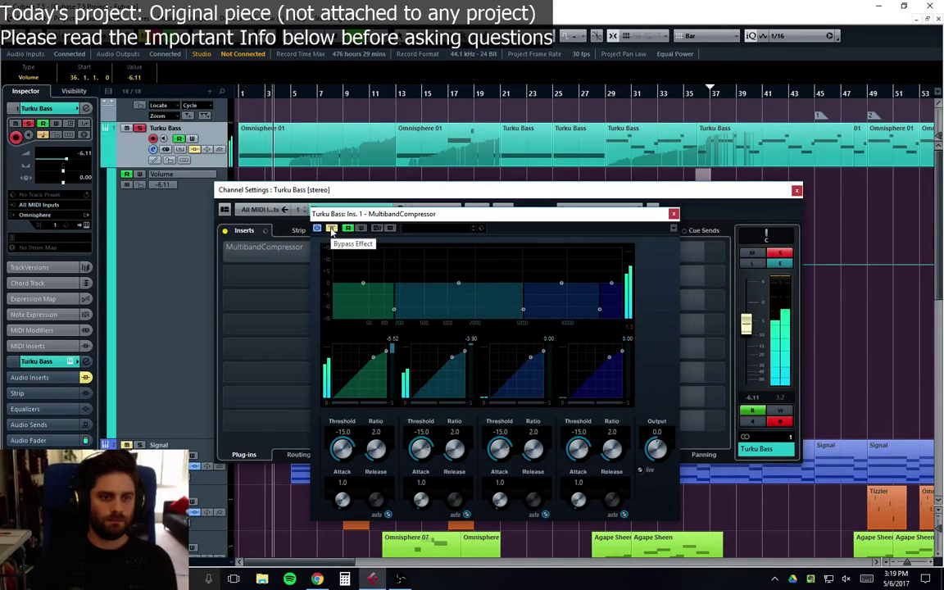
{"action": "left_click", "coordinate": [332, 230]}
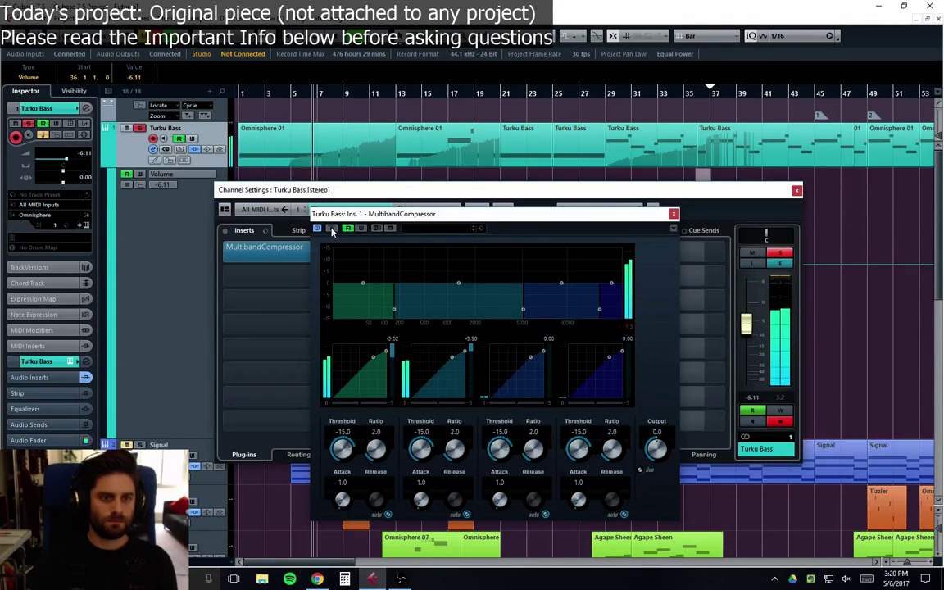
{"action": "left_click", "coordinate": [332, 230]}
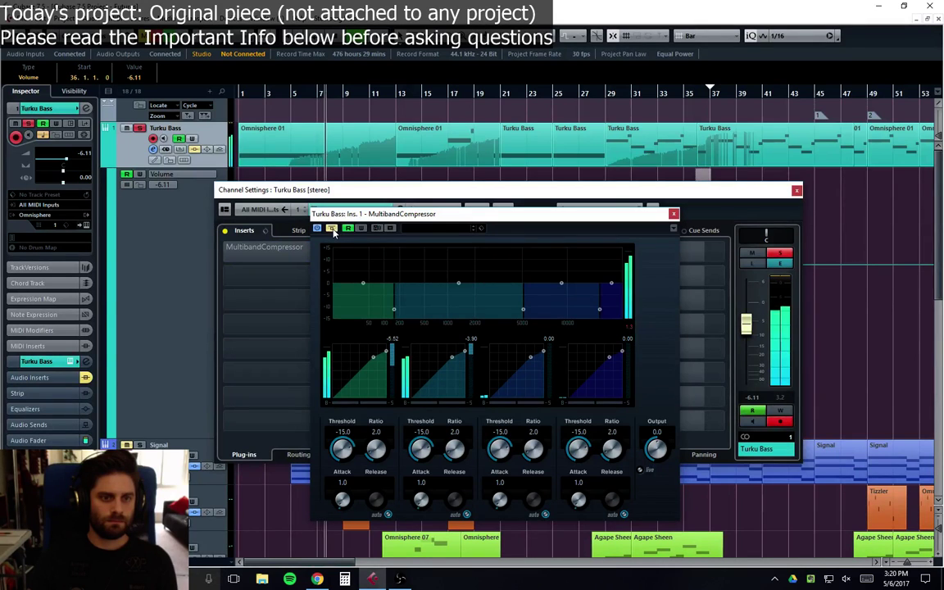
Step: Take the MultibandCompressor on Turku Bass out of bypass and compare the sound with the insert switched off and on, leaving it active
{"action": "left_click", "coordinate": [331, 231]}
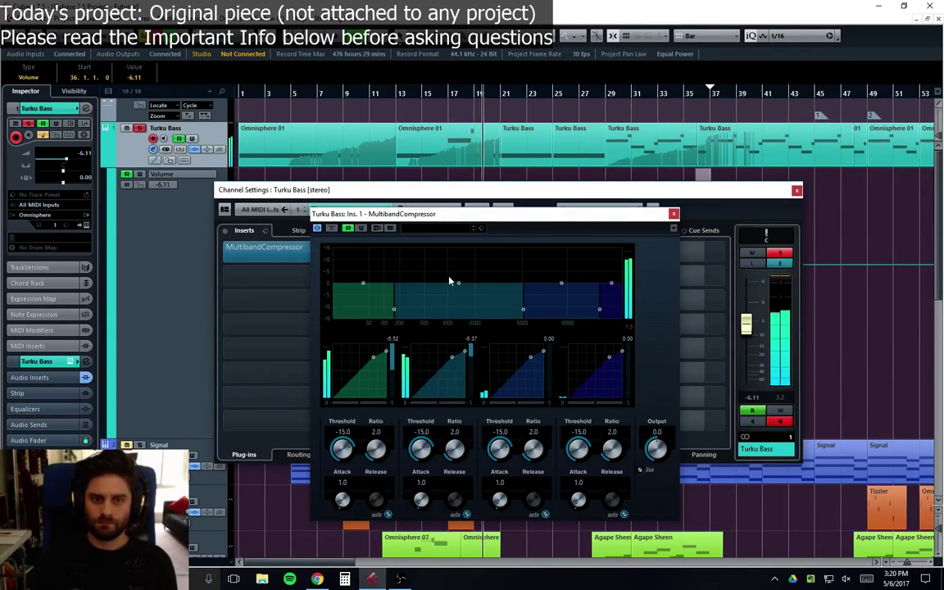
{"action": "left_click", "coordinate": [318, 229]}
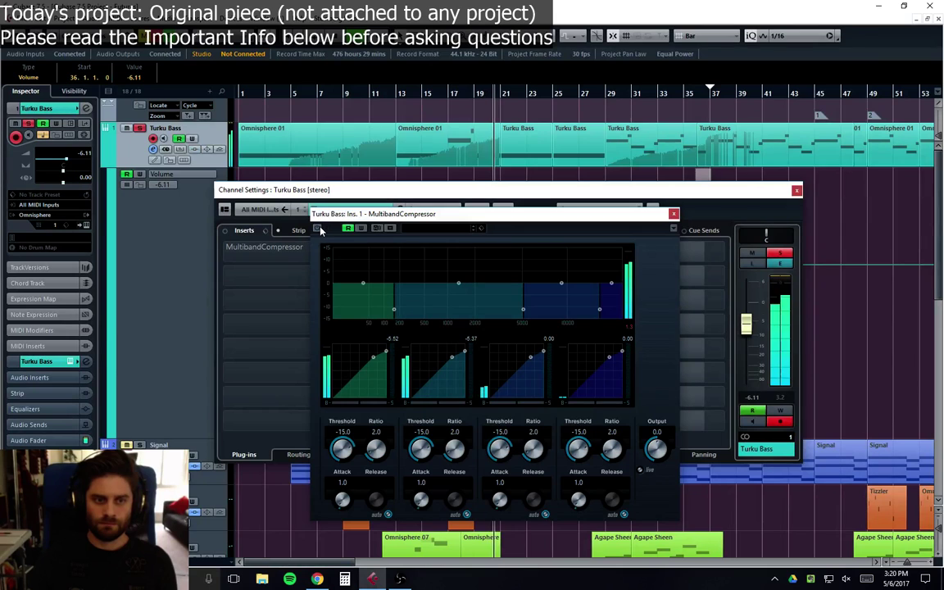
{"action": "left_click", "coordinate": [318, 229]}
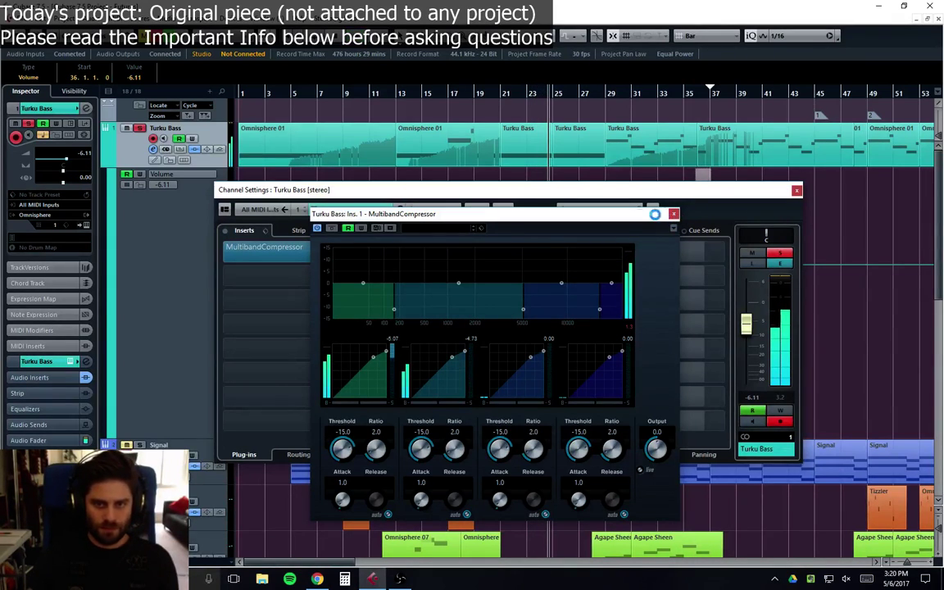
Step: Close the MultibandCompressor and Turku Bass channel settings, hide the track's volume automation lane, and unsolo Turku Bass
{"action": "left_click_drag", "start_coordinate": [655, 214], "coordinate": [677, 214]}
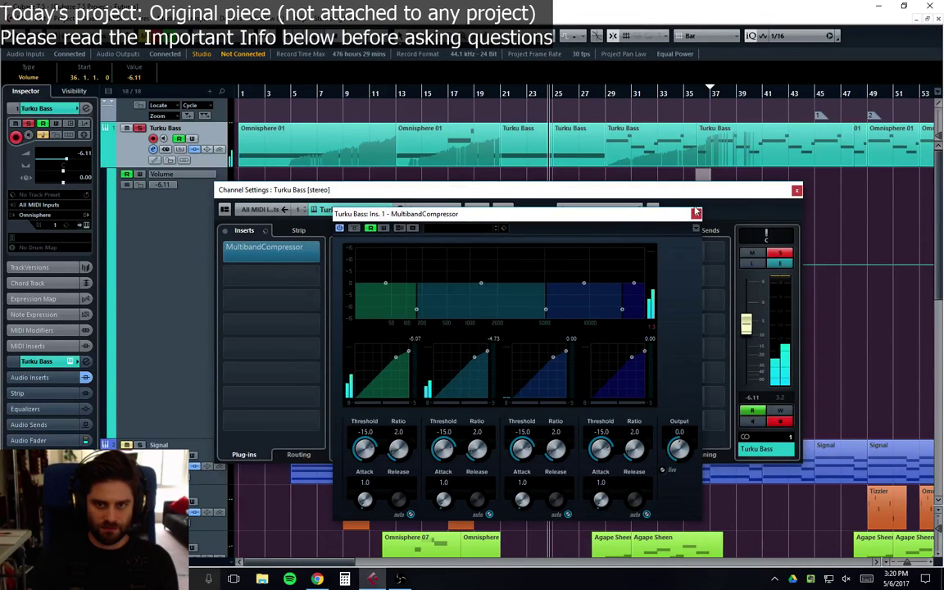
{"action": "left_click", "coordinate": [695, 213]}
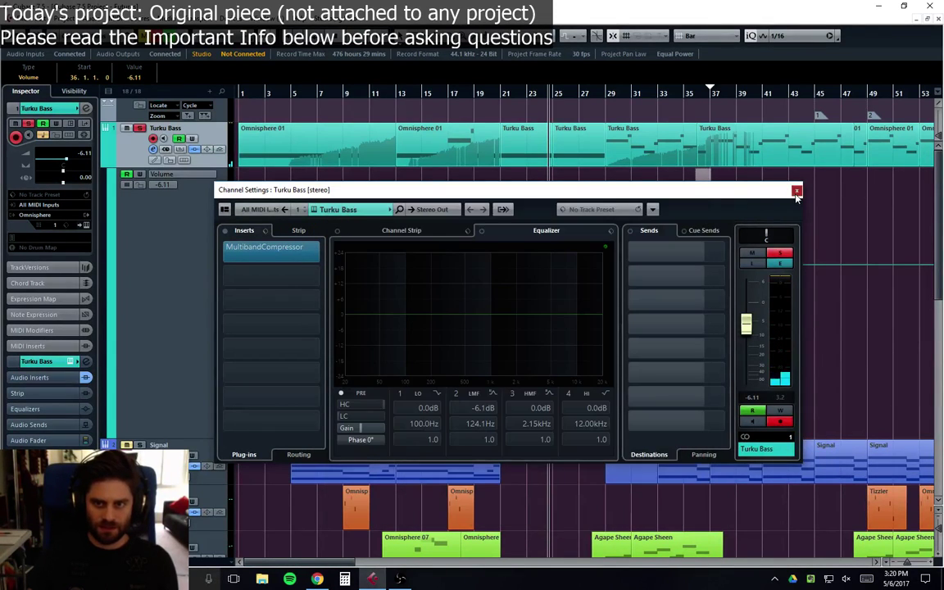
{"action": "left_click", "coordinate": [796, 192]}
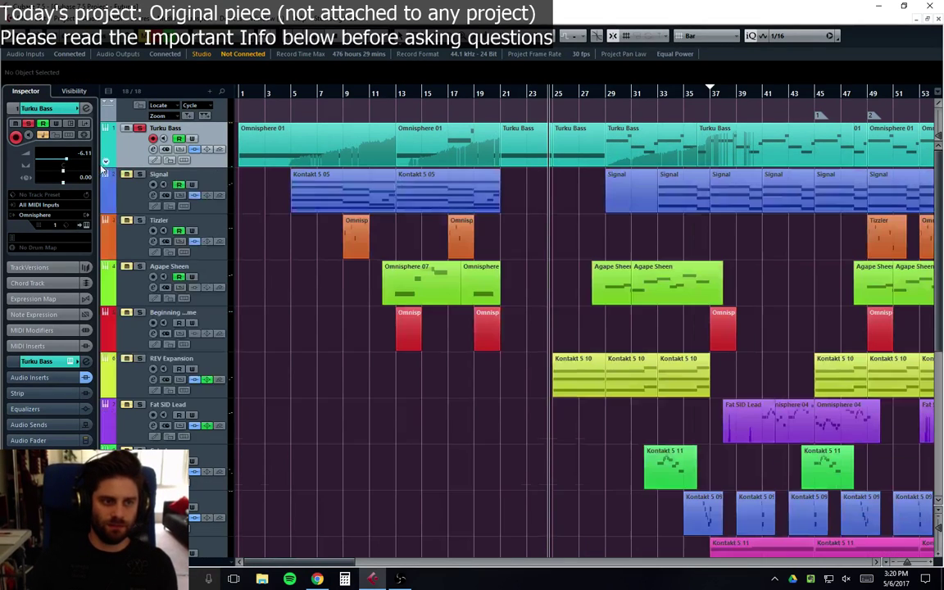
{"action": "left_click", "coordinate": [102, 158]}
{"action": "left_click", "coordinate": [139, 128]}
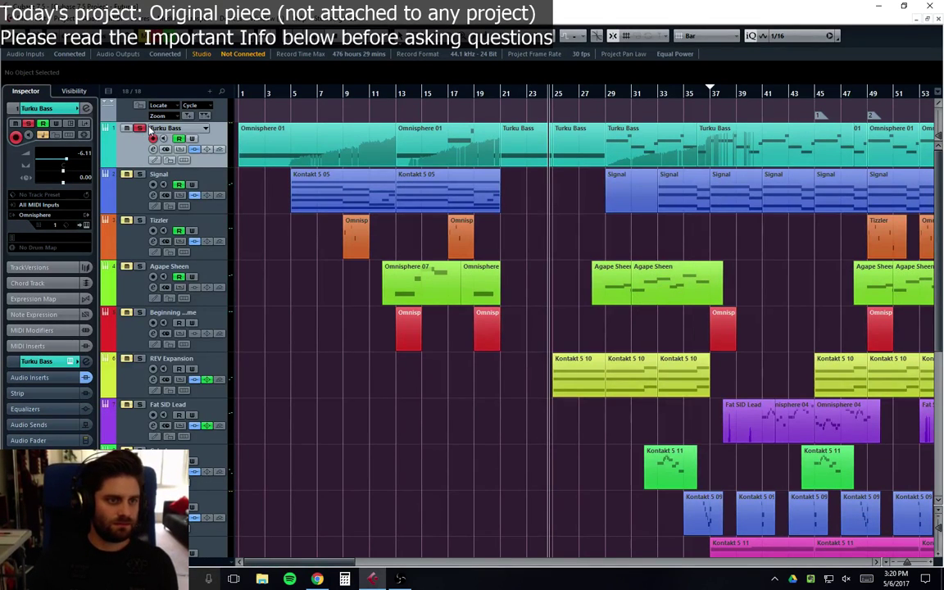
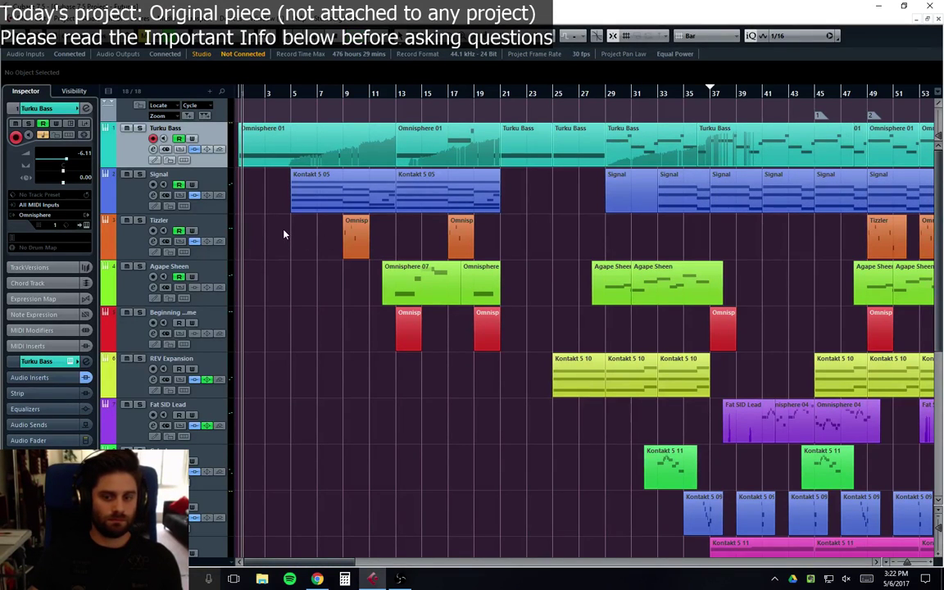
Step: Play the unsoloed arrangement from the start and look over all tracks from Turku Bass down to the Studio Drum Kit
{"action": "scroll", "coordinate": [273, 246], "scroll_direction": "down", "scroll_amount": 7}
{"action": "scroll", "coordinate": [273, 246], "scroll_direction": "up", "scroll_amount": 6}
{"action": "scroll", "coordinate": [273, 247], "scroll_direction": "down", "scroll_amount": 6}
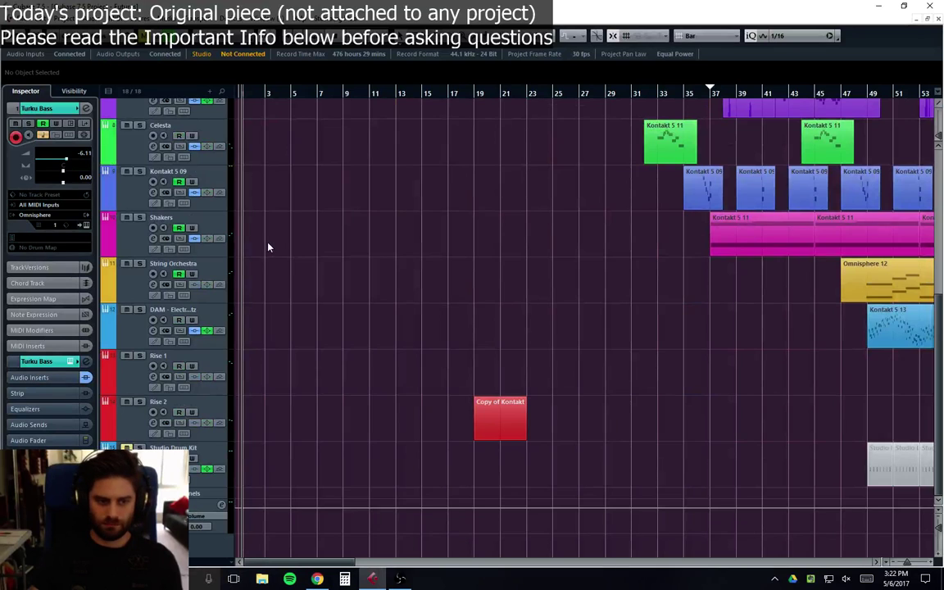
{"action": "scroll", "coordinate": [269, 247], "scroll_direction": "up", "scroll_amount": 6}
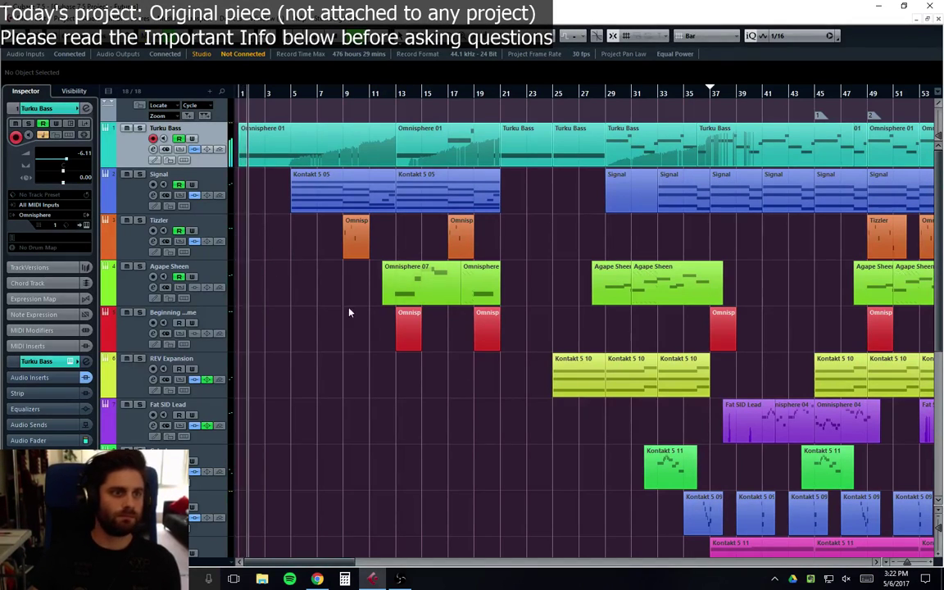
{"action": "scroll", "coordinate": [320, 316], "scroll_direction": "down", "scroll_amount": 5}
{"action": "scroll", "coordinate": [348, 318], "scroll_direction": "up", "scroll_amount": 5}
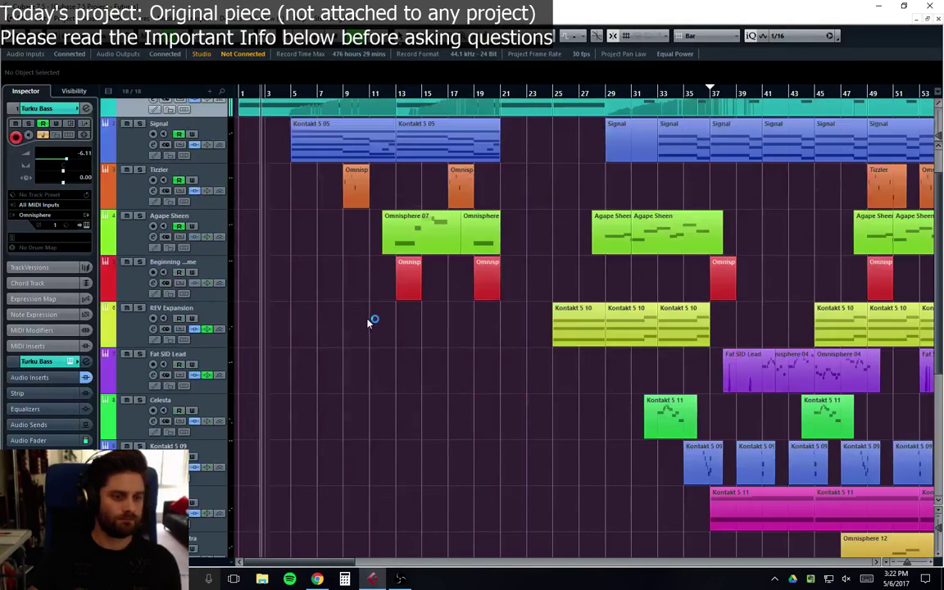
{"action": "scroll", "coordinate": [366, 317], "scroll_direction": "down", "scroll_amount": 5}
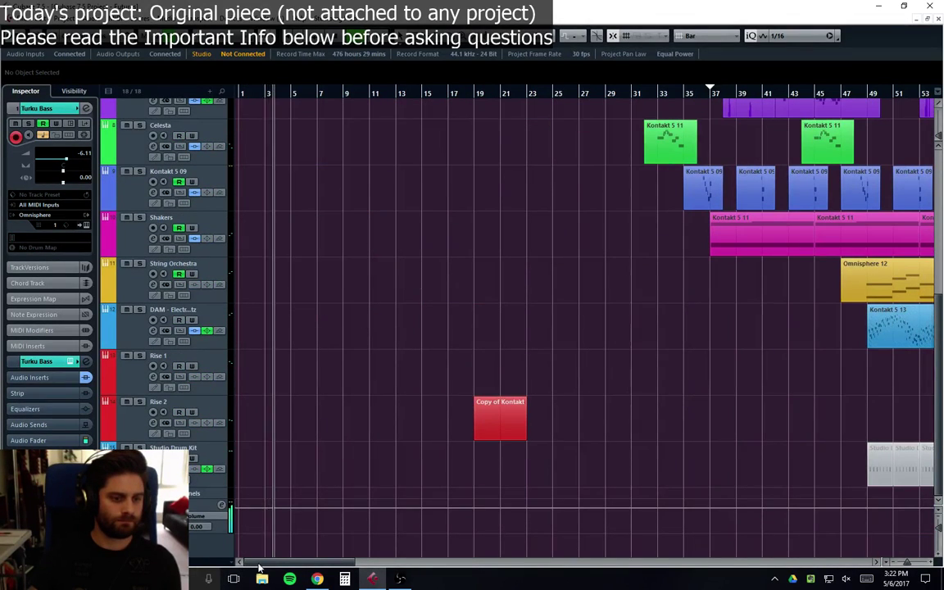
{"action": "scroll", "coordinate": [237, 564], "scroll_direction": "right", "scroll_amount": 5}
{"action": "scroll", "coordinate": [237, 565], "scroll_direction": "left", "scroll_amount": 5}
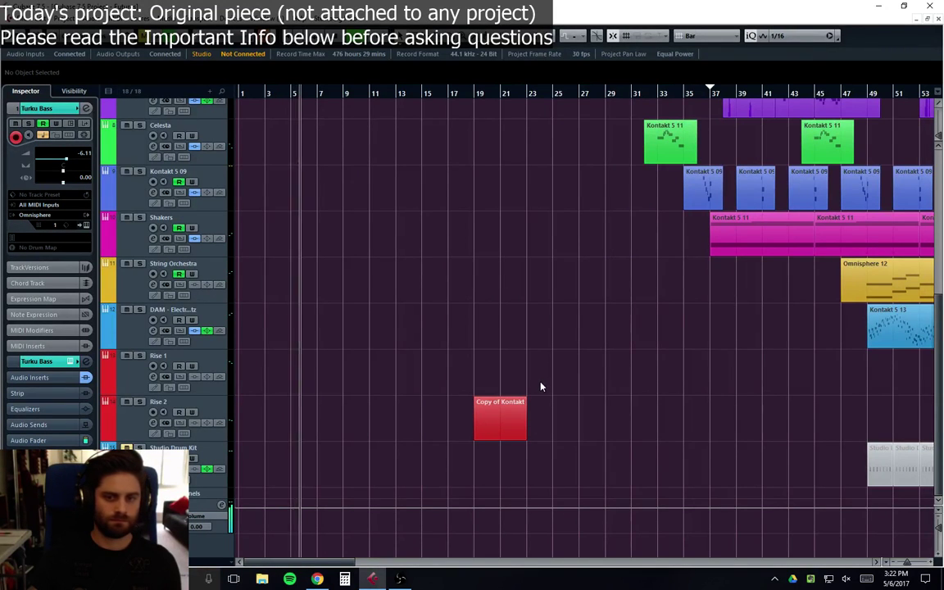
{"action": "scroll", "coordinate": [540, 385], "scroll_direction": "up", "scroll_amount": 5}
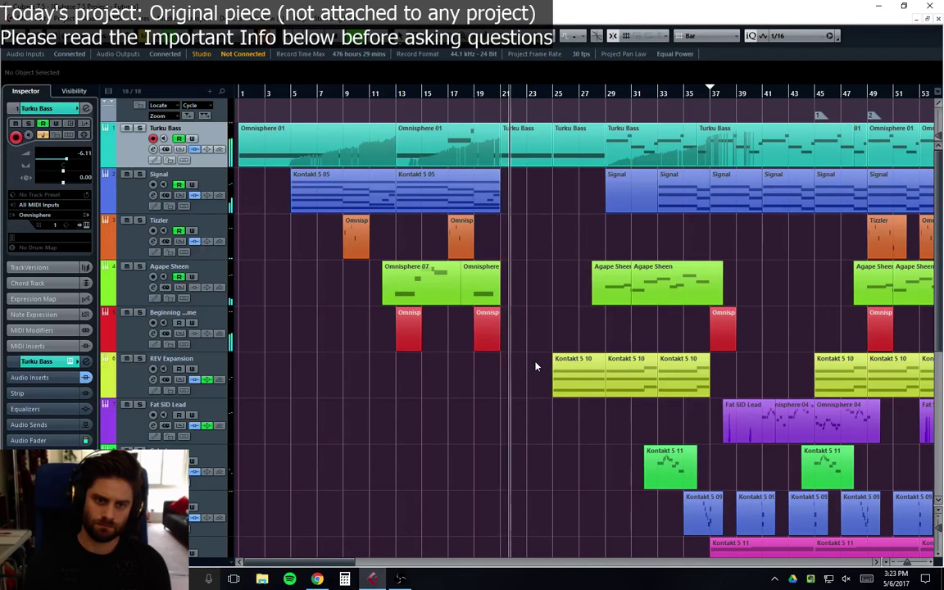
Step: Lower the Rise 2 channel volume to -17.5 dB, close its channel settings, and replay the passage leading into its clip
{"action": "scroll", "coordinate": [484, 385], "scroll_direction": "down", "scroll_amount": 4}
{"action": "scroll", "coordinate": [487, 442], "scroll_direction": "down", "scroll_amount": 2}
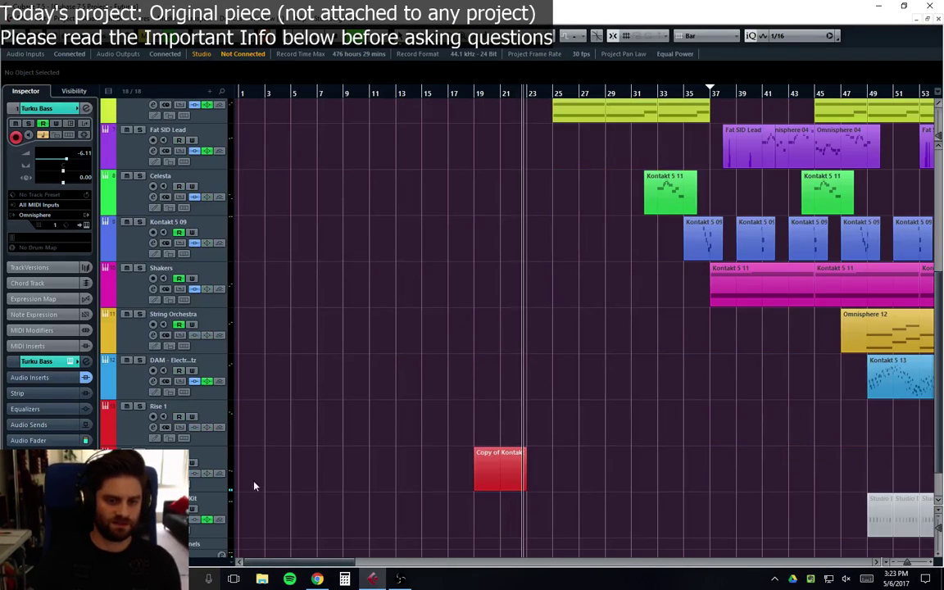
{"action": "left_click", "coordinate": [443, 492]}
{"action": "key", "text": "e"}
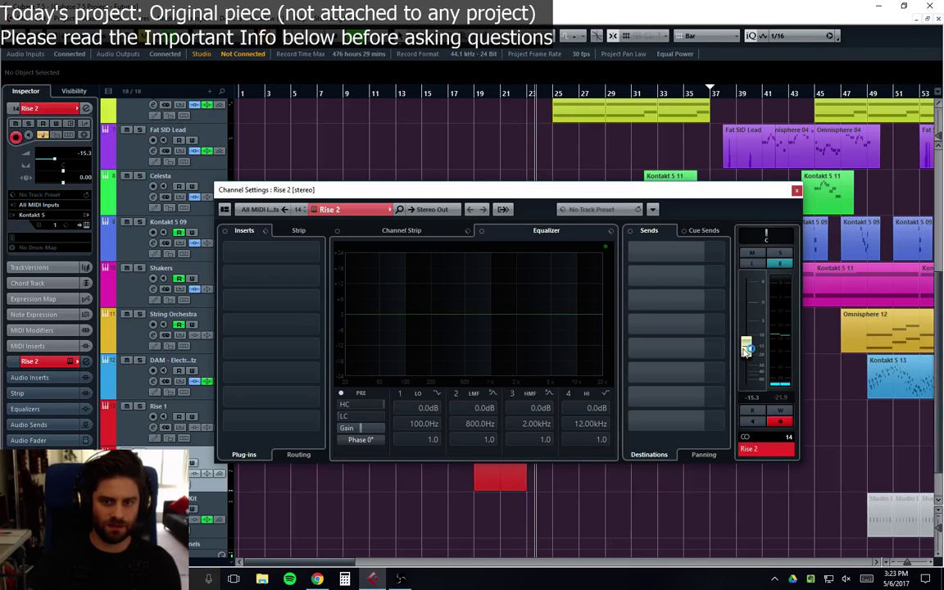
{"action": "scroll", "coordinate": [765, 356], "scroll_direction": "down", "scroll_amount": 2}
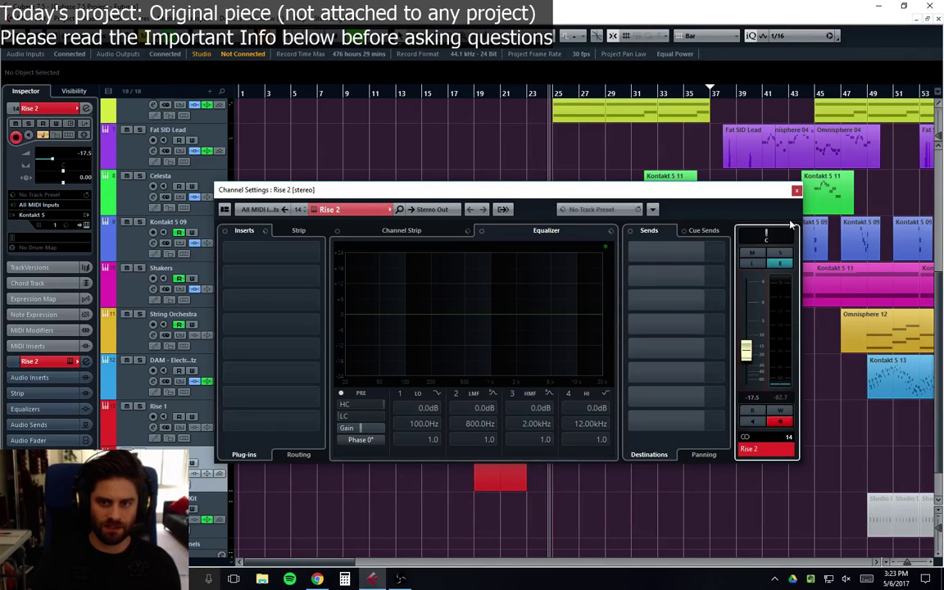
{"action": "left_click", "coordinate": [796, 190]}
{"action": "left_click", "coordinate": [458, 94]}
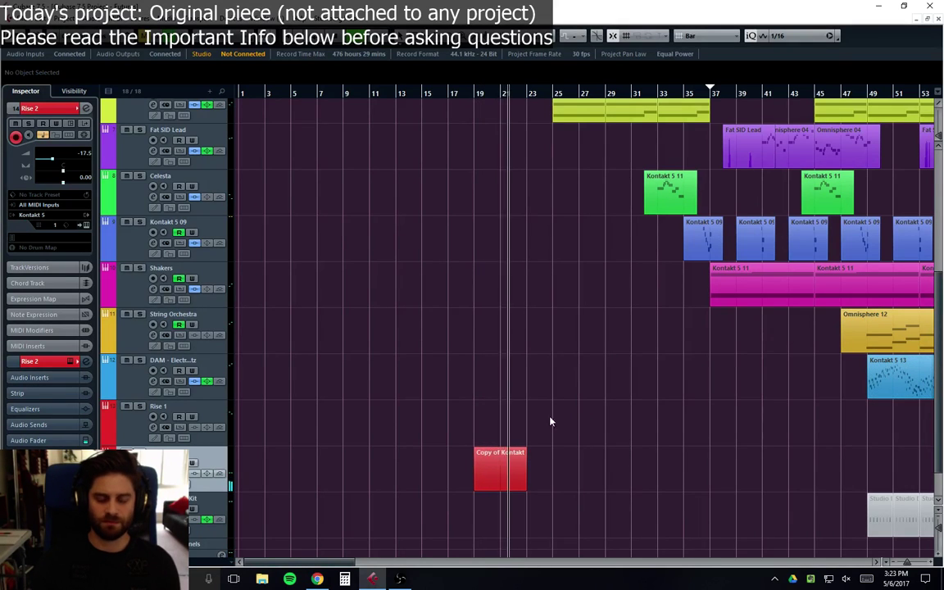
Step: Replay the opening section and lower the Beginning of Time channel volume to -2.75 dB, closing its channel settings when done
{"action": "scroll", "coordinate": [541, 416], "scroll_direction": "up", "scroll_amount": 5}
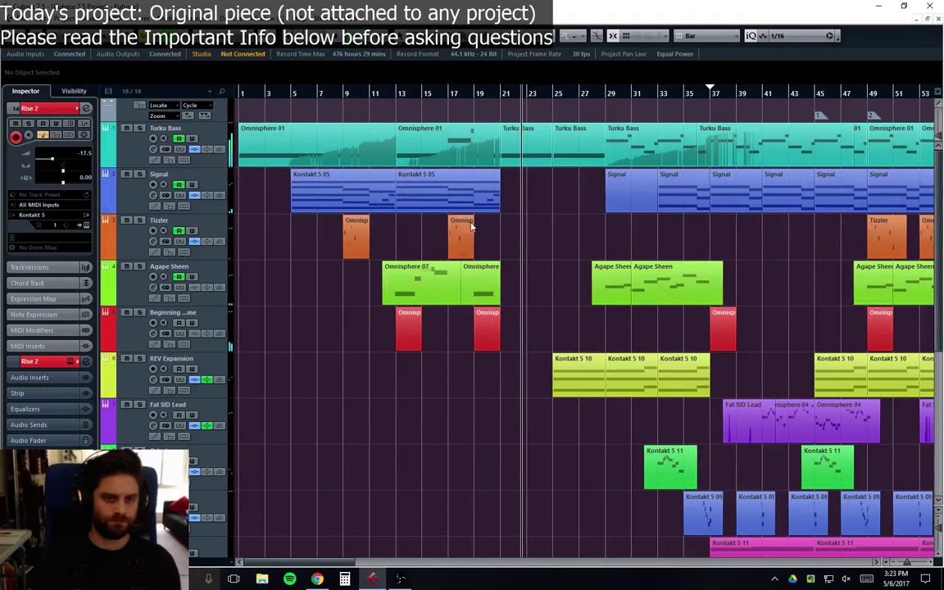
{"action": "left_click", "coordinate": [242, 93]}
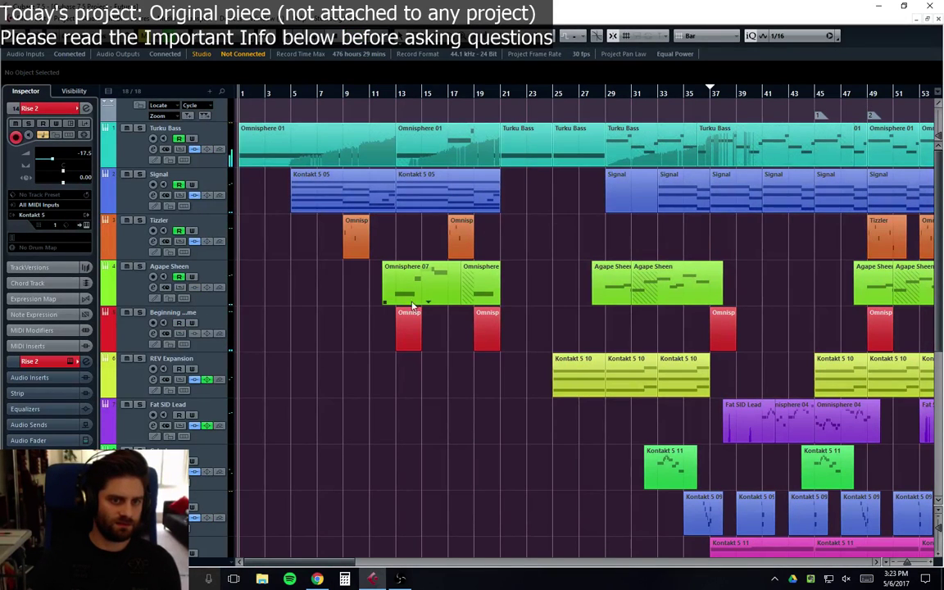
{"action": "left_click", "coordinate": [409, 327]}
{"action": "left_click", "coordinate": [168, 316]}
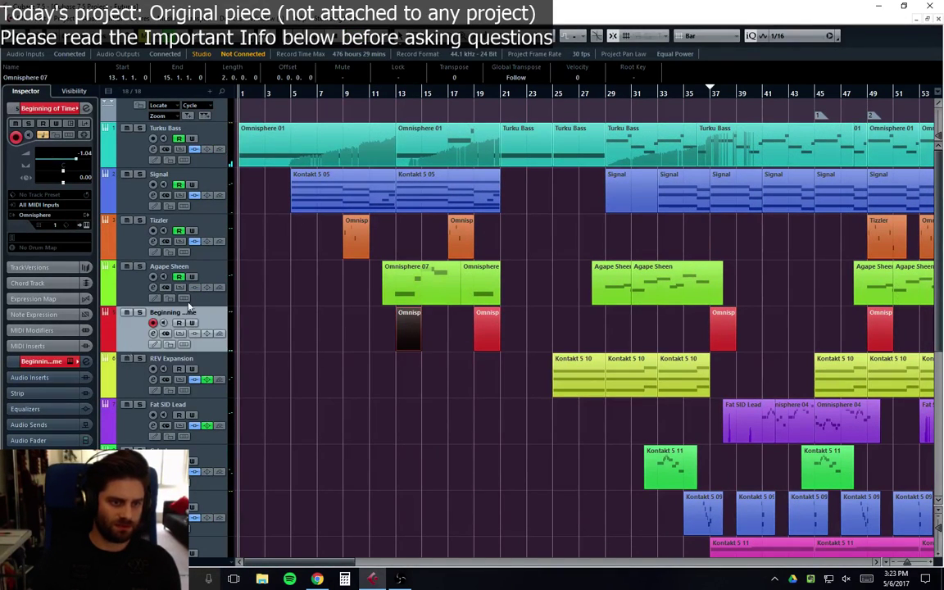
{"action": "left_click", "coordinate": [550, 307]}
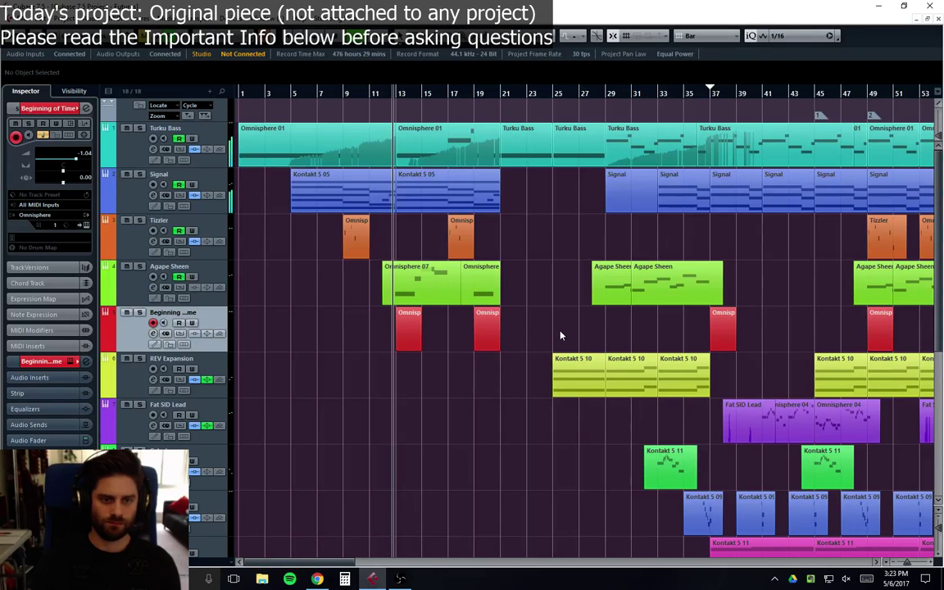
{"action": "key", "text": "e"}
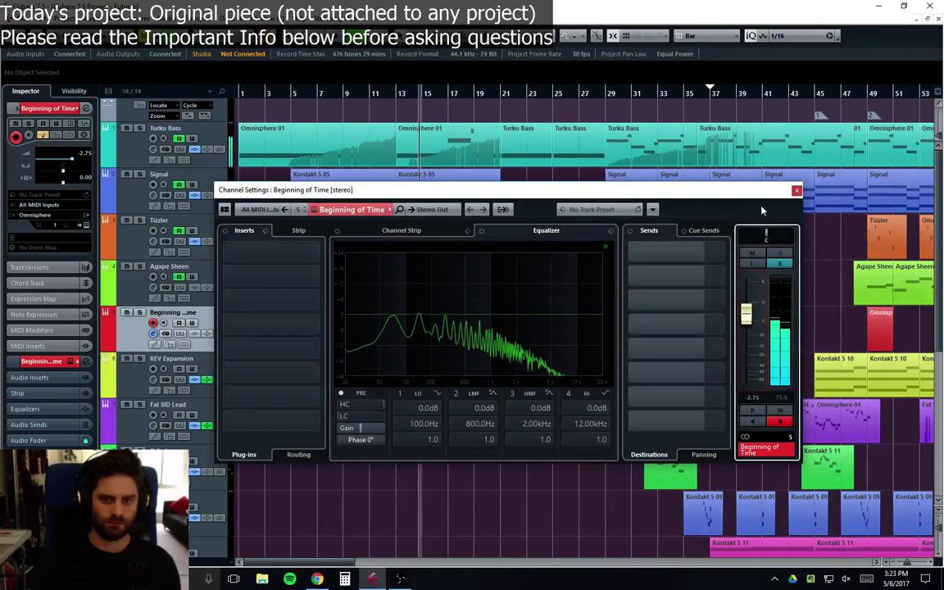
{"action": "key", "text": "e"}
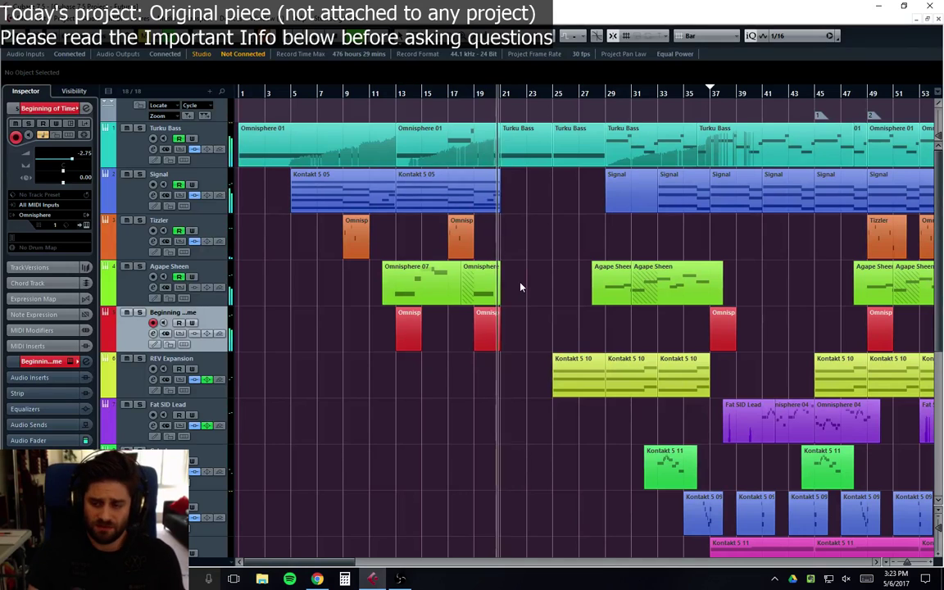
Step: Reposition the playhead between about bars 5 and 11 to review the opening section, leaving it at about bar 11
{"action": "left_click", "coordinate": [342, 95]}
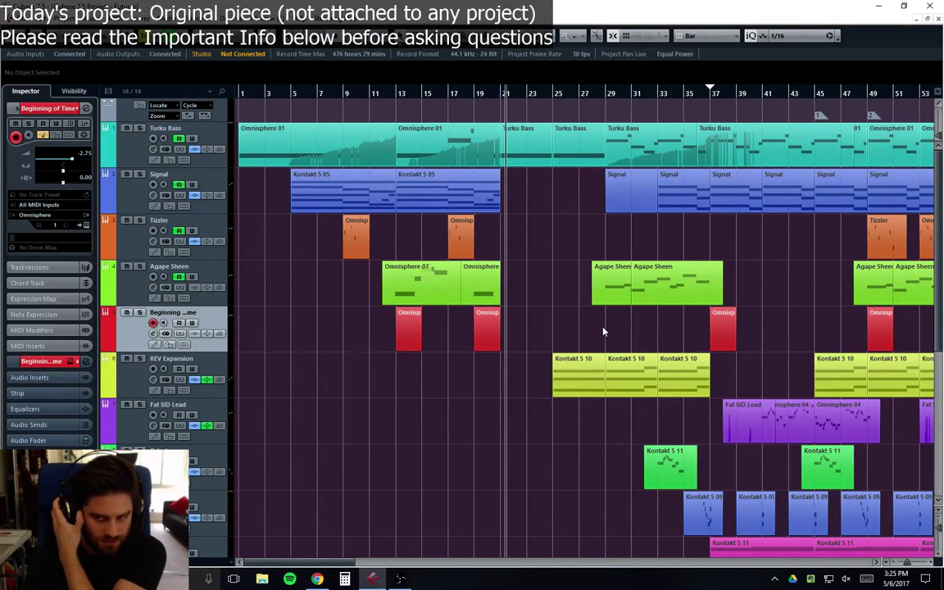
{"action": "left_click", "coordinate": [370, 92]}
{"action": "left_click", "coordinate": [342, 96]}
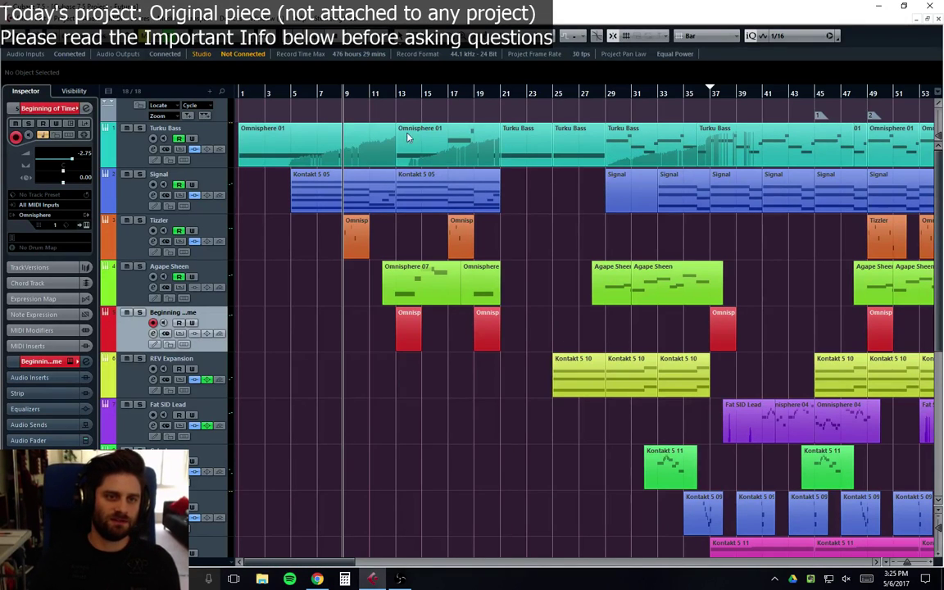
{"action": "left_click", "coordinate": [321, 97]}
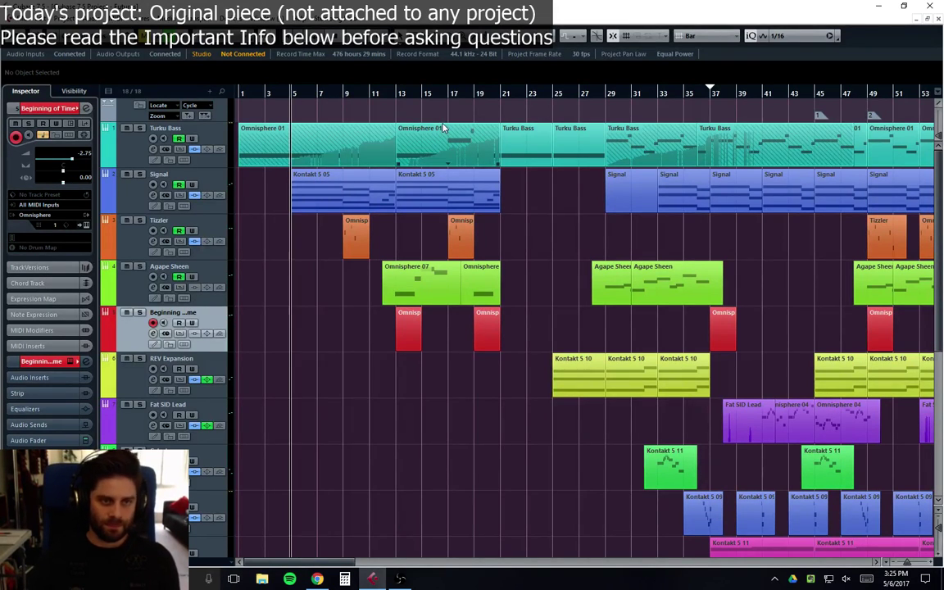
{"action": "left_click", "coordinate": [382, 93]}
{"action": "left_click", "coordinate": [370, 93]}
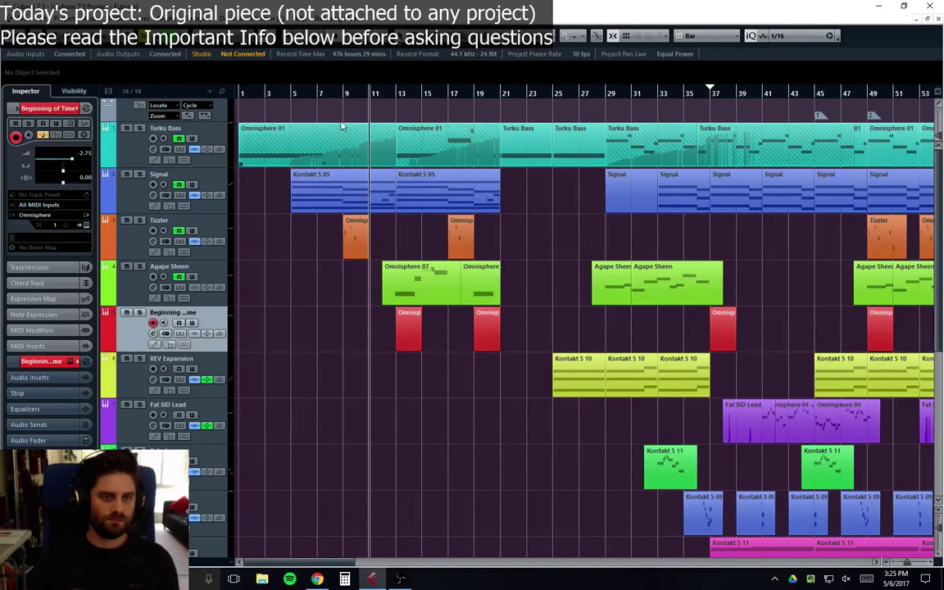
Step: Play the piece from the start and check the level and spectrum in the Stereo Out channel settings before closing them
{"action": "key", "text": "Home"}
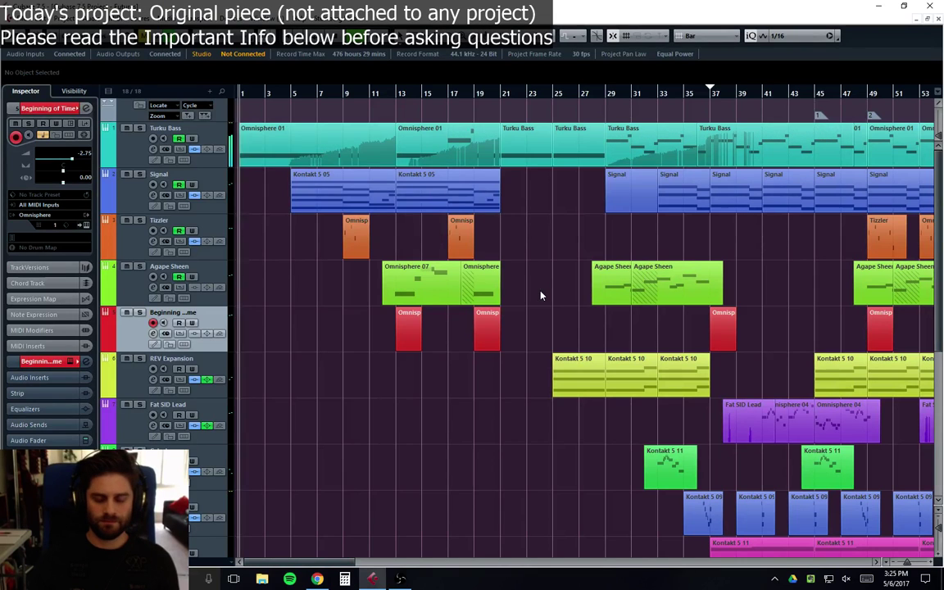
{"action": "key", "text": "space"}
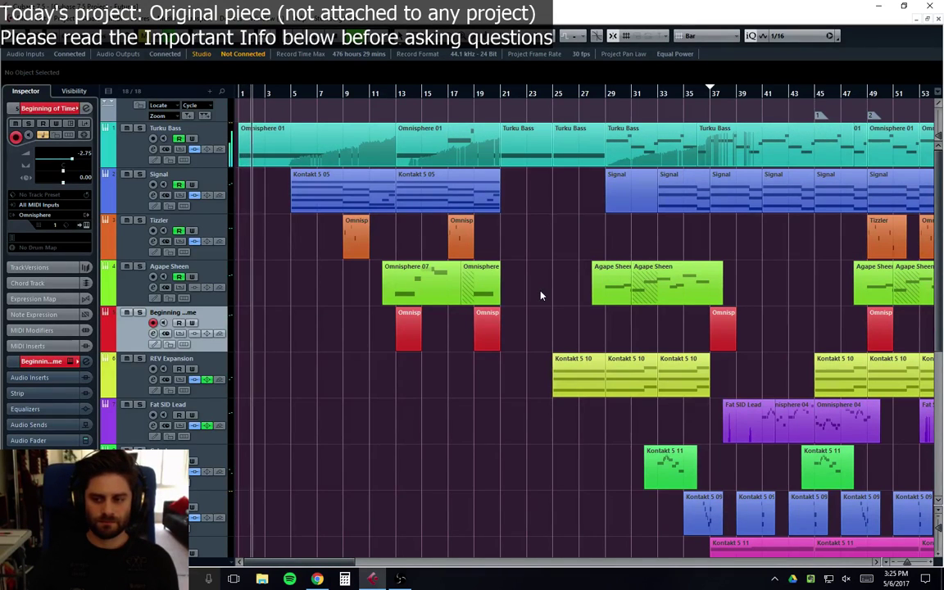
{"action": "scroll", "coordinate": [475, 351], "scroll_direction": "down", "scroll_amount": 5}
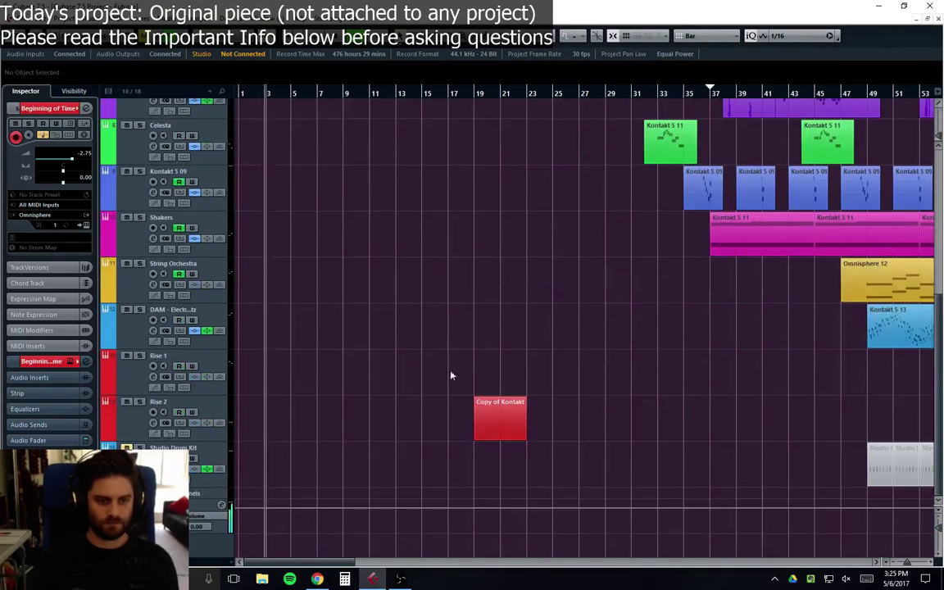
{"action": "left_click", "coordinate": [221, 504]}
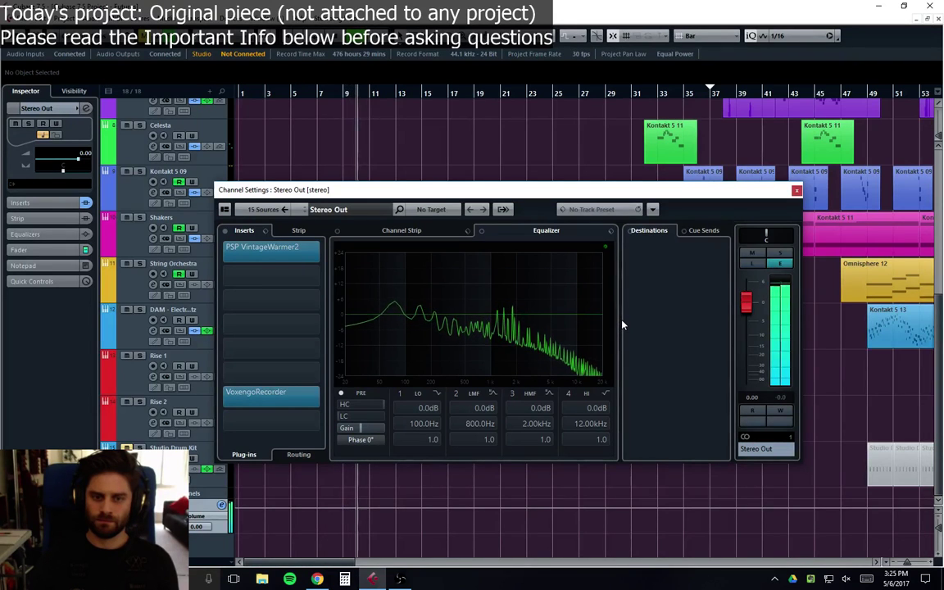
{"action": "left_click", "coordinate": [794, 193]}
{"action": "scroll", "coordinate": [371, 312], "scroll_direction": "up", "scroll_amount": 5}
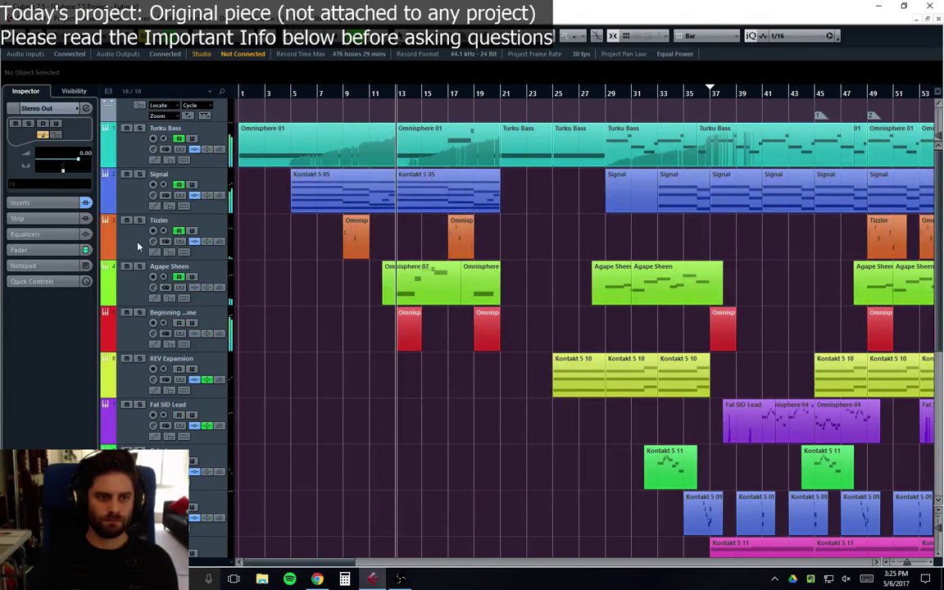
Step: Show the volume automation lane of the Tizzler track and replay from about bar 6, just before its first clip
{"action": "left_click", "coordinate": [123, 219]}
{"action": "key", "text": "a"}
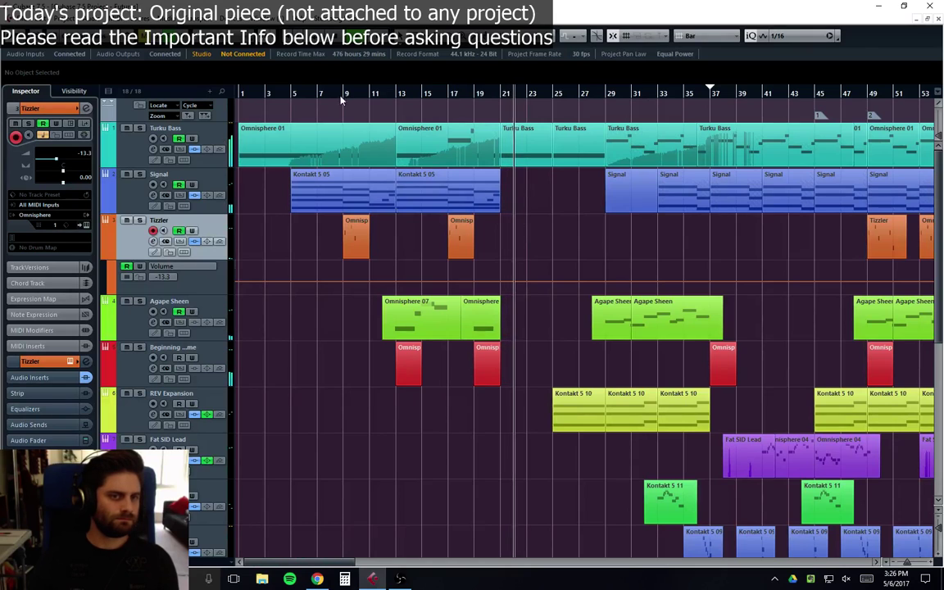
{"action": "left_click", "coordinate": [304, 92]}
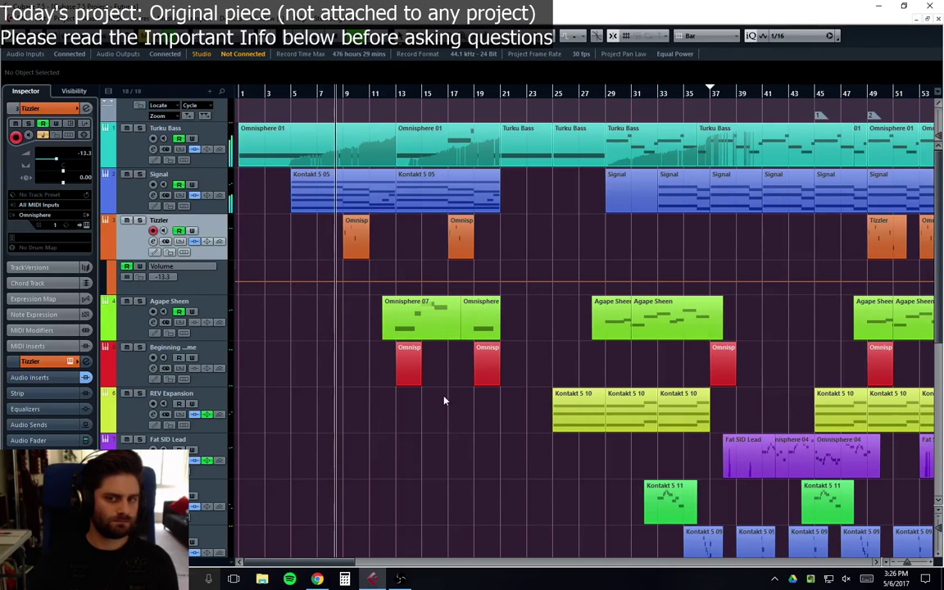
Step: Enlarge the Tizzler volume automation lane and add automation points at about bars 25 and 23, after its second clip
{"action": "mouse_move", "coordinate": [327, 559]}
{"action": "left_mouse_down"}
{"action": "mouse_move", "coordinate": [342, 565]}
{"action": "mouse_move", "coordinate": [311, 562]}
{"action": "left_mouse_up"}
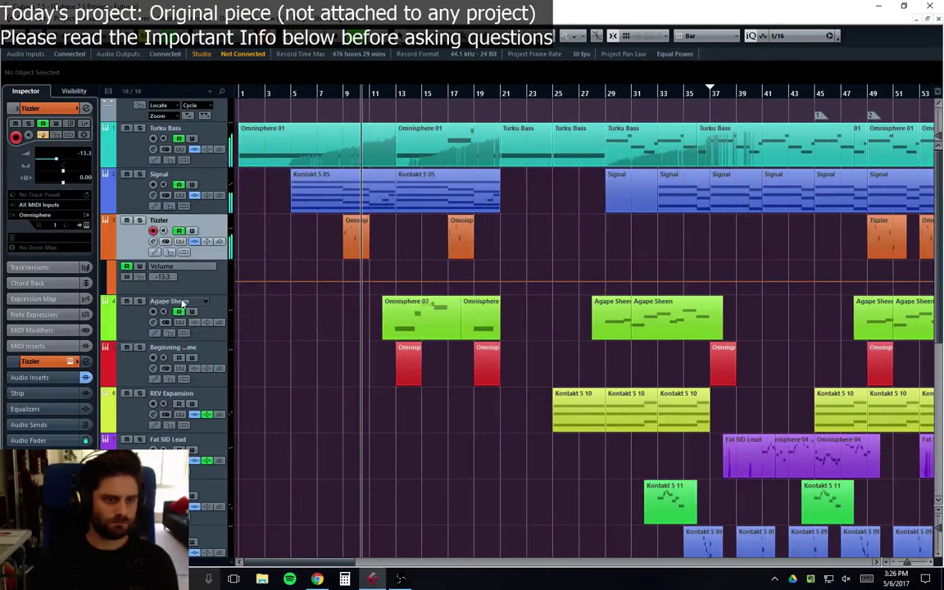
{"action": "left_click_drag", "start_coordinate": [180, 294], "coordinate": [180, 361]}
{"action": "left_click_drag", "start_coordinate": [328, 562], "coordinate": [343, 564]}
{"action": "left_click", "coordinate": [443, 326]}
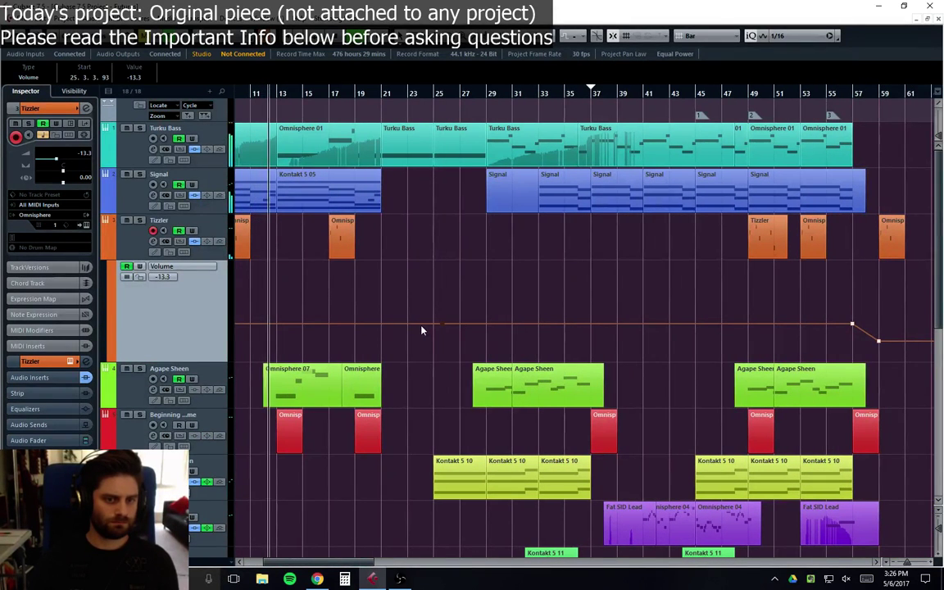
{"action": "left_click_drag", "start_coordinate": [278, 562], "coordinate": [268, 562]}
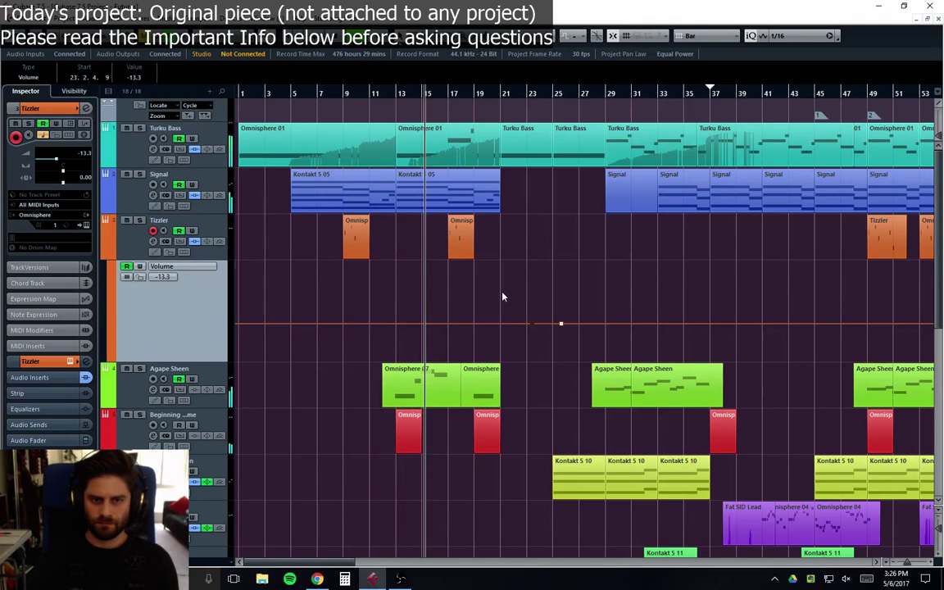
{"action": "left_click", "coordinate": [461, 237]}
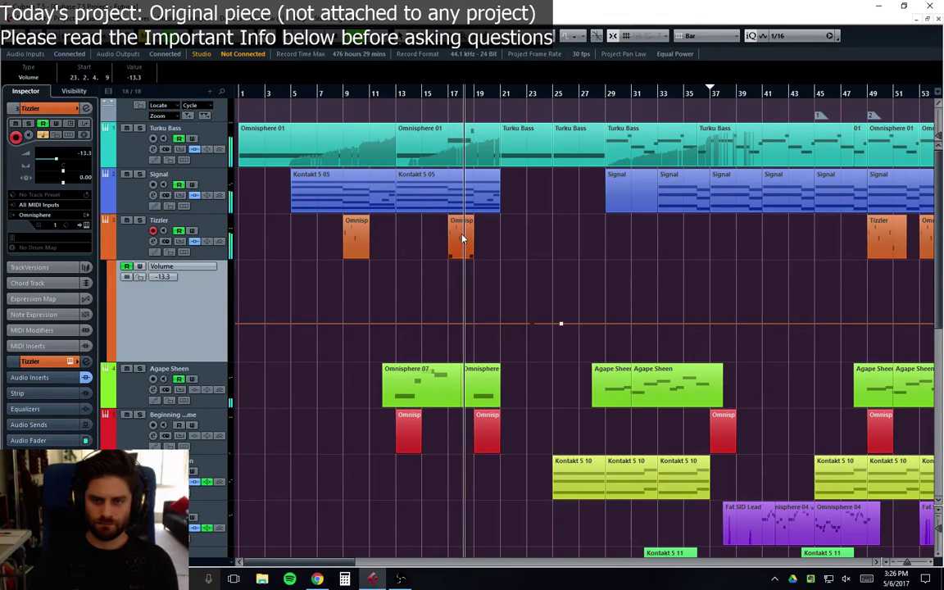
{"action": "left_click", "coordinate": [531, 325]}
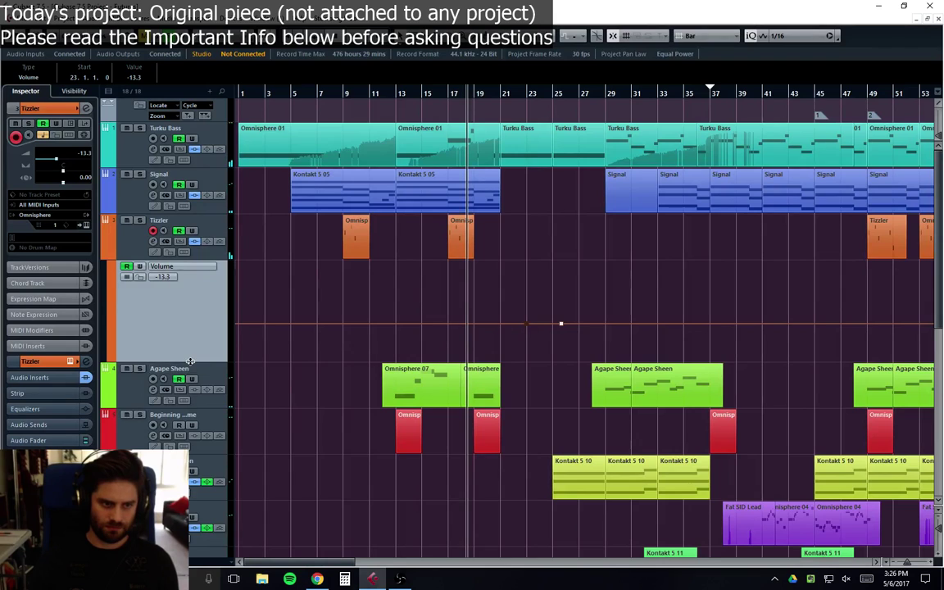
Step: Lower the Tizzler volume up to bar 23 to -17.8 dB, replaying from about bars 5 and 7 to check it
{"action": "left_click_drag", "start_coordinate": [189, 360], "coordinate": [268, 432]}
{"action": "left_click_drag", "start_coordinate": [523, 367], "coordinate": [527, 379]}
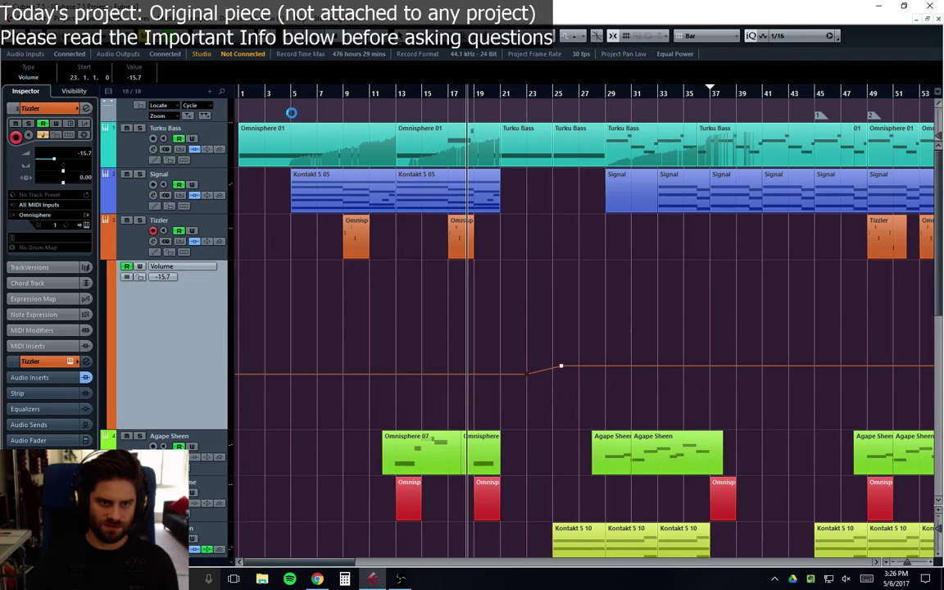
{"action": "left_click", "coordinate": [293, 93]}
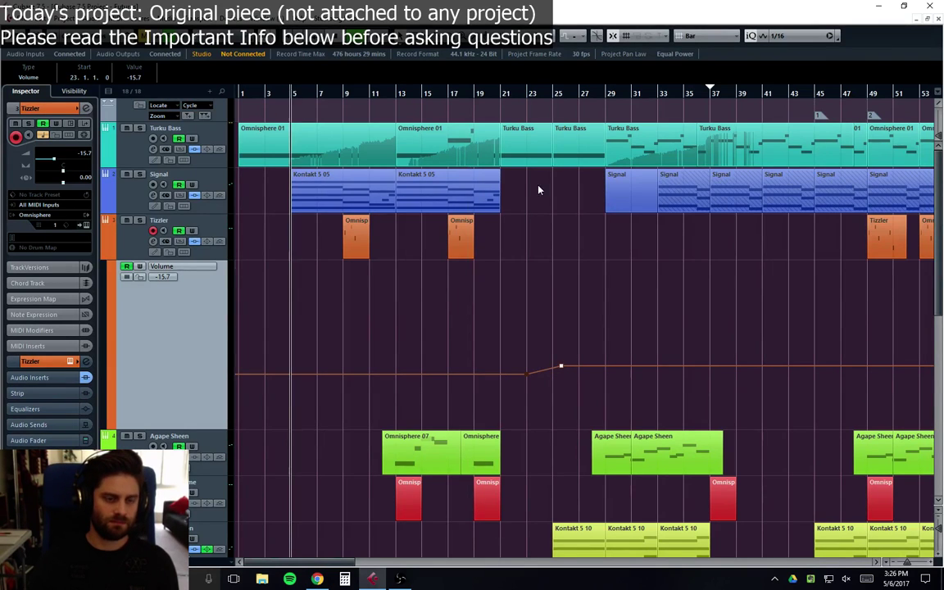
{"action": "key", "text": "space"}
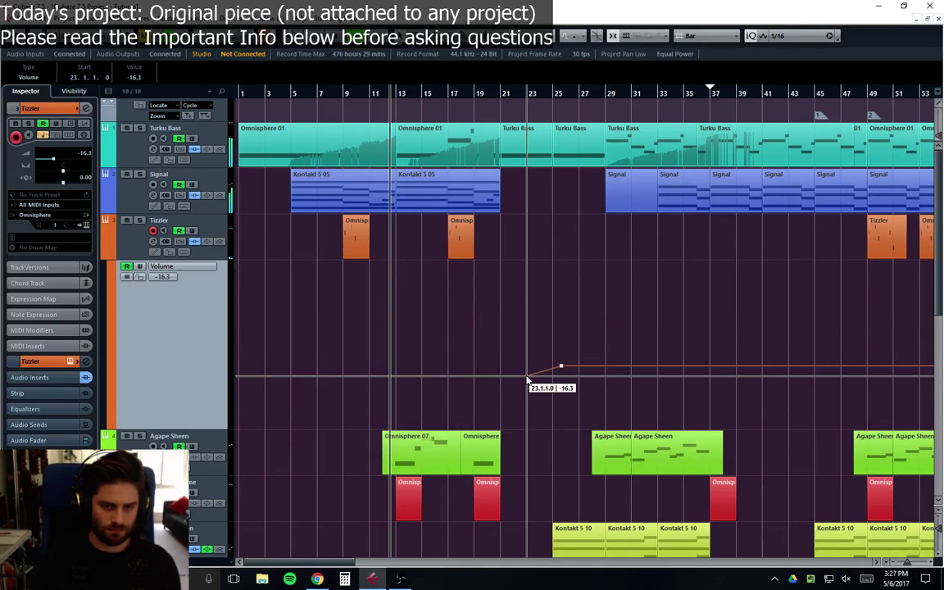
{"action": "left_click_drag", "start_coordinate": [527, 380], "coordinate": [527, 382]}
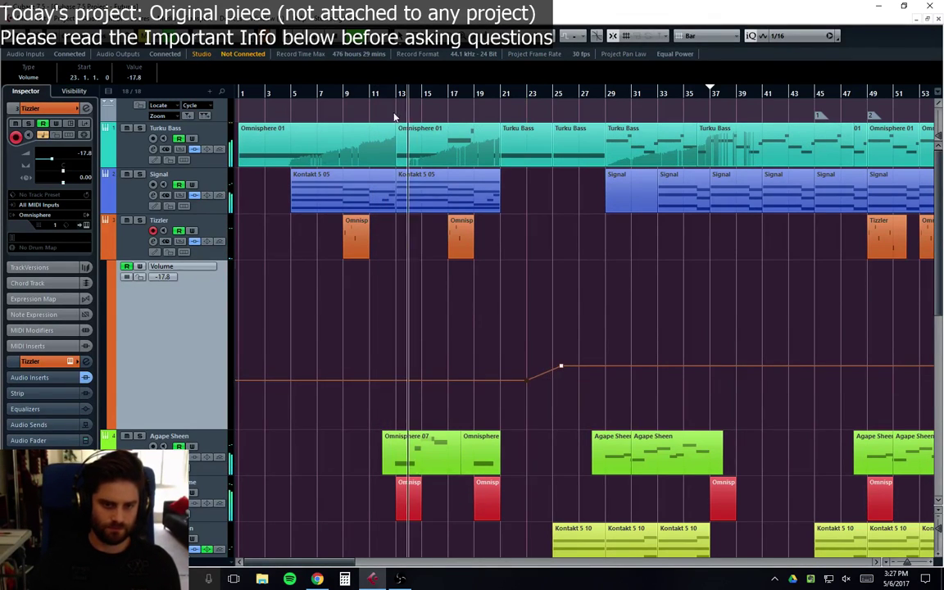
{"action": "left_click", "coordinate": [316, 83]}
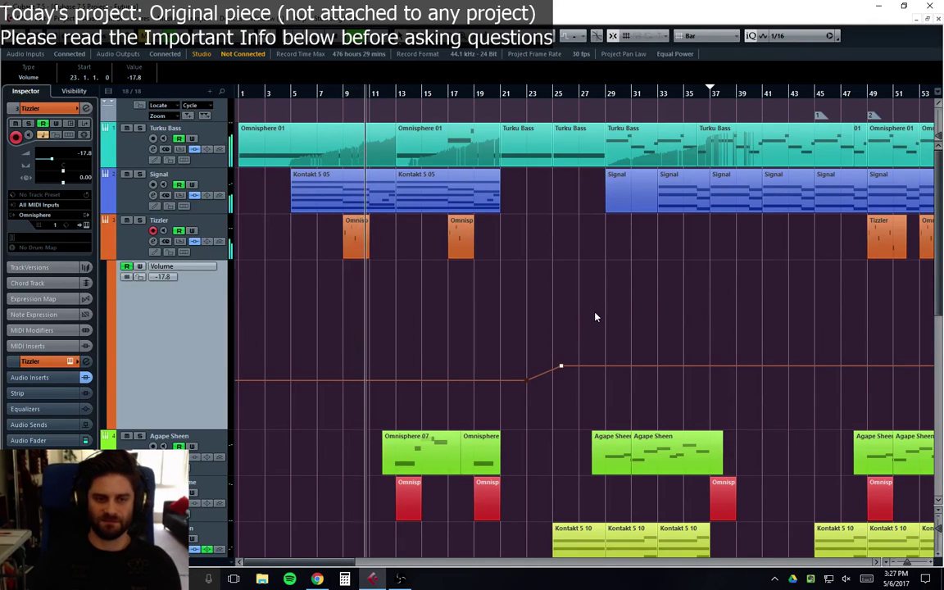
{"action": "left_click", "coordinate": [127, 278]}
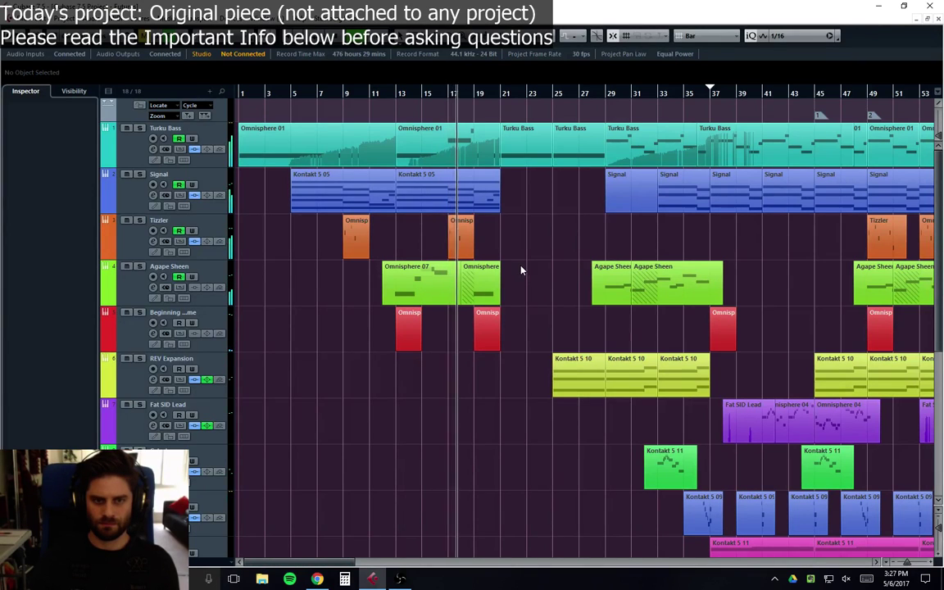
Step: Add Tizzler volume points near bars 14 and 15 and raise the level from bar 15 to 23 to -16.4 dB
{"action": "left_click", "coordinate": [106, 252]}
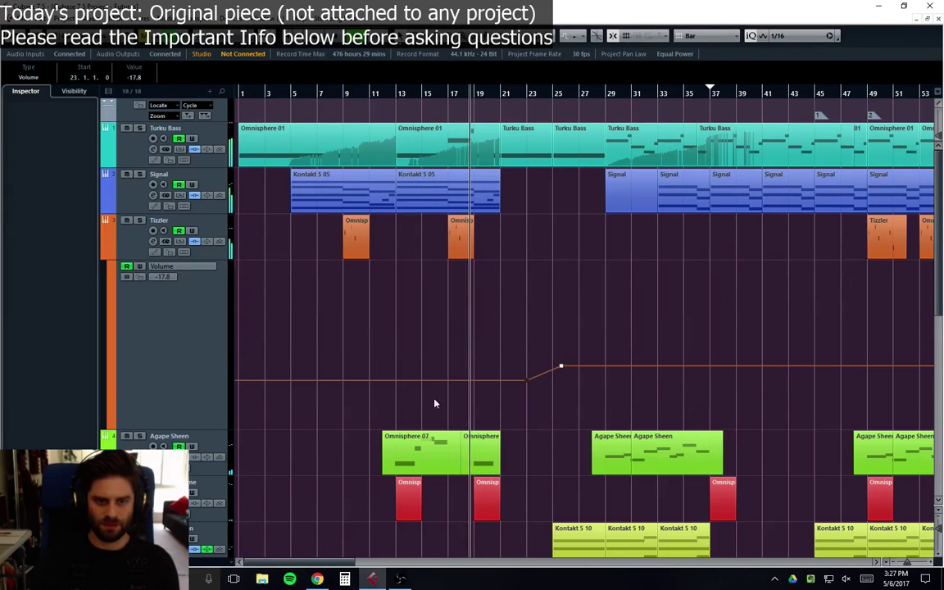
{"action": "left_click", "coordinate": [410, 380]}
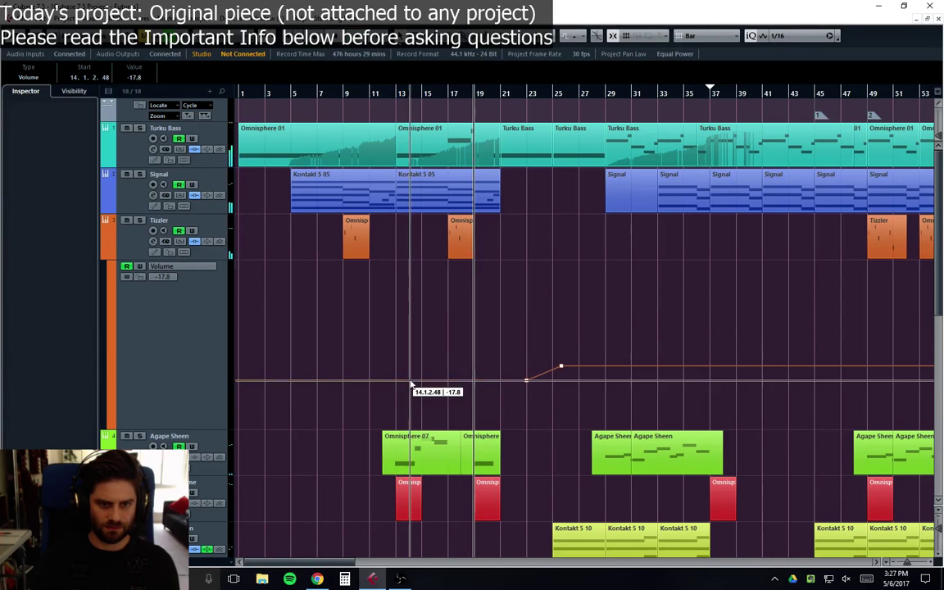
{"action": "left_click_drag", "start_coordinate": [547, 399], "coordinate": [544, 397]}
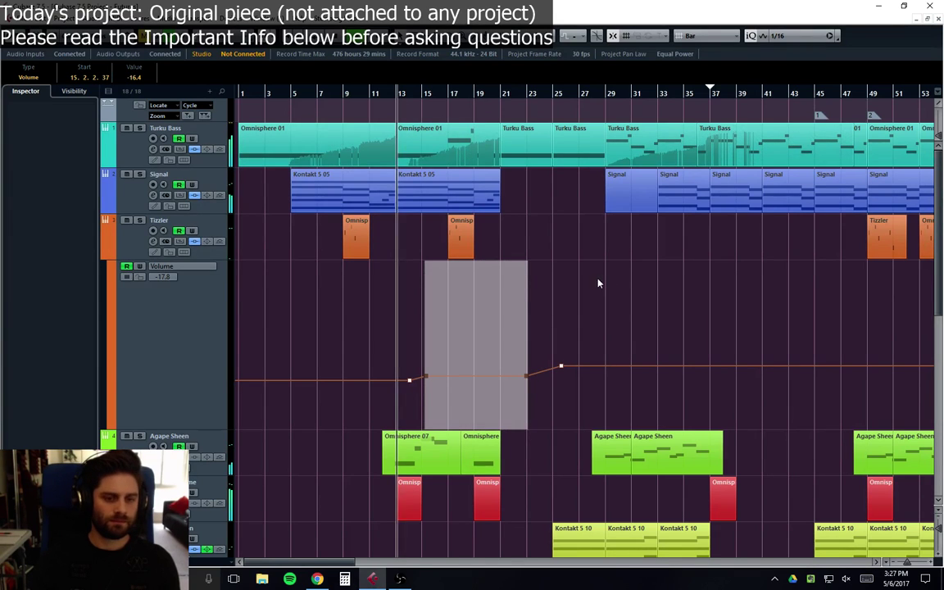
{"action": "left_click", "coordinate": [574, 319]}
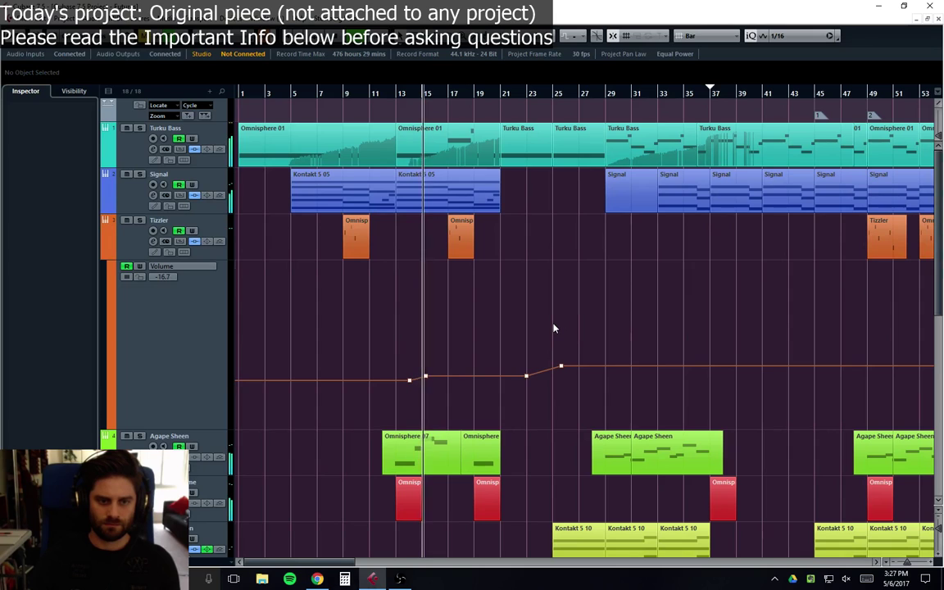
Step: Raise the Tizzler volume between bars 15 and 23 to -15.6 dB in a taller lane and replay from about bar 15
{"action": "left_click_drag", "start_coordinate": [535, 359], "coordinate": [413, 395]}
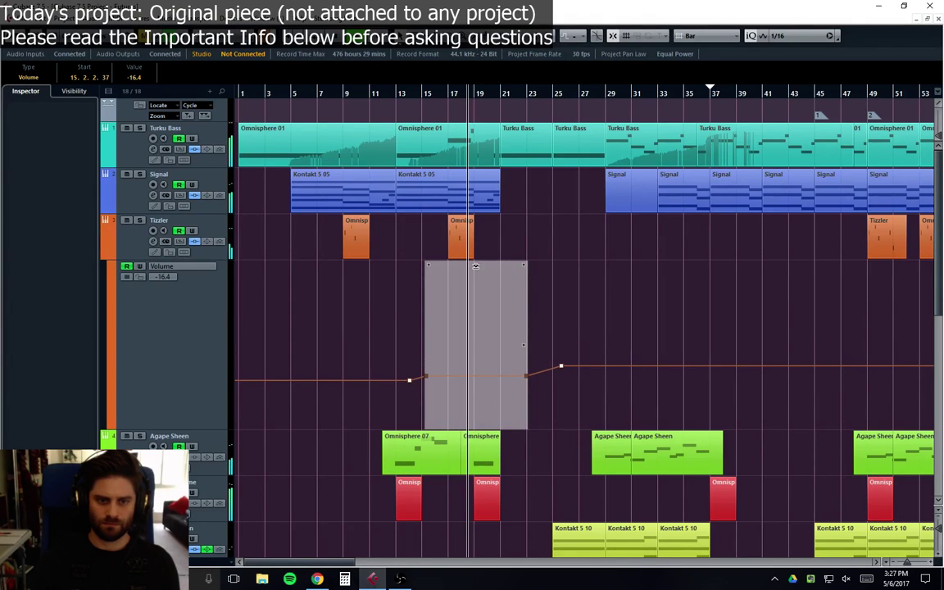
{"action": "left_click_drag", "start_coordinate": [168, 428], "coordinate": [168, 519]}
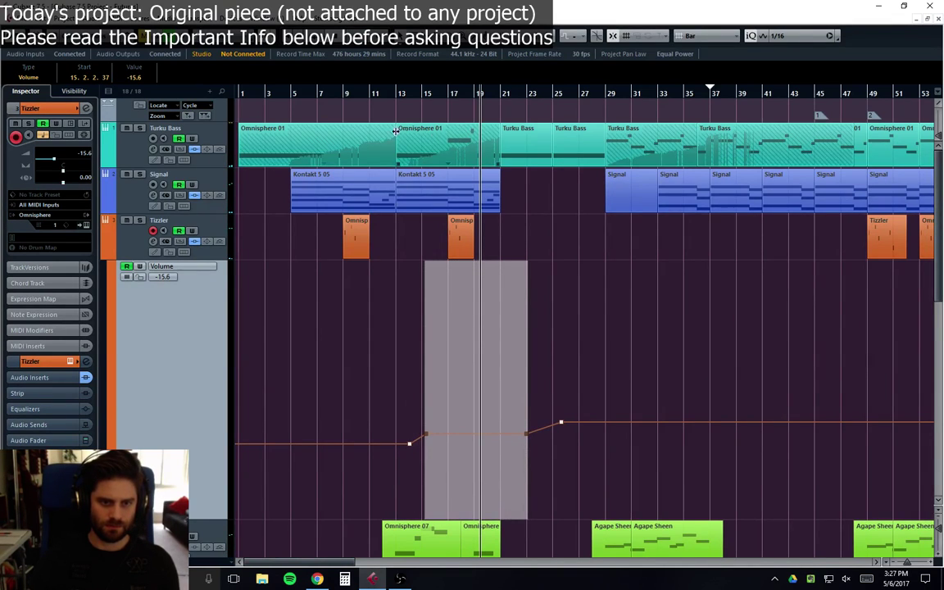
{"action": "double_click", "coordinate": [423, 96]}
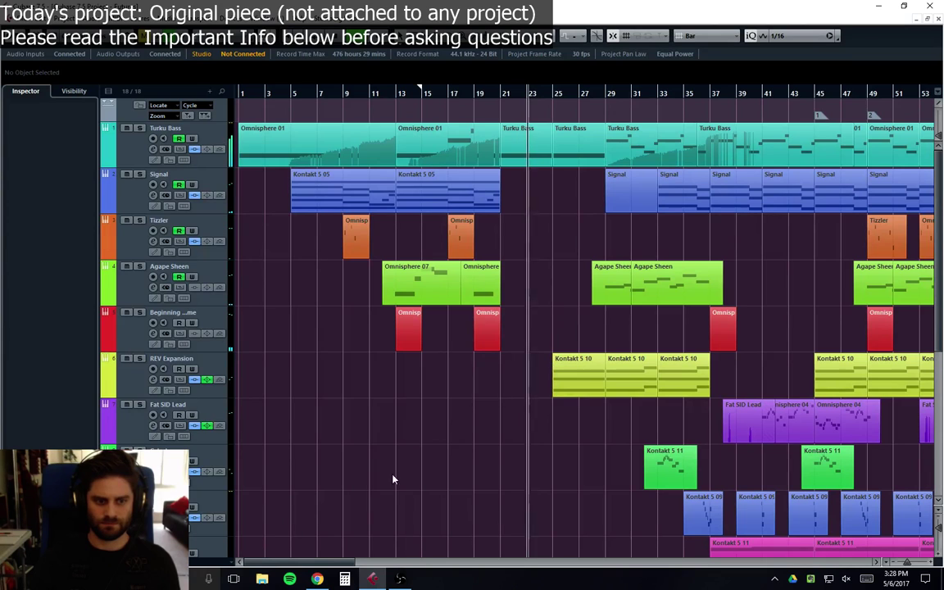
Step: Select the REV Expansion track and replay its section from about bar 25 to judge its level
{"action": "left_click_drag", "start_coordinate": [299, 563], "coordinate": [328, 565]}
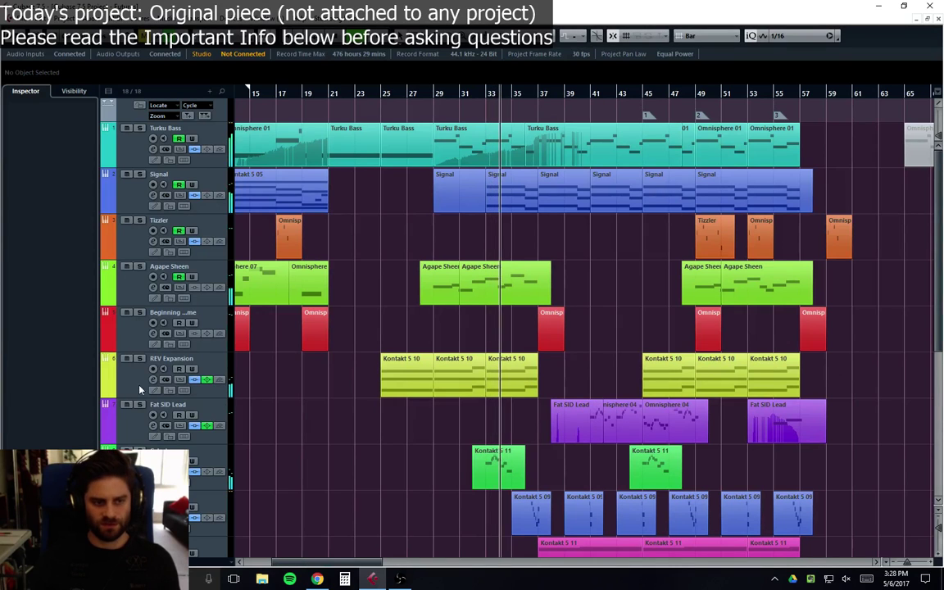
{"action": "left_click", "coordinate": [123, 362]}
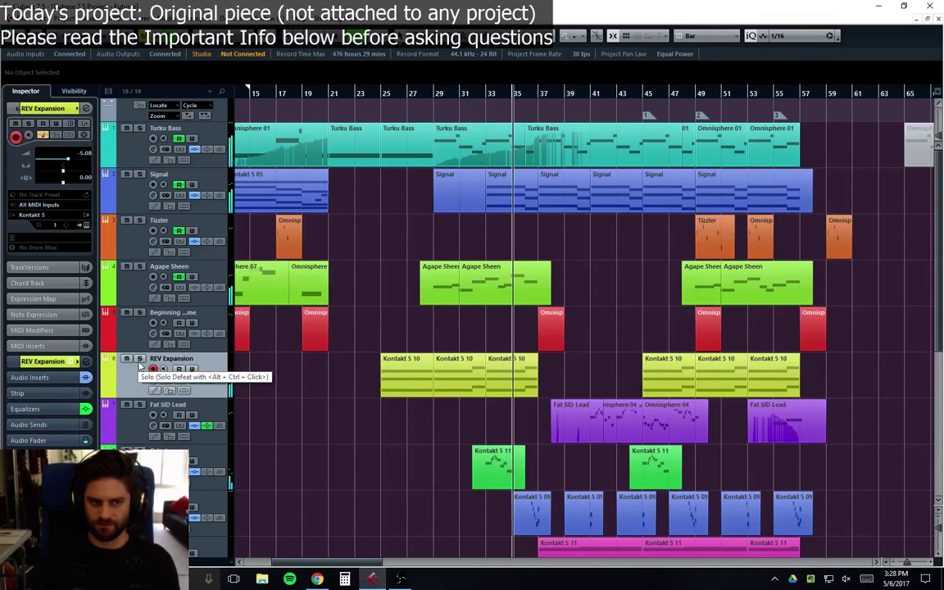
{"action": "left_click", "coordinate": [379, 103]}
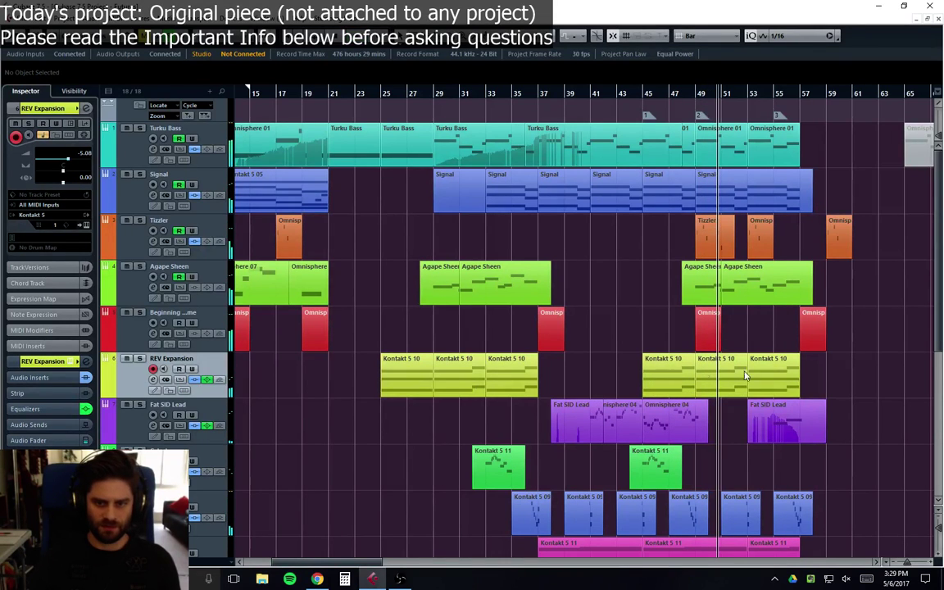
Step: Show and enlarge the REV Expansion volume automation lane while replaying from about bar 28
{"action": "left_click", "coordinate": [106, 393]}
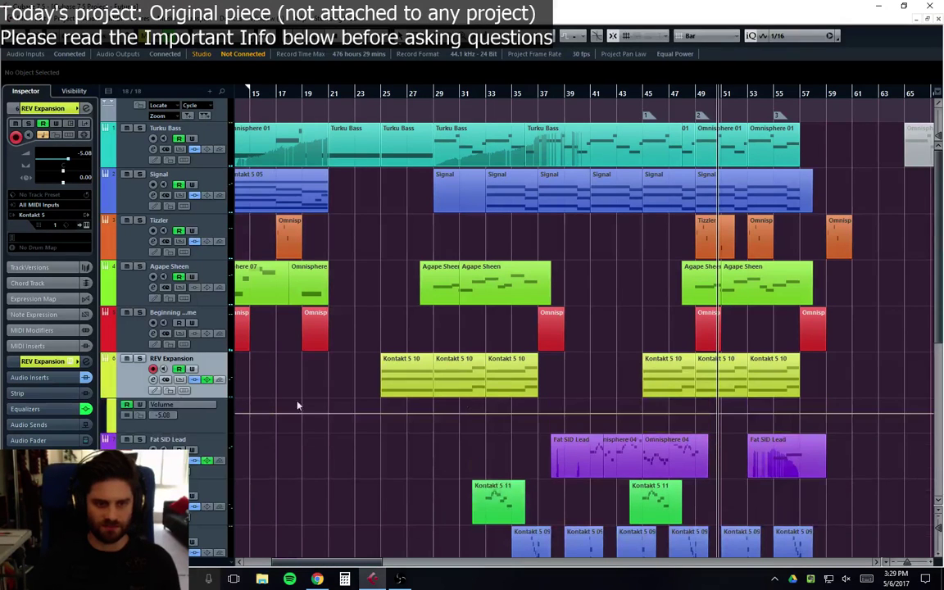
{"action": "left_click", "coordinate": [426, 96]}
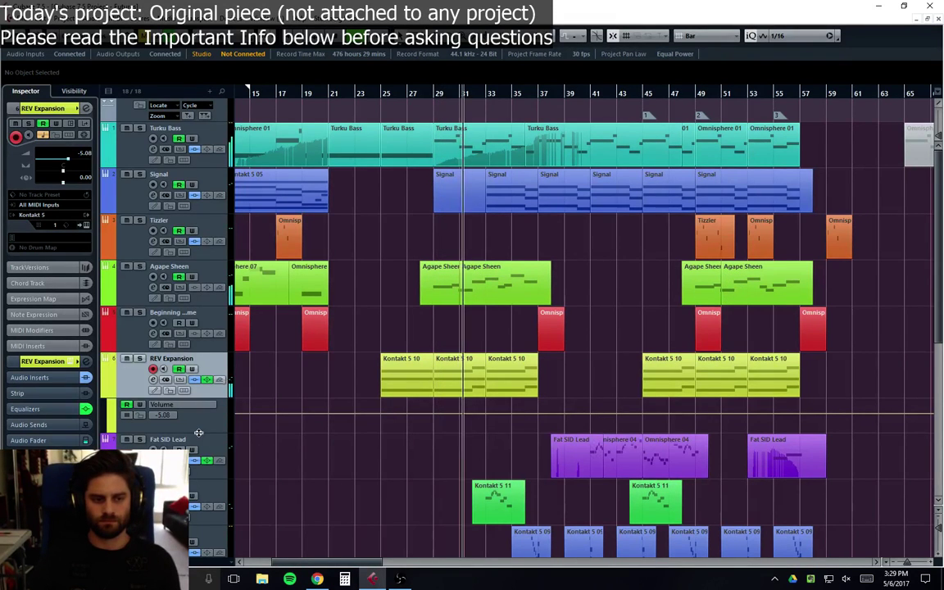
{"action": "scroll", "coordinate": [218, 436], "scroll_direction": "down", "scroll_amount": 4}
{"action": "scroll", "coordinate": [205, 369], "scroll_direction": "up", "scroll_amount": 3}
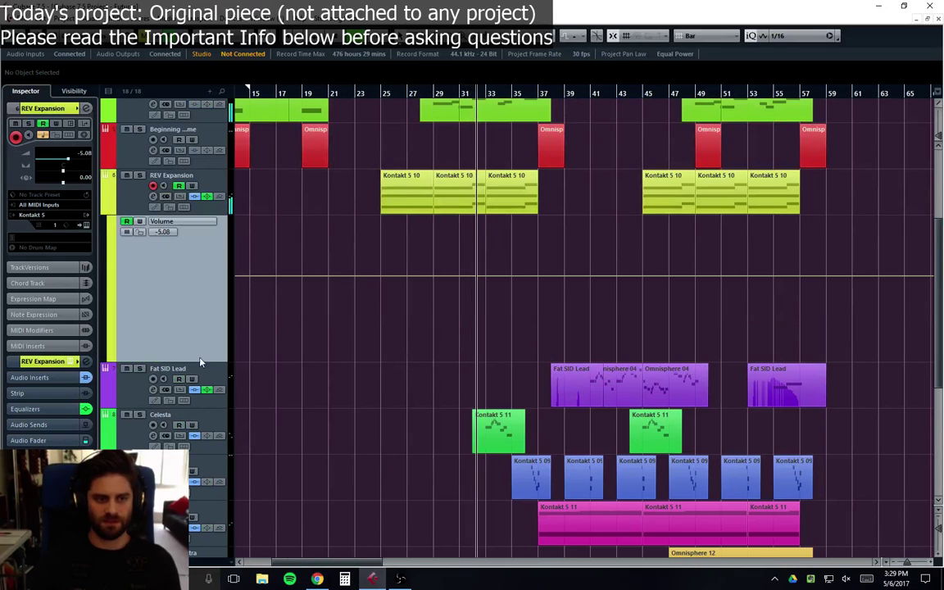
{"action": "scroll", "coordinate": [200, 362], "scroll_direction": "up", "scroll_amount": 2}
{"action": "scroll", "coordinate": [593, 270], "scroll_direction": "up", "scroll_amount": 2}
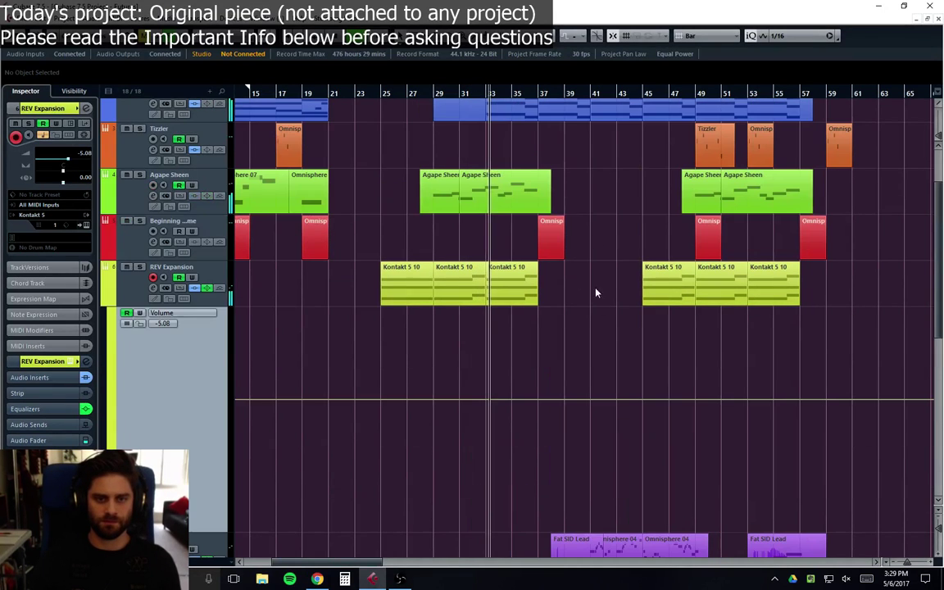
{"action": "scroll", "coordinate": [940, 299], "scroll_direction": "down", "scroll_amount": 1}
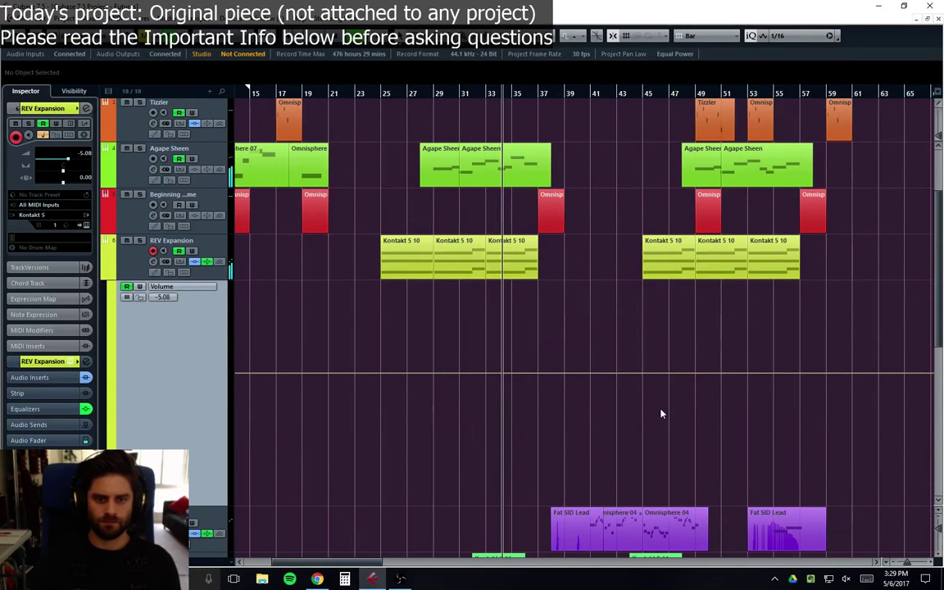
Step: Add REV Expansion volume points at about bars 39 and 43 and raise the level from bar 43 onward to -2.42 dB
{"action": "left_click", "coordinate": [574, 374]}
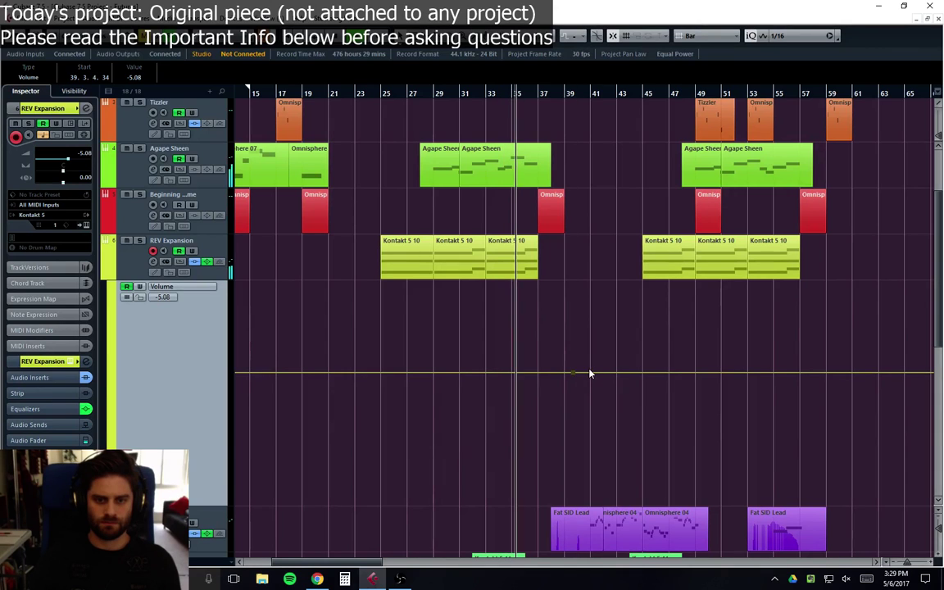
{"action": "left_click", "coordinate": [599, 375]}
{"action": "left_click_drag", "start_coordinate": [598, 377], "coordinate": [616, 362]}
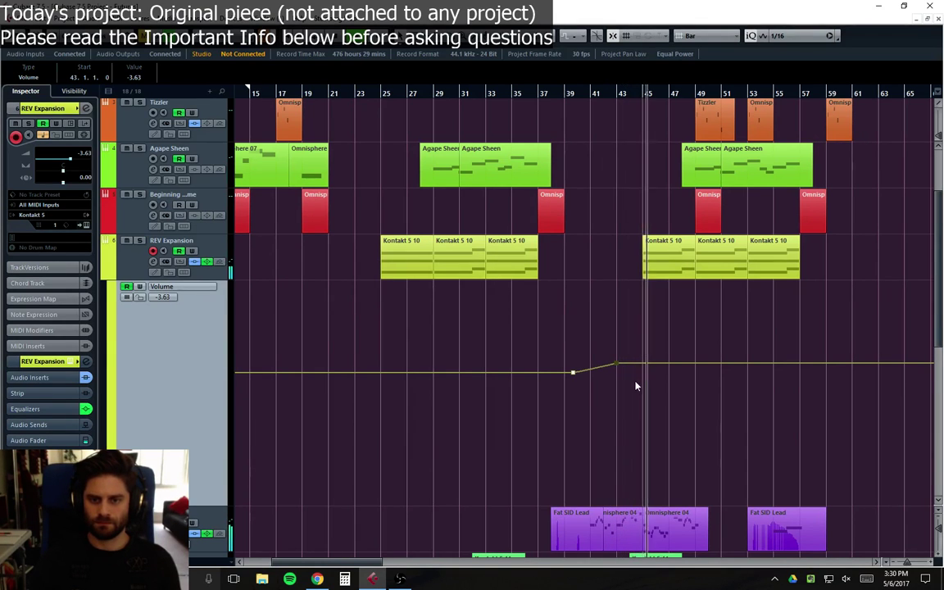
{"action": "mouse_move", "coordinate": [615, 363]}
{"action": "left_mouse_down"}
{"action": "mouse_move", "coordinate": [618, 308]}
{"action": "mouse_move", "coordinate": [619, 354]}
{"action": "left_mouse_up"}
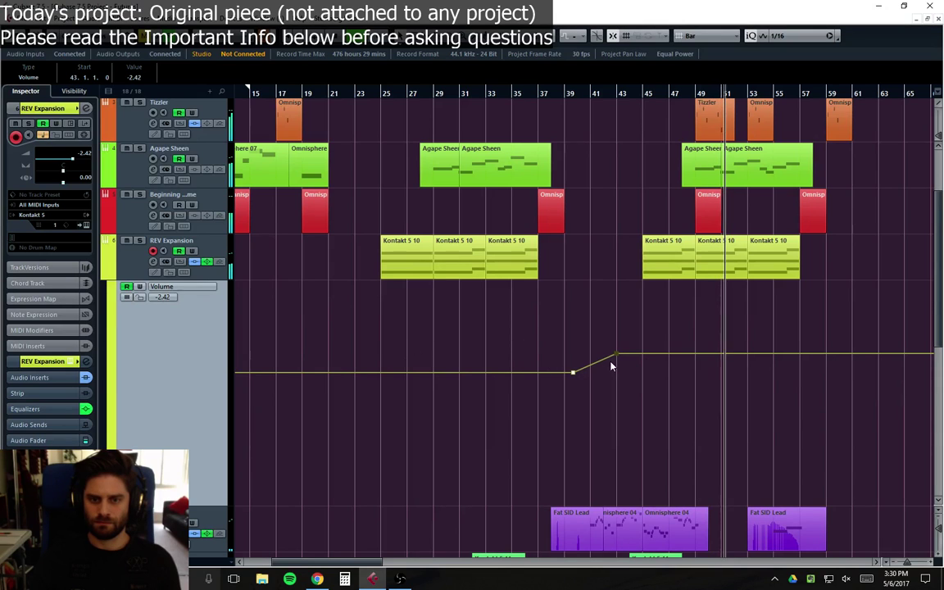
Step: Add volume automation points on the REV Expansion track at bars 53, 55 and 56, raising the final level to about -1.01
{"action": "left_click", "coordinate": [617, 357]}
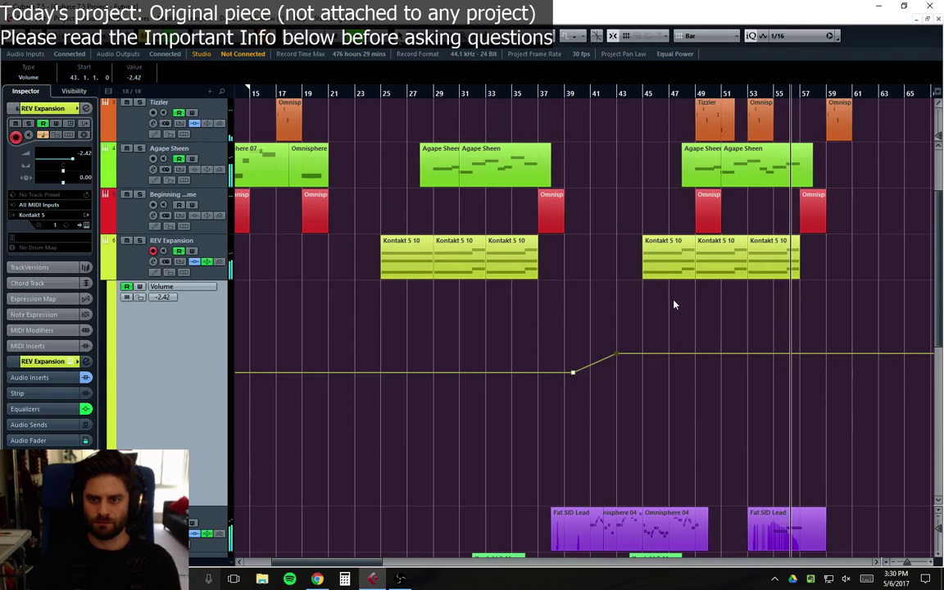
{"action": "left_click", "coordinate": [747, 354]}
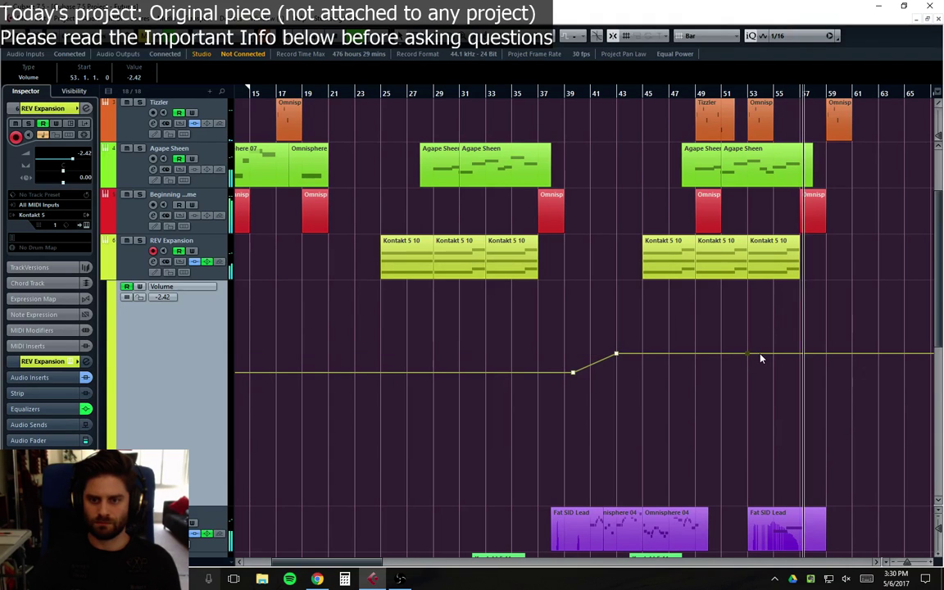
{"action": "left_click_drag", "start_coordinate": [773, 354], "coordinate": [793, 346]}
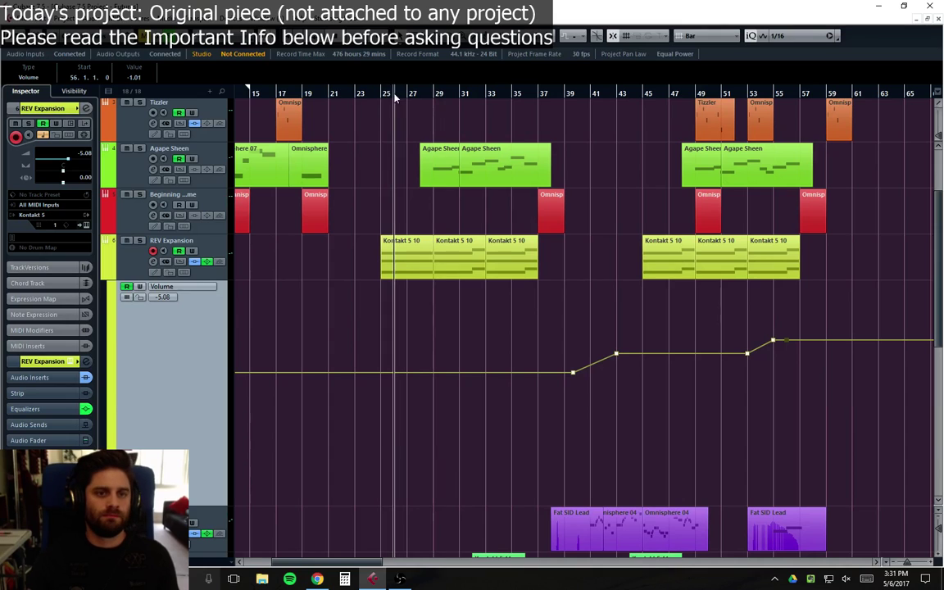
Step: Play the arrangement from bar 43 to check the REV Expansion volume rise
{"action": "left_click", "coordinate": [540, 104]}
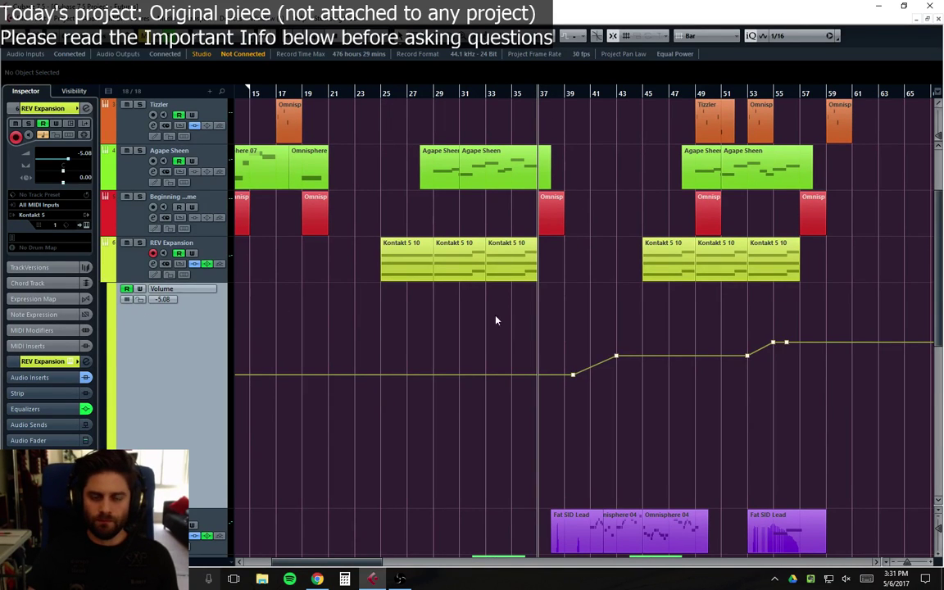
{"action": "left_click", "coordinate": [356, 95]}
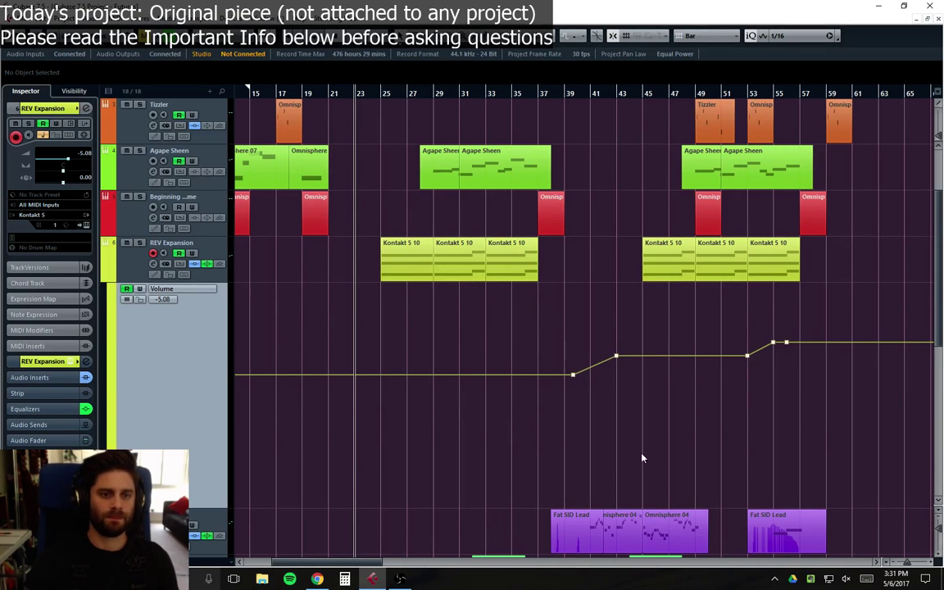
{"action": "left_click", "coordinate": [383, 94]}
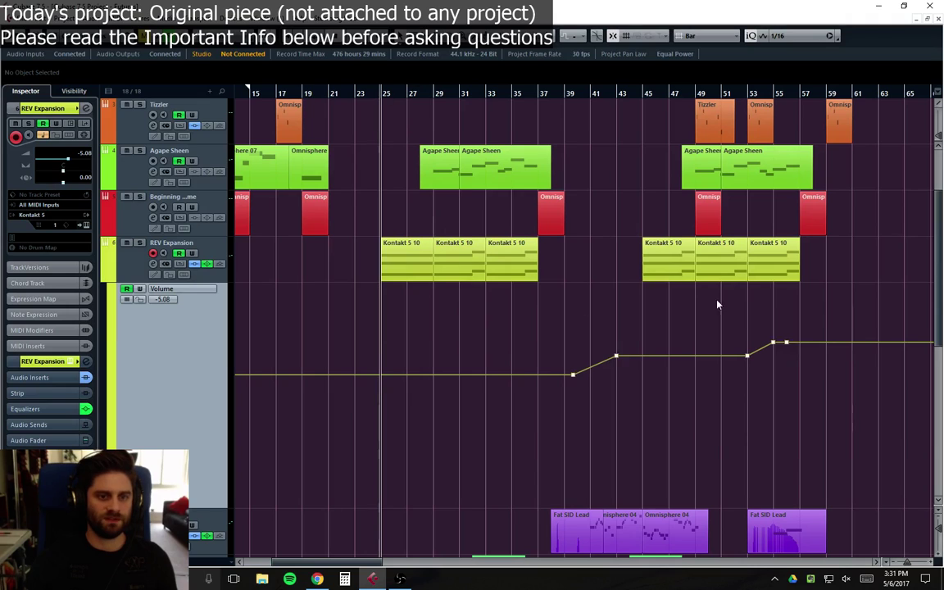
{"action": "left_click", "coordinate": [617, 93]}
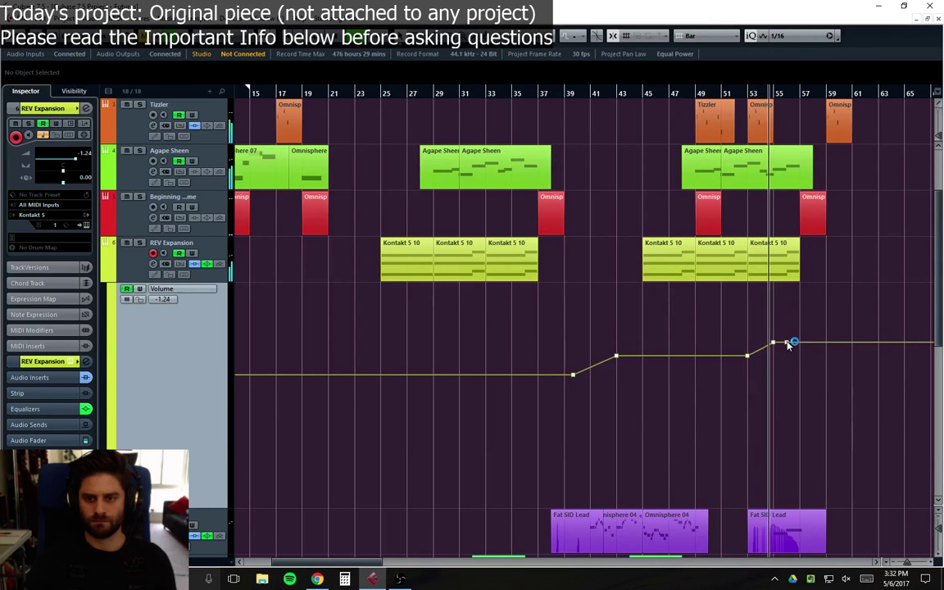
Step: Move REV Expansion's last volume point to bar 55 at about 2.61 and audition it from bar 53, briefly soloing the track
{"action": "left_click_drag", "start_coordinate": [789, 344], "coordinate": [778, 317]}
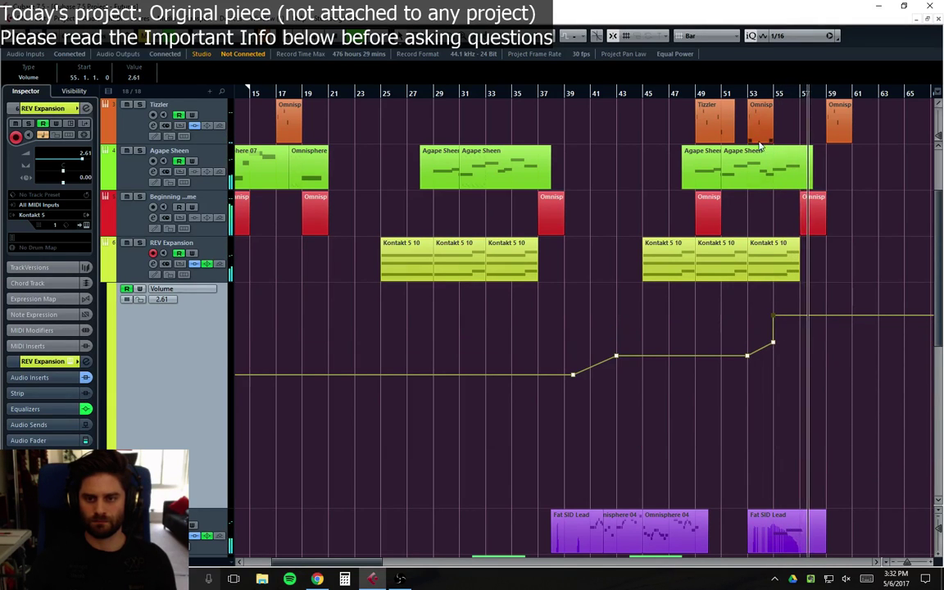
{"action": "left_click", "coordinate": [752, 96]}
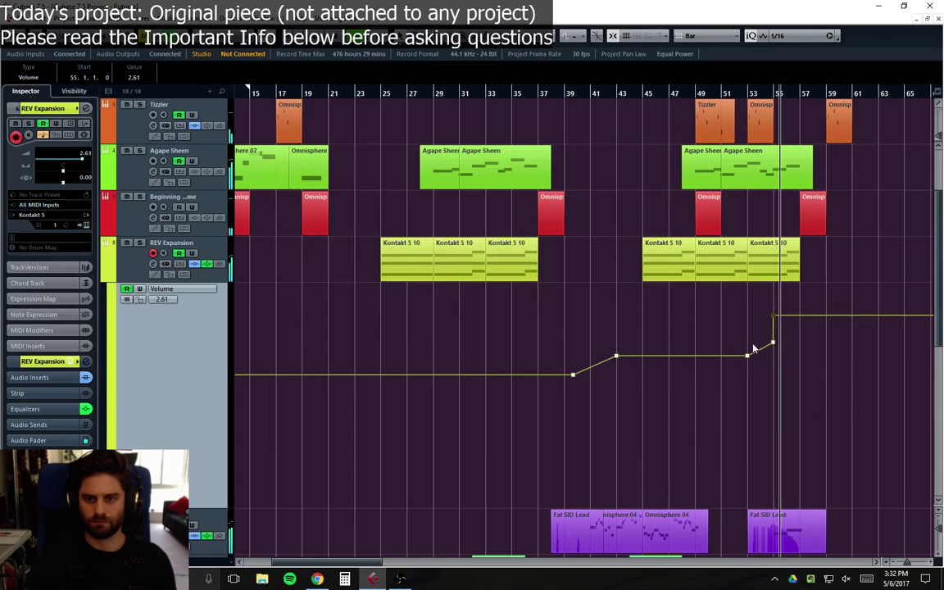
{"action": "left_click", "coordinate": [140, 244]}
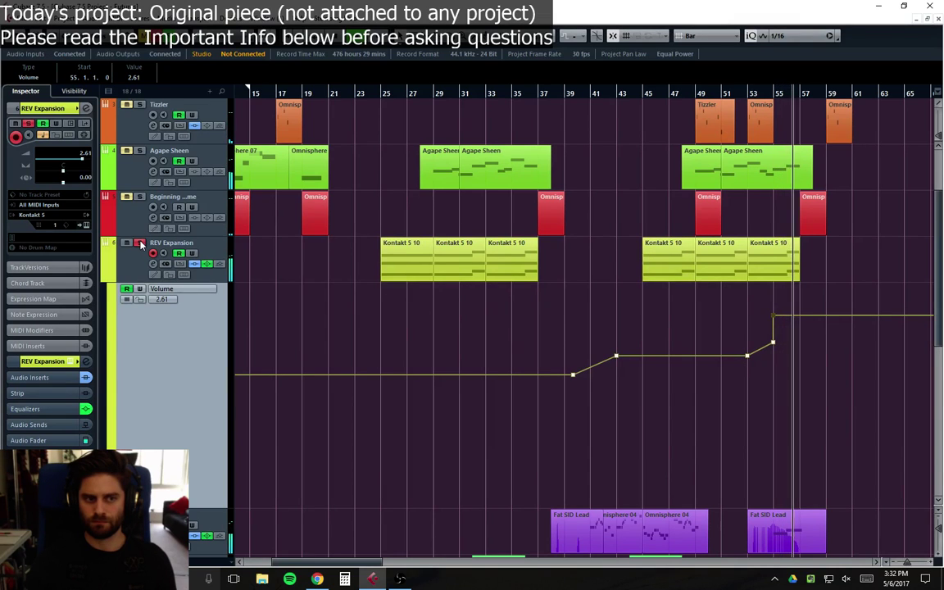
{"action": "left_click", "coordinate": [140, 243]}
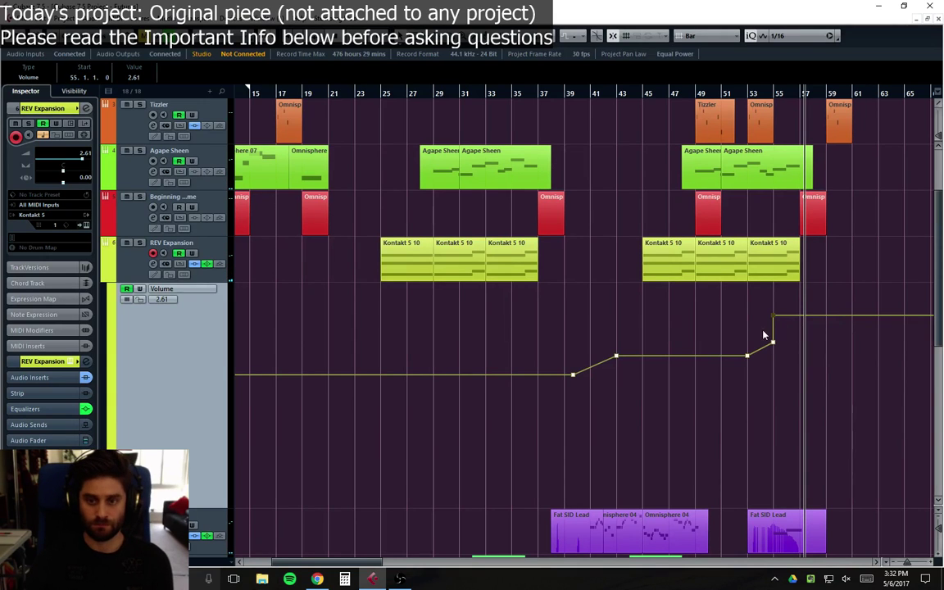
Step: Reshape REV Expansion's volume ramp with points at bars 51 (about -2.16), 53 and 55 (about 0.42), and hide the automation lane
{"action": "left_click_drag", "start_coordinate": [773, 318], "coordinate": [726, 358]}
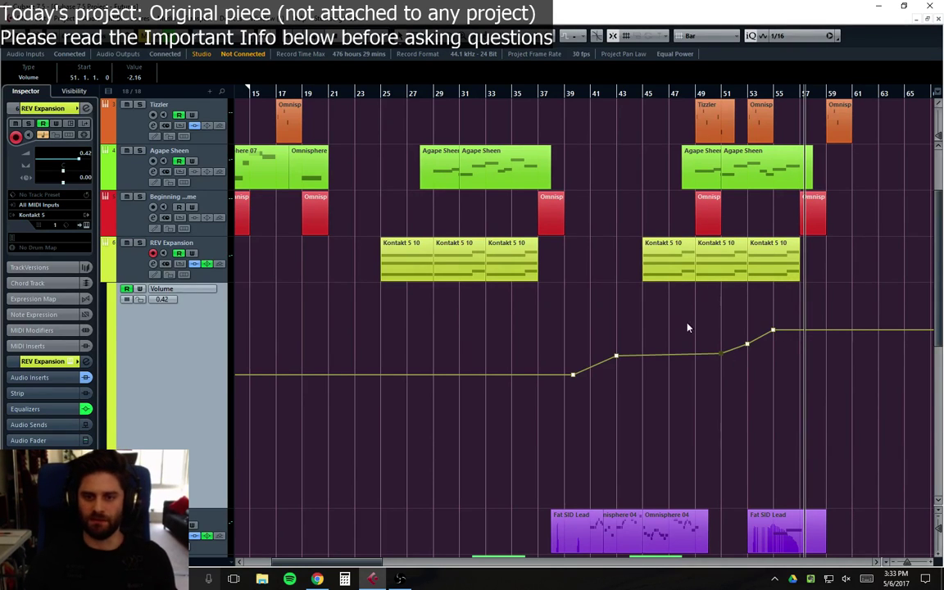
{"action": "left_click", "coordinate": [109, 273]}
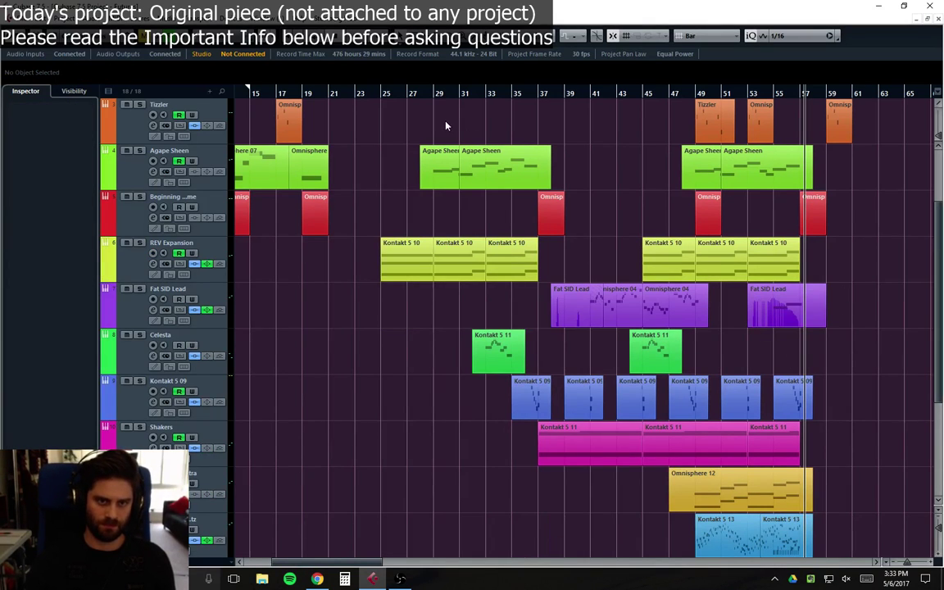
{"action": "left_click", "coordinate": [428, 97]}
{"action": "left_click", "coordinate": [383, 94]}
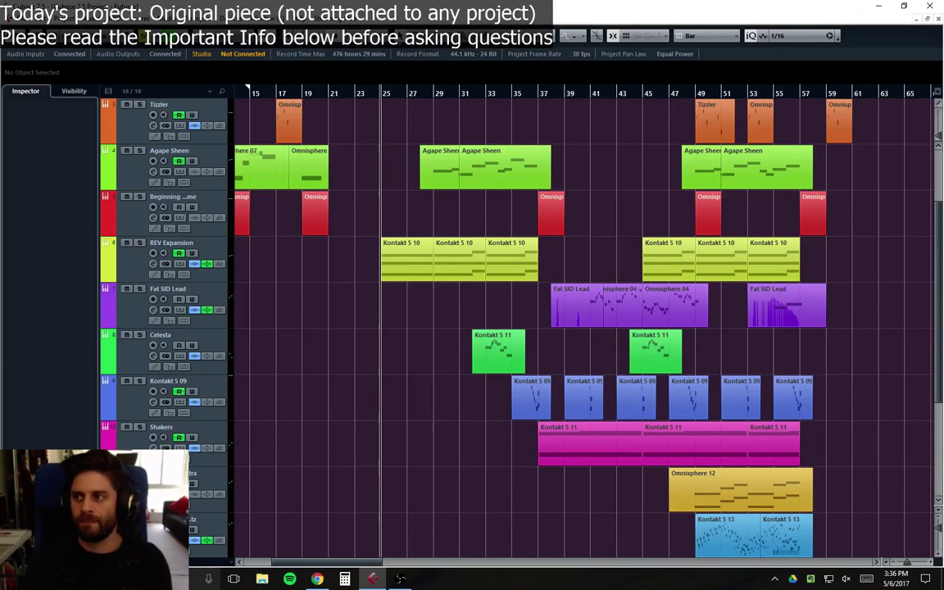
{"action": "left_click", "coordinate": [354, 94]}
{"action": "left_click", "coordinate": [381, 93]}
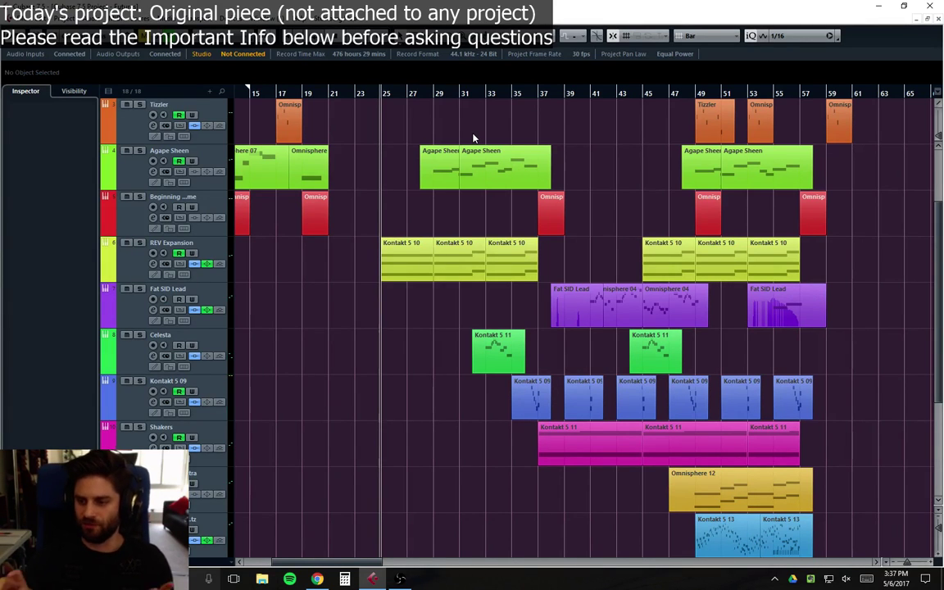
{"action": "left_click", "coordinate": [353, 115]}
{"action": "left_click", "coordinate": [379, 104]}
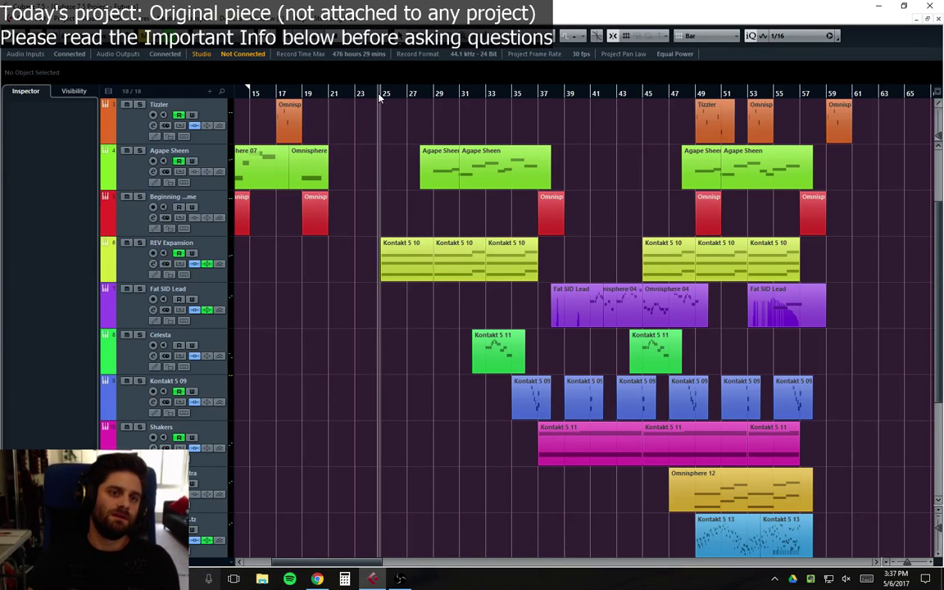
{"action": "left_click", "coordinate": [368, 101]}
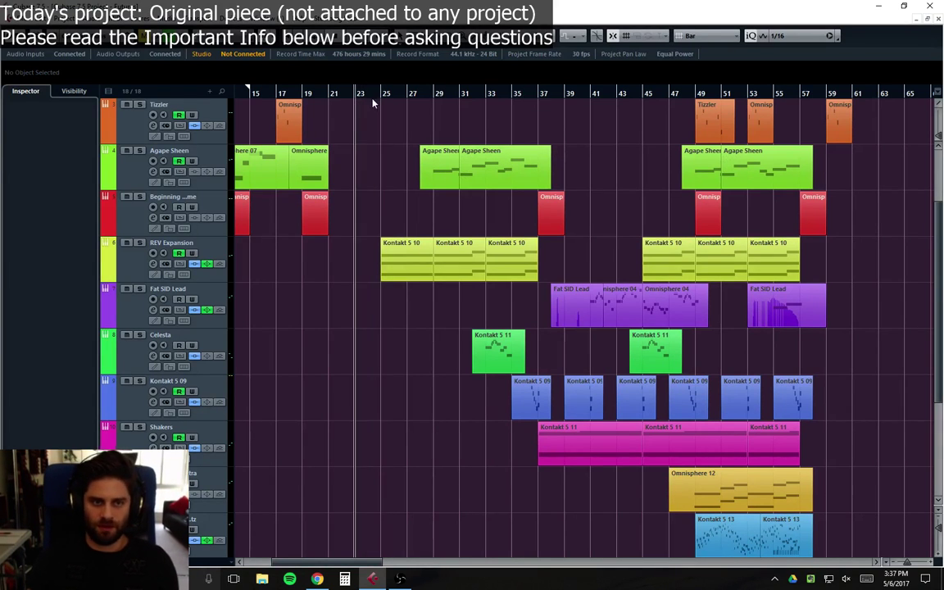
Step: Play from bar 25 and open the REV Expansion channel settings with the track soloed
{"action": "left_click", "coordinate": [381, 95]}
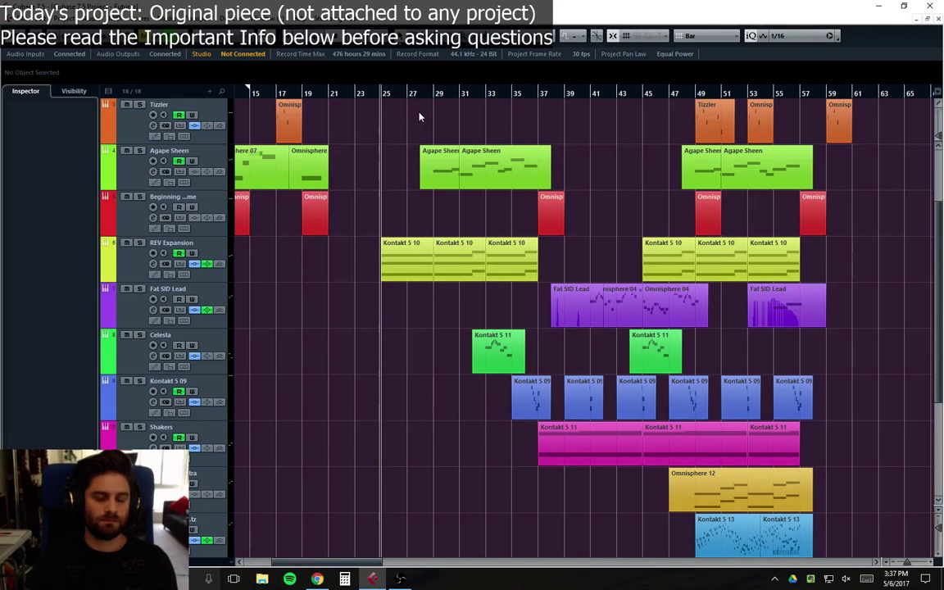
{"action": "key", "text": "space"}
{"action": "scroll", "coordinate": [623, 224], "scroll_direction": "up", "scroll_amount": 3}
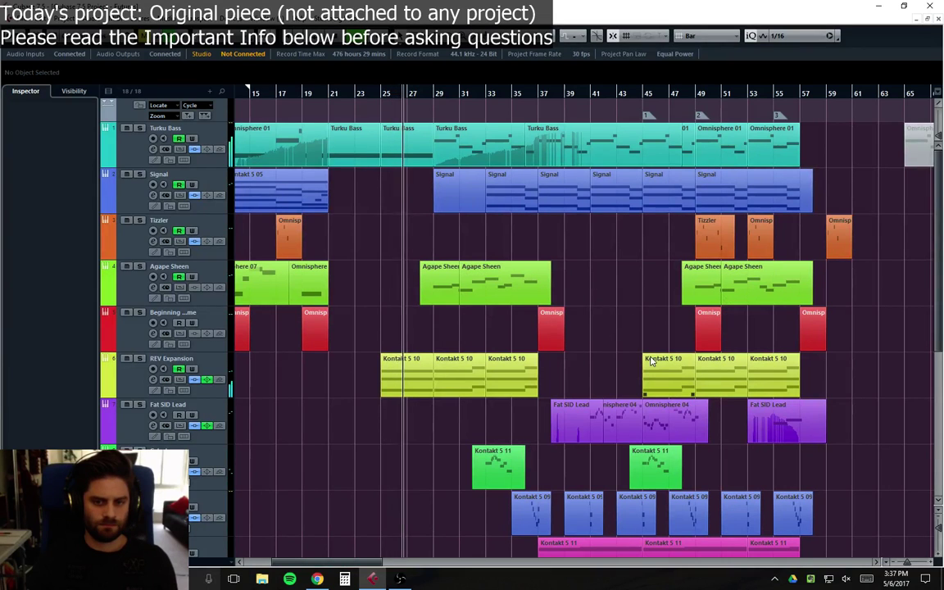
{"action": "left_click", "coordinate": [138, 387]}
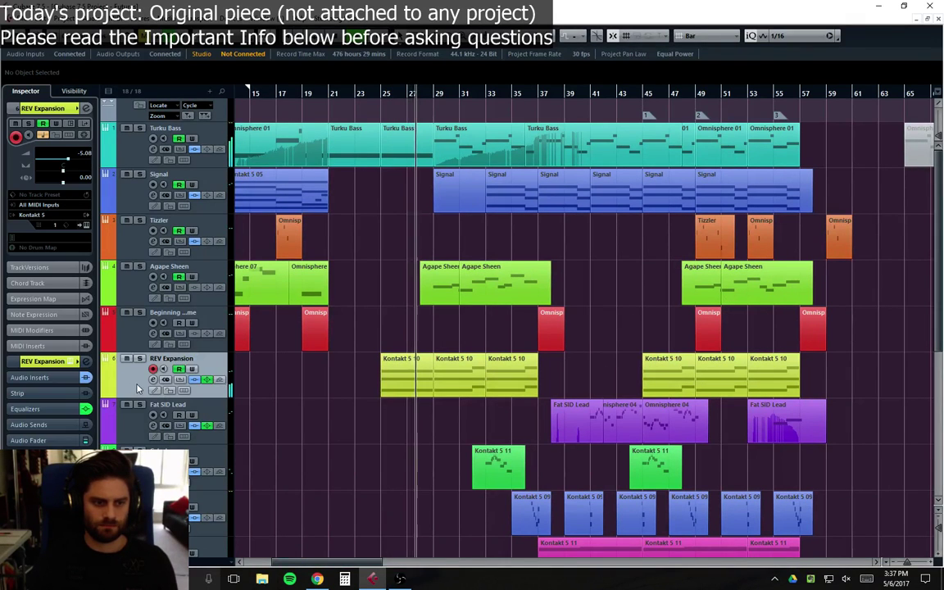
{"action": "left_click", "coordinate": [152, 379]}
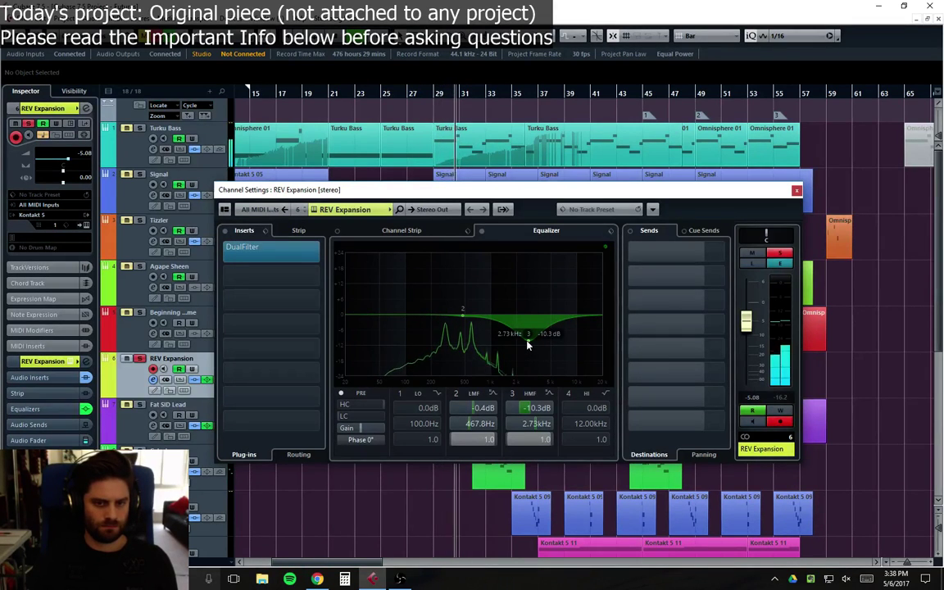
Step: Flatten REV Expansion's high-mid EQ band to 0.0 dB for comparison, pull it back into a cut near 2.8 kHz, and close the channel settings
{"action": "left_click_drag", "start_coordinate": [526, 339], "coordinate": [530, 329]}
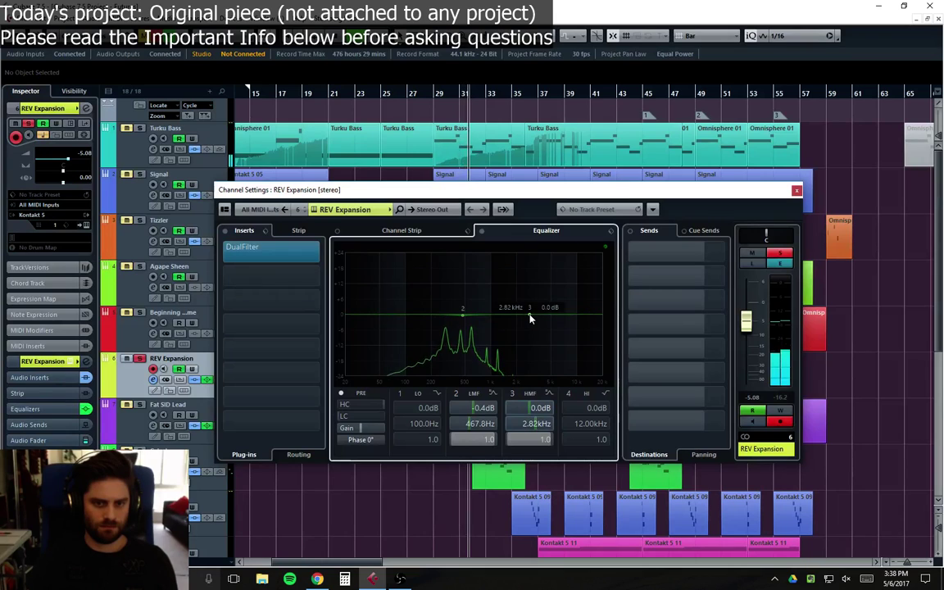
{"action": "left_click_drag", "start_coordinate": [530, 316], "coordinate": [532, 343]}
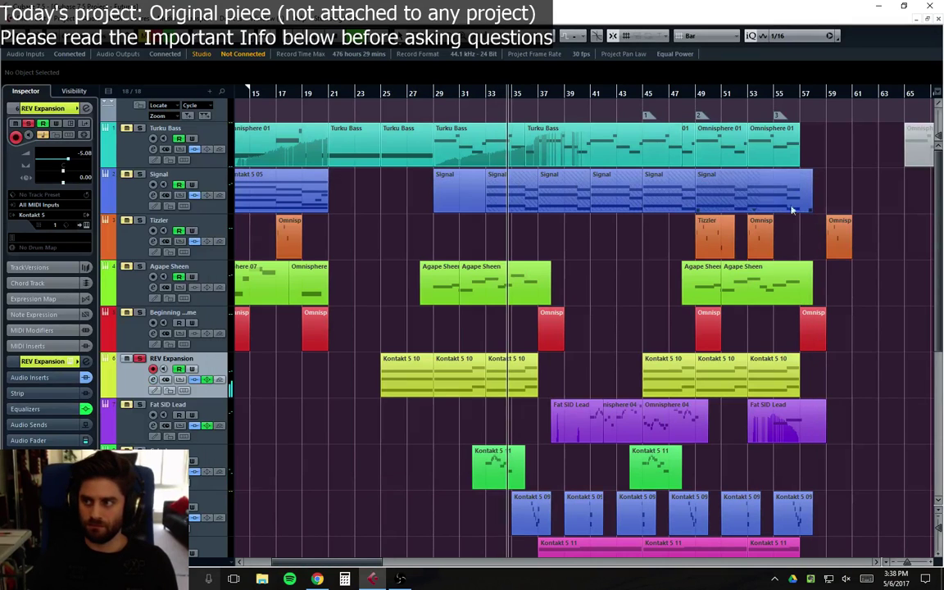
{"action": "left_click", "coordinate": [796, 191]}
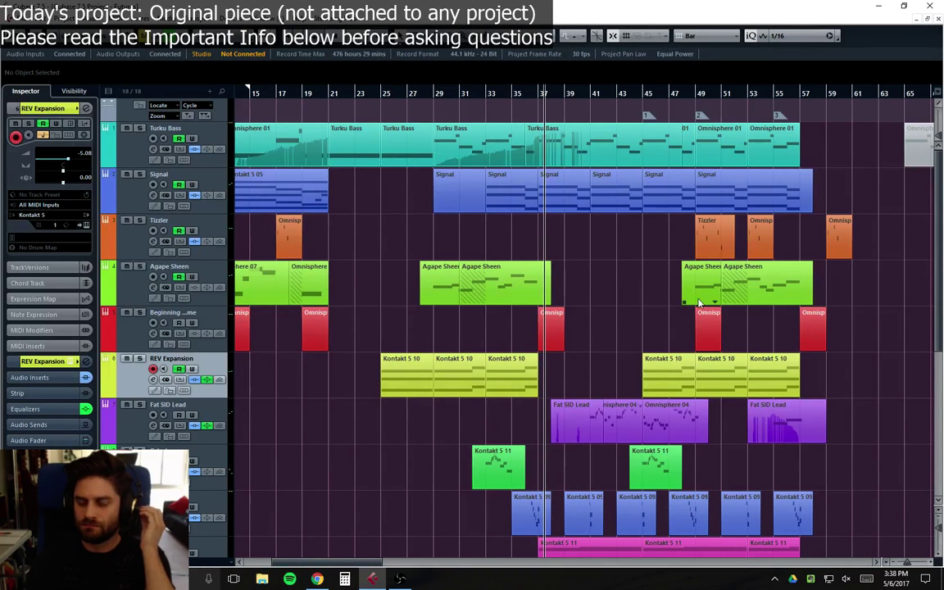
Step: Play the full mix from bar 25 and select the Kontakt 5 09 track
{"action": "left_click", "coordinate": [515, 101]}
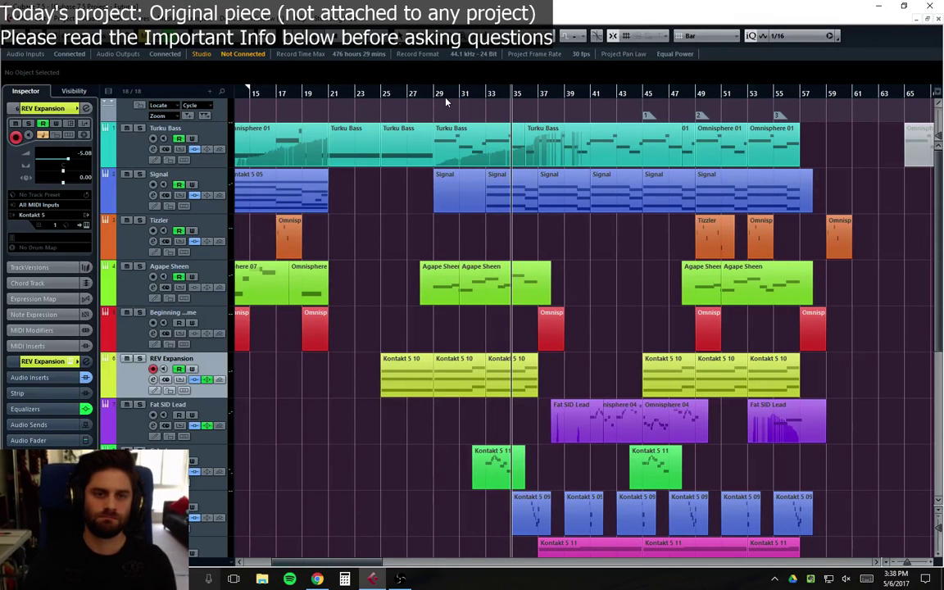
{"action": "left_click", "coordinate": [353, 92]}
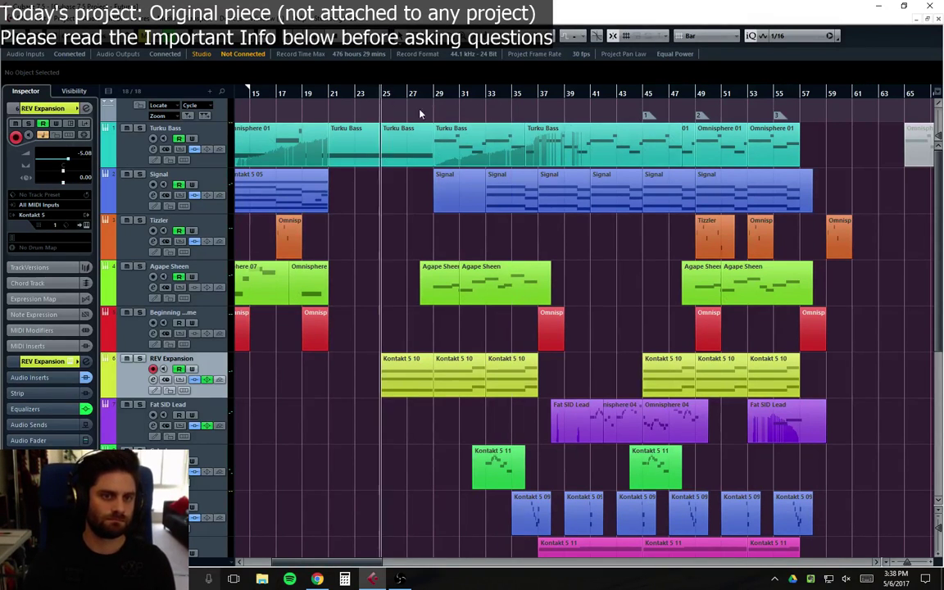
{"action": "key", "text": "space"}
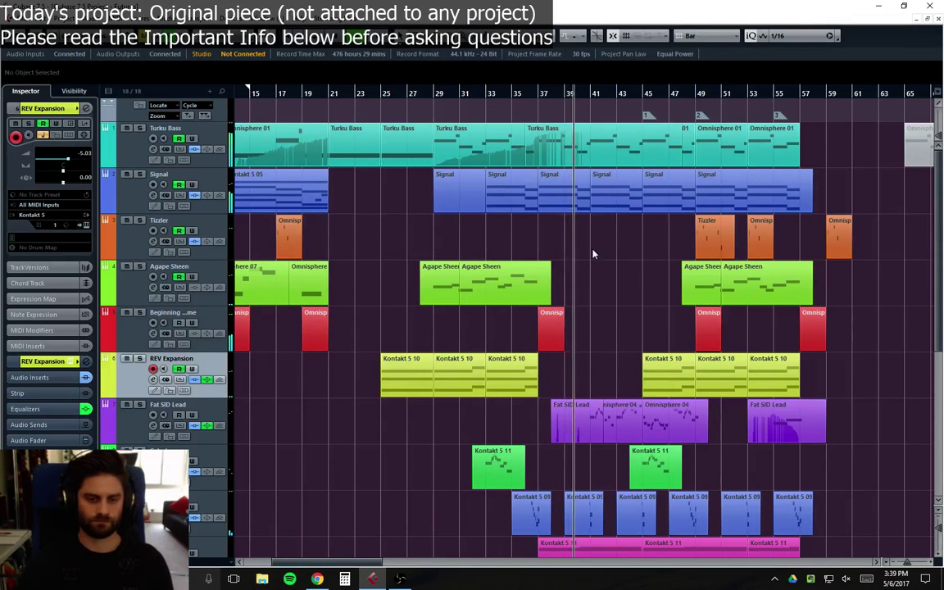
{"action": "left_click", "coordinate": [155, 513]}
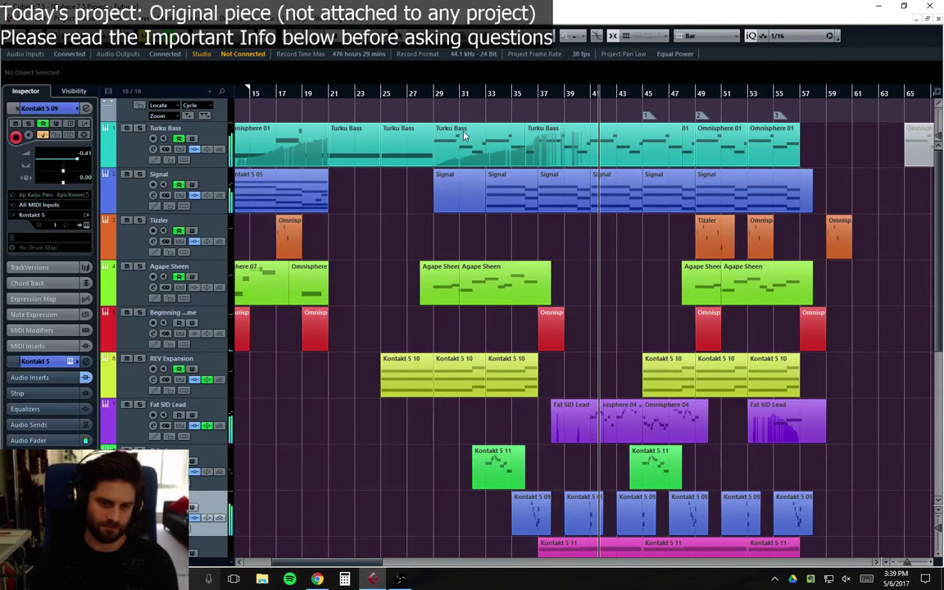
Step: Replay the arrangement from around bar 25 and review the lower tracks from Celesta to Studio Drum Kit
{"action": "left_click", "coordinate": [516, 94]}
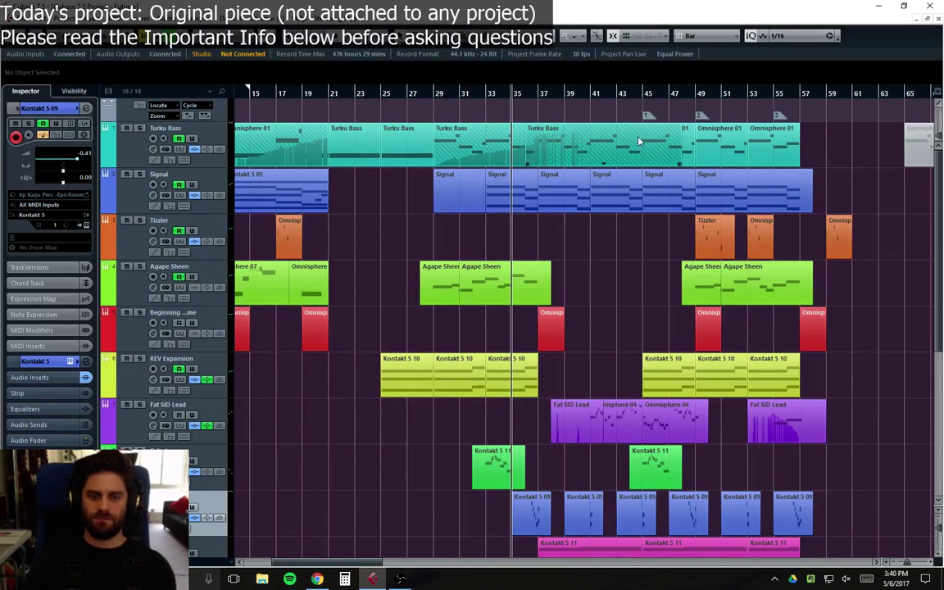
{"action": "left_click", "coordinate": [490, 103]}
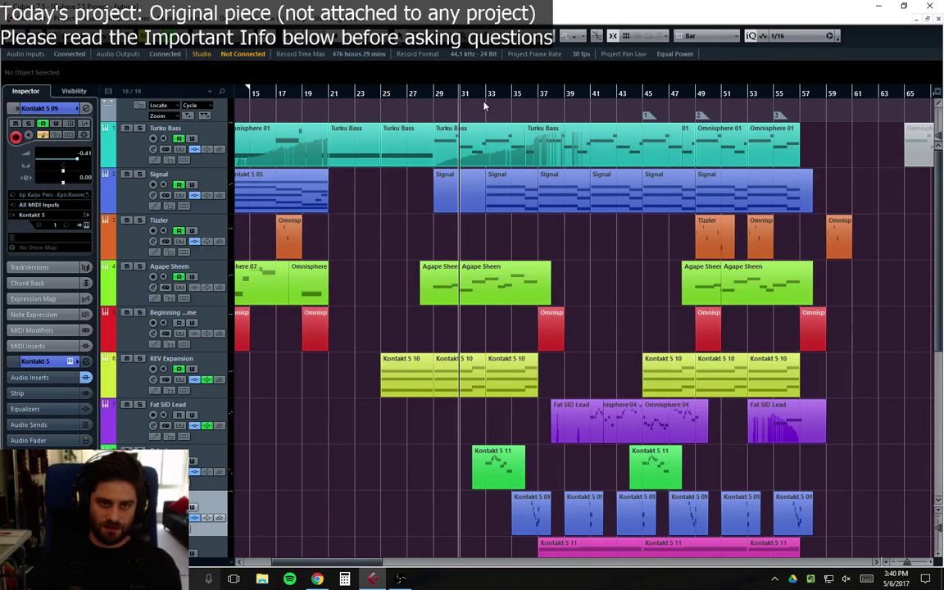
{"action": "left_click", "coordinate": [460, 94]}
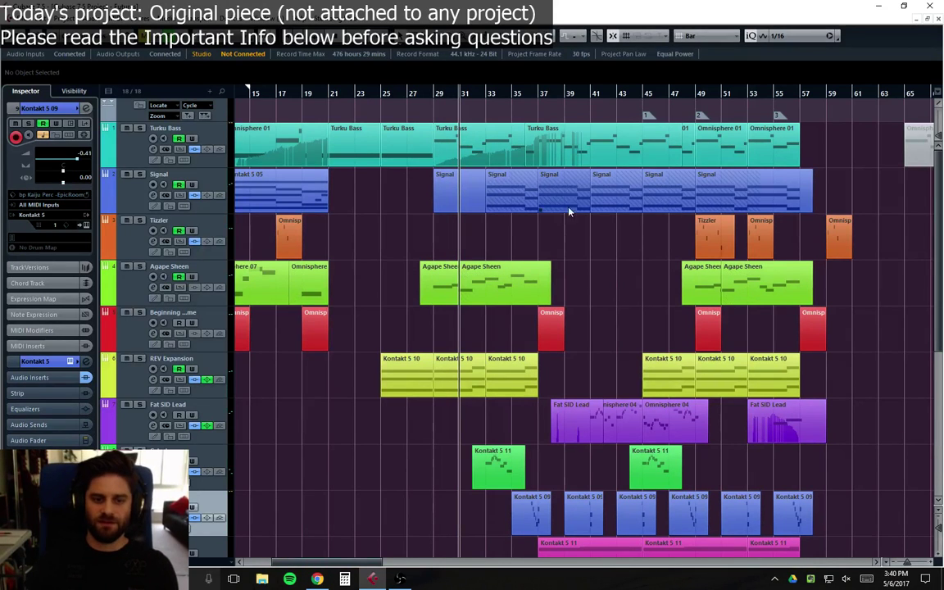
{"action": "left_click", "coordinate": [440, 103]}
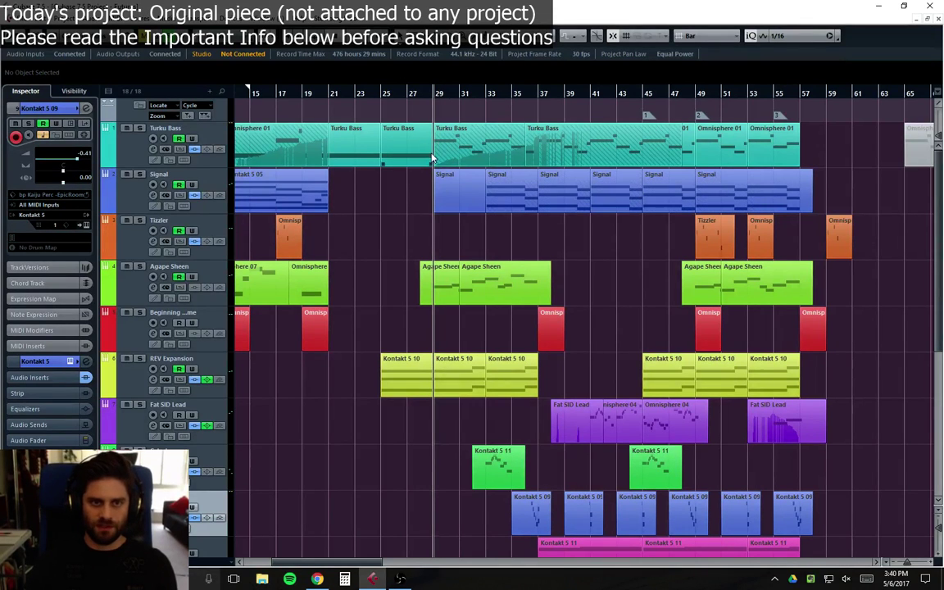
{"action": "left_click", "coordinate": [341, 93]}
{"action": "left_click", "coordinate": [381, 92]}
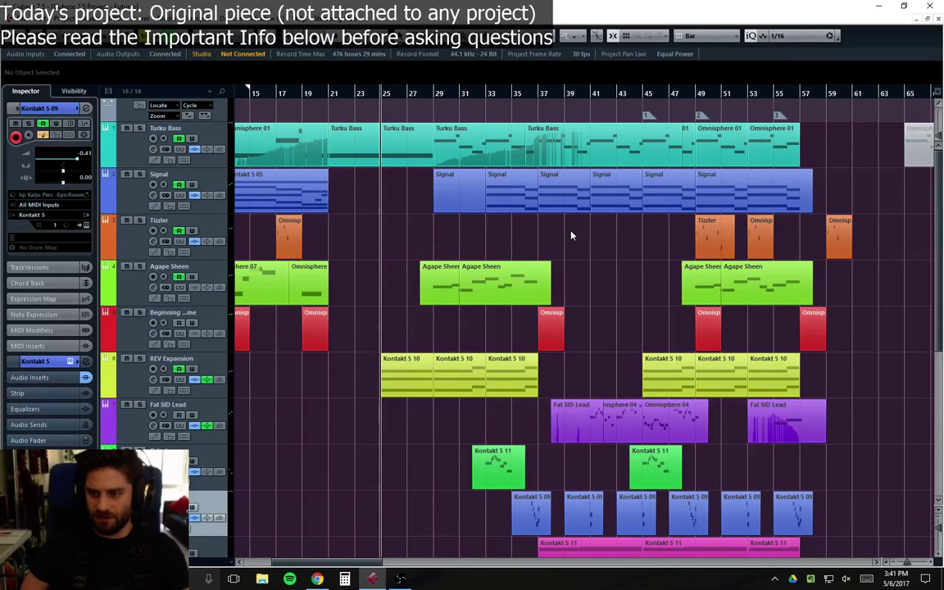
{"action": "left_click", "coordinate": [369, 93]}
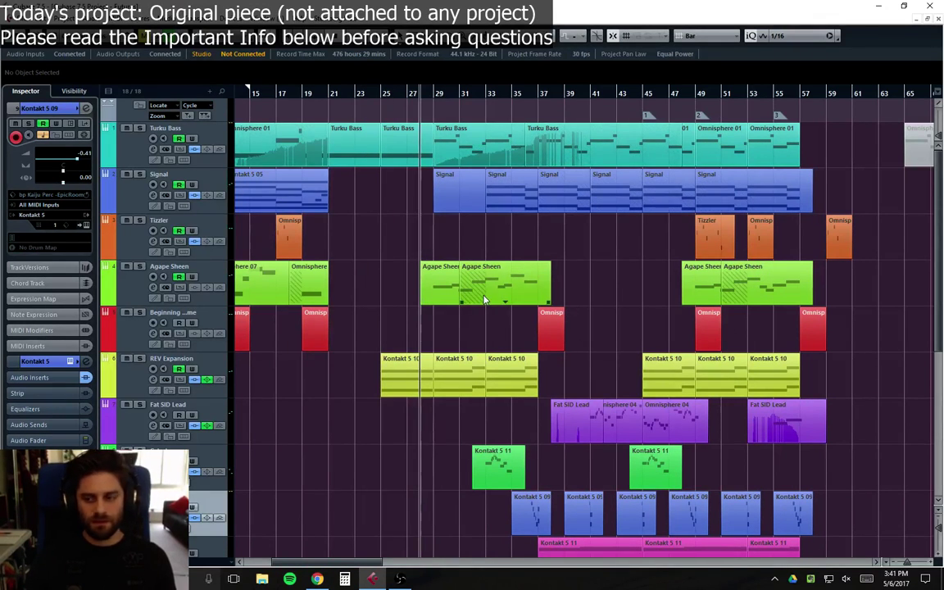
{"action": "scroll", "coordinate": [539, 301], "scroll_direction": "down", "scroll_amount": 5}
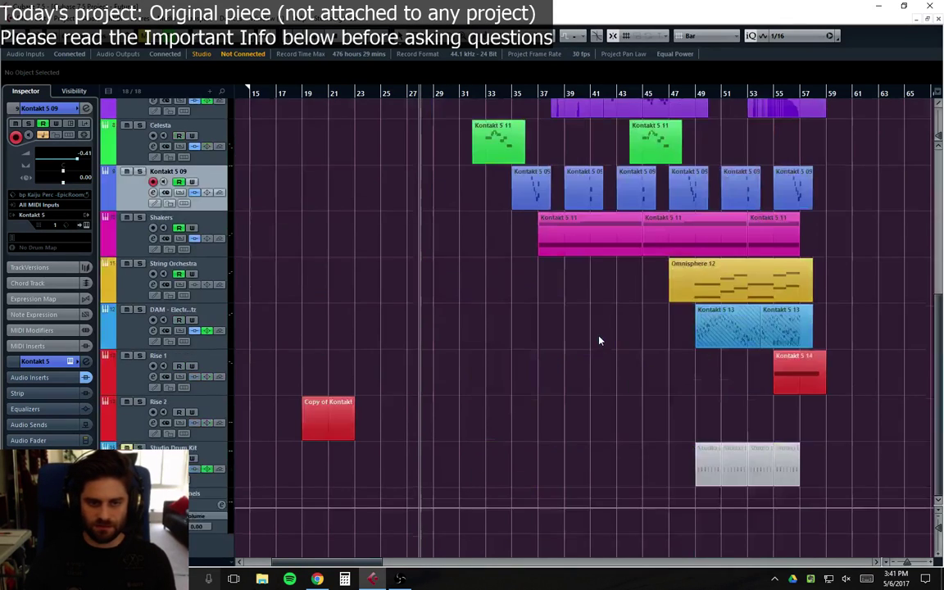
Step: Play the arrangement from about bar 33 and open the Kontakt 5 09 channel settings
{"action": "scroll", "coordinate": [528, 300], "scroll_direction": "up", "scroll_amount": 5}
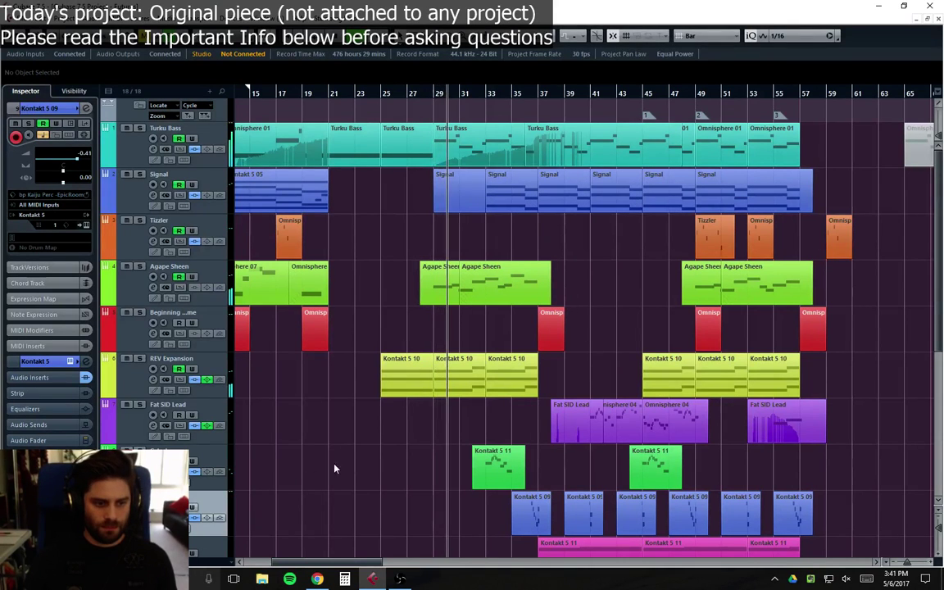
{"action": "scroll", "coordinate": [502, 385], "scroll_direction": "down", "scroll_amount": 3}
{"action": "left_click", "coordinate": [540, 340]}
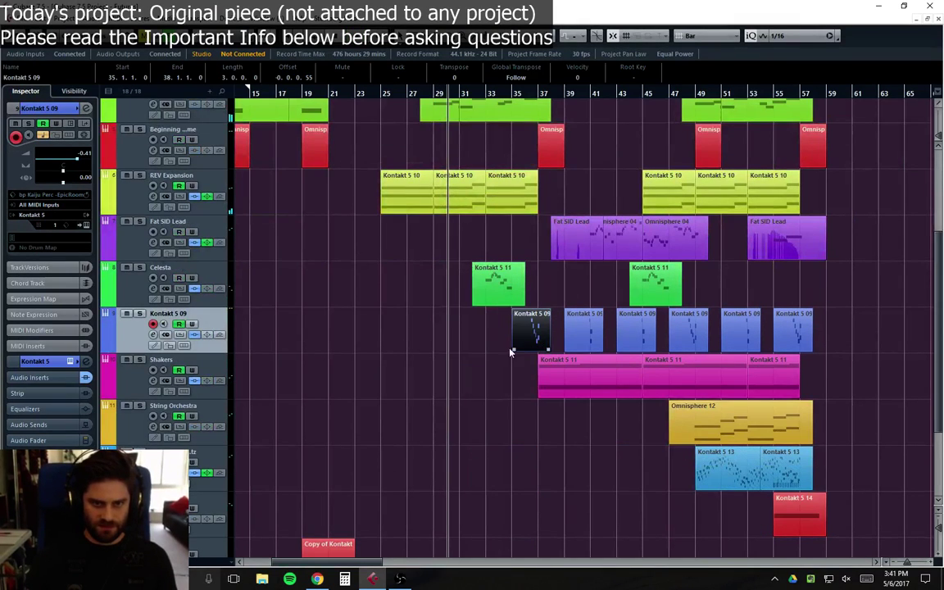
{"action": "left_click", "coordinate": [487, 95]}
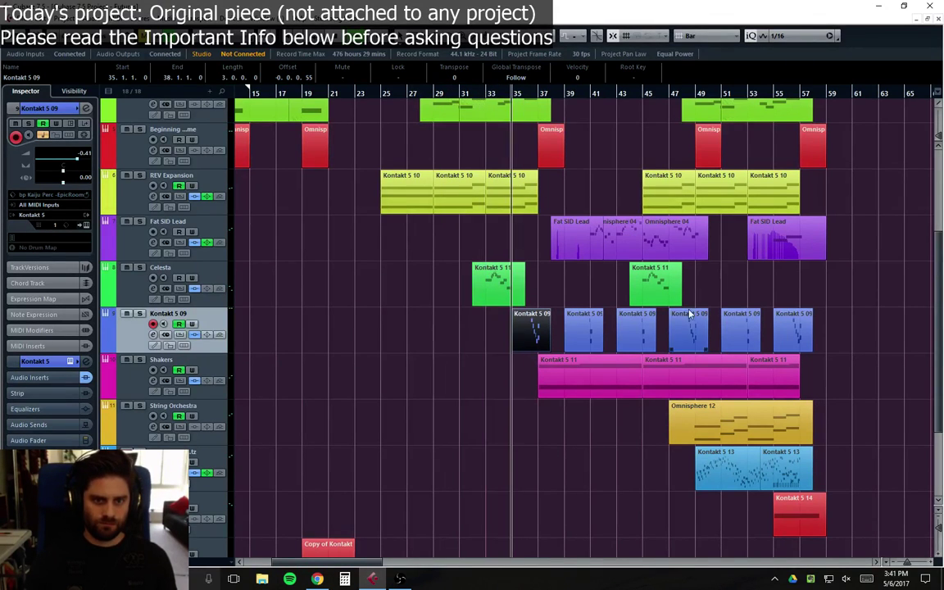
{"action": "left_click", "coordinate": [119, 308]}
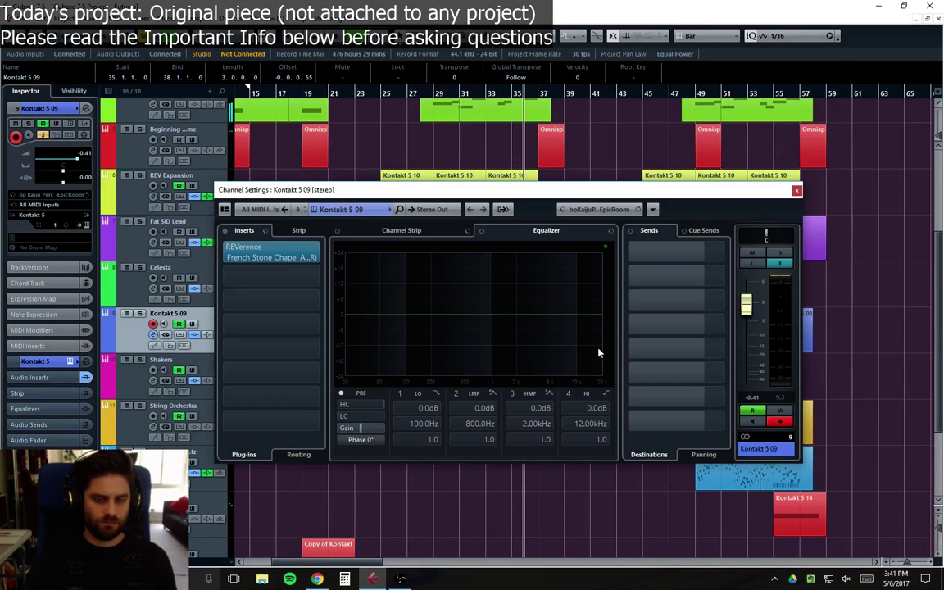
{"action": "key", "text": "space"}
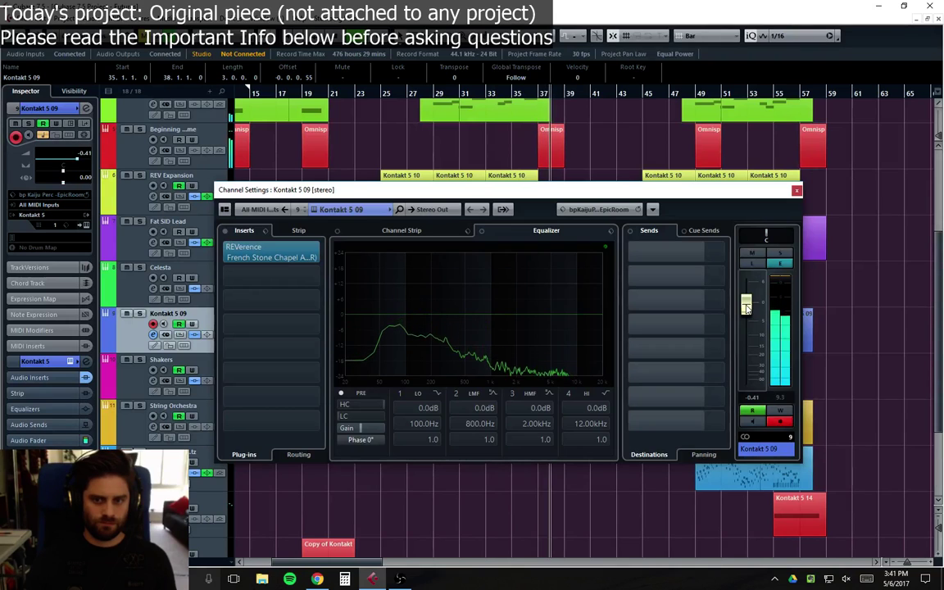
Step: Fine-tune the Kontakt 5 09 channel's volume fader during playback and close its channel settings
{"action": "left_click", "coordinate": [745, 306]}
{"action": "mouse_move", "coordinate": [745, 306]}
{"action": "left_mouse_down"}
{"action": "mouse_move", "coordinate": [745, 316]}
{"action": "mouse_move", "coordinate": [745, 305]}
{"action": "left_mouse_up"}
{"action": "left_click", "coordinate": [796, 192]}
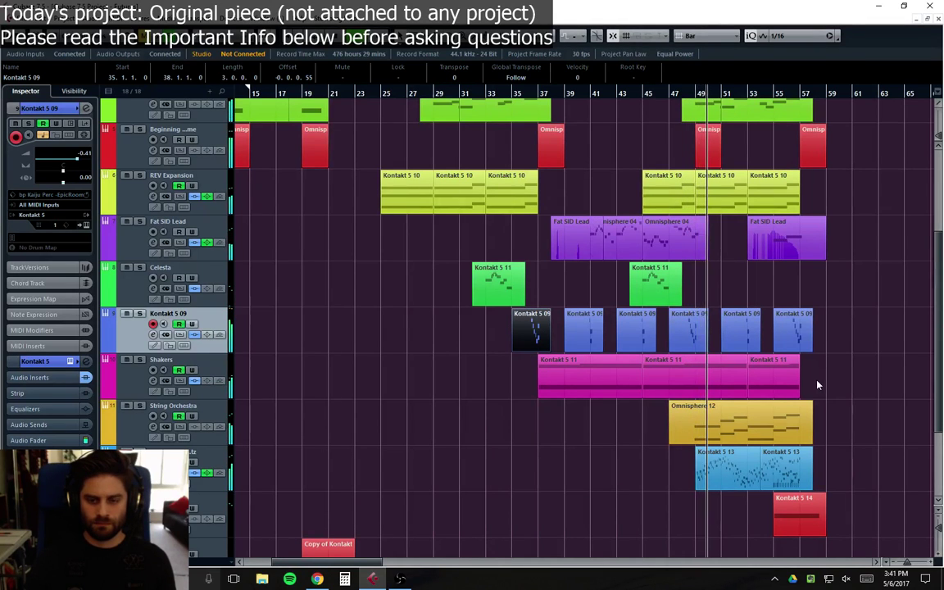
Step: Select String Orchestra and DAM - Electro Blitz in turn, and check the latter's inserts, EQ and level in its channel settings
{"action": "left_click", "coordinate": [189, 432]}
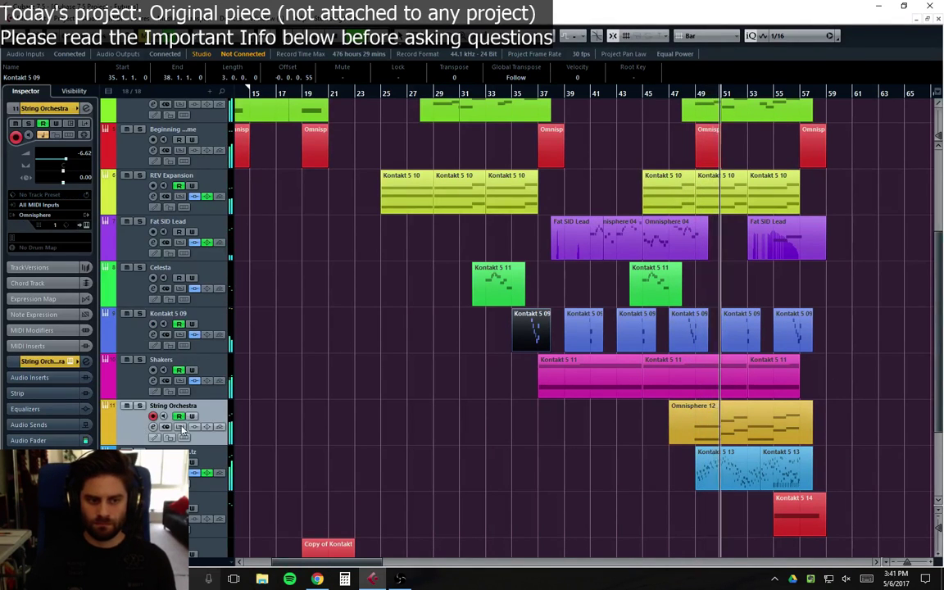
{"action": "left_click", "coordinate": [748, 477]}
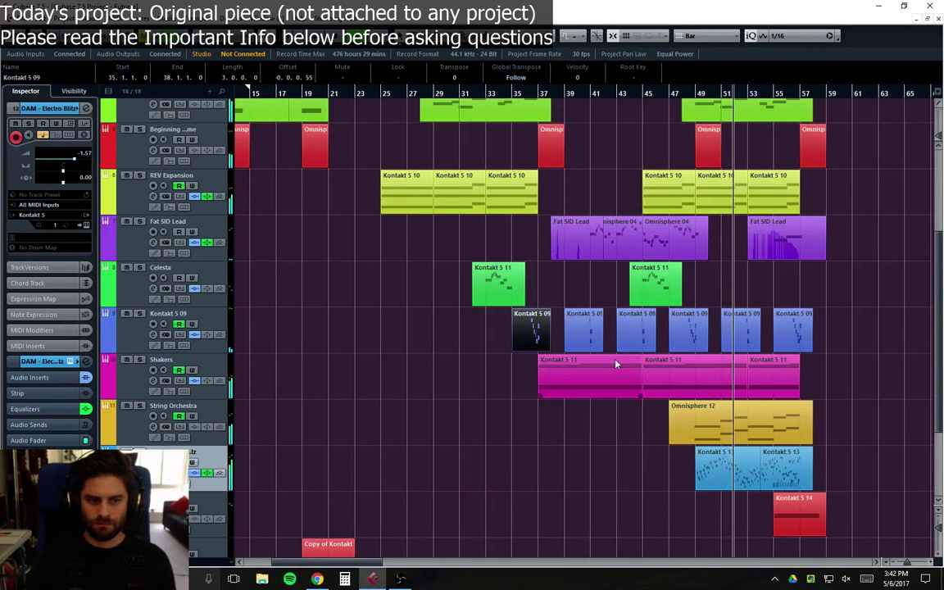
{"action": "key", "text": "e"}
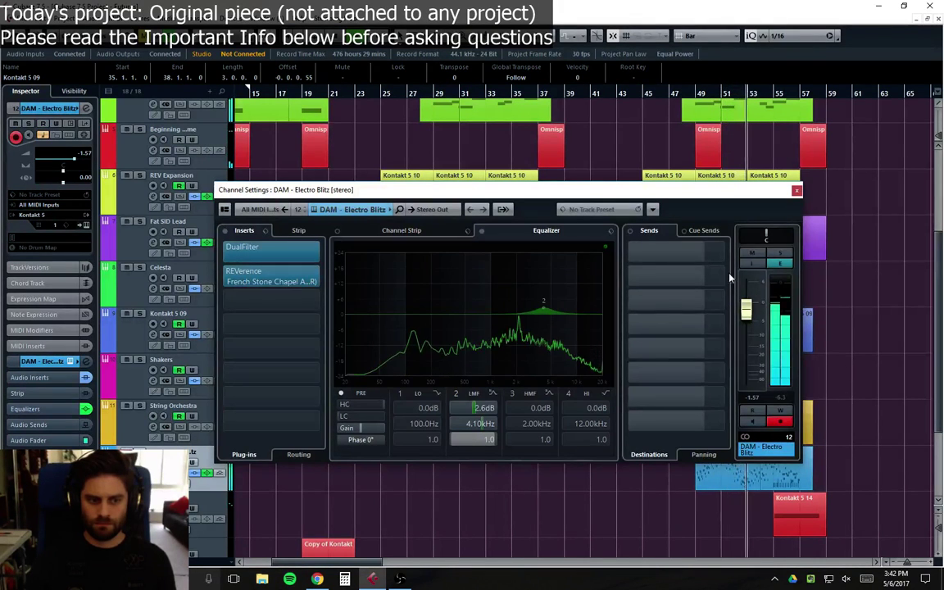
{"action": "key", "text": "e"}
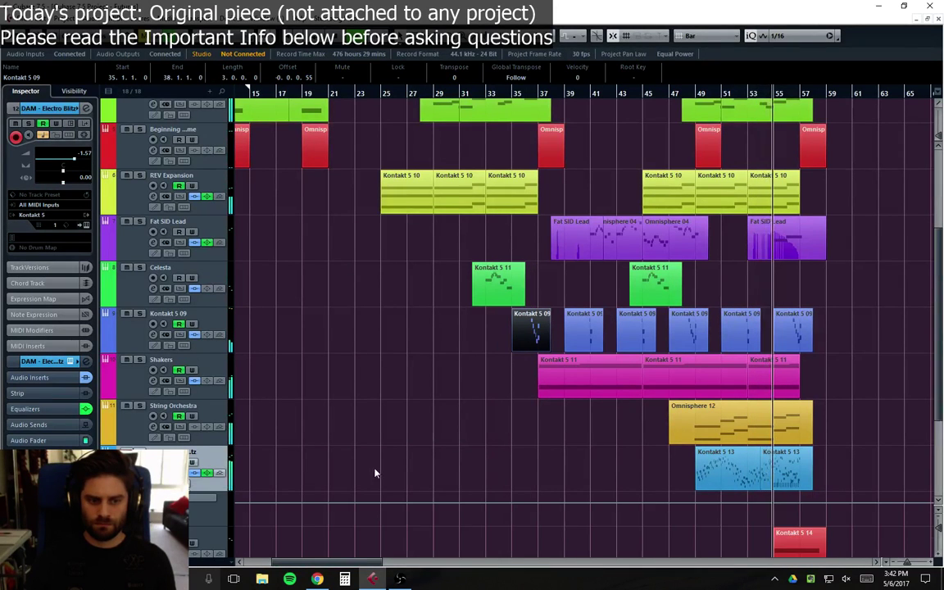
Step: Try to automate the DAM - Electro Blitz volume around bar 55 in an enlarged automation lane
{"action": "scroll", "coordinate": [336, 420], "scroll_direction": "down", "scroll_amount": 4}
{"action": "left_click", "coordinate": [172, 323]}
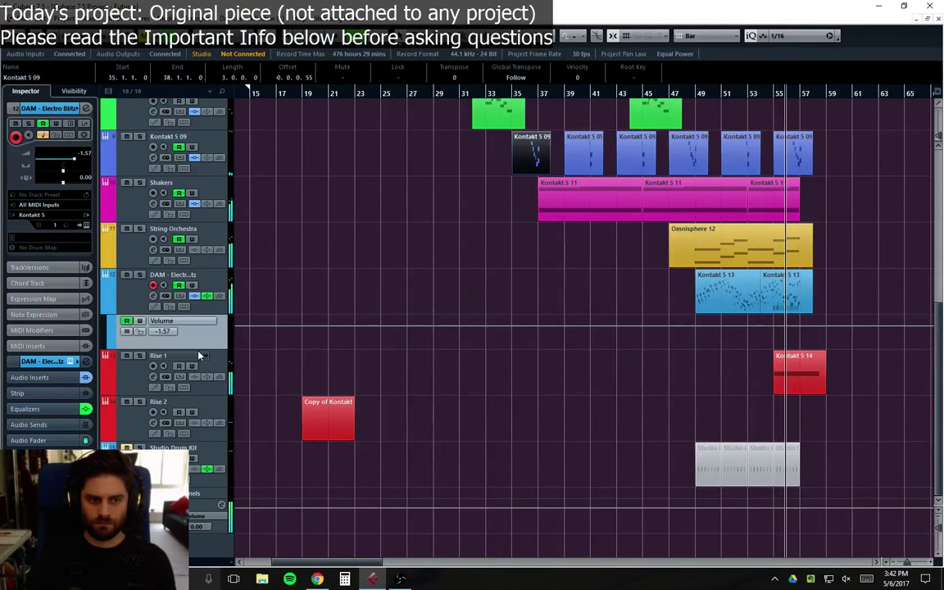
{"action": "left_click_drag", "start_coordinate": [178, 348], "coordinate": [196, 414]}
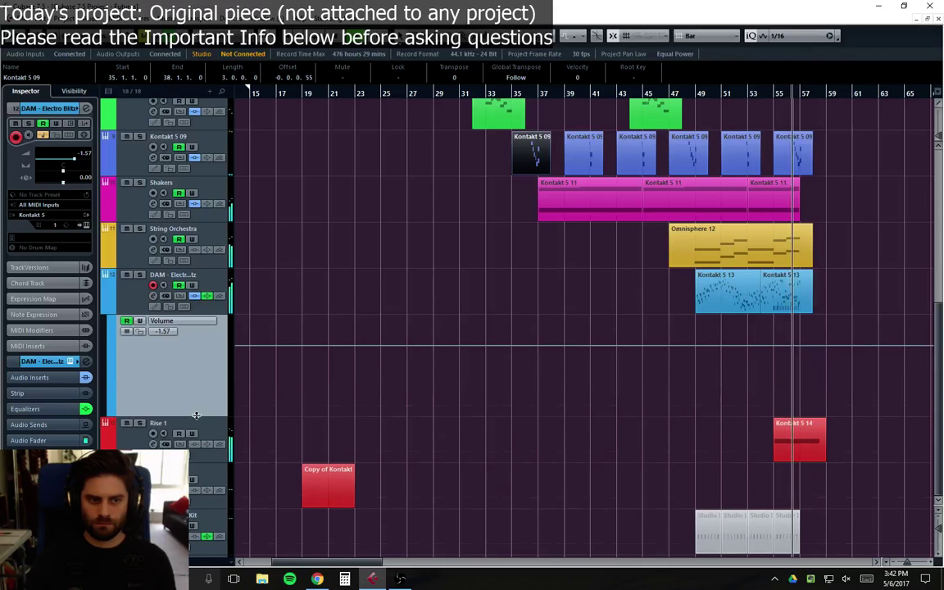
{"action": "left_click", "coordinate": [773, 348]}
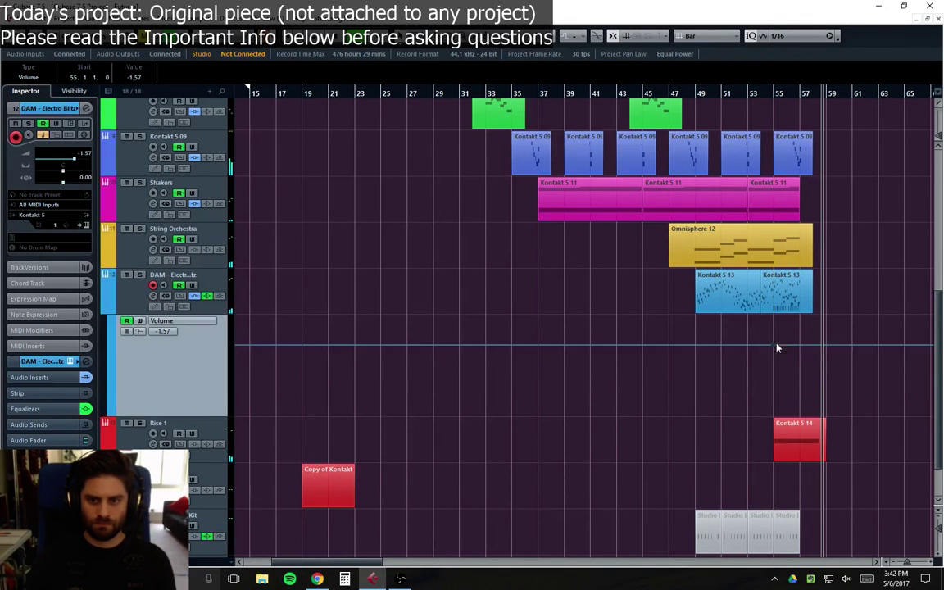
{"action": "left_click_drag", "start_coordinate": [775, 347], "coordinate": [801, 340]}
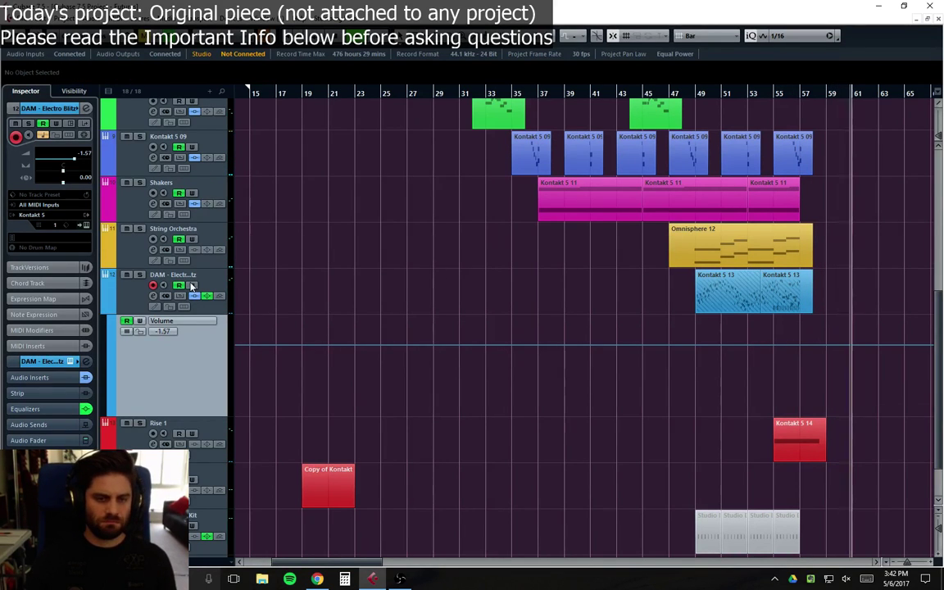
Step: Undo the DAM - Electro Blitz volume automation points and hide the track's automation lane
{"action": "key", "text": "ctrl+z"}
{"action": "key", "text": "ctrl+z"}
{"action": "left_click", "coordinate": [106, 308]}
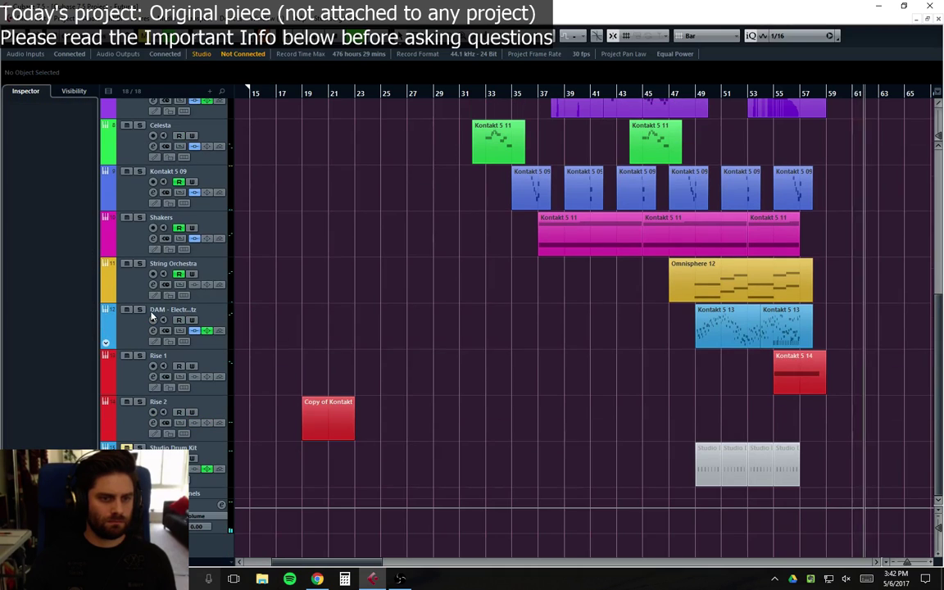
Step: Join the two adjacent DAM - Electro Blitz parts between bars 49 and 58 and open the merged part in the Key Editor
{"action": "double_click", "coordinate": [747, 334]}
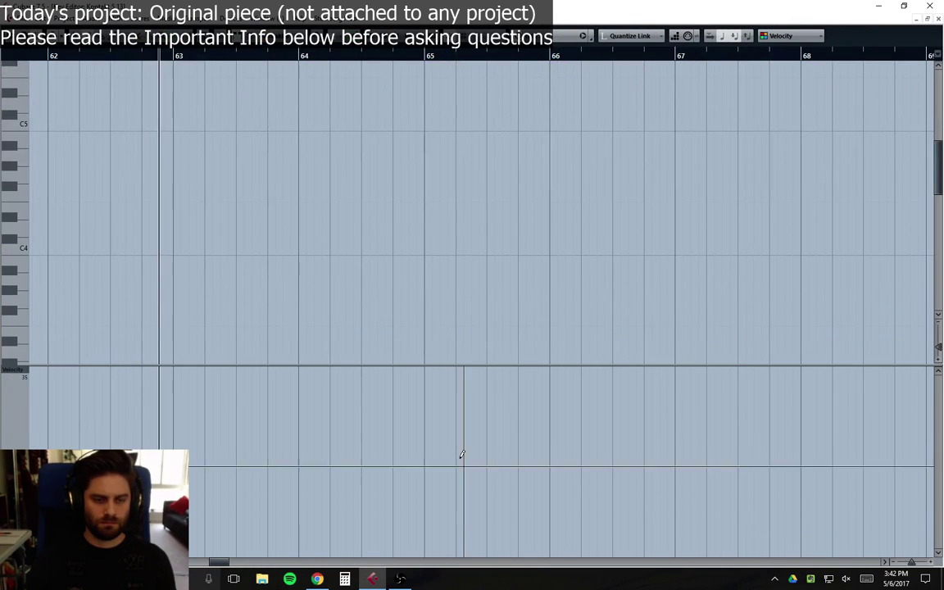
{"action": "key", "text": "Escape"}
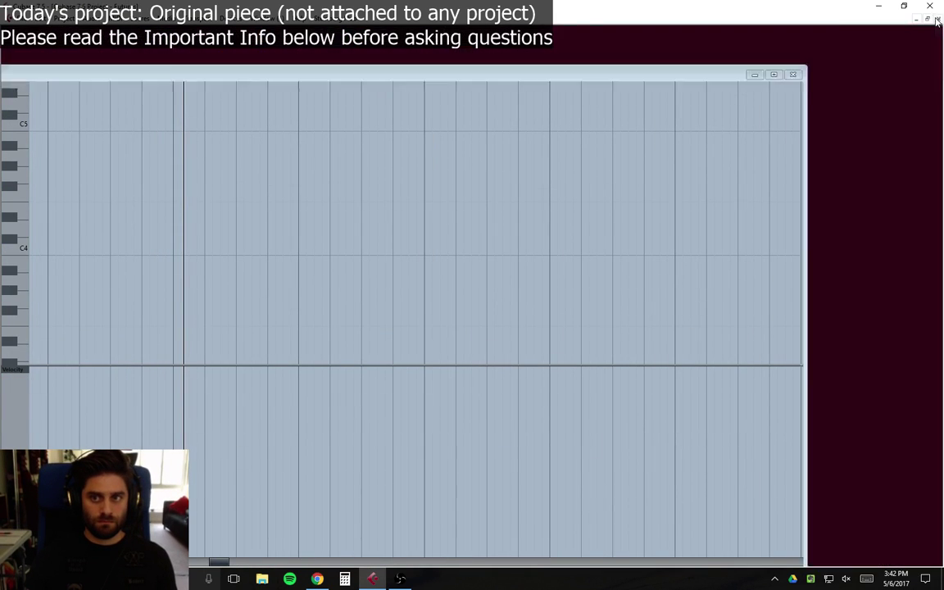
{"action": "left_click_drag", "start_coordinate": [723, 363], "coordinate": [759, 366]}
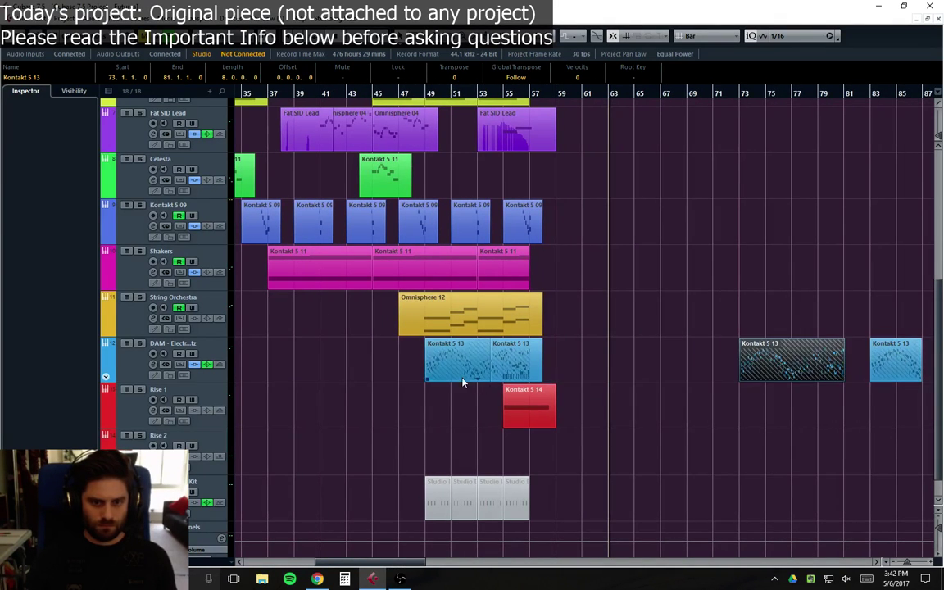
{"action": "double_click", "coordinate": [428, 344]}
{"action": "left_click", "coordinate": [938, 19]}
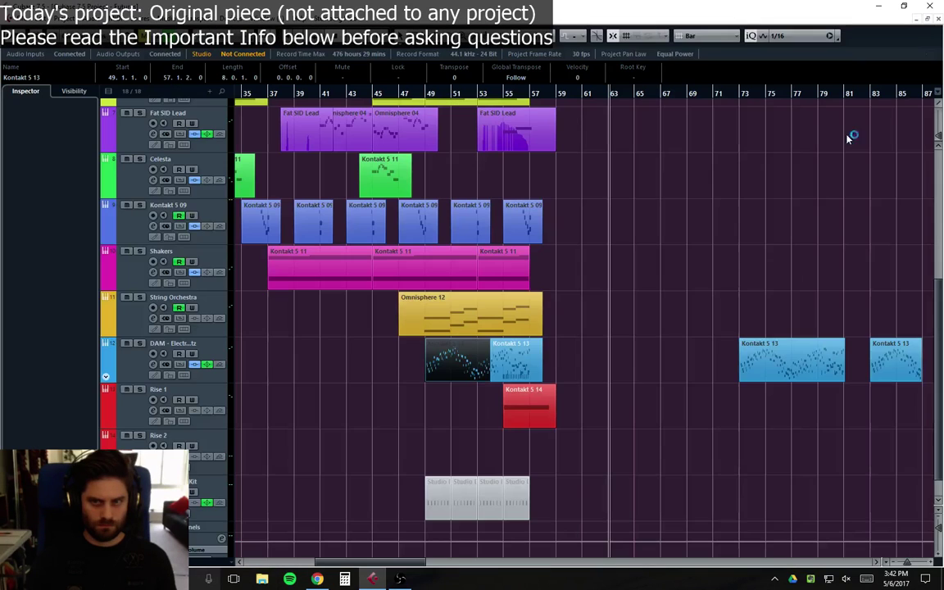
{"action": "double_click", "coordinate": [467, 375]}
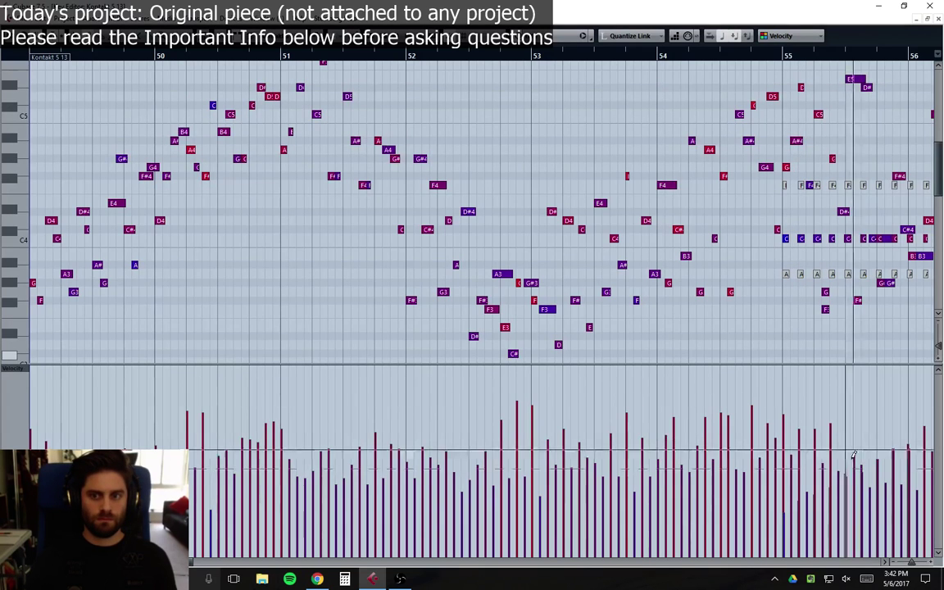
Step: Delete the greyed-out repeated F4 and A3 notes throughout bars 55 and 56
{"action": "scroll", "coordinate": [888, 566], "scroll_direction": "right", "scroll_amount": 5}
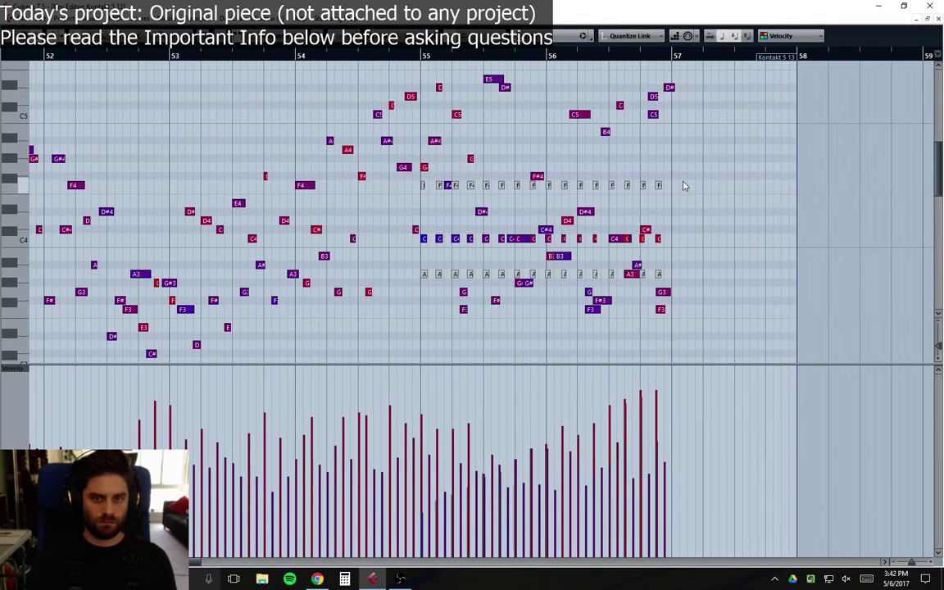
{"action": "left_click_drag", "start_coordinate": [693, 181], "coordinate": [572, 187]}
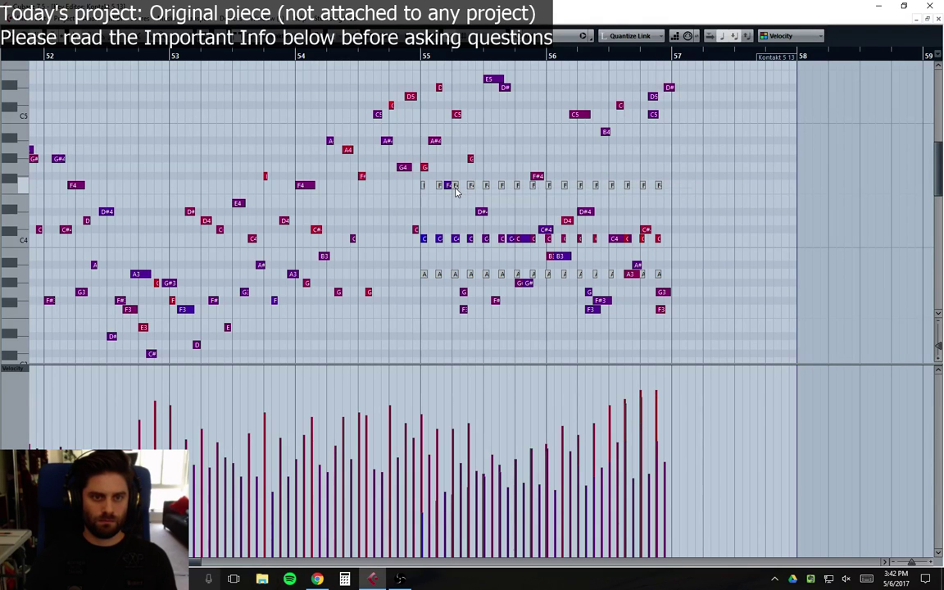
{"action": "left_click_drag", "start_coordinate": [456, 190], "coordinate": [419, 182]}
{"action": "key", "text": "Delete"}
{"action": "key", "text": "Delete"}
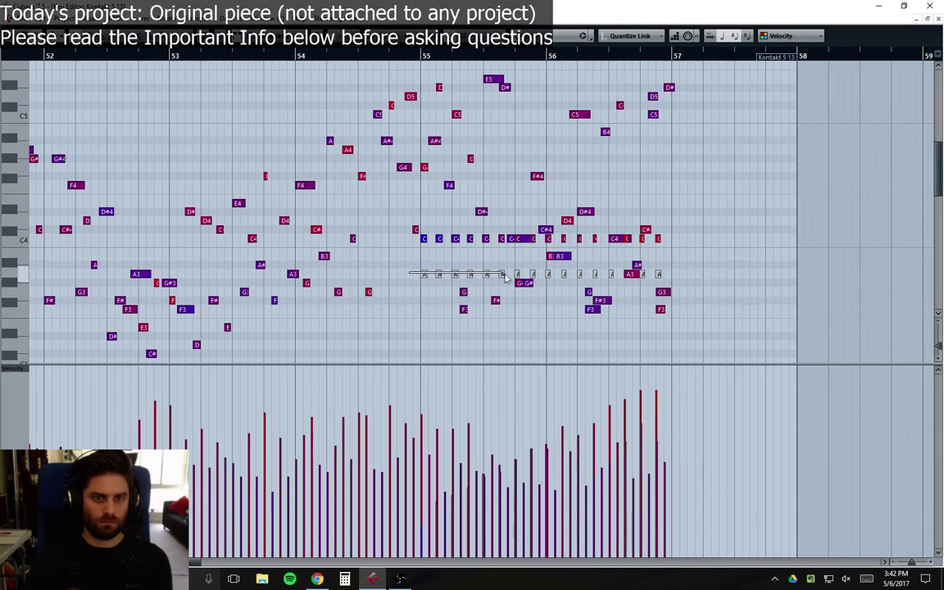
{"action": "left_click_drag", "start_coordinate": [609, 281], "coordinate": [655, 284]}
{"action": "key", "text": "Delete"}
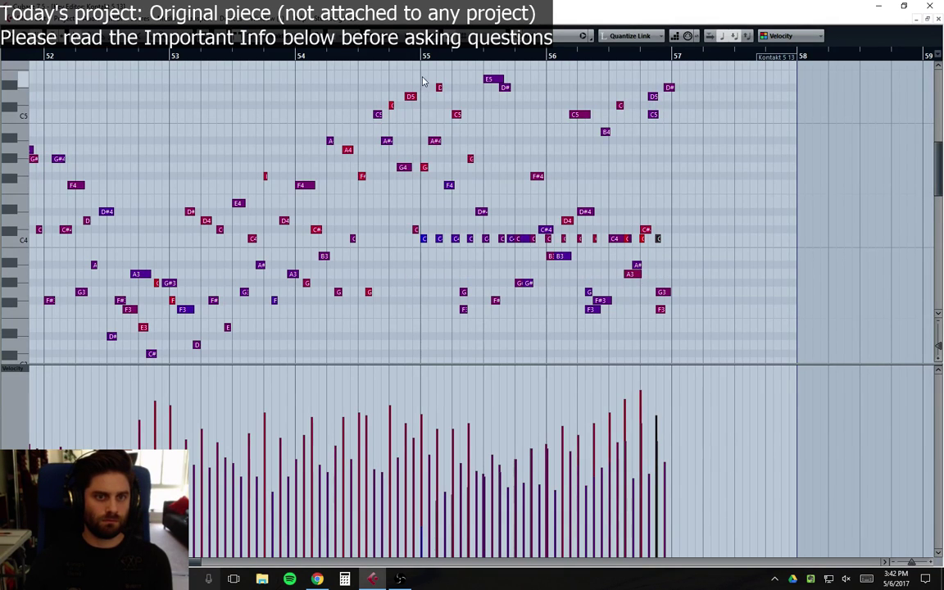
Step: Adjust the velocities of the notes above C4 in bars 55 and 56, strengthening those in bar 56
{"action": "left_click_drag", "start_coordinate": [422, 79], "coordinate": [720, 218]}
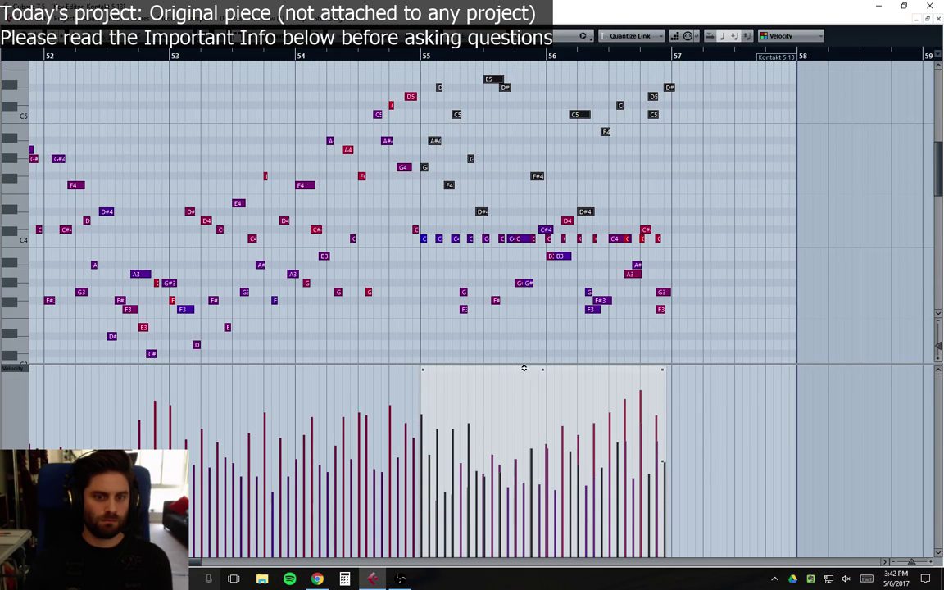
{"action": "mouse_move", "coordinate": [537, 373]}
{"action": "left_mouse_down"}
{"action": "mouse_move", "coordinate": [482, 425]}
{"action": "mouse_move", "coordinate": [468, 402]}
{"action": "mouse_move", "coordinate": [484, 449]}
{"action": "mouse_move", "coordinate": [440, 450]}
{"action": "mouse_move", "coordinate": [422, 439]}
{"action": "mouse_move", "coordinate": [451, 427]}
{"action": "mouse_move", "coordinate": [425, 440]}
{"action": "left_mouse_up"}
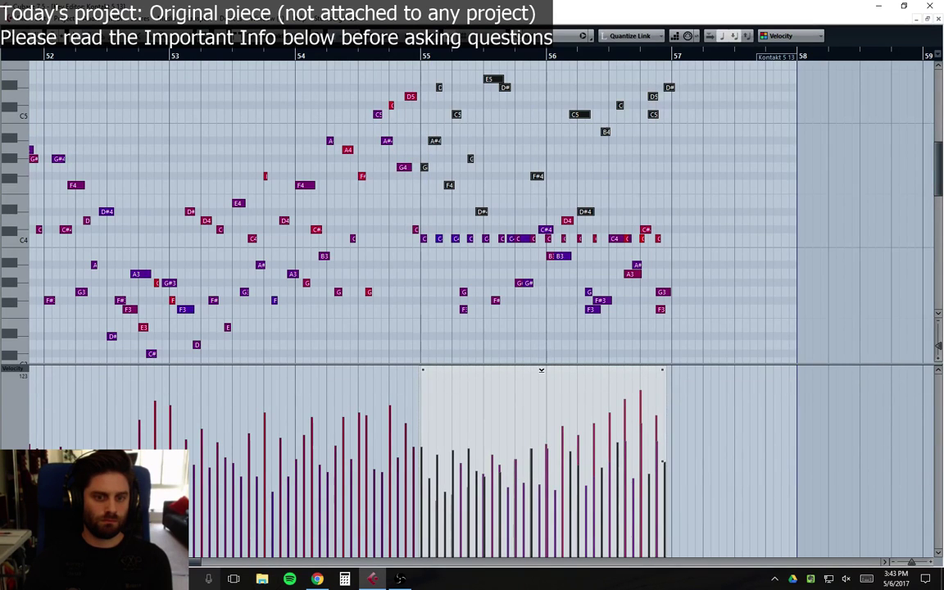
{"action": "left_click_drag", "start_coordinate": [685, 76], "coordinate": [554, 227]}
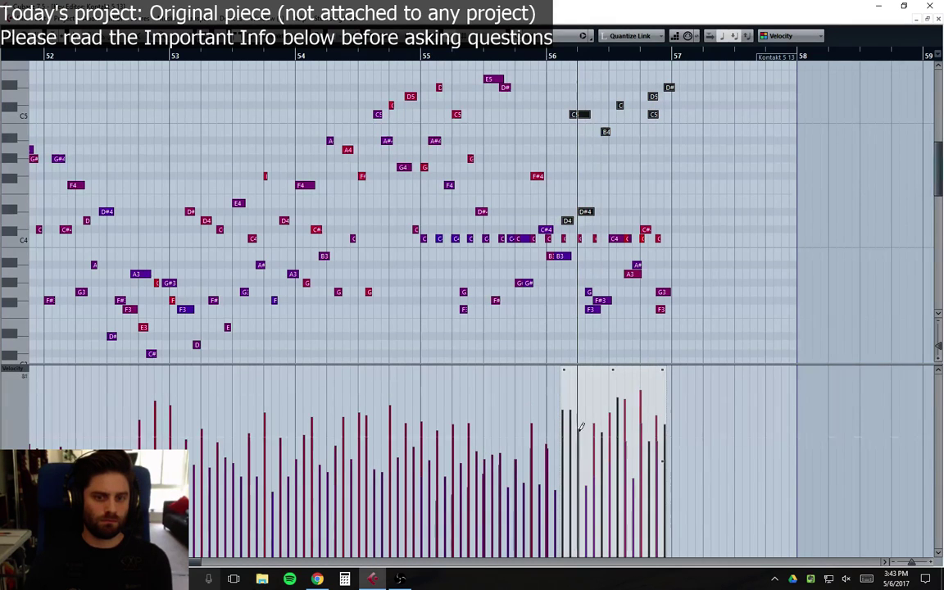
Step: Adjust the low notes' velocities in bar 56, accenting the A3 and the closing notes, and close the Key Editor
{"action": "left_click_drag", "start_coordinate": [692, 317], "coordinate": [547, 256]}
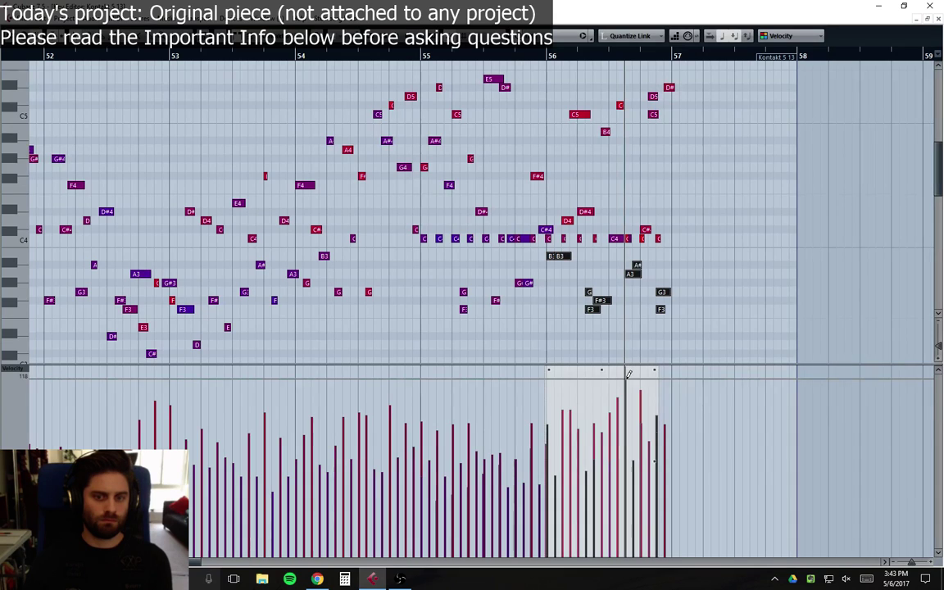
{"action": "left_click", "coordinate": [632, 277]}
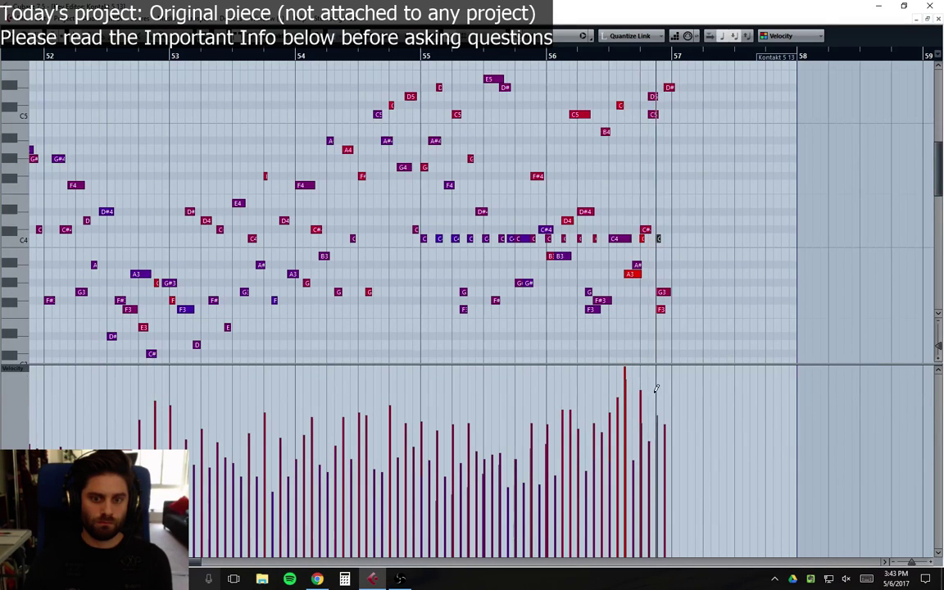
{"action": "left_click", "coordinate": [655, 399]}
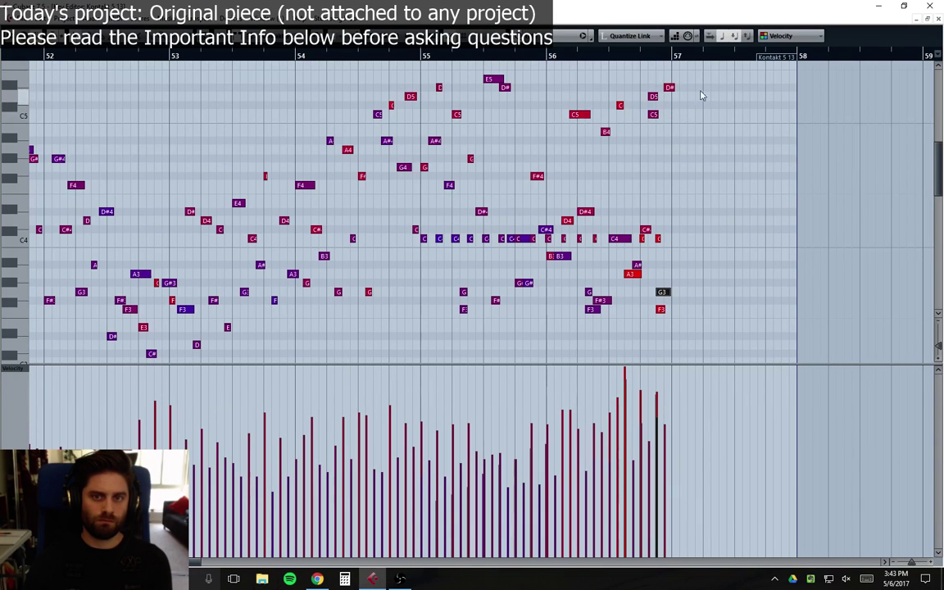
{"action": "left_click", "coordinate": [938, 18]}
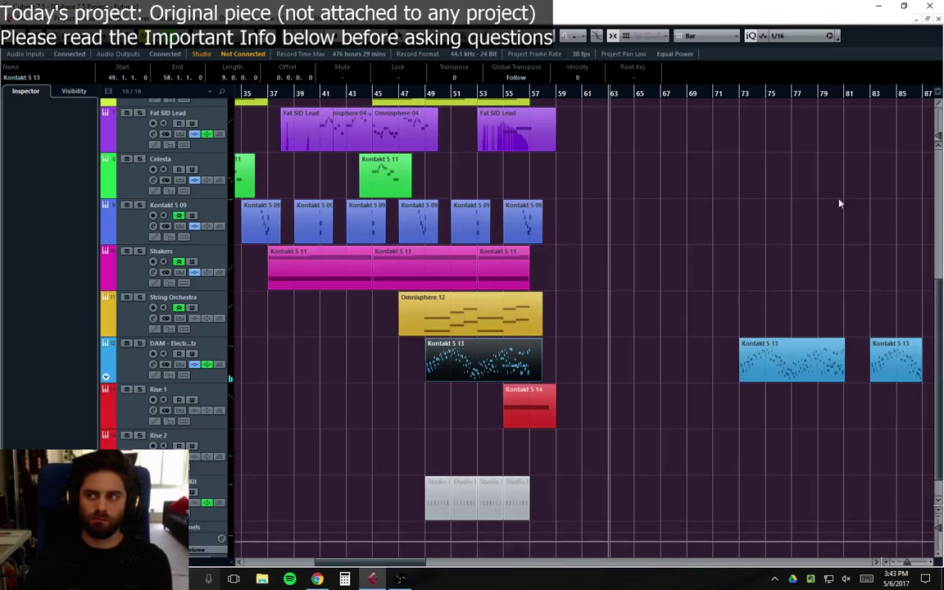
Step: Audition the DAM - Electro Blitz part from bar 49 in the Key Editor, moving the note just before bar 54 up to C5
{"action": "left_click", "coordinate": [424, 94]}
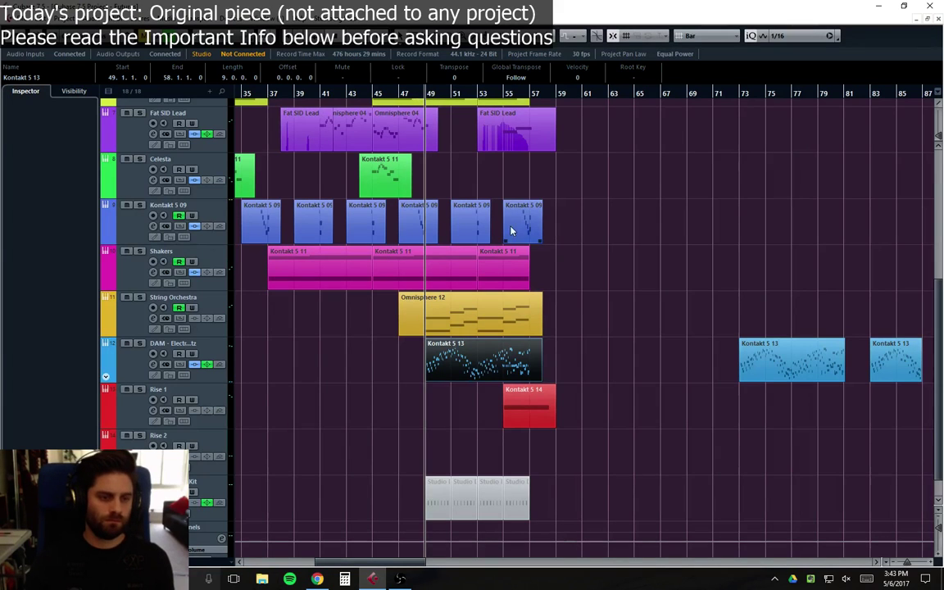
{"action": "key", "text": "space"}
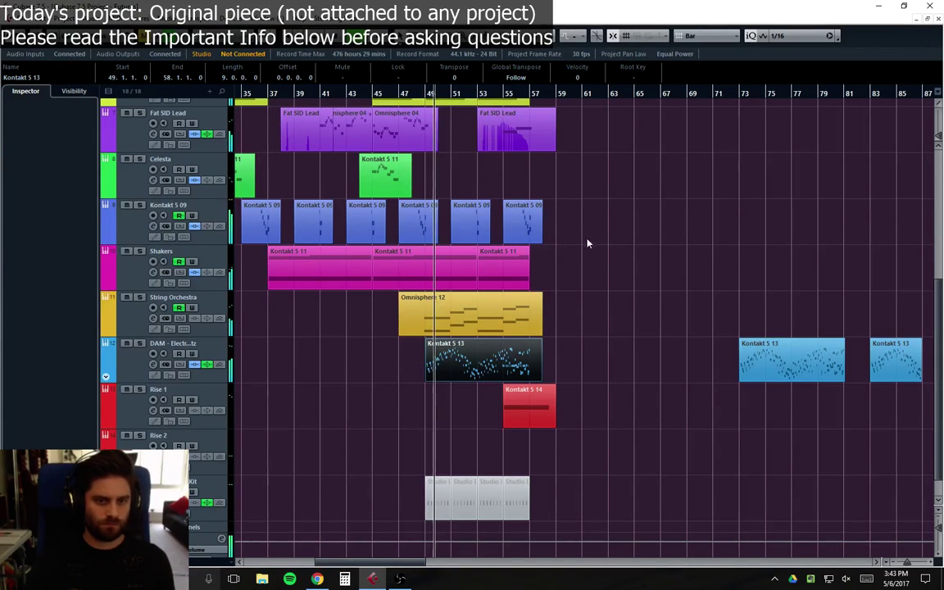
{"action": "double_click", "coordinate": [451, 352]}
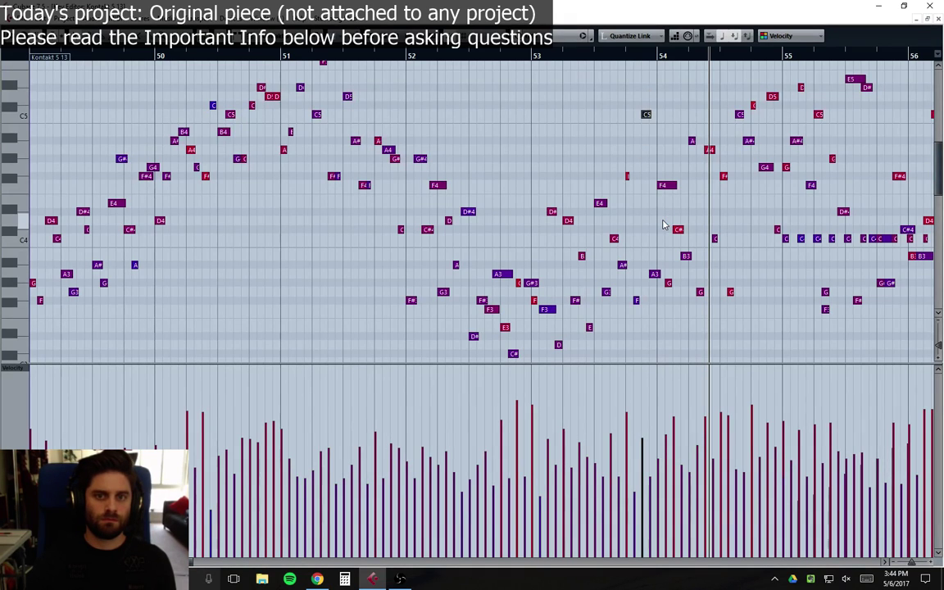
{"action": "left_click", "coordinate": [476, 57]}
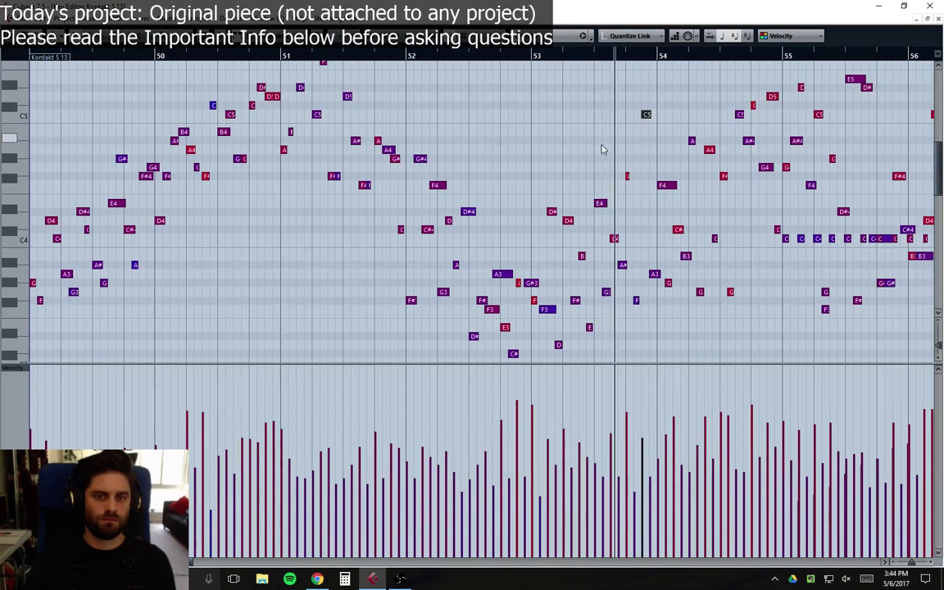
Step: Audition bars 54 to 56 in the Key Editor, moving the C#4 just after bar 54 down to D3
{"action": "key", "text": "space"}
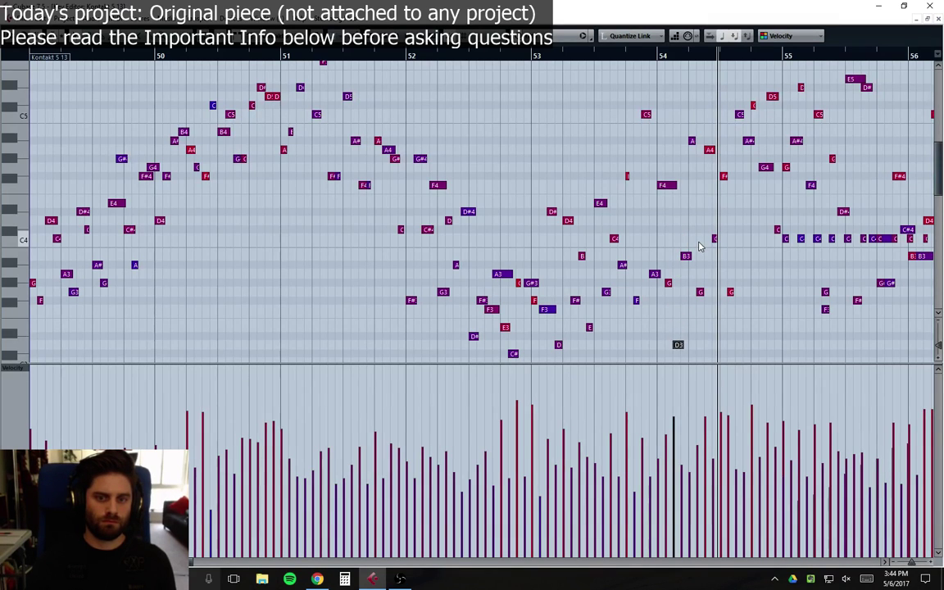
{"action": "scroll", "coordinate": [699, 246], "scroll_direction": "down", "scroll_amount": 2}
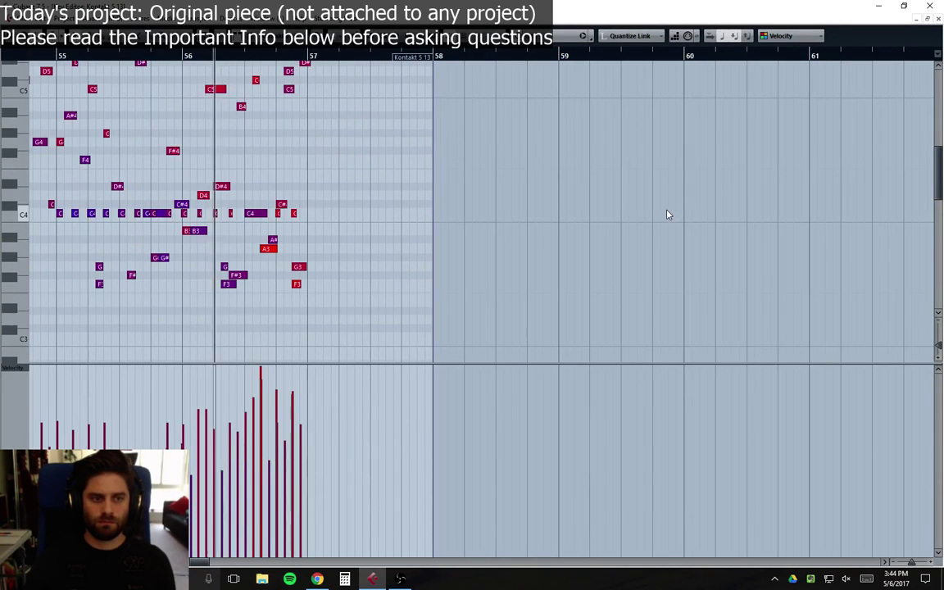
{"action": "key", "text": "space"}
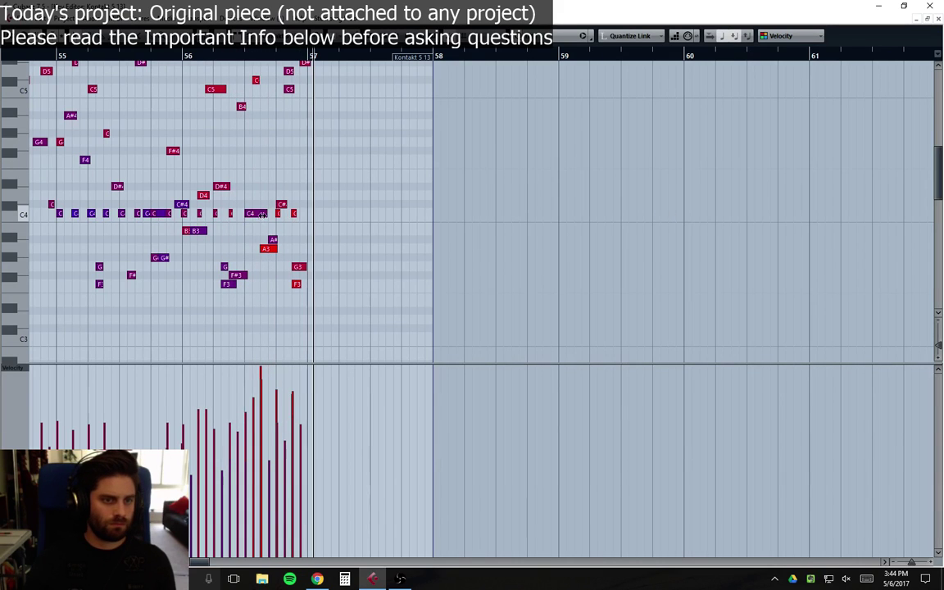
Step: Replace the long C4 in bar 56 with two short C4 notes and raise the second one's velocity
{"action": "left_click_drag", "start_coordinate": [266, 213], "coordinate": [254, 216]}
{"action": "left_click", "coordinate": [263, 213]}
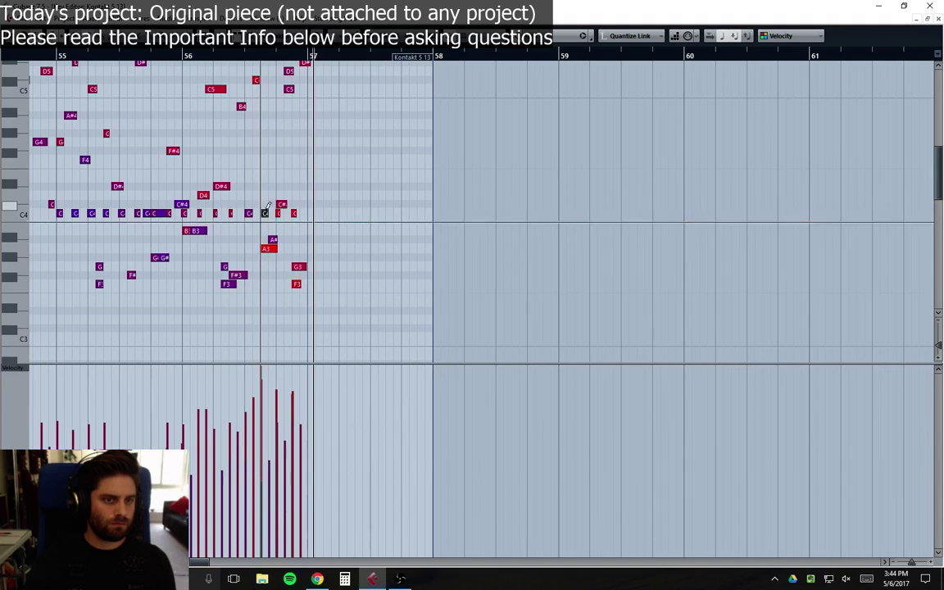
{"action": "left_click_drag", "start_coordinate": [266, 213], "coordinate": [359, 213]}
{"action": "left_click_drag", "start_coordinate": [369, 456], "coordinate": [358, 415]}
{"action": "left_click_drag", "start_coordinate": [358, 214], "coordinate": [264, 214]}
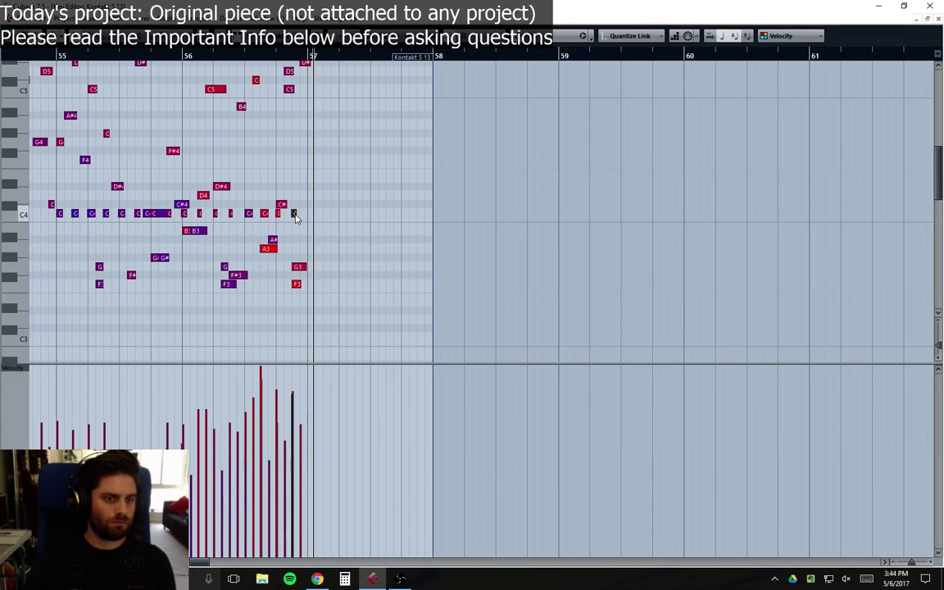
Step: Raise the velocity of the last C4 in bar 56, keeping its position, and close the Key Editor
{"action": "left_click_drag", "start_coordinate": [302, 396], "coordinate": [300, 361]}
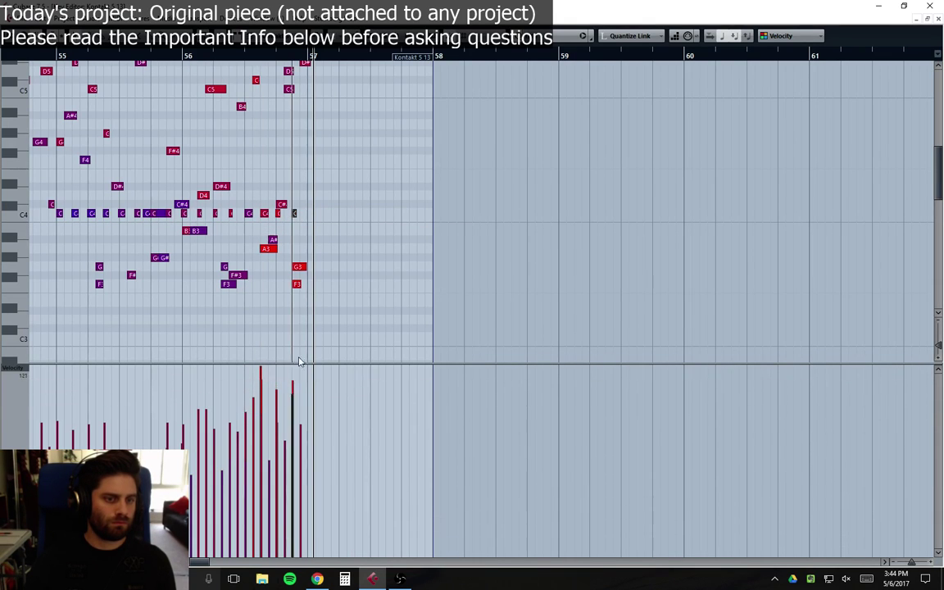
{"action": "left_click_drag", "start_coordinate": [296, 217], "coordinate": [343, 227]}
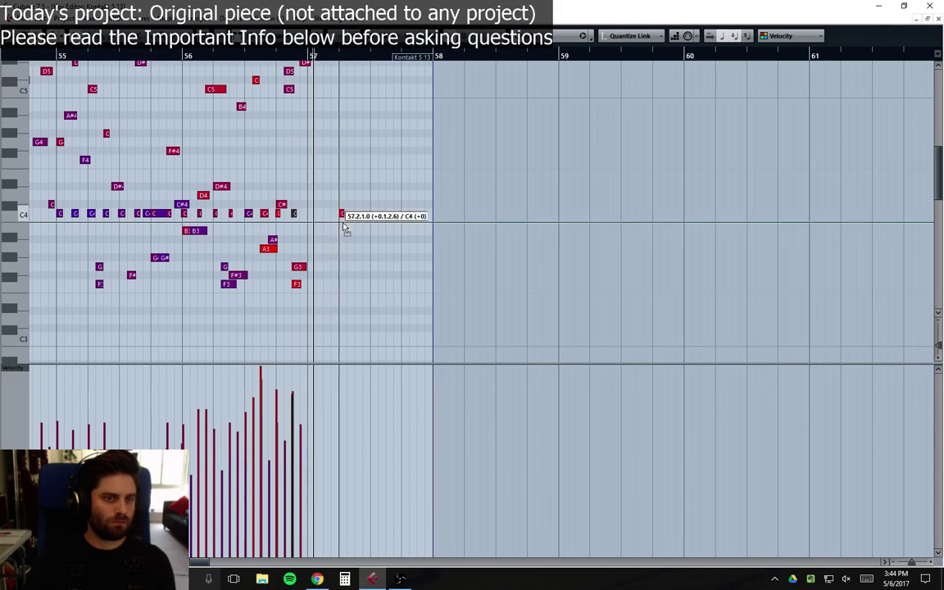
{"action": "left_click_drag", "start_coordinate": [345, 394], "coordinate": [347, 377]}
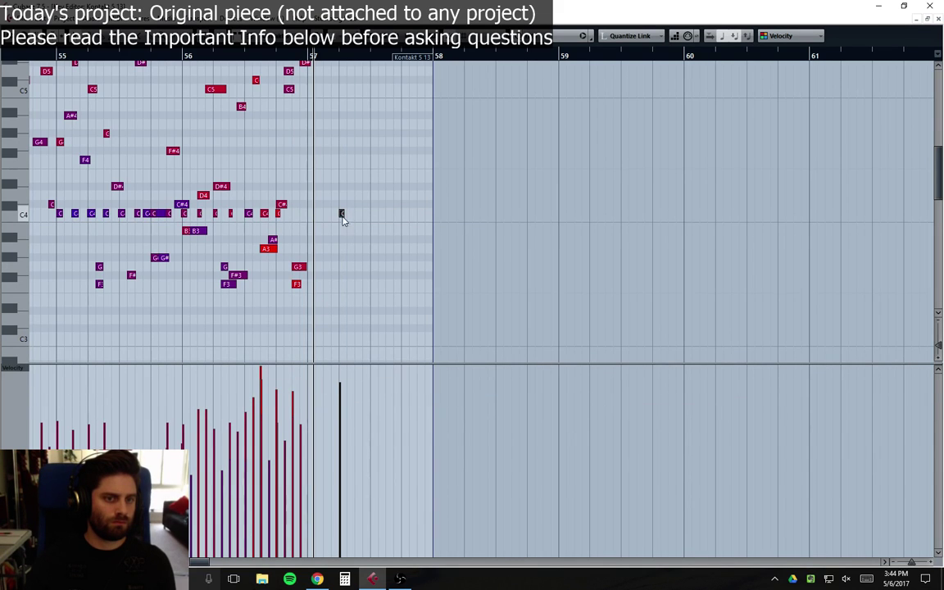
{"action": "left_click_drag", "start_coordinate": [339, 215], "coordinate": [303, 224]}
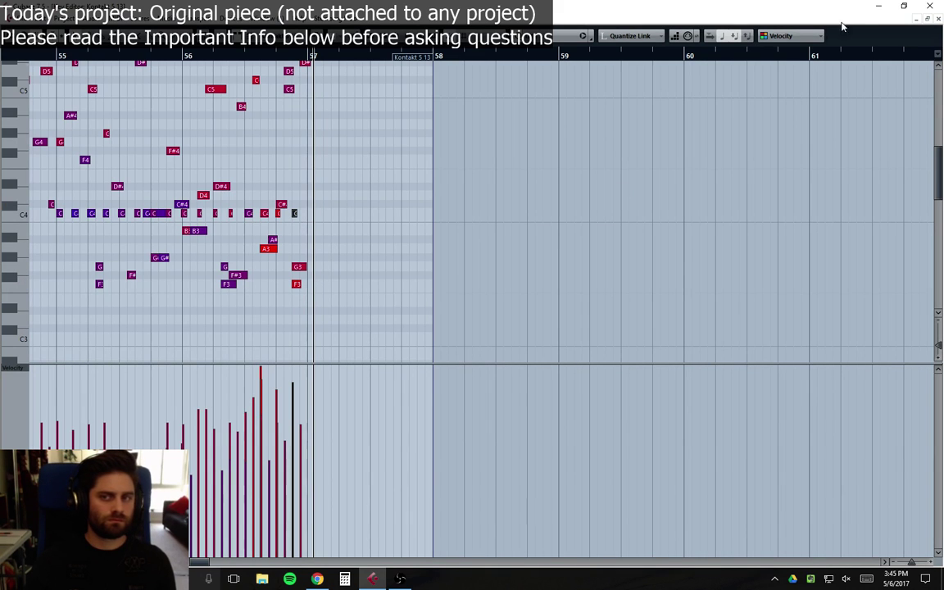
{"action": "left_click", "coordinate": [936, 19]}
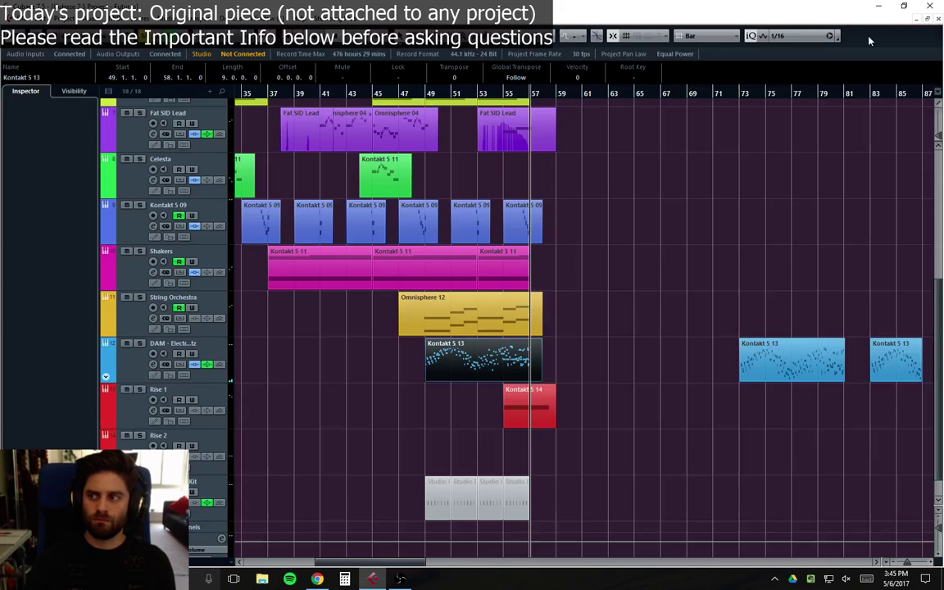
Step: Listen to the arrangement from bar 55, then from bar 37
{"action": "left_click", "coordinate": [502, 96]}
{"action": "key", "text": "space"}
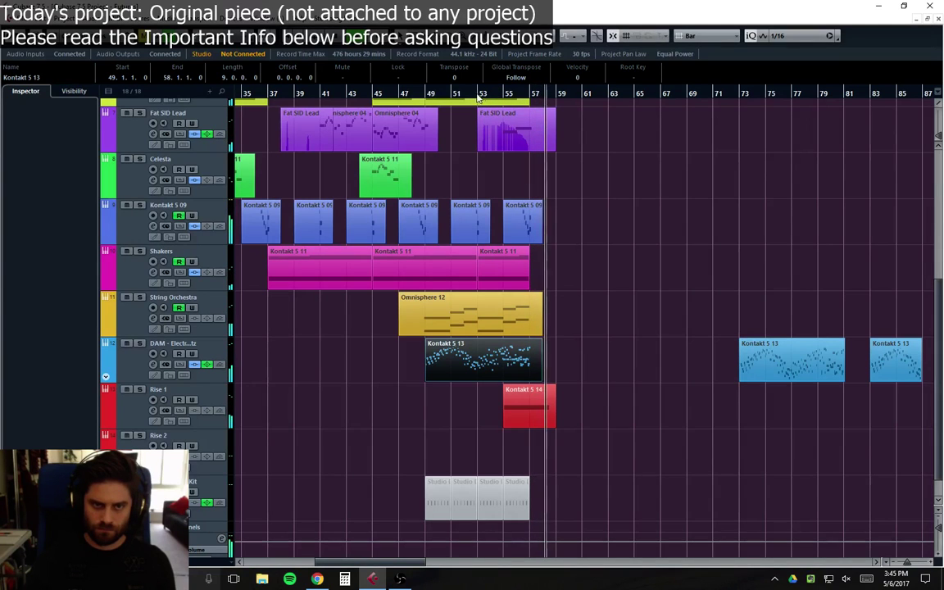
{"action": "left_click", "coordinate": [275, 95]}
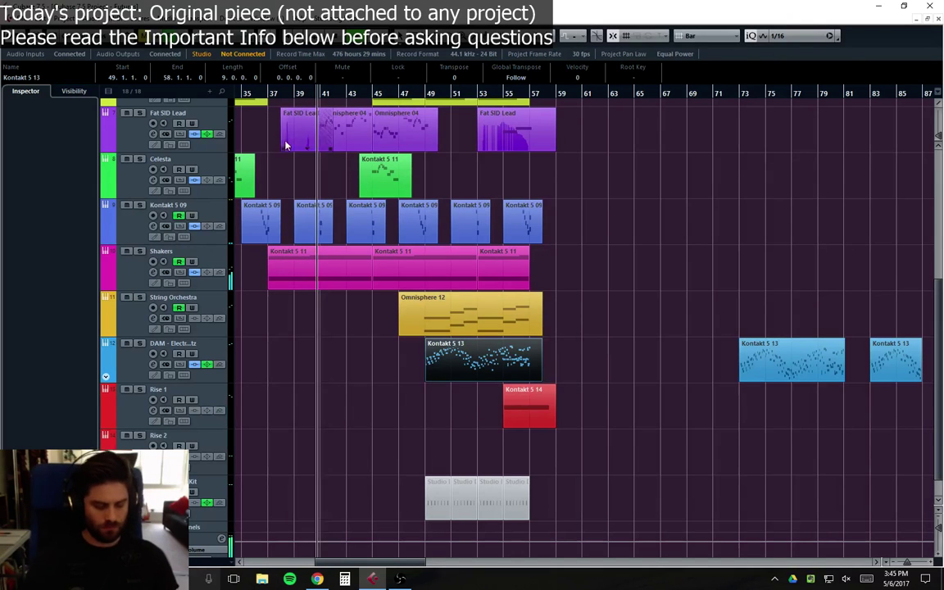
Step: Show Kontakt 5 09's volume automation in an enlarged lane and lower the level up to bar 55 to -1.76
{"action": "scroll", "coordinate": [806, 302], "scroll_direction": "up", "scroll_amount": 6}
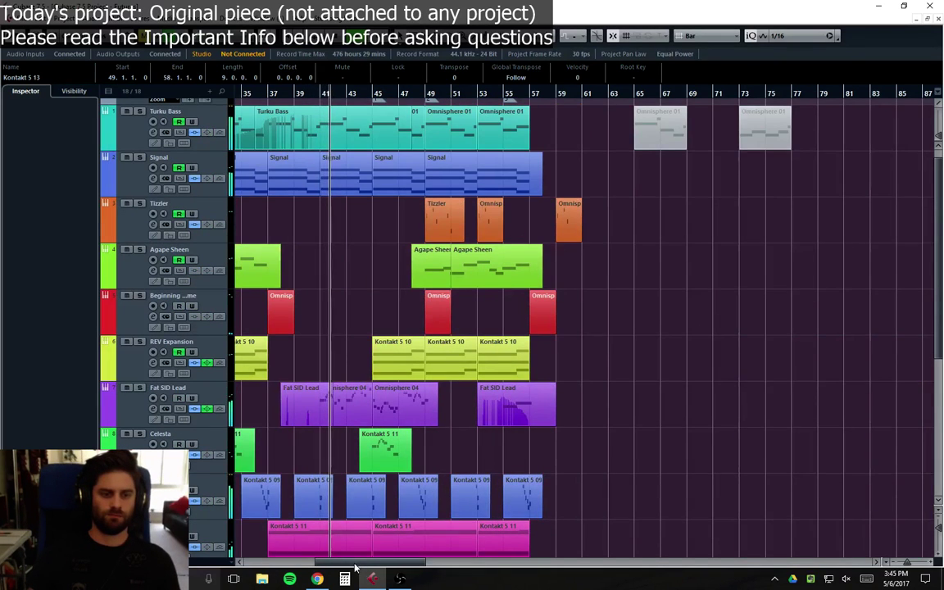
{"action": "left_click_drag", "start_coordinate": [357, 563], "coordinate": [332, 563]}
{"action": "left_click", "coordinate": [193, 501]}
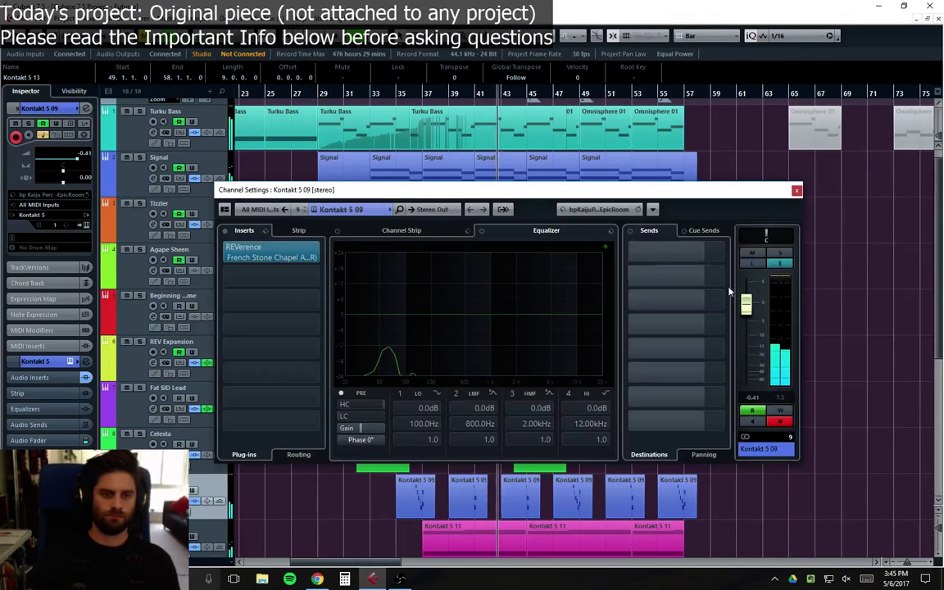
{"action": "left_click", "coordinate": [796, 190]}
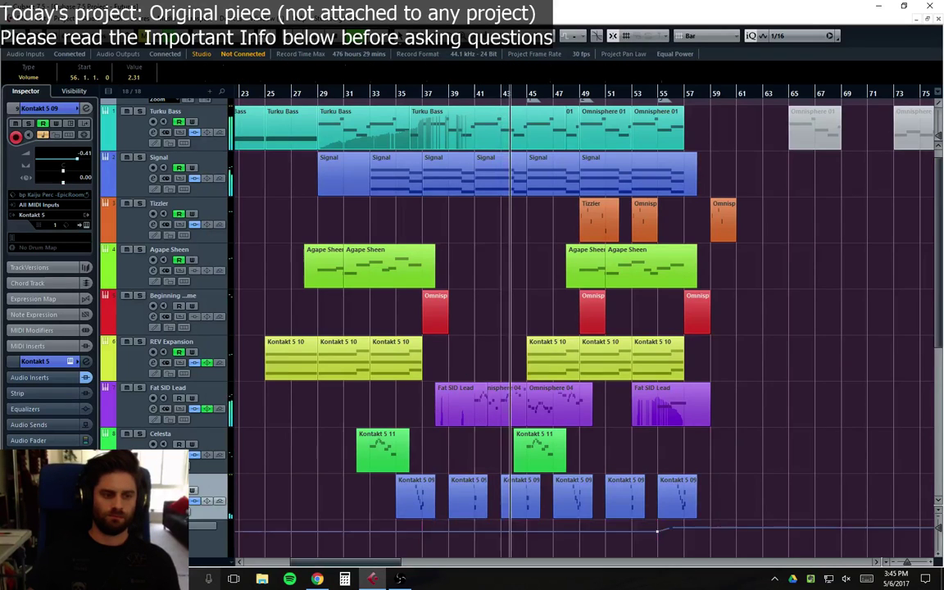
{"action": "scroll", "coordinate": [194, 396], "scroll_direction": "down", "scroll_amount": 4}
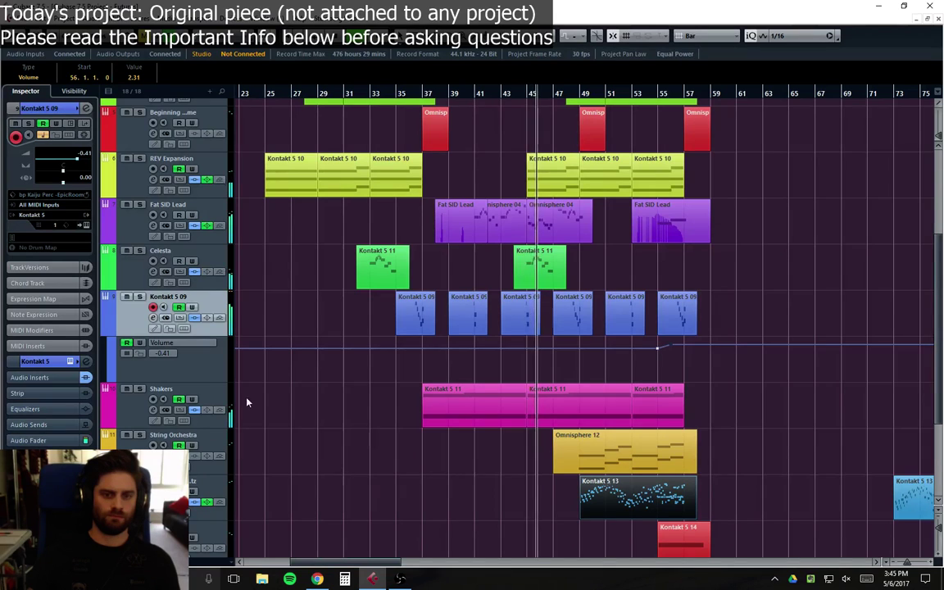
{"action": "left_click_drag", "start_coordinate": [189, 382], "coordinate": [189, 524]}
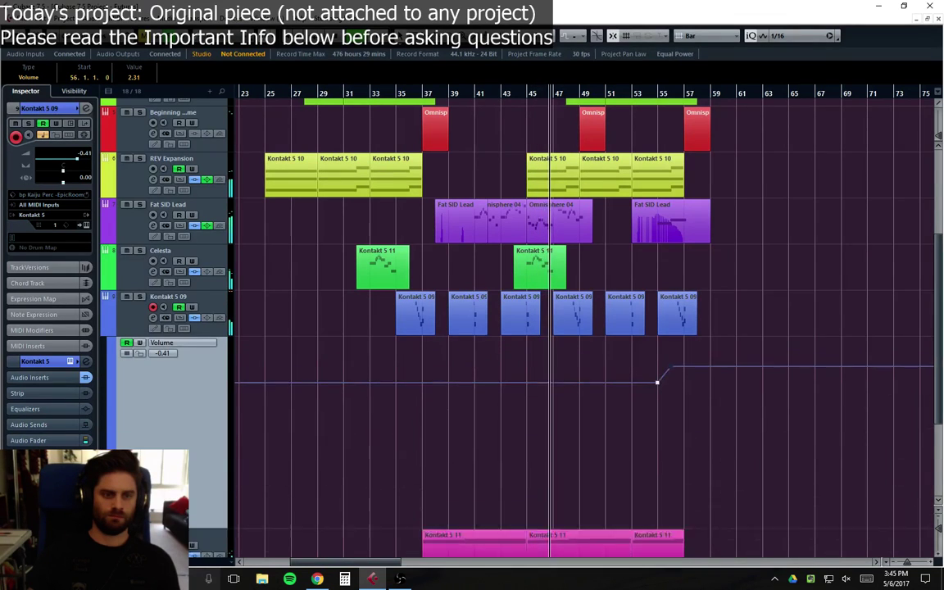
{"action": "scroll", "coordinate": [465, 406], "scroll_direction": "down", "scroll_amount": 2}
{"action": "left_click_drag", "start_coordinate": [657, 357], "coordinate": [657, 367]}
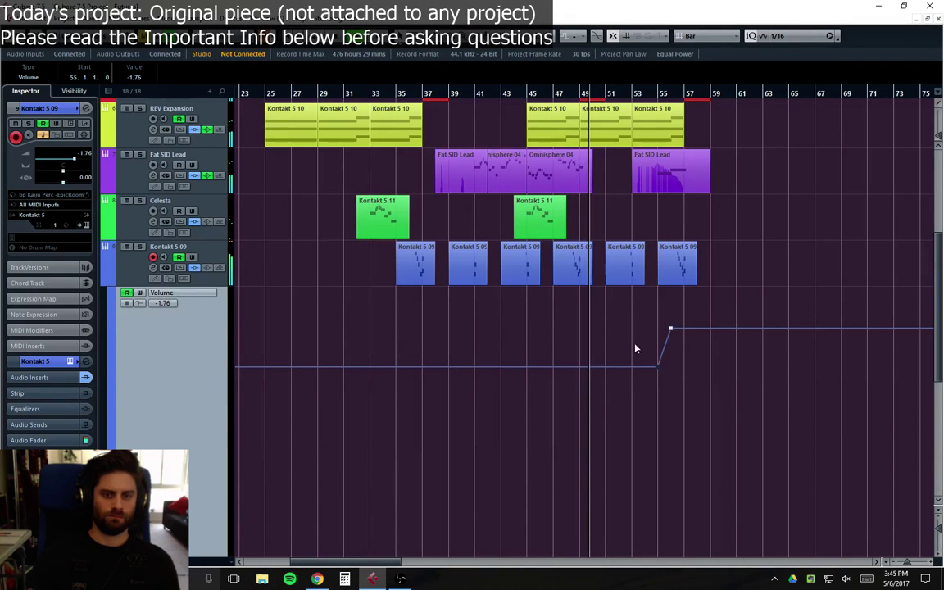
Step: Check Kontakt 5 09's channel level during playback, then return to bar 47 with its automation lane hidden
{"action": "left_click", "coordinate": [153, 266]}
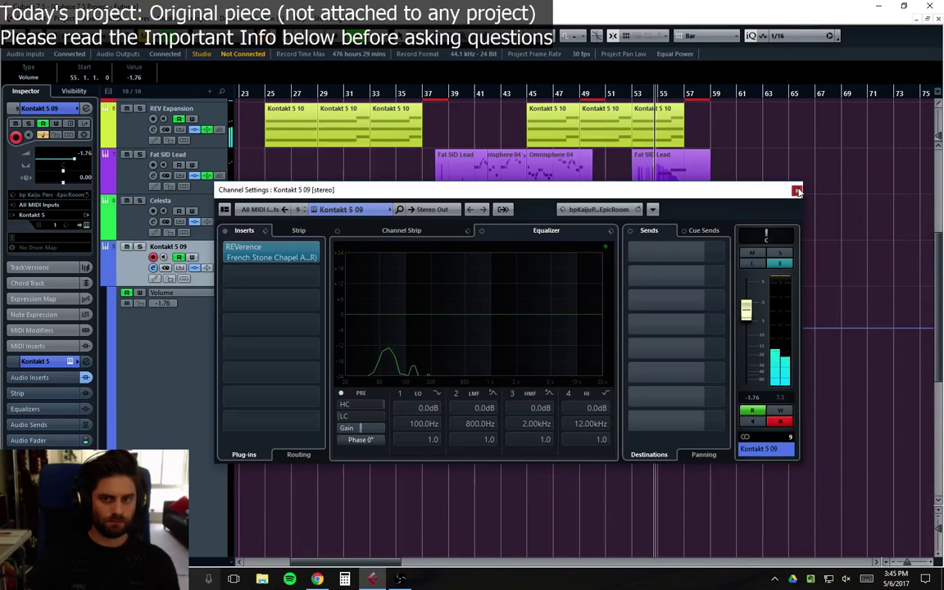
{"action": "left_click", "coordinate": [797, 191]}
{"action": "scroll", "coordinate": [634, 291], "scroll_direction": "down", "scroll_amount": 2}
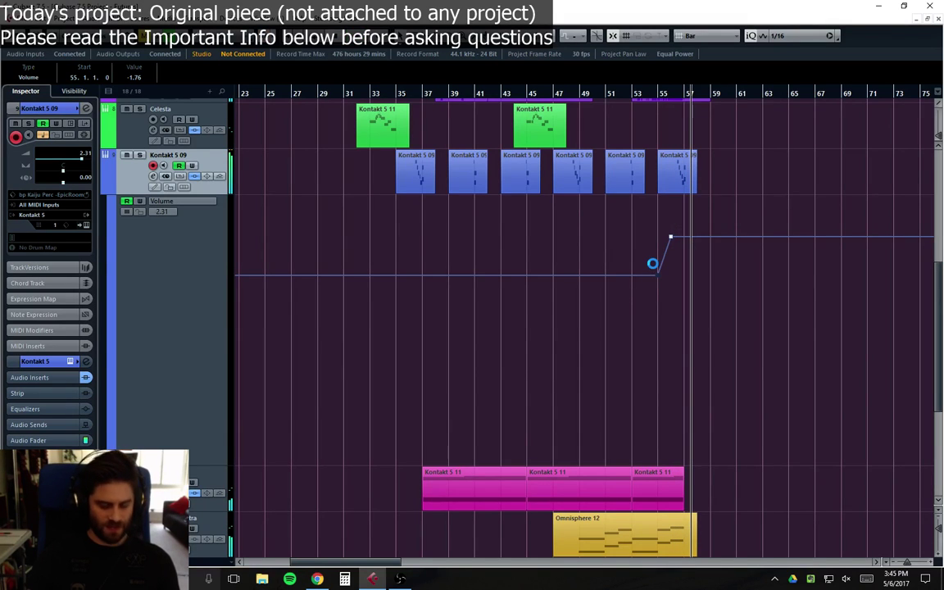
{"action": "left_click", "coordinate": [554, 97]}
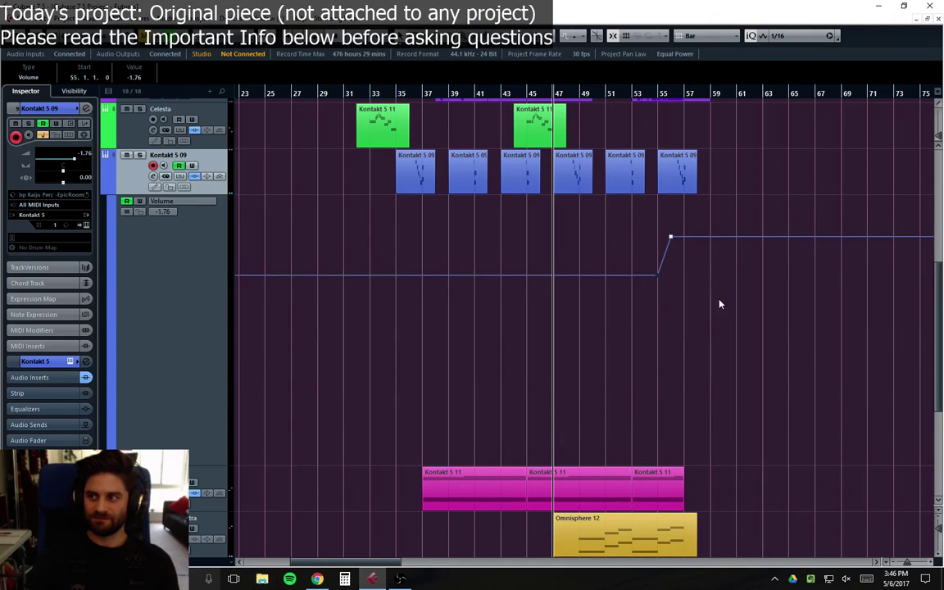
{"action": "left_click", "coordinate": [105, 189]}
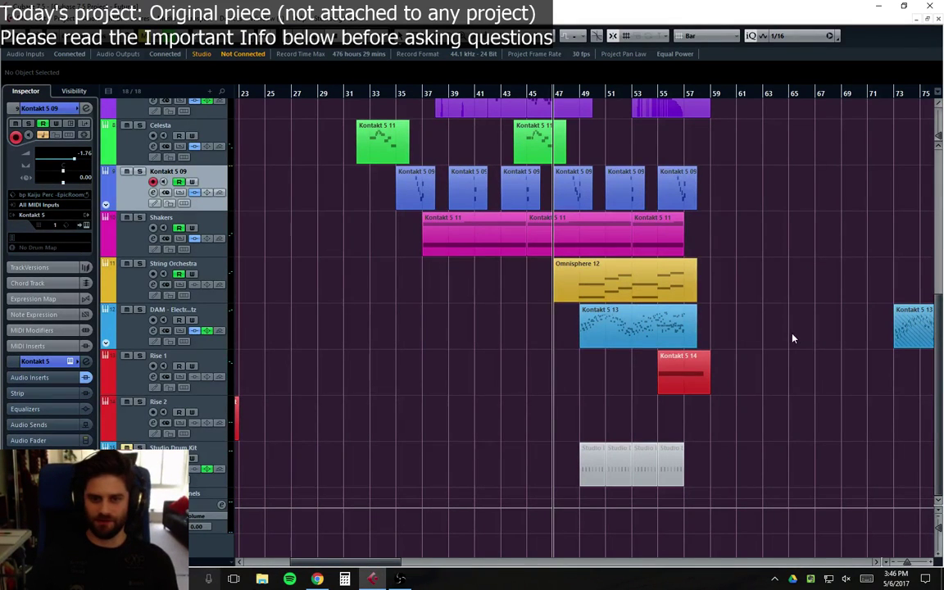
Step: Fit the arrangement's tracks and bars into view and listen through to the ending around bar 59
{"action": "scroll", "coordinate": [782, 338], "scroll_direction": "up", "scroll_amount": 8}
{"action": "scroll", "coordinate": [782, 337], "scroll_direction": "left", "scroll_amount": 6}
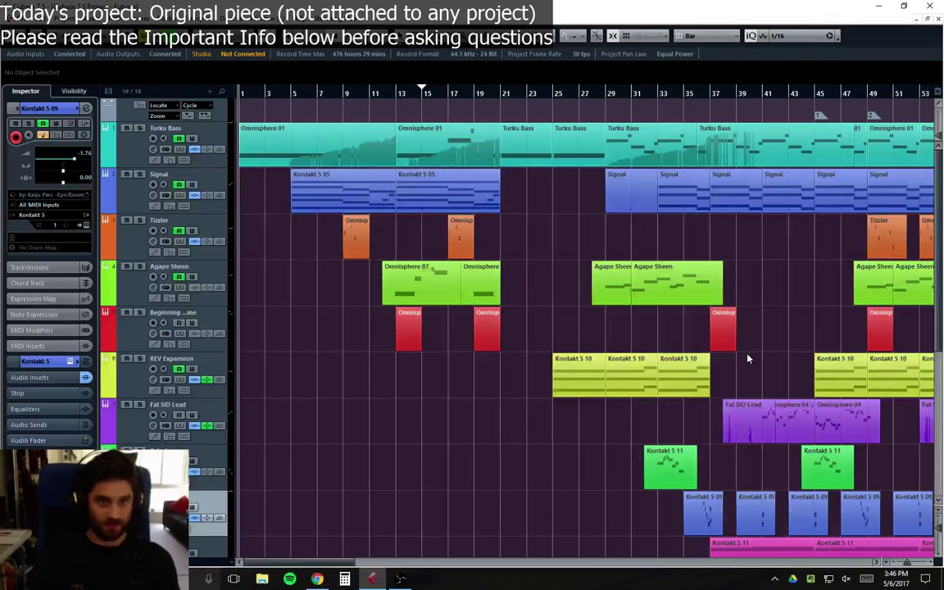
{"action": "scroll", "coordinate": [671, 331], "scroll_direction": "down", "scroll_amount": 2}
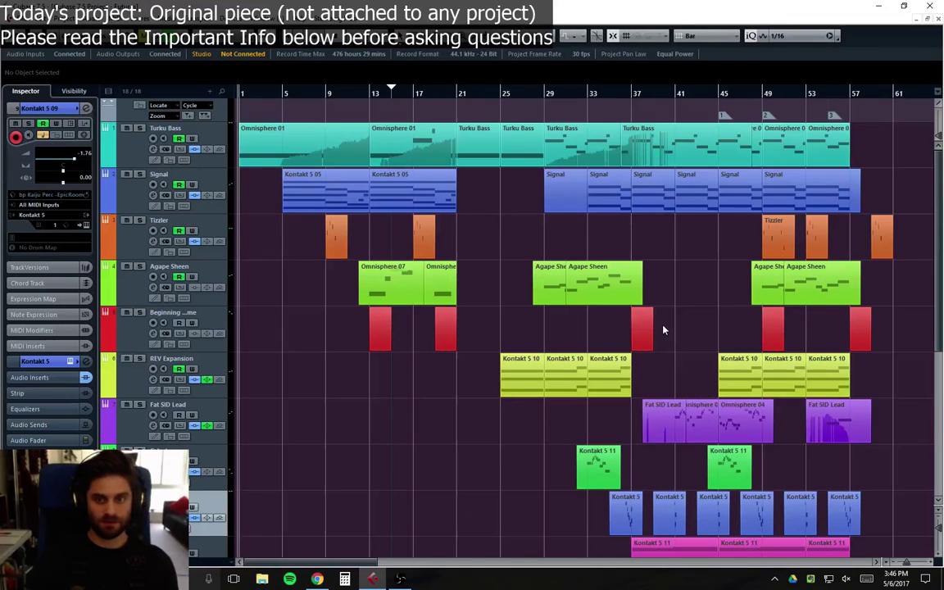
{"action": "scroll", "coordinate": [670, 344], "scroll_direction": "down", "scroll_amount": 2}
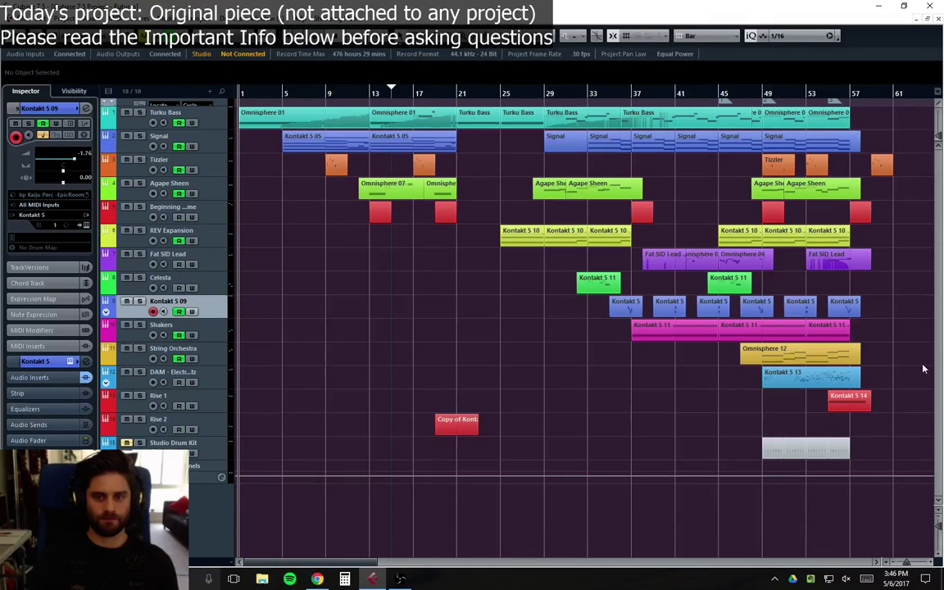
{"action": "scroll", "coordinate": [906, 390], "scroll_direction": "up", "scroll_amount": 1}
{"action": "left_click_drag", "start_coordinate": [938, 366], "coordinate": [934, 373]}
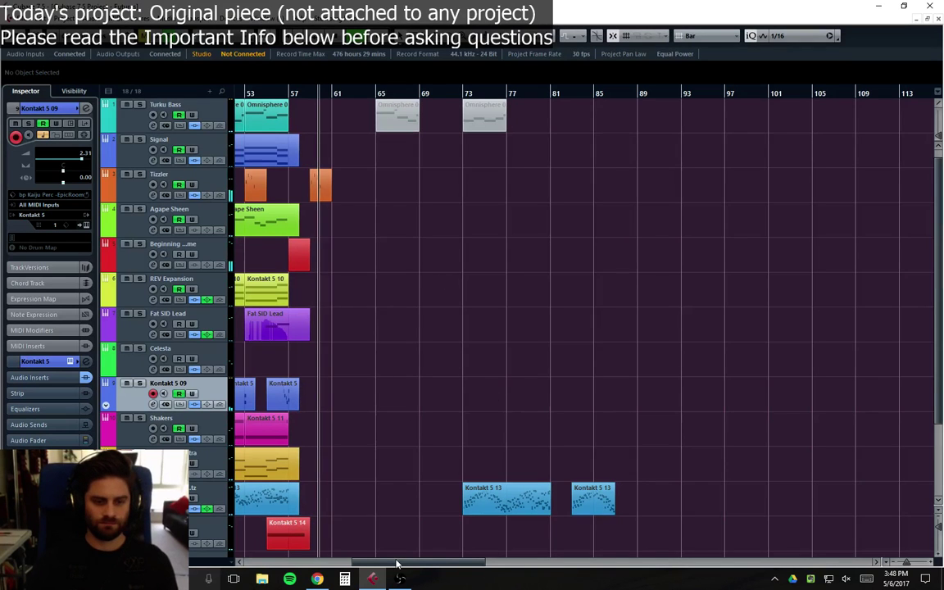
{"action": "scroll", "coordinate": [345, 562], "scroll_direction": "left", "scroll_amount": 5}
{"action": "scroll", "coordinate": [345, 562], "scroll_direction": "left", "scroll_amount": 6}
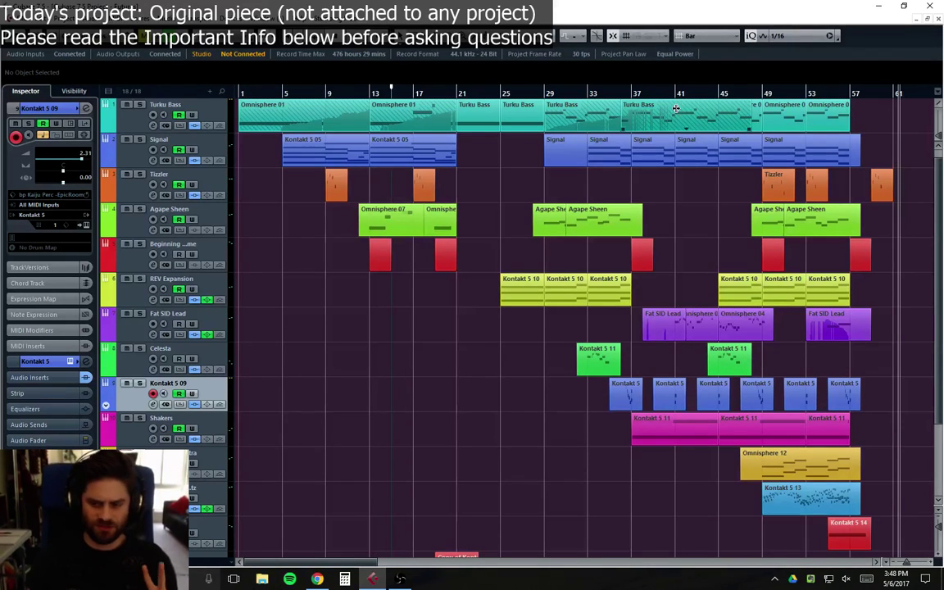
Step: Audition the arrangement from bars 37, 41, 45 and 49 to compare its sections
{"action": "left_click", "coordinate": [630, 103]}
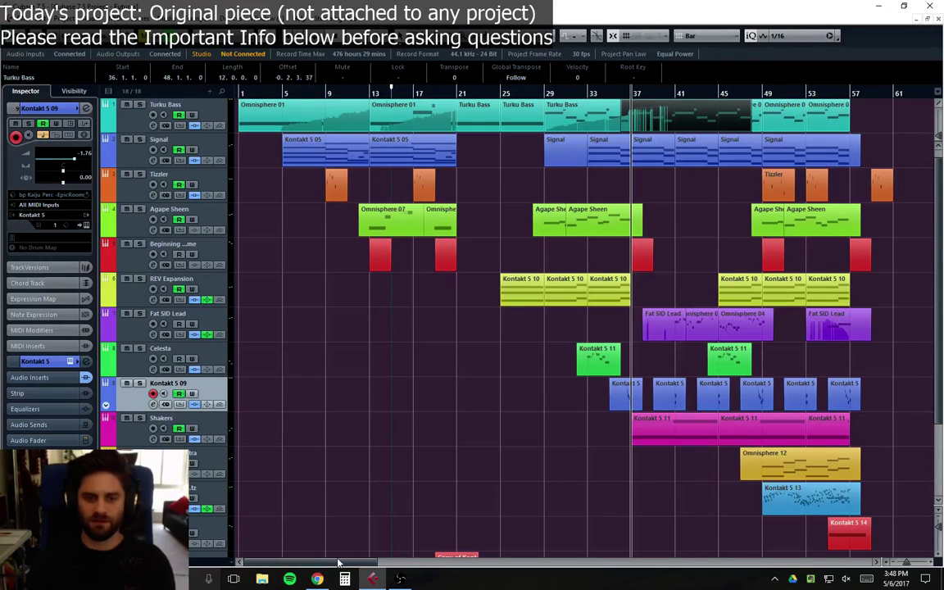
{"action": "left_click", "coordinate": [676, 96]}
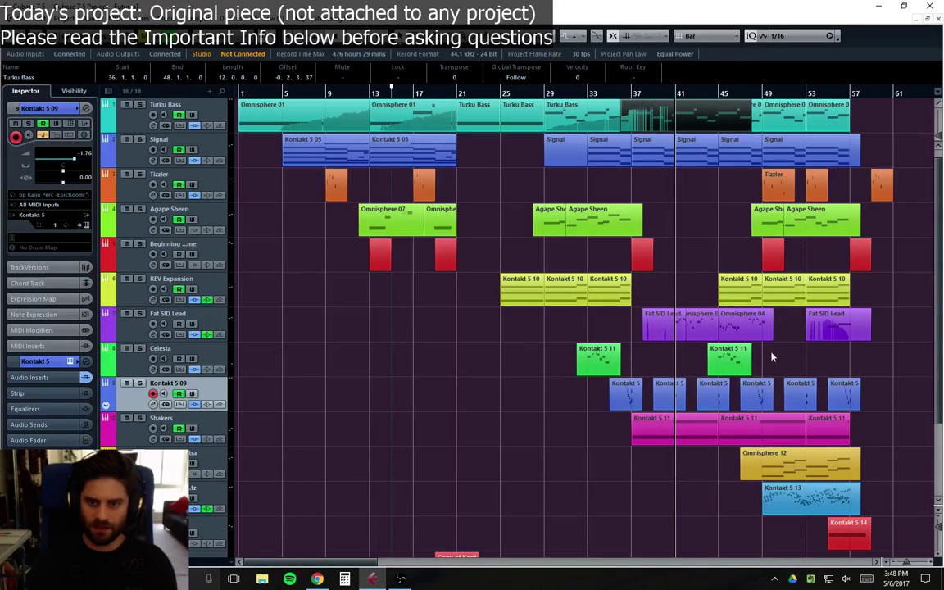
{"action": "left_click", "coordinate": [719, 93]}
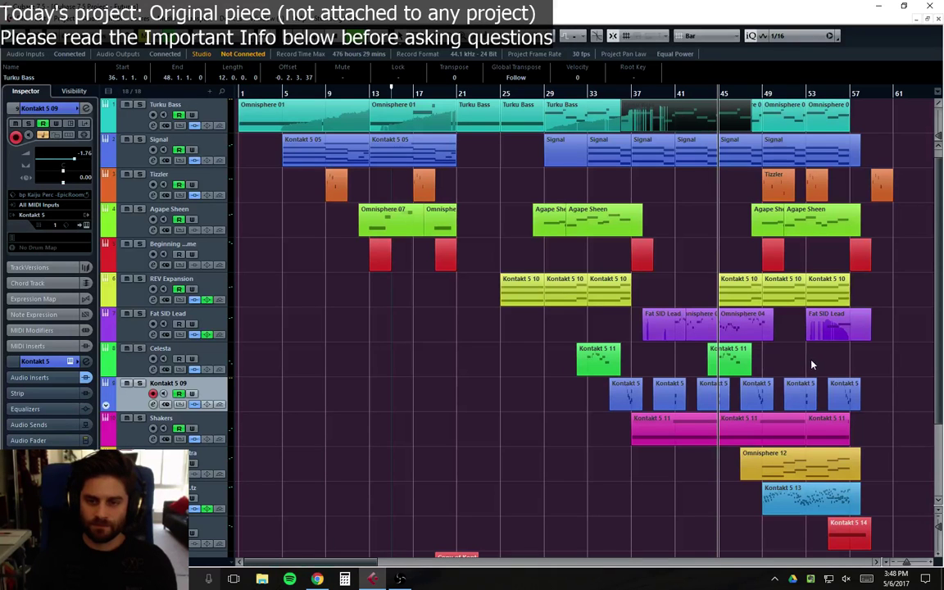
{"action": "key", "text": "space"}
{"action": "left_click_drag", "start_coordinate": [302, 565], "coordinate": [340, 565]}
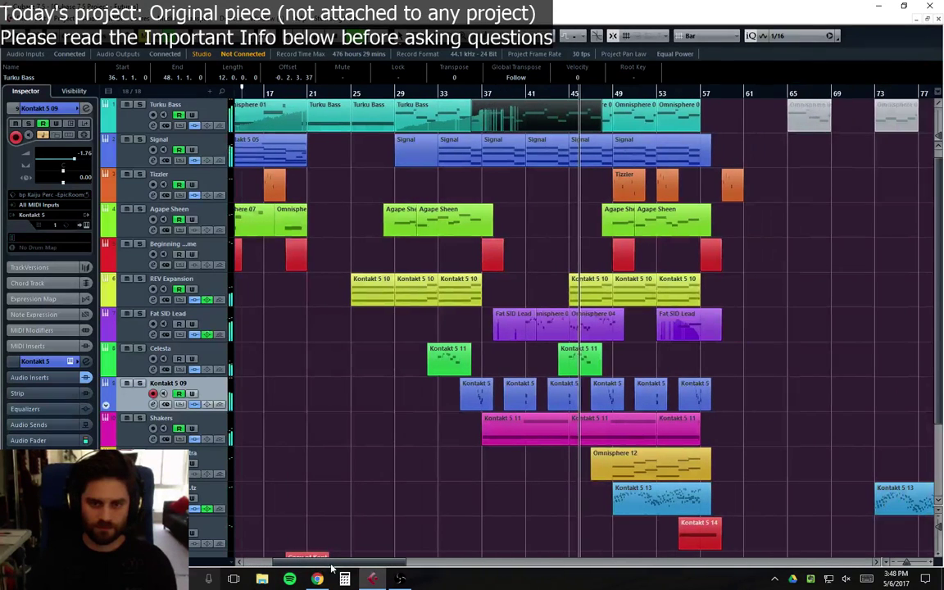
{"action": "scroll", "coordinate": [675, 204], "scroll_direction": "up", "scroll_amount": 1}
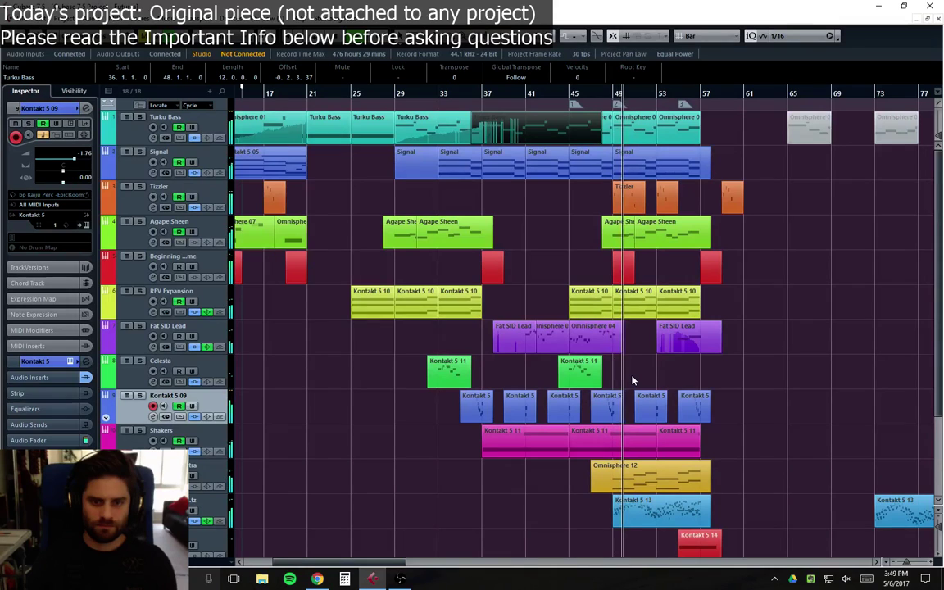
{"action": "left_click", "coordinate": [612, 105]}
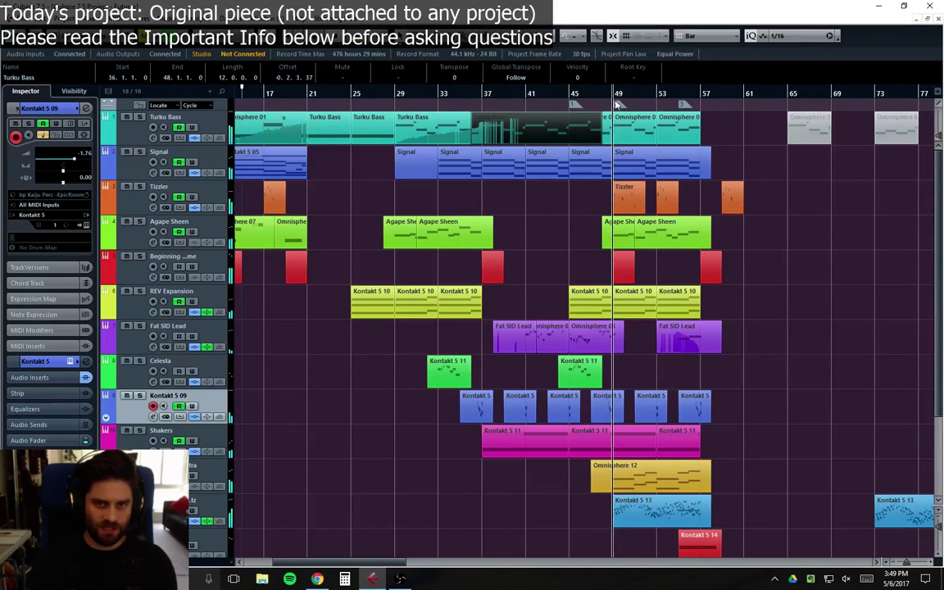
Step: Add one Omnisphere instrument track directly below the Rise 2 track
{"action": "scroll", "coordinate": [529, 389], "scroll_direction": "down", "scroll_amount": 4}
{"action": "left_click", "coordinate": [209, 480]}
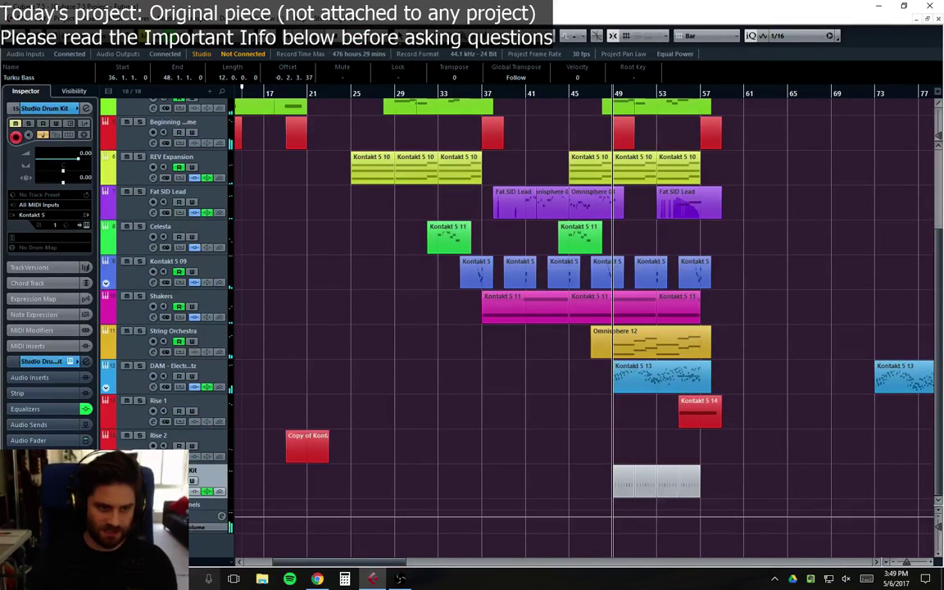
{"action": "left_click", "coordinate": [197, 446]}
{"action": "right_click", "coordinate": [197, 534]}
{"action": "key", "text": "Escape"}
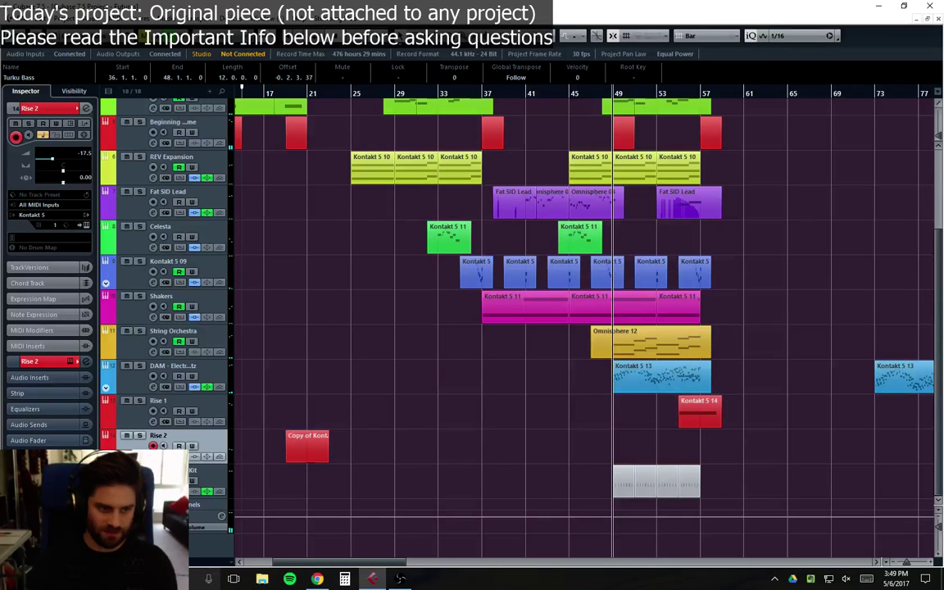
{"action": "scroll", "coordinate": [197, 534], "scroll_direction": "up", "scroll_amount": 1}
{"action": "right_click", "coordinate": [196, 533]}
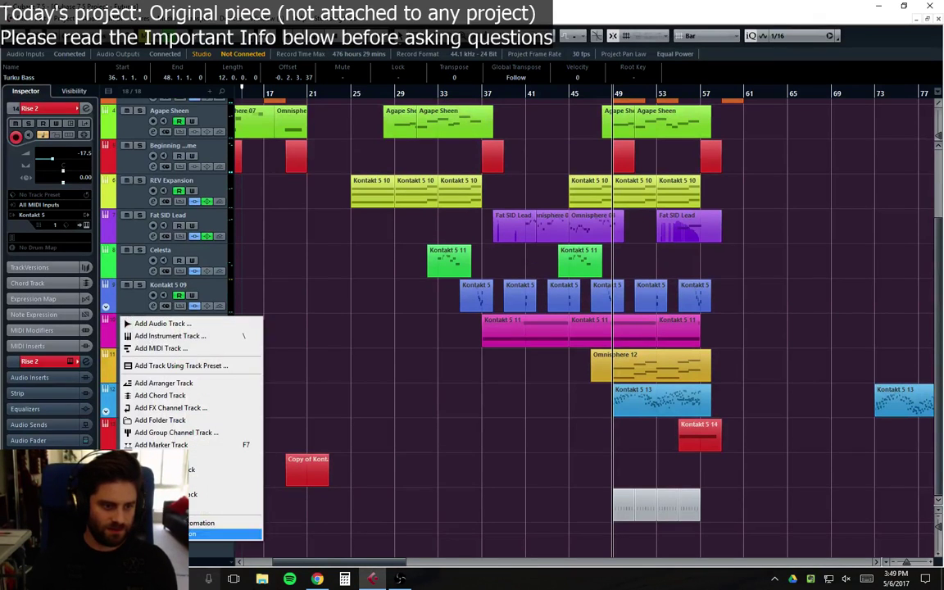
{"action": "left_click", "coordinate": [183, 337]}
{"action": "left_click", "coordinate": [449, 307]}
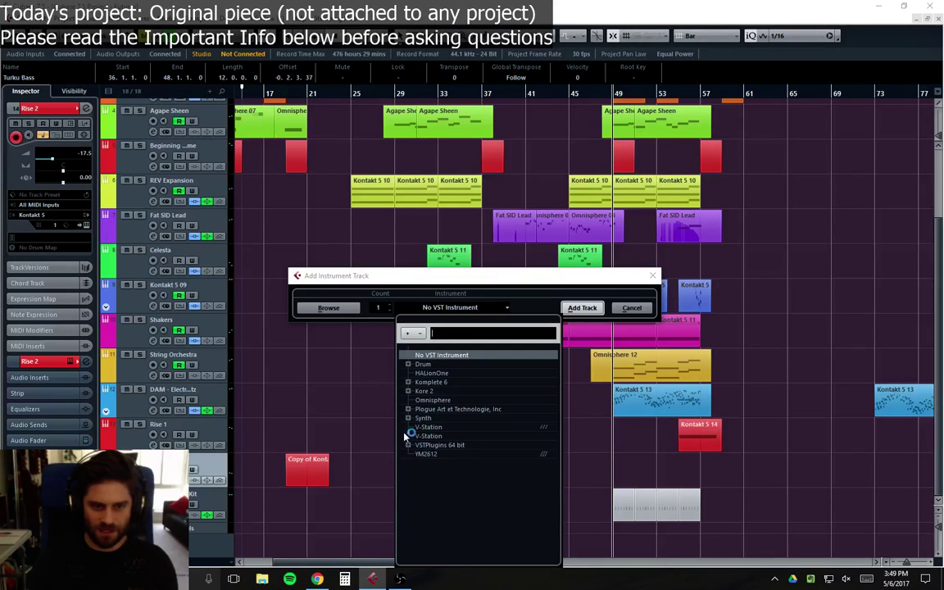
{"action": "left_click", "coordinate": [438, 399]}
{"action": "left_click", "coordinate": [582, 307]}
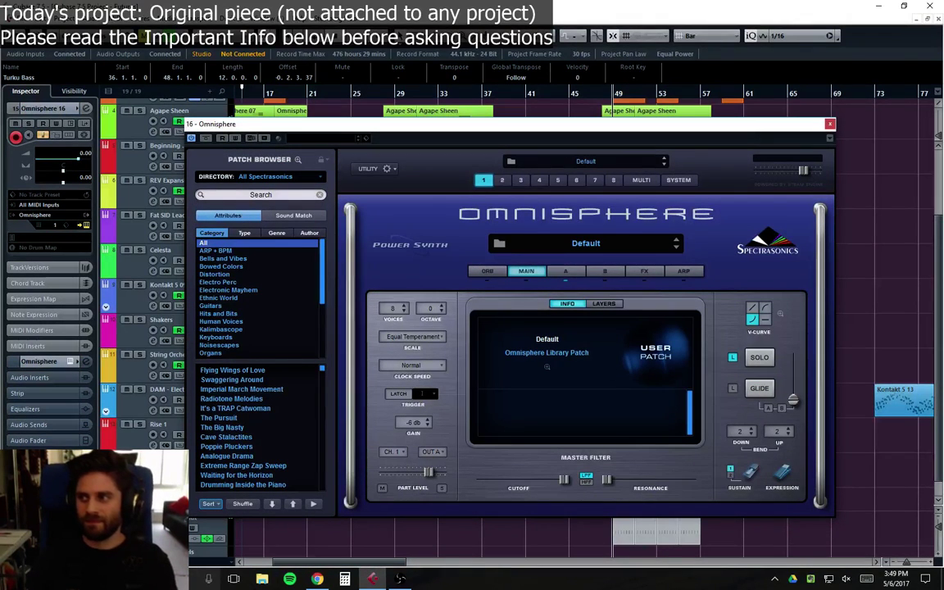
Step: Set Omnisphere layer A's oscillator to Noise, with a longer amp release, the filter enabled and some hard sync
{"action": "left_click", "coordinate": [565, 271]}
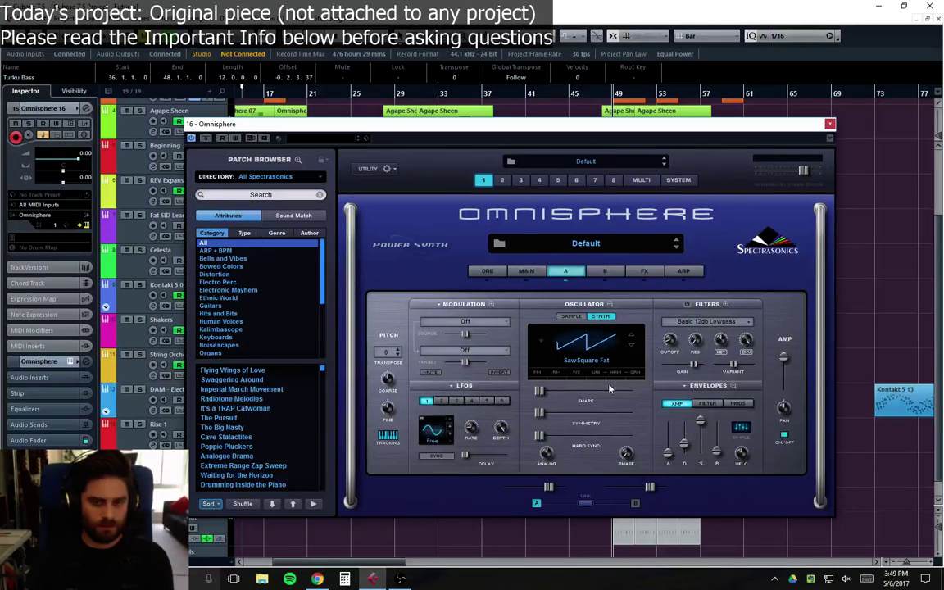
{"action": "left_click", "coordinate": [549, 348]}
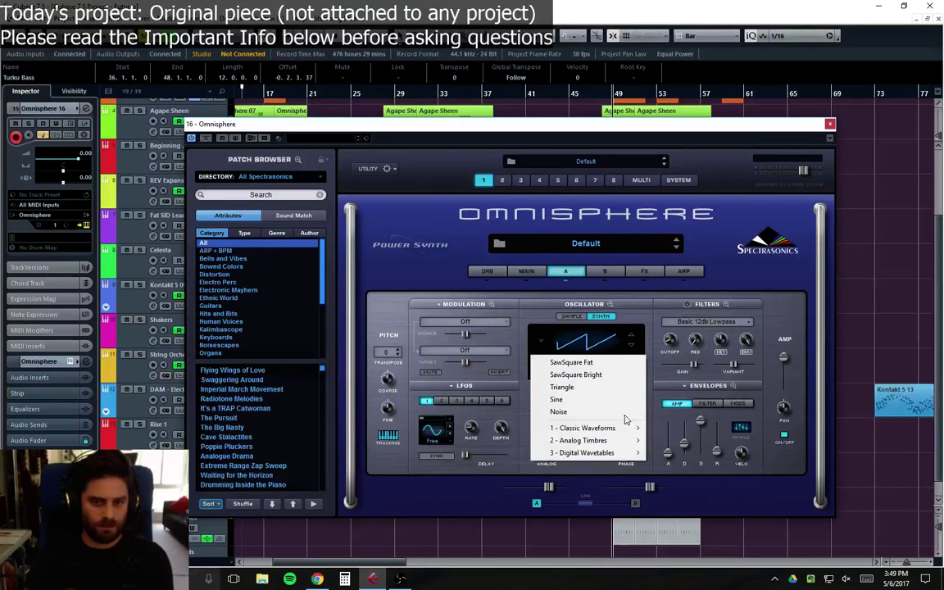
{"action": "left_click", "coordinate": [562, 412]}
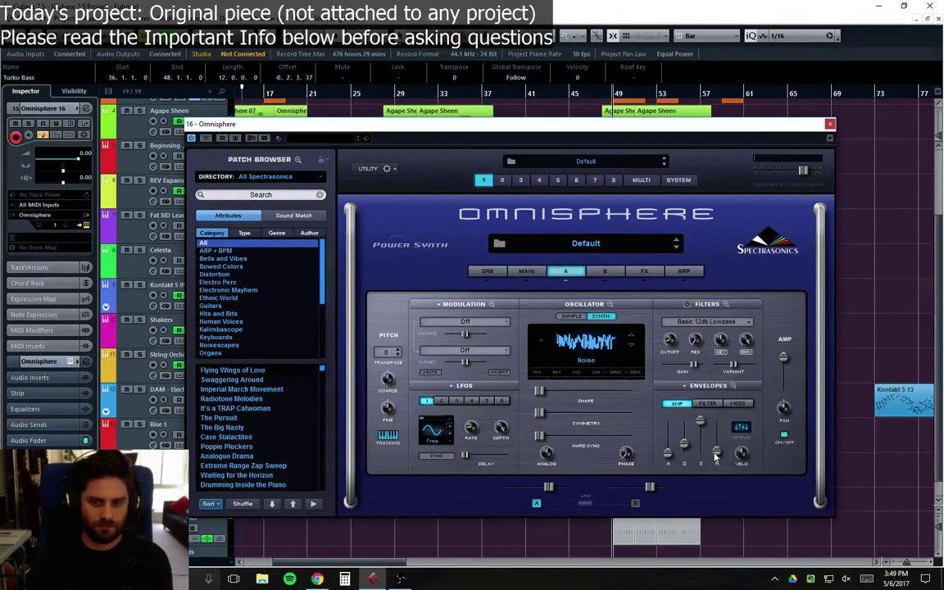
{"action": "left_click_drag", "start_coordinate": [717, 456], "coordinate": [718, 444]}
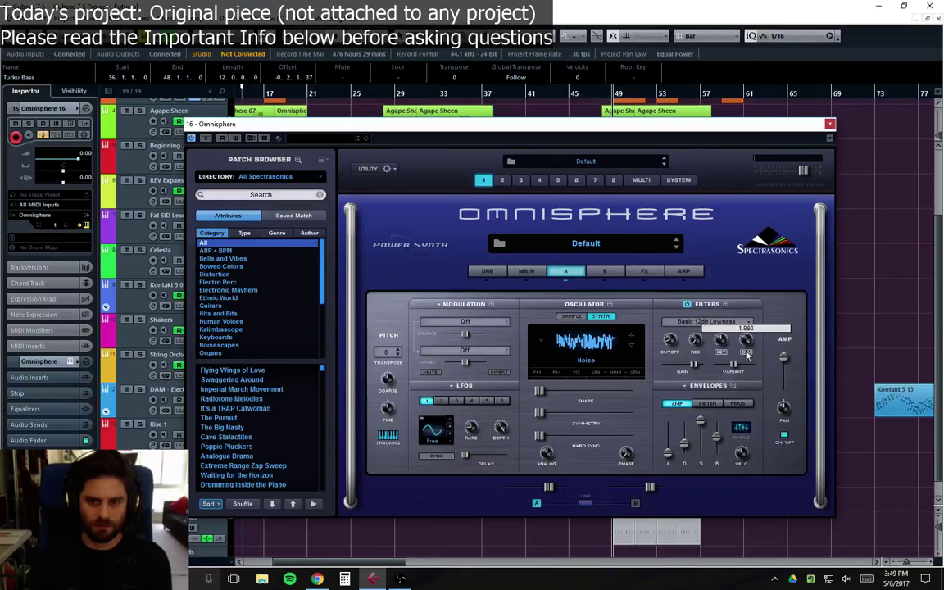
{"action": "mouse_move", "coordinate": [673, 344]}
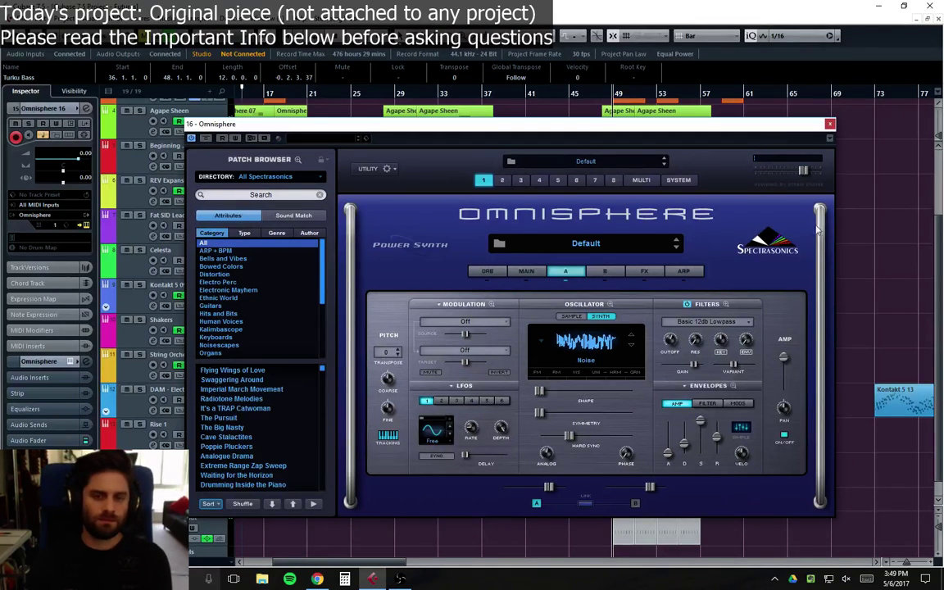
{"action": "left_click", "coordinate": [829, 124]}
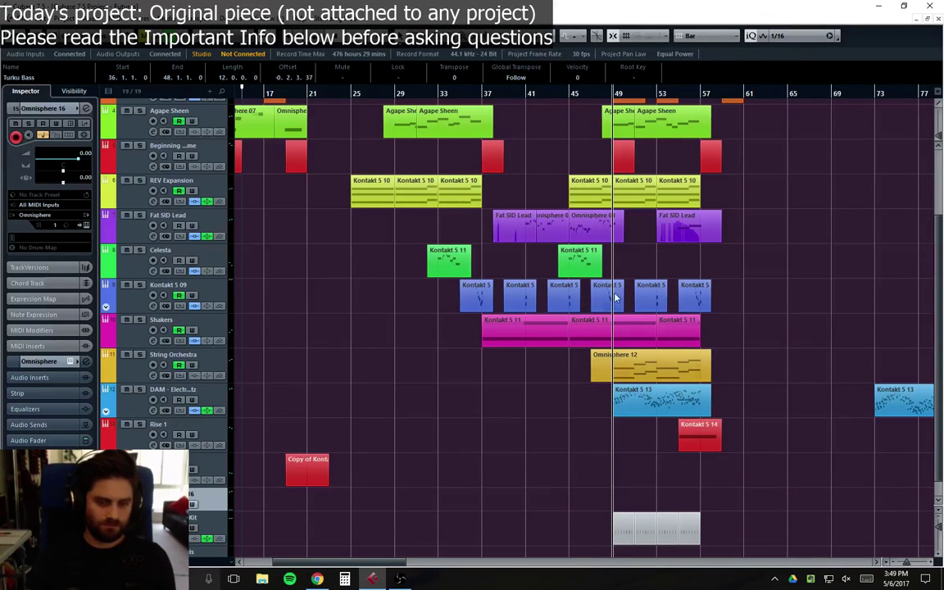
Step: Play the arrangement from bar 45 and record a single noise hit at bar 49 on the Omnisphere 16 track
{"action": "left_click", "coordinate": [571, 94]}
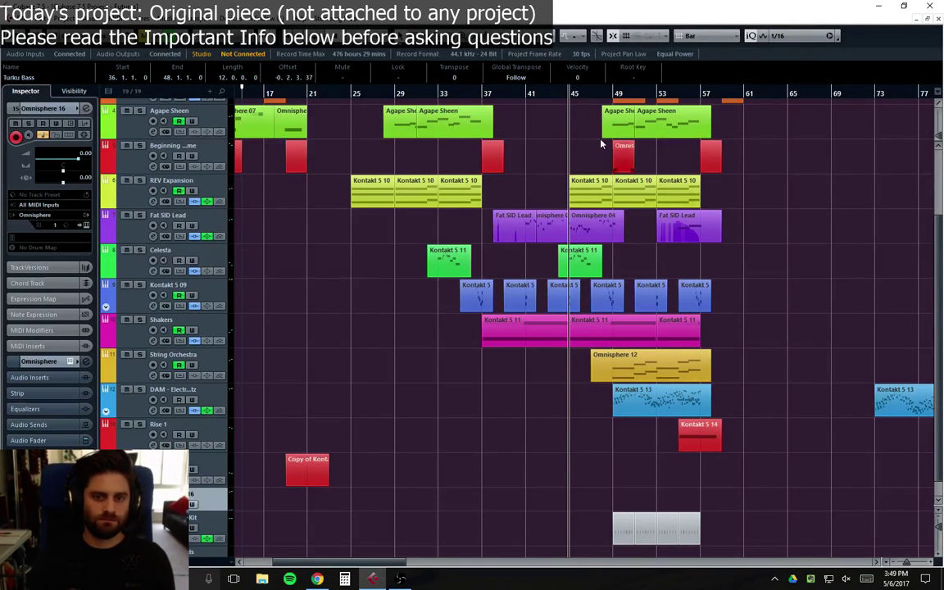
{"action": "key", "text": "space"}
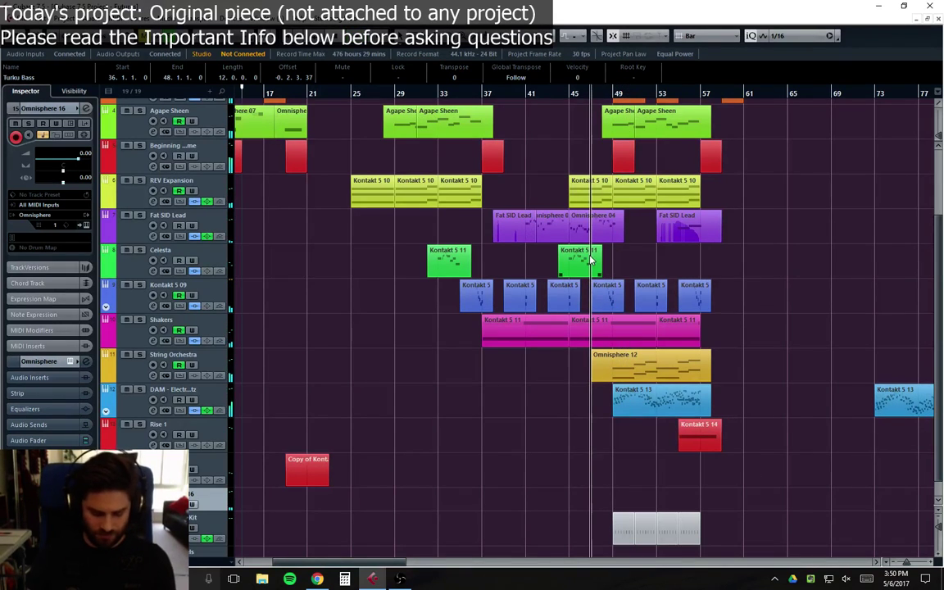
{"action": "key", "text": "KP_Multiply"}
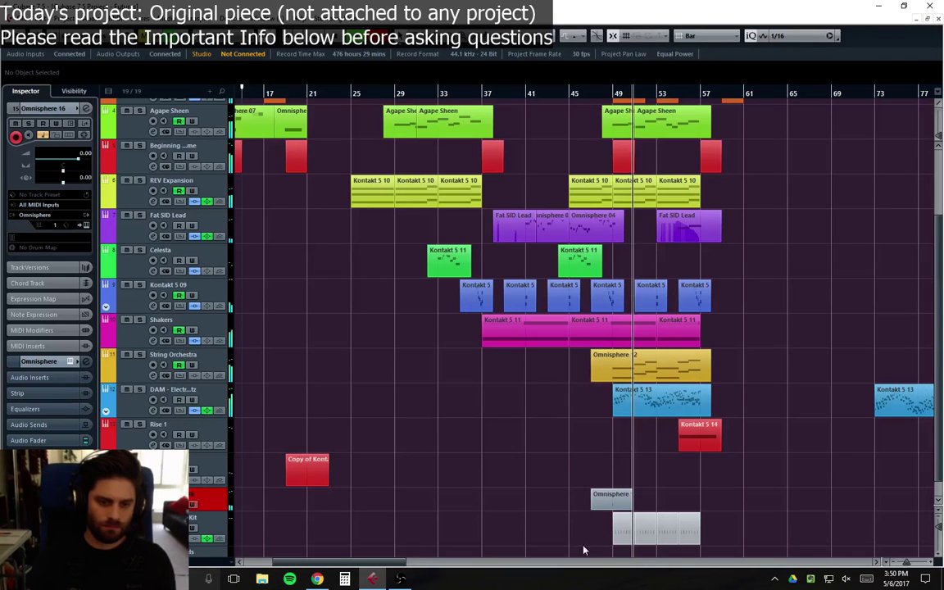
{"action": "key", "text": "space"}
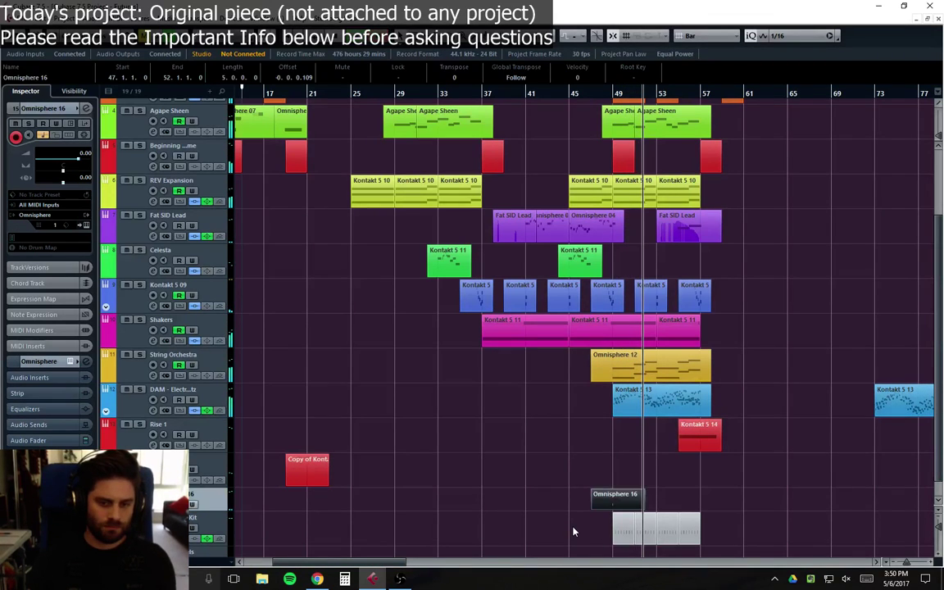
Step: Quantize the recorded note at bar 49 in the Omnisphere 16 part and return to the arrangement
{"action": "double_click", "coordinate": [620, 493]}
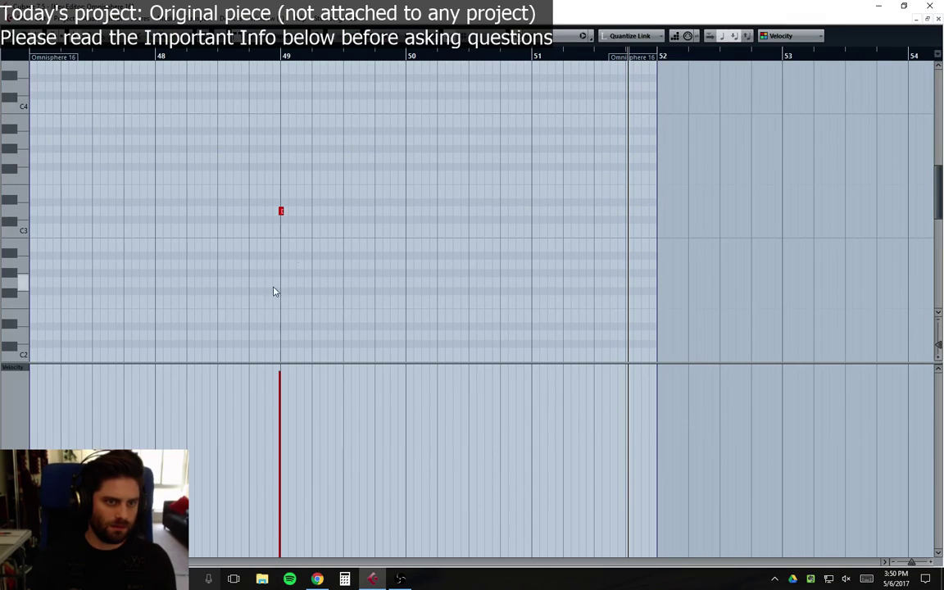
{"action": "left_click_drag", "start_coordinate": [324, 162], "coordinate": [263, 263]}
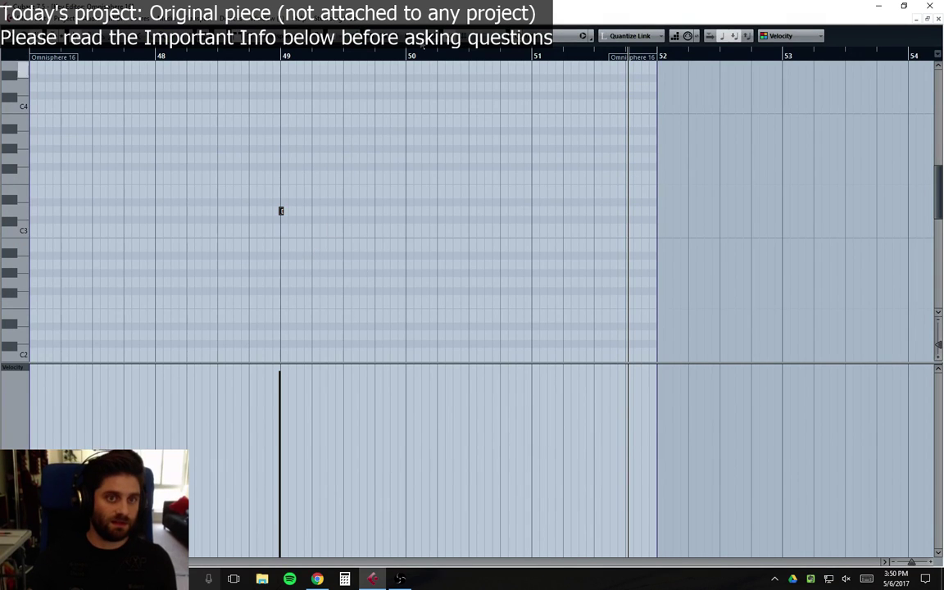
{"action": "key", "text": "q"}
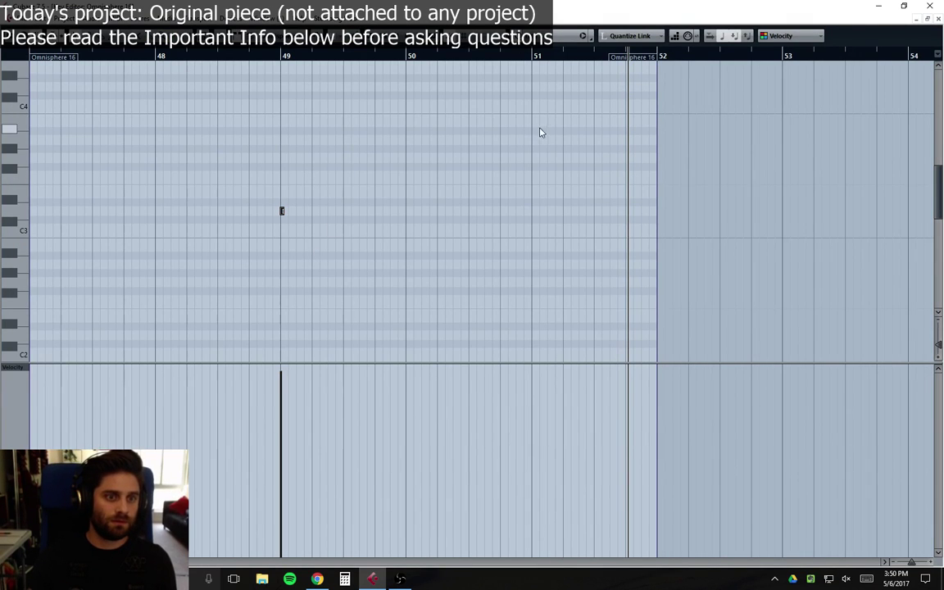
{"action": "left_click", "coordinate": [938, 21]}
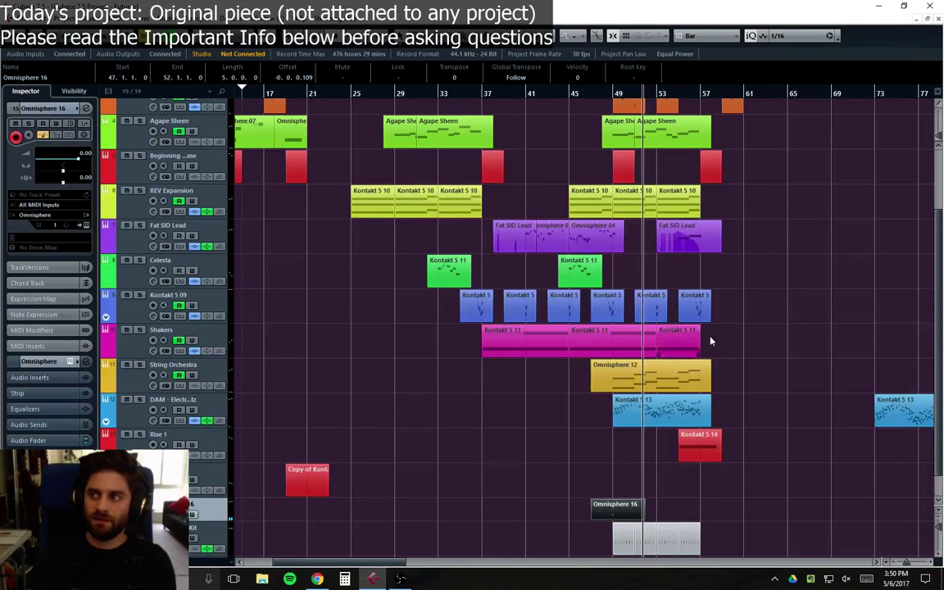
Step: Make the Omnisphere 16 track taller and insert the REVerence reverb as its channel's first effect
{"action": "scroll", "coordinate": [590, 358], "scroll_direction": "down", "scroll_amount": 1}
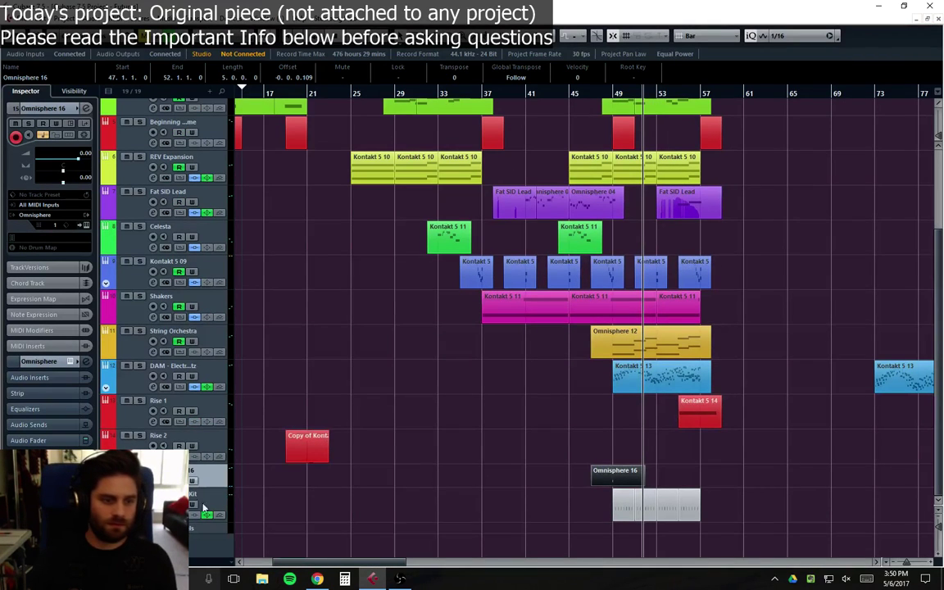
{"action": "left_click_drag", "start_coordinate": [147, 485], "coordinate": [147, 508]}
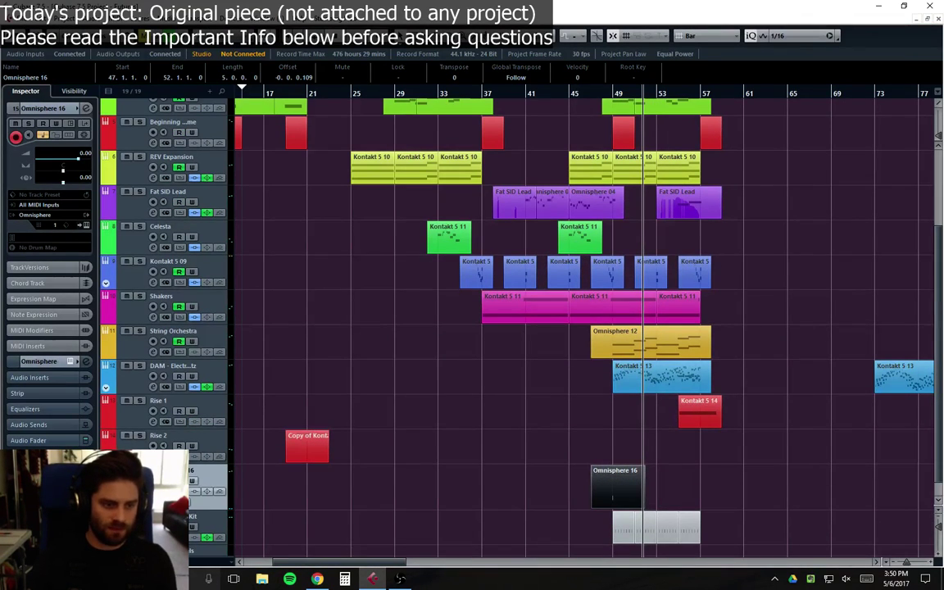
{"action": "left_click", "coordinate": [86, 107]}
{"action": "left_click", "coordinate": [262, 260]}
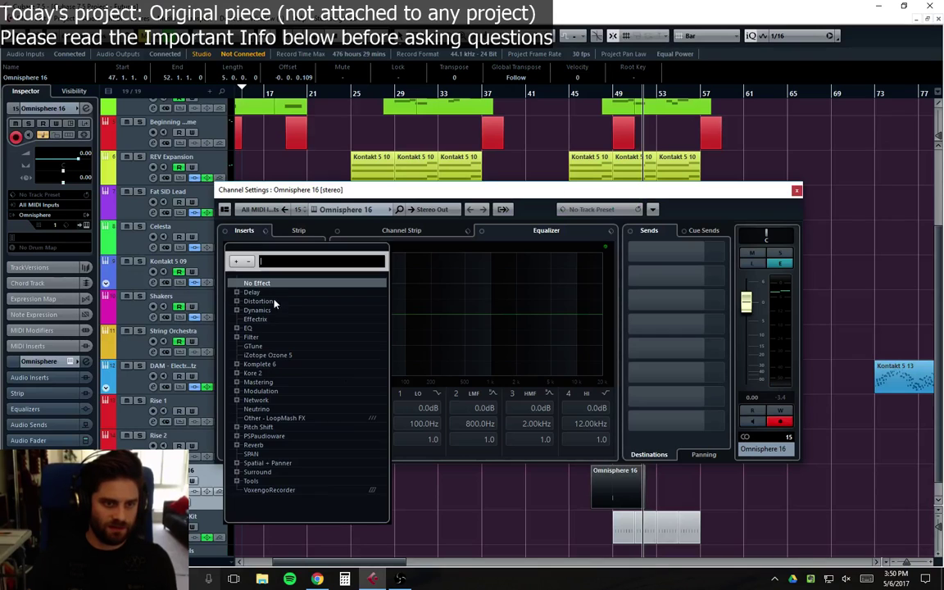
{"action": "left_click", "coordinate": [236, 446]}
{"action": "left_click", "coordinate": [267, 463]}
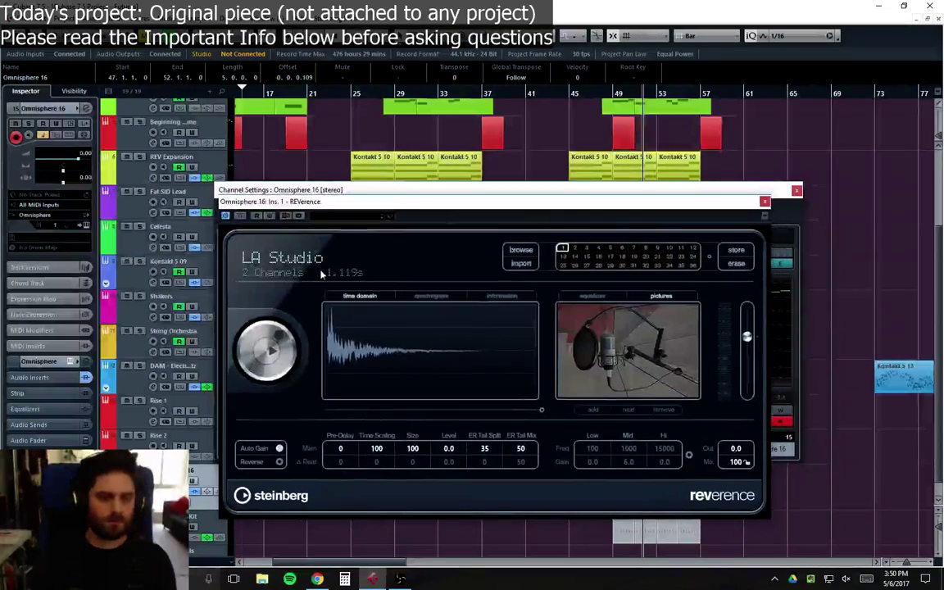
Step: Load the French Stone Chapel A (SR) preset in REVerence and set its mix to 49
{"action": "left_click", "coordinate": [340, 258]}
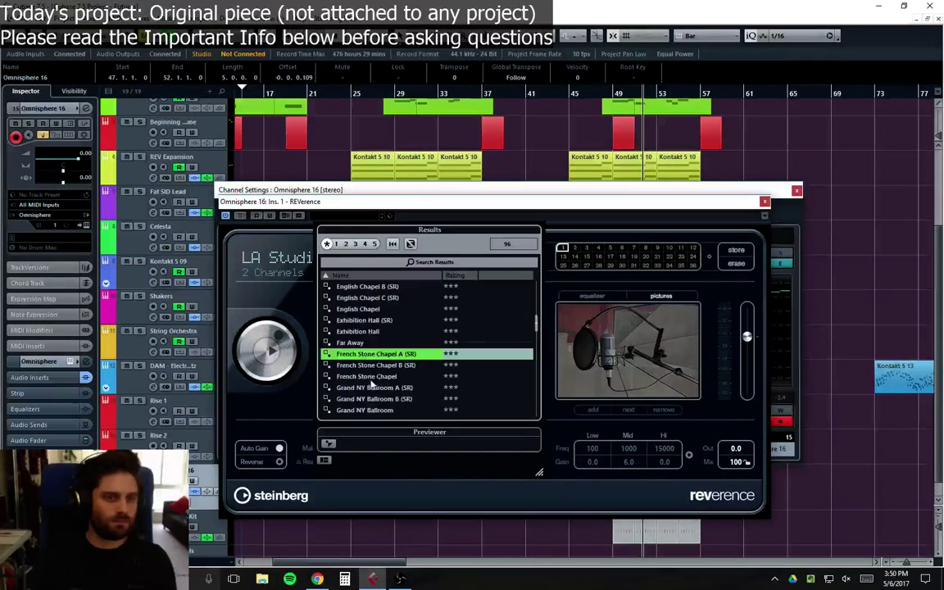
{"action": "double_click", "coordinate": [366, 355]}
{"action": "type", "text": "49"}
{"action": "key", "text": "Return"}
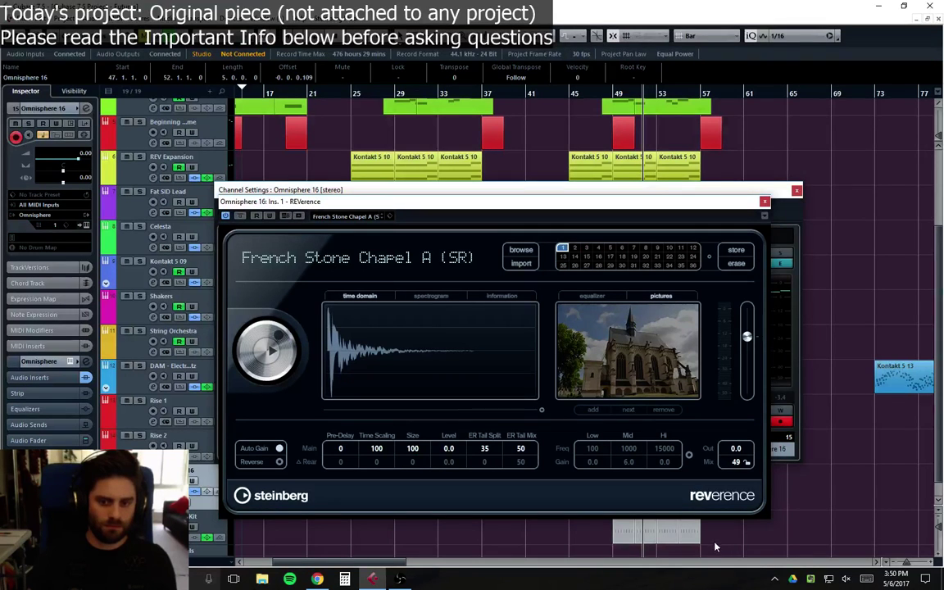
{"action": "left_click", "coordinate": [764, 202]}
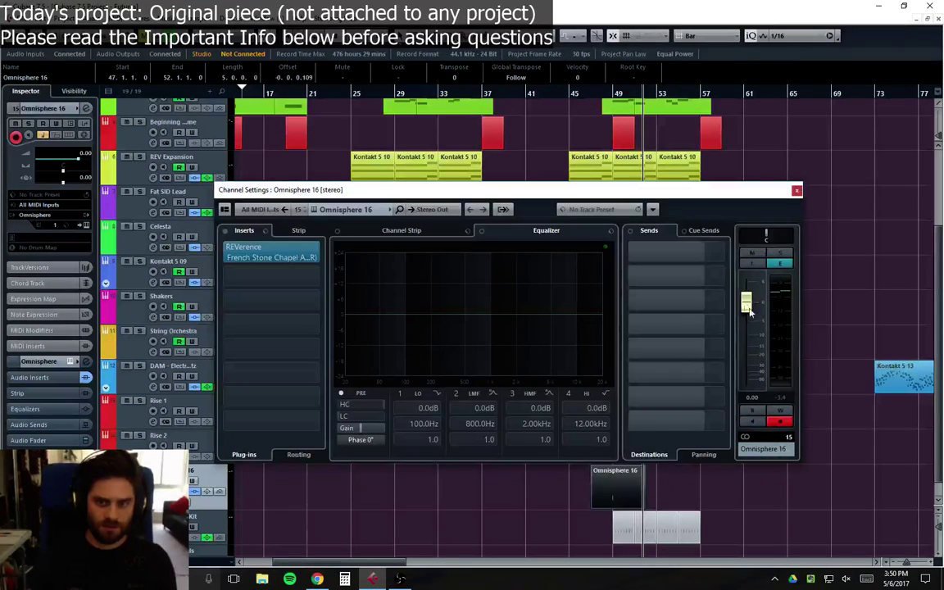
Step: Set Omnisphere 16's channel level to -7.05 while listening from bar 47
{"action": "left_click_drag", "start_coordinate": [746, 294], "coordinate": [746, 324]}
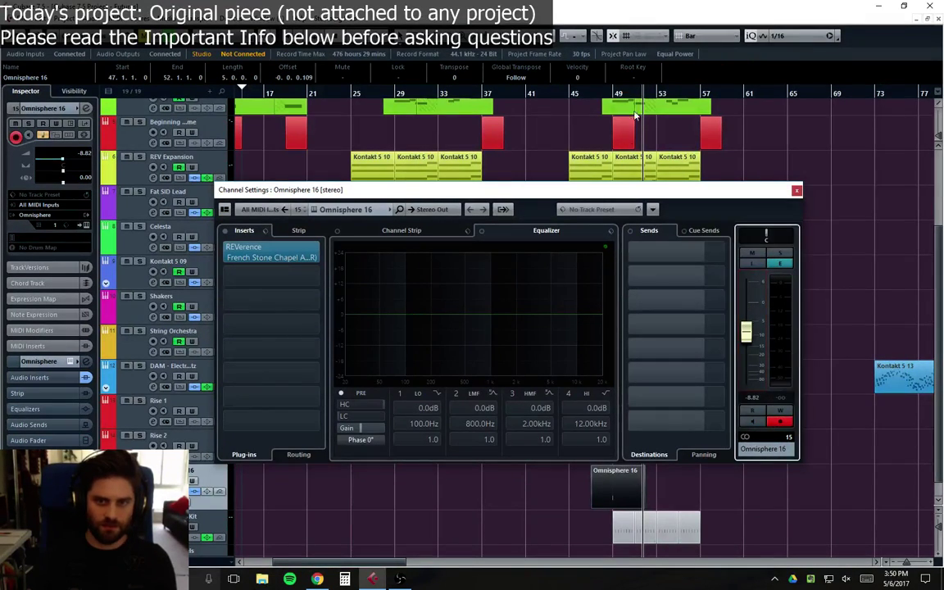
{"action": "left_click", "coordinate": [590, 95]}
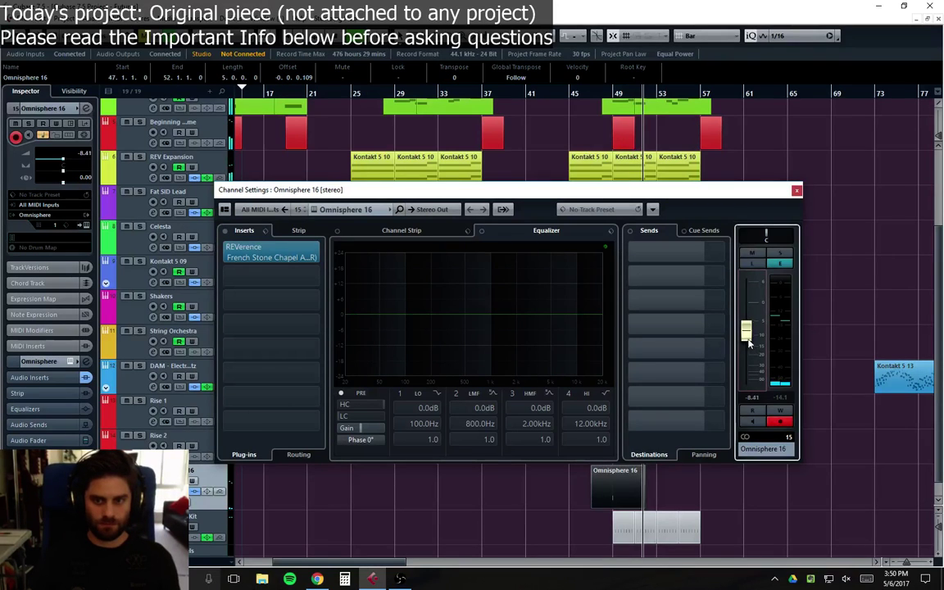
{"action": "left_click_drag", "start_coordinate": [746, 331], "coordinate": [746, 327]}
Step: Adjust the layer A filter in Omnisphere 16's instrument and close the instrument and channel settings windows
{"action": "key", "text": "Return"}
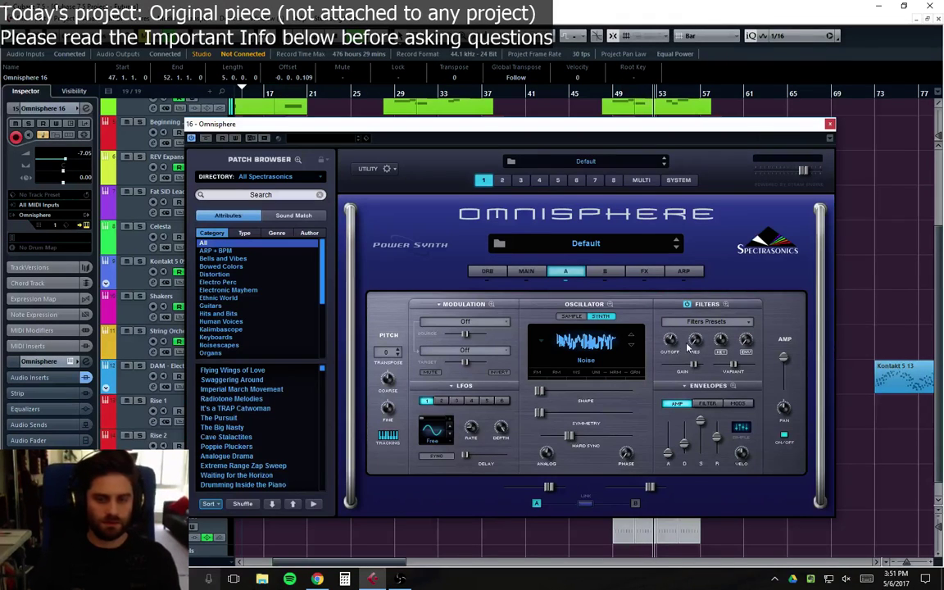
{"action": "mouse_move", "coordinate": [671, 340]}
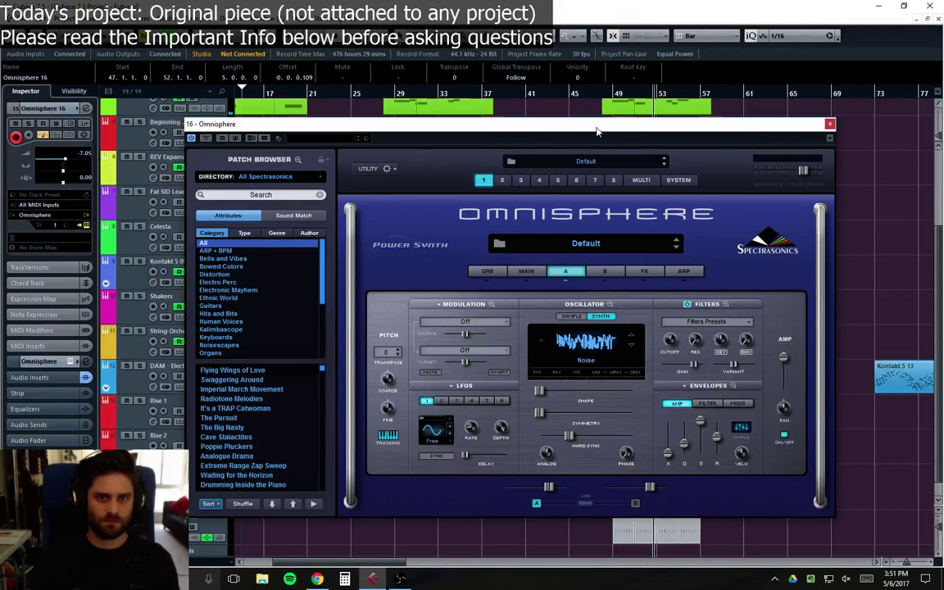
{"action": "left_click_drag", "start_coordinate": [596, 132], "coordinate": [578, 140]}
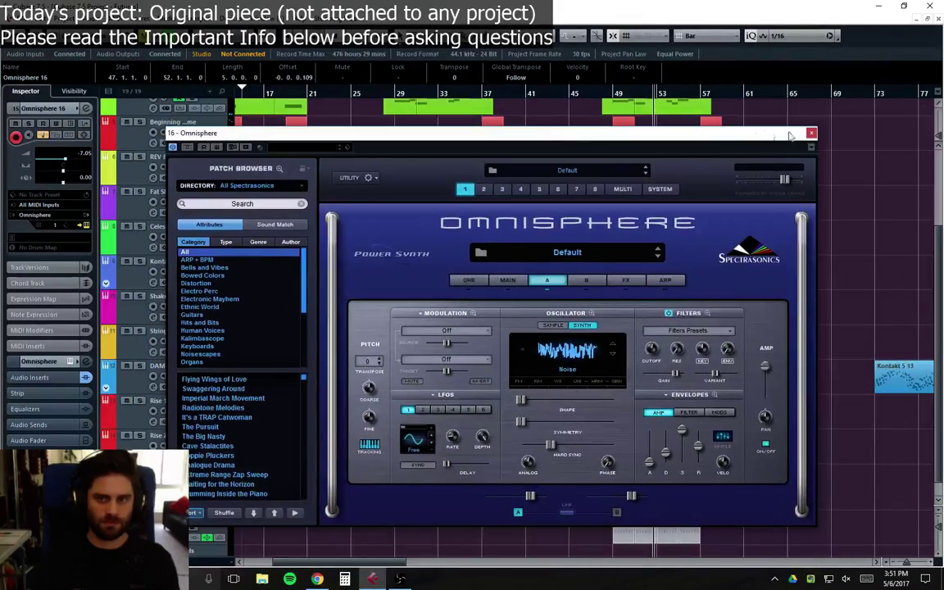
{"action": "left_click", "coordinate": [811, 132]}
{"action": "left_click", "coordinate": [795, 192]}
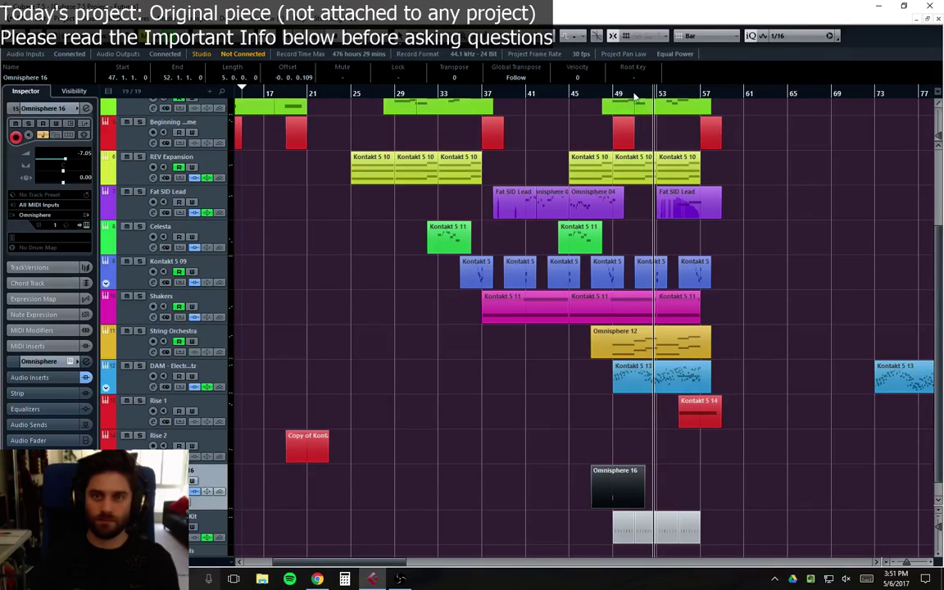
Step: Audition the noise hit in the full arrangement by playing from bar 47 past bar 49
{"action": "left_click", "coordinate": [589, 95]}
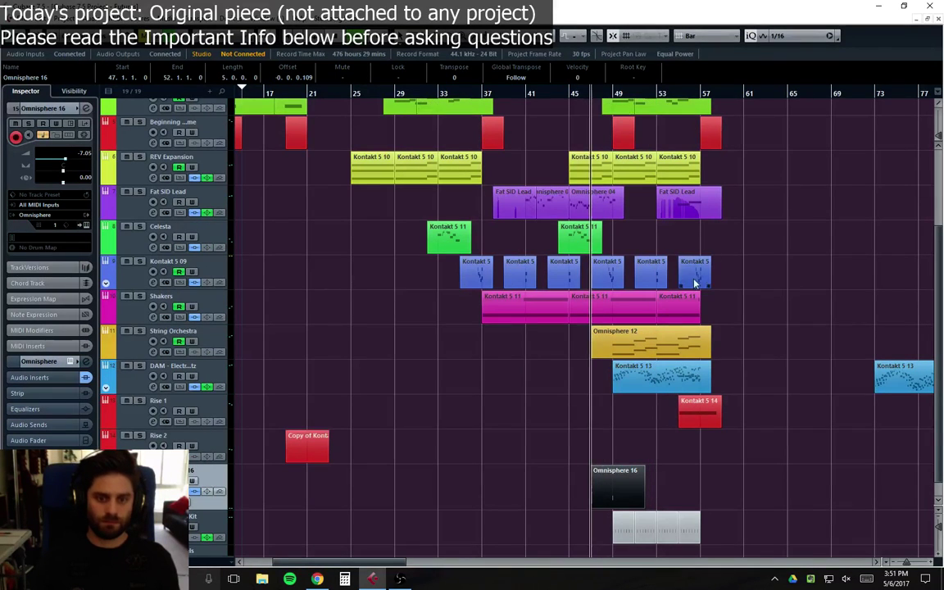
{"action": "key", "text": "space"}
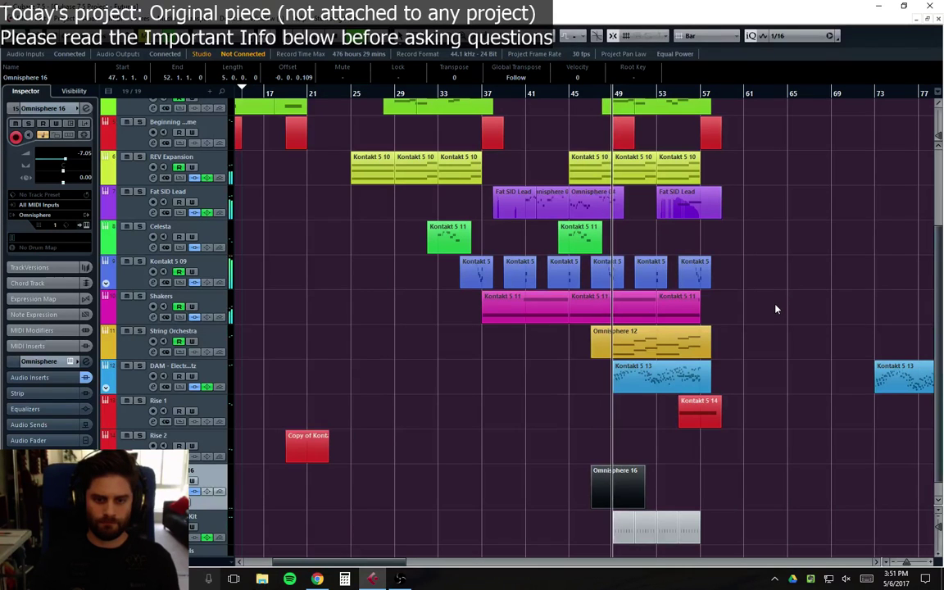
{"action": "left_click", "coordinate": [662, 377]}
{"action": "key", "text": "e"}
{"action": "key", "text": "e"}
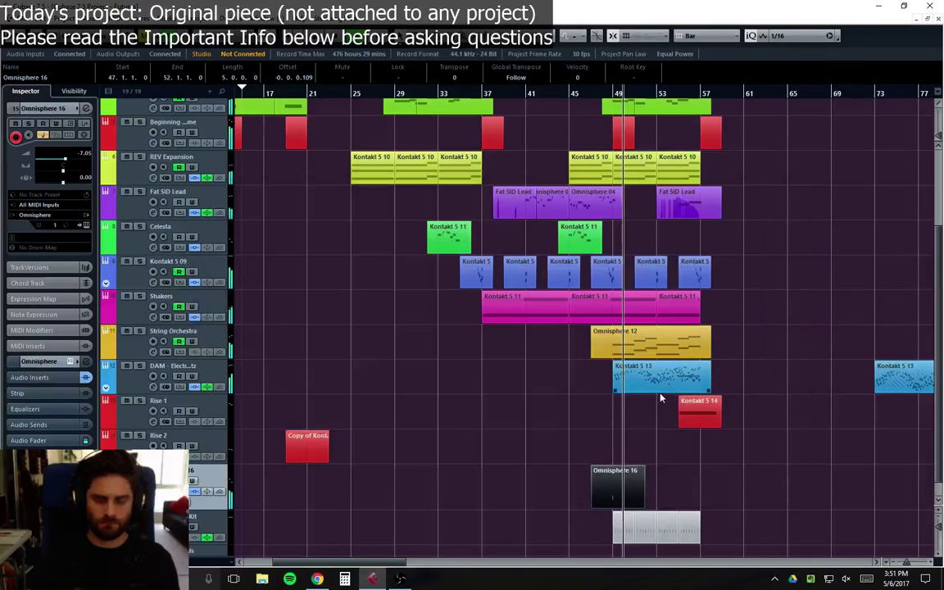
Step: Set Omnisphere 16's channel level to -5.94 while listening around bar 49, and close its instrument and channel settings windows
{"action": "key", "text": "e"}
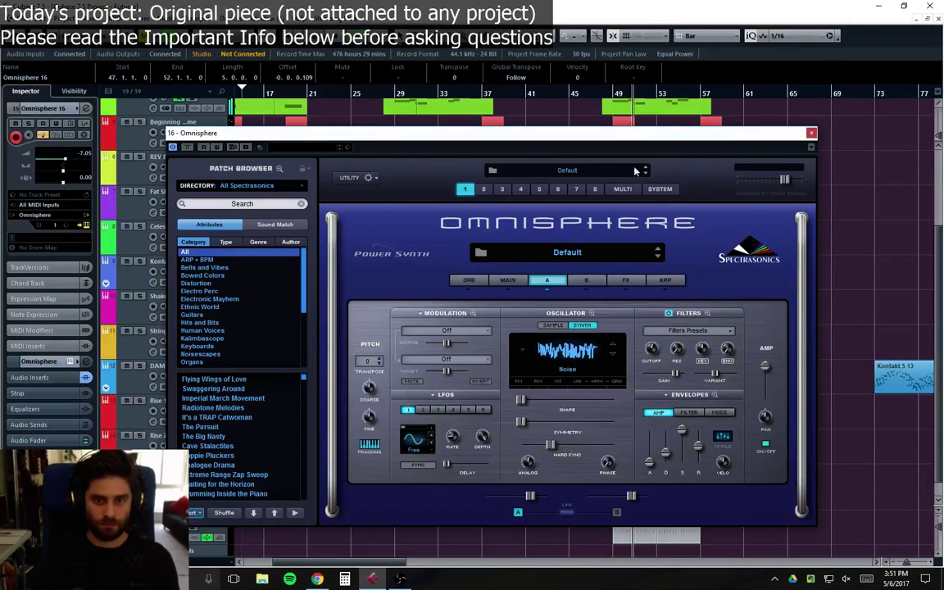
{"action": "key", "text": "space"}
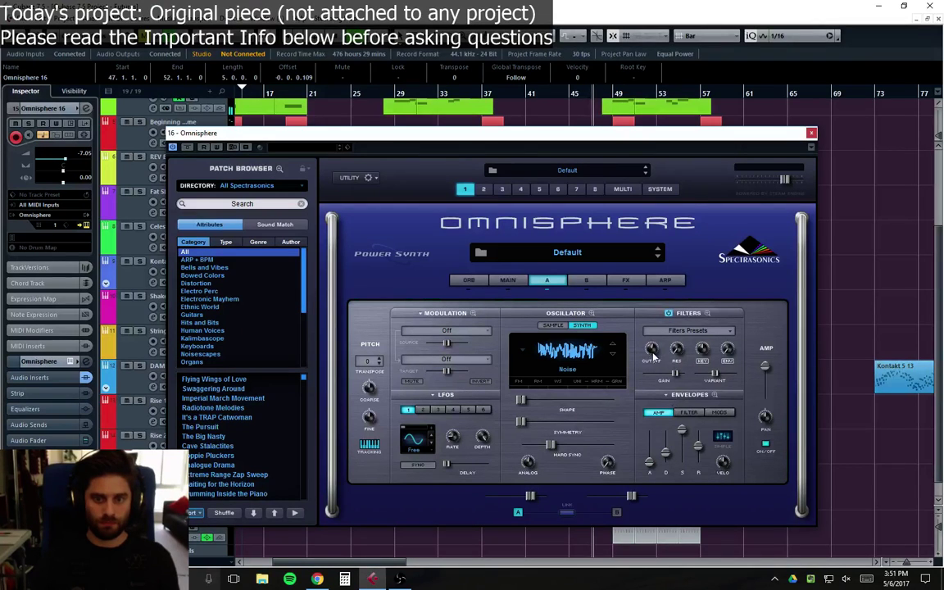
{"action": "mouse_move", "coordinate": [652, 351]}
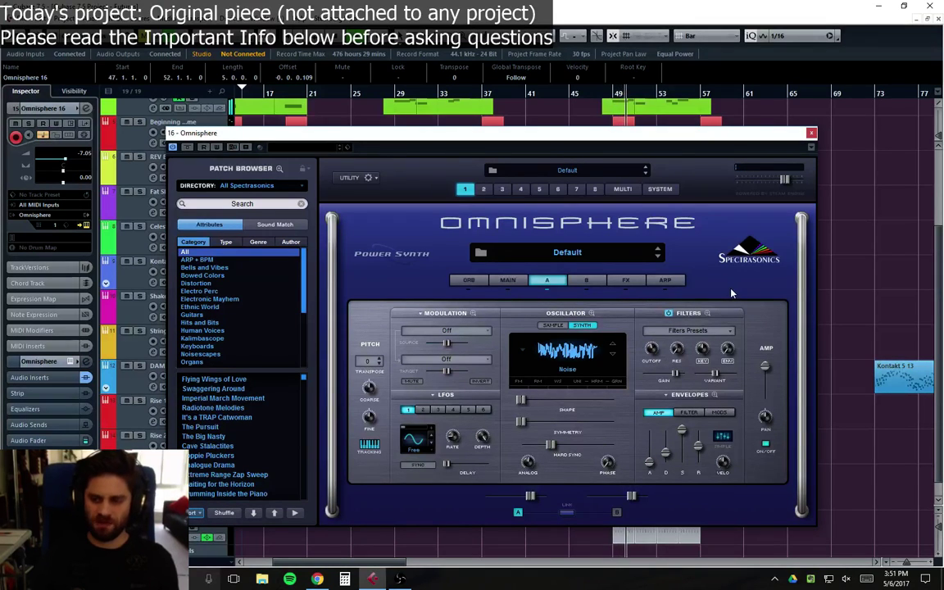
{"action": "left_click", "coordinate": [811, 135]}
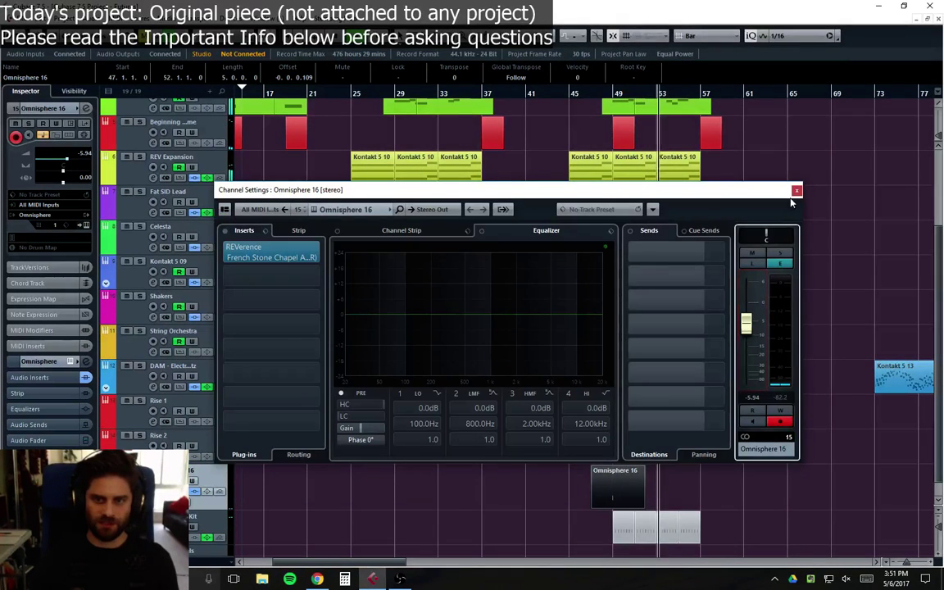
{"action": "left_click", "coordinate": [711, 178]}
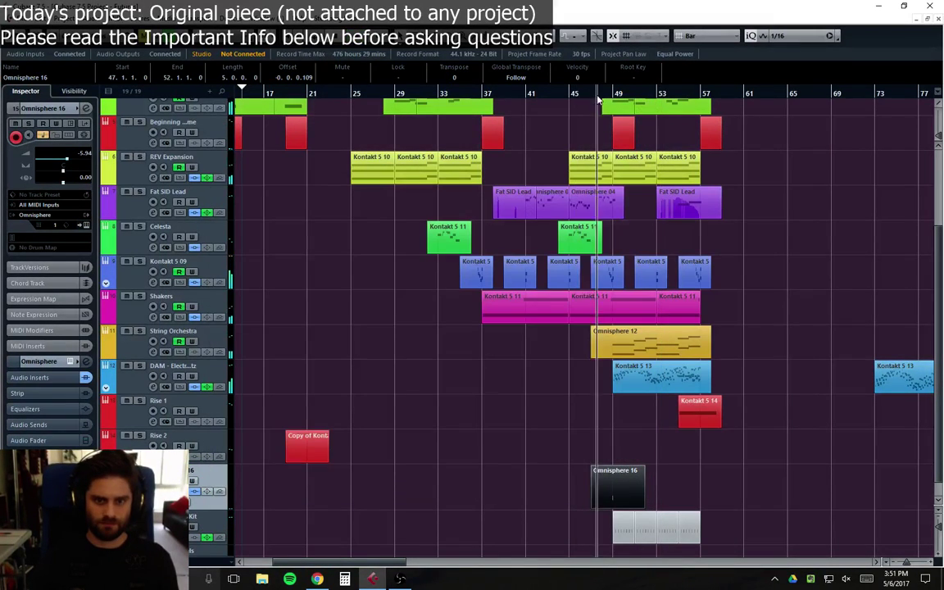
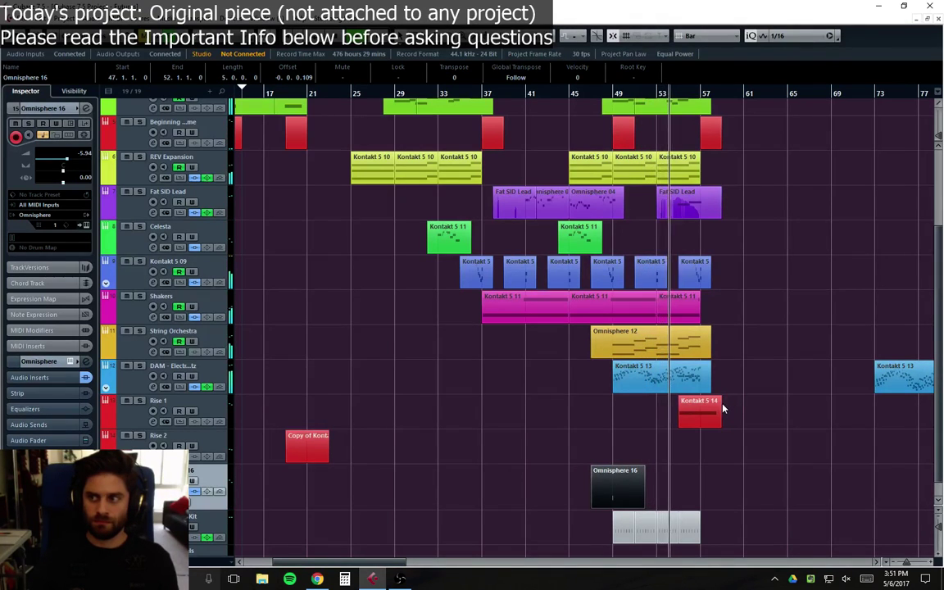
Step: Open the Kontakt 5 13 part on the DAM - Electro Blitz track and raise the low B2 note after bar 54 to F3
{"action": "double_click", "coordinate": [673, 393]}
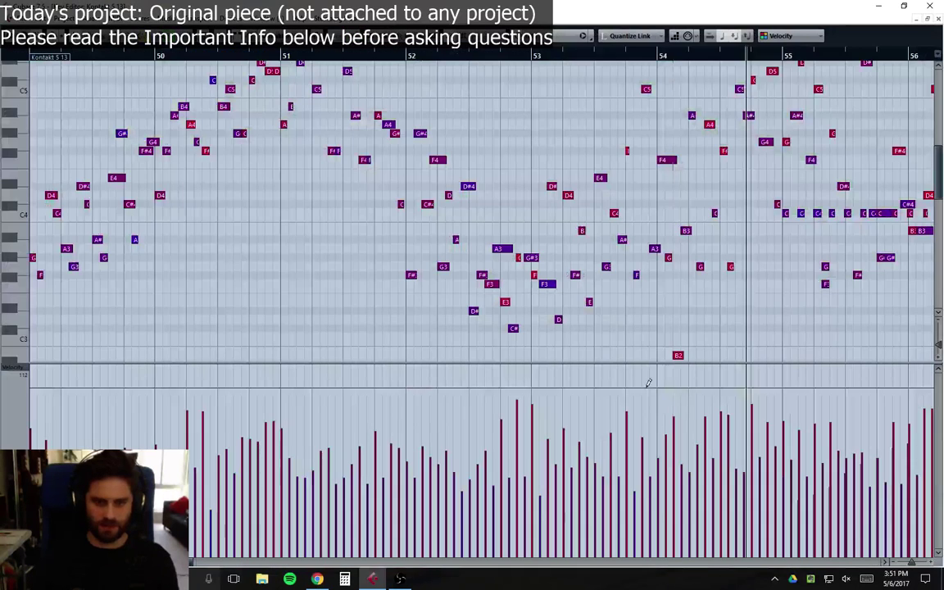
{"action": "left_click", "coordinate": [678, 355]}
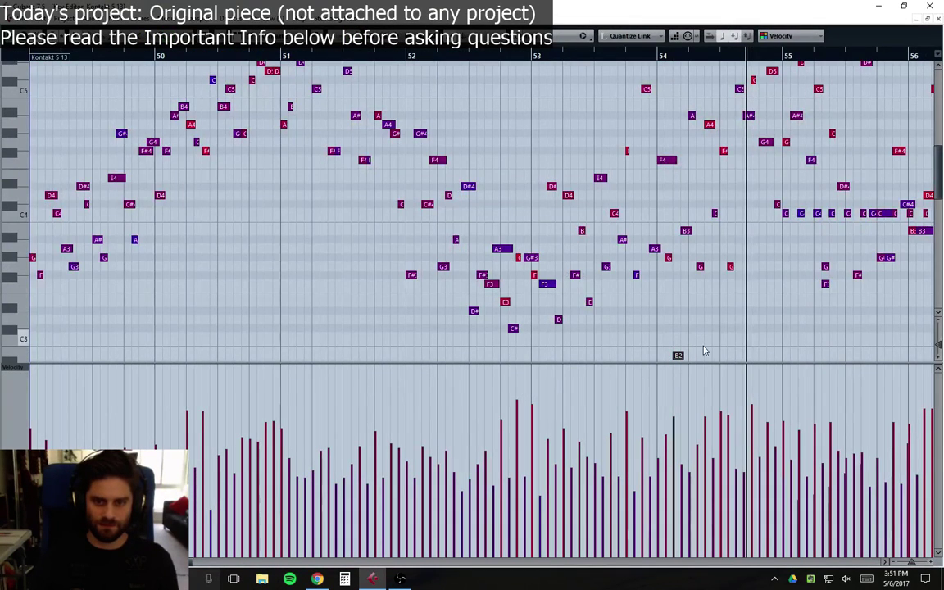
{"action": "scroll", "coordinate": [704, 351], "scroll_direction": "up", "scroll_amount": 3}
{"action": "scroll", "coordinate": [698, 347], "scroll_direction": "down", "scroll_amount": 3}
{"action": "key", "text": "Up"}
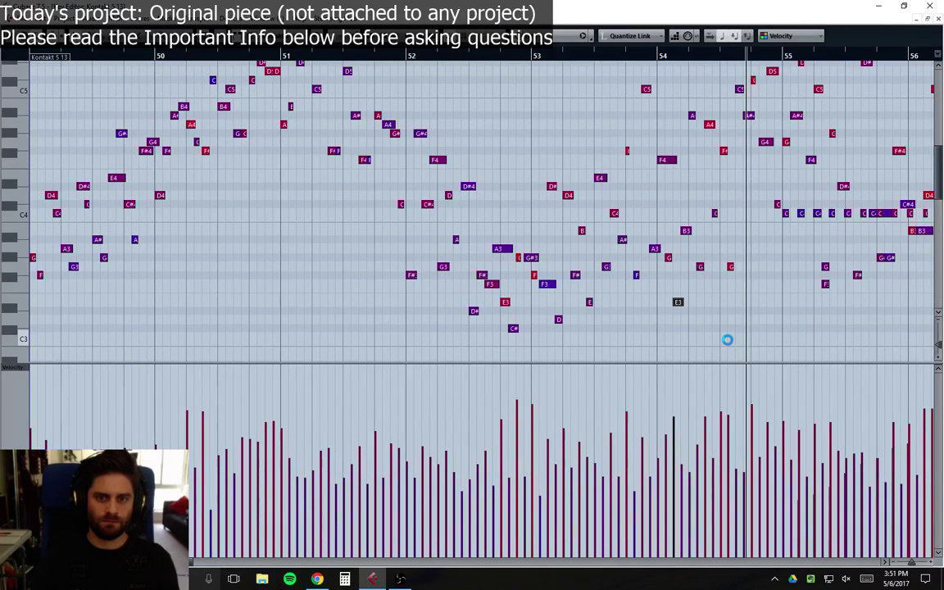
{"action": "key", "text": "Up"}
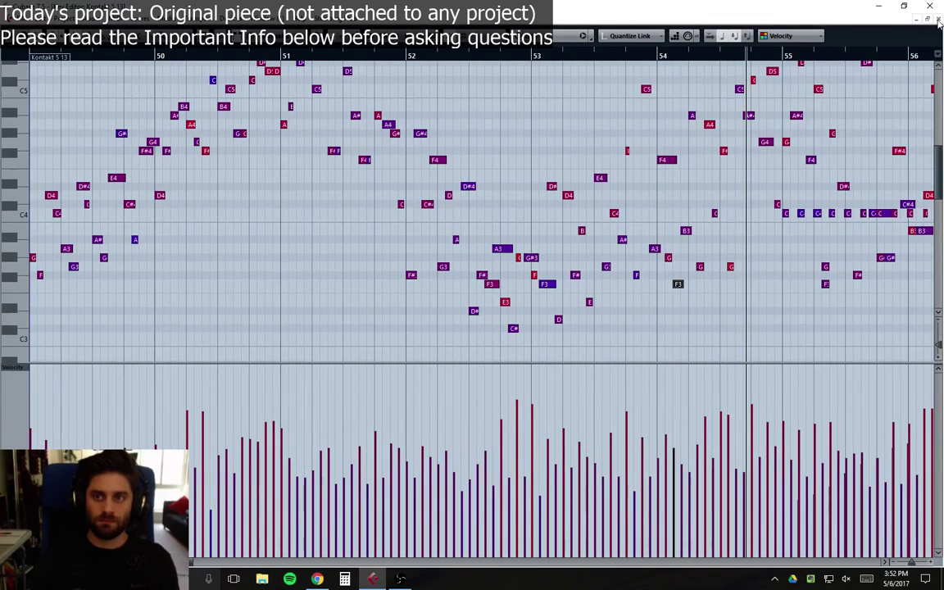
{"action": "key", "text": "Return"}
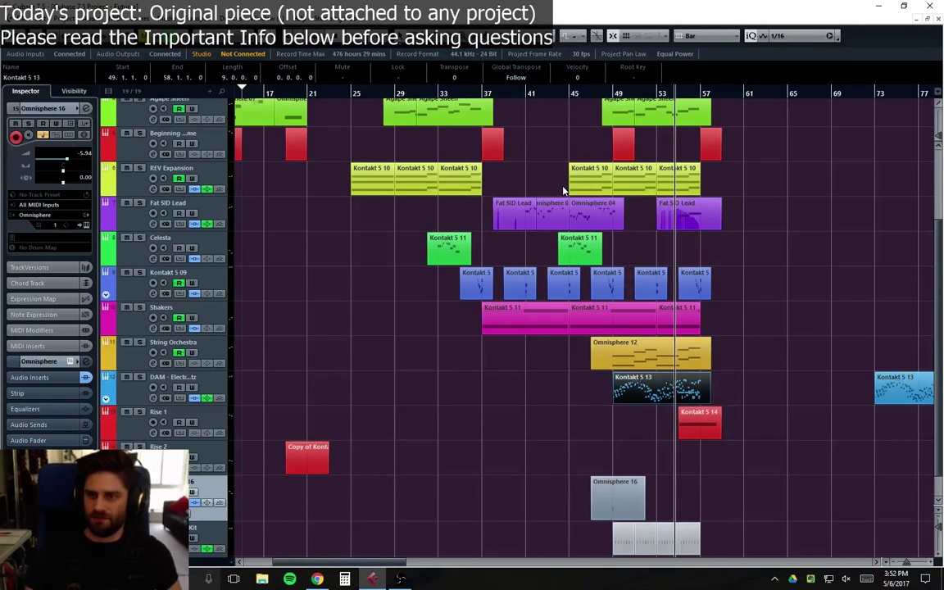
Step: Lower the hard sync and raise the shape of Omnisphere 16's layer A noise oscillator while listening, and close the instrument
{"action": "left_click", "coordinate": [576, 96]}
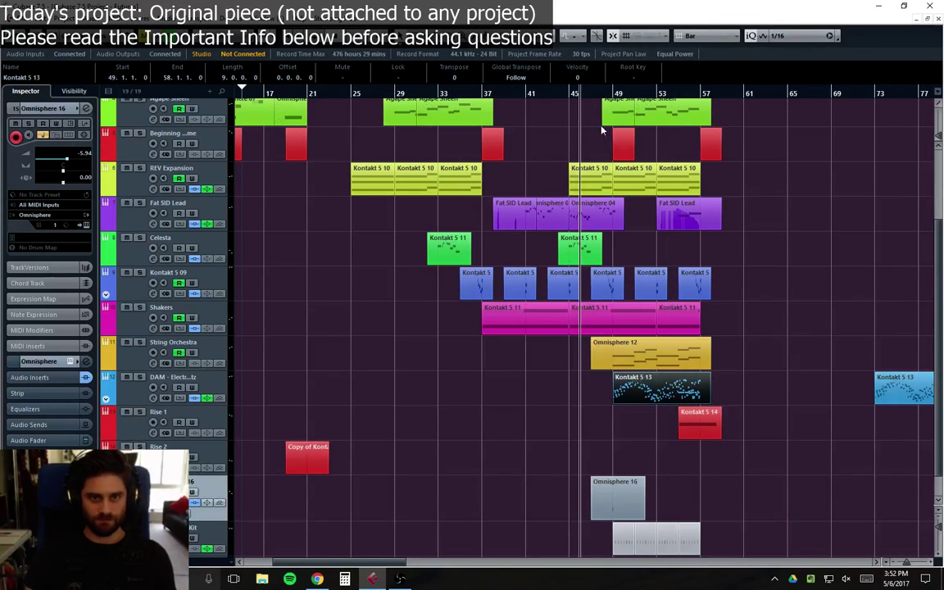
{"action": "key", "text": "space"}
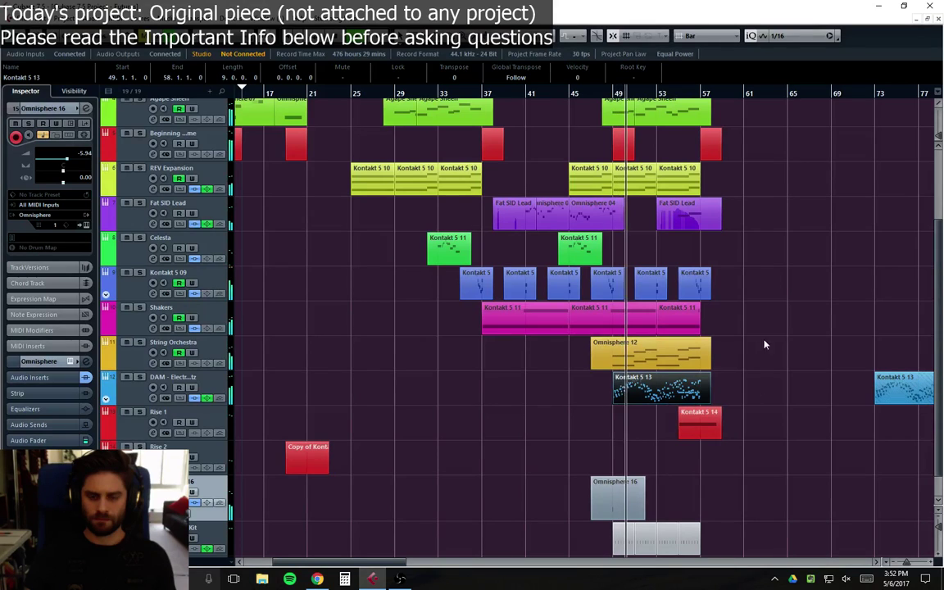
{"action": "key", "text": "ctrl+e"}
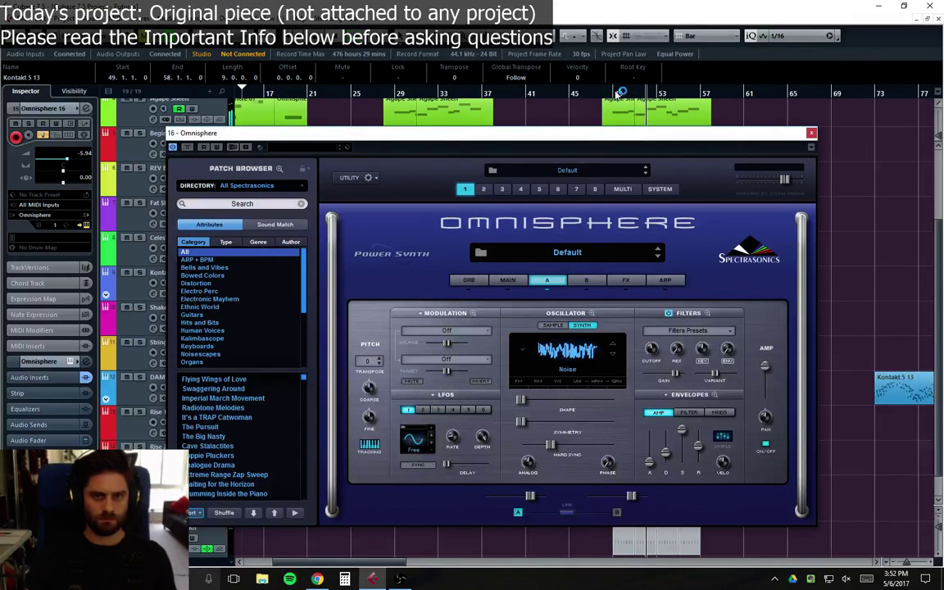
{"action": "left_click_drag", "start_coordinate": [552, 442], "coordinate": [521, 444]}
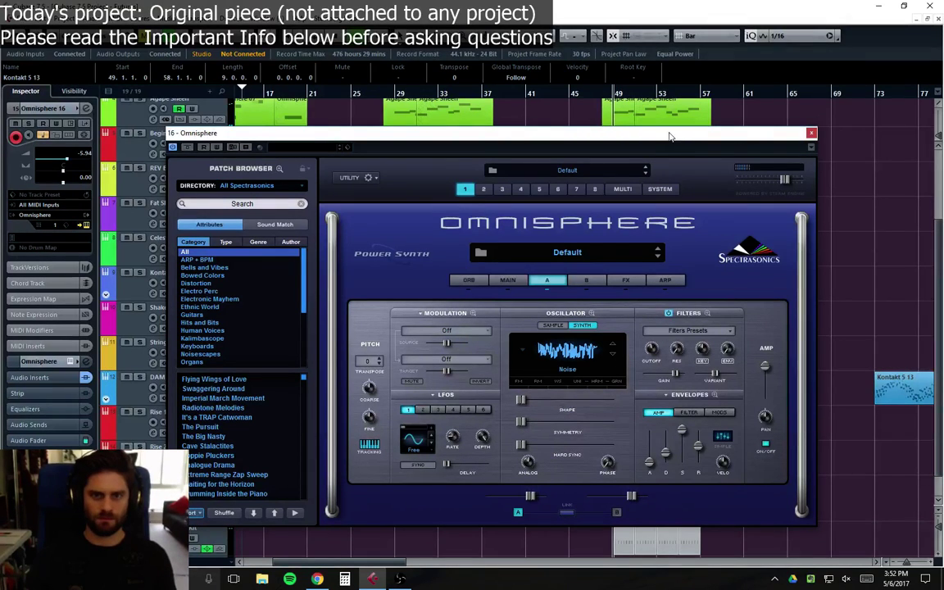
{"action": "mouse_move", "coordinate": [523, 451]}
{"action": "left_click_drag", "start_coordinate": [523, 451], "coordinate": [531, 450]}
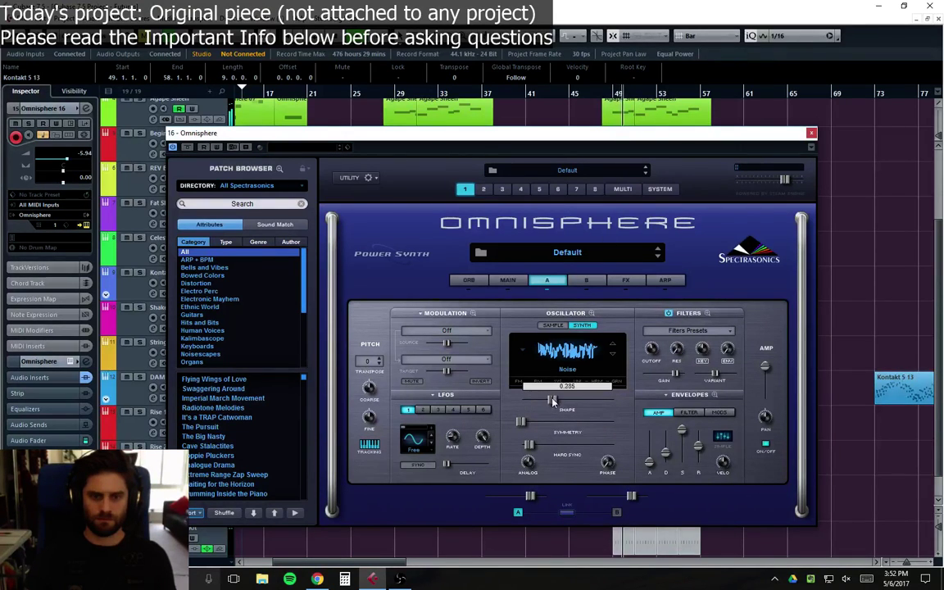
{"action": "left_click", "coordinate": [810, 132]}
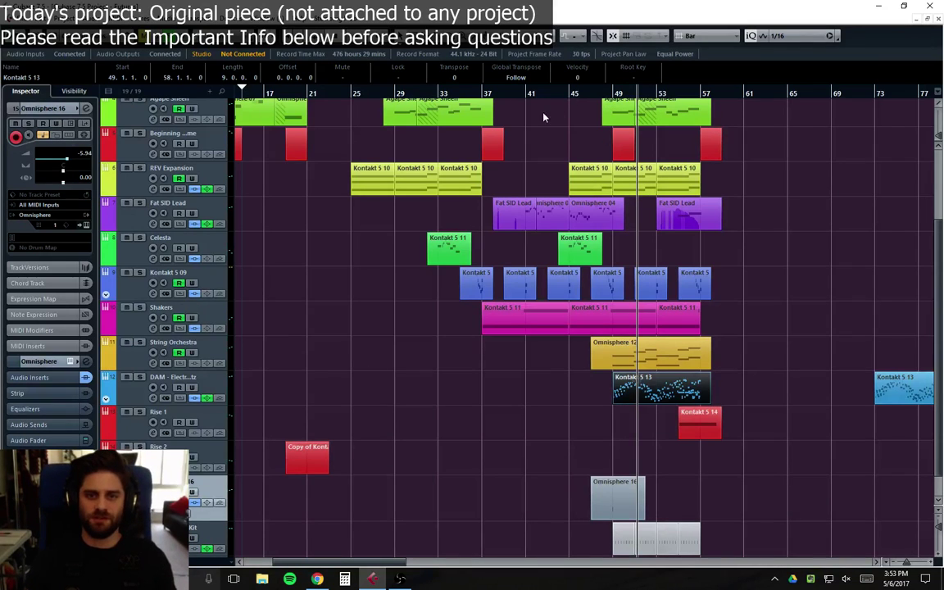
{"action": "left_click", "coordinate": [613, 94]}
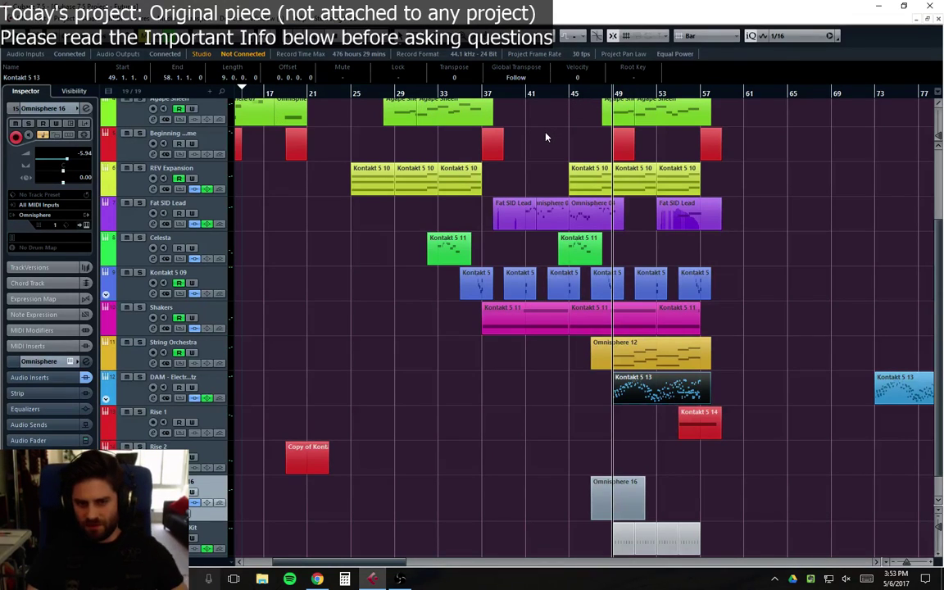
{"action": "scroll", "coordinate": [544, 140], "scroll_direction": "up", "scroll_amount": 3}
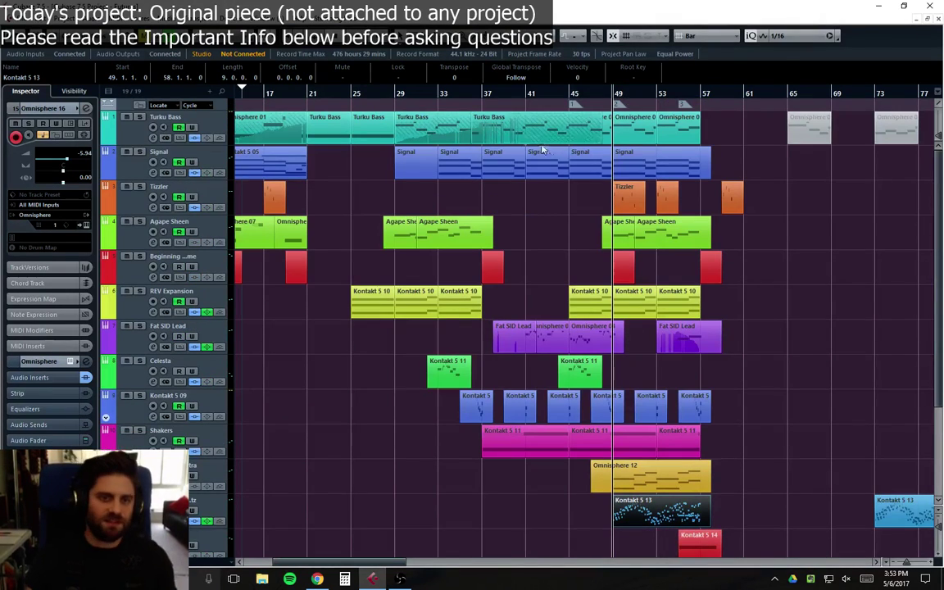
{"action": "left_click", "coordinate": [531, 93]}
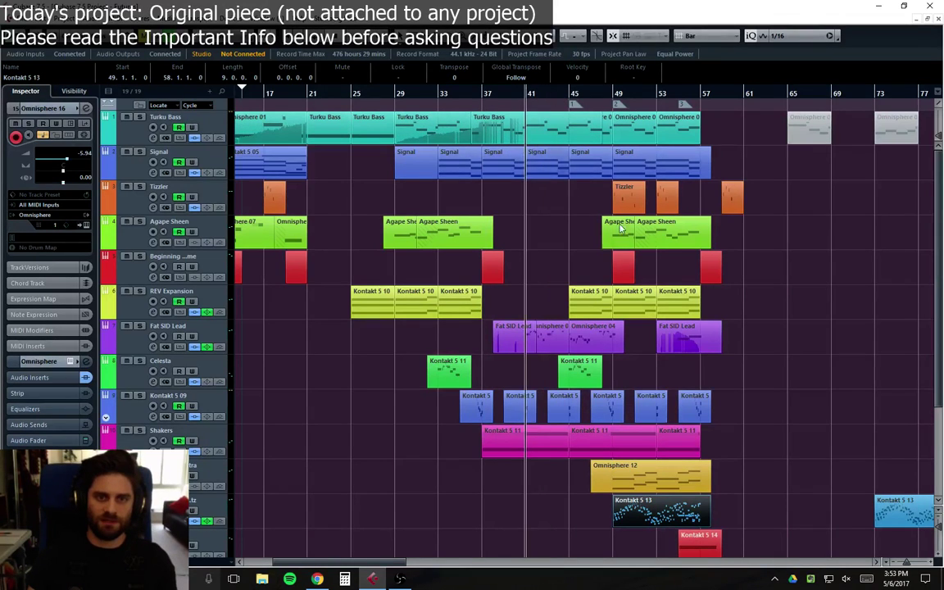
{"action": "left_click", "coordinate": [539, 129]}
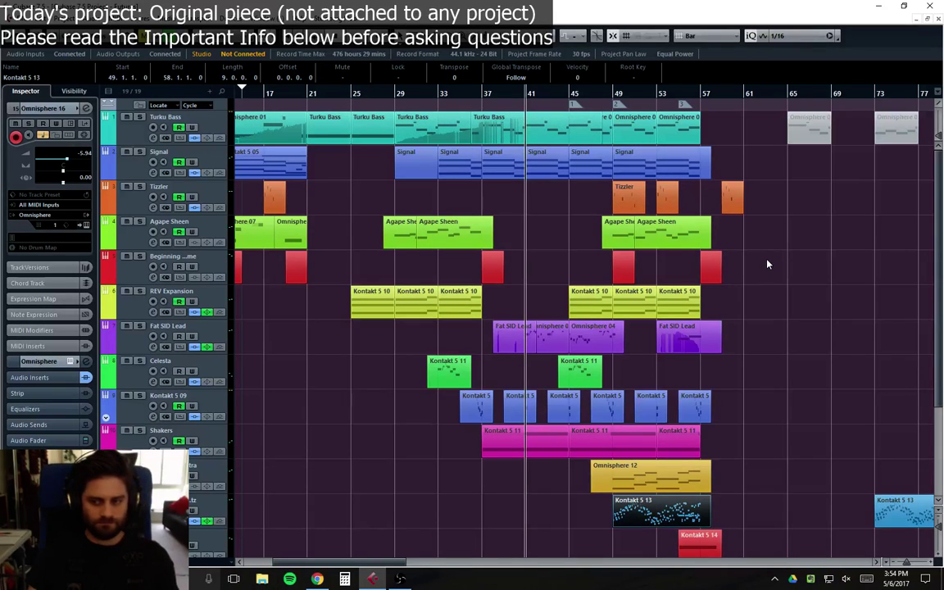
{"action": "left_click", "coordinate": [547, 93]}
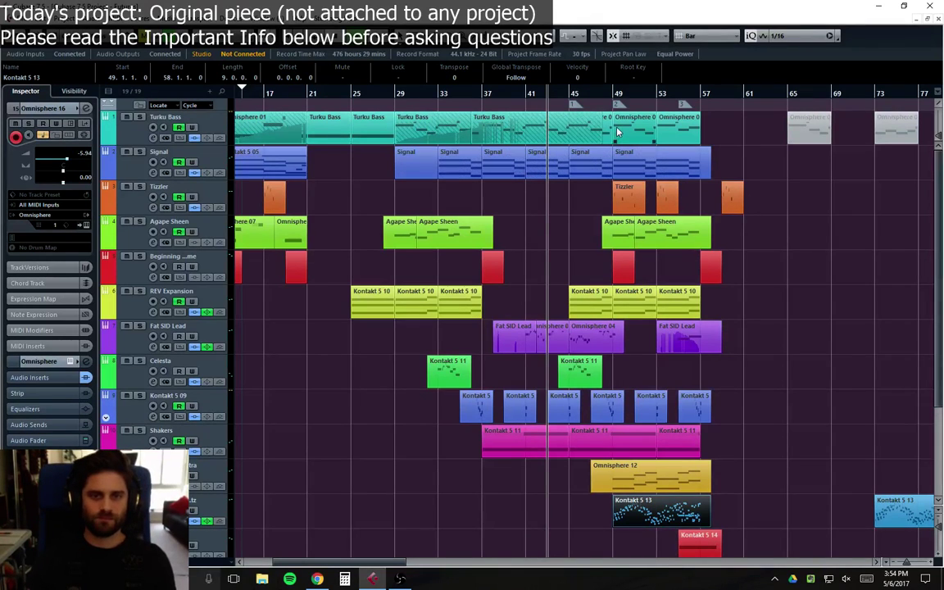
{"action": "key", "text": "space"}
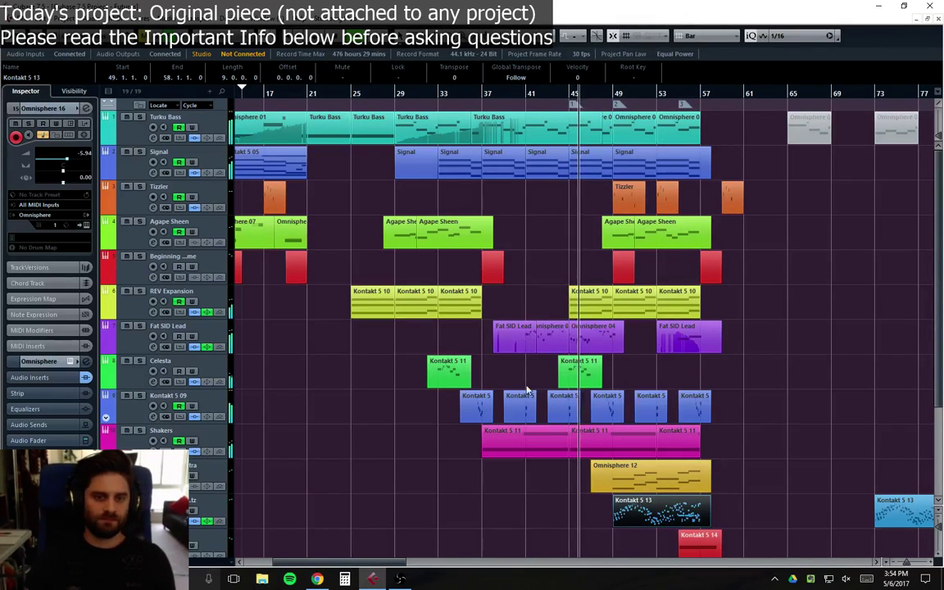
{"action": "left_click", "coordinate": [153, 346]}
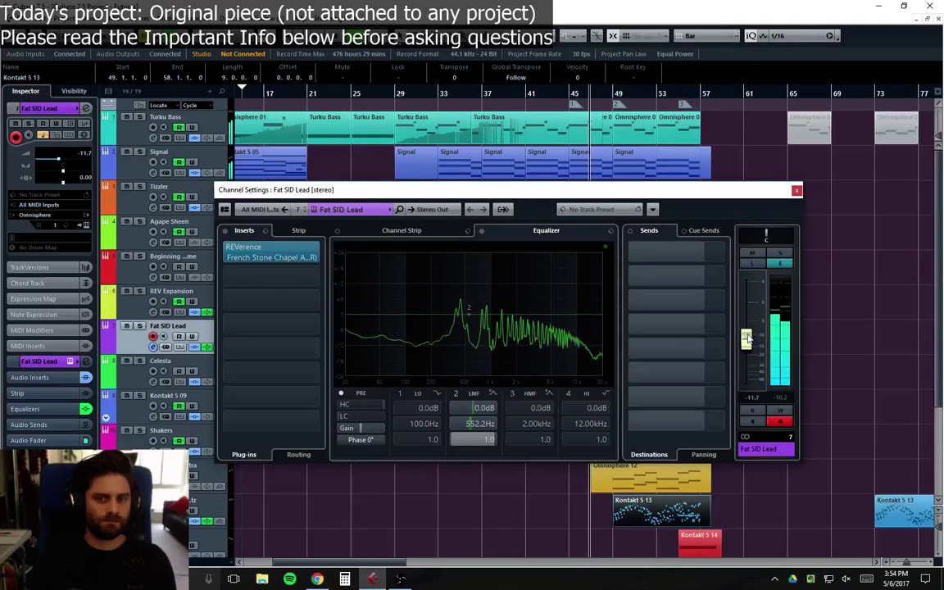
{"action": "left_click_drag", "start_coordinate": [746, 336], "coordinate": [745, 347]}
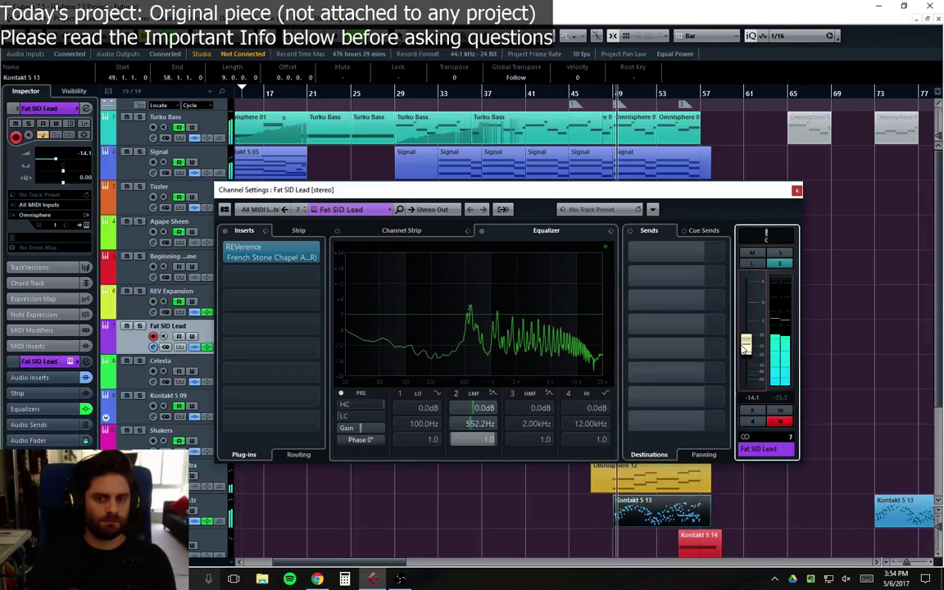
{"action": "left_click", "coordinate": [795, 192]}
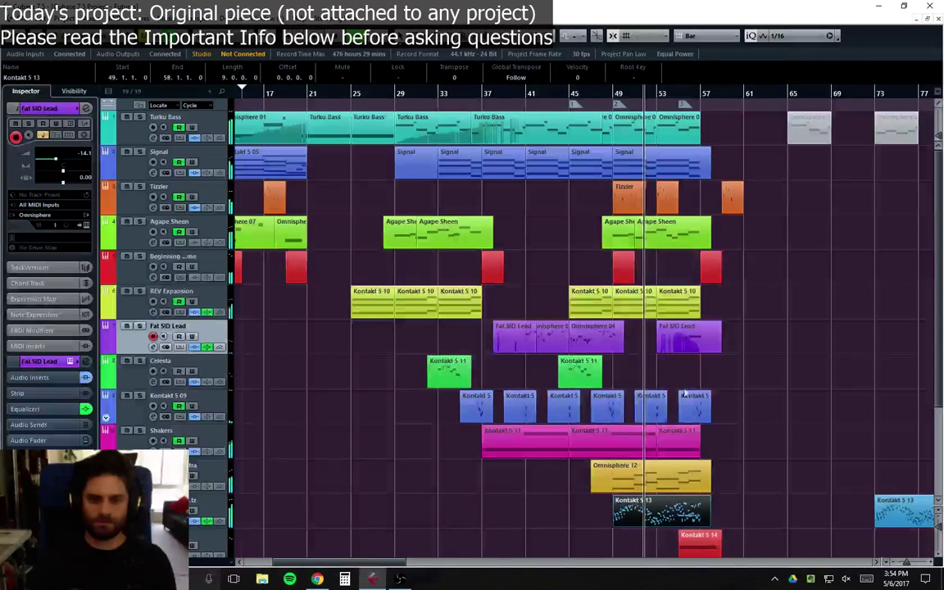
Step: Move REVerence to the fourth insert slot of DAM - Electro Blitz and load PingPongDelay in the third slot
{"action": "scroll", "coordinate": [136, 445], "scroll_direction": "down", "scroll_amount": 3}
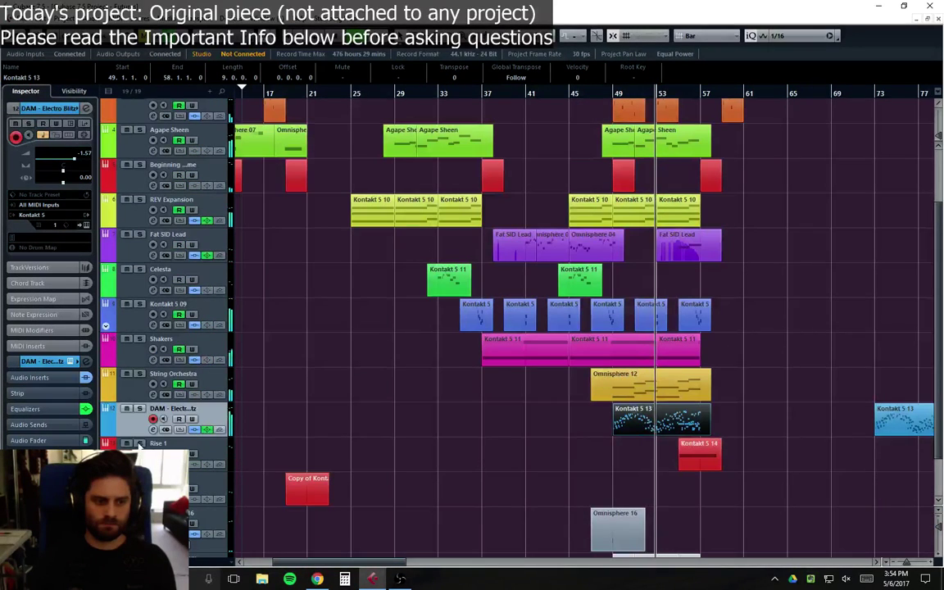
{"action": "left_click", "coordinate": [86, 108]}
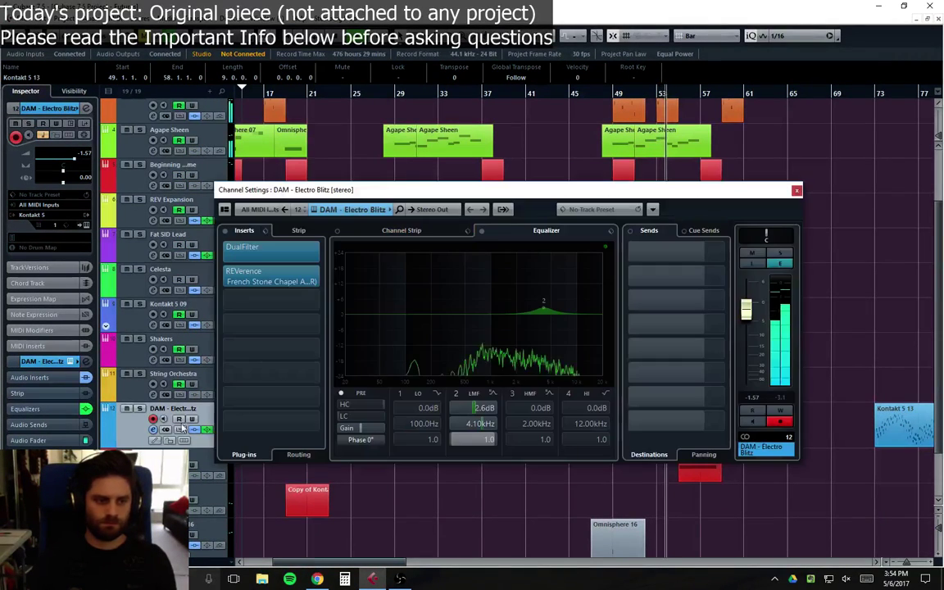
{"action": "left_click_drag", "start_coordinate": [289, 279], "coordinate": [287, 326]}
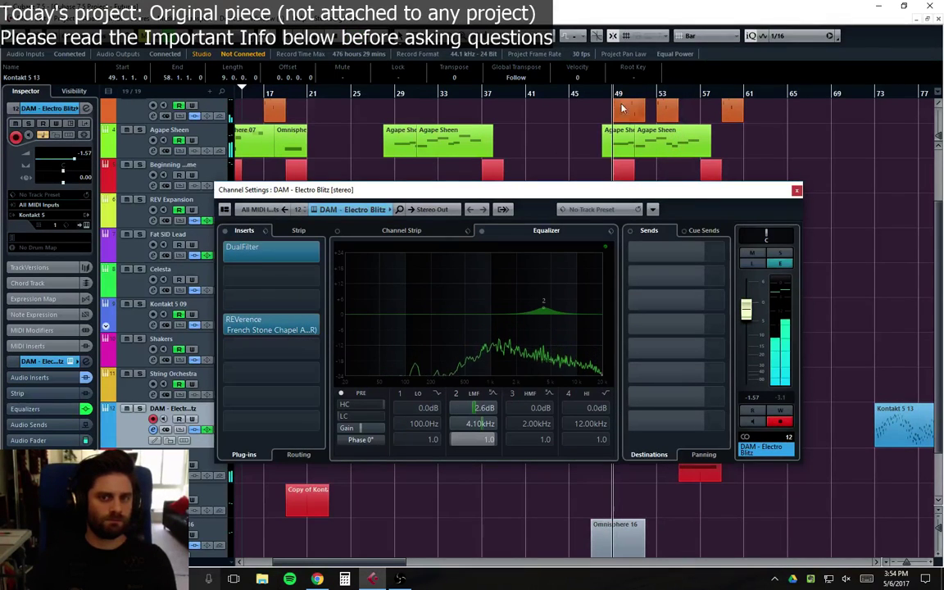
{"action": "left_click", "coordinate": [265, 268]}
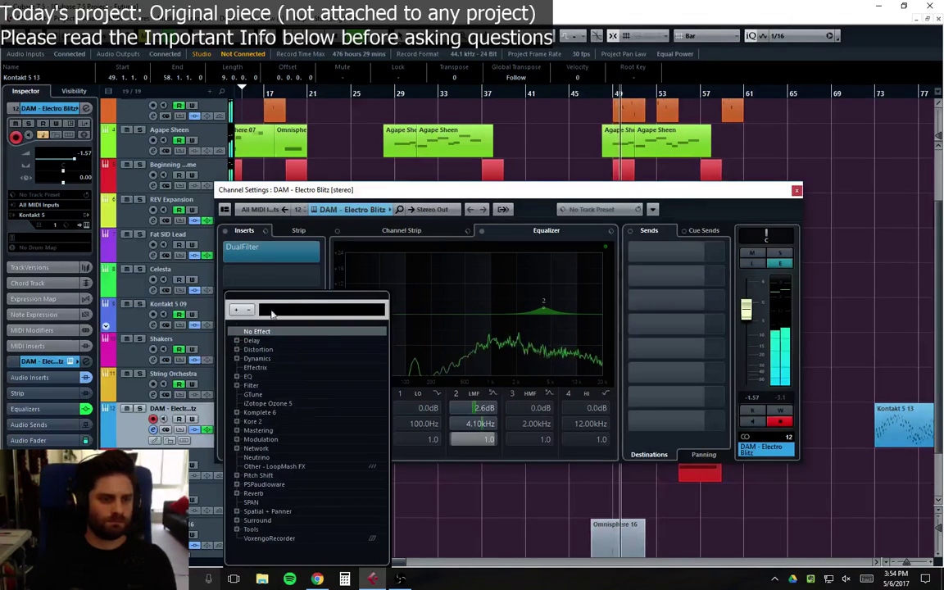
{"action": "left_click", "coordinate": [251, 340]}
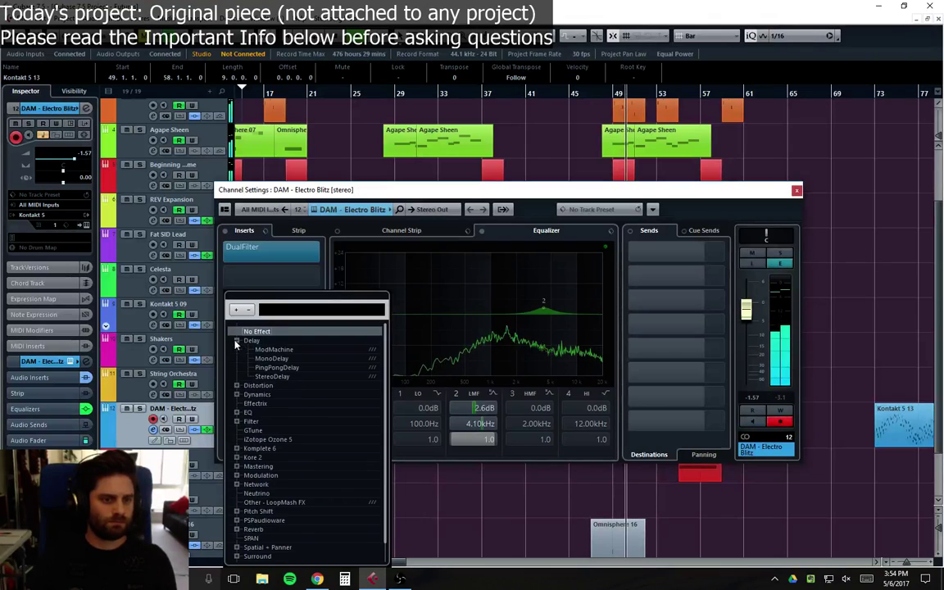
{"action": "left_click", "coordinate": [276, 368]}
Step: Set PingPongDelay's delay to 1/8 D, feedback to 42.0 and mix to 40.5
{"action": "scroll", "coordinate": [306, 327], "scroll_direction": "down", "scroll_amount": 4}
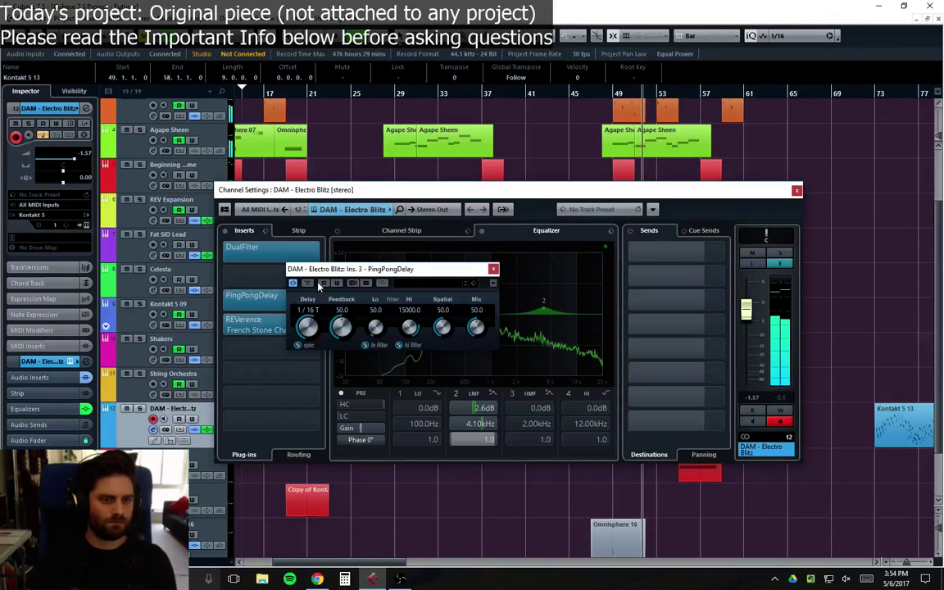
{"action": "scroll", "coordinate": [341, 327], "scroll_direction": "down", "scroll_amount": 4}
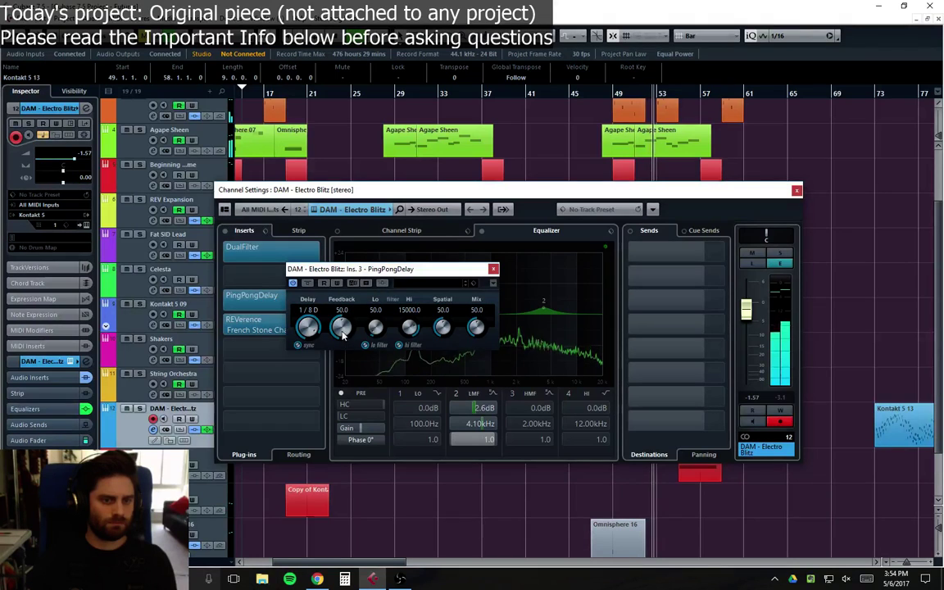
{"action": "left_click_drag", "start_coordinate": [477, 329], "coordinate": [488, 354]}
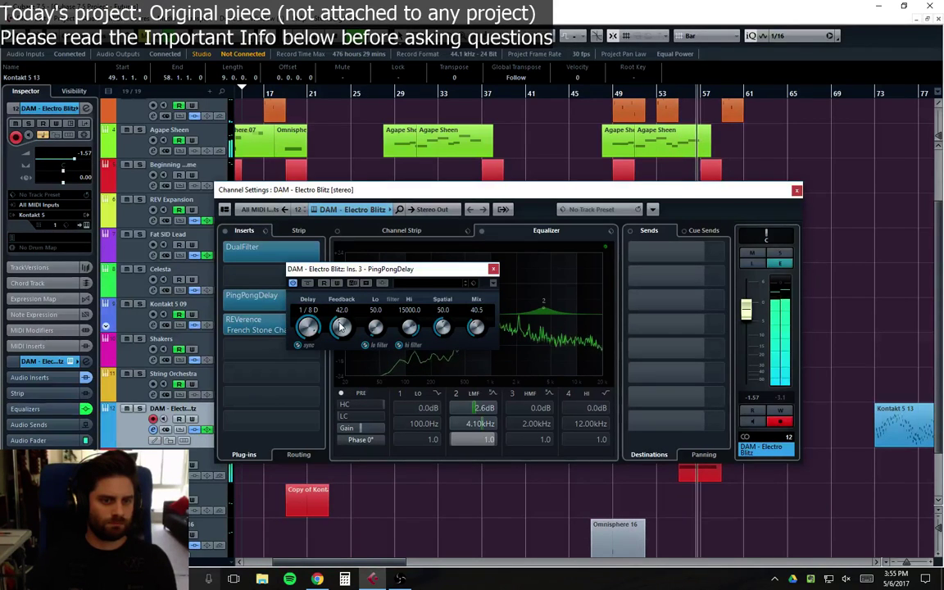
{"action": "scroll", "coordinate": [341, 326], "scroll_direction": "down", "scroll_amount": 1}
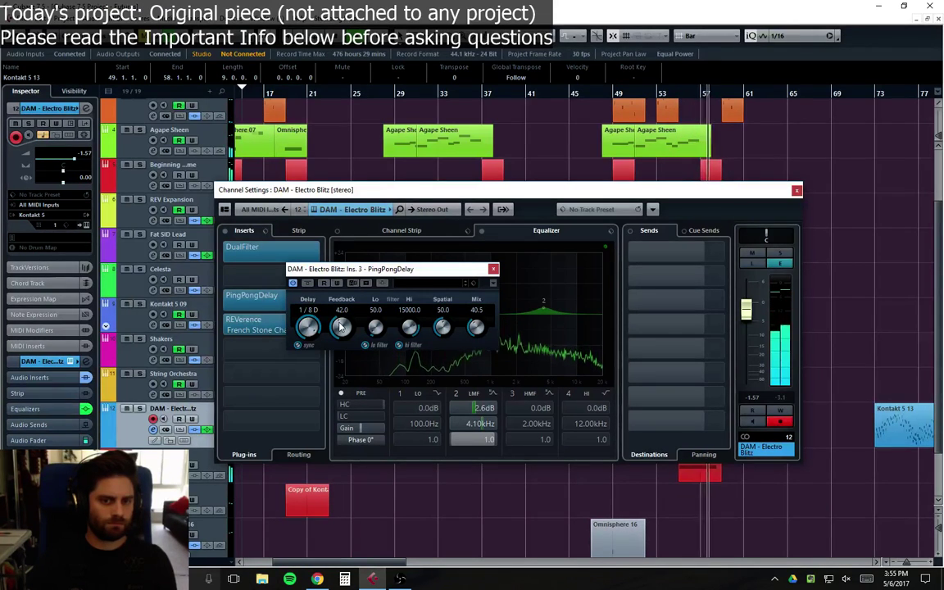
Step: Set PingPongDelay's feedback to 40.5 and close both the delay and the DAM - Electro Blitz channel settings
{"action": "scroll", "coordinate": [341, 326], "scroll_direction": "down", "scroll_amount": 2}
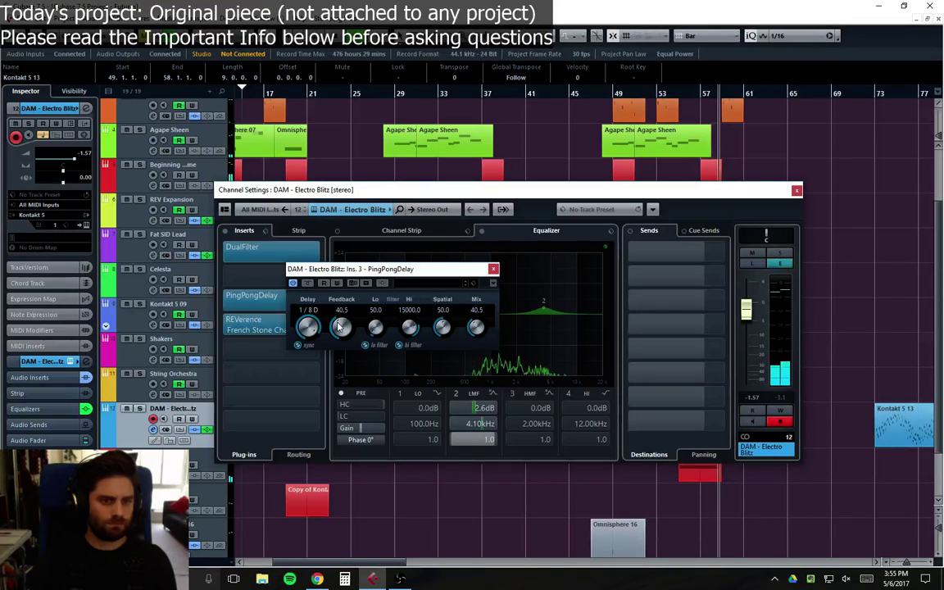
{"action": "left_click", "coordinate": [493, 269]}
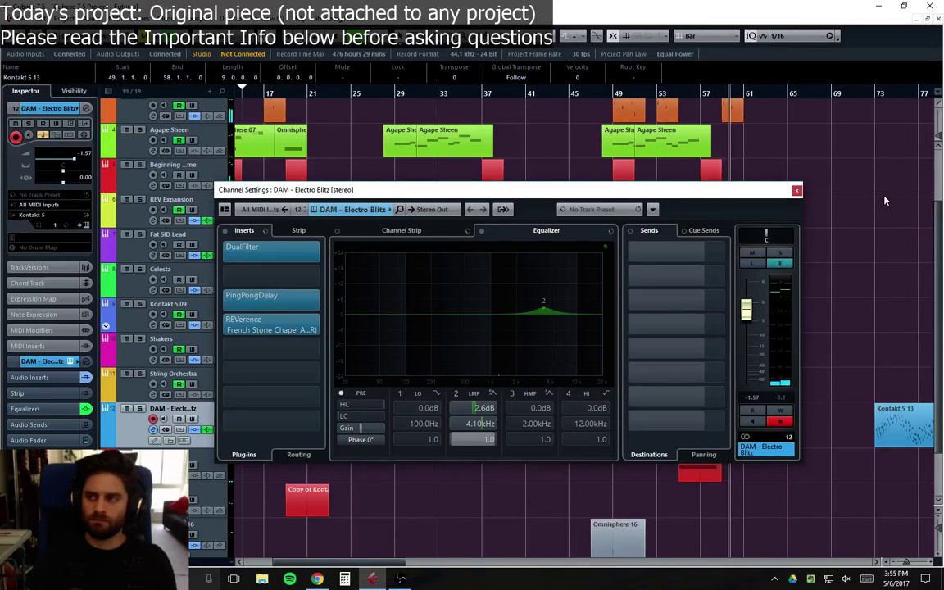
{"action": "left_click", "coordinate": [796, 190]}
{"action": "left_click", "coordinate": [714, 353]}
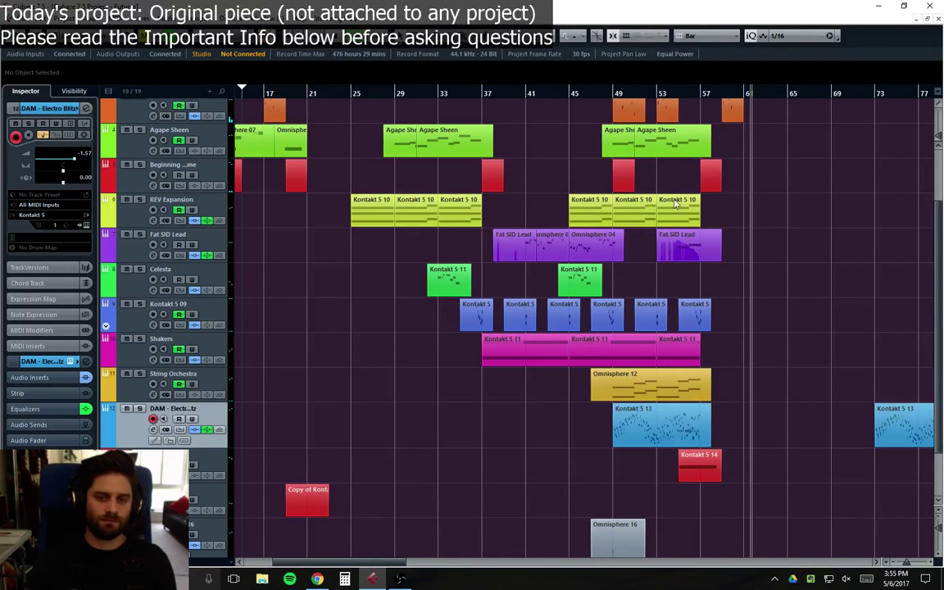
Step: Play the arrangement from bar 53 while checking the level and spectrum of the Stereo Out channel, and close its settings
{"action": "left_click", "coordinate": [656, 92]}
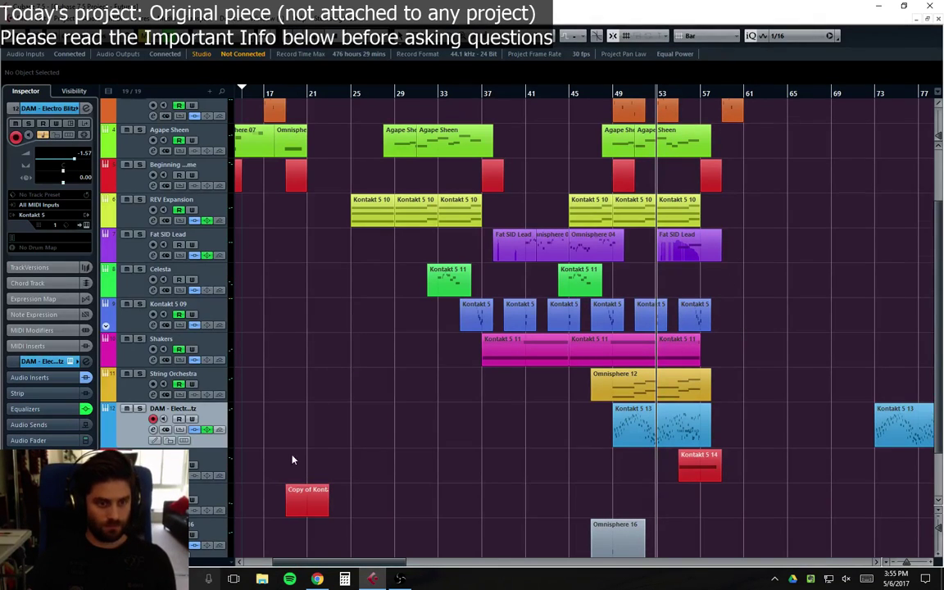
{"action": "scroll", "coordinate": [292, 459], "scroll_direction": "down", "scroll_amount": 3}
{"action": "scroll", "coordinate": [205, 509], "scroll_direction": "down", "scroll_amount": 1}
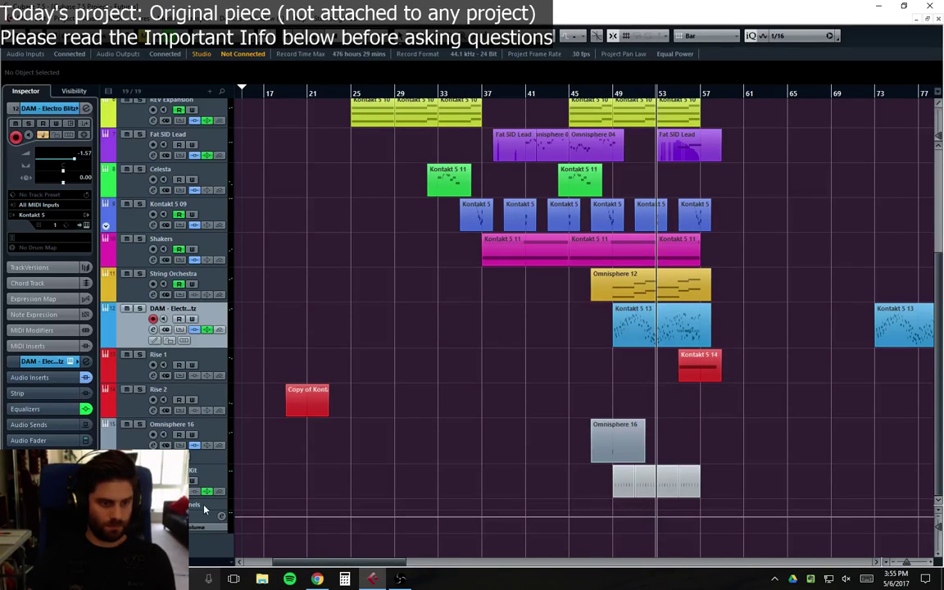
{"action": "left_click", "coordinate": [221, 517]}
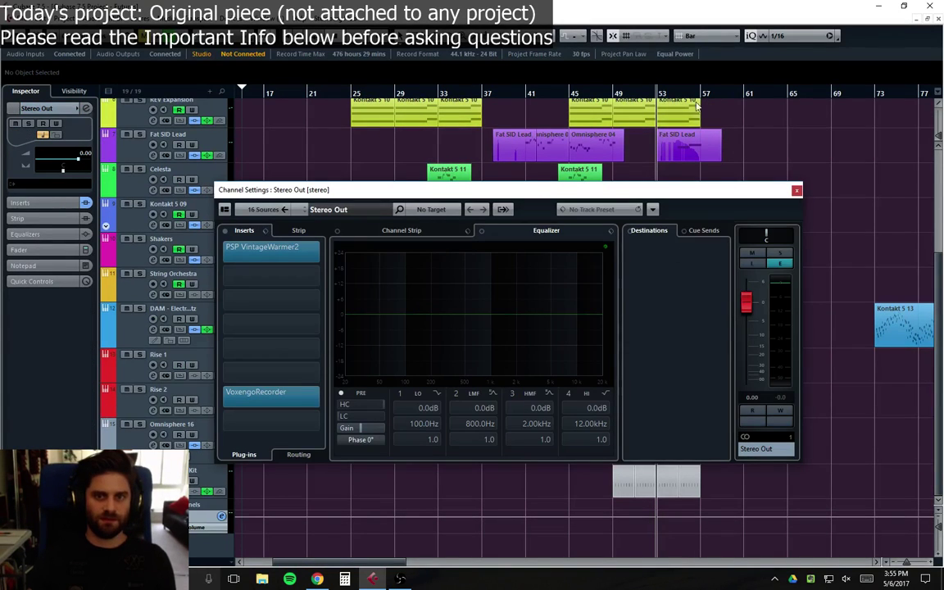
{"action": "key", "text": "space"}
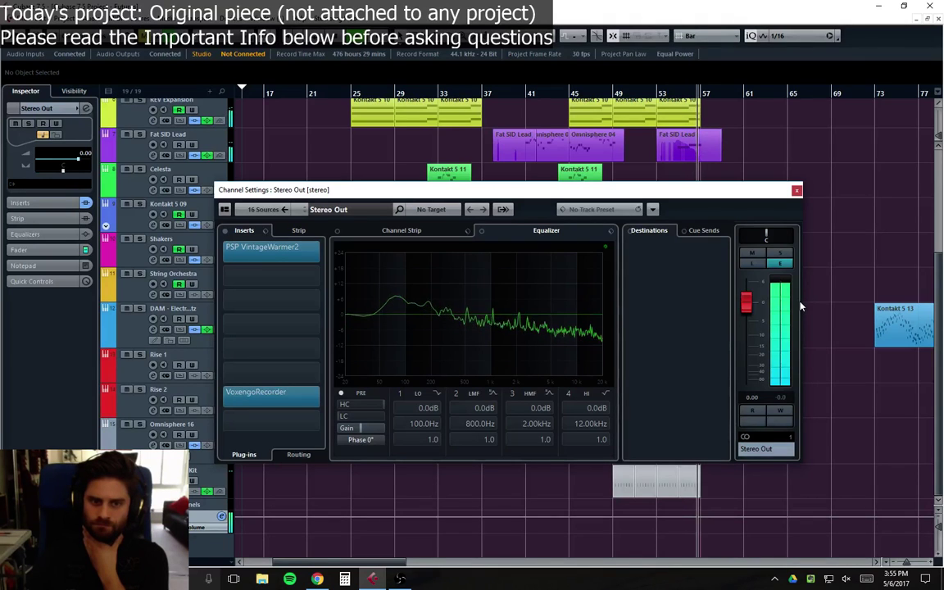
{"action": "left_click", "coordinate": [800, 307]}
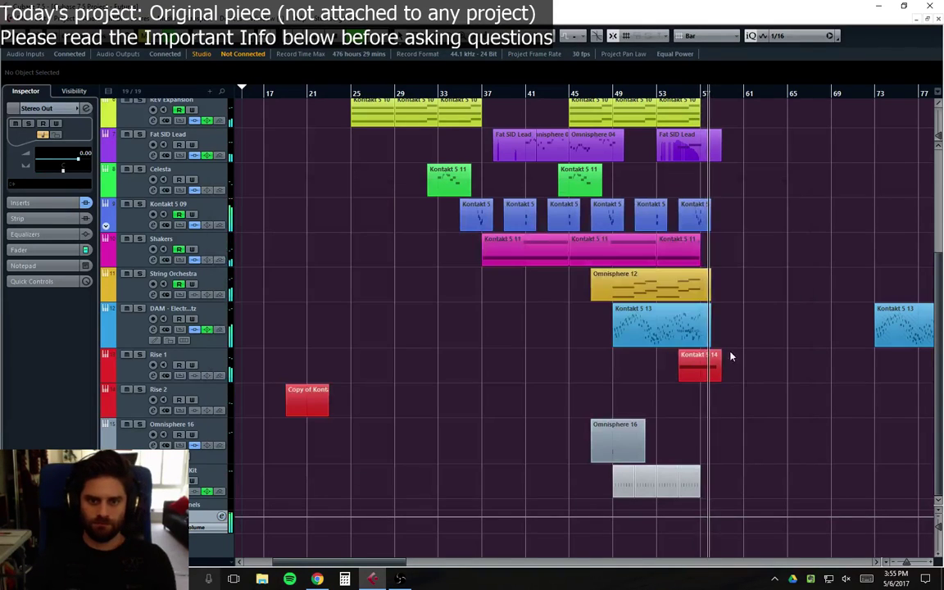
Step: Lower Kontakt 5 09's volume automation point at bar 56 to -0.04, check it from bar 53, and hide the automation lane
{"action": "left_click", "coordinate": [105, 229]}
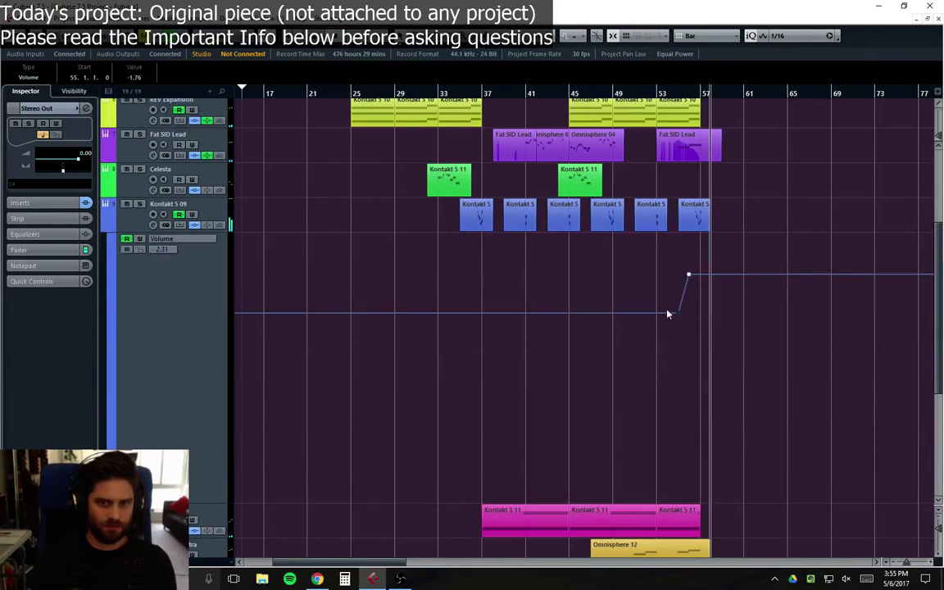
{"action": "left_click_drag", "start_coordinate": [686, 277], "coordinate": [690, 296]}
{"action": "left_click", "coordinate": [661, 94]}
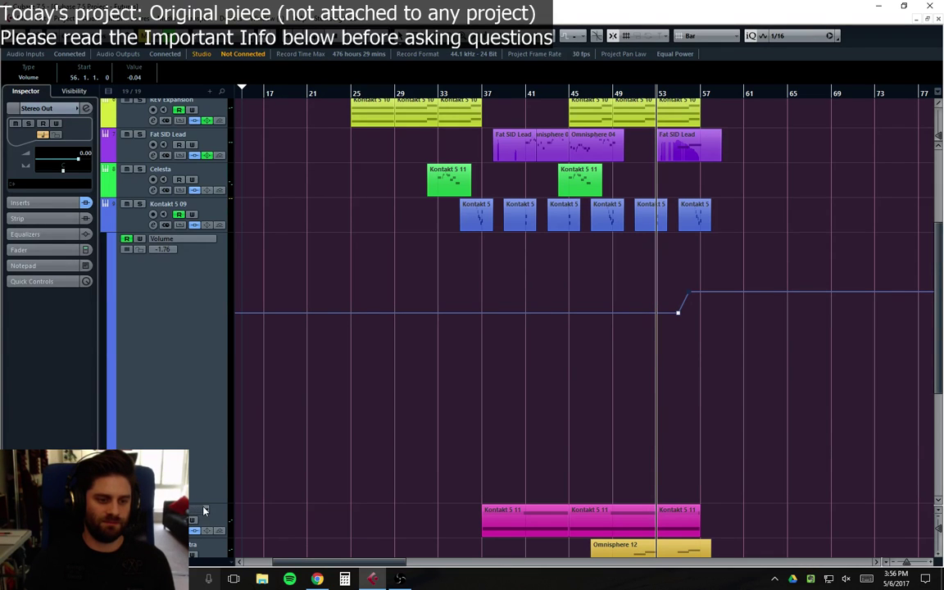
{"action": "left_click_drag", "start_coordinate": [210, 502], "coordinate": [210, 358]}
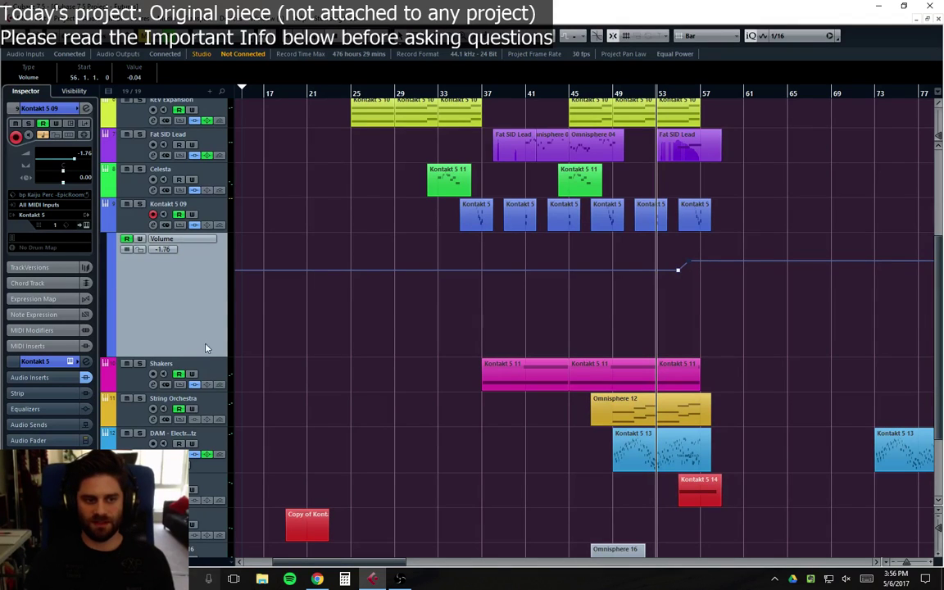
{"action": "left_click", "coordinate": [107, 226]}
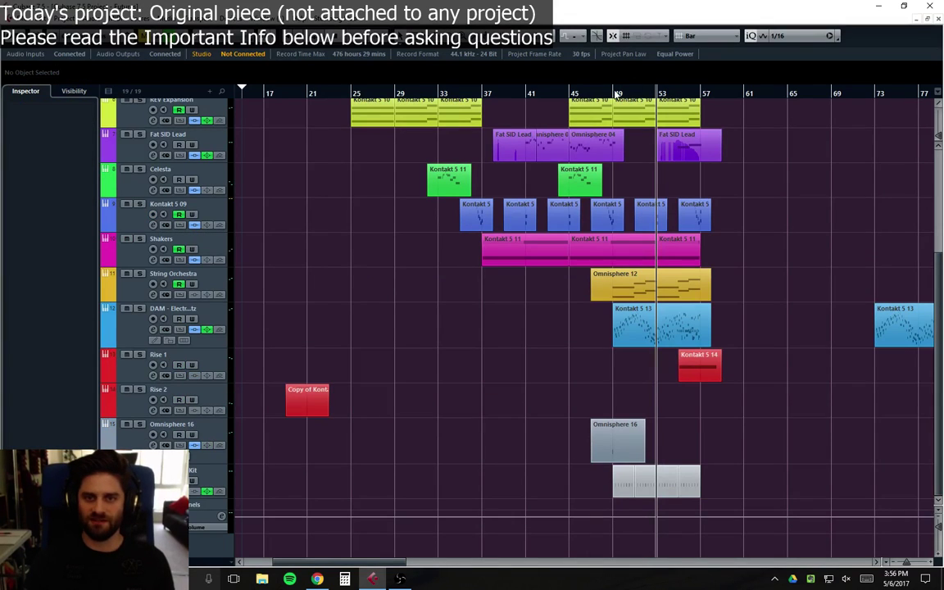
Step: Reduce the height of the DAM - Electro Blitz track and play the arrangement from bar 45
{"action": "left_click", "coordinate": [565, 93]}
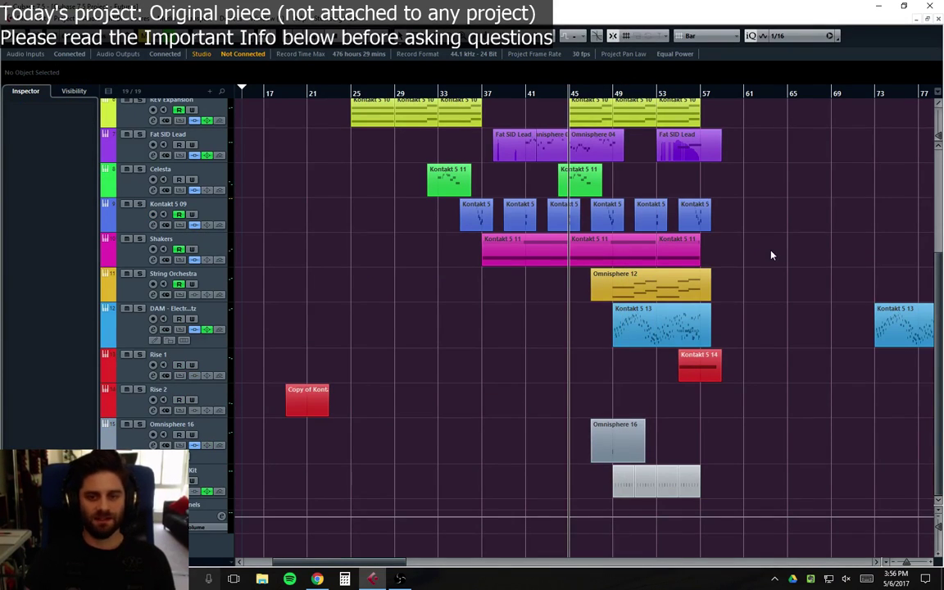
{"action": "scroll", "coordinate": [771, 255], "scroll_direction": "up", "scroll_amount": 5}
{"action": "scroll", "coordinate": [264, 514], "scroll_direction": "down", "scroll_amount": 3}
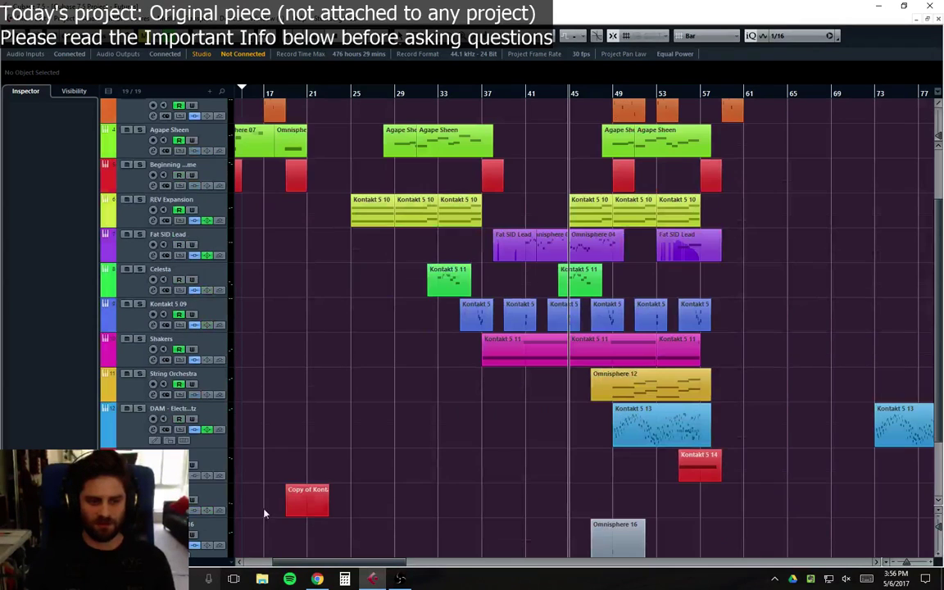
{"action": "left_click", "coordinate": [121, 443]}
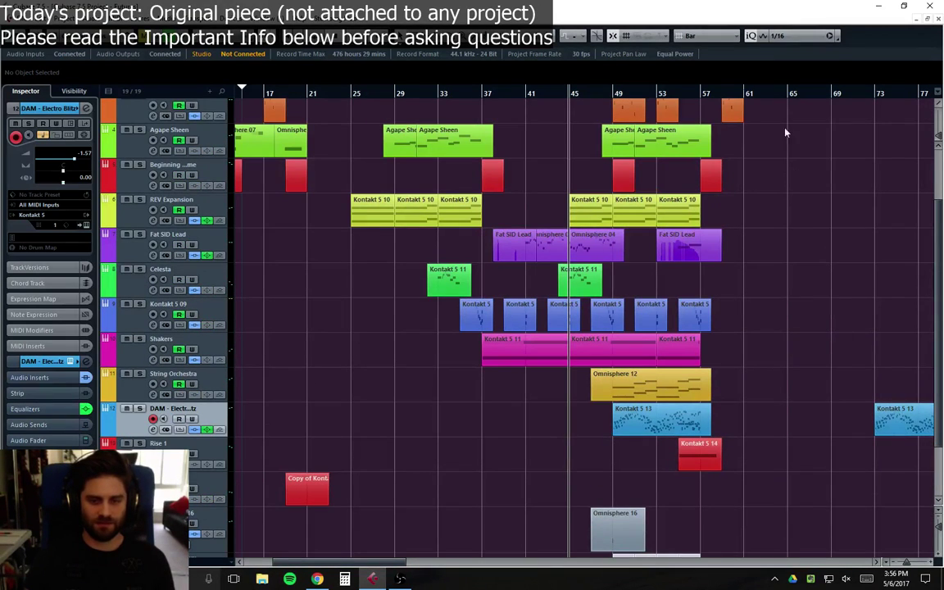
{"action": "scroll", "coordinate": [819, 219], "scroll_direction": "up", "scroll_amount": 3}
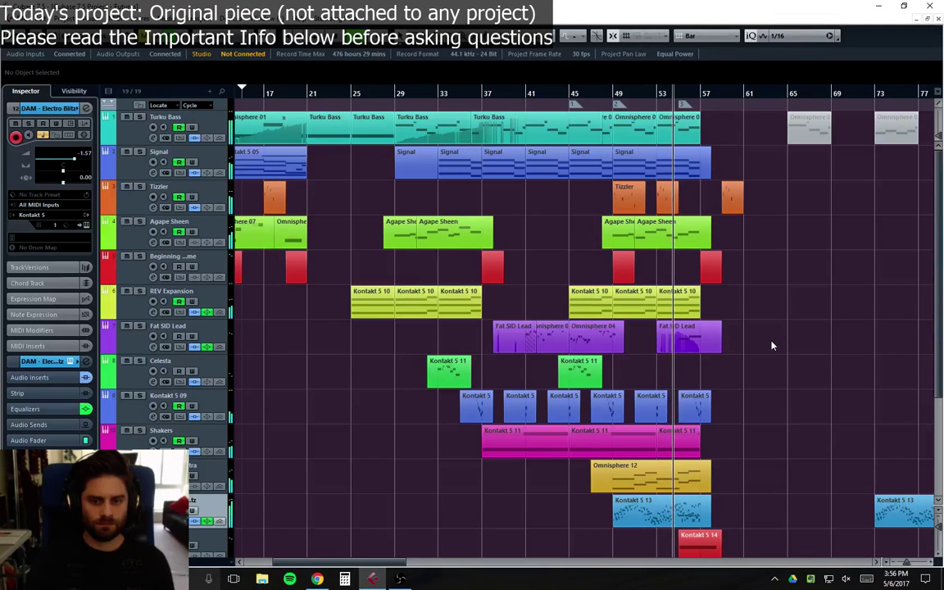
{"action": "scroll", "coordinate": [639, 385], "scroll_direction": "down", "scroll_amount": 2}
{"action": "left_click", "coordinate": [153, 430]}
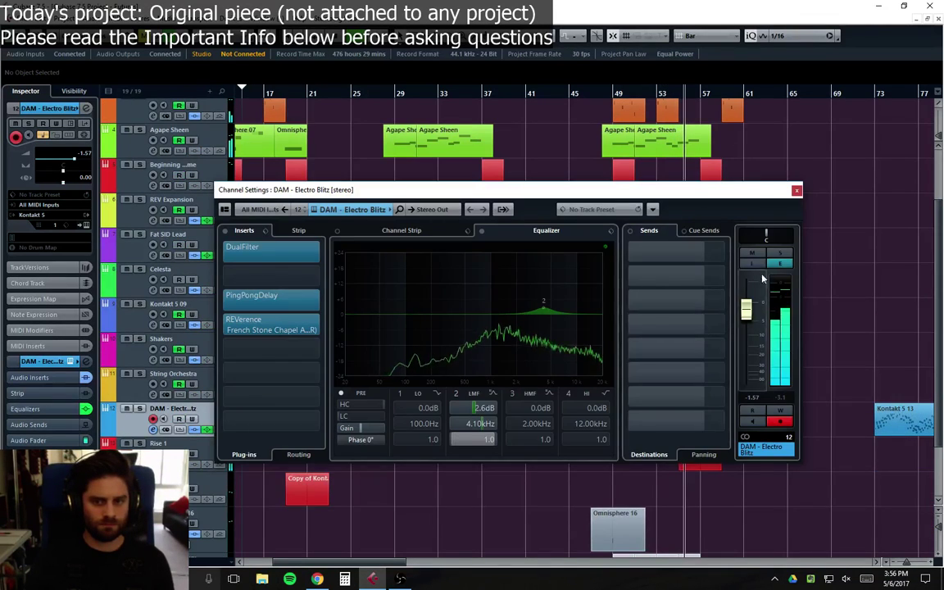
{"action": "left_click", "coordinate": [152, 429]}
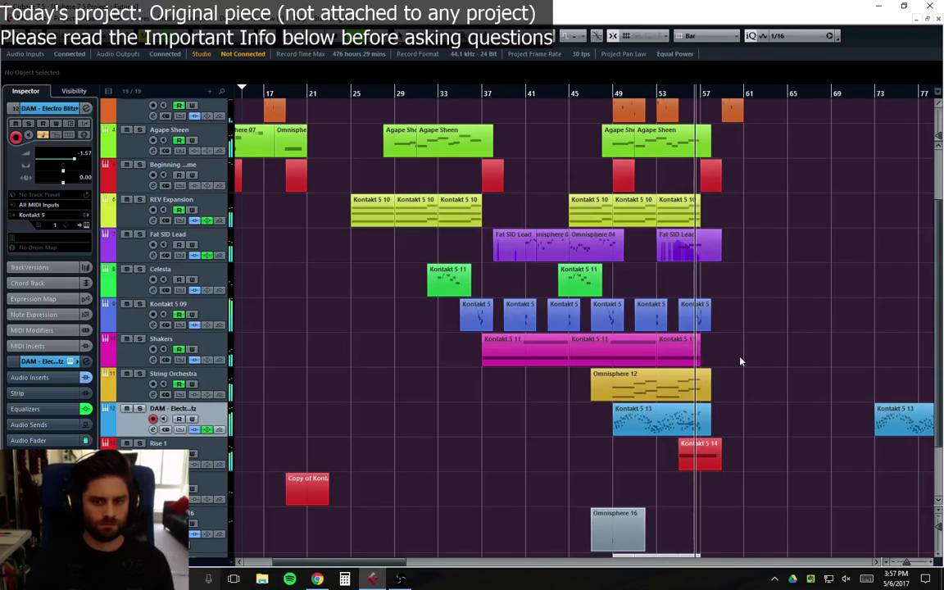
{"action": "left_click", "coordinate": [153, 429]}
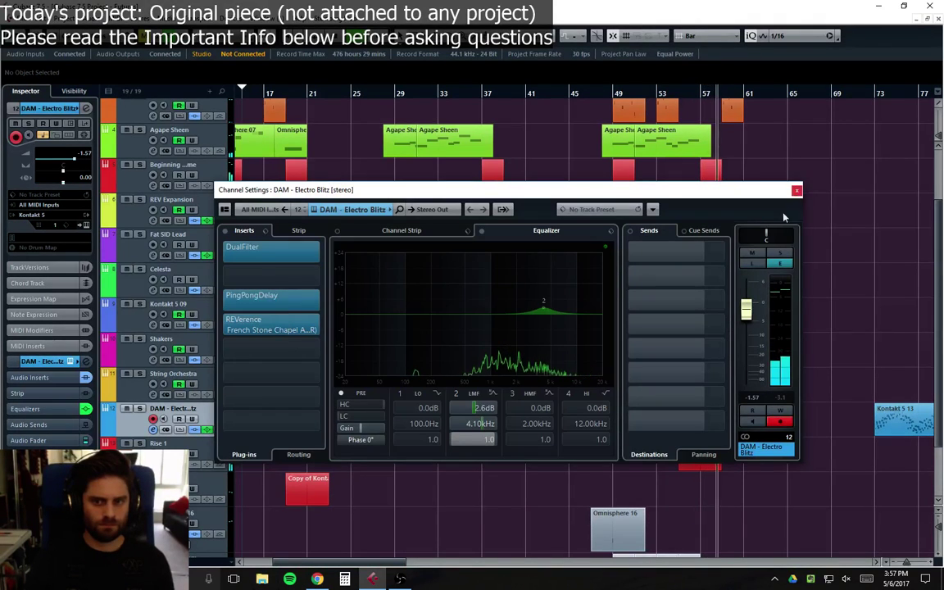
{"action": "left_click_drag", "start_coordinate": [747, 304], "coordinate": [746, 317]}
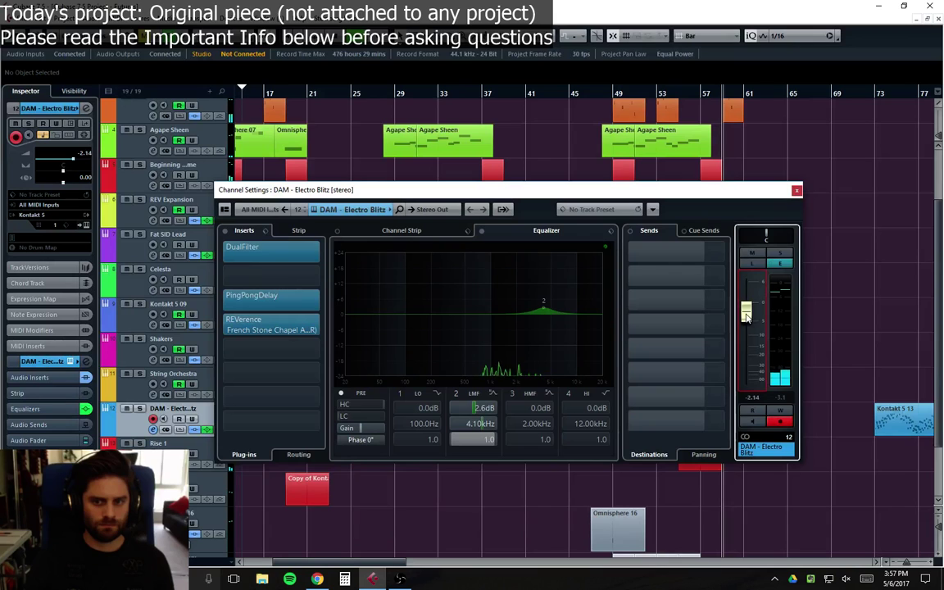
{"action": "left_click", "coordinate": [796, 191]}
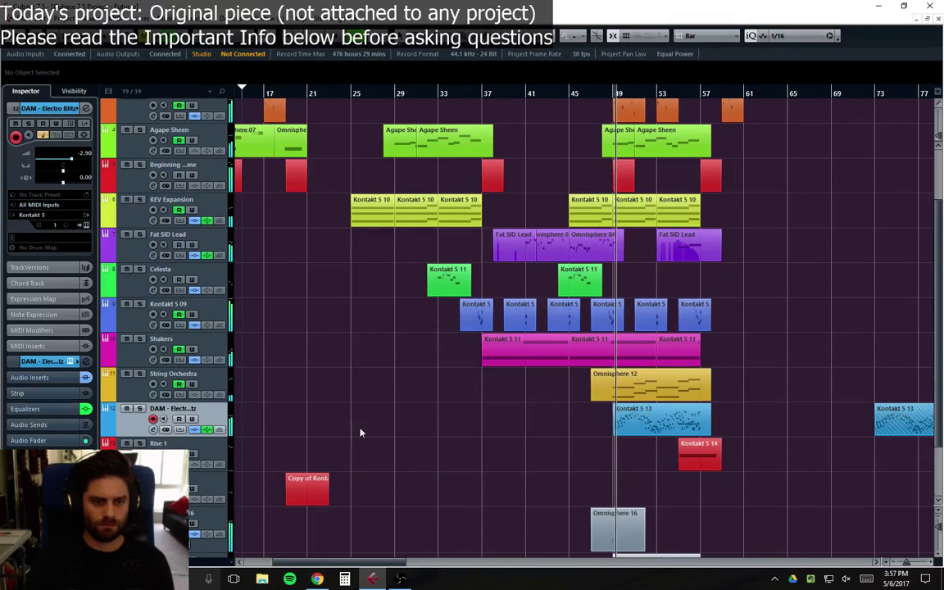
Step: Set DualFilter's position to 50.5 on the soloed DAM - Electro Blitz track, close its settings, and replay the full mix from bar 49
{"action": "left_click", "coordinate": [153, 429]}
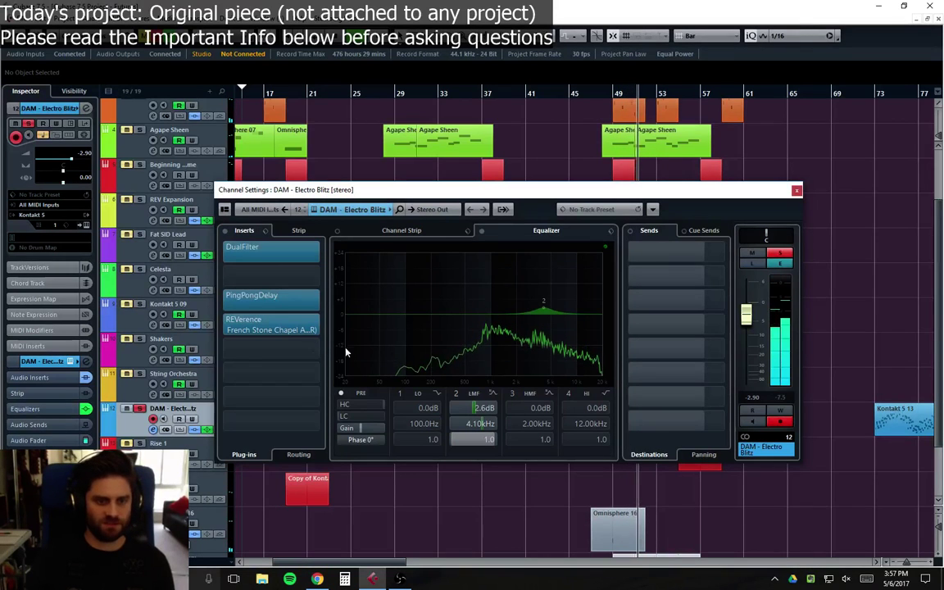
{"action": "left_click", "coordinate": [237, 246]}
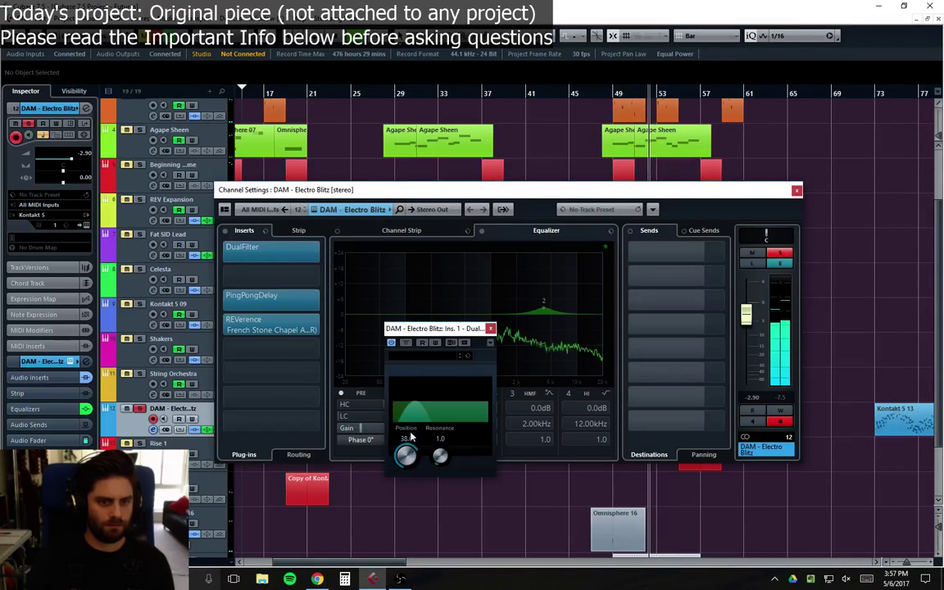
{"action": "left_click_drag", "start_coordinate": [443, 328], "coordinate": [279, 299]}
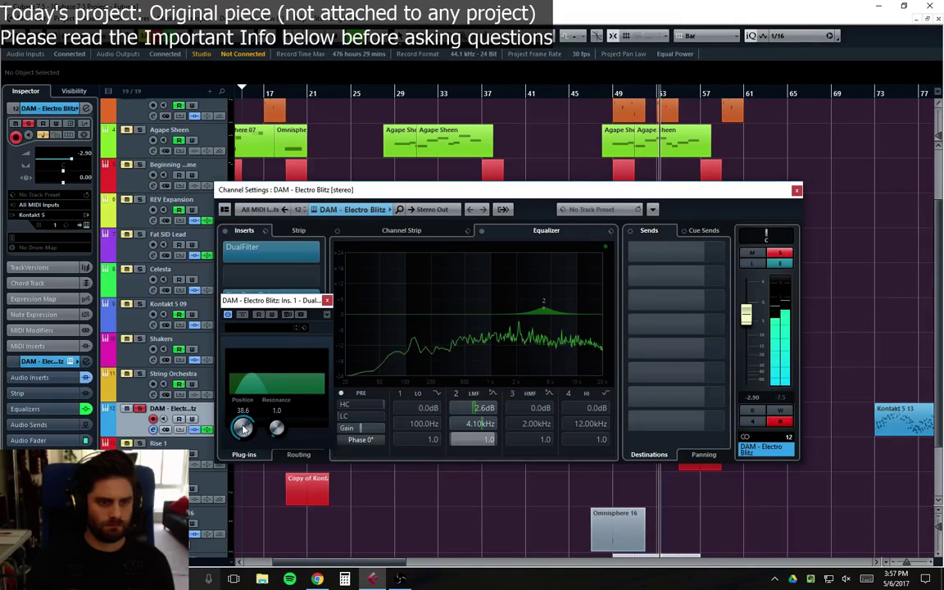
{"action": "left_click_drag", "start_coordinate": [243, 429], "coordinate": [247, 424]}
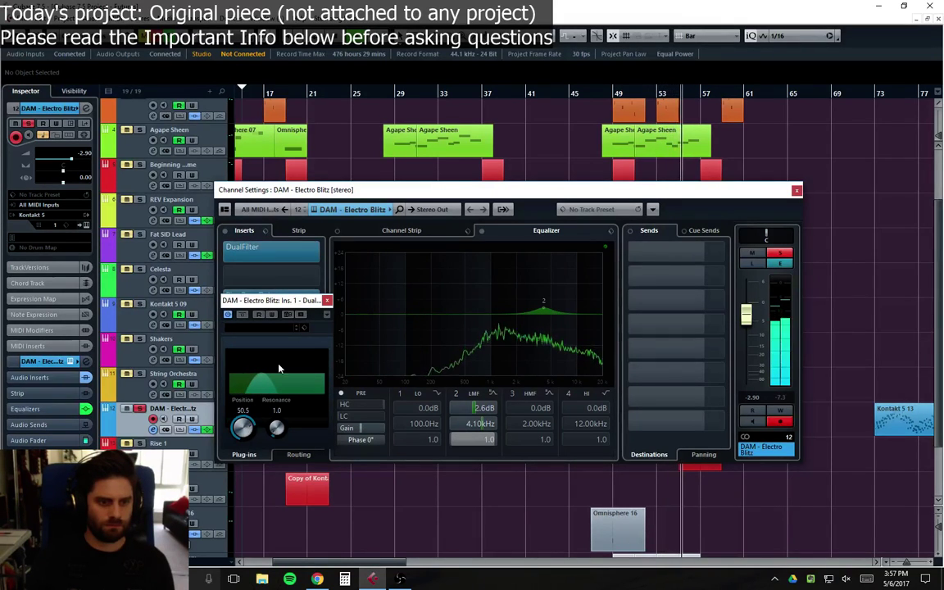
{"action": "left_click", "coordinate": [327, 300]}
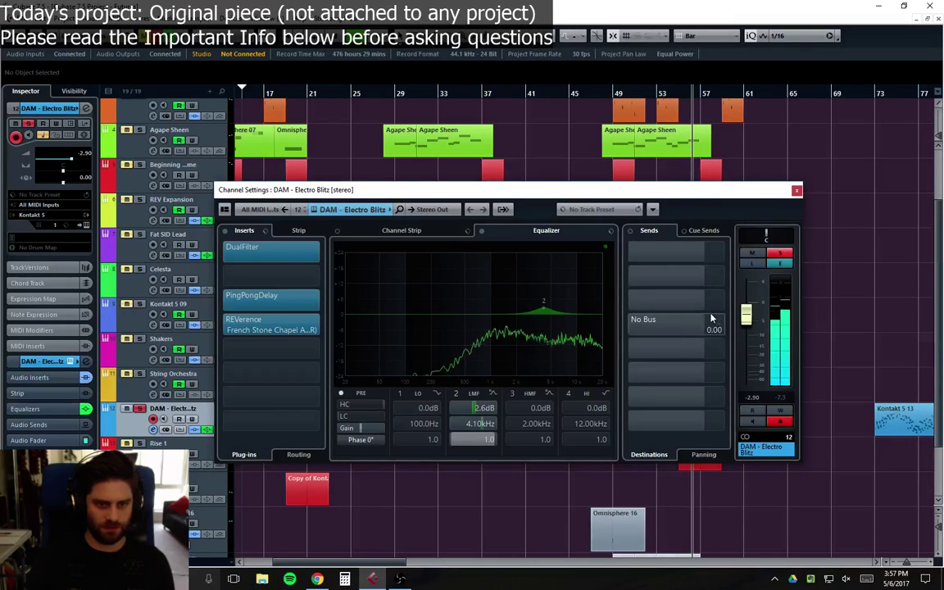
{"action": "left_click", "coordinate": [797, 192]}
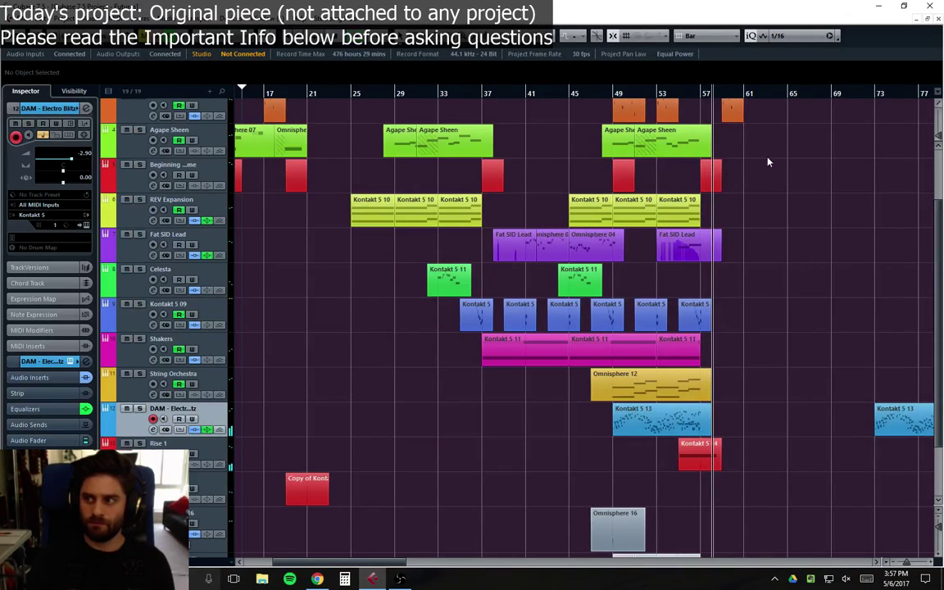
{"action": "left_click", "coordinate": [615, 97]}
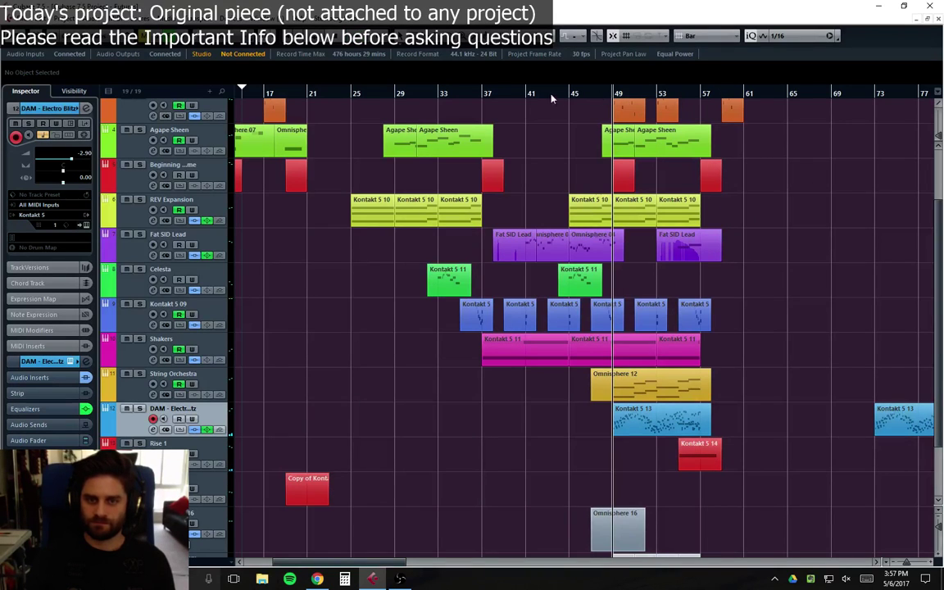
{"action": "key", "text": "space"}
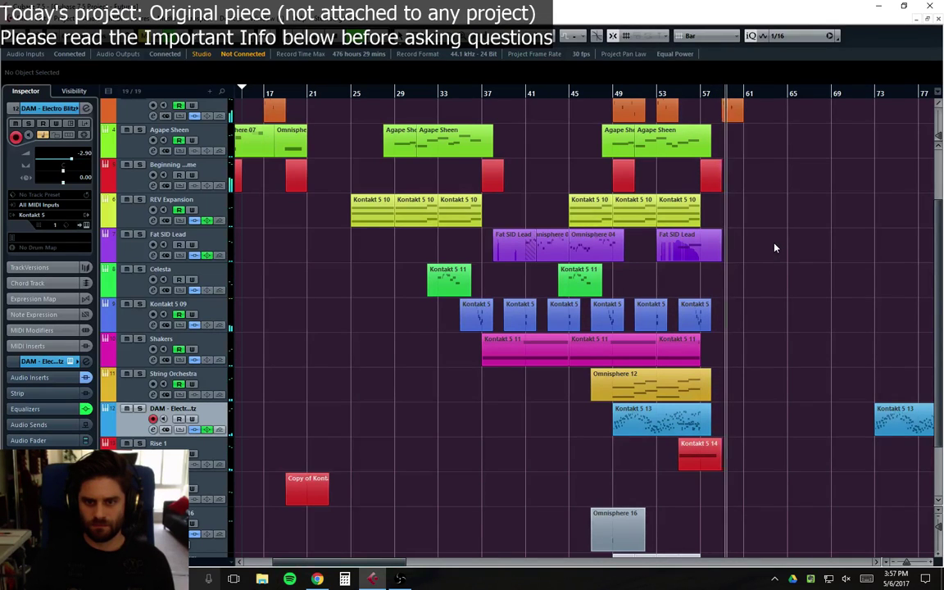
Step: Duplicate the Omnisphere 16 event, move the copy to start at bar 55, and play from bar 53
{"action": "scroll", "coordinate": [758, 318], "scroll_direction": "down", "scroll_amount": 2}
{"action": "left_click", "coordinate": [616, 436]}
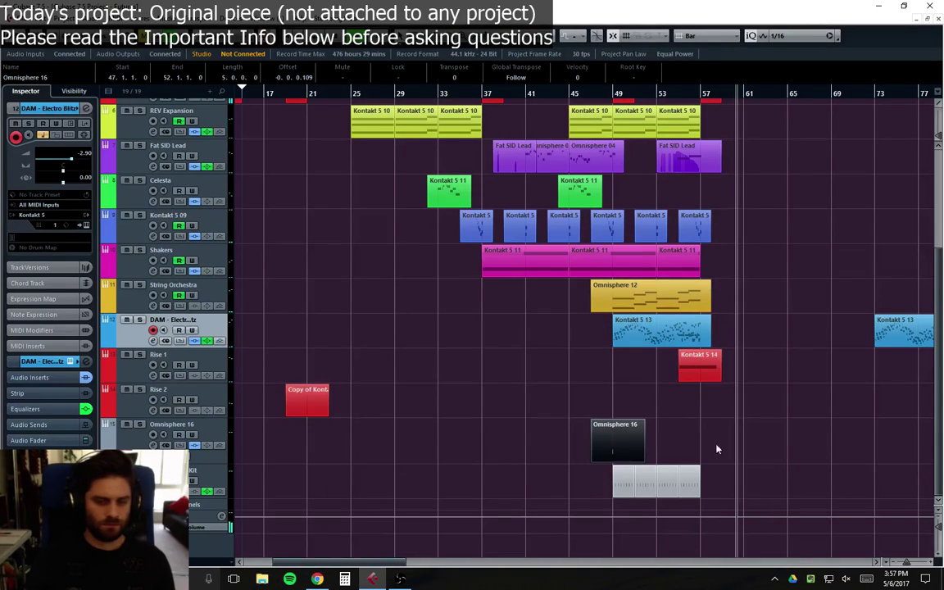
{"action": "key", "text": "ctrl+d"}
{"action": "left_click_drag", "start_coordinate": [671, 448], "coordinate": [704, 449]}
{"action": "left_click", "coordinate": [655, 93]}
{"action": "key", "text": "space"}
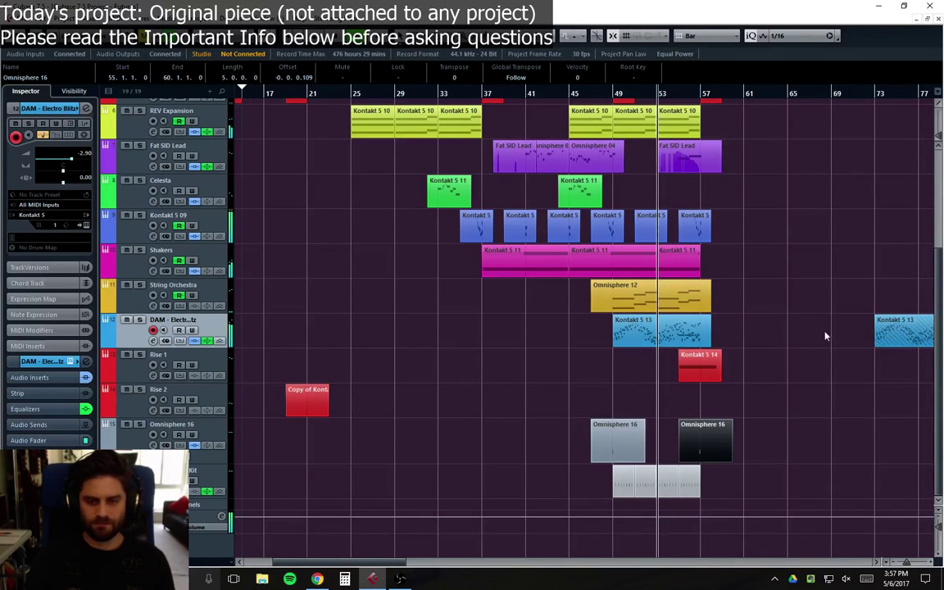
Step: Select the Omnisphere 16 event at bar 55 and move the playback position back to bar 36
{"action": "left_click", "coordinate": [702, 455]}
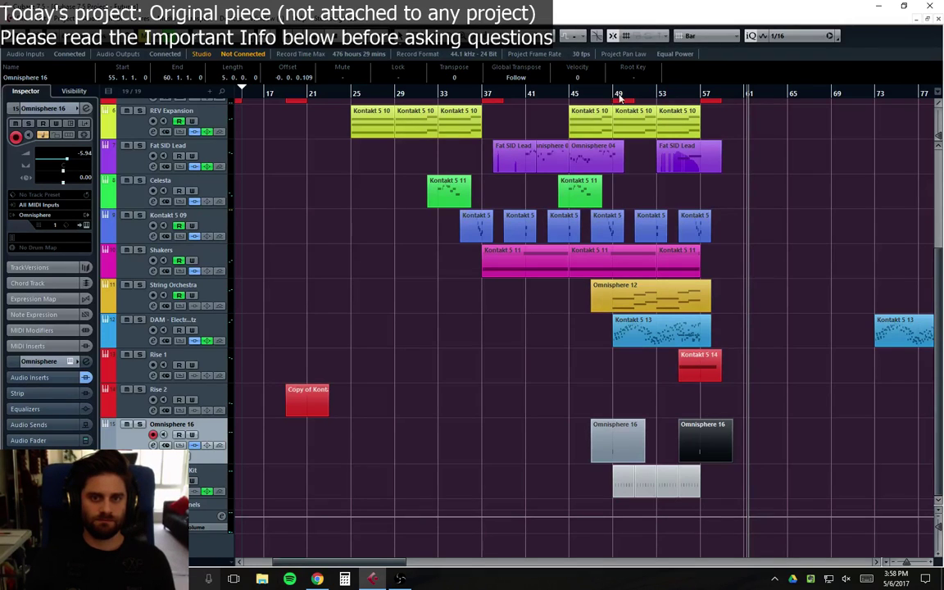
{"action": "left_click", "coordinate": [657, 95]}
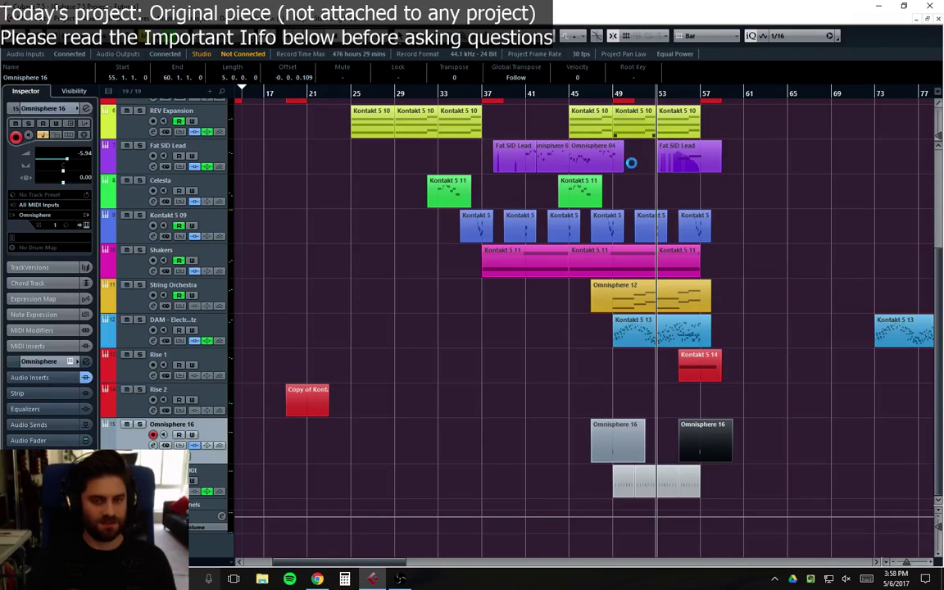
{"action": "left_click", "coordinate": [619, 96]}
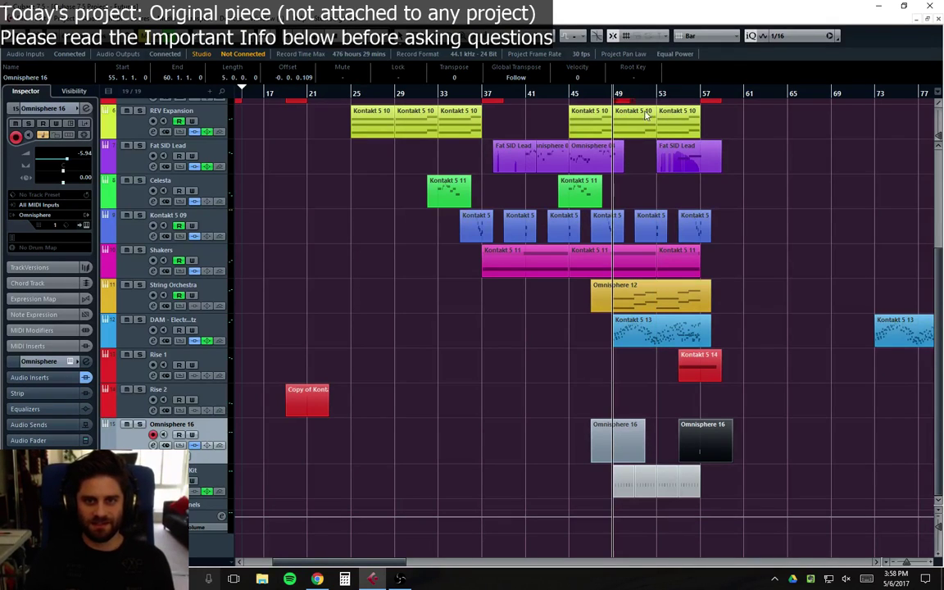
{"action": "left_click", "coordinate": [472, 96]}
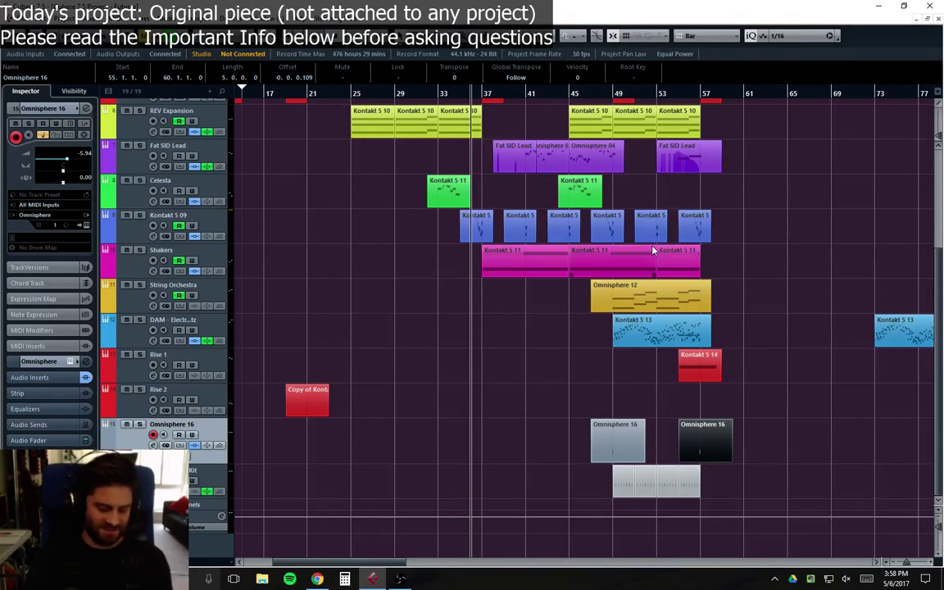
Step: Play the mix from bar 15 while looking over all tracks of the arrangement
{"action": "scroll", "coordinate": [770, 270], "scroll_direction": "up", "scroll_amount": 5}
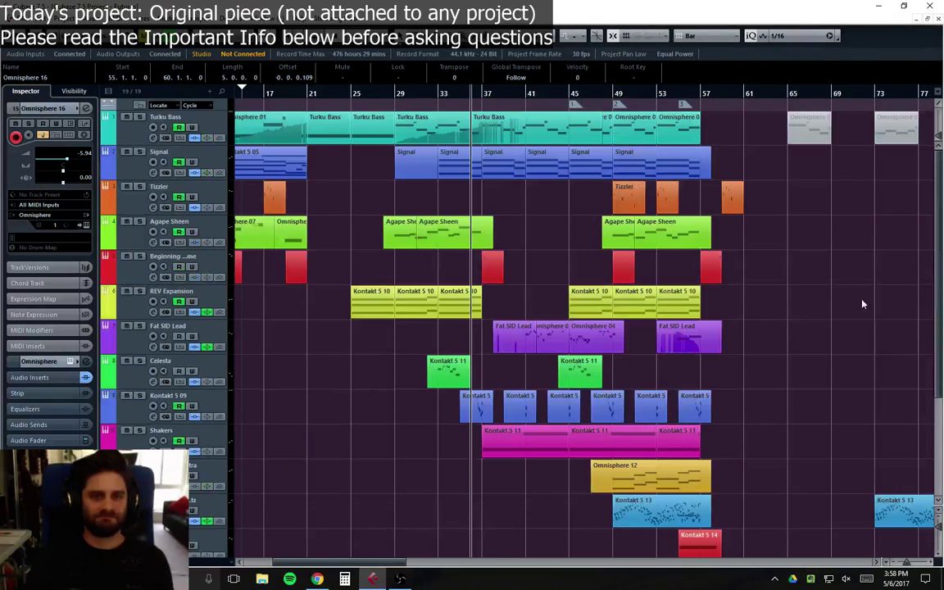
{"action": "scroll", "coordinate": [754, 269], "scroll_direction": "down", "scroll_amount": 3}
{"action": "scroll", "coordinate": [807, 301], "scroll_direction": "up", "scroll_amount": 3}
{"action": "scroll", "coordinate": [805, 300], "scroll_direction": "down", "scroll_amount": 2}
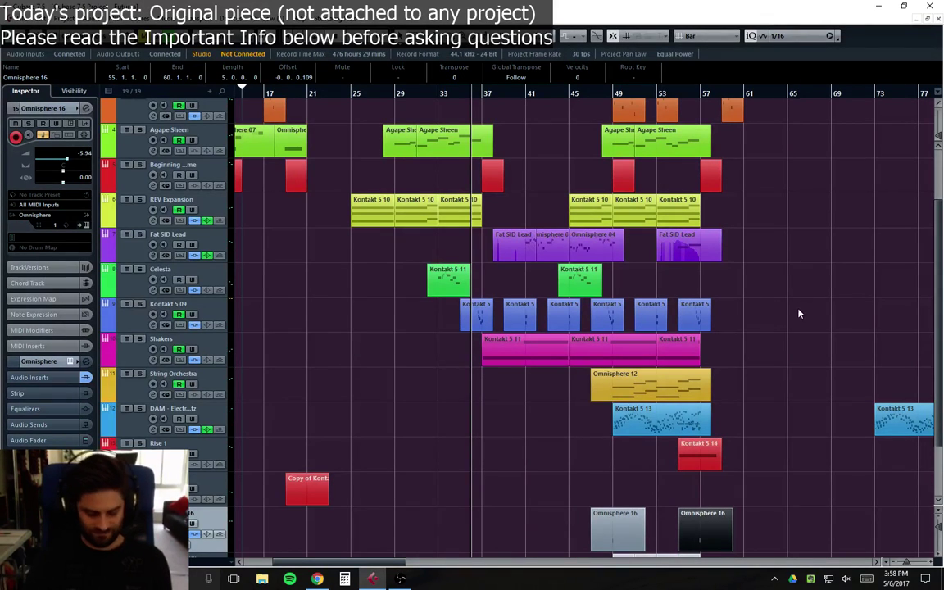
{"action": "scroll", "coordinate": [754, 299], "scroll_direction": "left", "scroll_amount": 4}
{"action": "scroll", "coordinate": [711, 285], "scroll_direction": "up", "scroll_amount": 2}
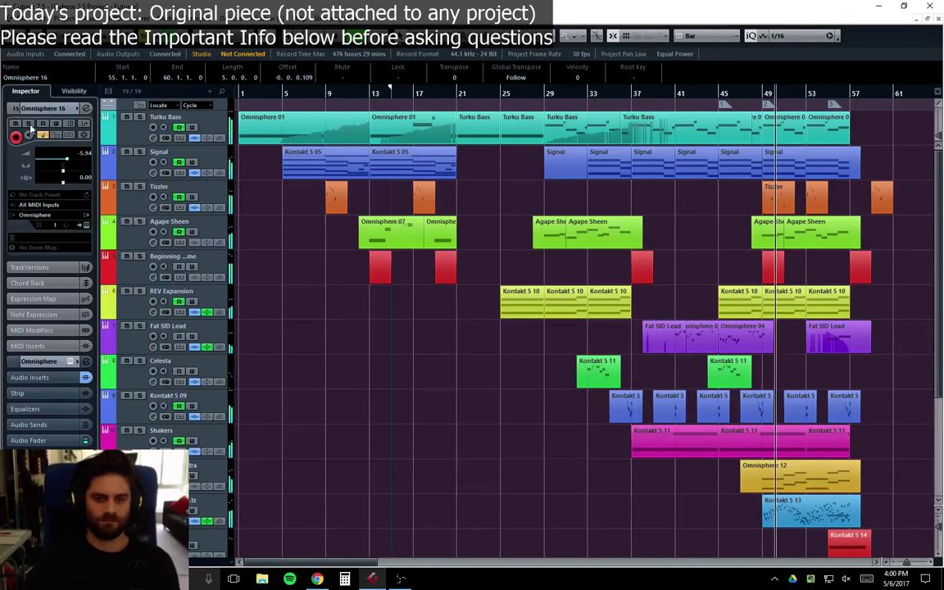
{"action": "scroll", "coordinate": [202, 420], "scroll_direction": "down", "scroll_amount": 3}
{"action": "left_click", "coordinate": [202, 419]}
{"action": "left_click", "coordinate": [204, 359]}
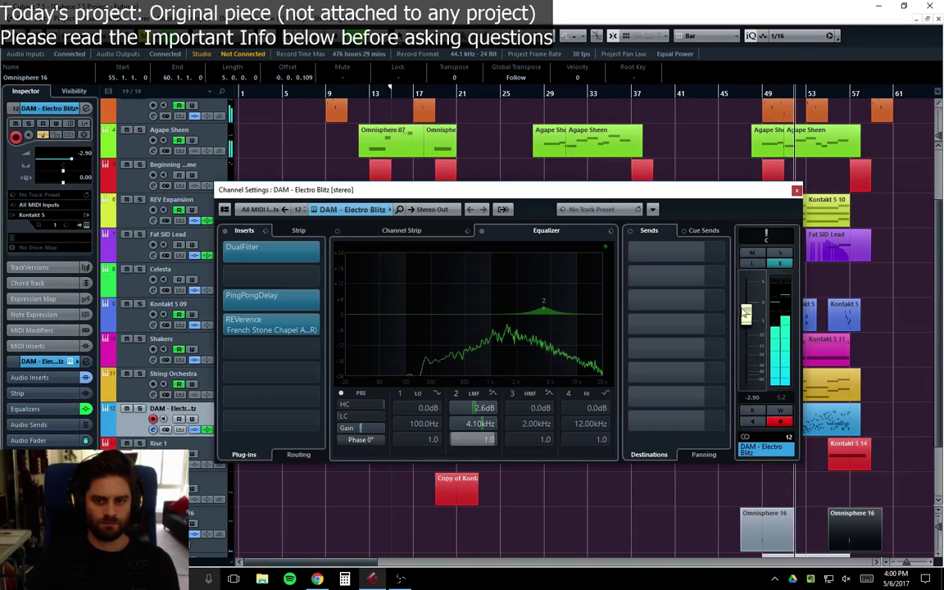
{"action": "left_click_drag", "start_coordinate": [746, 314], "coordinate": [745, 318]}
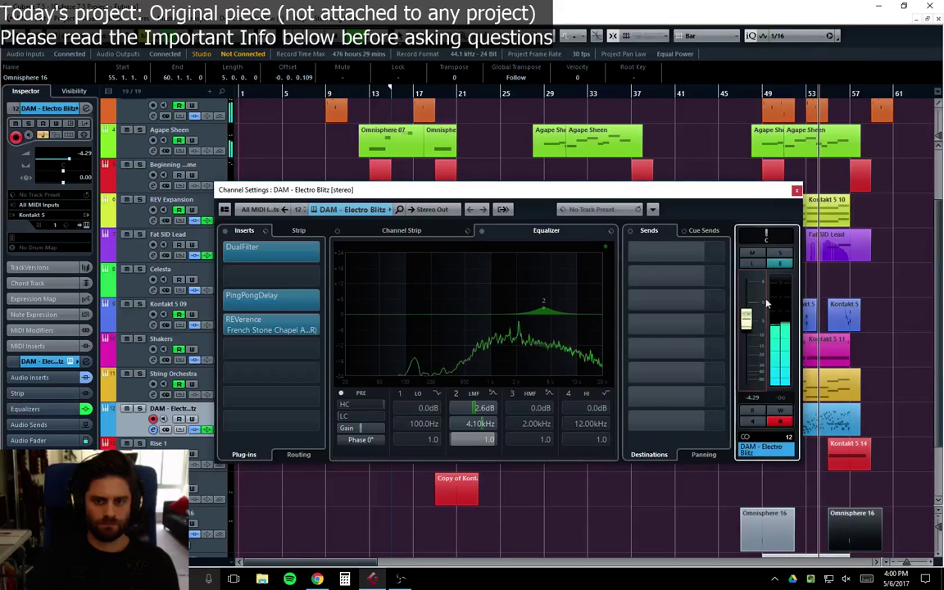
{"action": "left_click", "coordinate": [796, 191]}
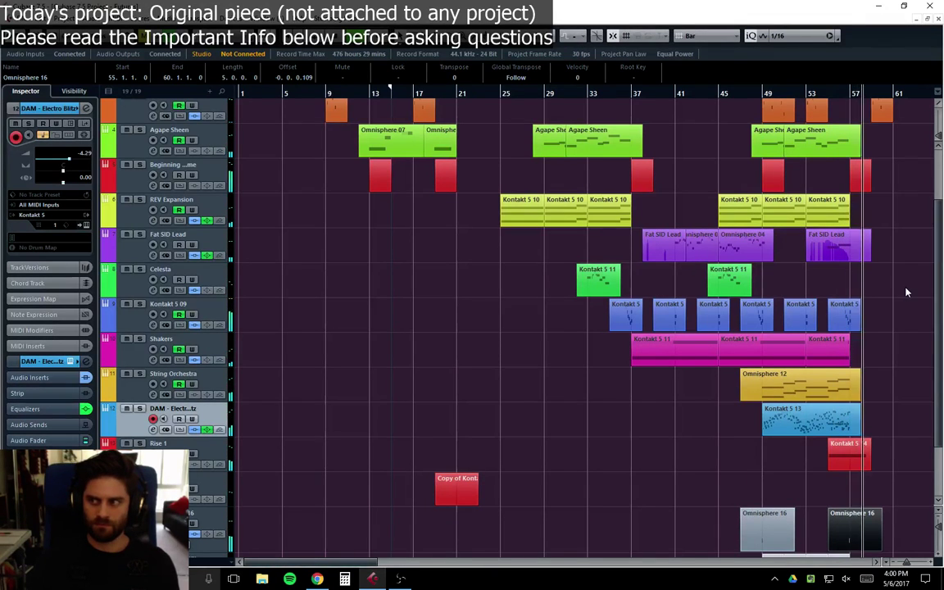
Step: Look over the unused events beyond bar 61 and move the playback position back to bar 49
{"action": "scroll", "coordinate": [901, 291], "scroll_direction": "right", "scroll_amount": 5}
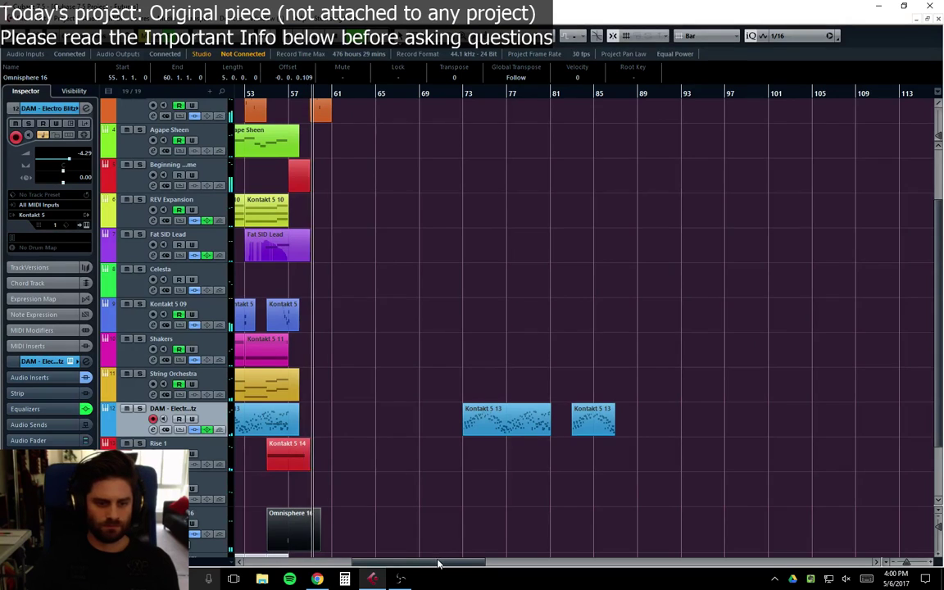
{"action": "left_click_drag", "start_coordinate": [442, 562], "coordinate": [358, 565]}
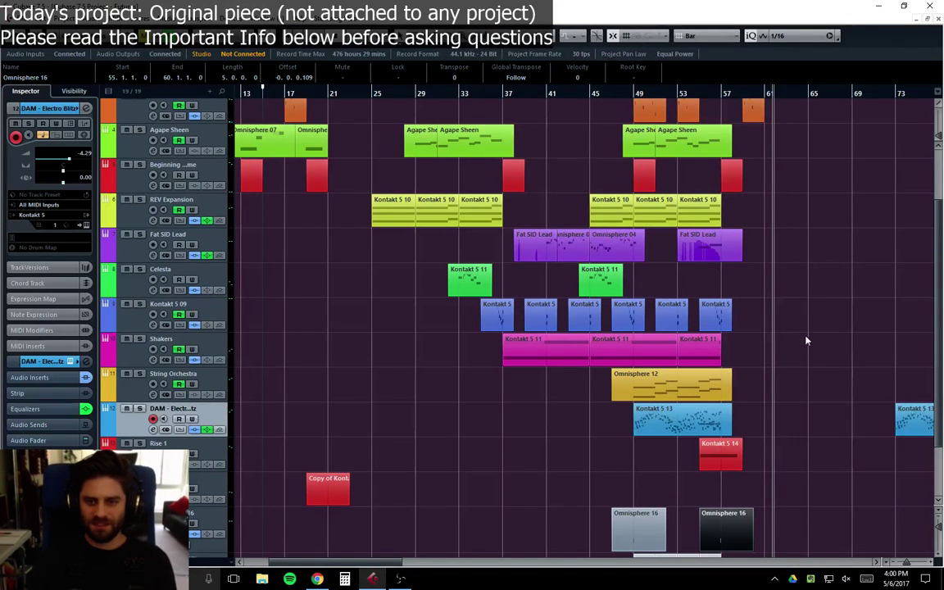
{"action": "scroll", "coordinate": [762, 356], "scroll_direction": "up", "scroll_amount": 3}
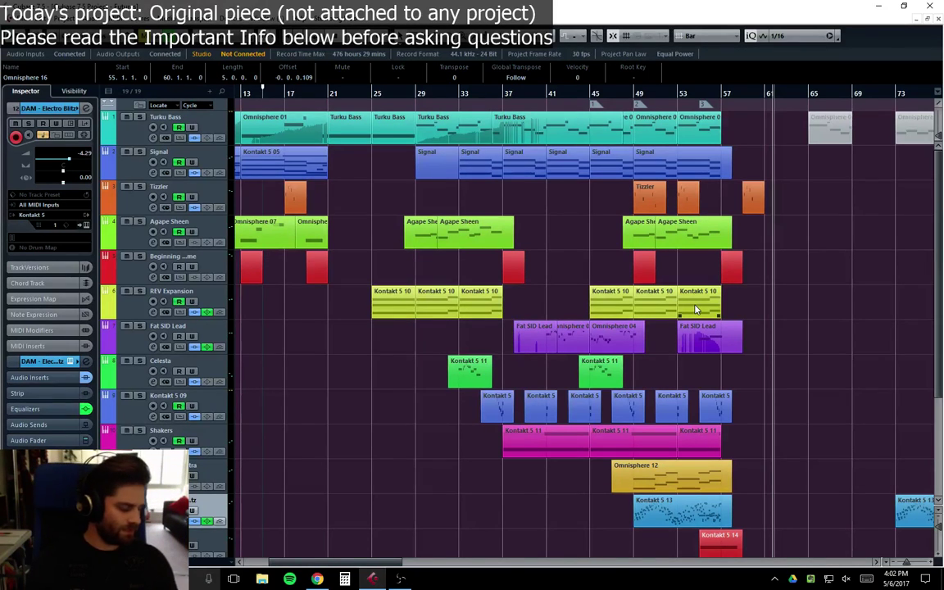
{"action": "left_click_drag", "start_coordinate": [696, 86], "coordinate": [634, 86]}
{"action": "scroll", "coordinate": [539, 449], "scroll_direction": "down", "scroll_amount": 5}
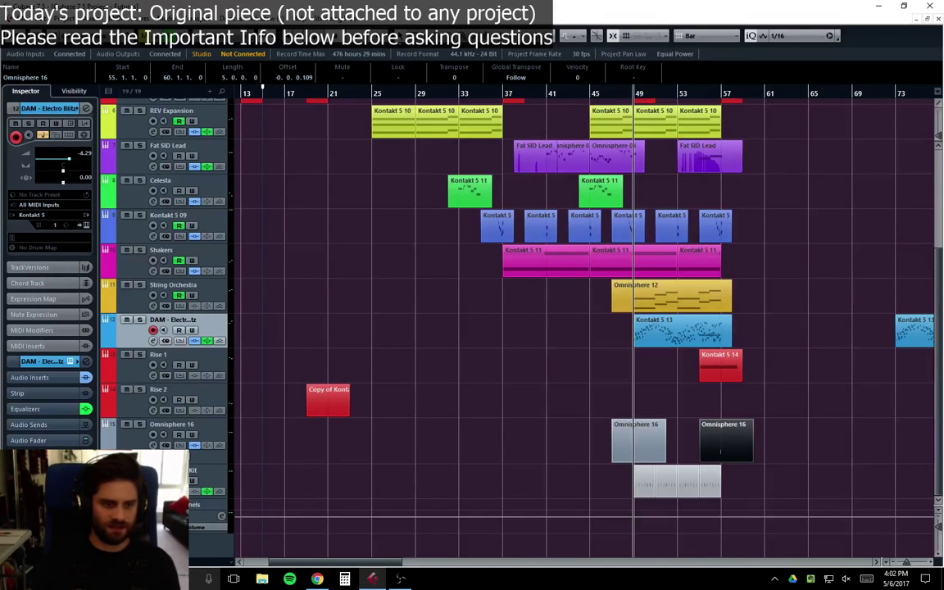
Step: Add Omnisphere 16 volume automation that falls from late bar 53 to -11.8 at bar 57, and play the passage
{"action": "left_click", "coordinate": [721, 449]}
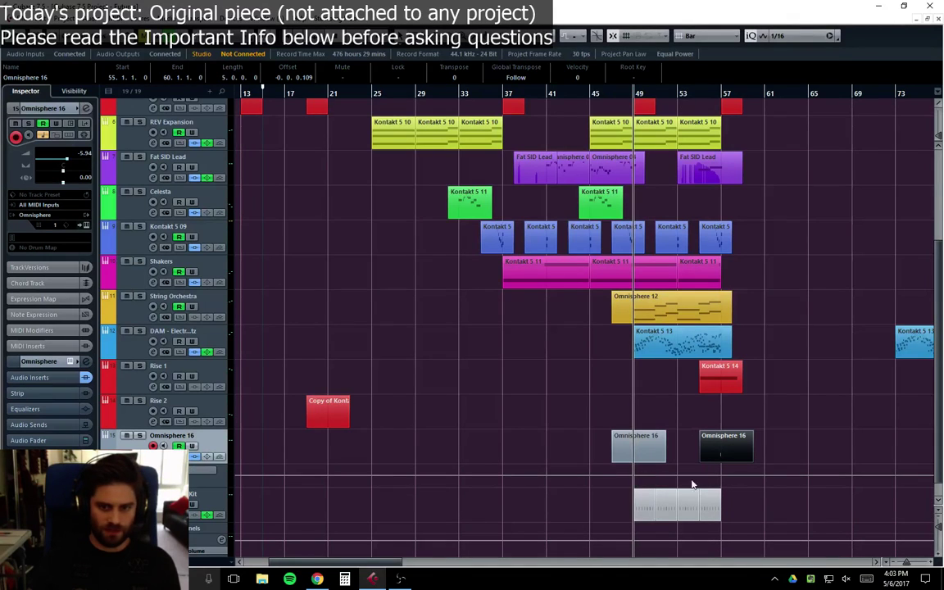
{"action": "left_click", "coordinate": [195, 489]}
{"action": "scroll", "coordinate": [573, 393], "scroll_direction": "down", "scroll_amount": 3}
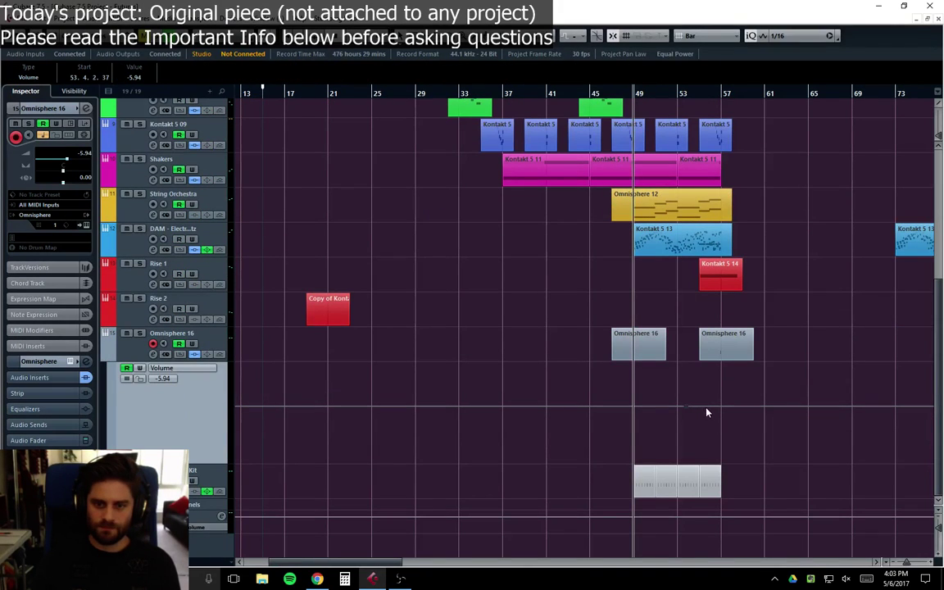
{"action": "left_click", "coordinate": [685, 406]}
{"action": "left_click", "coordinate": [718, 424]}
{"action": "left_click", "coordinate": [676, 92]}
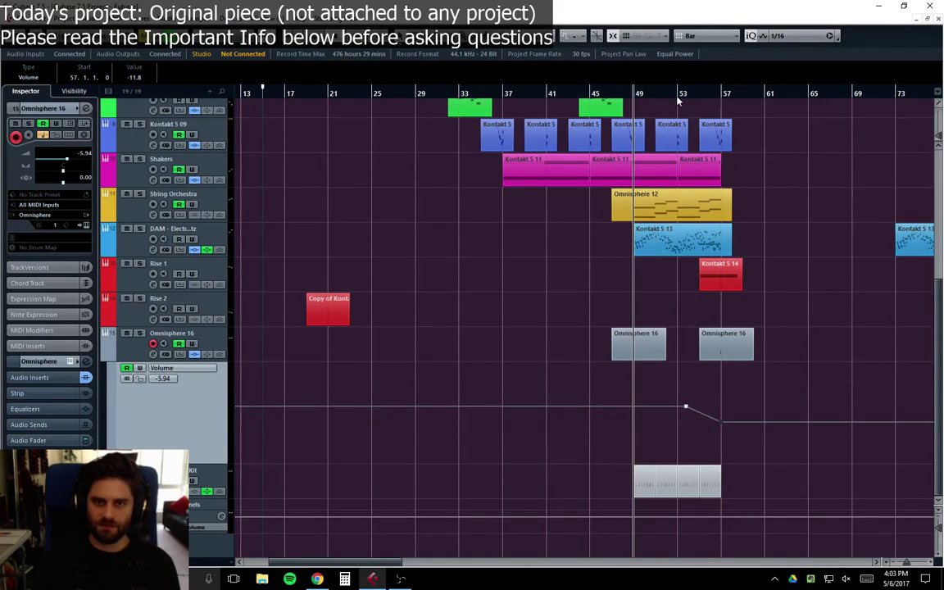
{"action": "key", "text": "space"}
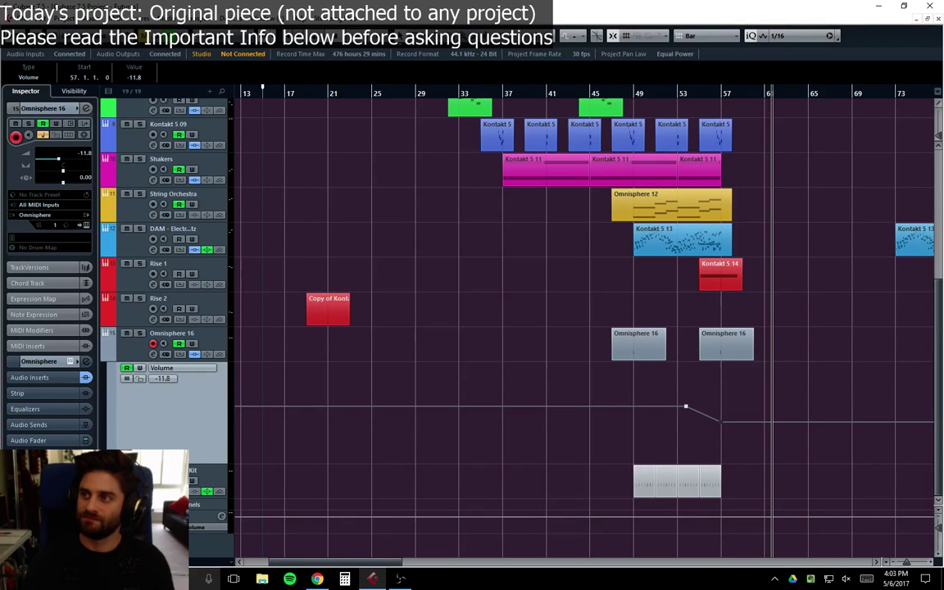
Step: Hide Omnisphere 16's automation and play the full mix from bar 49 while looking over the tracks
{"action": "key", "text": "alt+Tab"}
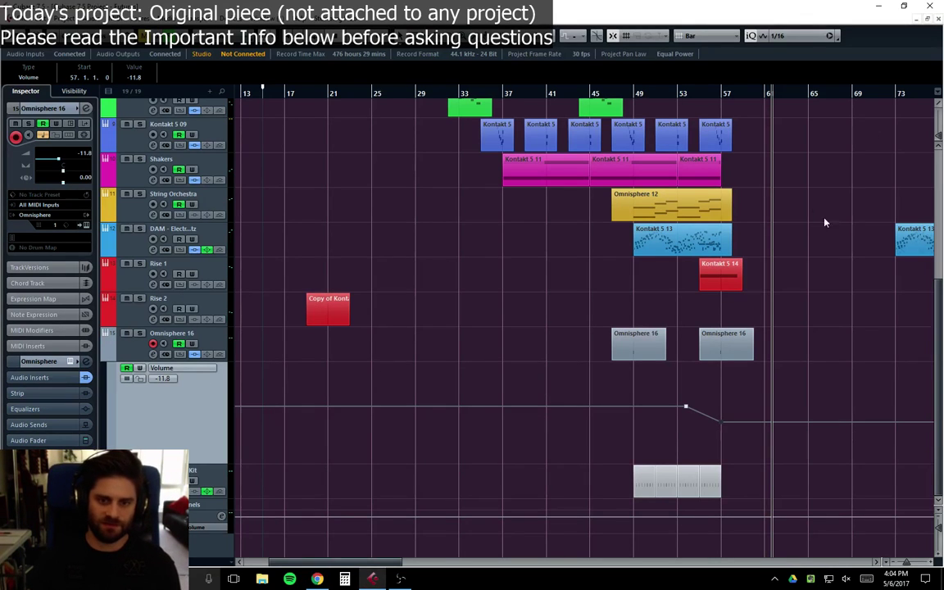
{"action": "scroll", "coordinate": [819, 221], "scroll_direction": "up", "scroll_amount": 3}
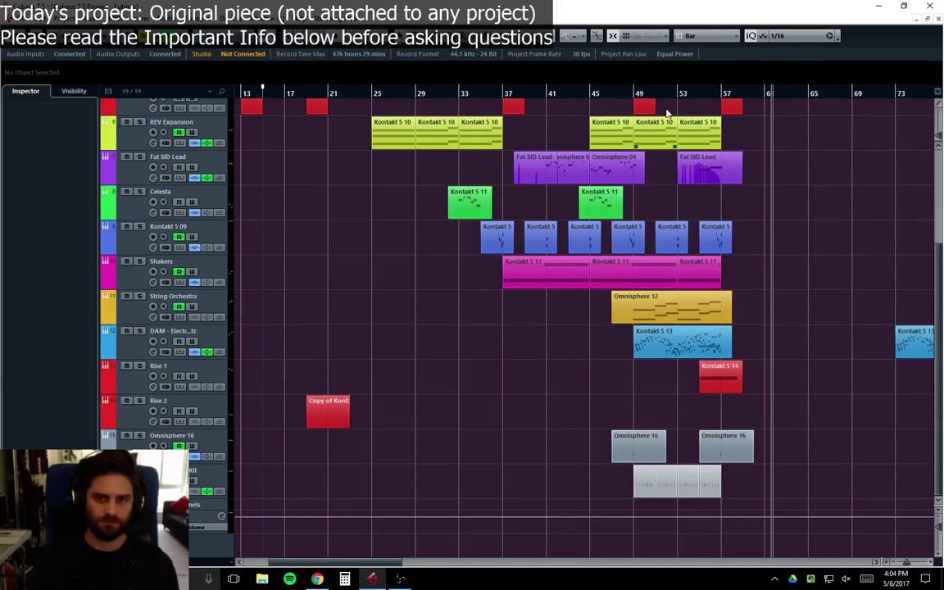
{"action": "left_click", "coordinate": [635, 91]}
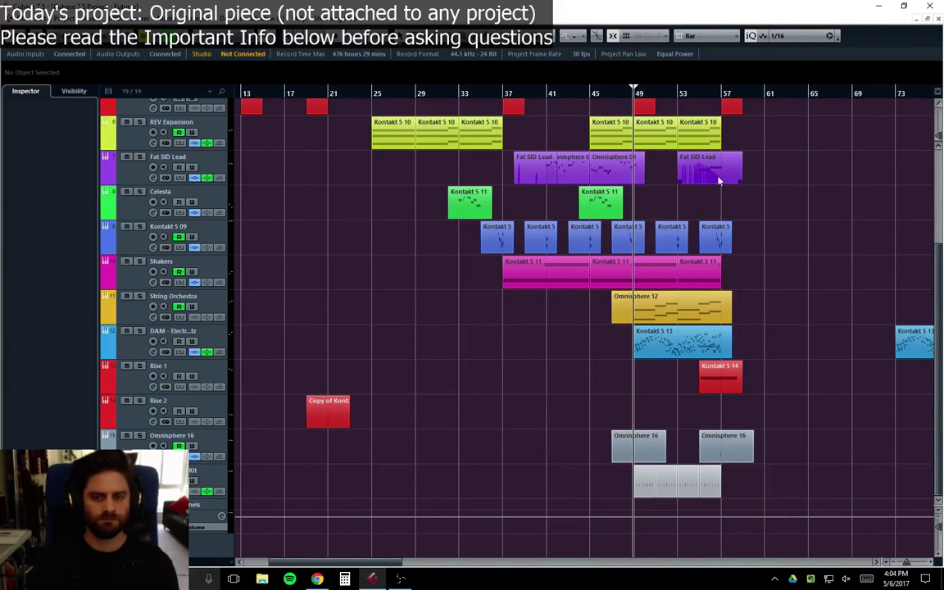
{"action": "key", "text": "space"}
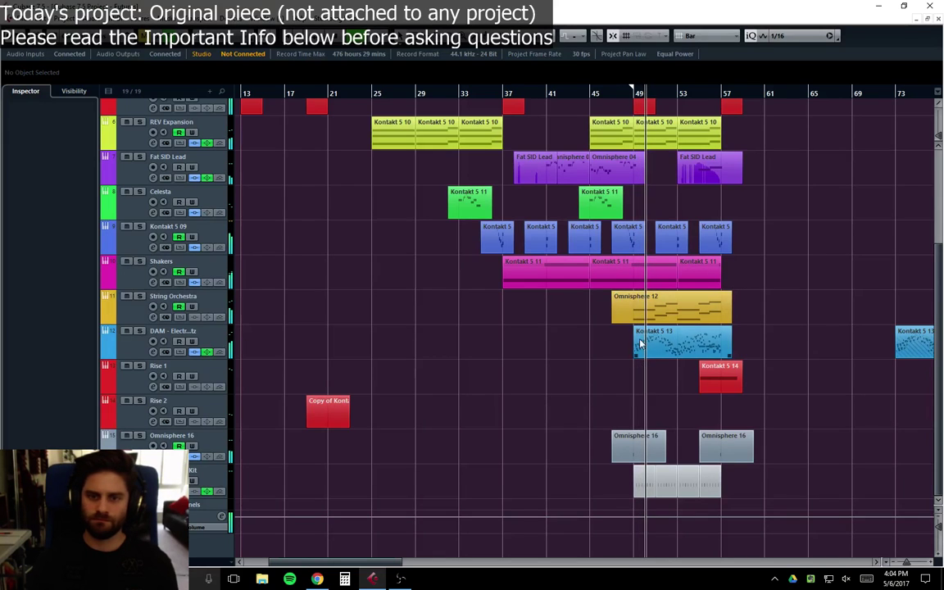
{"action": "scroll", "coordinate": [576, 292], "scroll_direction": "up", "scroll_amount": 5}
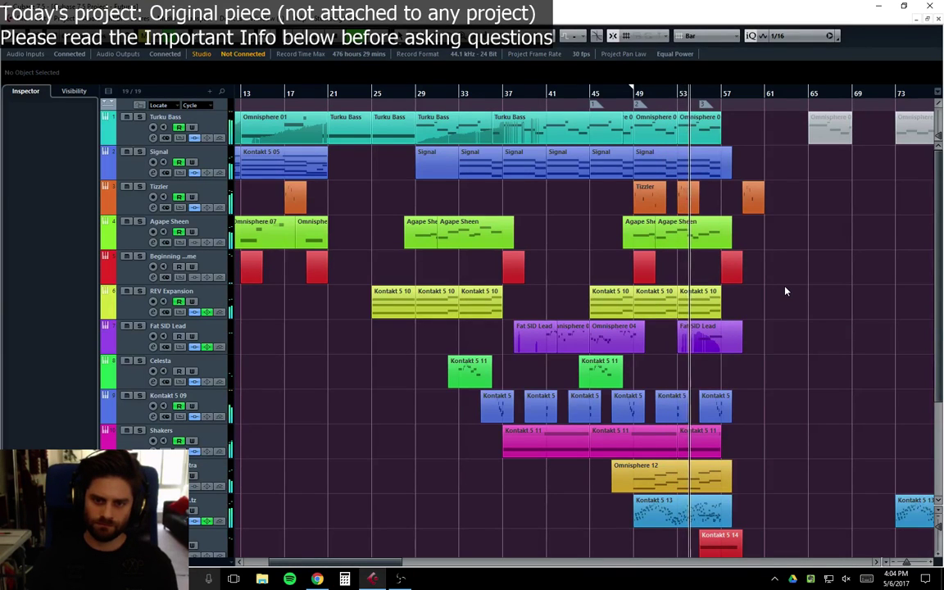
{"action": "scroll", "coordinate": [698, 374], "scroll_direction": "down", "scroll_amount": 3}
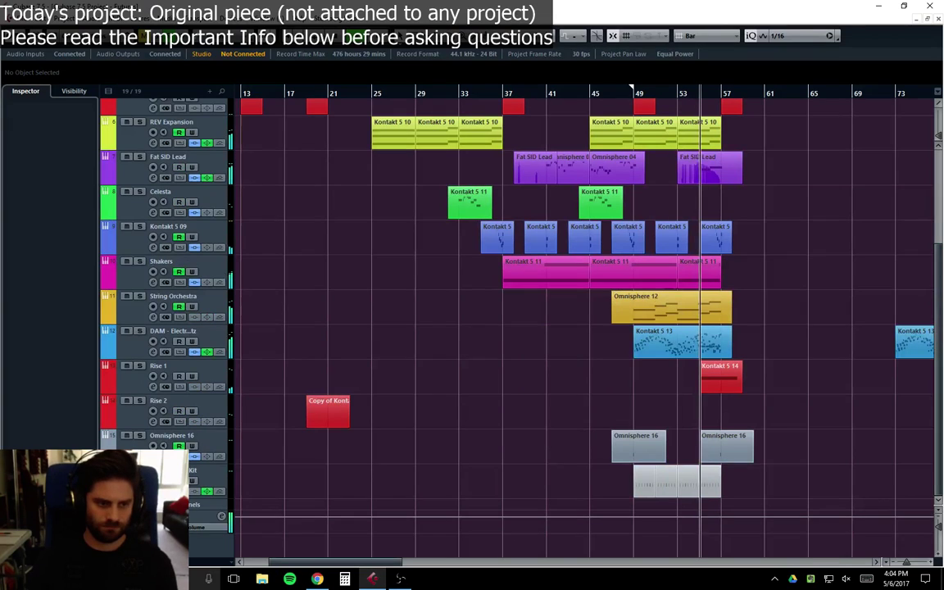
Step: Check the Stereo Out channel's level and spectrum while replaying from bar 49, and close its channel settings
{"action": "key", "text": "e"}
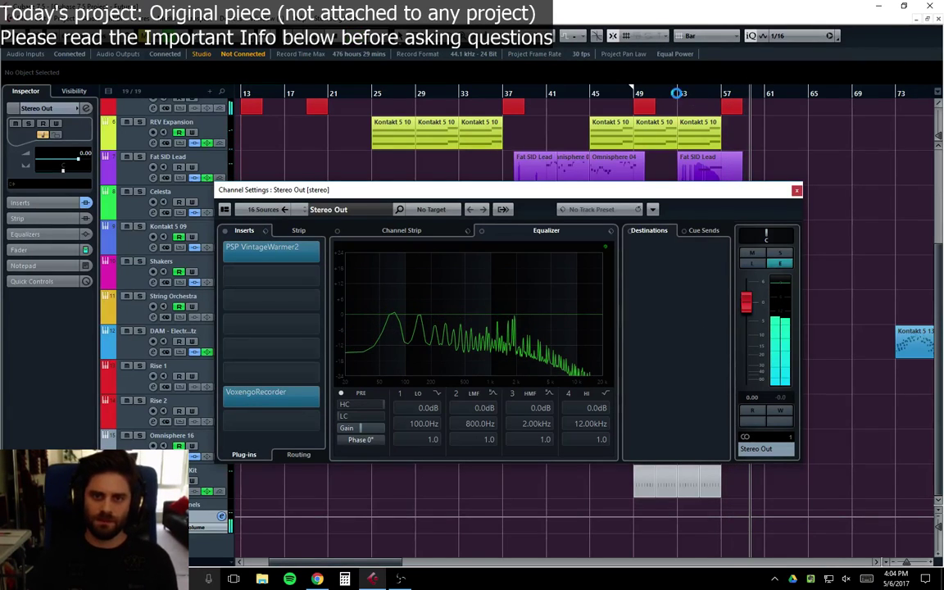
{"action": "left_click", "coordinate": [633, 91]}
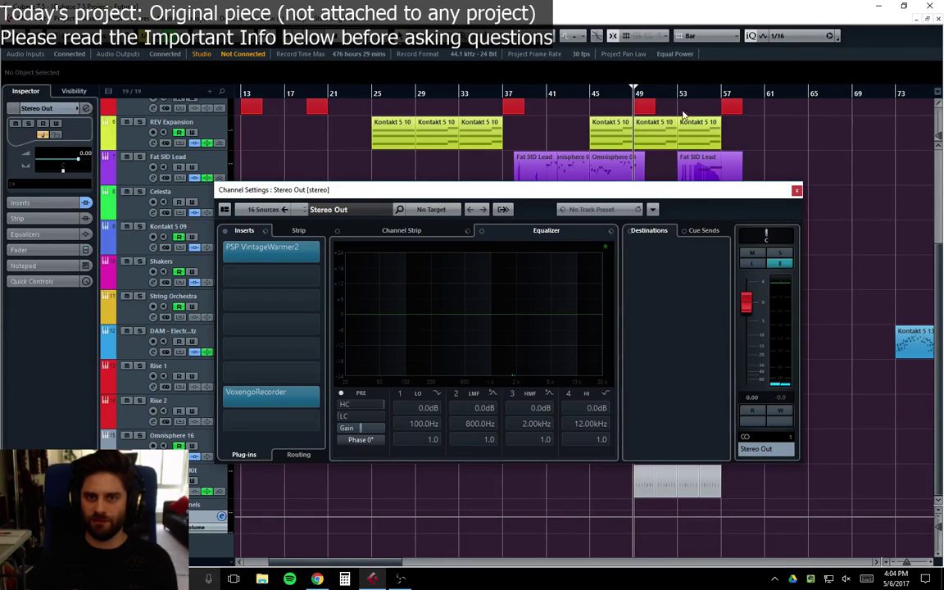
{"action": "key", "text": "space"}
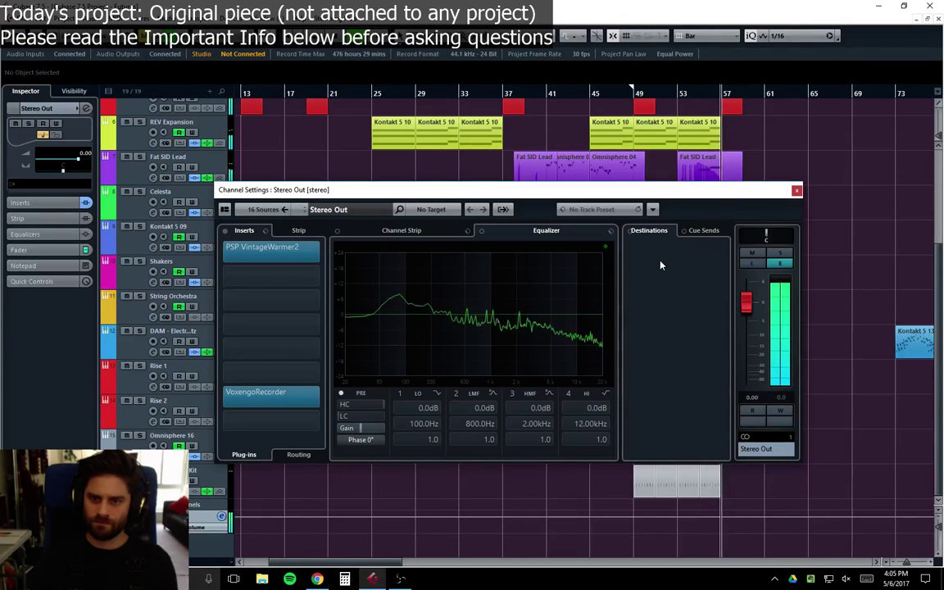
{"action": "left_click", "coordinate": [795, 190]}
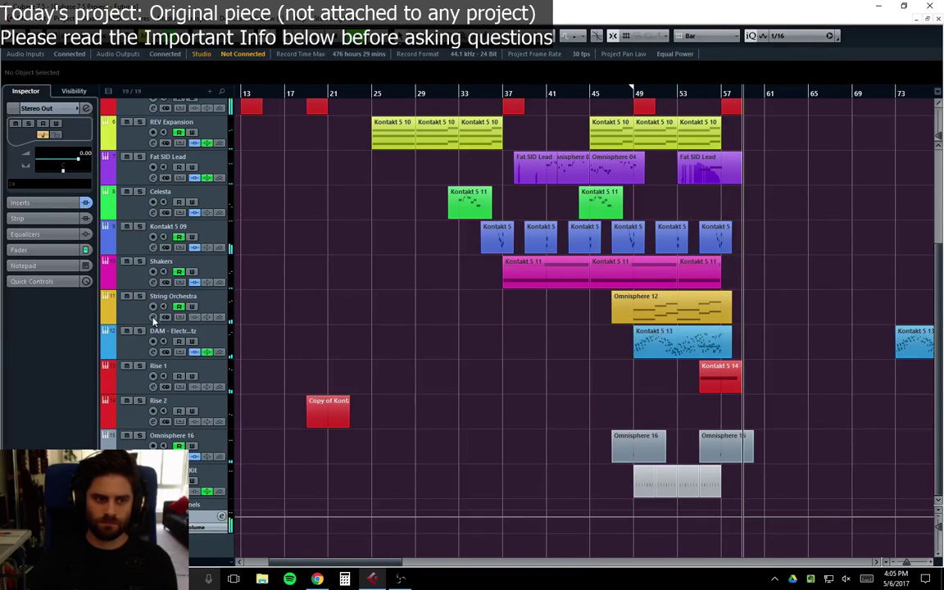
Step: Lower String Orchestra's volume automation points from bar 54 to bar 57, ending at -1.16, and hide the automation
{"action": "left_click", "coordinate": [96, 293]}
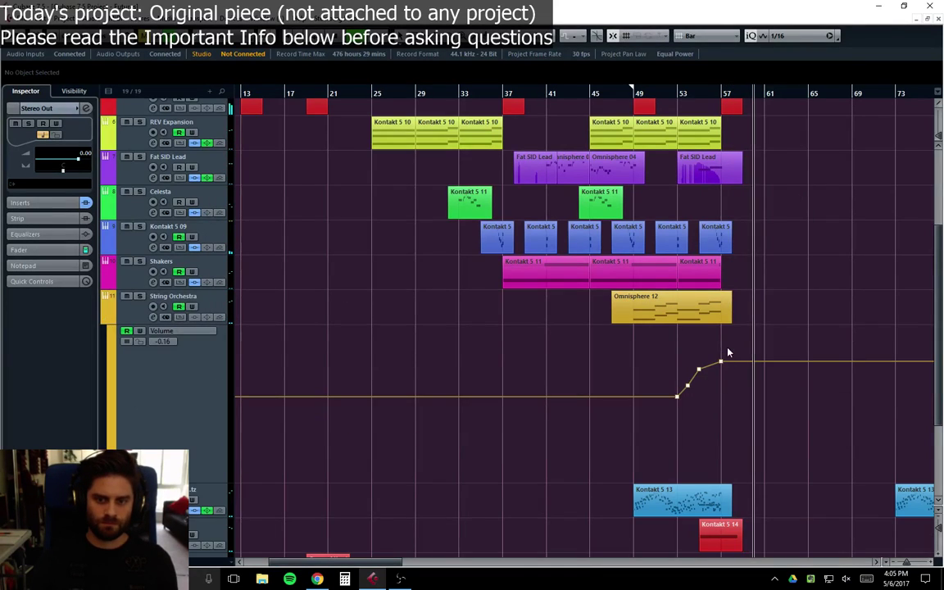
{"action": "left_click_drag", "start_coordinate": [678, 397], "coordinate": [680, 395]}
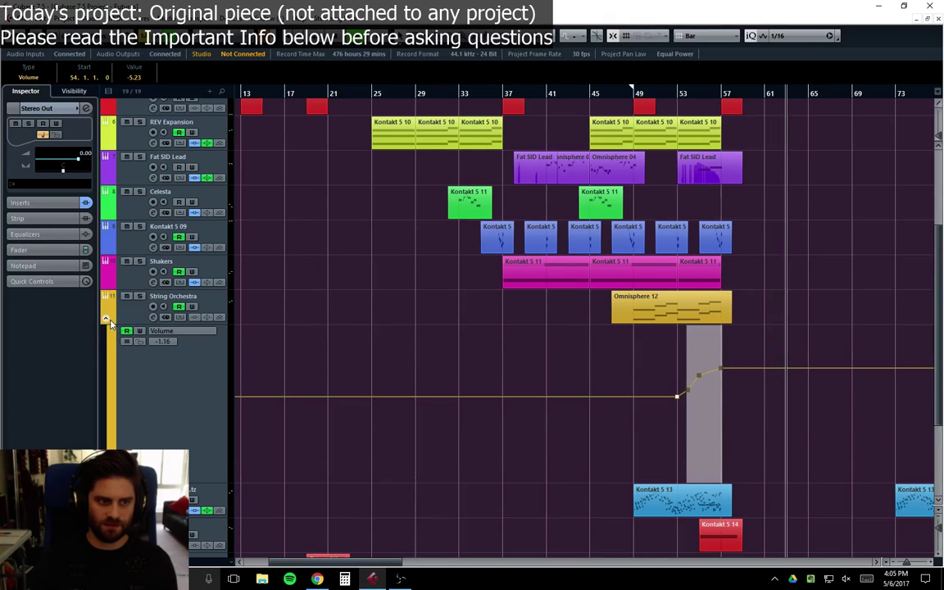
{"action": "left_click", "coordinate": [99, 291]}
Step: Set the Shakers' volume automation at bar 49 to 2.58, play from bar 45, and hide the automation
{"action": "left_click", "coordinate": [98, 284]}
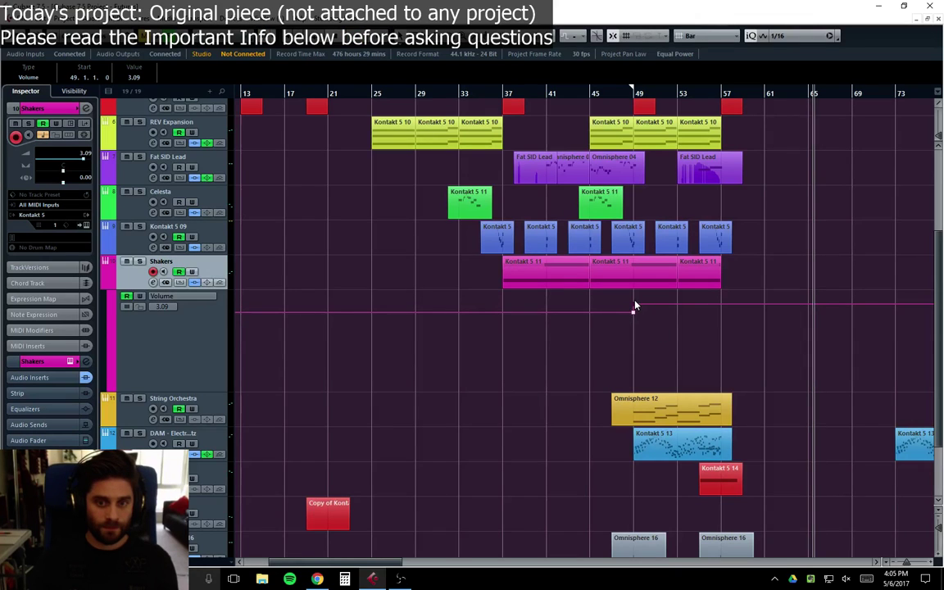
{"action": "left_click_drag", "start_coordinate": [634, 306], "coordinate": [632, 311]}
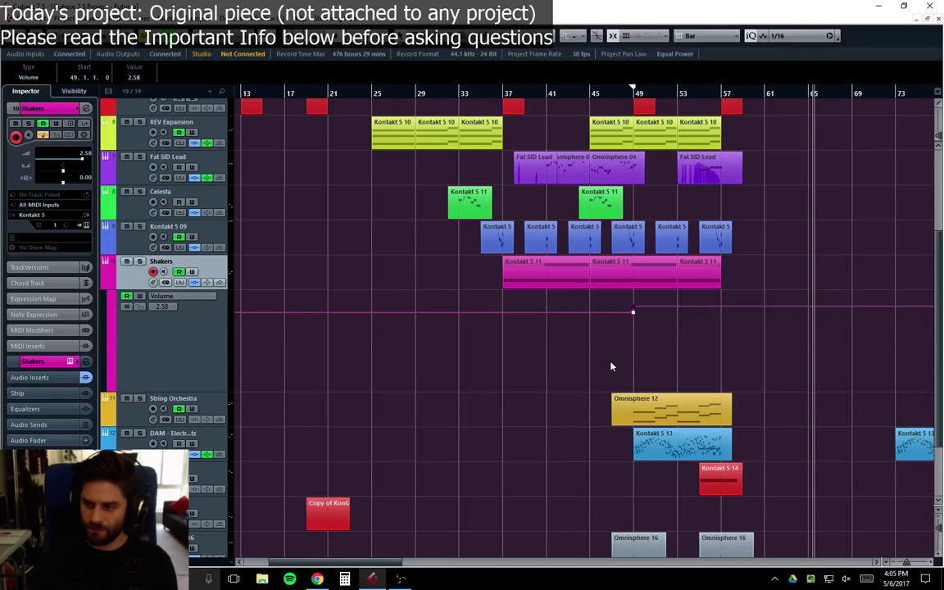
{"action": "left_click", "coordinate": [593, 93]}
{"action": "key", "text": "space"}
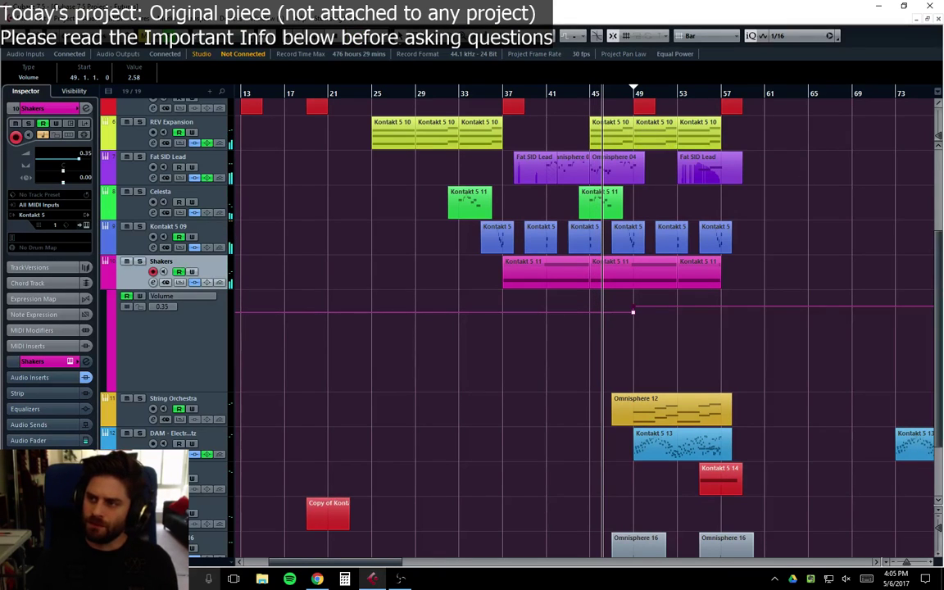
{"action": "left_click", "coordinate": [589, 92]}
{"action": "left_click", "coordinate": [610, 197]}
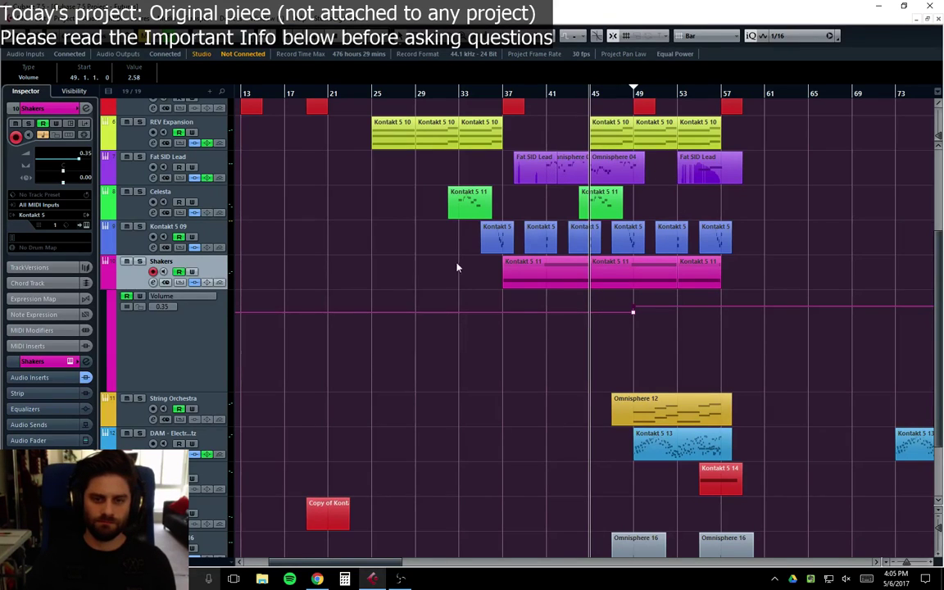
{"action": "left_click", "coordinate": [104, 284]}
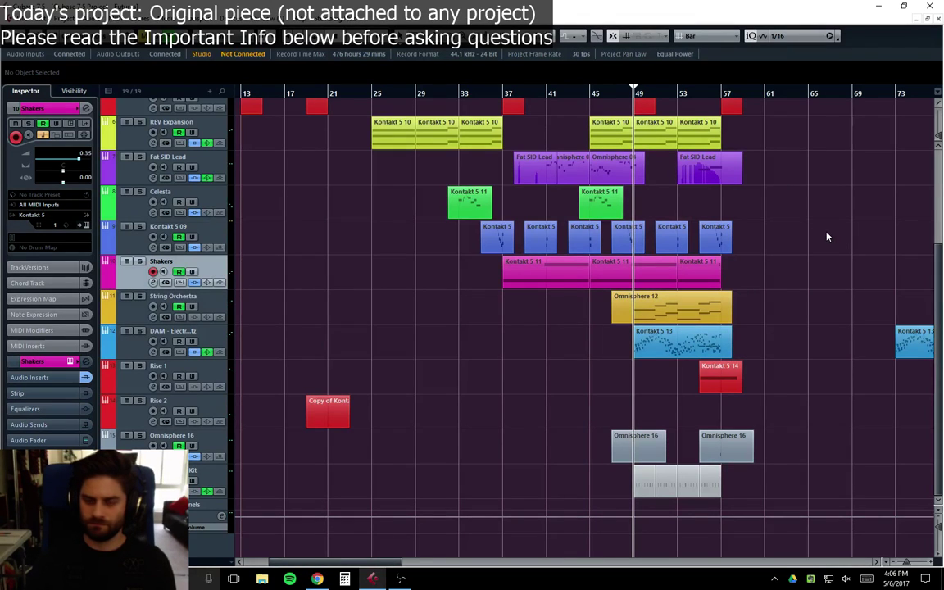
Step: Play from bar 49 and move REVerence to the third insert slot on the Kontakt 5 09 channel
{"action": "key", "text": "space"}
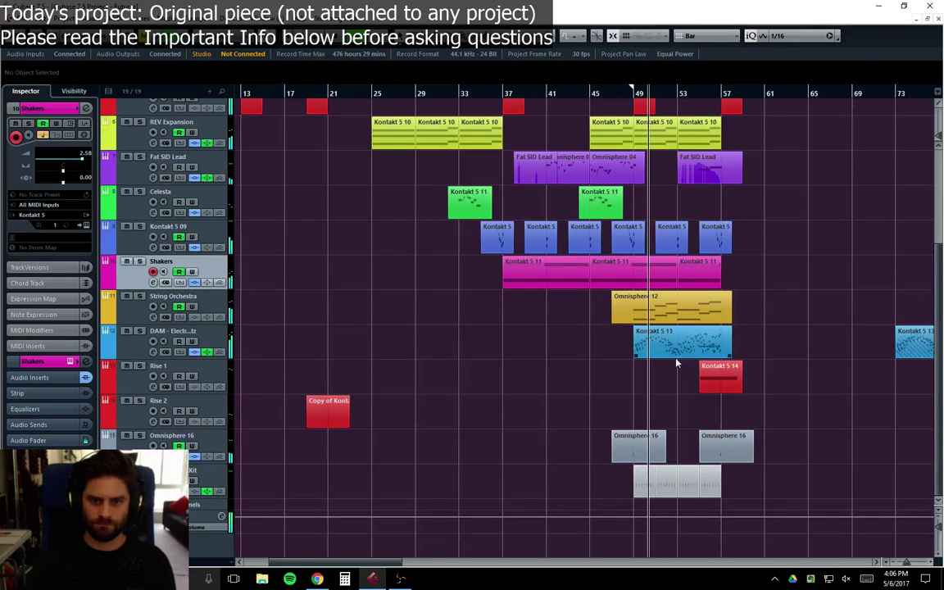
{"action": "left_click", "coordinate": [131, 249]}
{"action": "left_click", "coordinate": [152, 247]}
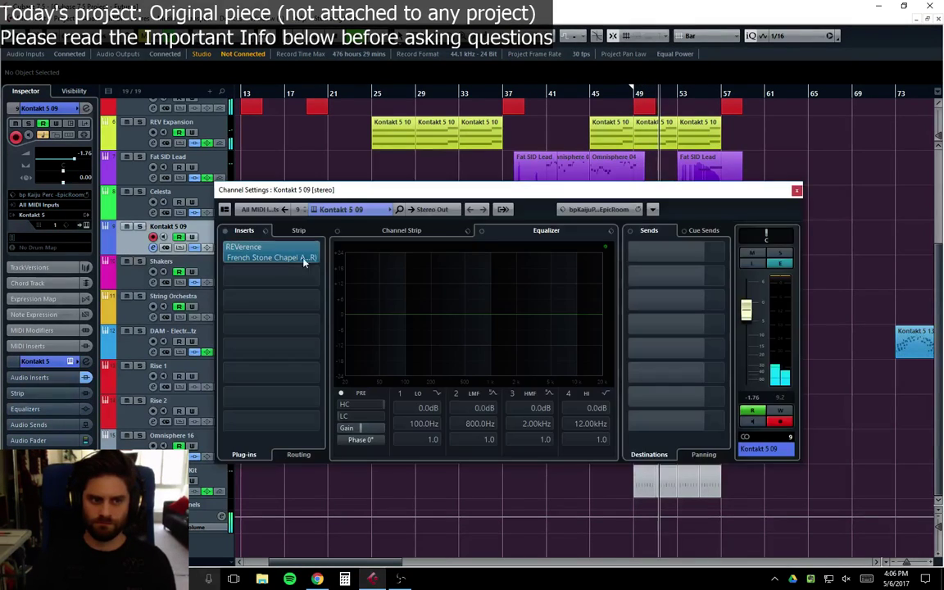
{"action": "left_click_drag", "start_coordinate": [278, 281], "coordinate": [277, 302]}
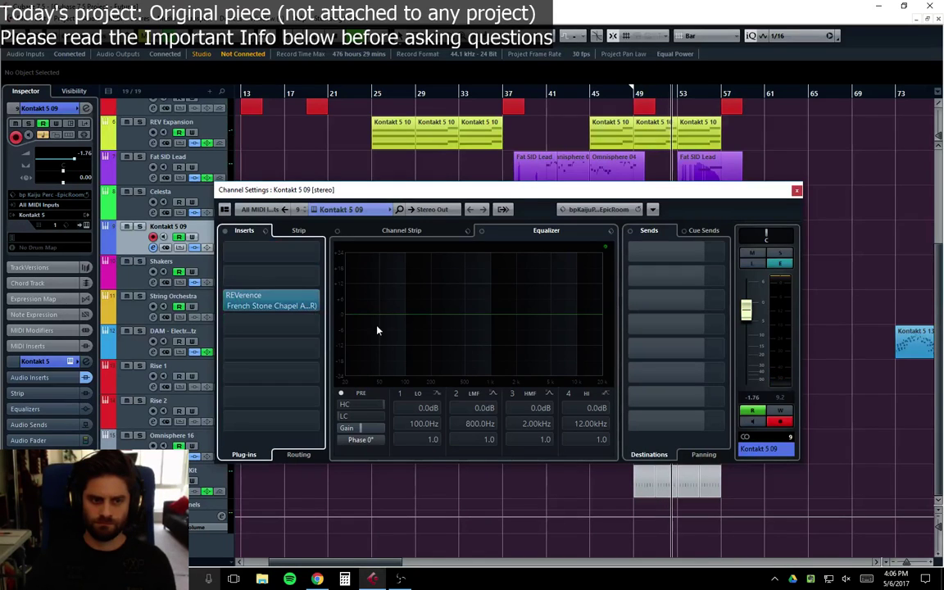
Step: Add MultibandCompressor to Kontakt 5 09's first insert slot, play from bar 45, and close the channel settings
{"action": "left_click", "coordinate": [250, 263]}
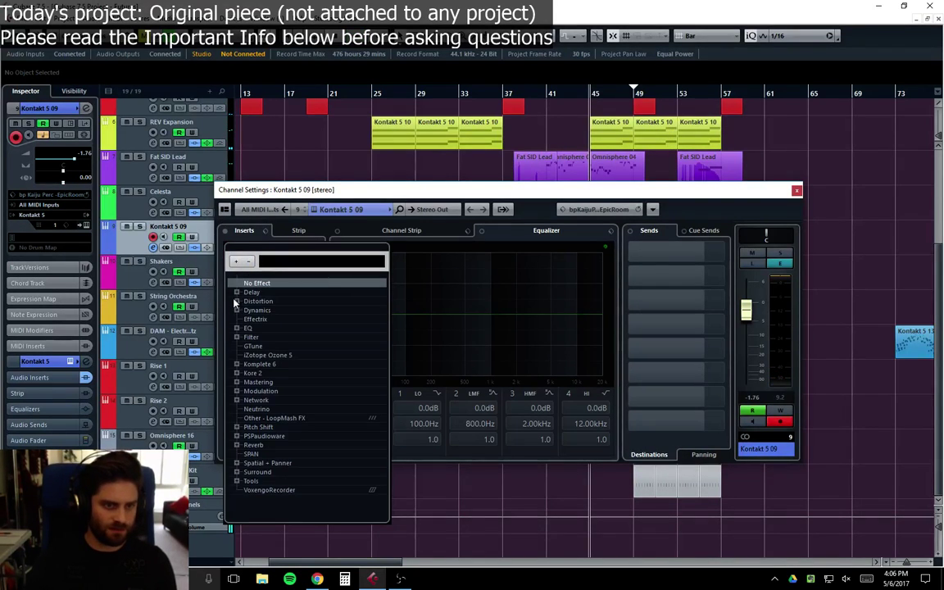
{"action": "left_click", "coordinate": [237, 365]}
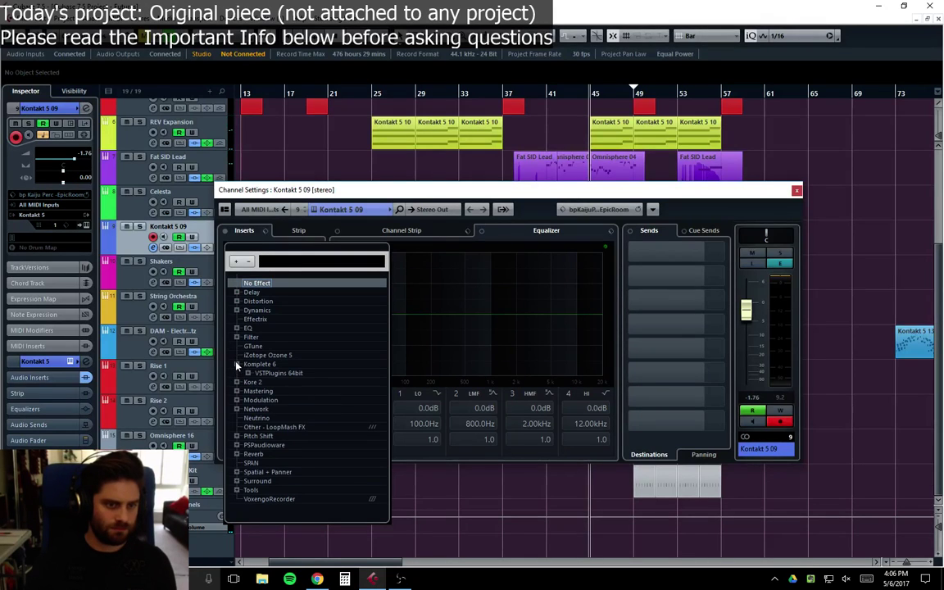
{"action": "left_click", "coordinate": [236, 310]}
{"action": "left_click", "coordinate": [266, 399]}
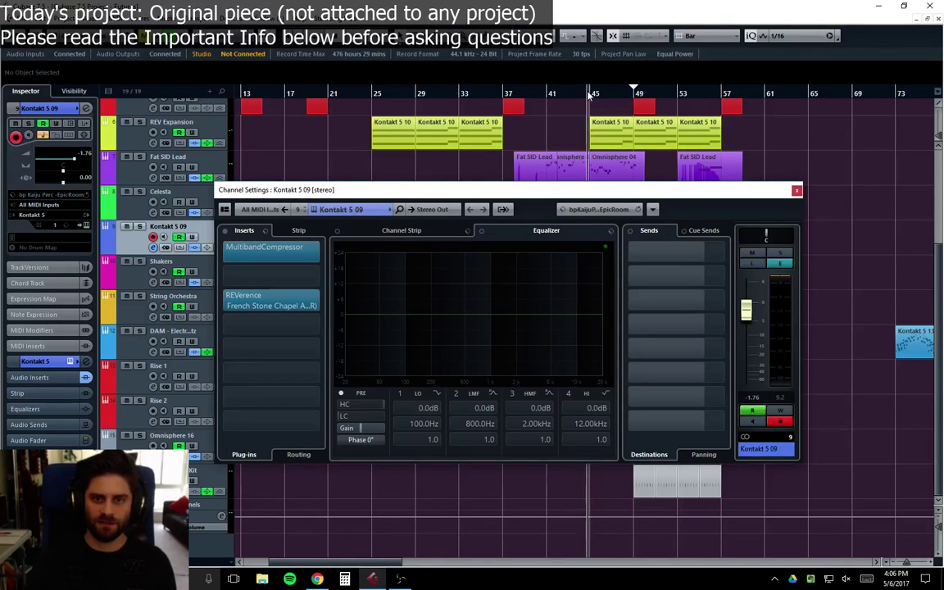
{"action": "key", "text": "space"}
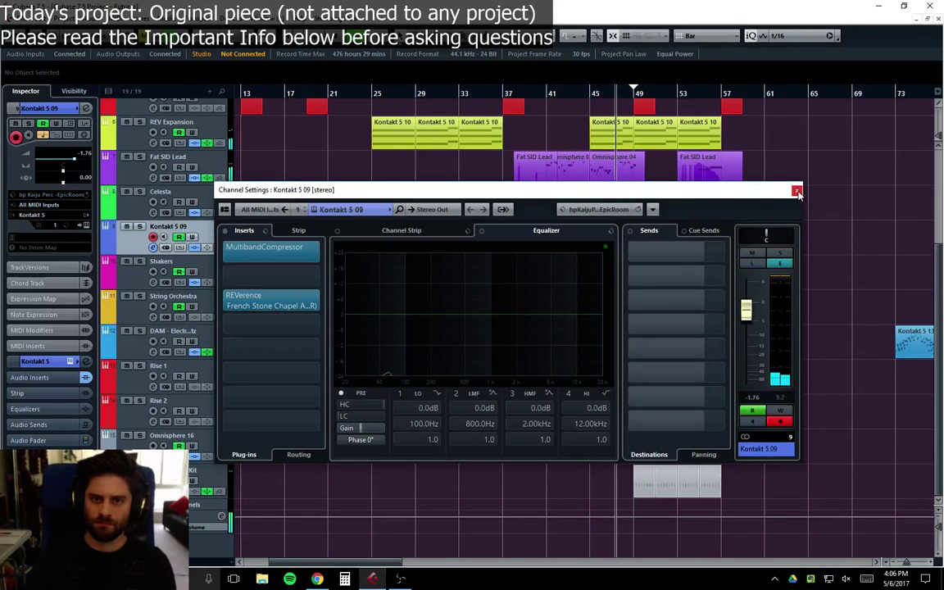
{"action": "left_click_drag", "start_coordinate": [748, 194], "coordinate": [780, 201]}
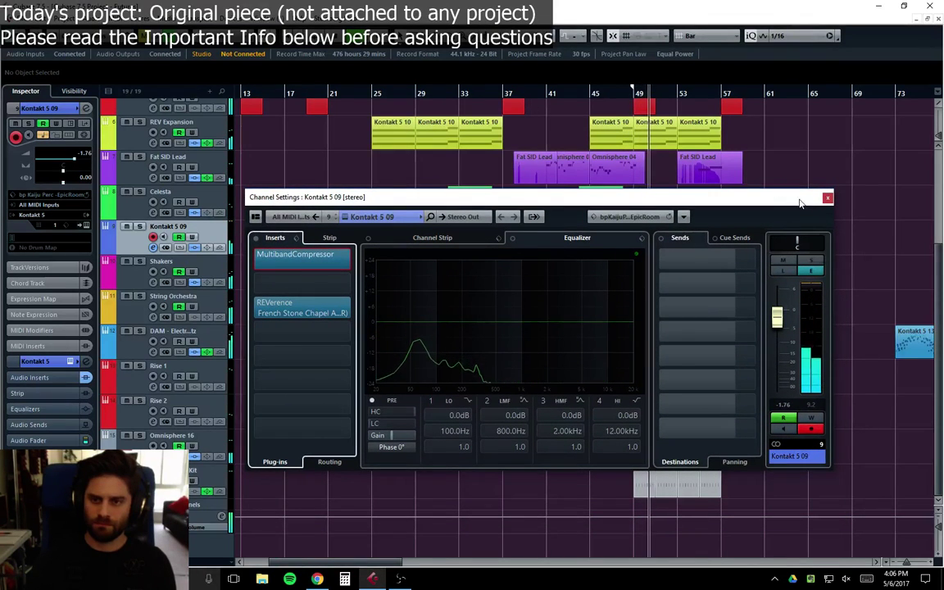
{"action": "left_click", "coordinate": [828, 199]}
Step: Move Omnisphere 16's first volume automation point to bar 53 at -7.34, hide the automation, and play from bar 37
{"action": "left_click", "coordinate": [322, 440]}
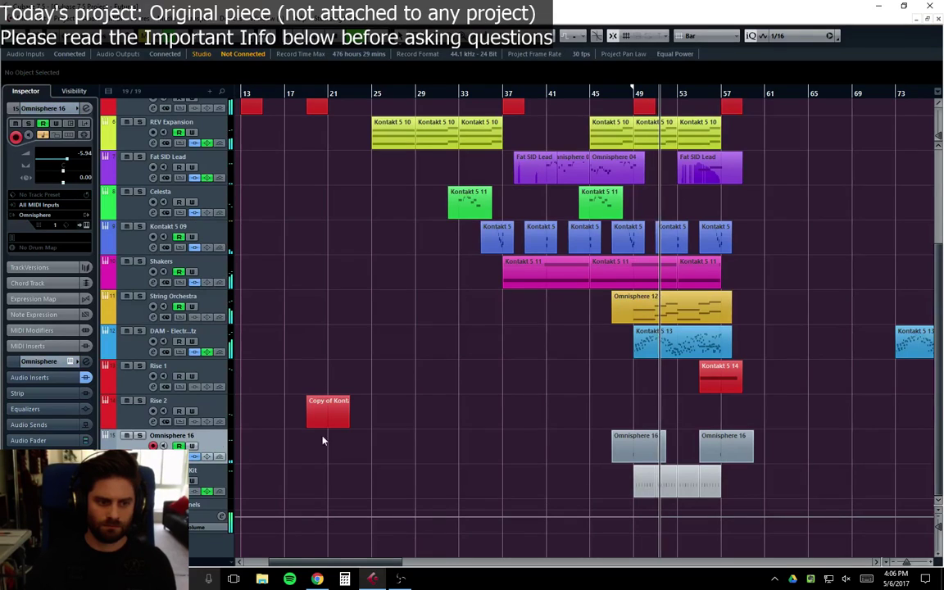
{"action": "left_click", "coordinate": [684, 508]}
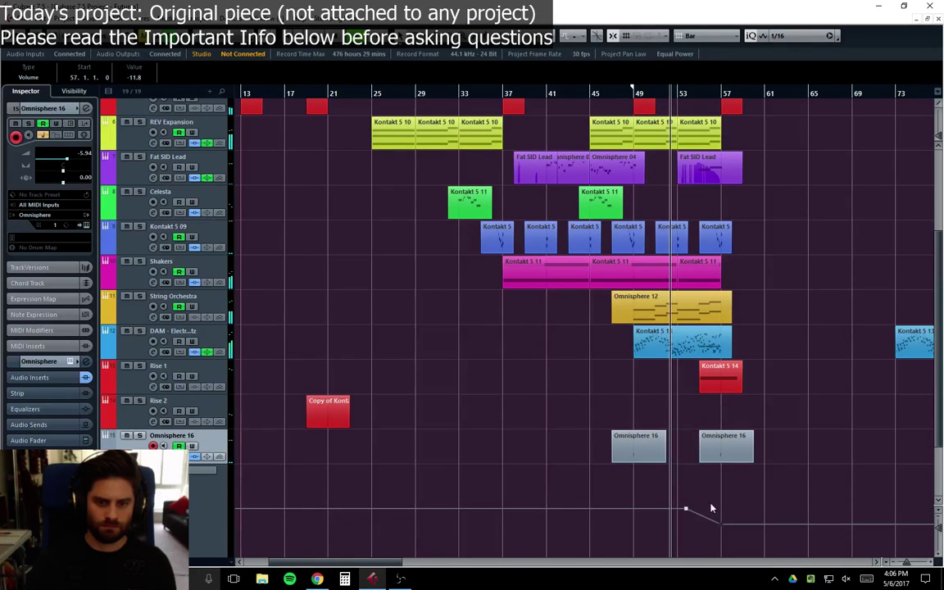
{"action": "scroll", "coordinate": [669, 443], "scroll_direction": "down", "scroll_amount": 3}
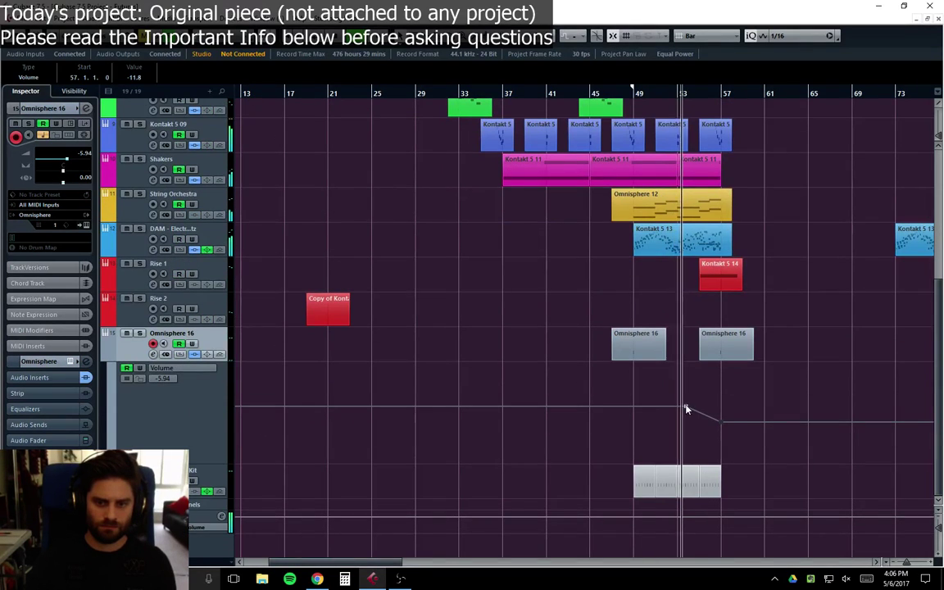
{"action": "left_click_drag", "start_coordinate": [684, 406], "coordinate": [677, 412]}
{"action": "left_click", "coordinate": [720, 422]}
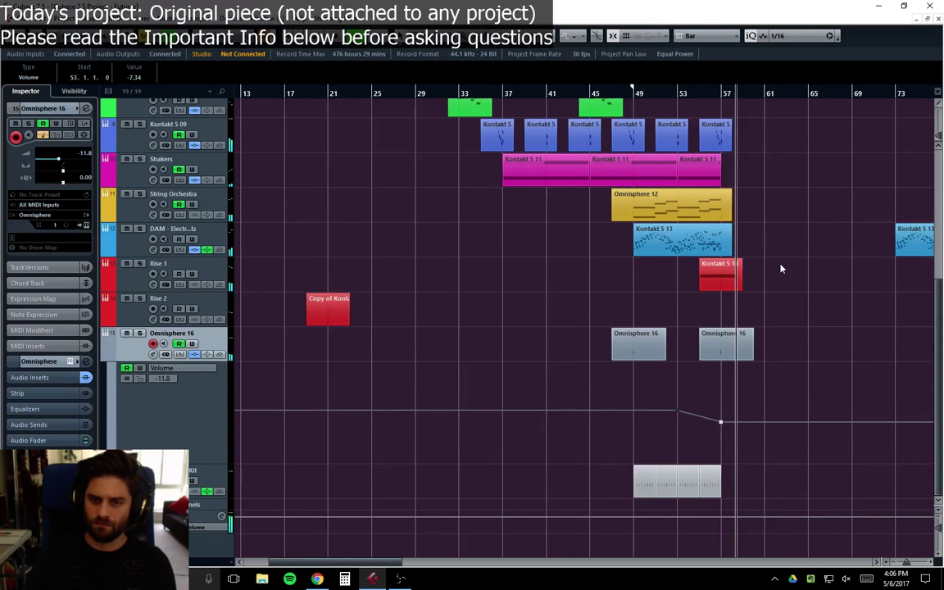
{"action": "scroll", "coordinate": [772, 263], "scroll_direction": "up", "scroll_amount": 3}
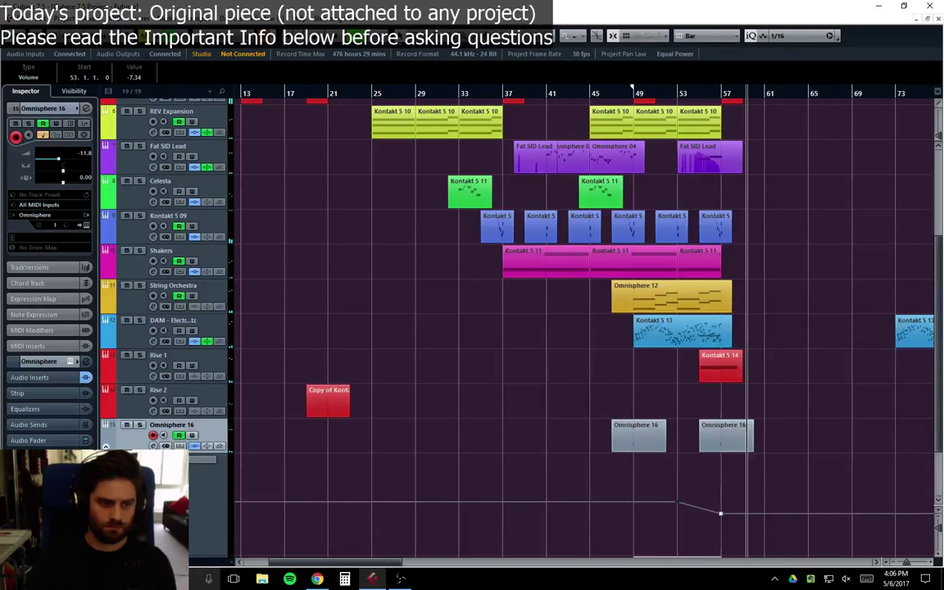
{"action": "key", "text": "space"}
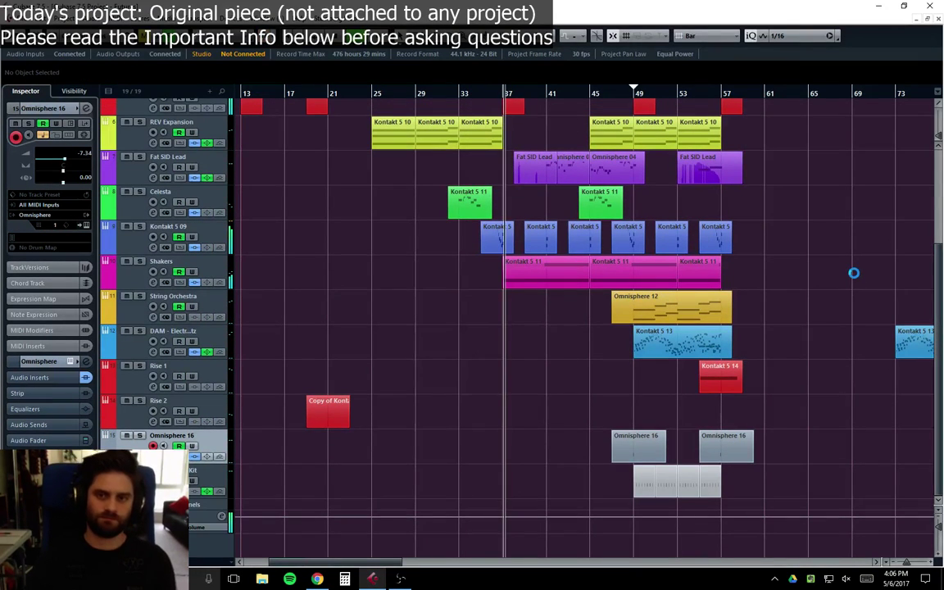
{"action": "key", "text": "space"}
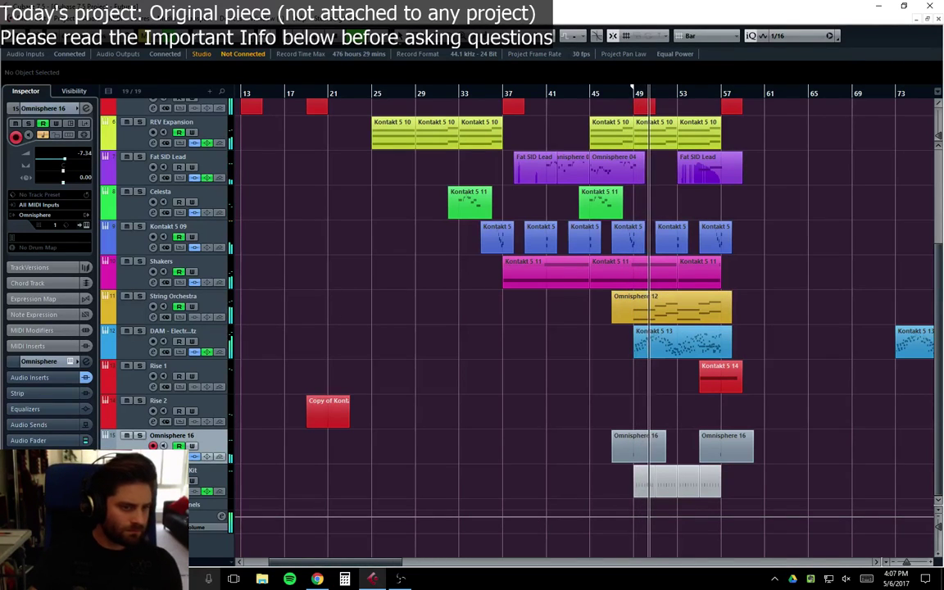
Step: Lower Omnisphere 16's volume automation point at bar 53 to -9.76
{"action": "left_click", "coordinate": [191, 452]}
{"action": "scroll", "coordinate": [192, 452], "scroll_direction": "down", "scroll_amount": 3}
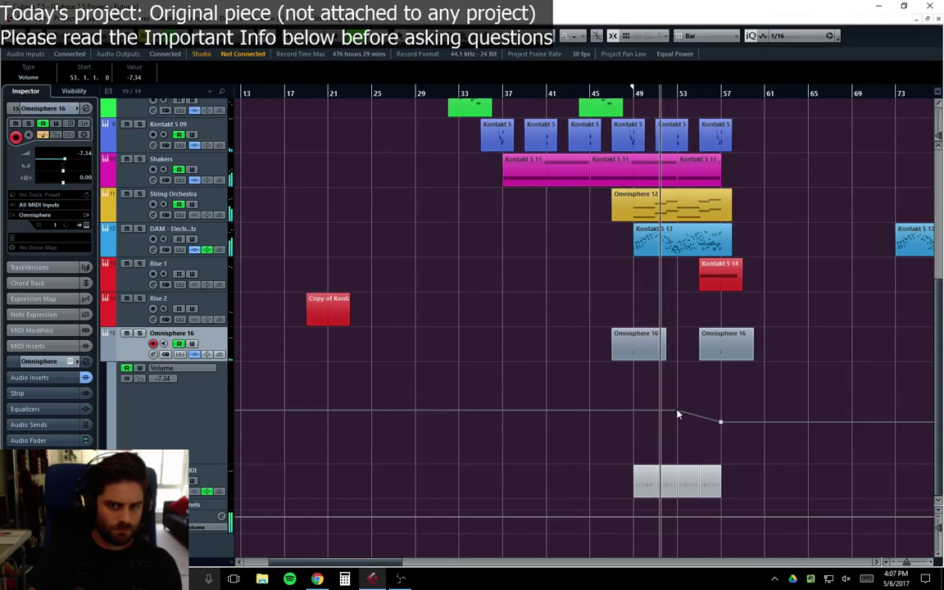
{"action": "left_click_drag", "start_coordinate": [678, 416], "coordinate": [679, 422]}
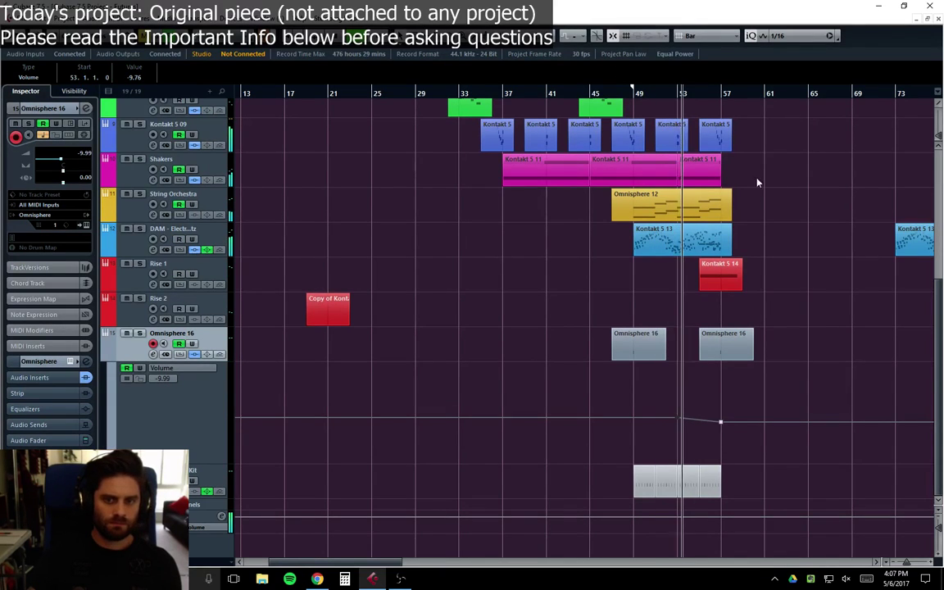
Step: Check the Stereo Out level and its PSP VintageWarmer2 insert while replaying from bar 45, and close both windows
{"action": "left_click", "coordinate": [130, 250]}
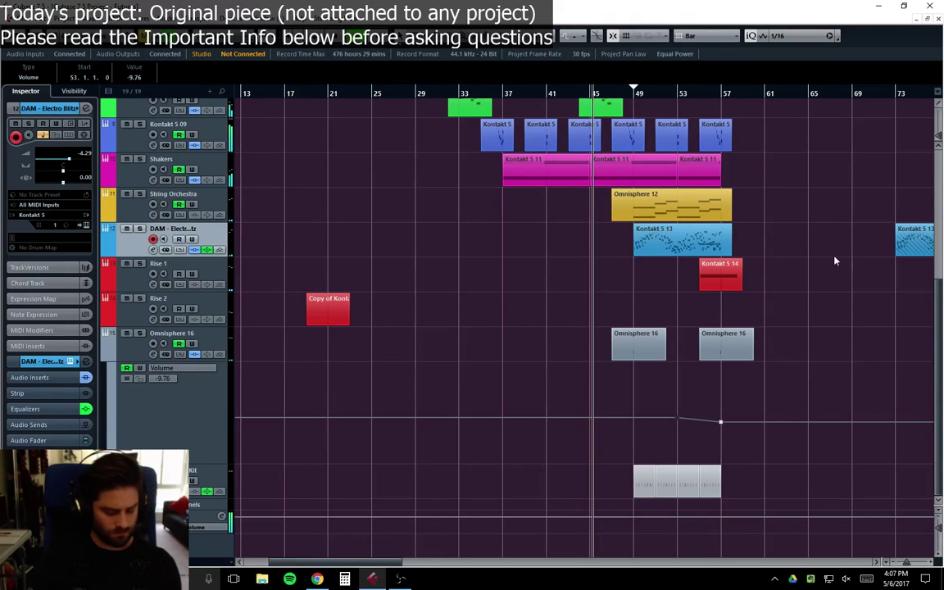
{"action": "left_click", "coordinate": [220, 518]}
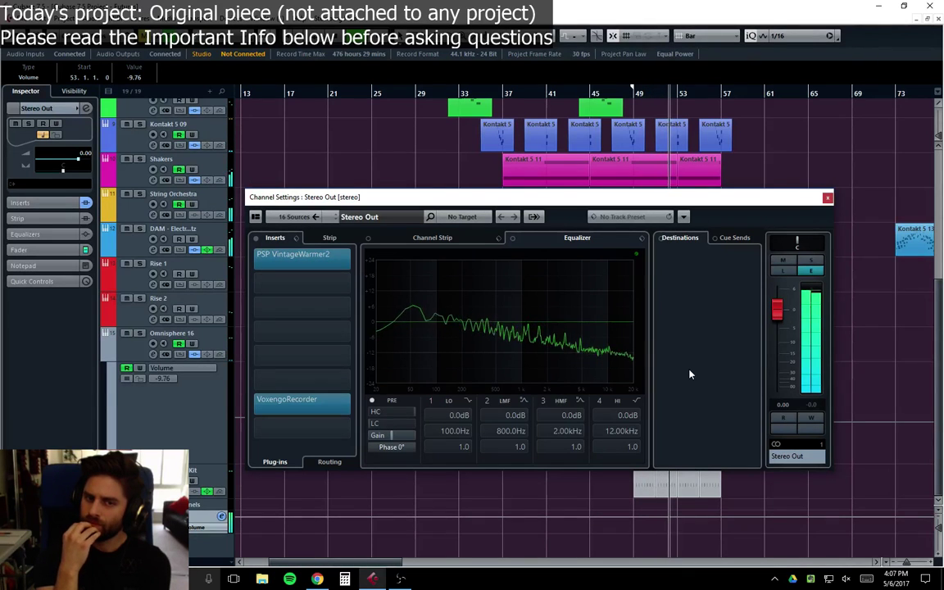
{"action": "left_click", "coordinate": [308, 257]}
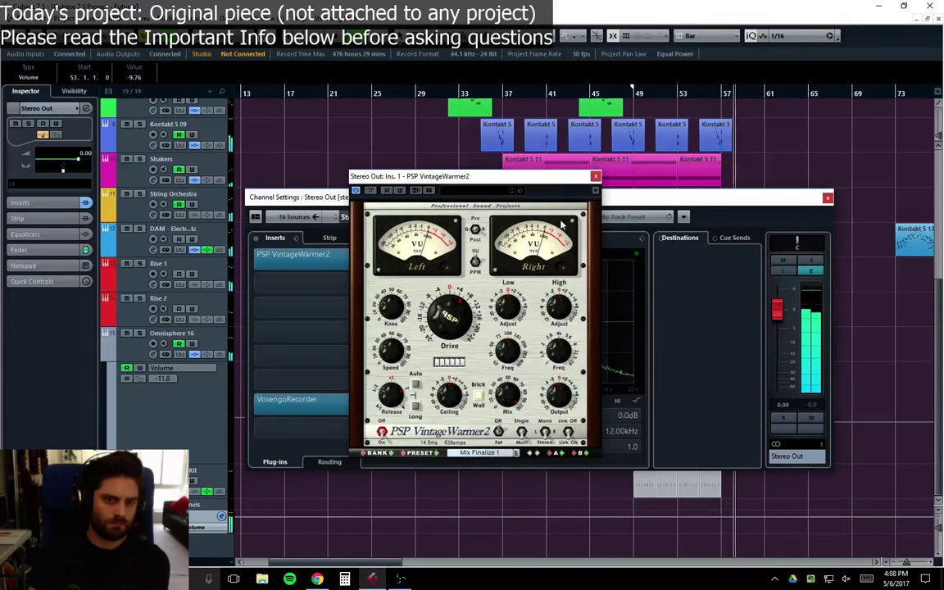
{"action": "left_click", "coordinate": [595, 177]}
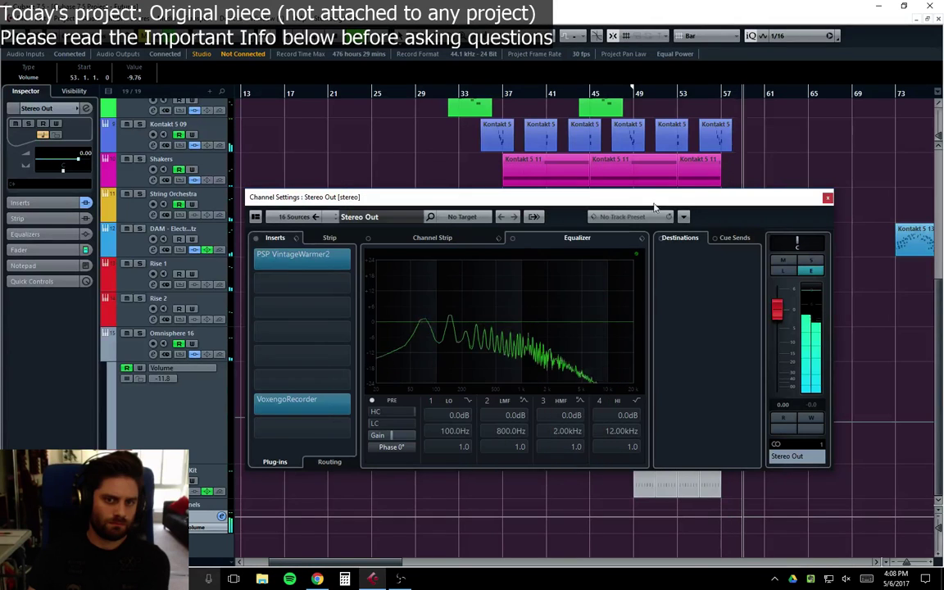
{"action": "left_click", "coordinate": [827, 197]}
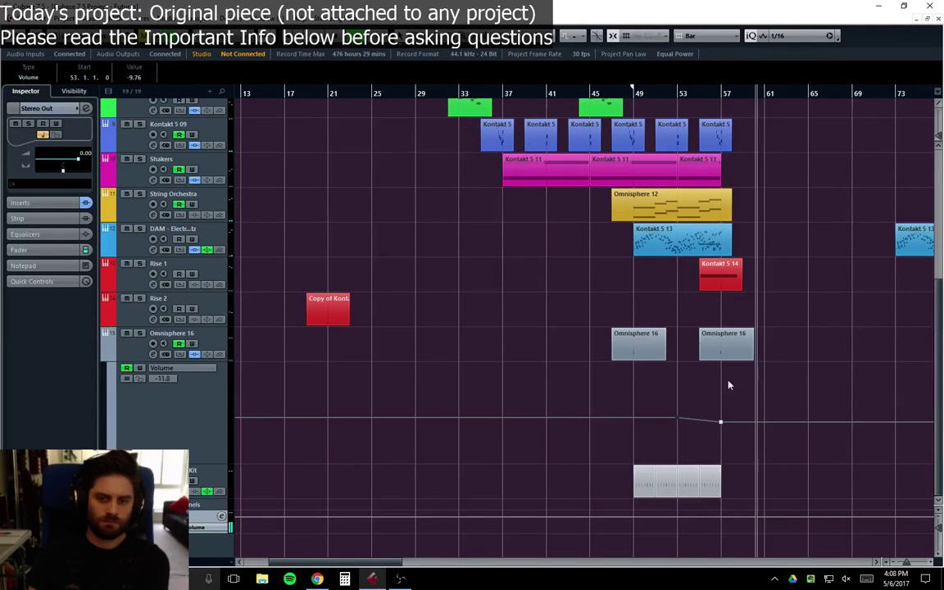
Step: Hide Omnisphere 16's automation and play the whole piece from the beginning, replaying from bar 37 while looking over the tracks
{"action": "scroll", "coordinate": [106, 354], "scroll_direction": "up", "scroll_amount": 3}
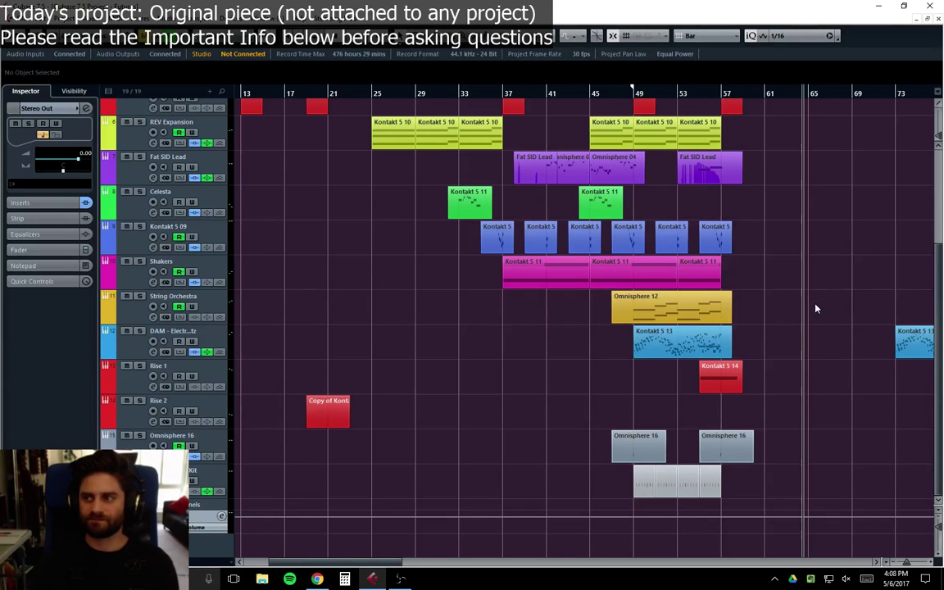
{"action": "scroll", "coordinate": [815, 309], "scroll_direction": "left", "scroll_amount": 3}
{"action": "scroll", "coordinate": [287, 291], "scroll_direction": "up", "scroll_amount": 5}
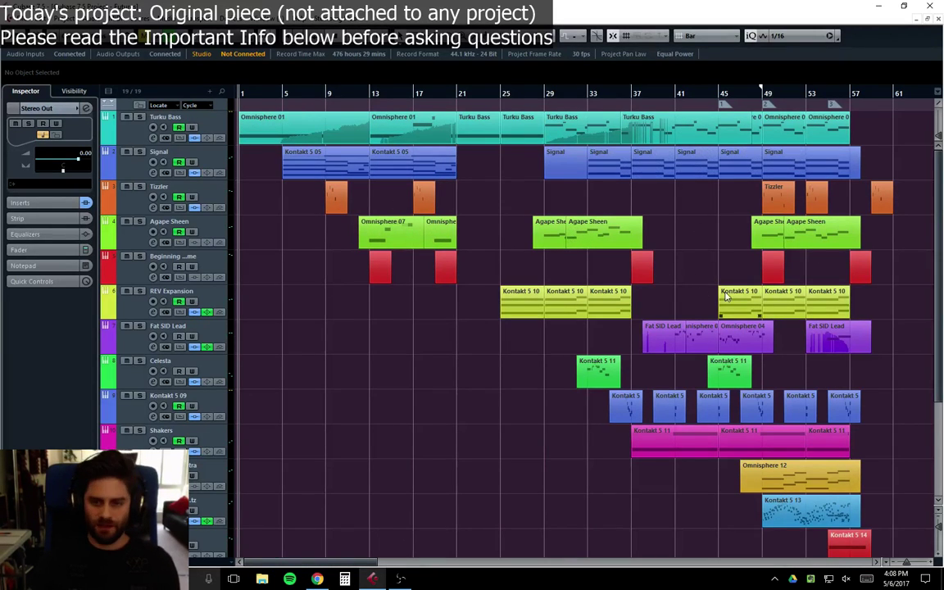
{"action": "key", "text": "space"}
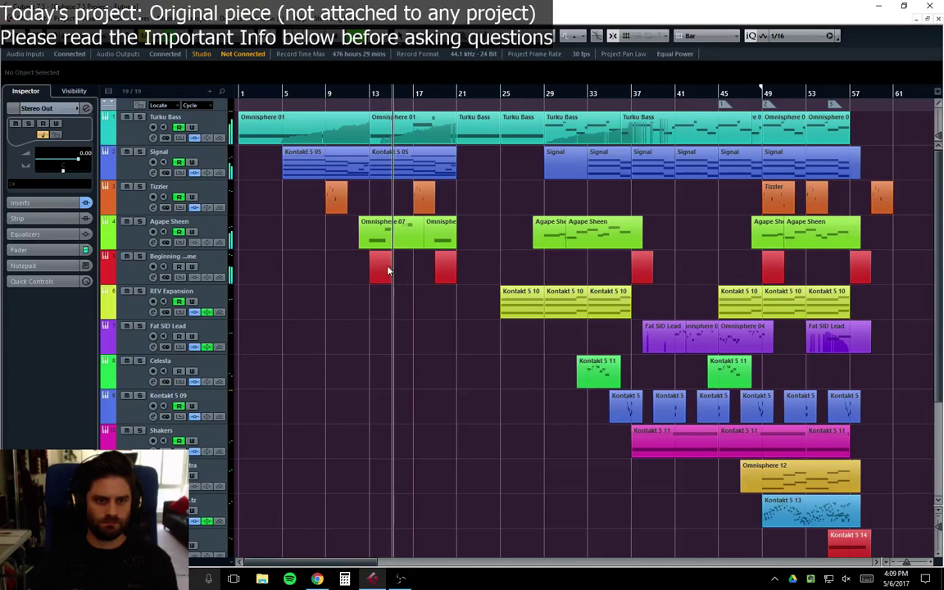
{"action": "left_click", "coordinate": [128, 236]}
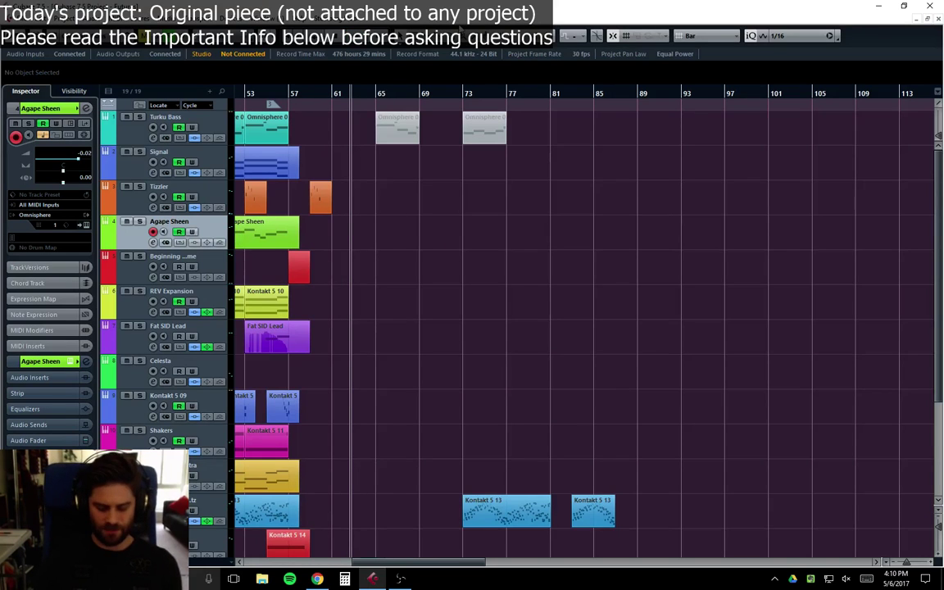
{"action": "key", "text": "space"}
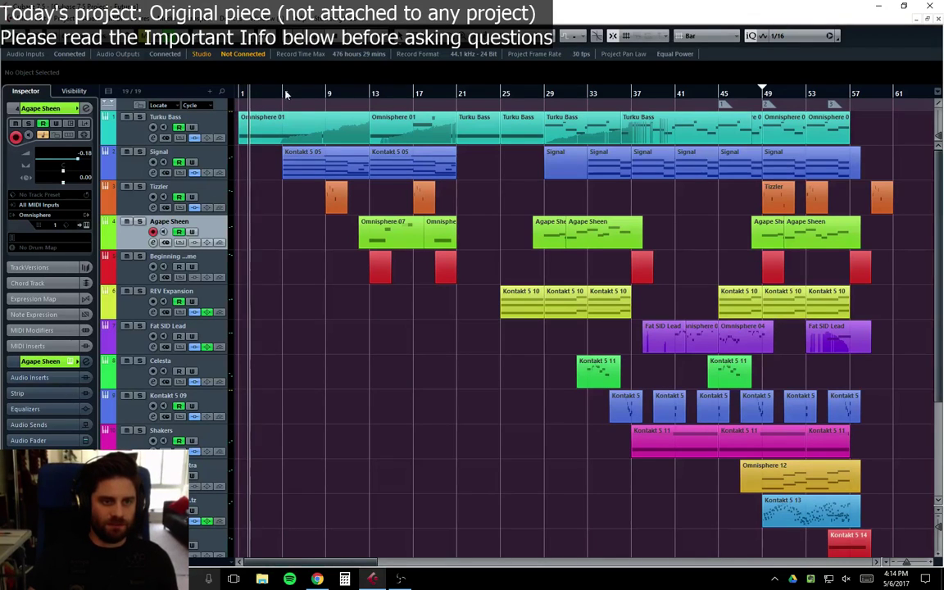
{"action": "left_click", "coordinate": [631, 93]}
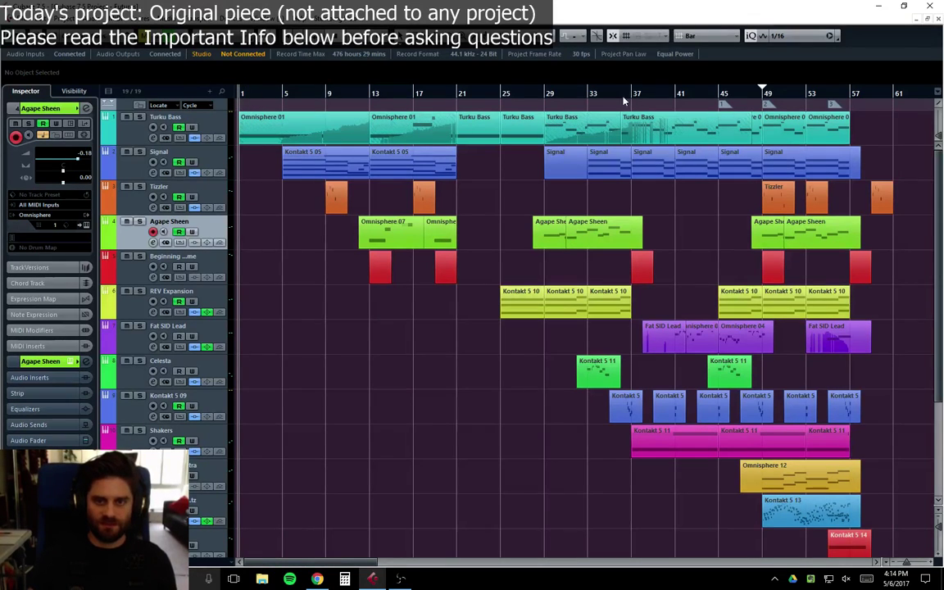
{"action": "key", "text": "space"}
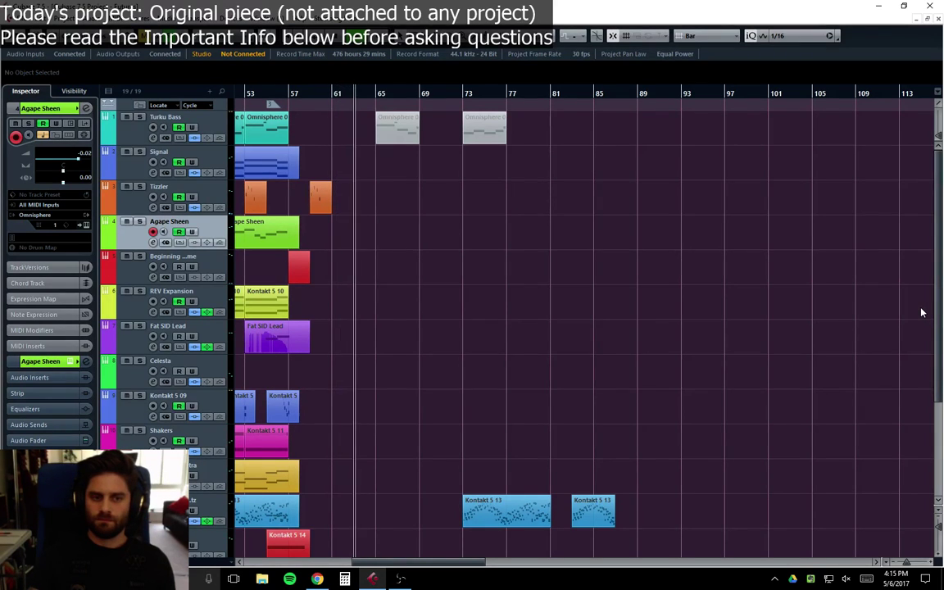
Step: Fade Tizzler's volume automation from about bar 63 down to -oo at bar 64, and play back the ending
{"action": "left_click", "coordinate": [117, 215]}
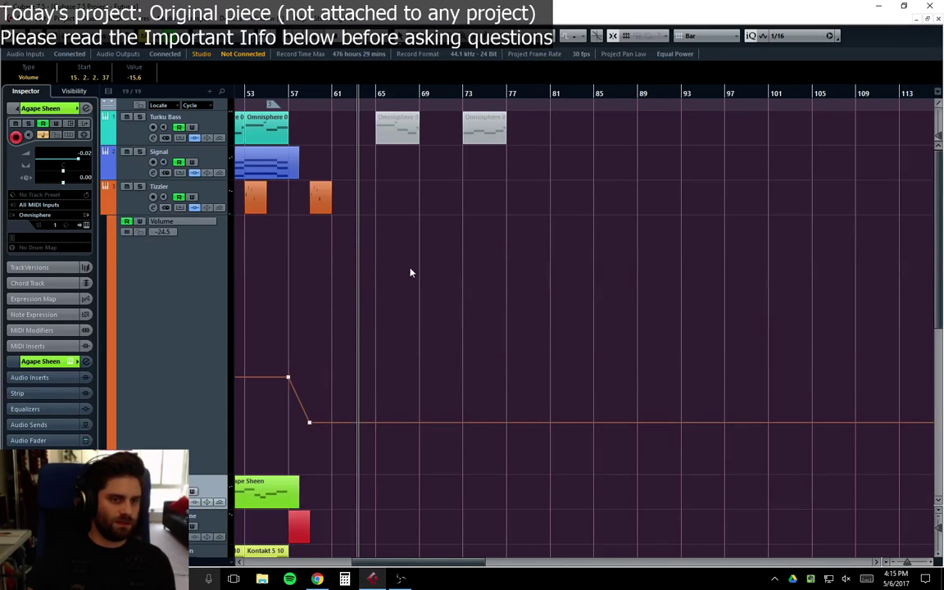
{"action": "left_click_drag", "start_coordinate": [351, 424], "coordinate": [362, 485]}
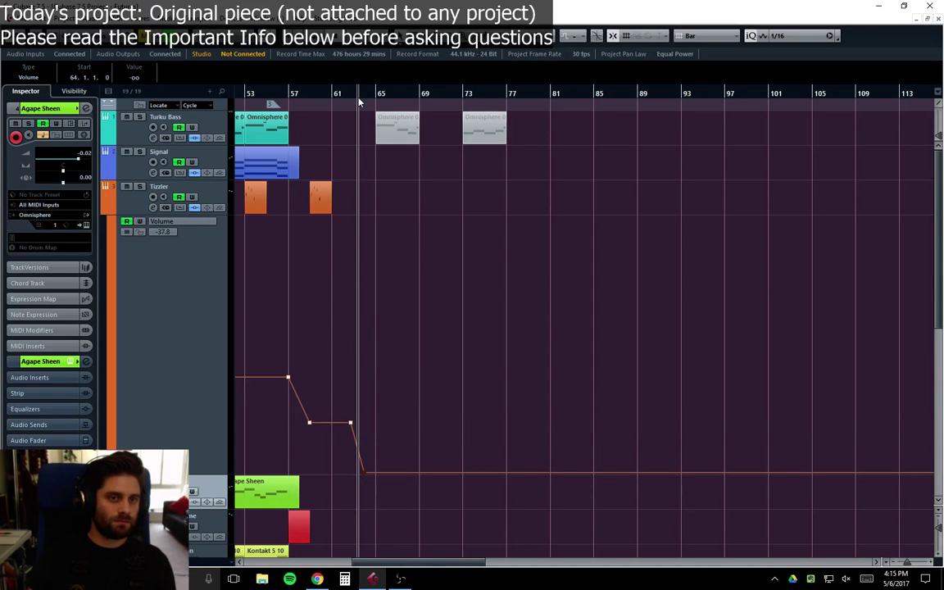
{"action": "key", "text": "space"}
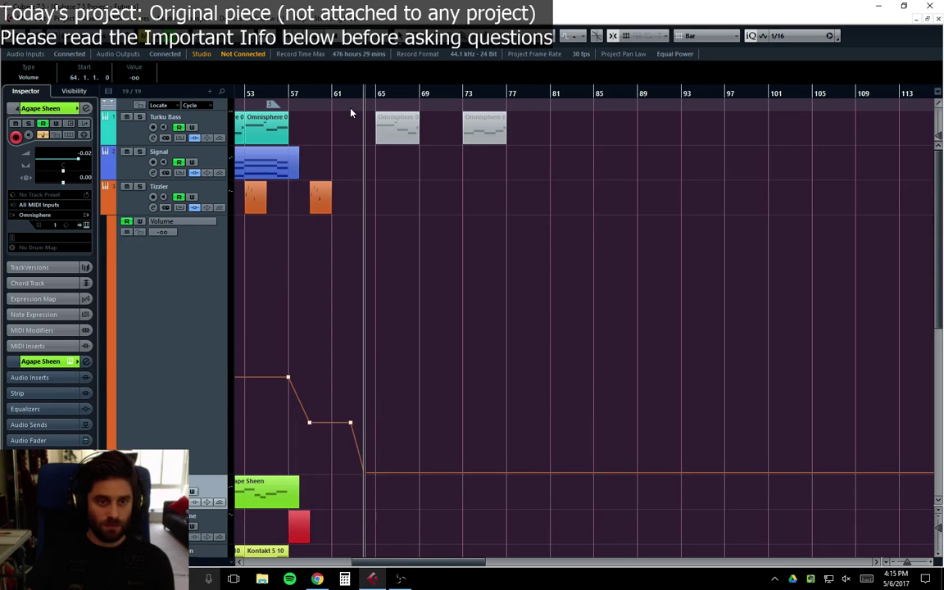
Step: Return to the beginning of the arrangement and hide Tizzler's volume automation
{"action": "key", "text": "Home"}
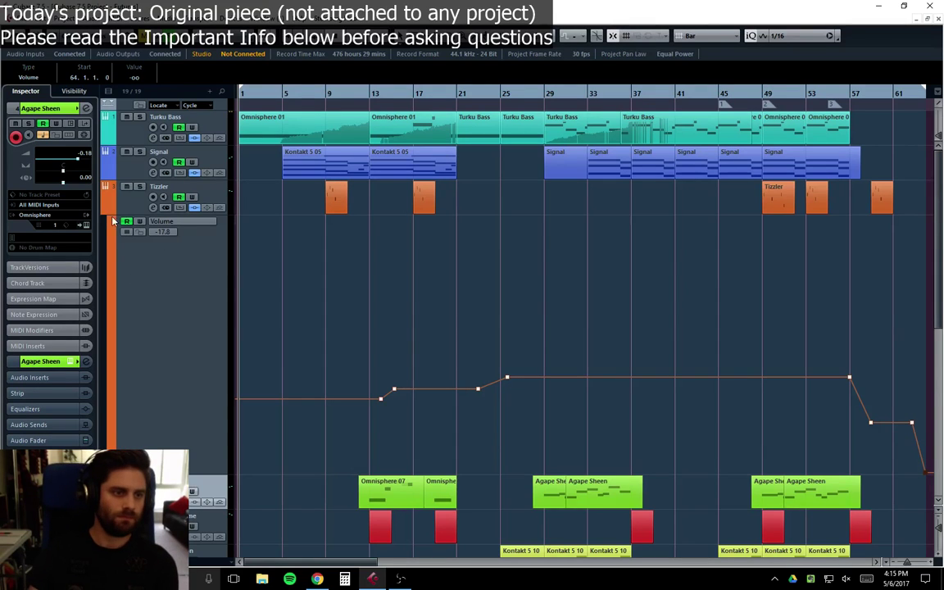
{"action": "left_click", "coordinate": [98, 189]}
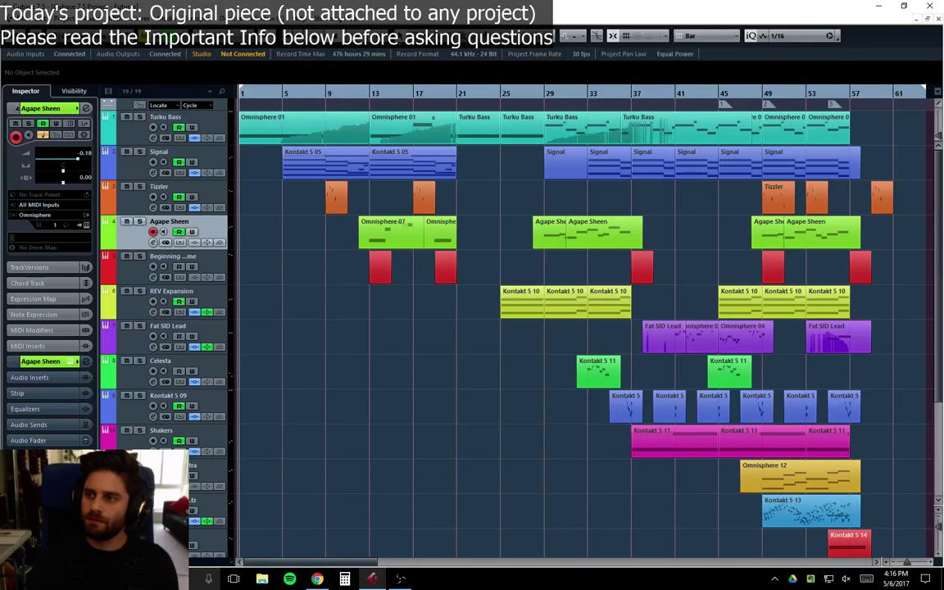
Step: Start an audio mixdown export named Futures First Wav, with its path set to E:\Mixdowns\Projects\Livestream EP\First Wavs
{"action": "key", "text": "ctrl+e"}
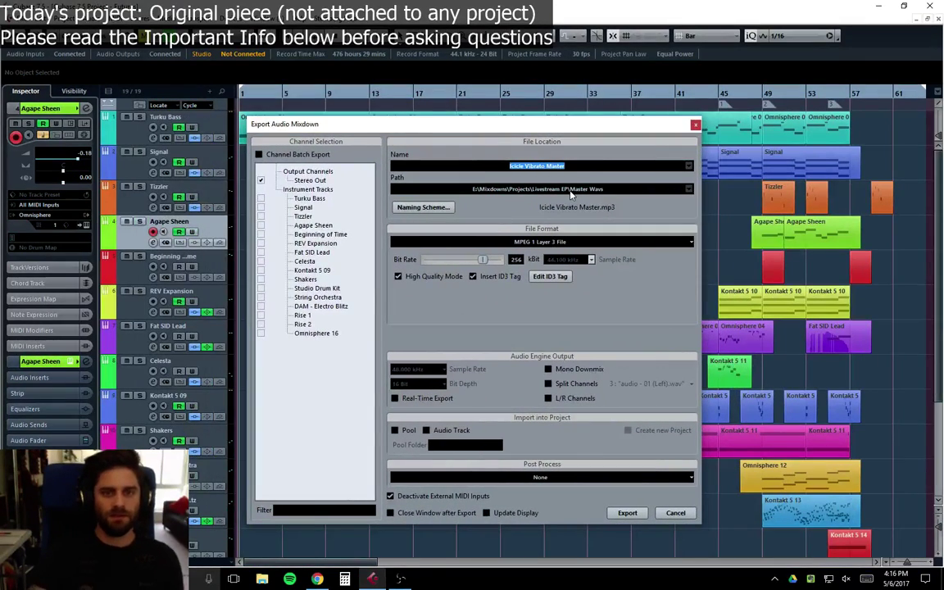
{"action": "type", "text": "Futures"}
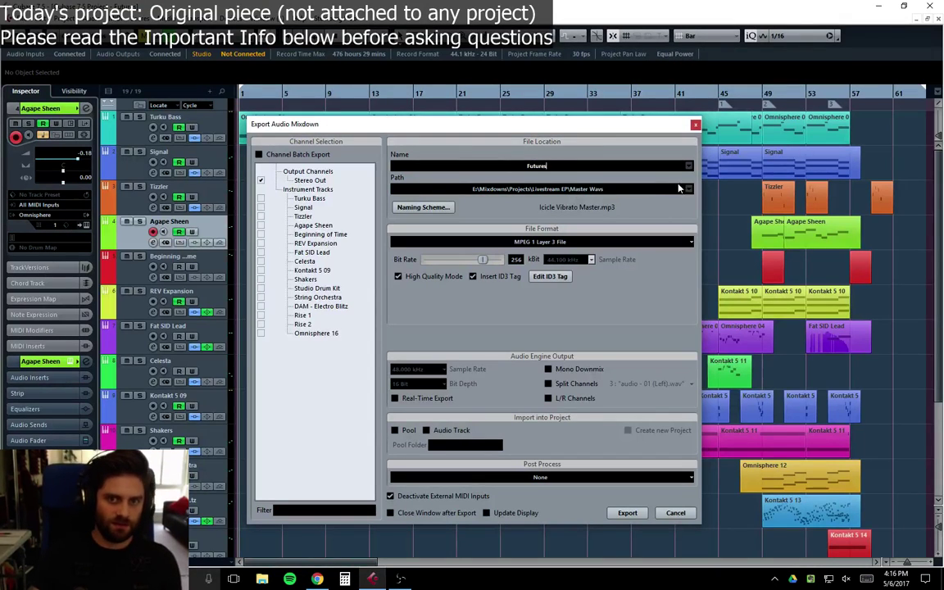
{"action": "key", "text": "Return"}
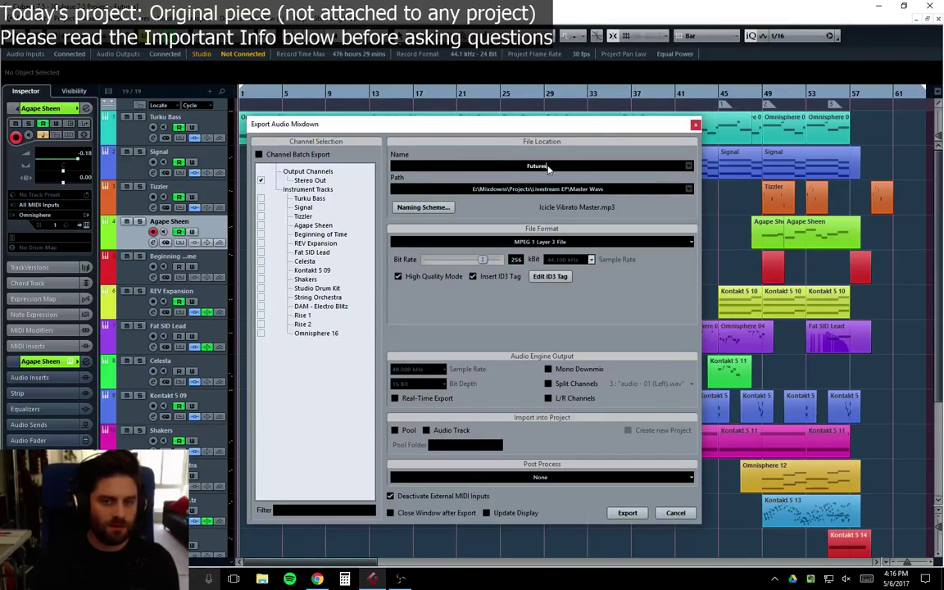
{"action": "type", "text": "tures First Wav"}
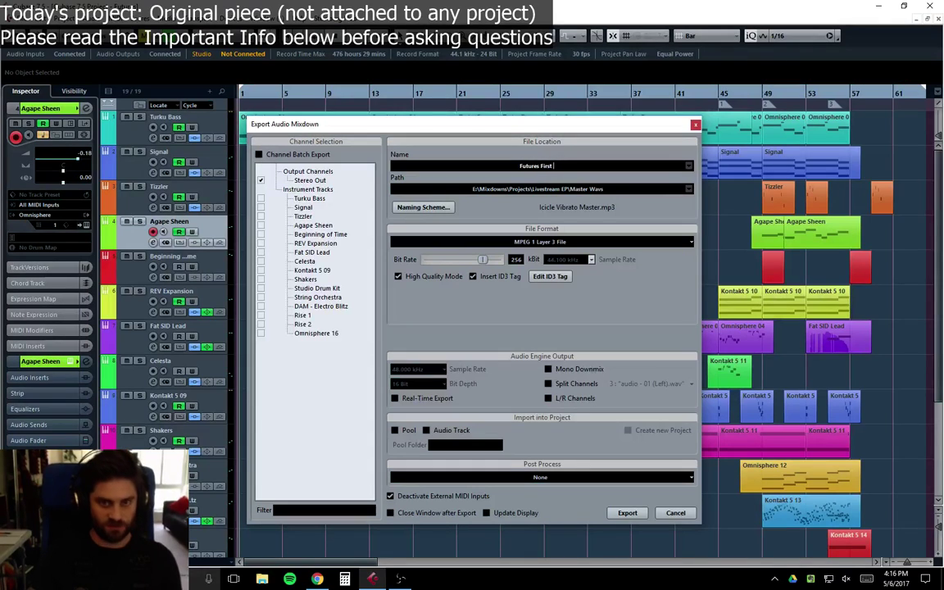
{"action": "left_click", "coordinate": [688, 190]}
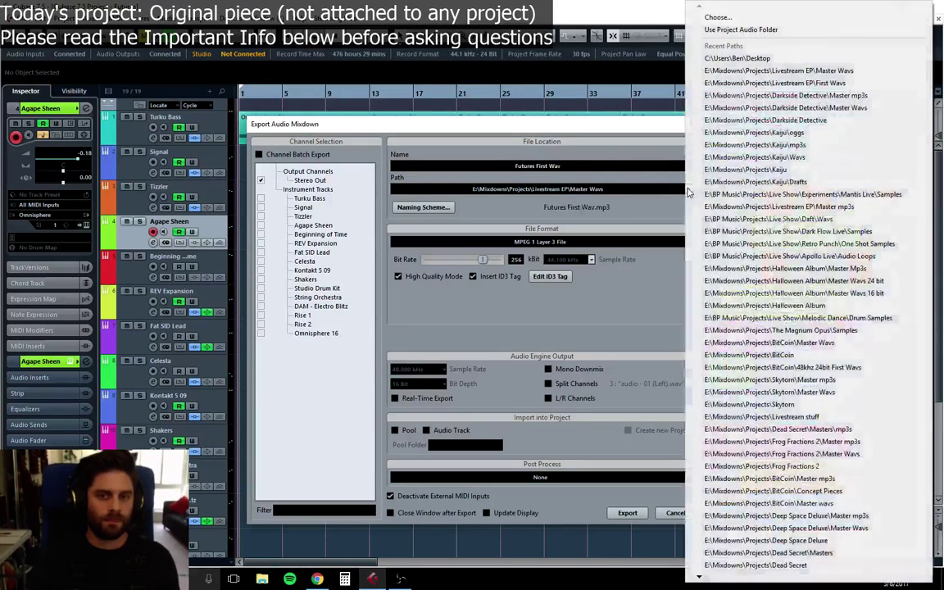
{"action": "left_click", "coordinate": [755, 83]}
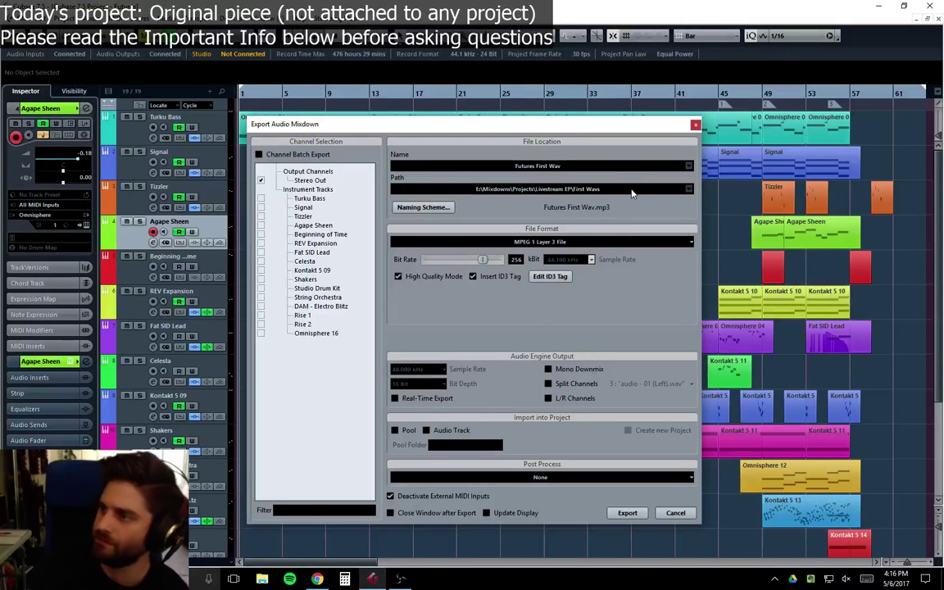
Step: Change the mixdown's file format to Wave File and export it
{"action": "left_click", "coordinate": [548, 244]}
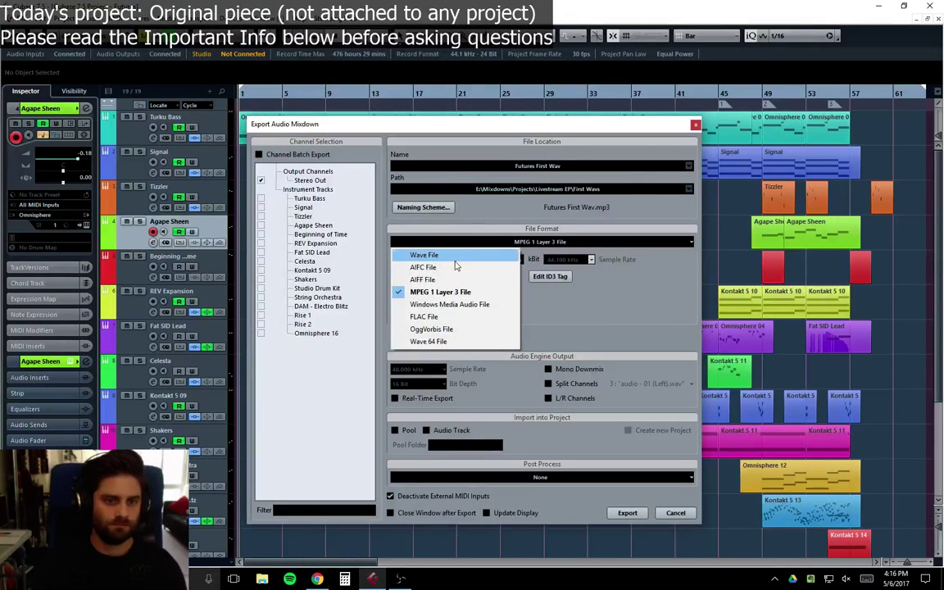
{"action": "left_click", "coordinate": [414, 241]}
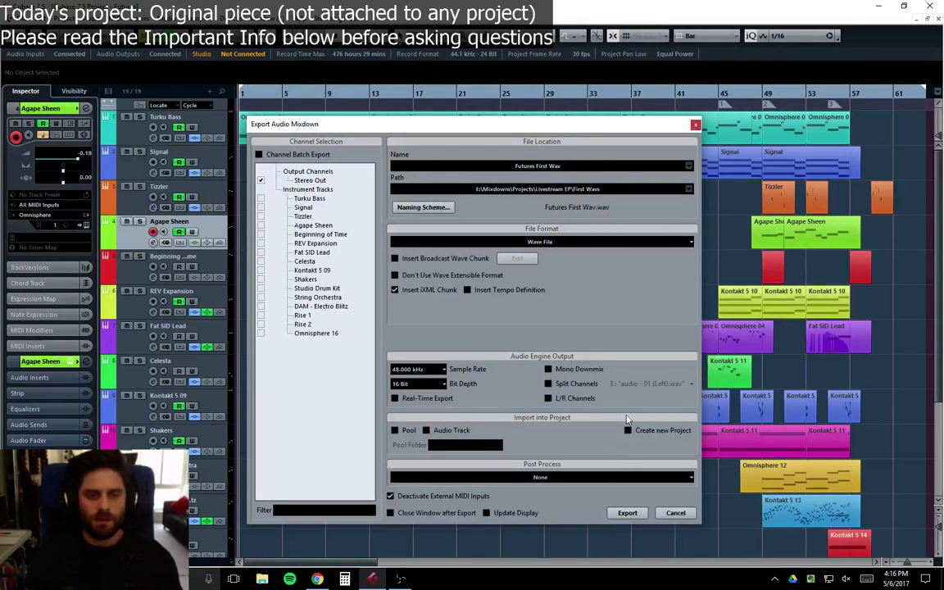
{"action": "left_click", "coordinate": [627, 513]}
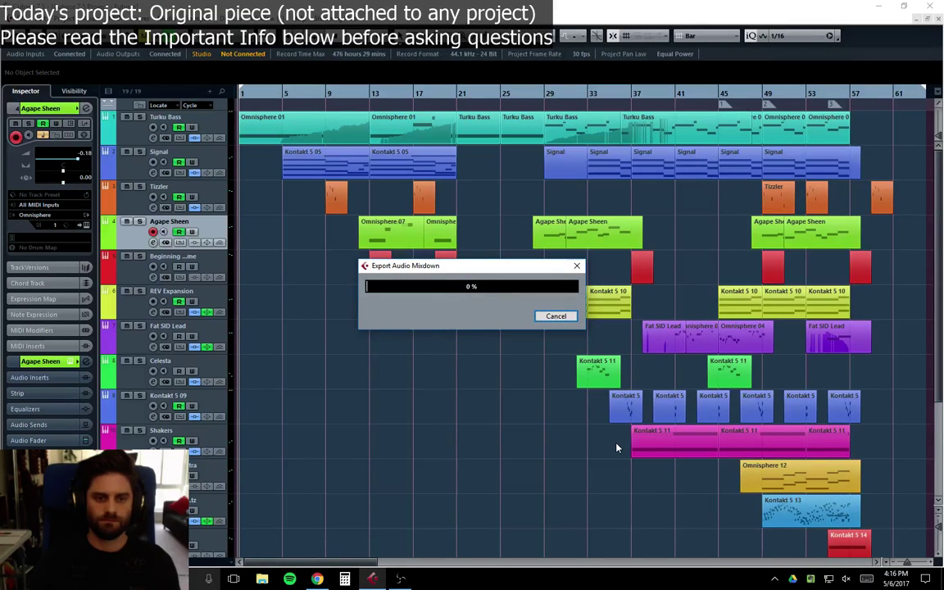
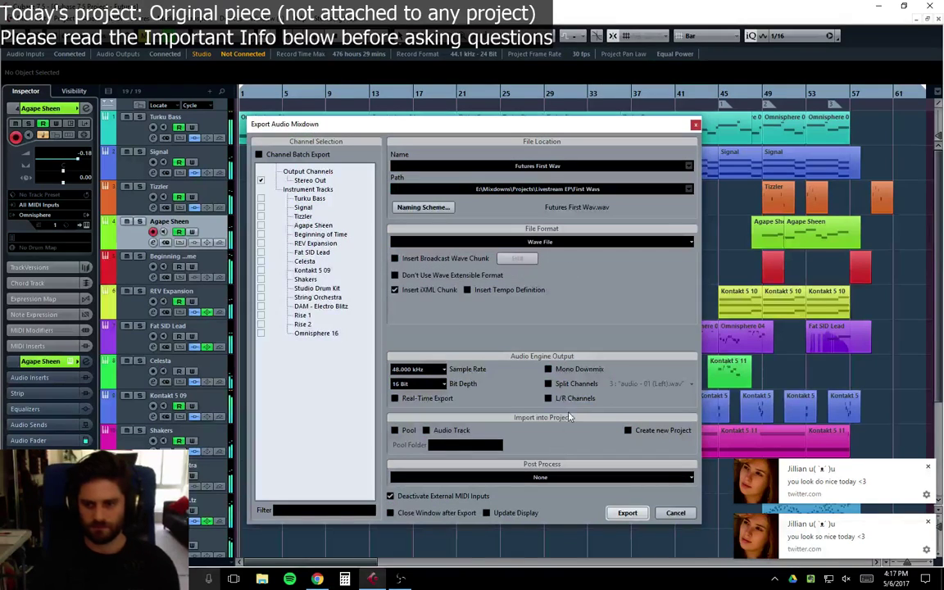
Step: Dismiss the two desktop notifications and close the audio mixdown export dialog
{"action": "left_click", "coordinate": [928, 466]}
{"action": "left_click", "coordinate": [927, 521]}
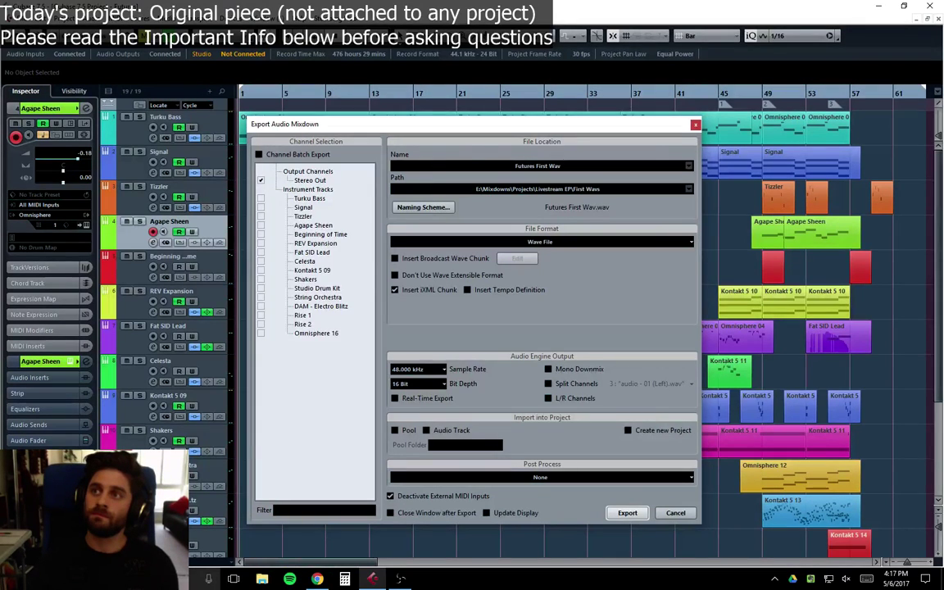
{"action": "key", "text": "Escape"}
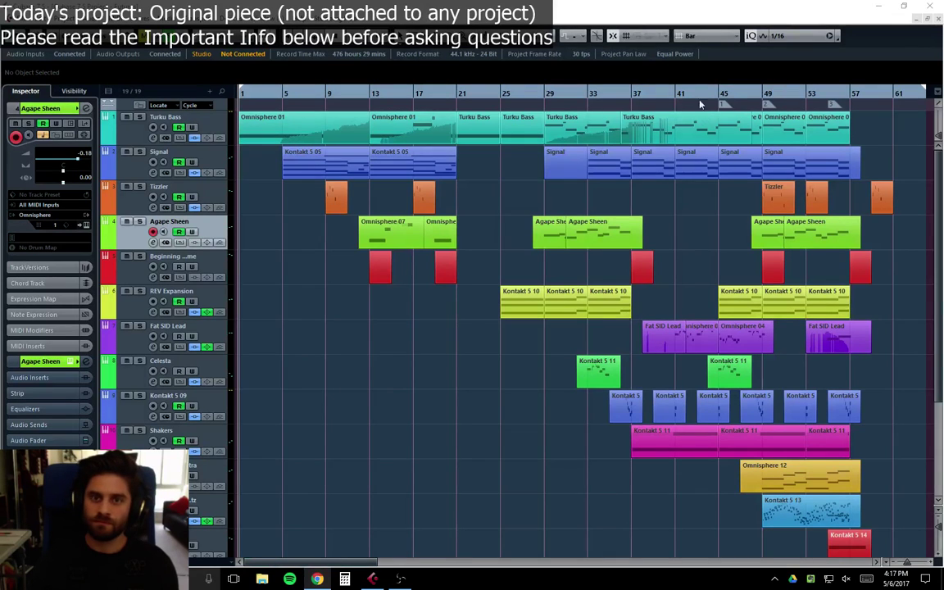
{"action": "key", "text": "ctrl+shift+e"}
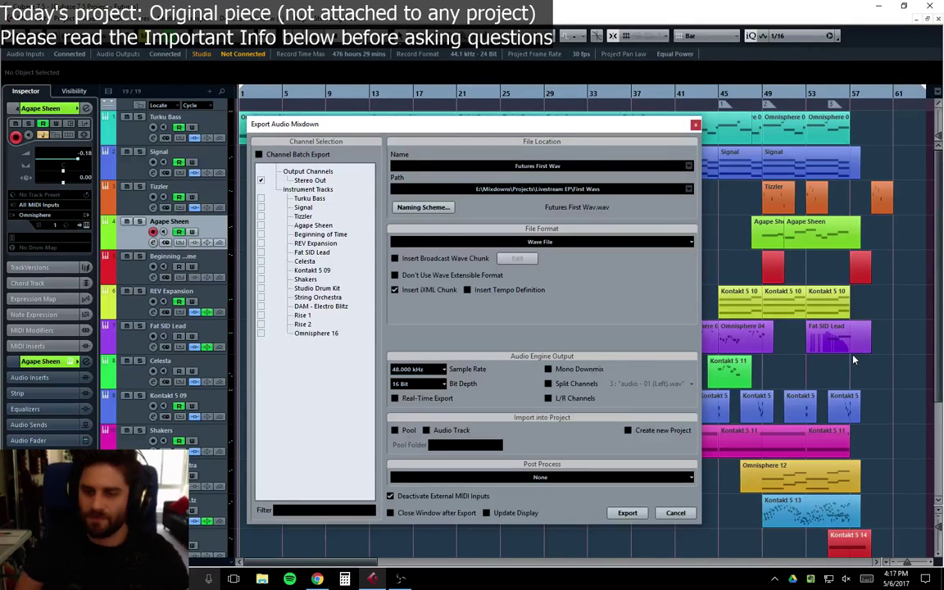
{"action": "left_click", "coordinate": [694, 124]}
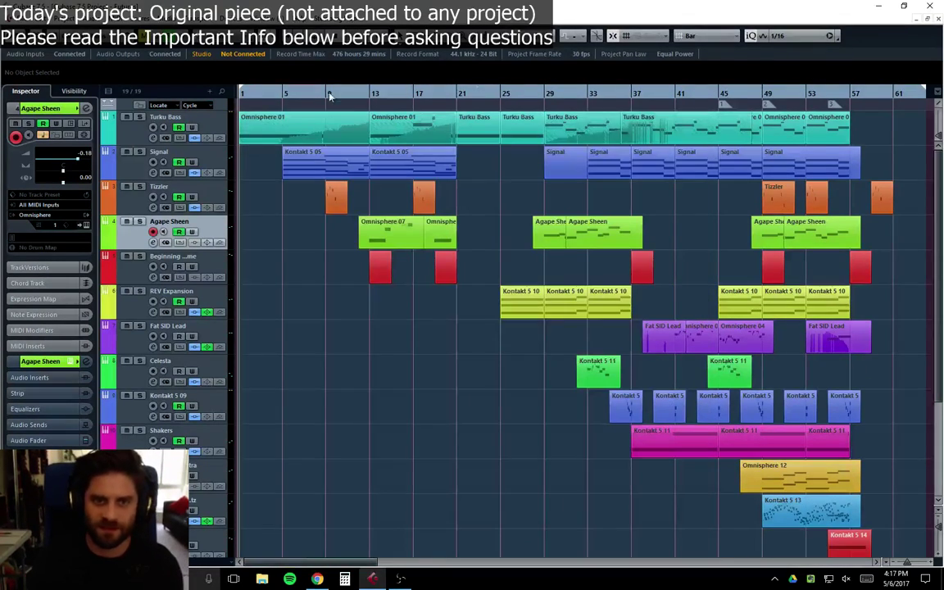
Step: Close the Futures project
{"action": "left_click", "coordinate": [938, 19]}
{"action": "left_click", "coordinate": [424, 318]}
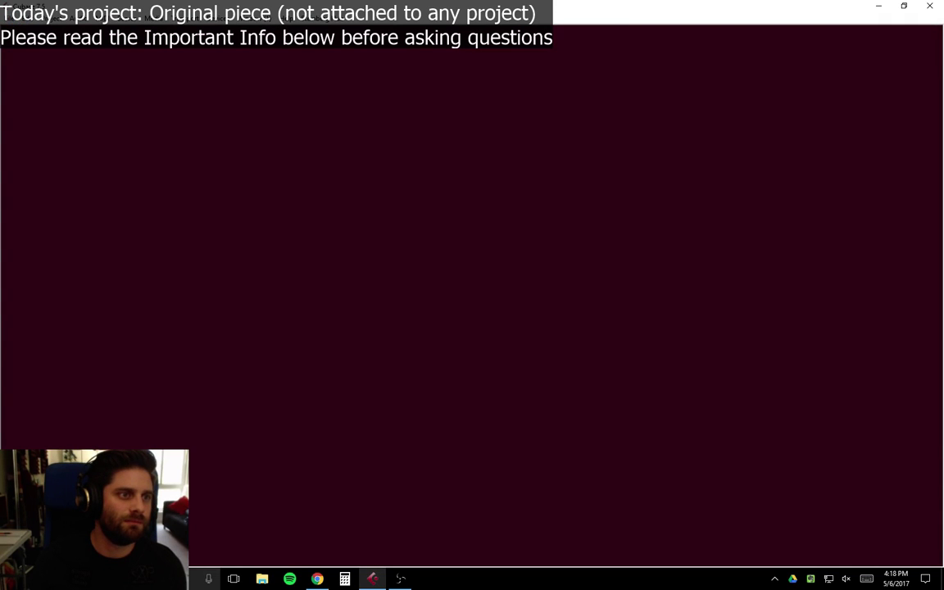
Step: Create a new project from the Empty template
{"action": "left_click", "coordinate": [17, 18]}
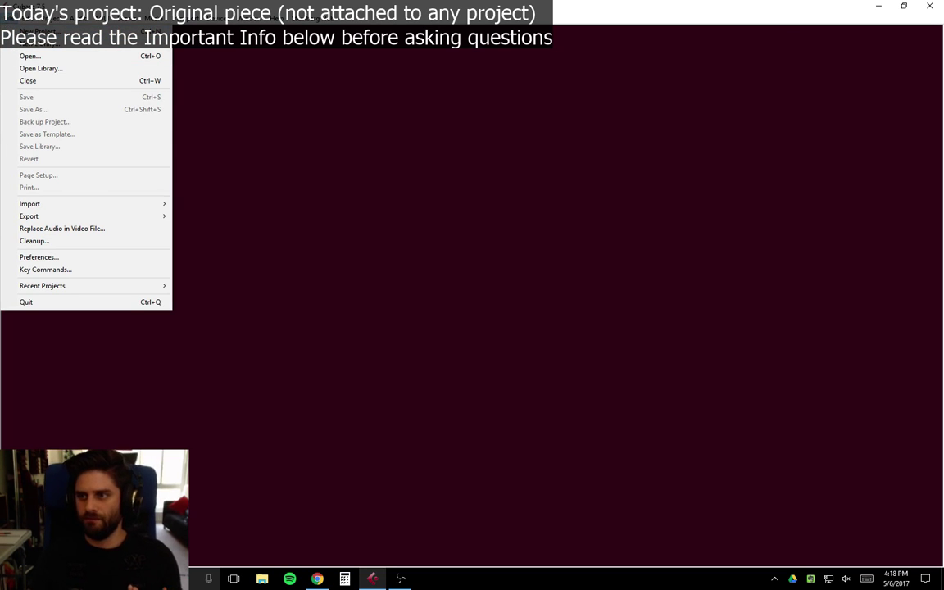
{"action": "left_click", "coordinate": [393, 198]}
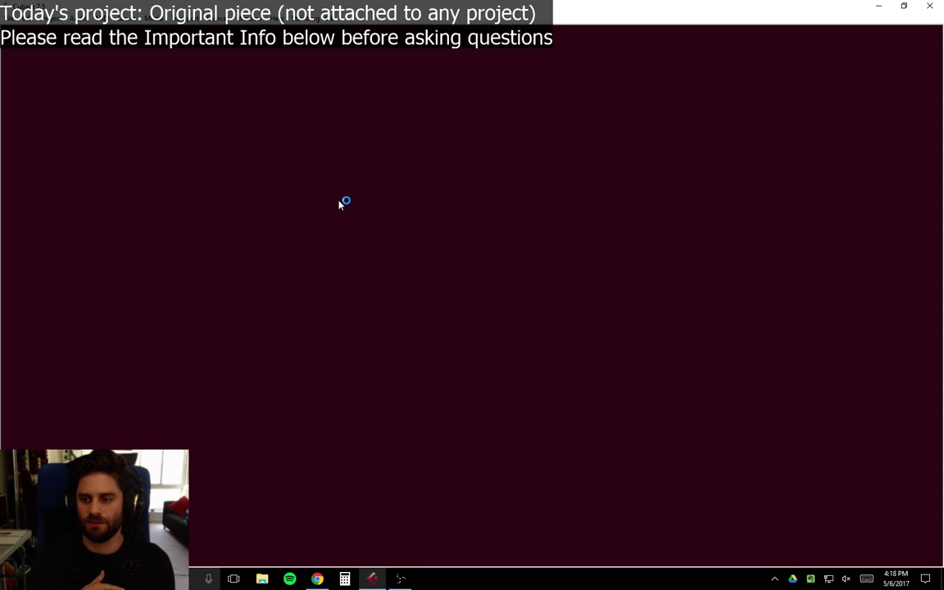
{"action": "left_click", "coordinate": [12, 20]}
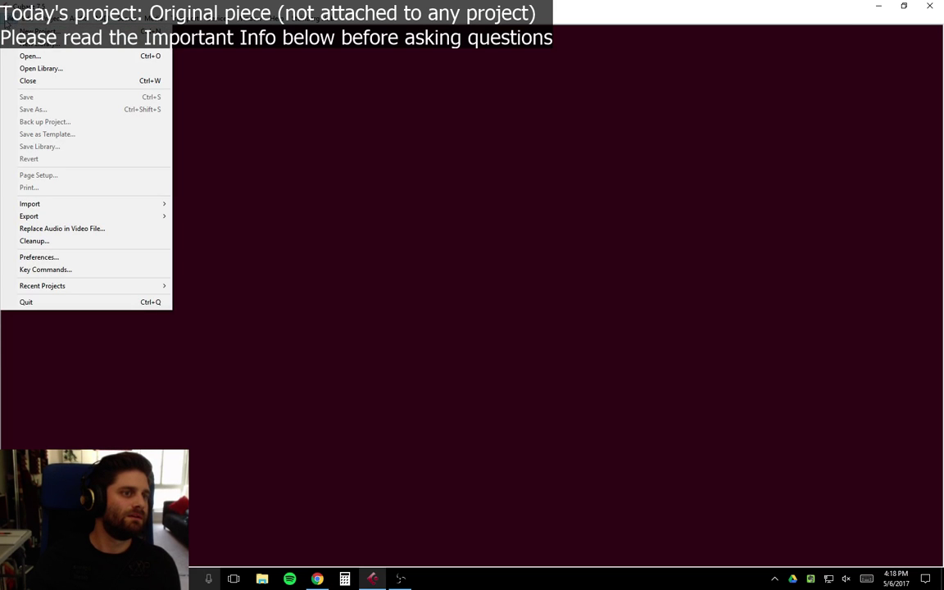
{"action": "left_click", "coordinate": [37, 31]}
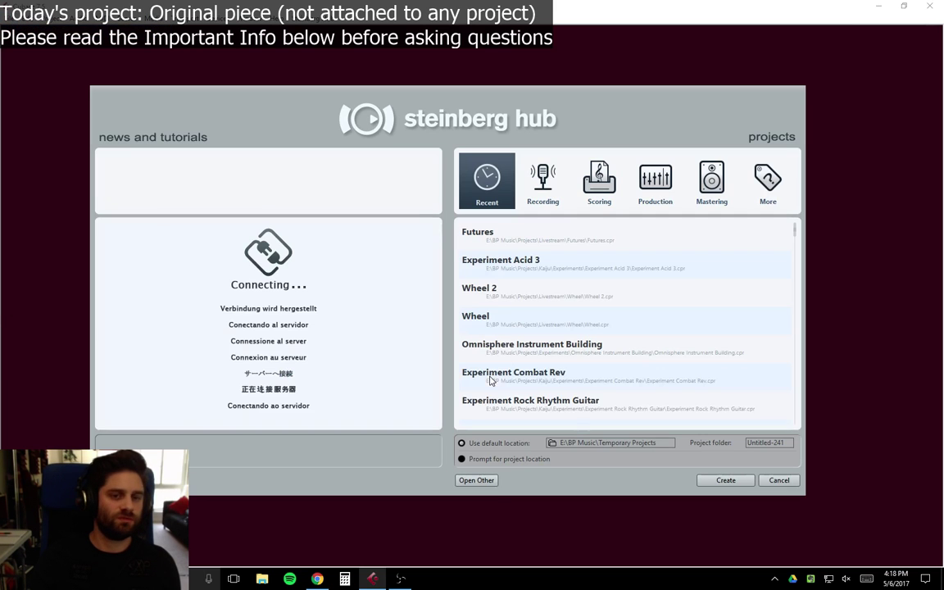
{"action": "left_click", "coordinate": [766, 180]}
{"action": "left_click", "coordinate": [505, 285]}
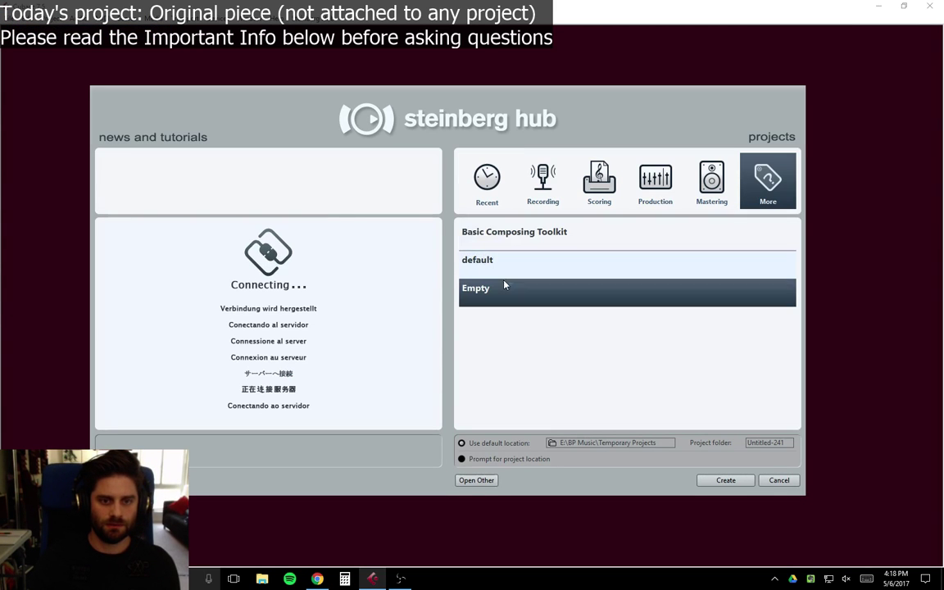
{"action": "left_click", "coordinate": [724, 480]}
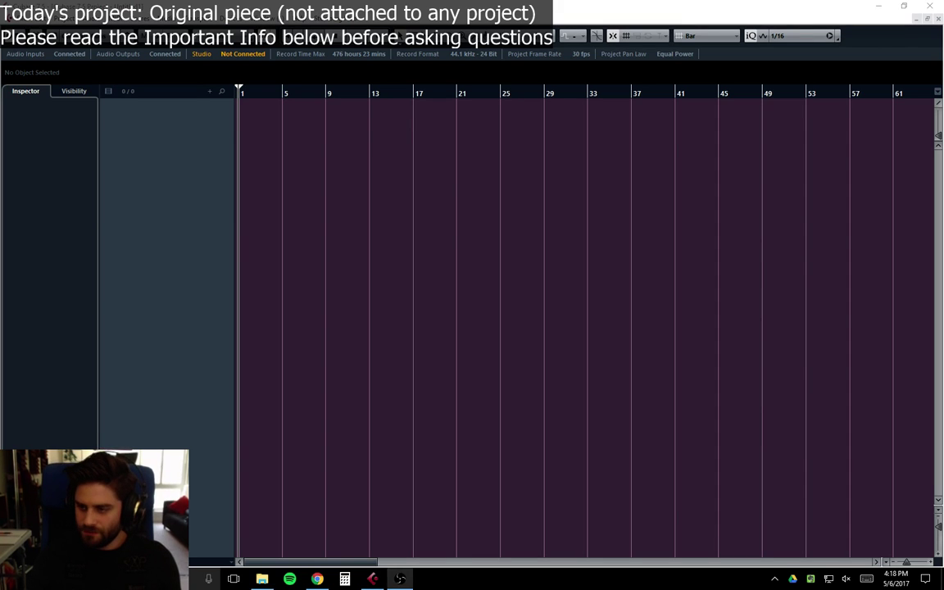
Step: Import Retro Punch Master from the file browser at bar 1, converting it to 44.100 kHz, and delete the imported event
{"action": "key", "text": "alt+Tab"}
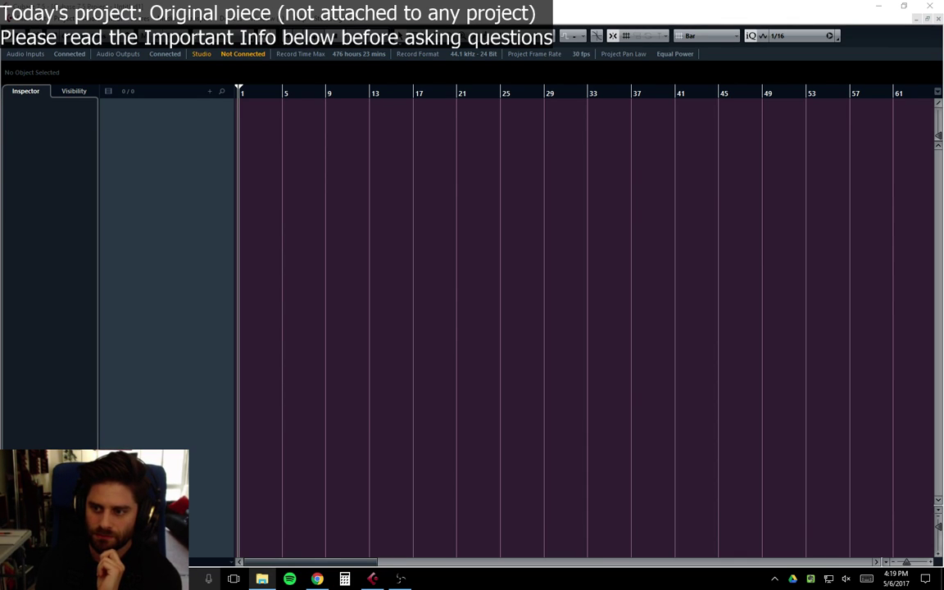
{"action": "left_click_drag", "start_coordinate": [814, 381], "coordinate": [244, 127]}
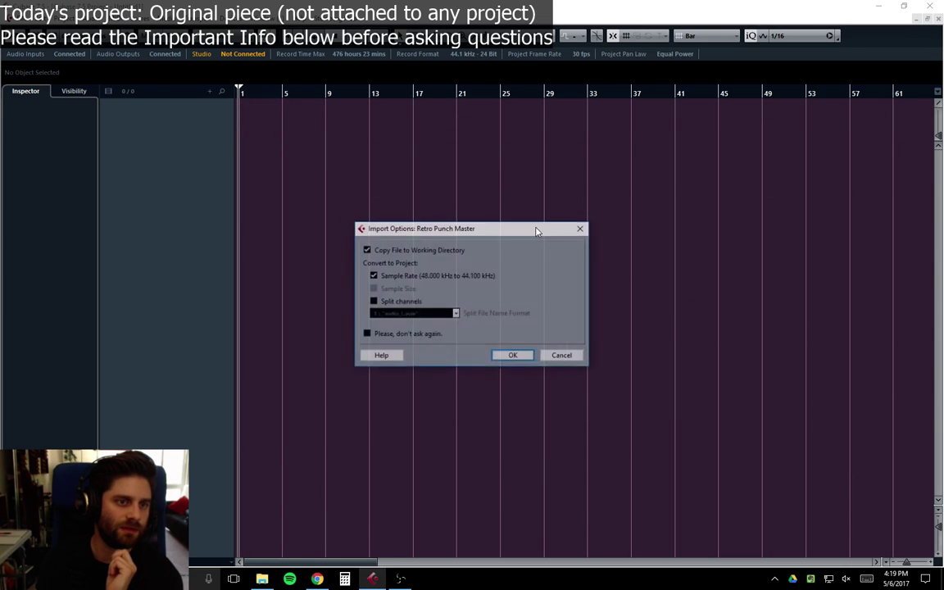
{"action": "left_click", "coordinate": [512, 355]}
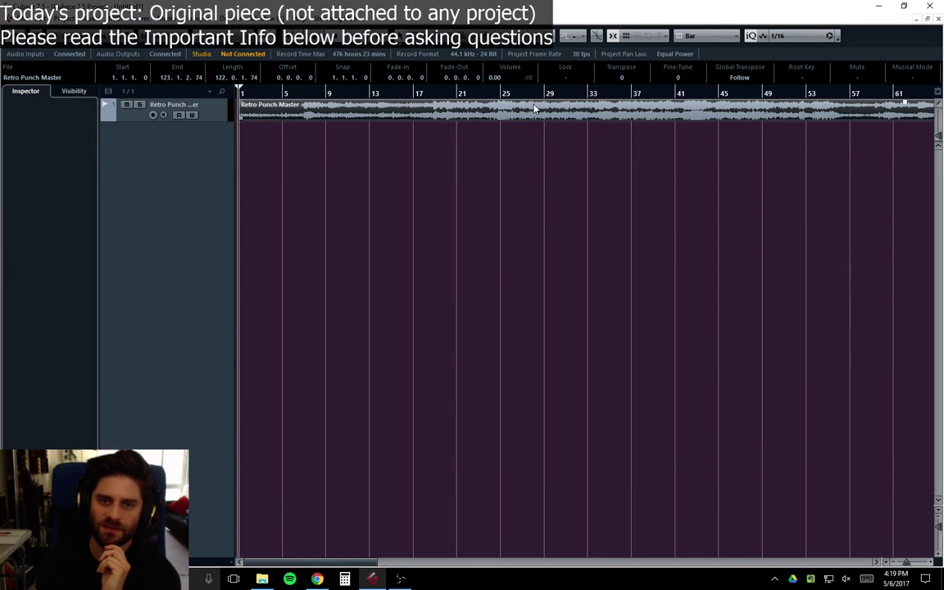
{"action": "key", "text": "Delete"}
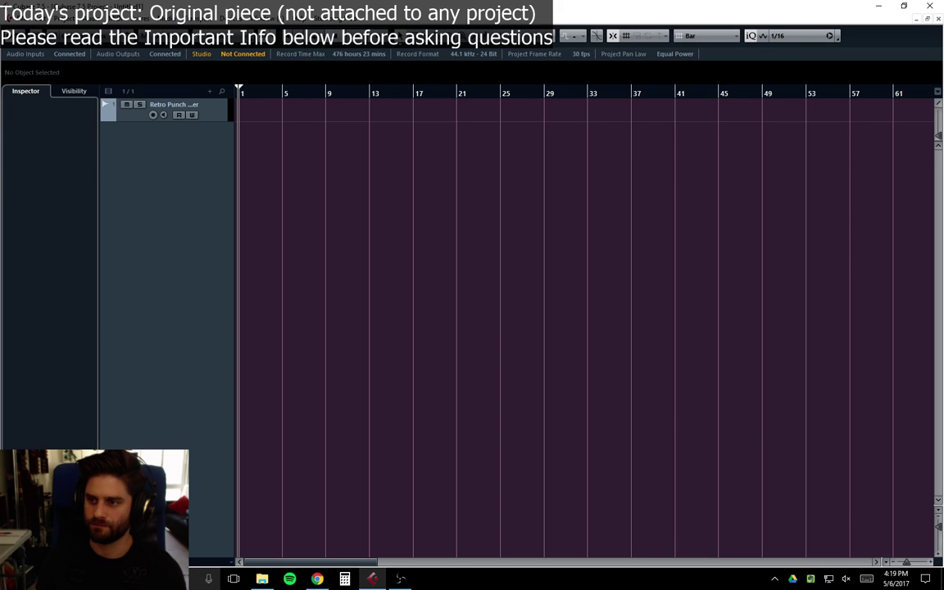
Step: Import Retro Punch First Wav from the file browser at bar 1, copying it to the working directory and converting it to 44.100 kHz
{"action": "key", "text": "super+e"}
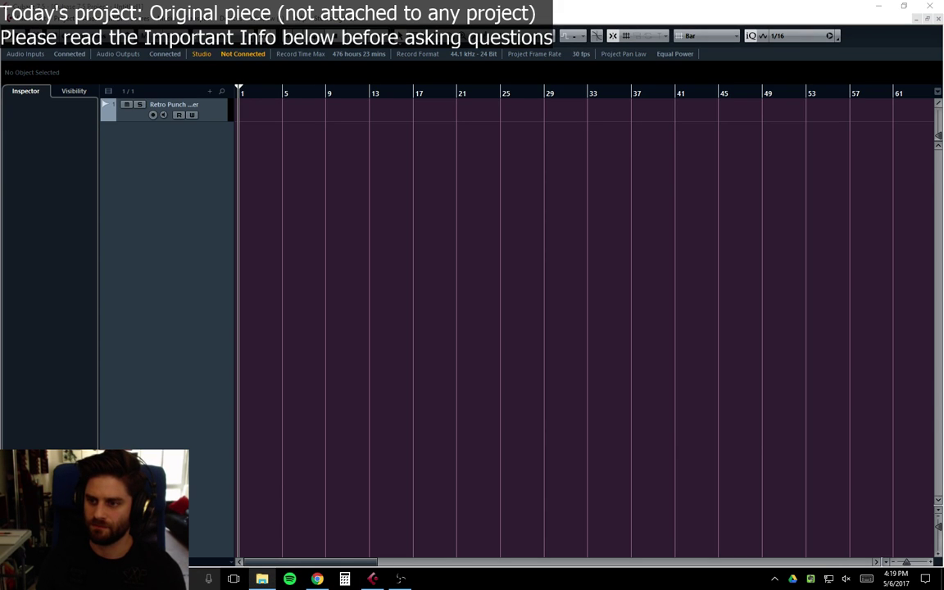
{"action": "left_click_drag", "start_coordinate": [738, 373], "coordinate": [244, 135]}
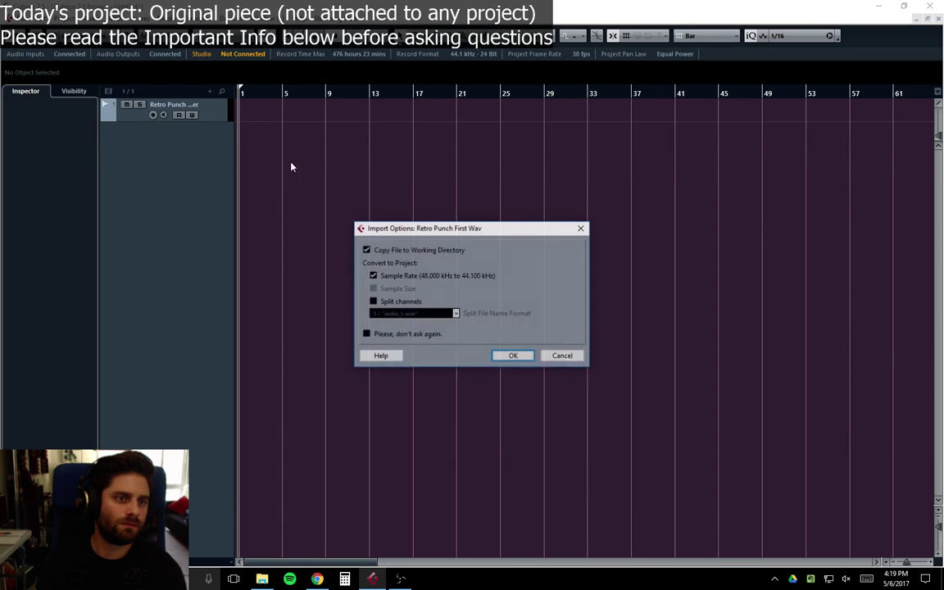
{"action": "left_click", "coordinate": [508, 355]}
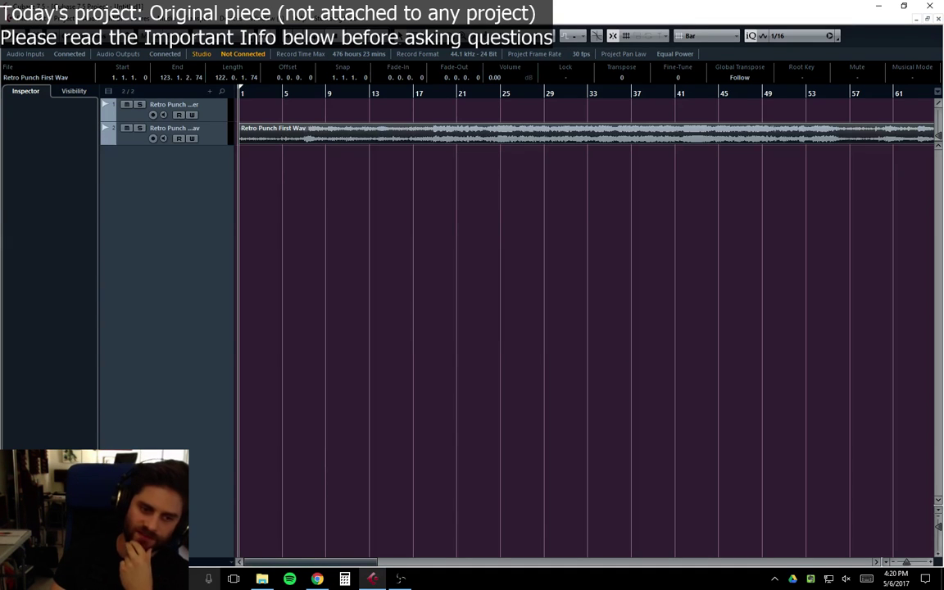
Step: Remove the empty Retro Punch Master track
{"action": "left_click", "coordinate": [133, 117]}
{"action": "right_click", "coordinate": [133, 117]}
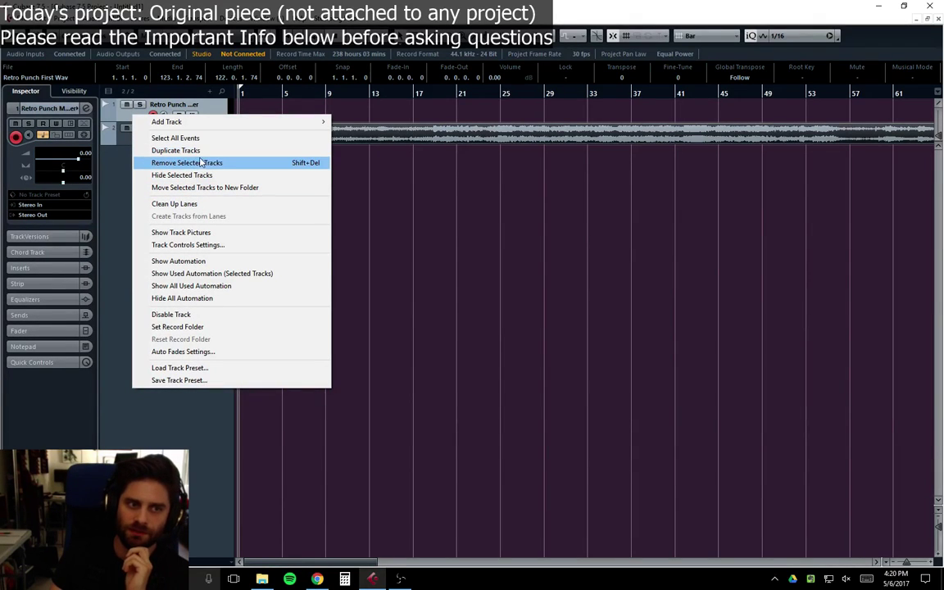
{"action": "left_click", "coordinate": [187, 162]}
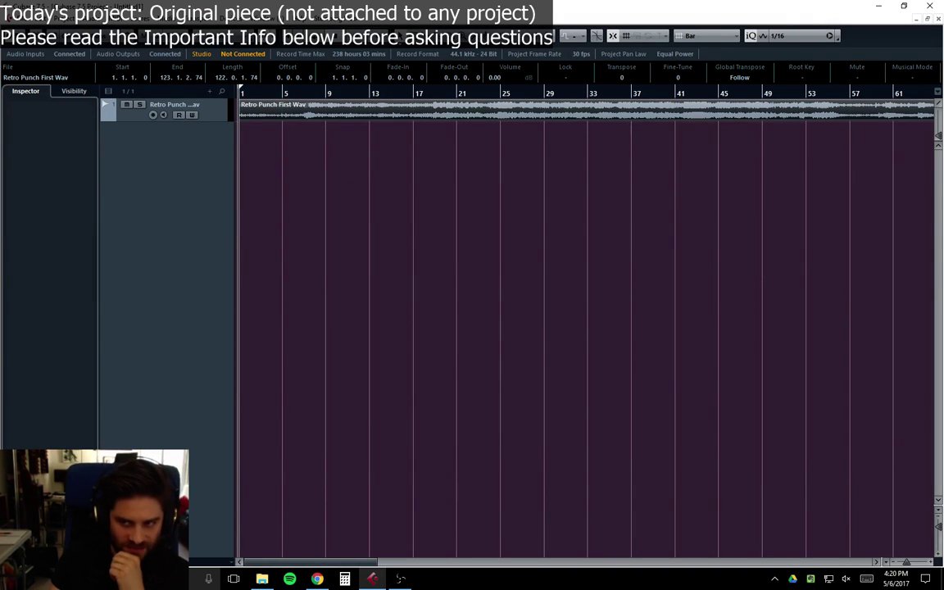
Step: Try to import Icicle Vibrato First Wav from the file browser, and cancel its import options
{"action": "mouse_move", "coordinate": [827, 17]}
{"action": "left_mouse_down"}
{"action": "mouse_move", "coordinate": [448, 280]}
{"action": "mouse_move", "coordinate": [265, 143]}
{"action": "mouse_move", "coordinate": [247, 144]}
{"action": "left_mouse_up"}
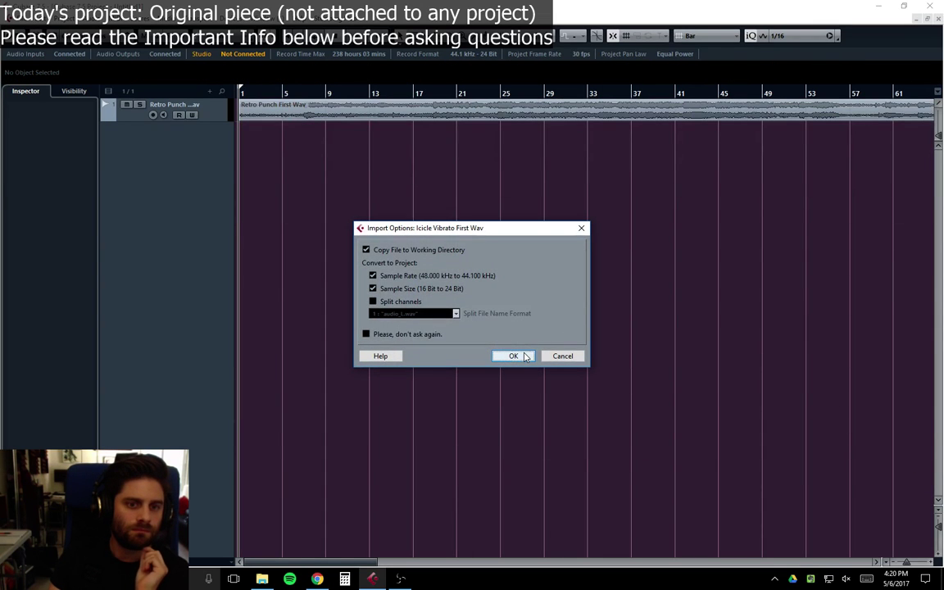
{"action": "left_click", "coordinate": [557, 356]}
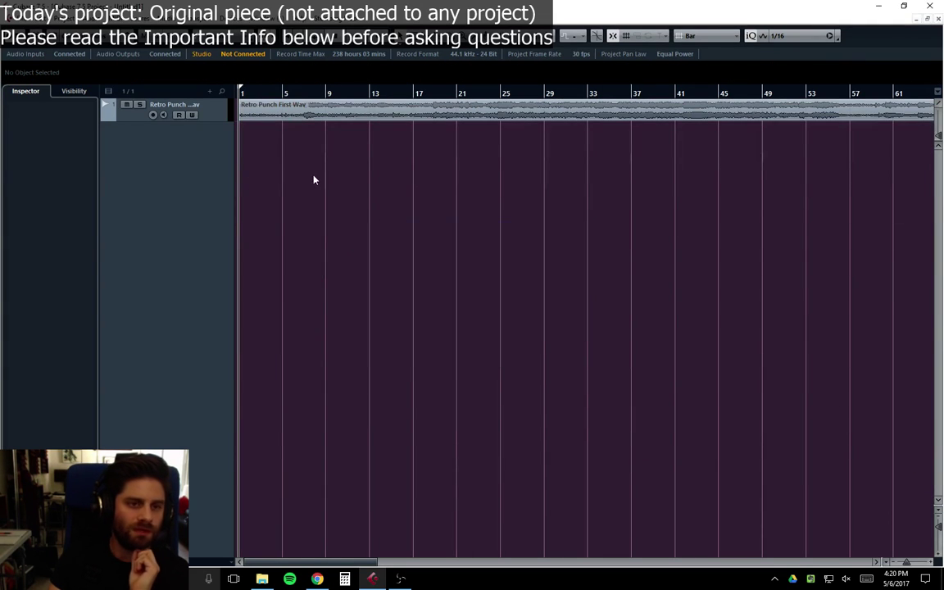
Step: Remove the Retro Punch First Wav track from the project
{"action": "left_click", "coordinate": [129, 114]}
{"action": "right_click", "coordinate": [129, 115]}
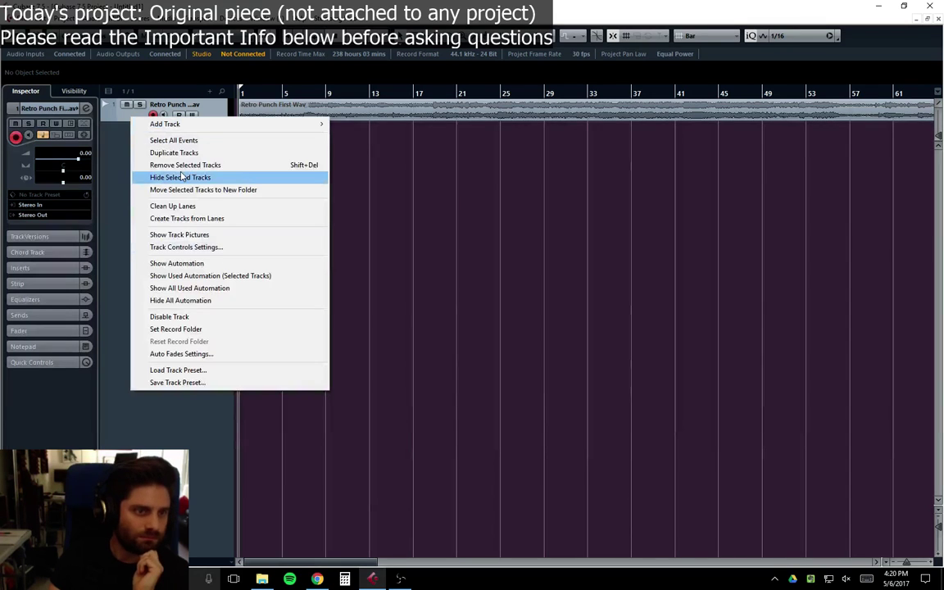
{"action": "left_click", "coordinate": [182, 166]}
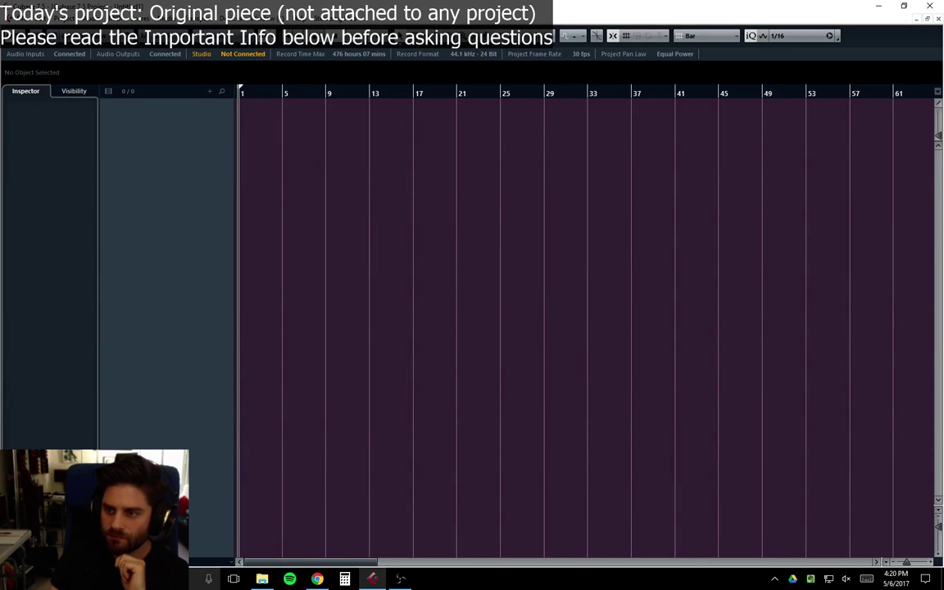
Step: Import Clockwork Wizard Master, Icicle Vibrato Master and Retro Punch Master onto separate tracks at bar 1, copying them to the working directory and converting to 44.100 kHz
{"action": "key", "text": "super+e"}
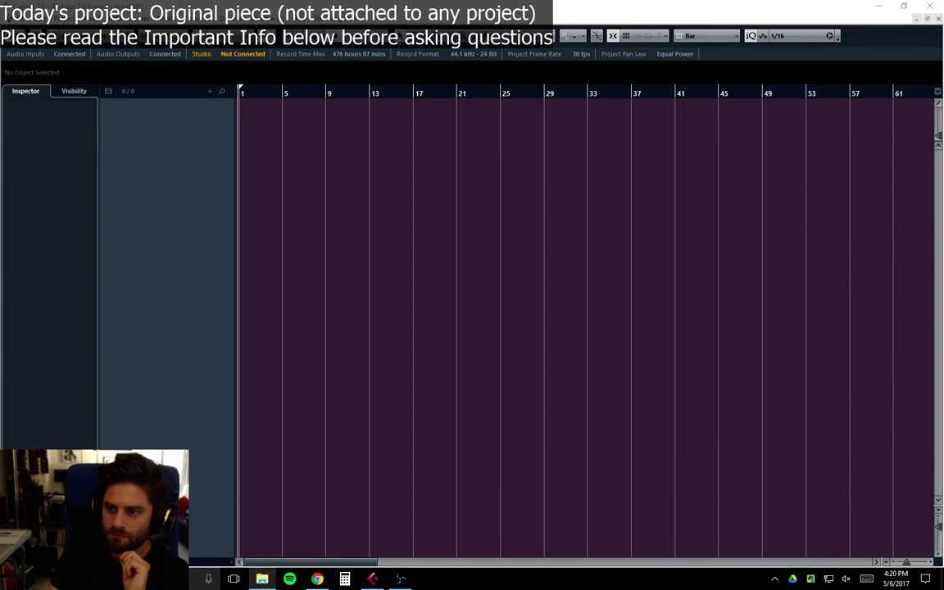
{"action": "mouse_move", "coordinate": [344, 152]}
{"action": "left_mouse_down"}
{"action": "mouse_move", "coordinate": [235, 114]}
{"action": "mouse_move", "coordinate": [220, 97]}
{"action": "left_mouse_up"}
{"action": "left_click", "coordinate": [512, 356]}
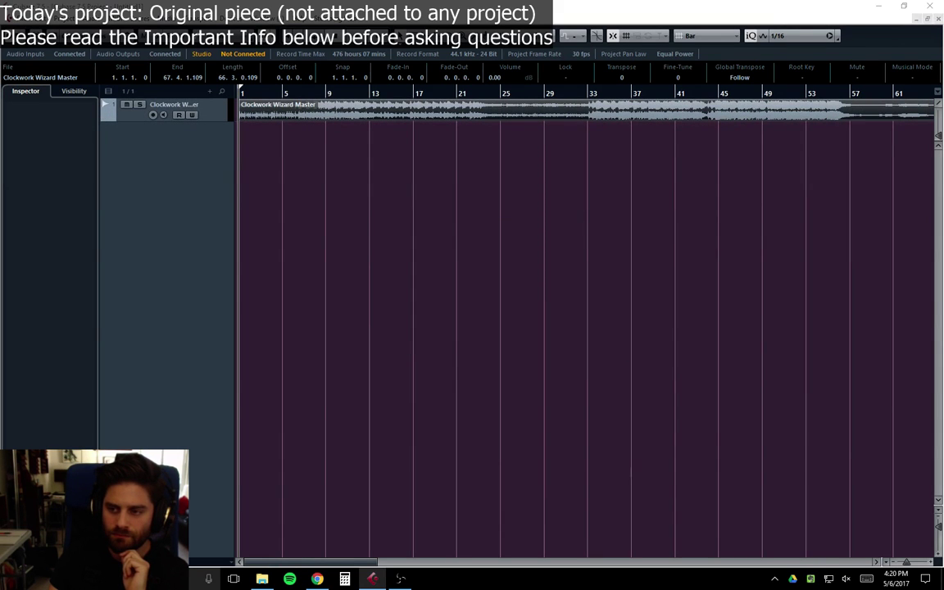
{"action": "left_click_drag", "start_coordinate": [477, 210], "coordinate": [243, 131]}
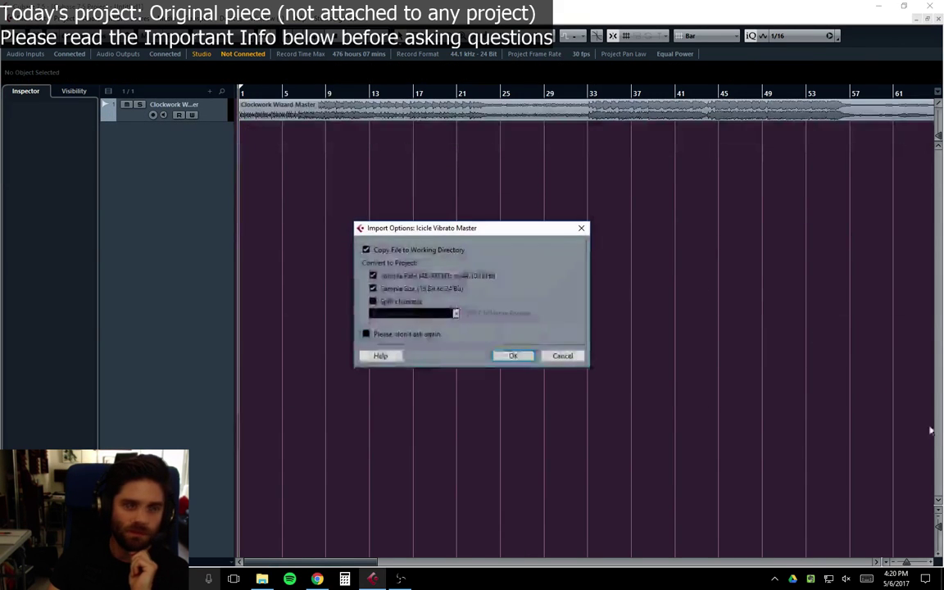
{"action": "left_click", "coordinate": [513, 356]}
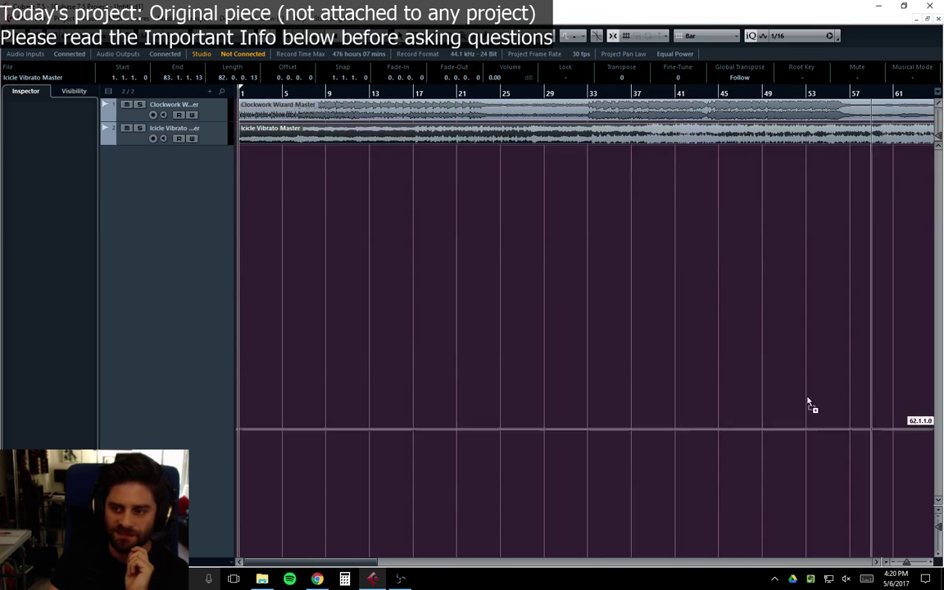
{"action": "mouse_move", "coordinate": [808, 402]}
{"action": "left_mouse_down"}
{"action": "mouse_move", "coordinate": [265, 164]}
{"action": "mouse_move", "coordinate": [240, 163]}
{"action": "left_mouse_up"}
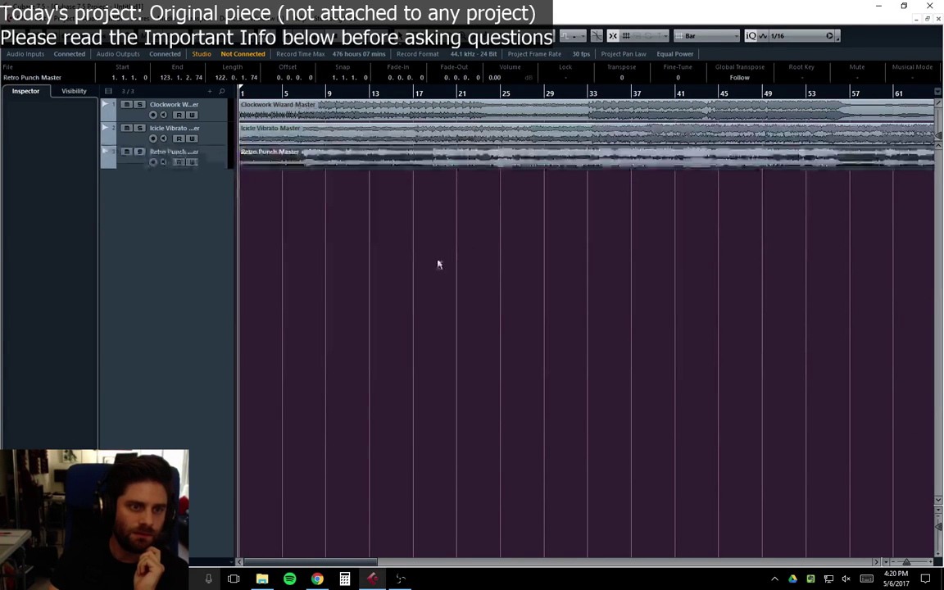
Step: Enlarge all three master tracks vertically so their waveforms are easier to compare, and clear the event selection
{"action": "left_click", "coordinate": [123, 164]}
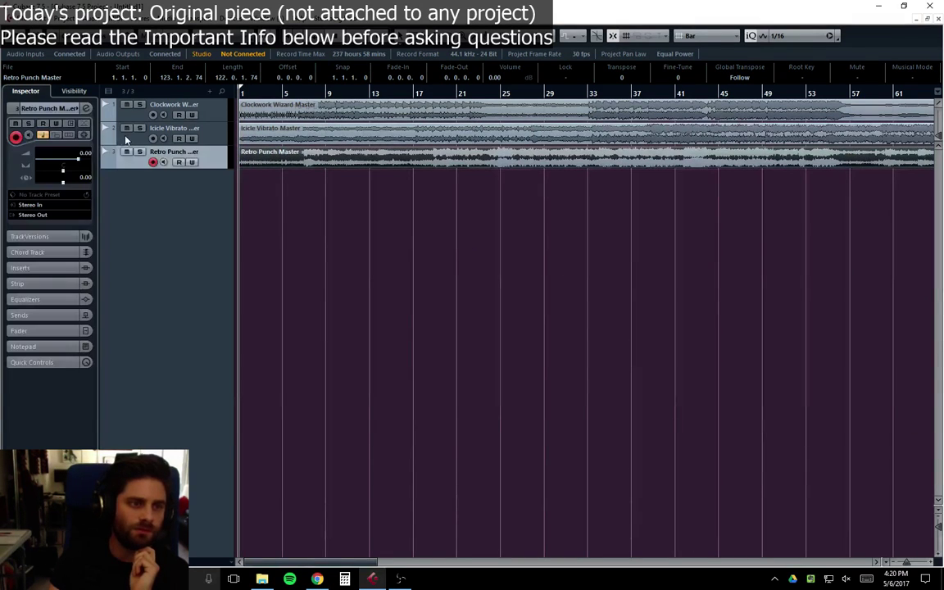
{"action": "left_click", "coordinate": [119, 131]}
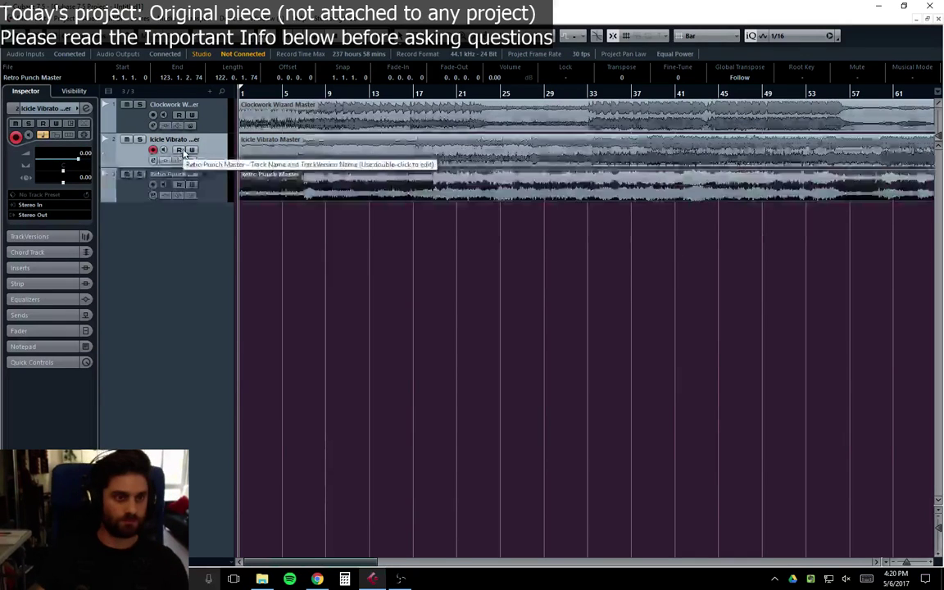
{"action": "key", "text": "shift+h"}
{"action": "key", "text": "shift+h"}
{"action": "key", "text": "shift+h"}
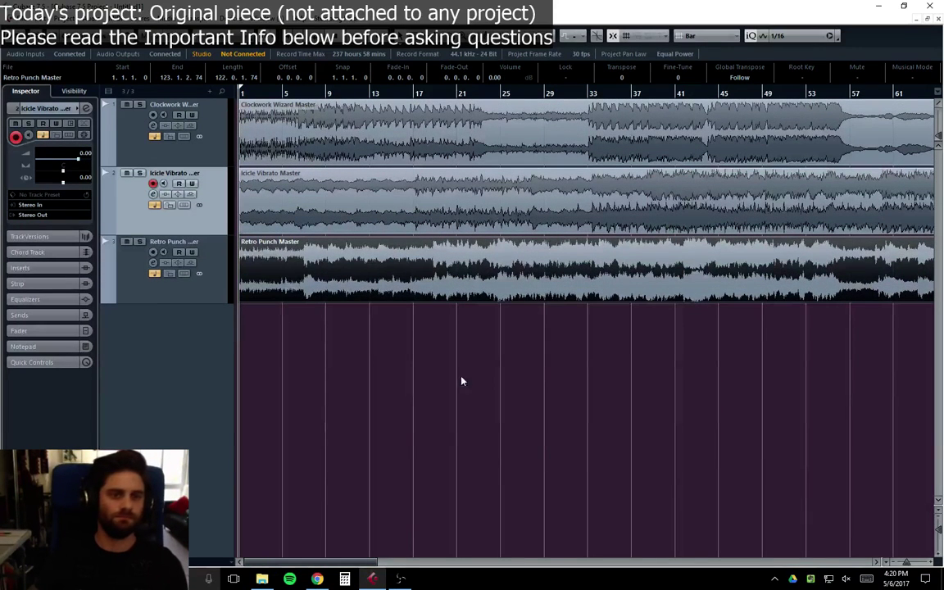
{"action": "left_click", "coordinate": [425, 333]}
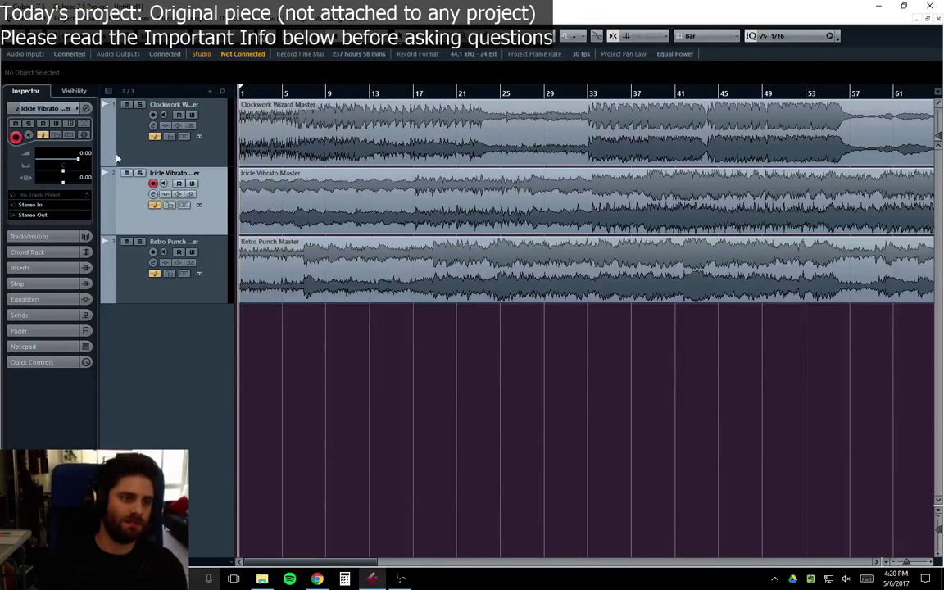
Step: Mute the Clockwork Wizard, Icicle Vibrato and Retro Punch master tracks
{"action": "left_click", "coordinate": [126, 105]}
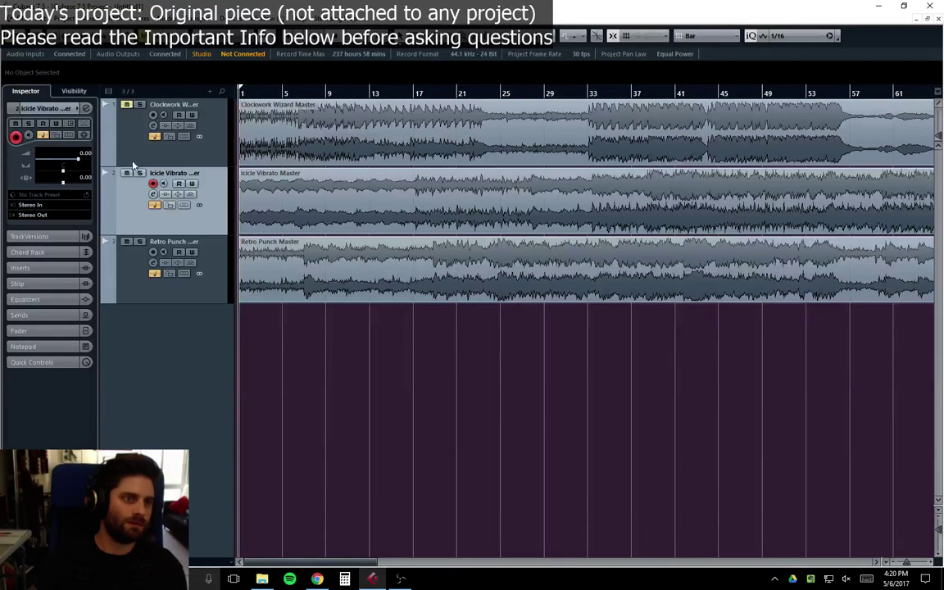
{"action": "left_click", "coordinate": [126, 173]}
{"action": "left_click", "coordinate": [126, 241]}
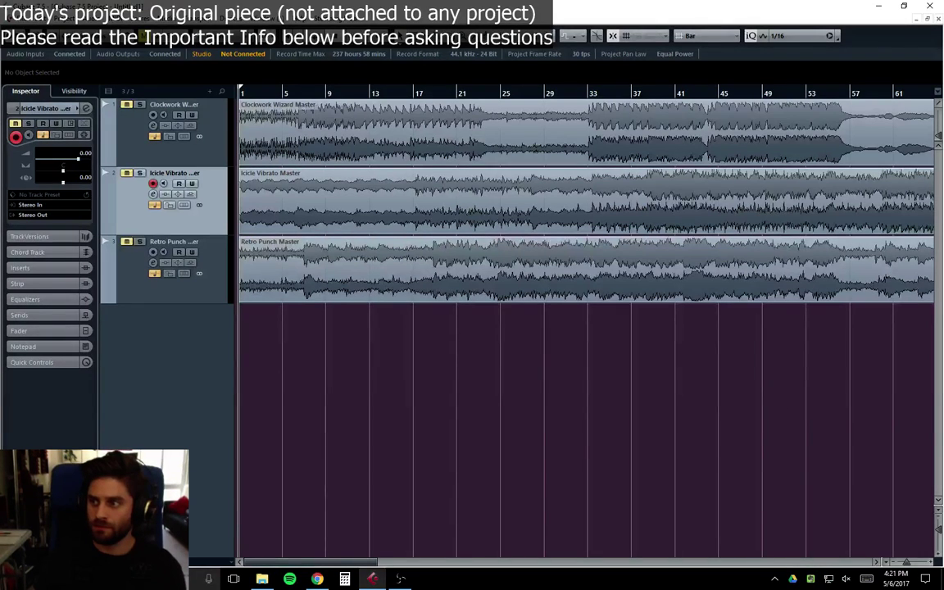
Step: Import Futures First Wav from the file browser at bar 1 on a new track below Retro Punch Master
{"action": "left_click", "coordinate": [261, 579]}
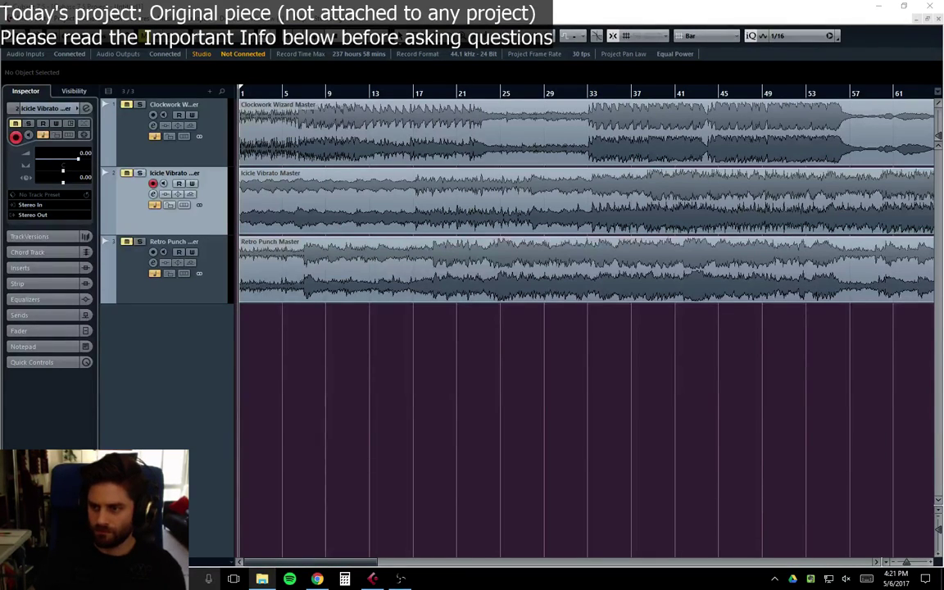
{"action": "left_click_drag", "start_coordinate": [467, 343], "coordinate": [243, 325]}
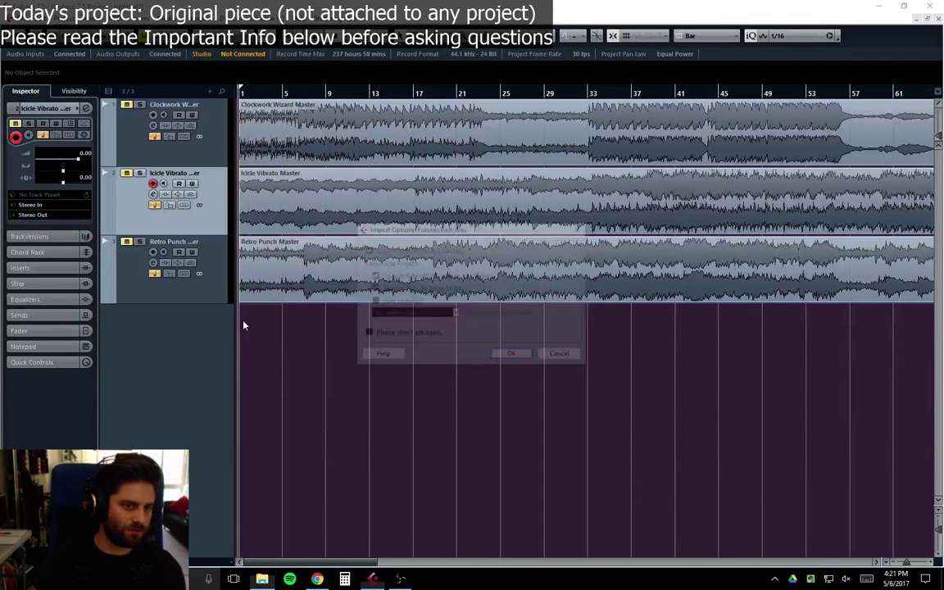
{"action": "left_click", "coordinate": [513, 356]}
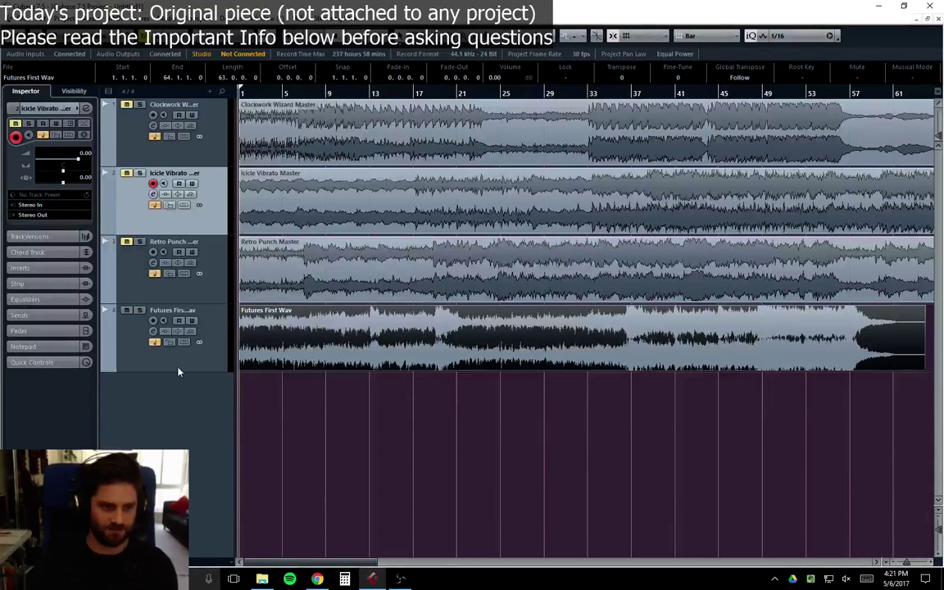
{"action": "left_click", "coordinate": [563, 416]}
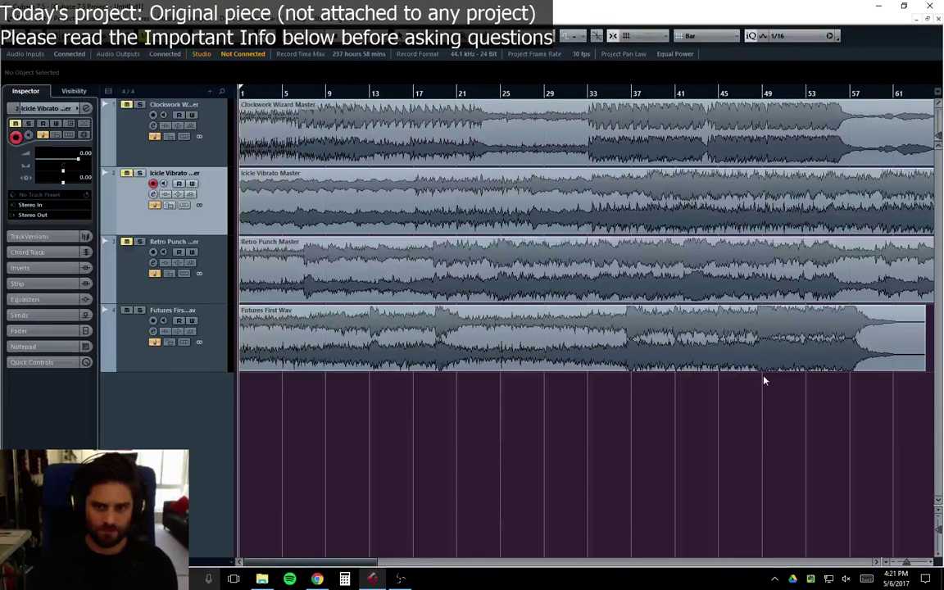
Step: Enlarge the Futures First Wav track and play it from about bar 47, comparing its ending with the other tracks
{"action": "left_click_drag", "start_coordinate": [193, 372], "coordinate": [200, 508]}
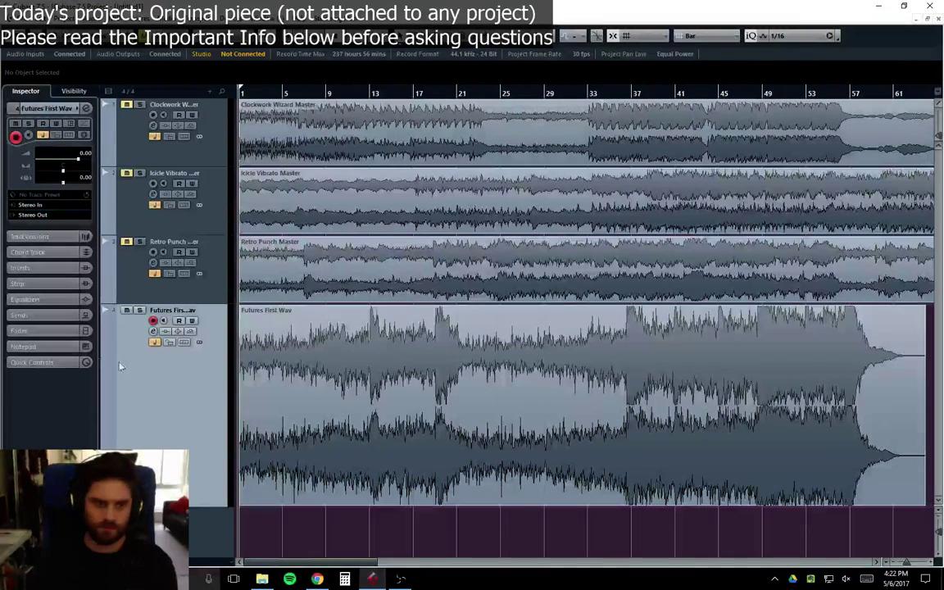
{"action": "left_click", "coordinate": [741, 96]}
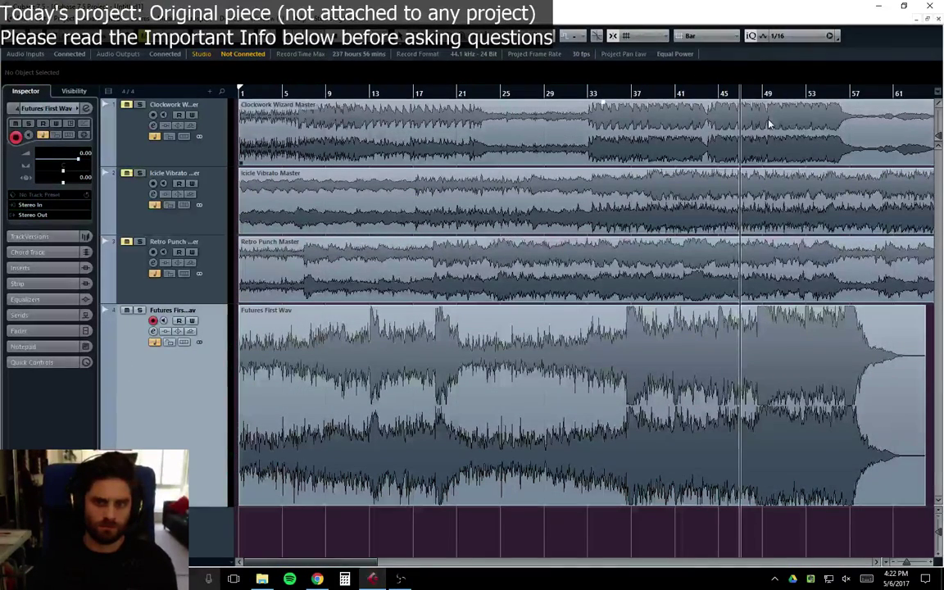
{"action": "key", "text": "space"}
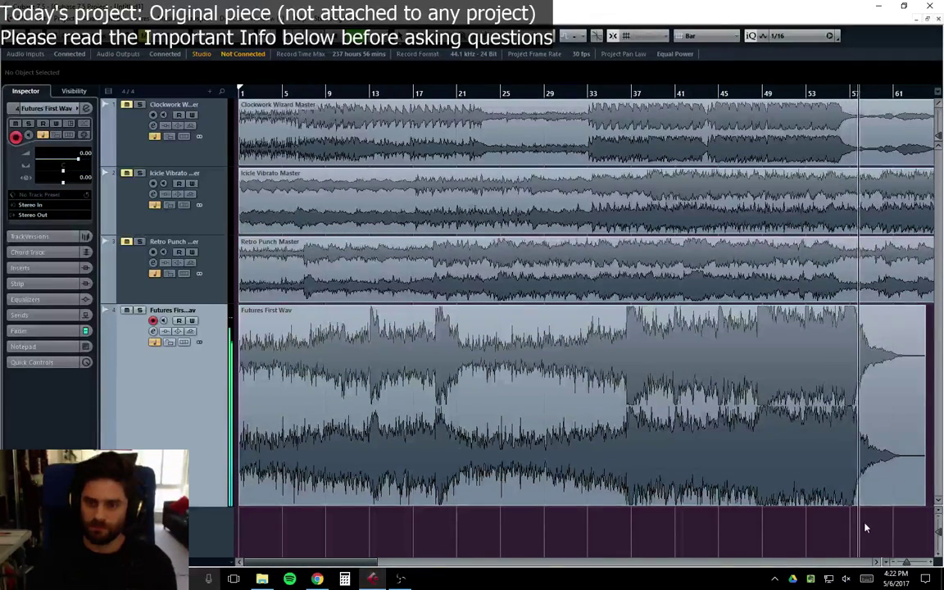
{"action": "scroll", "coordinate": [598, 500], "scroll_direction": "right", "scroll_amount": 5}
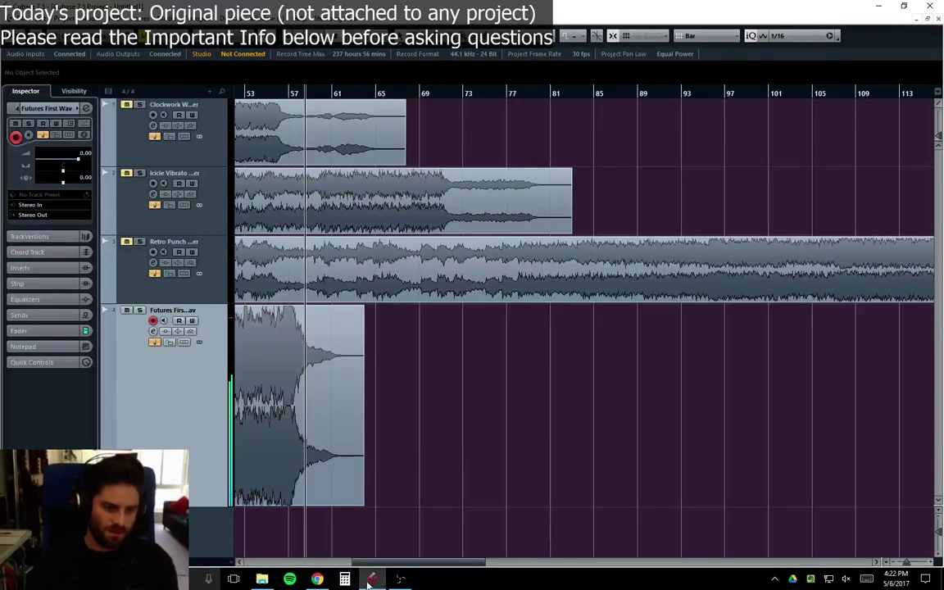
{"action": "scroll", "coordinate": [623, 455], "scroll_direction": "left", "scroll_amount": 5}
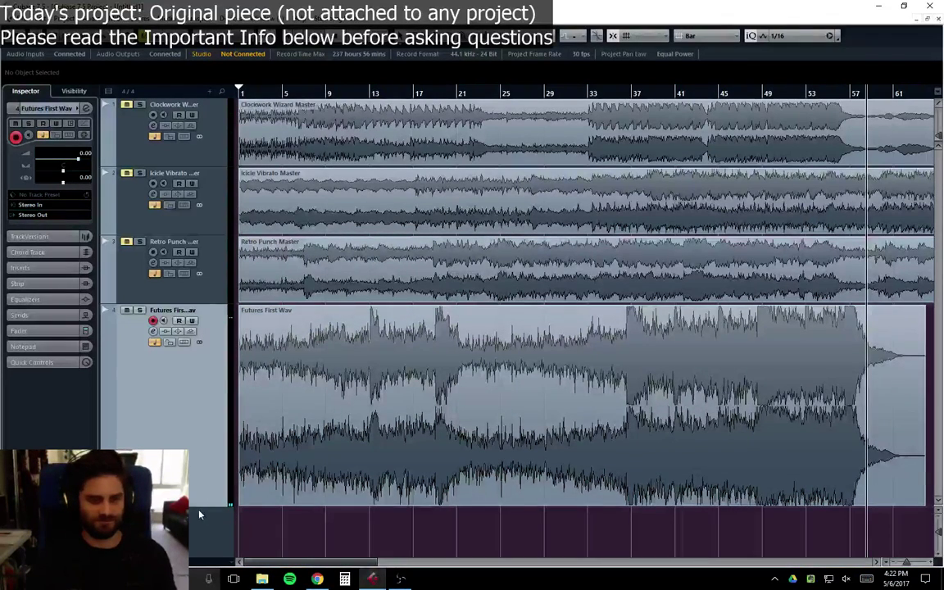
Step: Reduce the height of the Futures First Wav track and remove it from the project
{"action": "left_click_drag", "start_coordinate": [148, 506], "coordinate": [148, 371]}
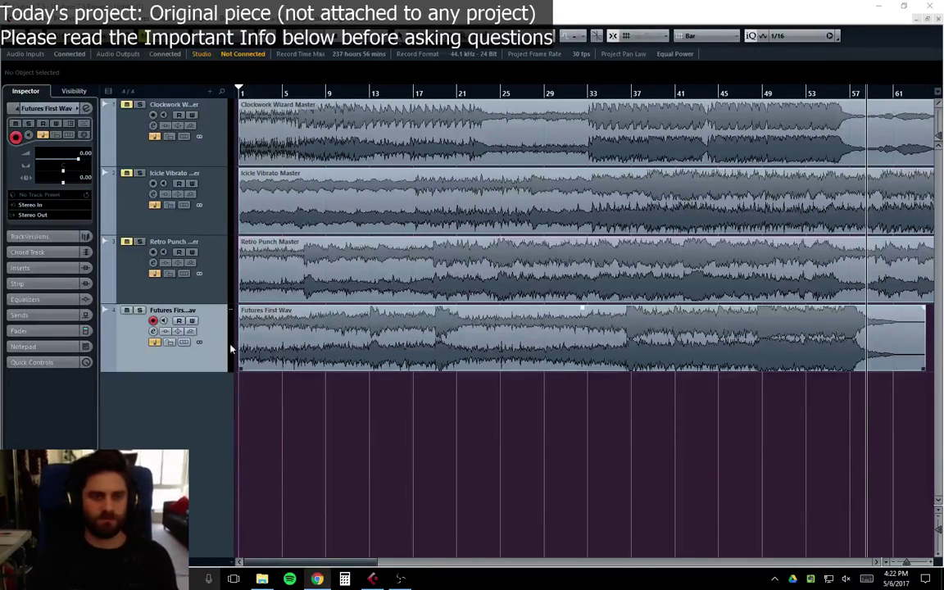
{"action": "right_click", "coordinate": [128, 355]}
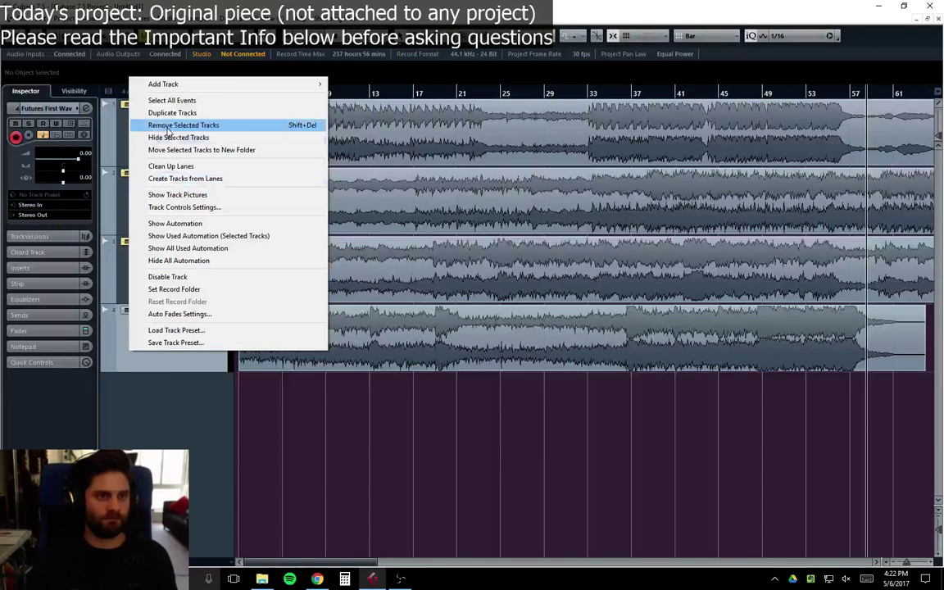
{"action": "left_click", "coordinate": [164, 125]}
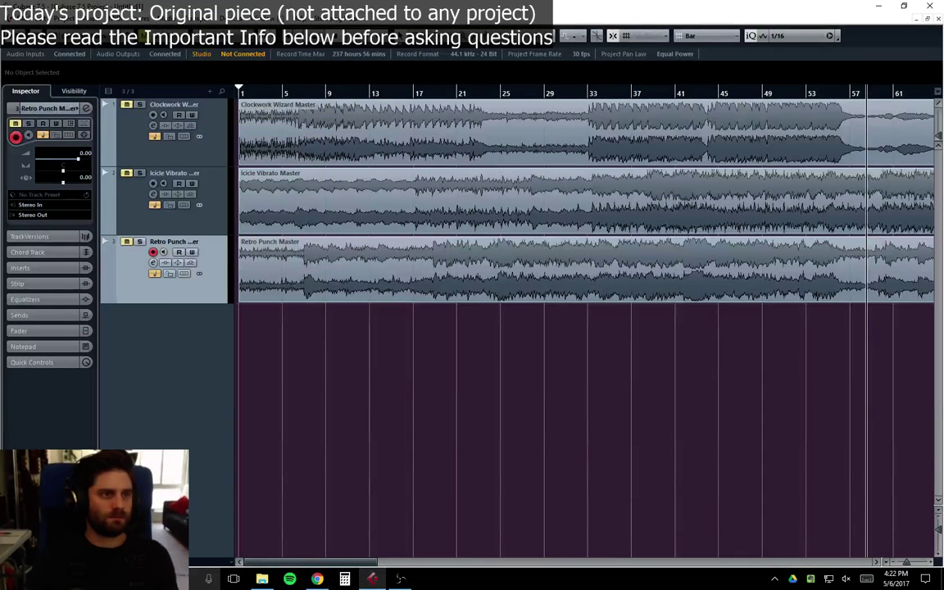
Step: Save the project as Livestream Mastering in a Livestream Mastering folder under BP Music\Projects\Livestream
{"action": "left_click", "coordinate": [31, 39]}
{"action": "mouse_move", "coordinate": [9, 40]}
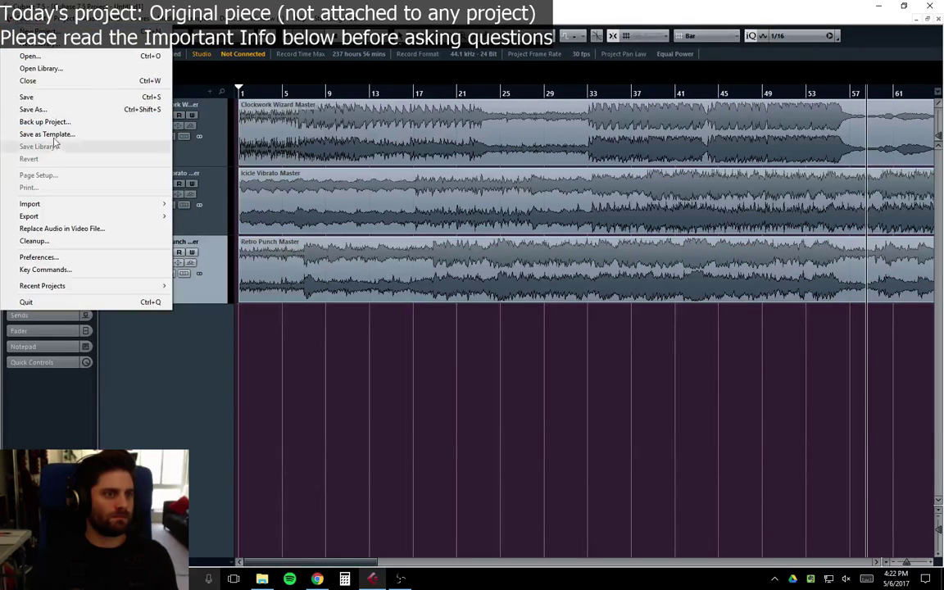
{"action": "left_click", "coordinate": [43, 97]}
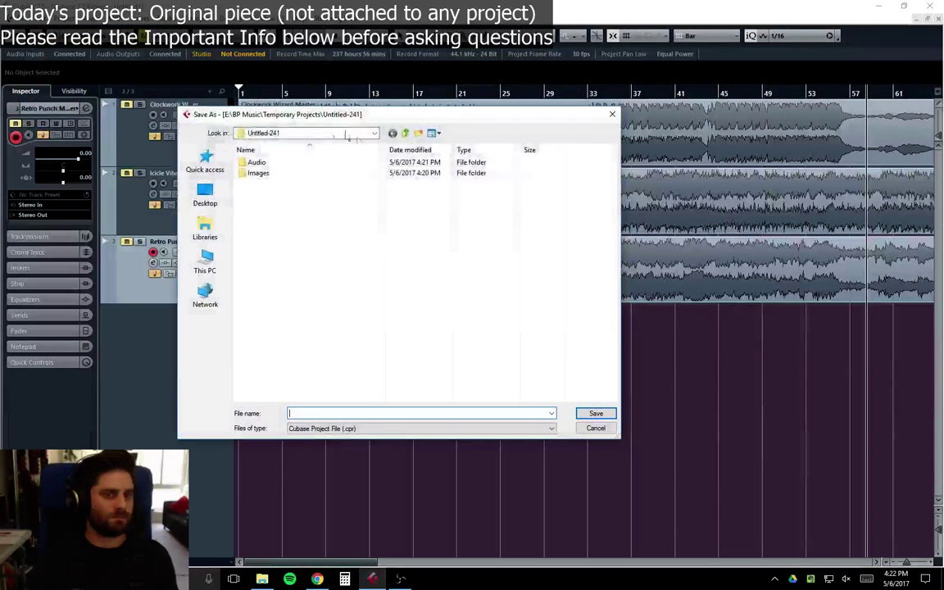
{"action": "left_click", "coordinate": [406, 133]}
{"action": "left_click", "coordinate": [407, 133]}
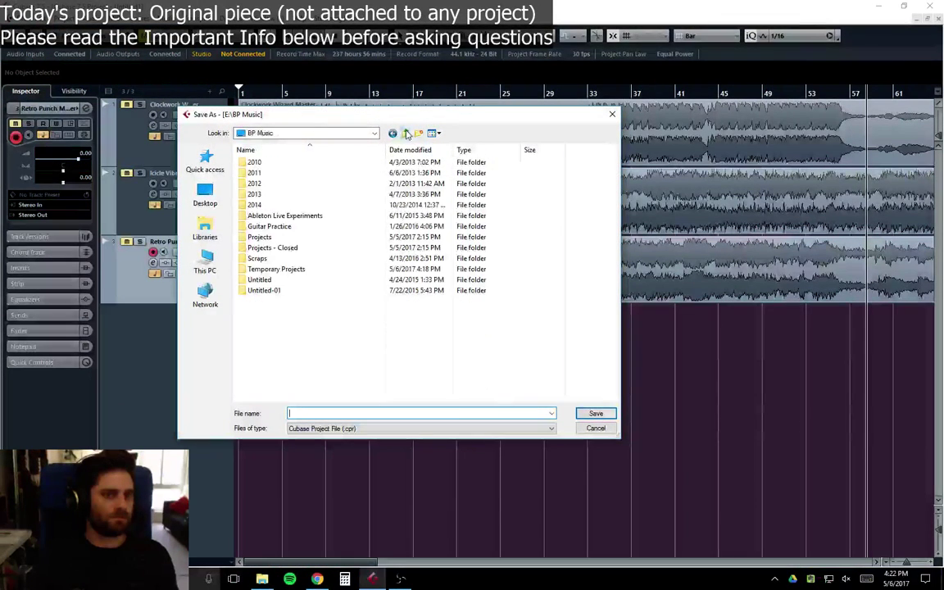
{"action": "double_click", "coordinate": [259, 237]}
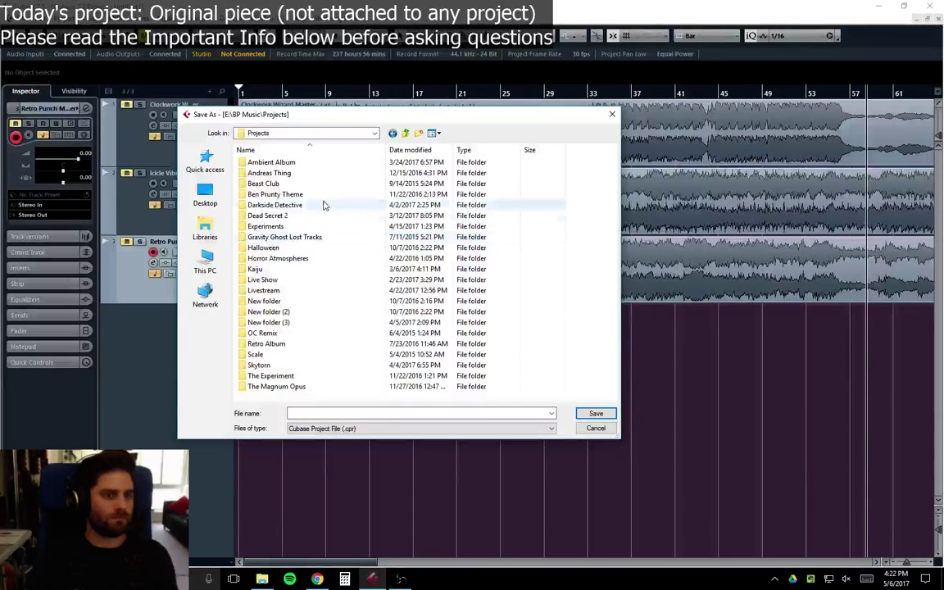
{"action": "key", "text": "Escape"}
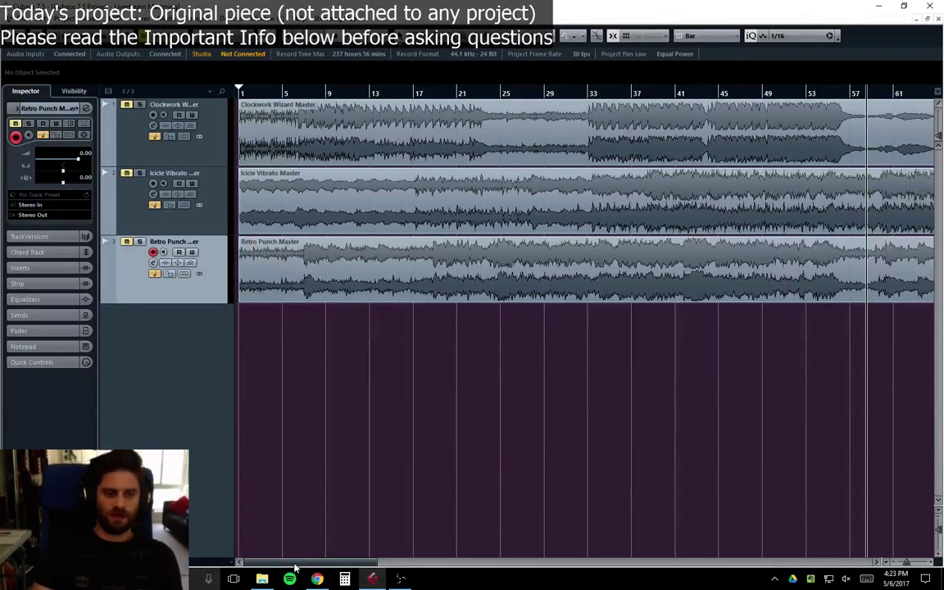
Step: Close the mastering project and open the recent project Futures.cpr
{"action": "left_click_drag", "start_coordinate": [286, 562], "coordinate": [317, 562]}
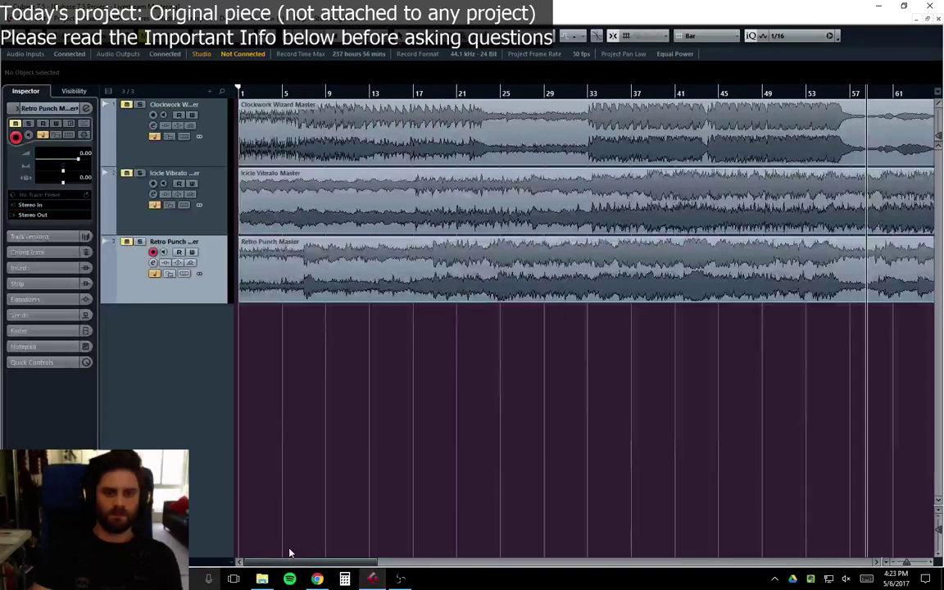
{"action": "left_click", "coordinate": [937, 19]}
{"action": "left_click", "coordinate": [7, 19]}
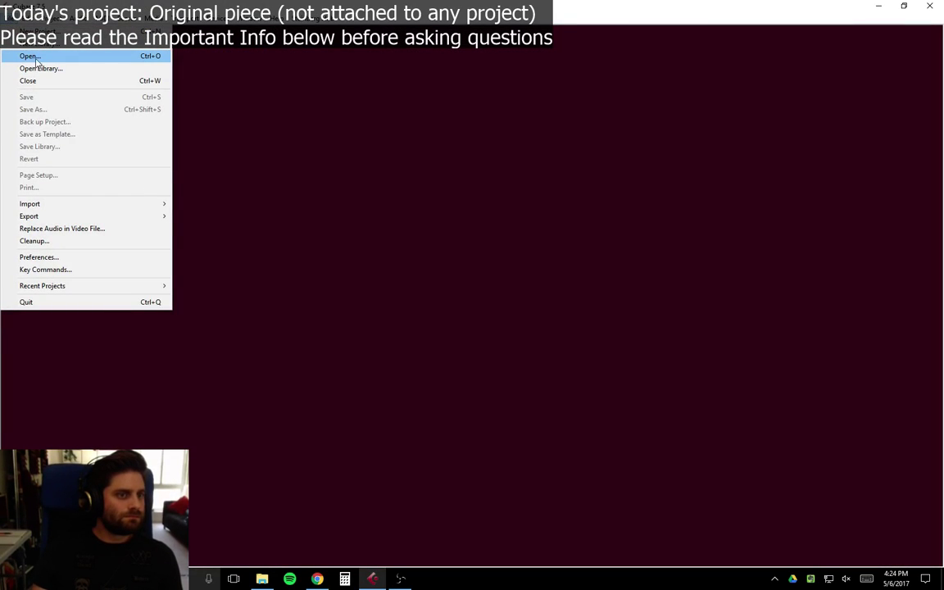
{"action": "mouse_move", "coordinate": [129, 290]}
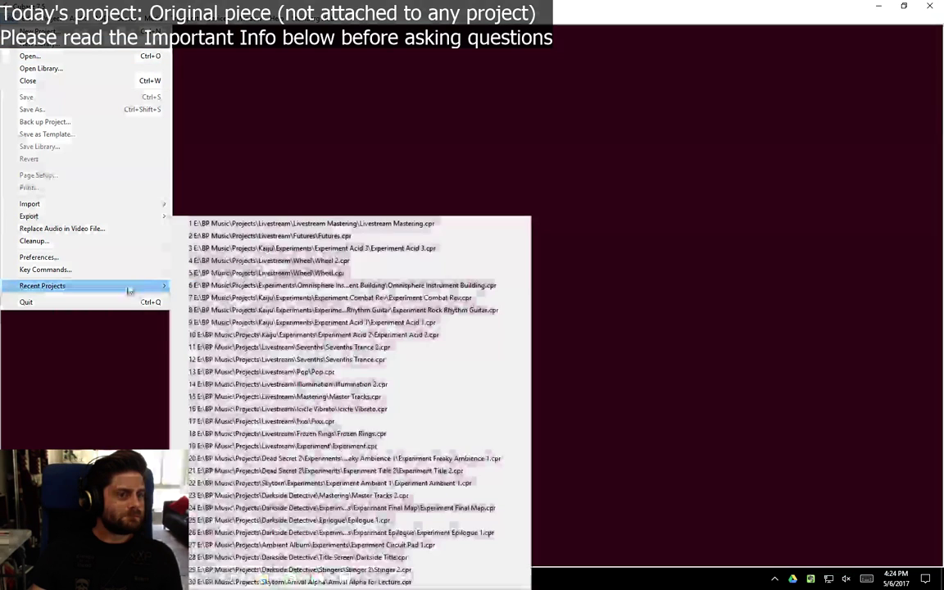
{"action": "left_click", "coordinate": [355, 236]}
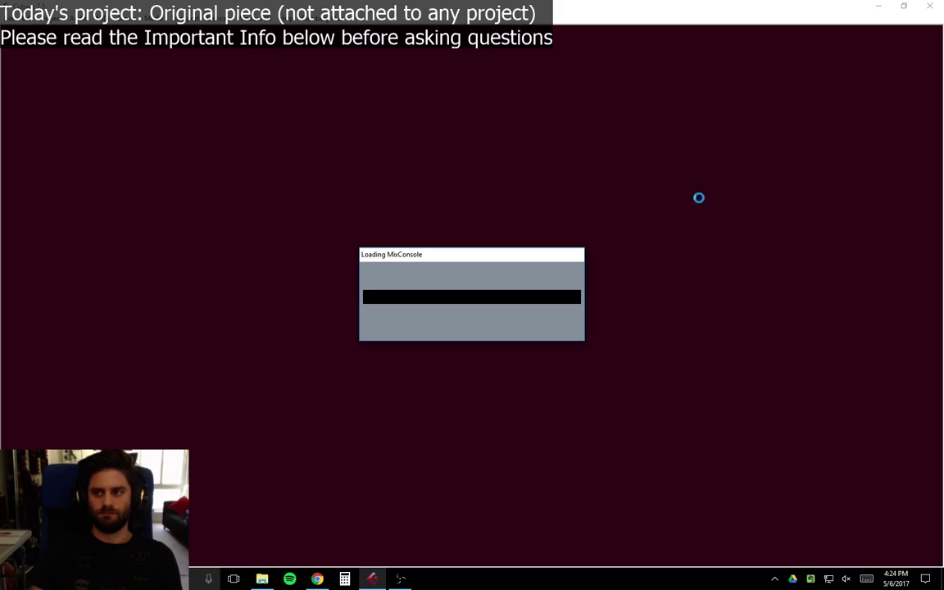